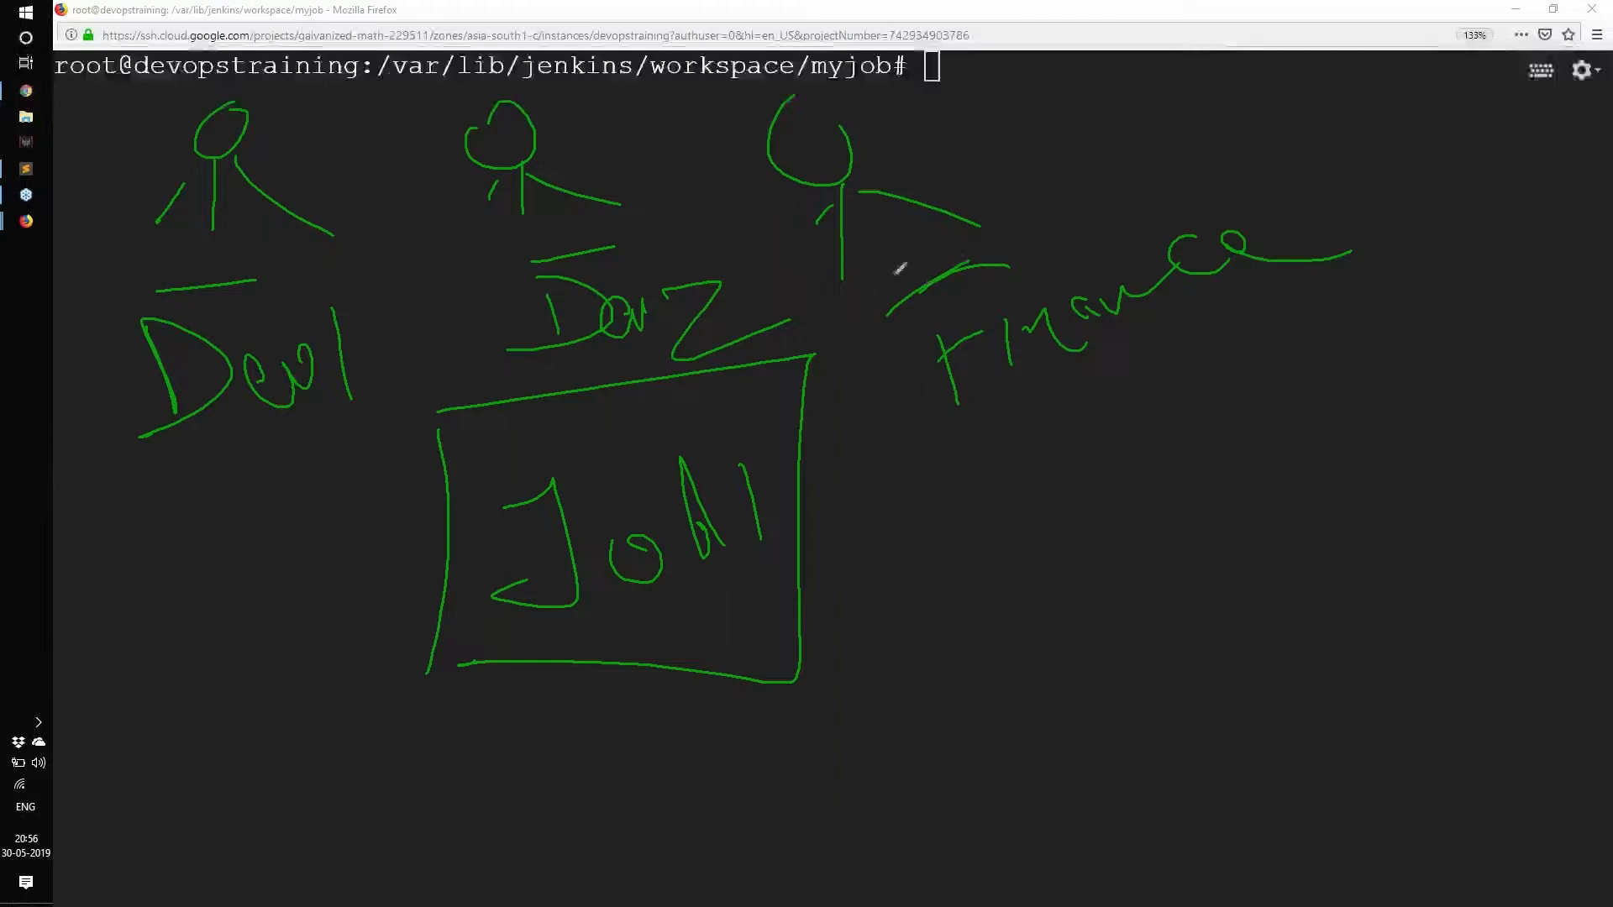
Underline Job and Finance, link Job to Finance, label the Job box 'app', and arrow it to Dev1.
mouse_move(614, 624)
left_mouse_down()
mouse_move(587, 614)
mouse_move(626, 609)
left_mouse_up()
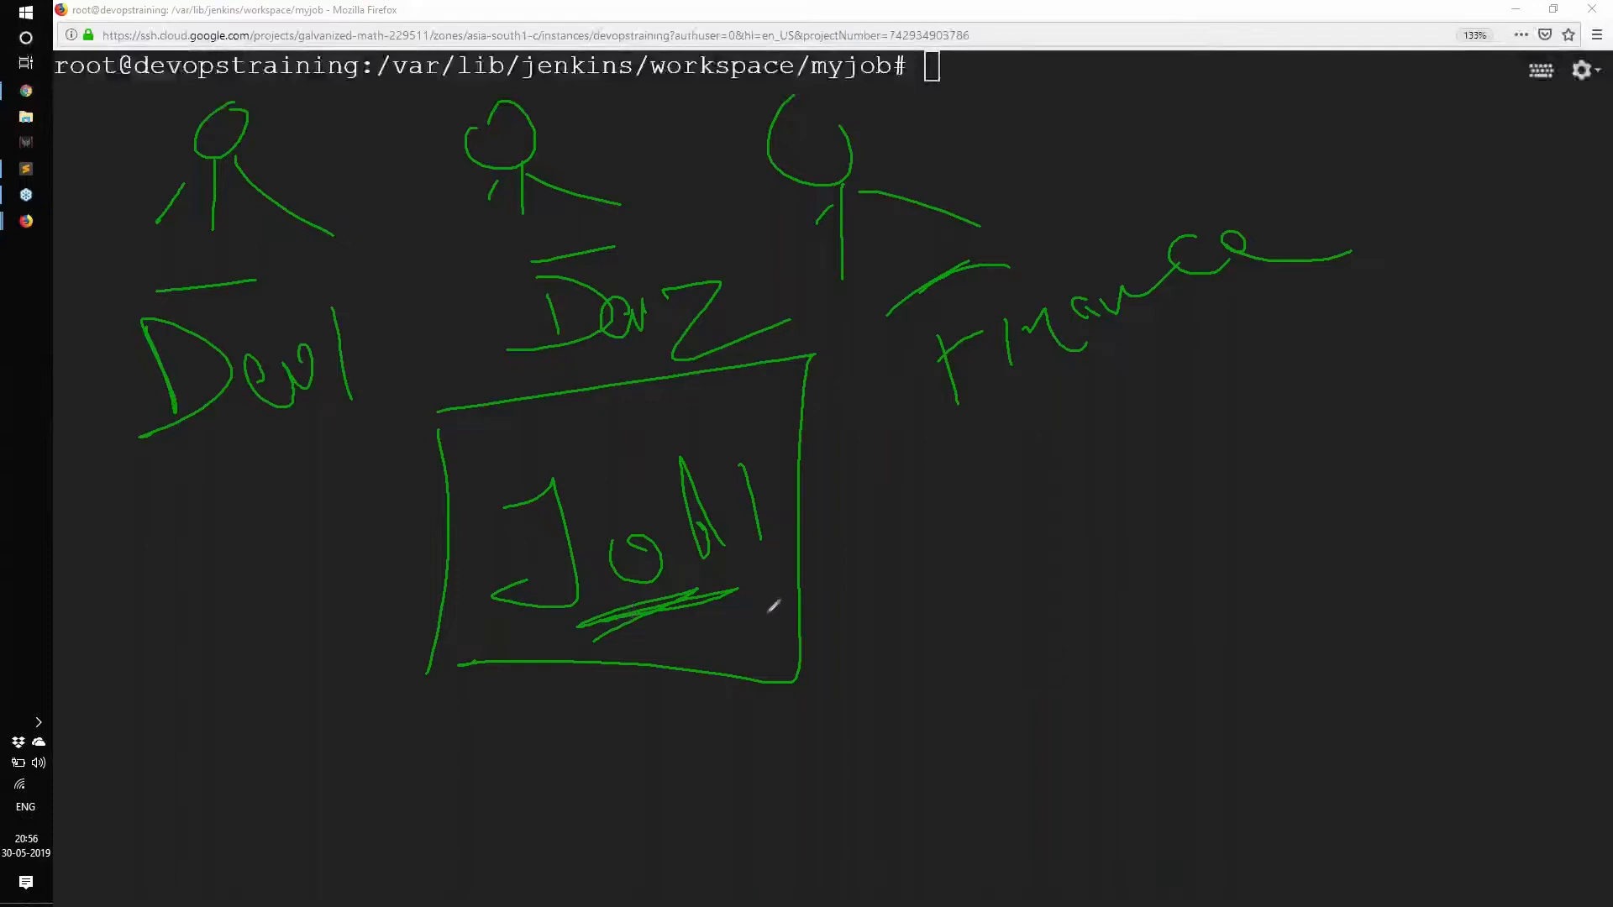
left_click_drag(1015, 394, 1351, 238)
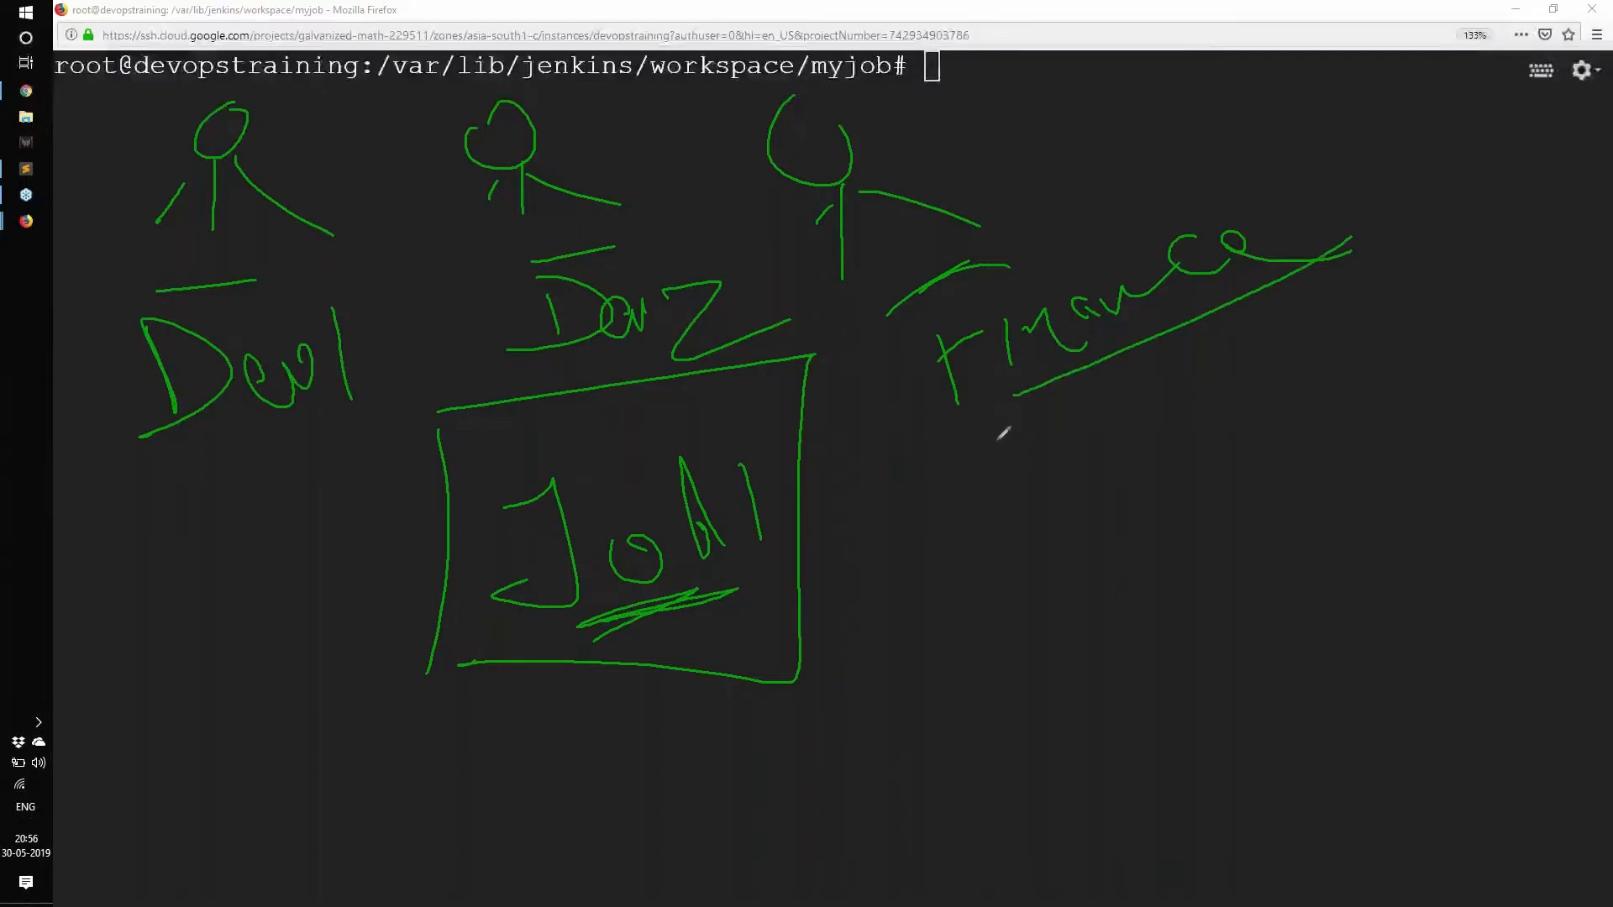
left_click_drag(955, 429, 799, 510)
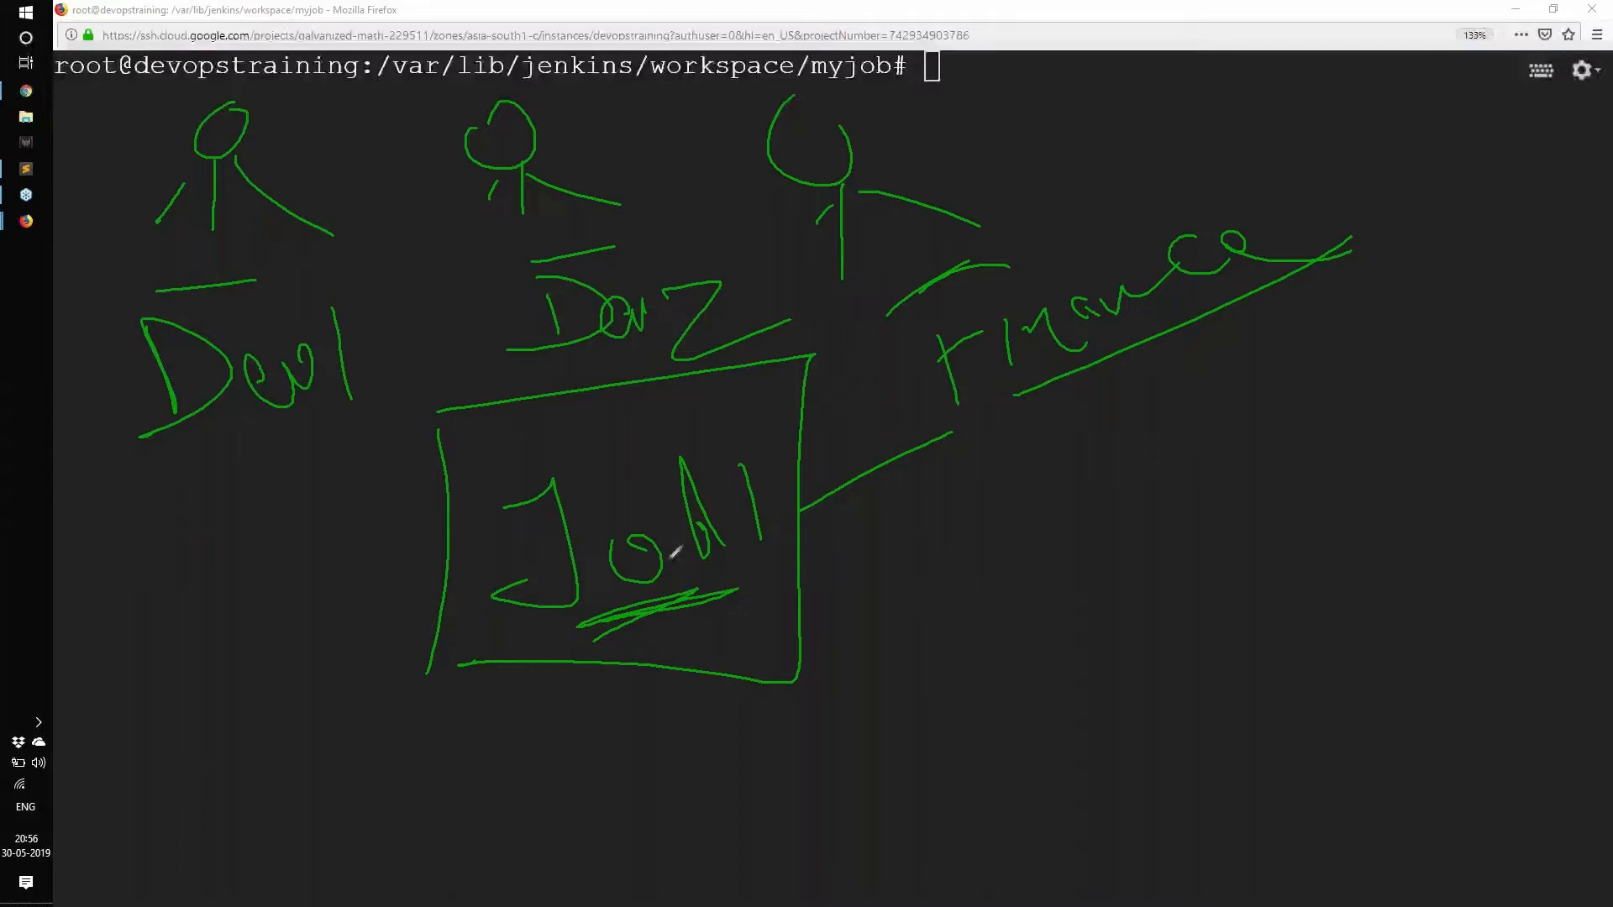
mouse_move(693, 626)
left_mouse_down()
mouse_move(705, 645)
mouse_move(750, 623)
mouse_move(760, 636)
left_mouse_up()
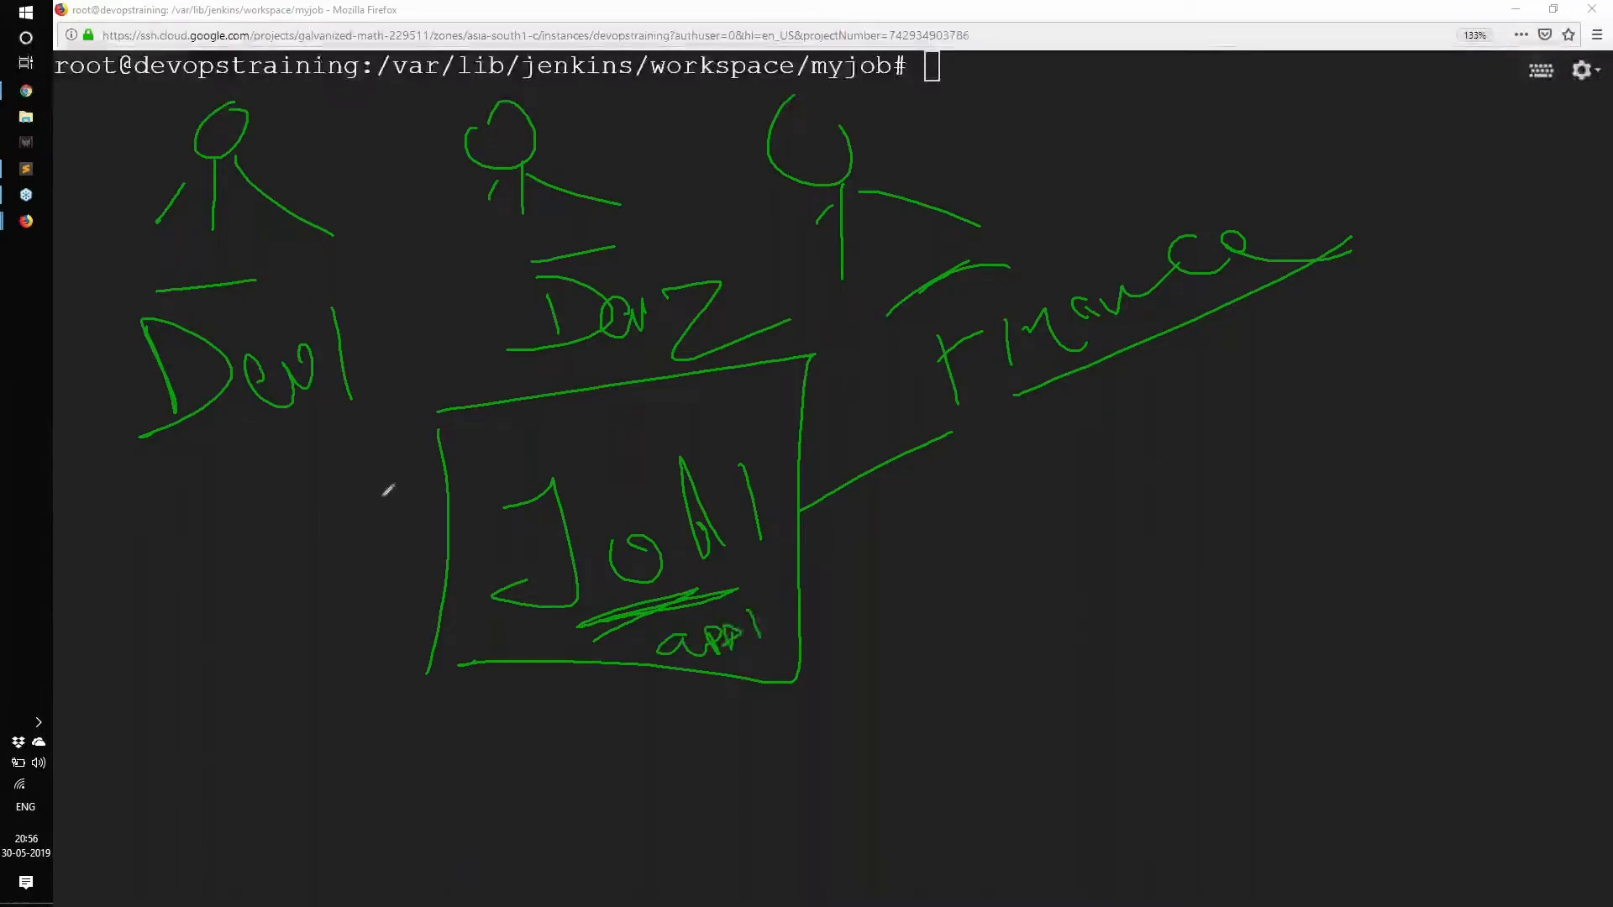
mouse_move(439, 530)
left_mouse_down()
mouse_move(277, 418)
mouse_move(284, 473)
mouse_move(268, 420)
mouse_move(336, 433)
left_mouse_up()
Draw a new box under Finance and write 'app2' inside it.
left_click_drag(363, 644, 449, 603)
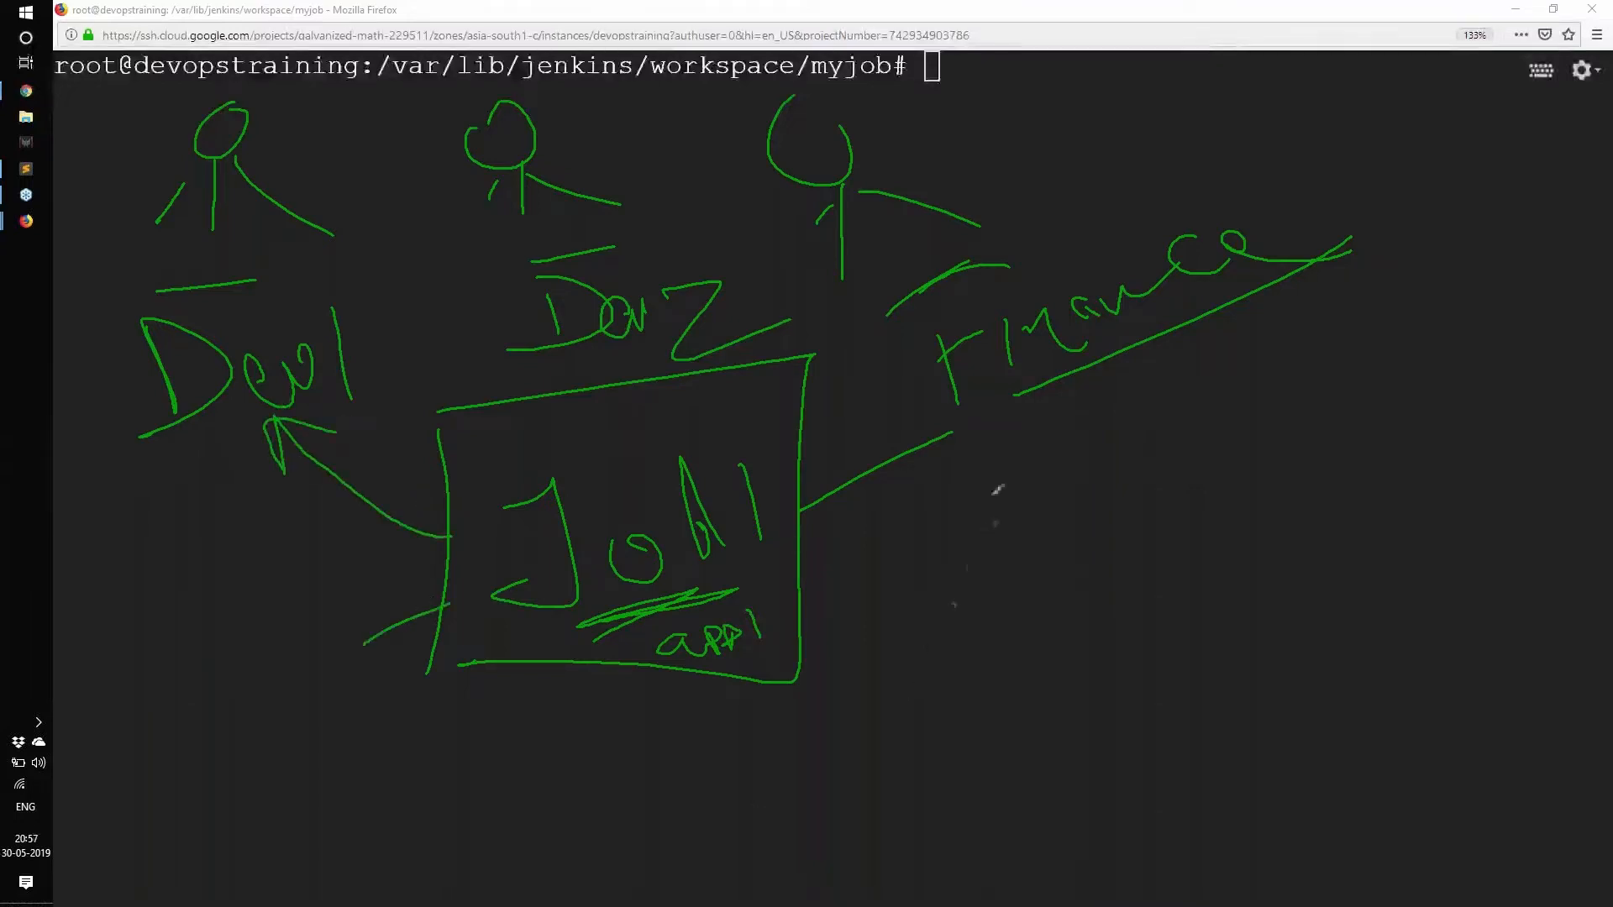
left_click_drag(988, 500, 1019, 658)
left_click_drag(1088, 512, 1125, 588)
mouse_move(1105, 504)
left_mouse_down()
mouse_move(1134, 551)
mouse_move(1184, 577)
left_mouse_up()
mouse_move(1164, 504)
left_mouse_down()
mouse_move(1192, 546)
mouse_move(1243, 544)
left_mouse_up()
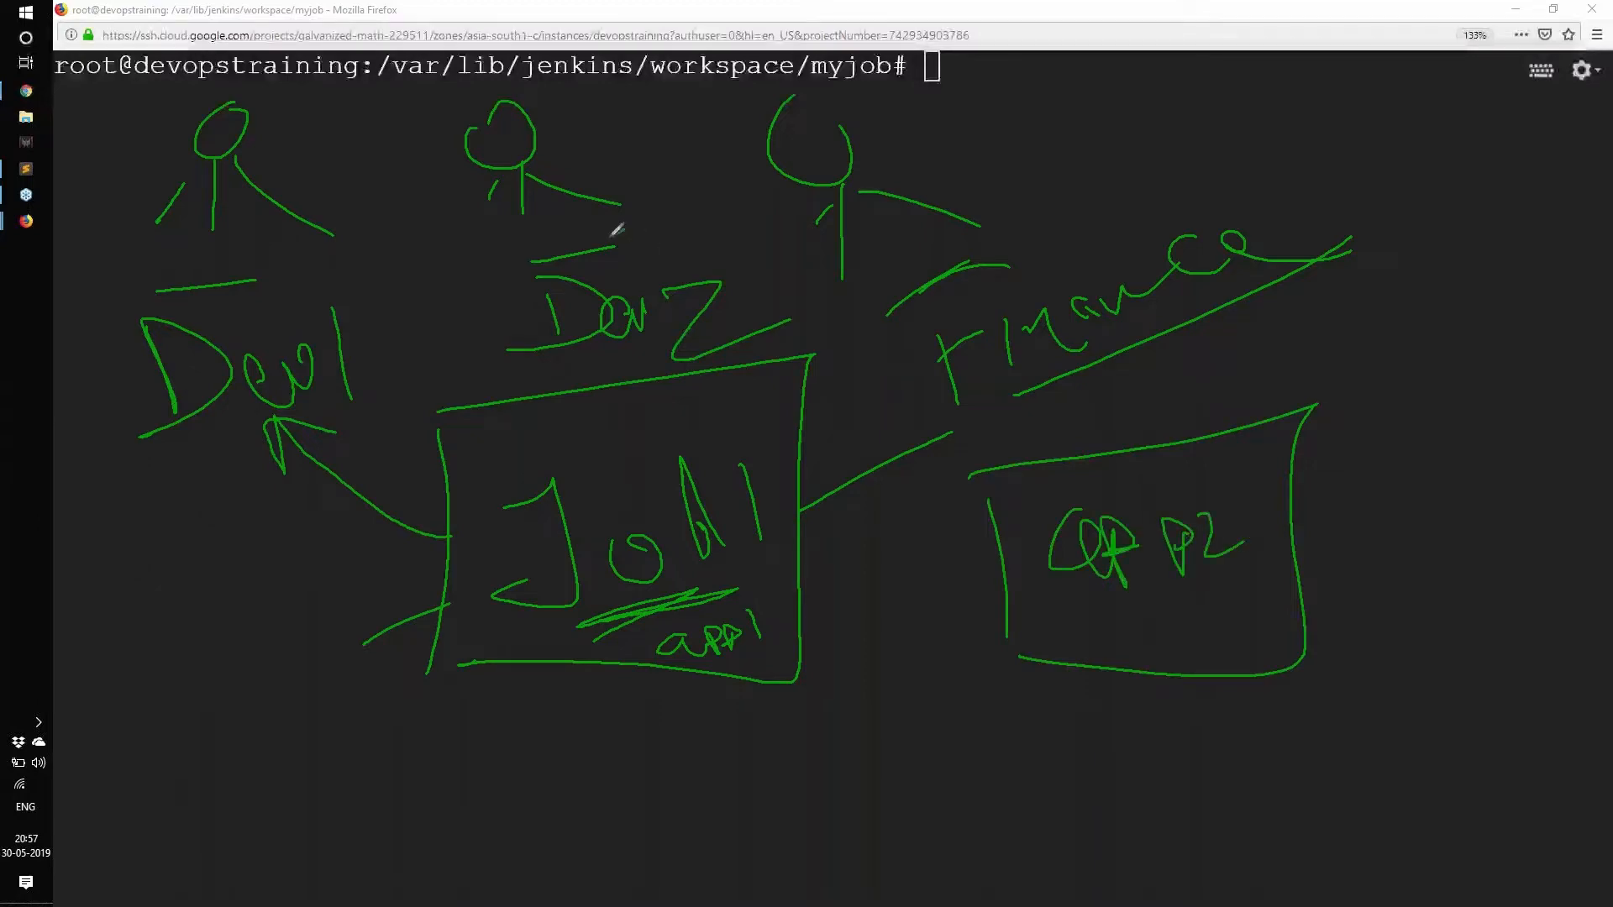
Arrow Dev2 to the app2 box, cross out lines near Finance and Dev1, and underline app2.
left_click_drag(608, 245, 672, 230)
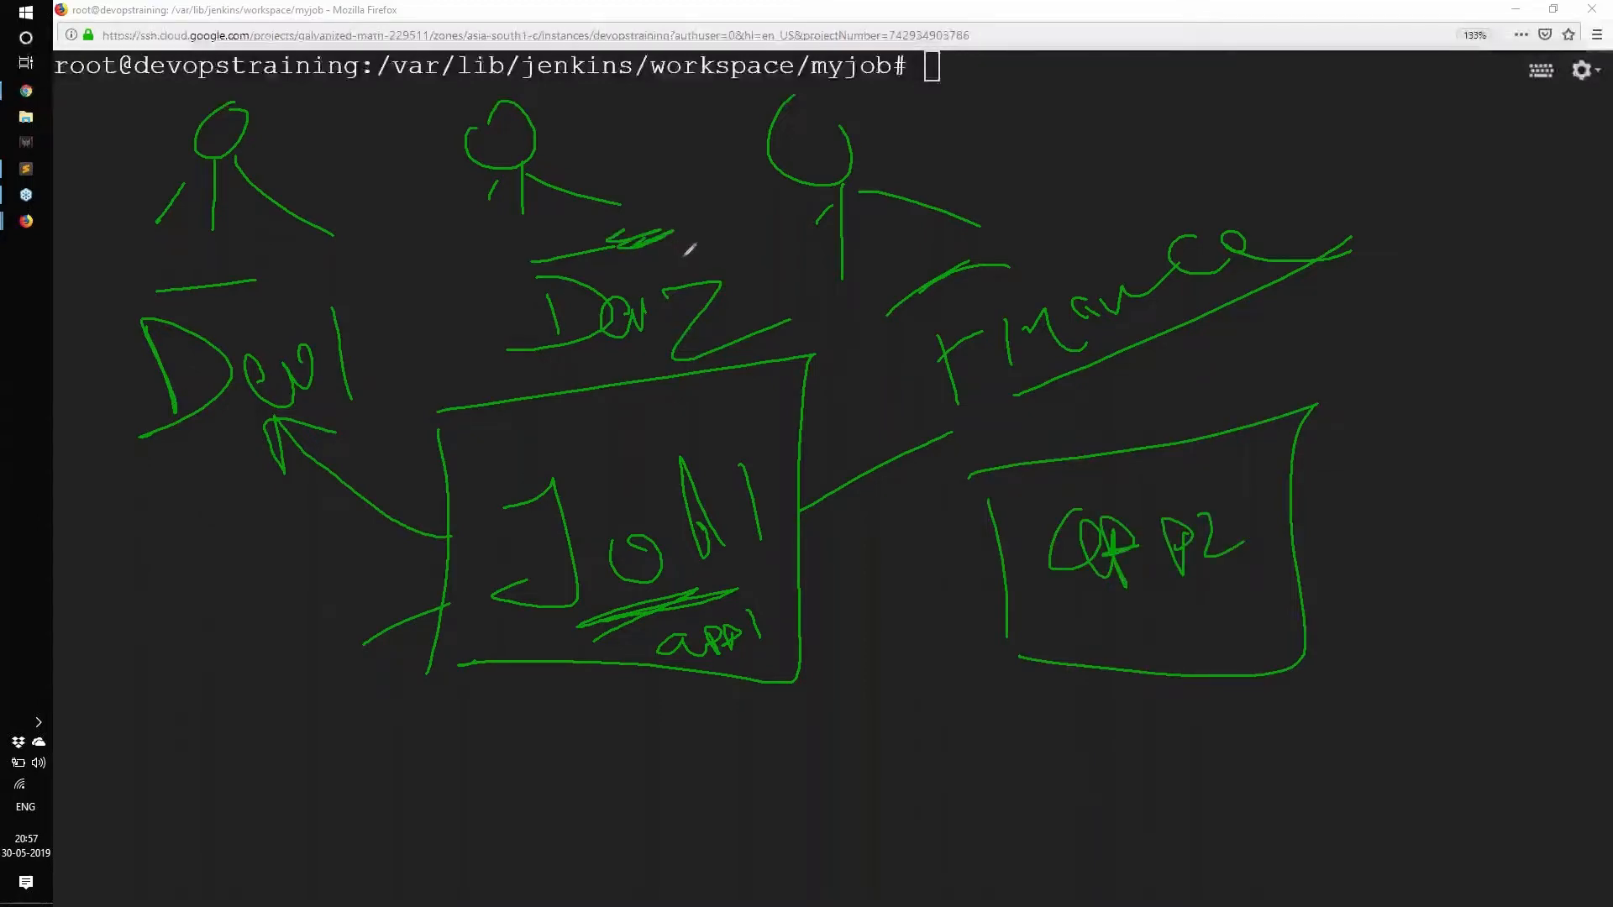
mouse_move(675, 236)
left_mouse_down()
mouse_move(747, 329)
mouse_move(1054, 504)
mouse_move(992, 531)
left_mouse_up()
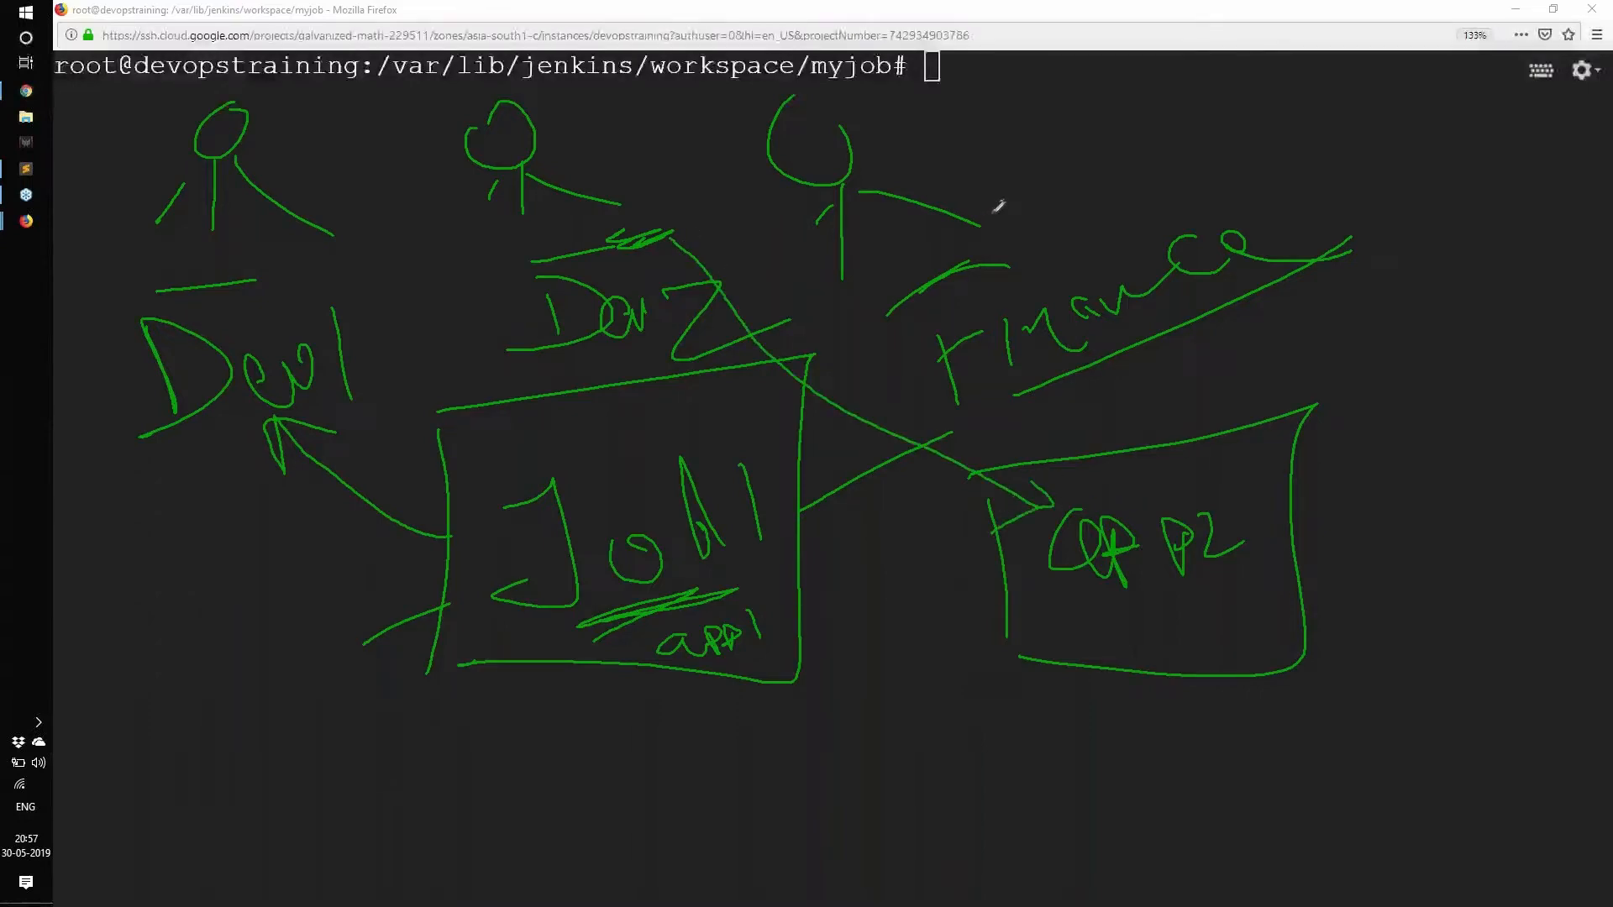
left_click_drag(1055, 186, 1017, 277)
left_click_drag(1004, 189, 1081, 215)
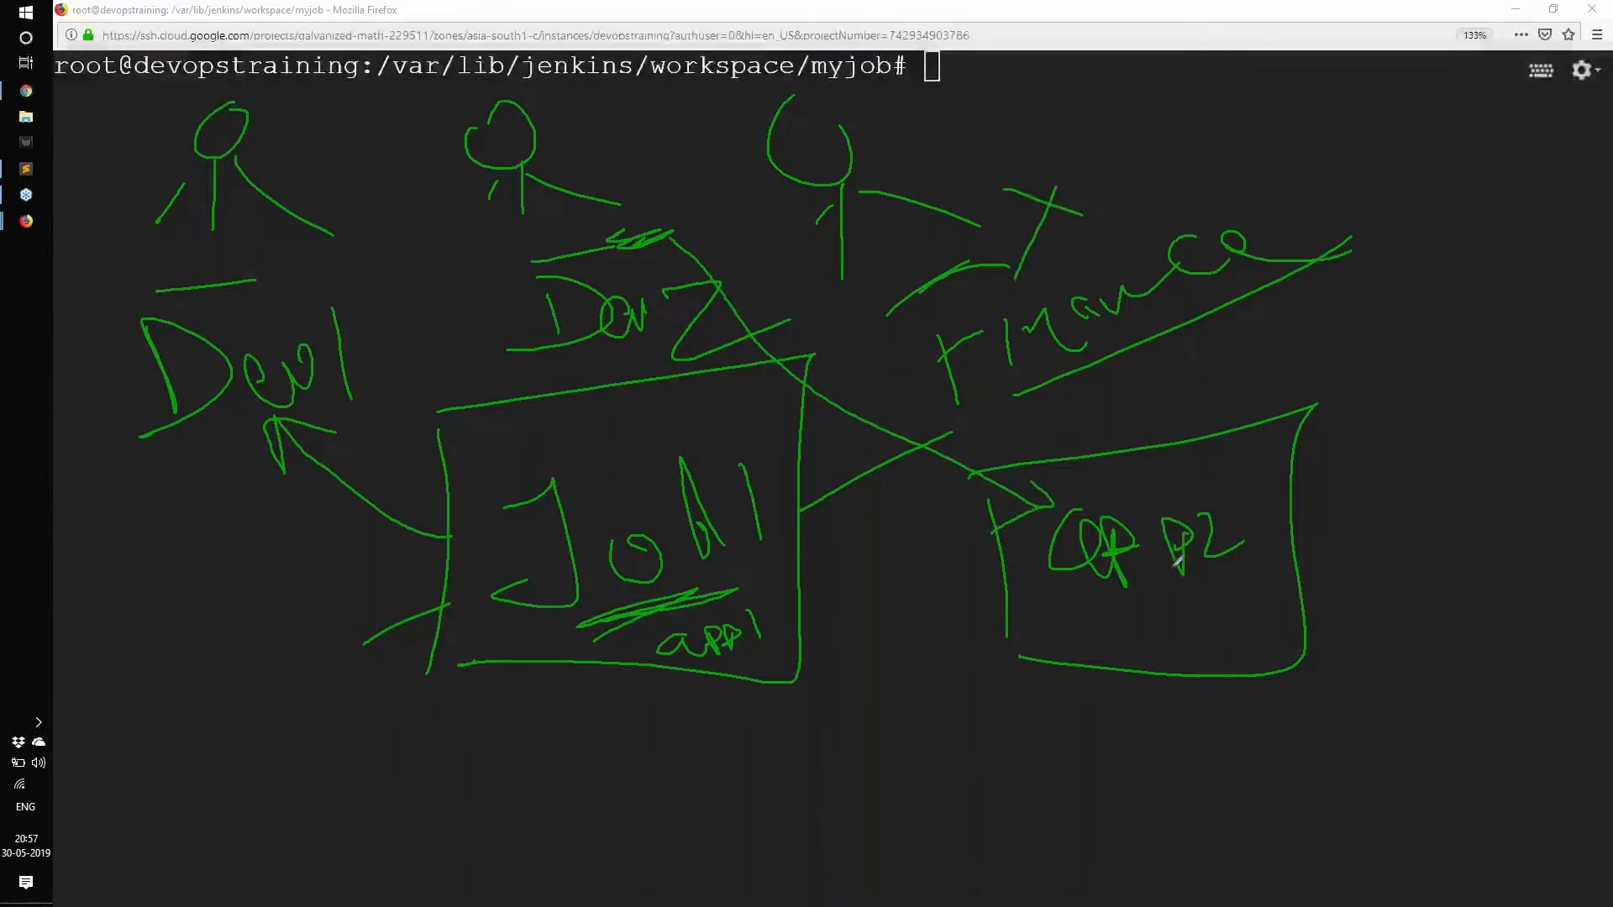
left_click_drag(1109, 615, 1268, 580)
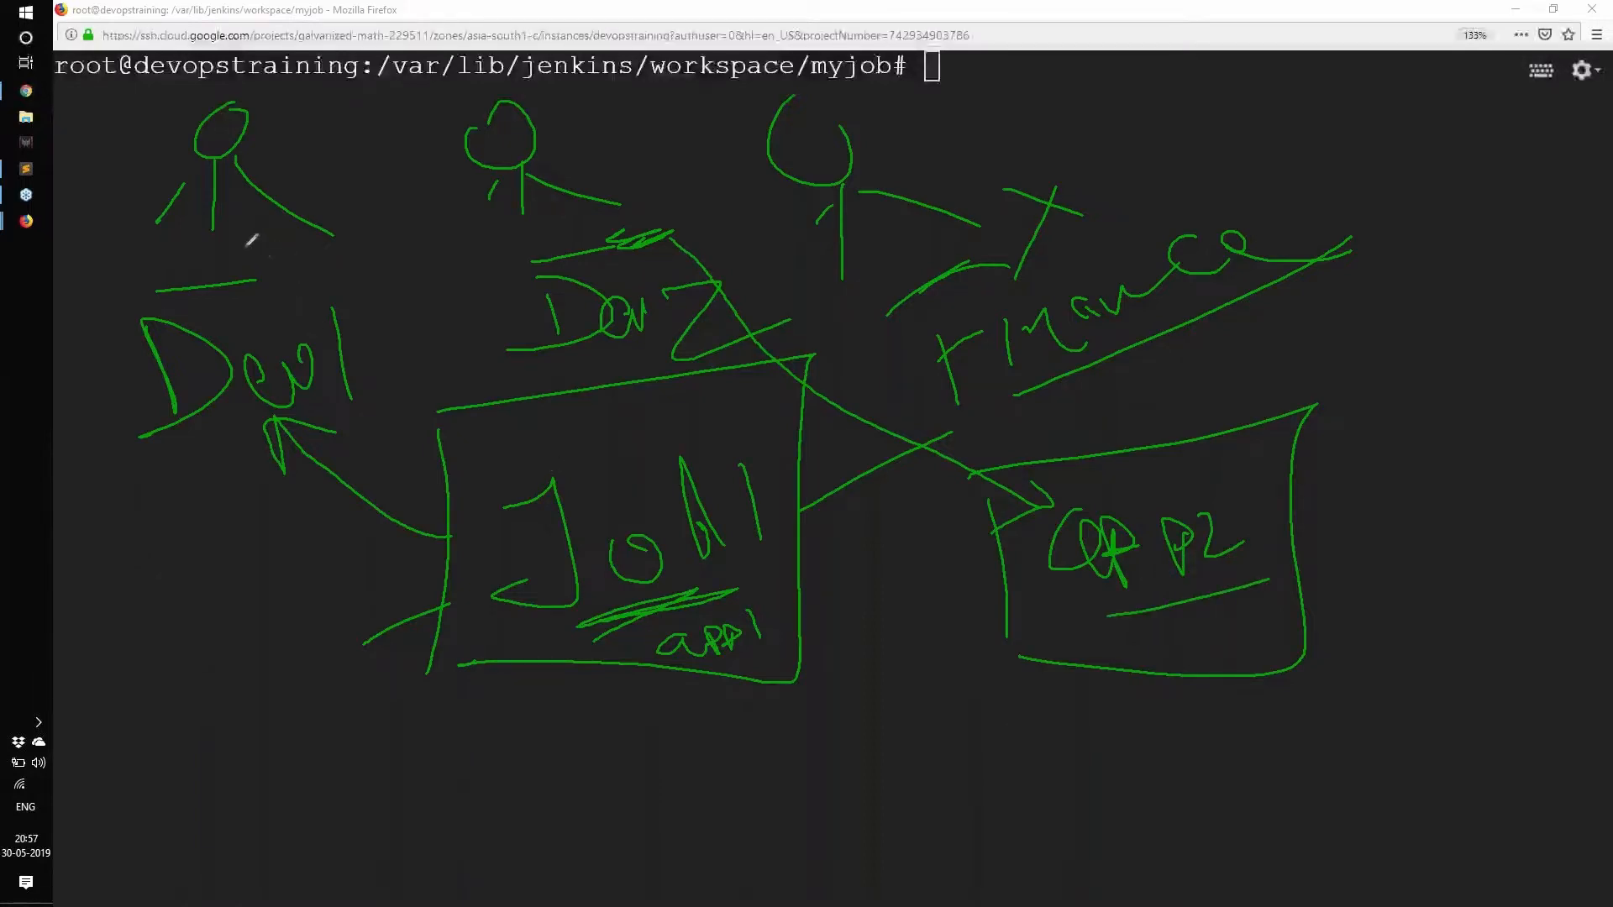
left_click_drag(238, 238, 302, 273)
left_click_drag(279, 246, 223, 302)
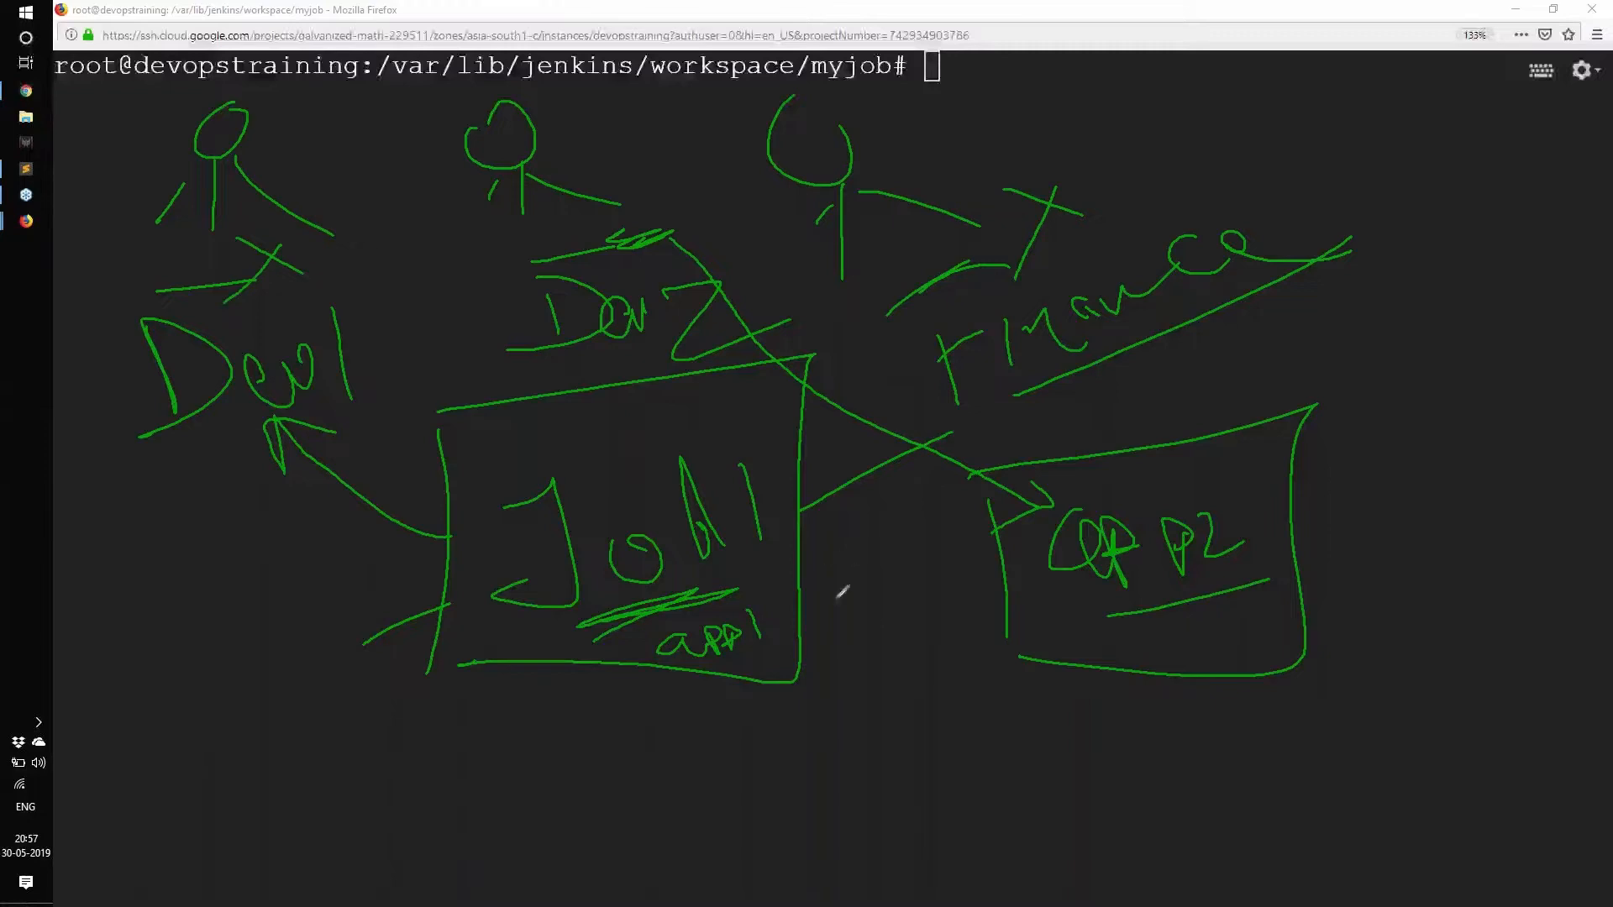
left_click_drag(1085, 619, 1242, 602)
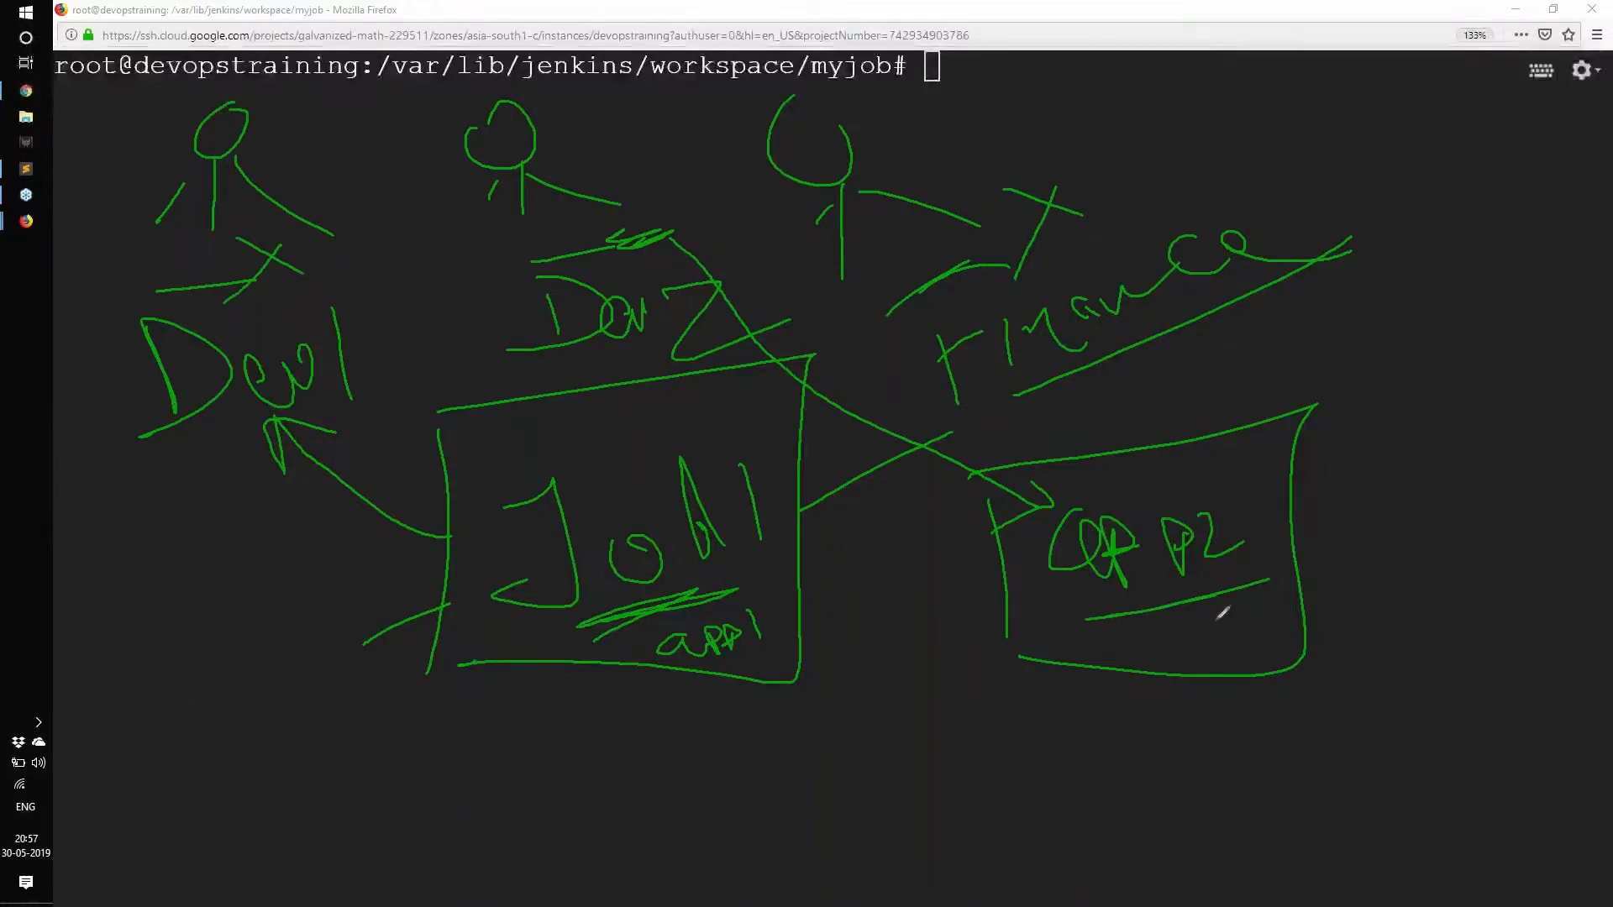
Draw a Reporting box fed by an arrow from Finance, mark Xs by Dev1 and Dev2, then erase all drawings.
mouse_move(1219, 89)
left_mouse_down()
mouse_move(1235, 191)
mouse_move(1564, 52)
mouse_move(1176, 215)
left_mouse_up()
mouse_move(1286, 121)
left_mouse_down()
mouse_move(1286, 200)
mouse_move(1411, 143)
mouse_move(1539, 126)
mouse_move(1564, 147)
mouse_move(1508, 195)
left_mouse_up()
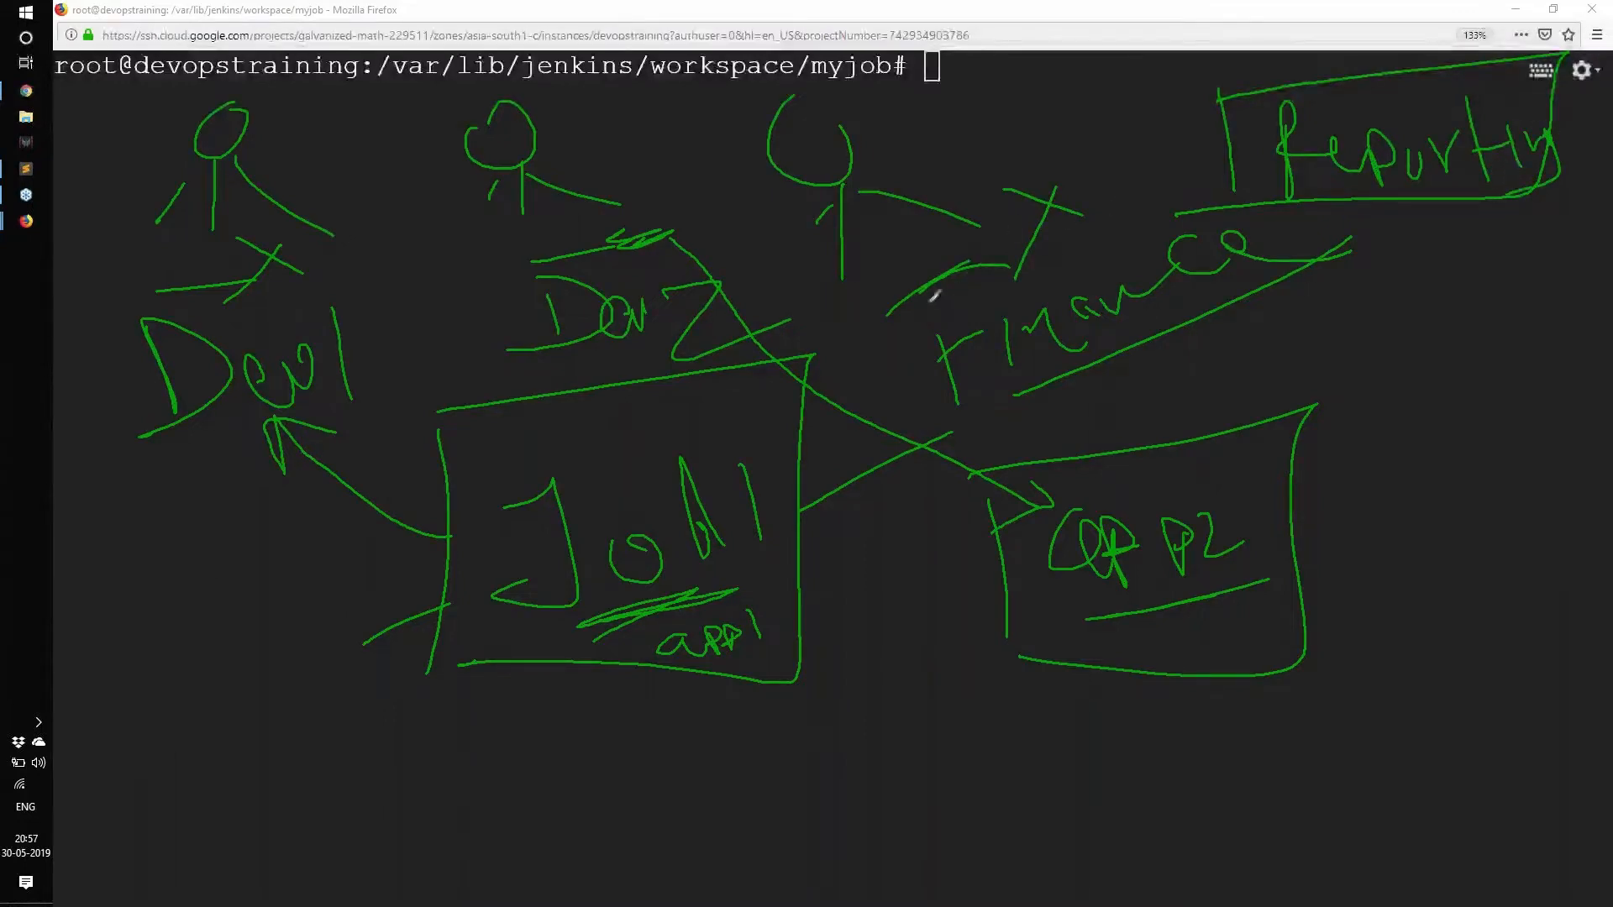
mouse_move(897, 296)
left_mouse_down()
mouse_move(1218, 126)
mouse_move(1122, 189)
left_mouse_up()
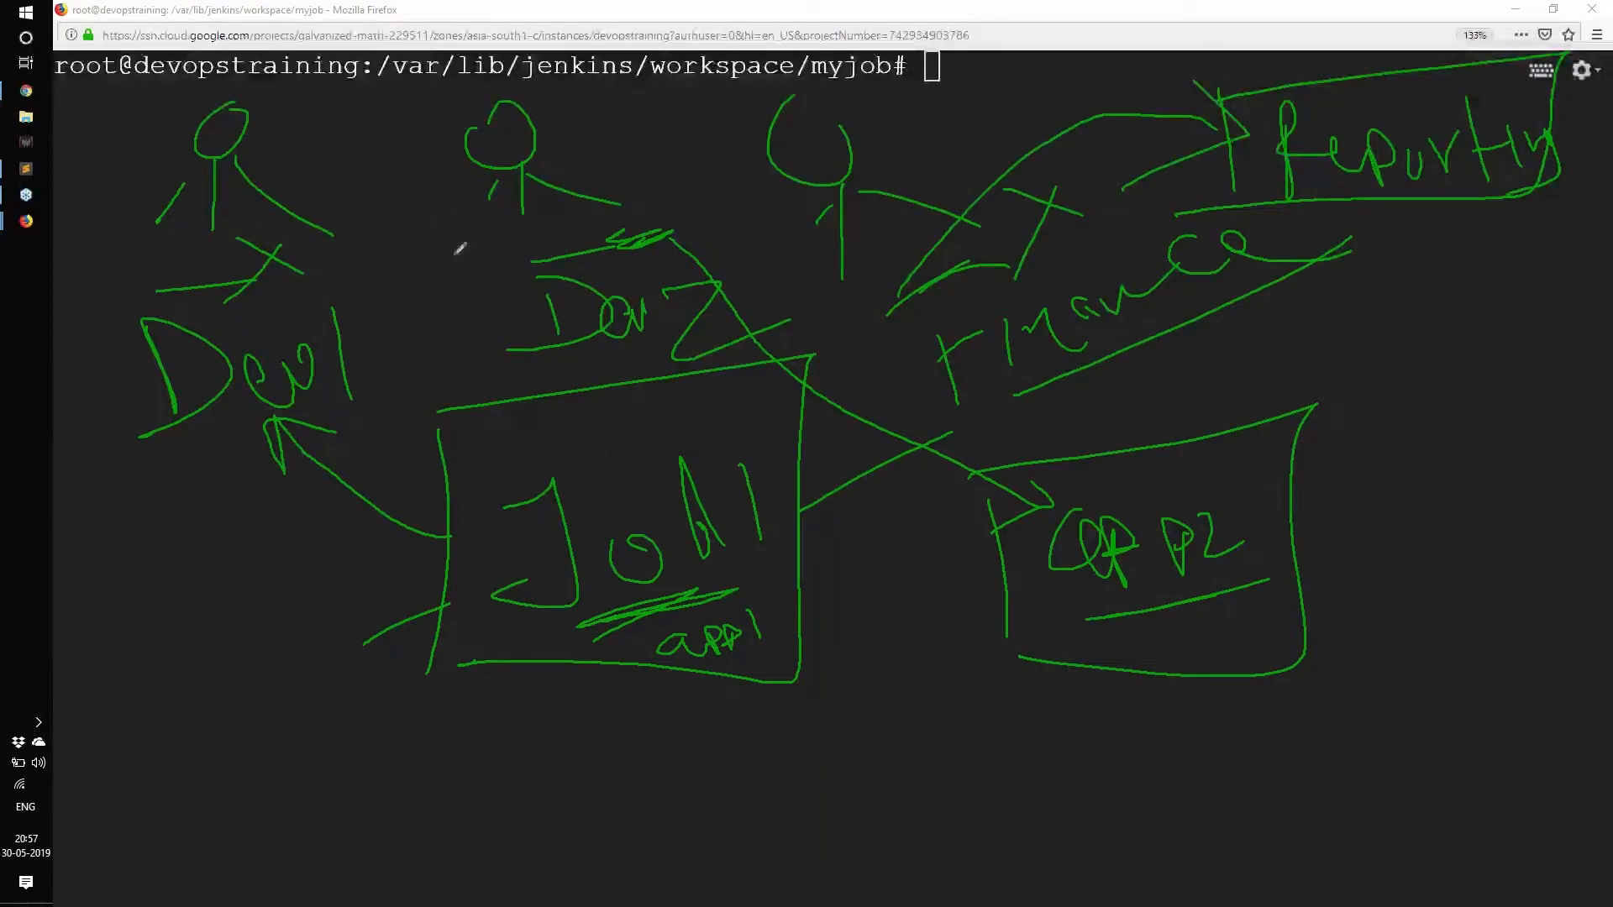
mouse_move(454, 238)
left_mouse_down()
mouse_move(530, 249)
mouse_move(445, 312)
left_mouse_up()
mouse_move(109, 238)
left_mouse_down()
mouse_move(176, 263)
mouse_move(126, 287)
left_mouse_up()
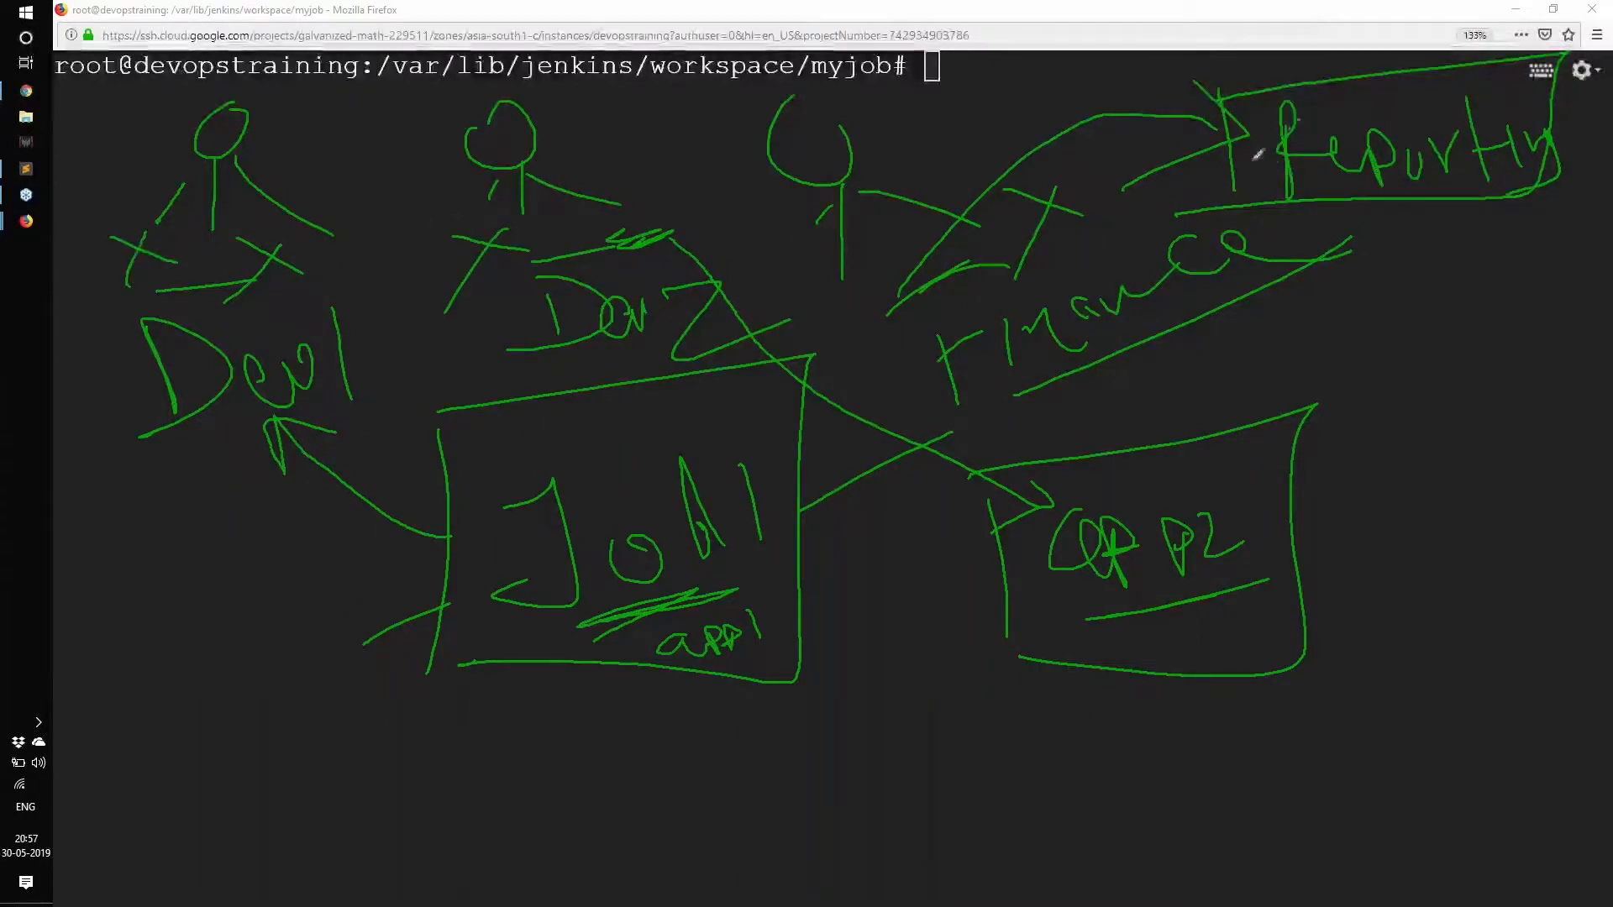
left_click_drag(1307, 203, 1434, 193)
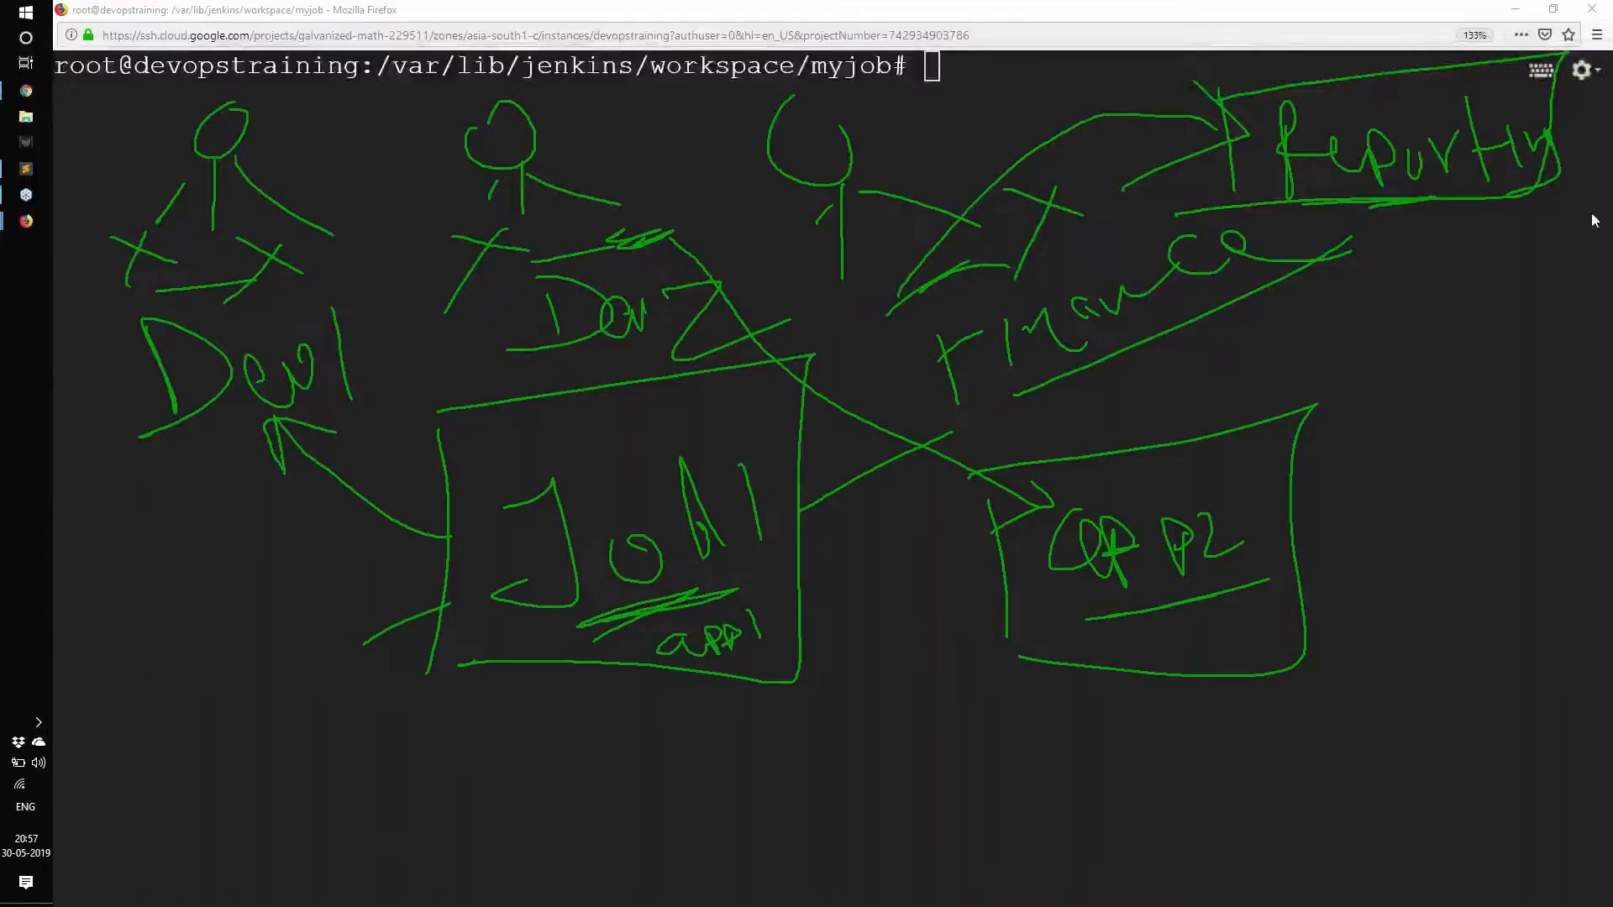
left_click(1477, 346)
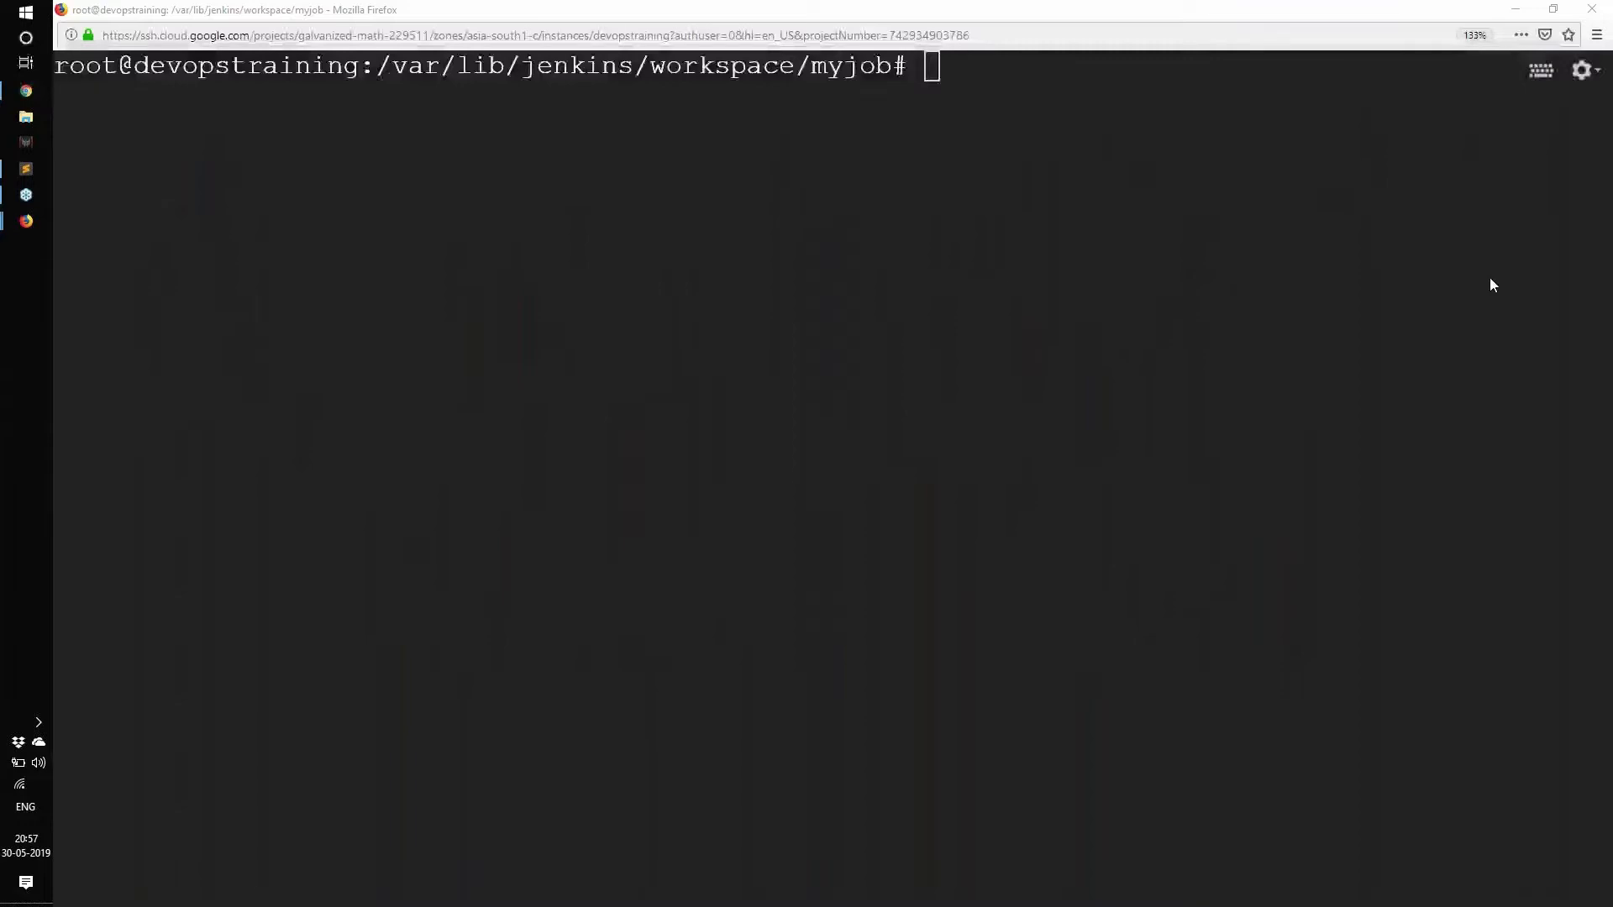
Return to Chrome's Configure Global Security page and choose Anyone can do anything authorization.
left_click(25, 92)
scroll(428, 436, "up", 1)
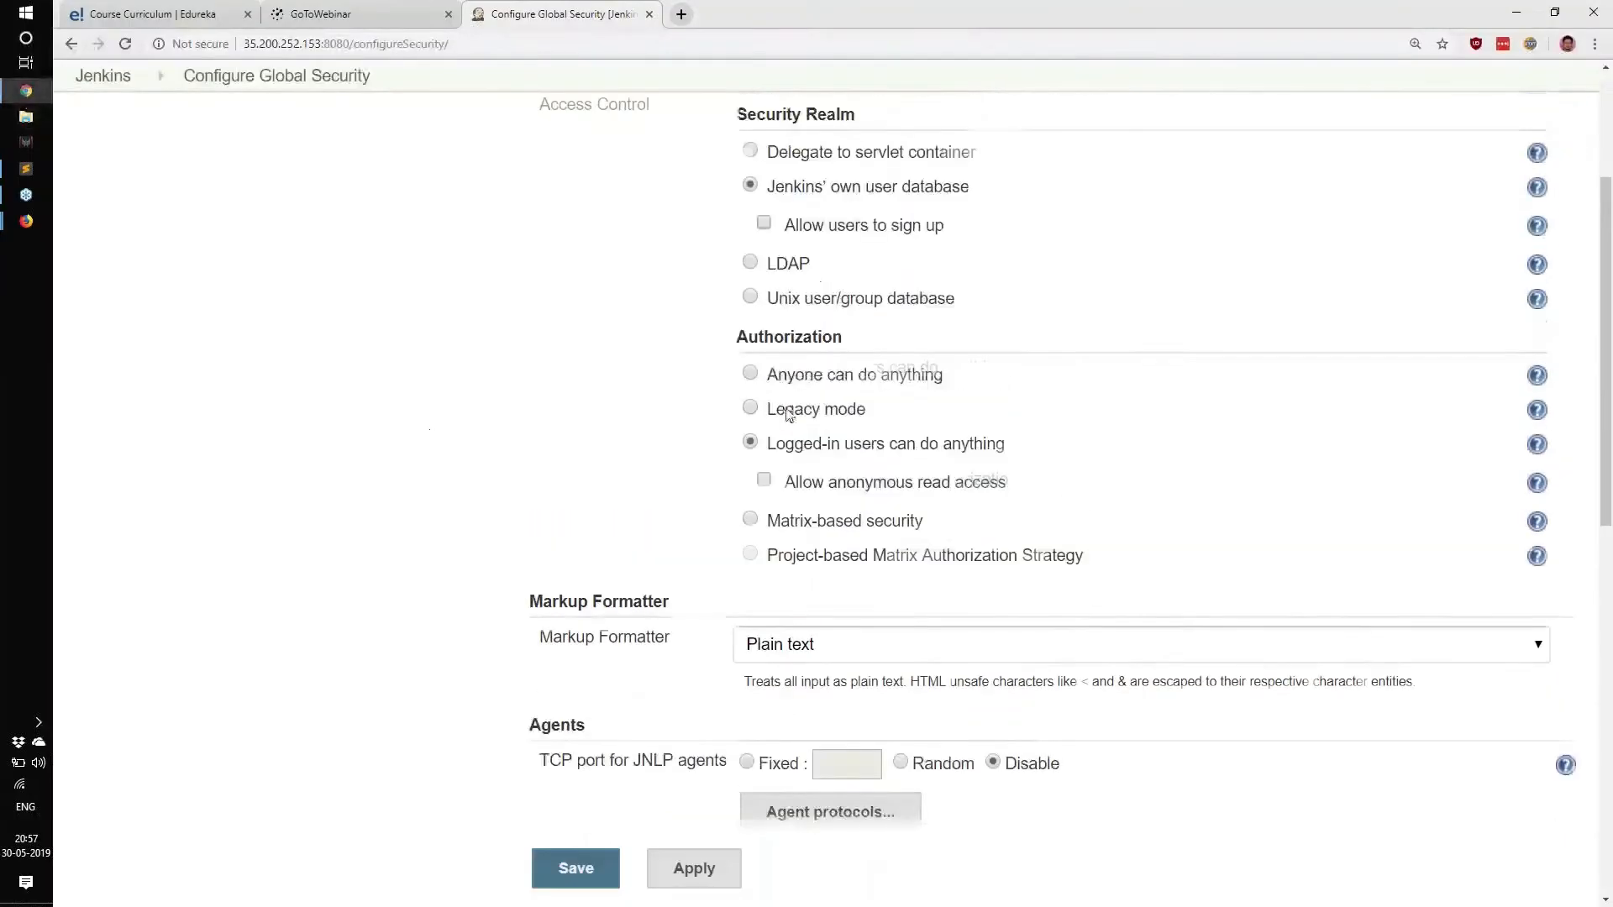
left_click_drag(772, 376, 961, 389)
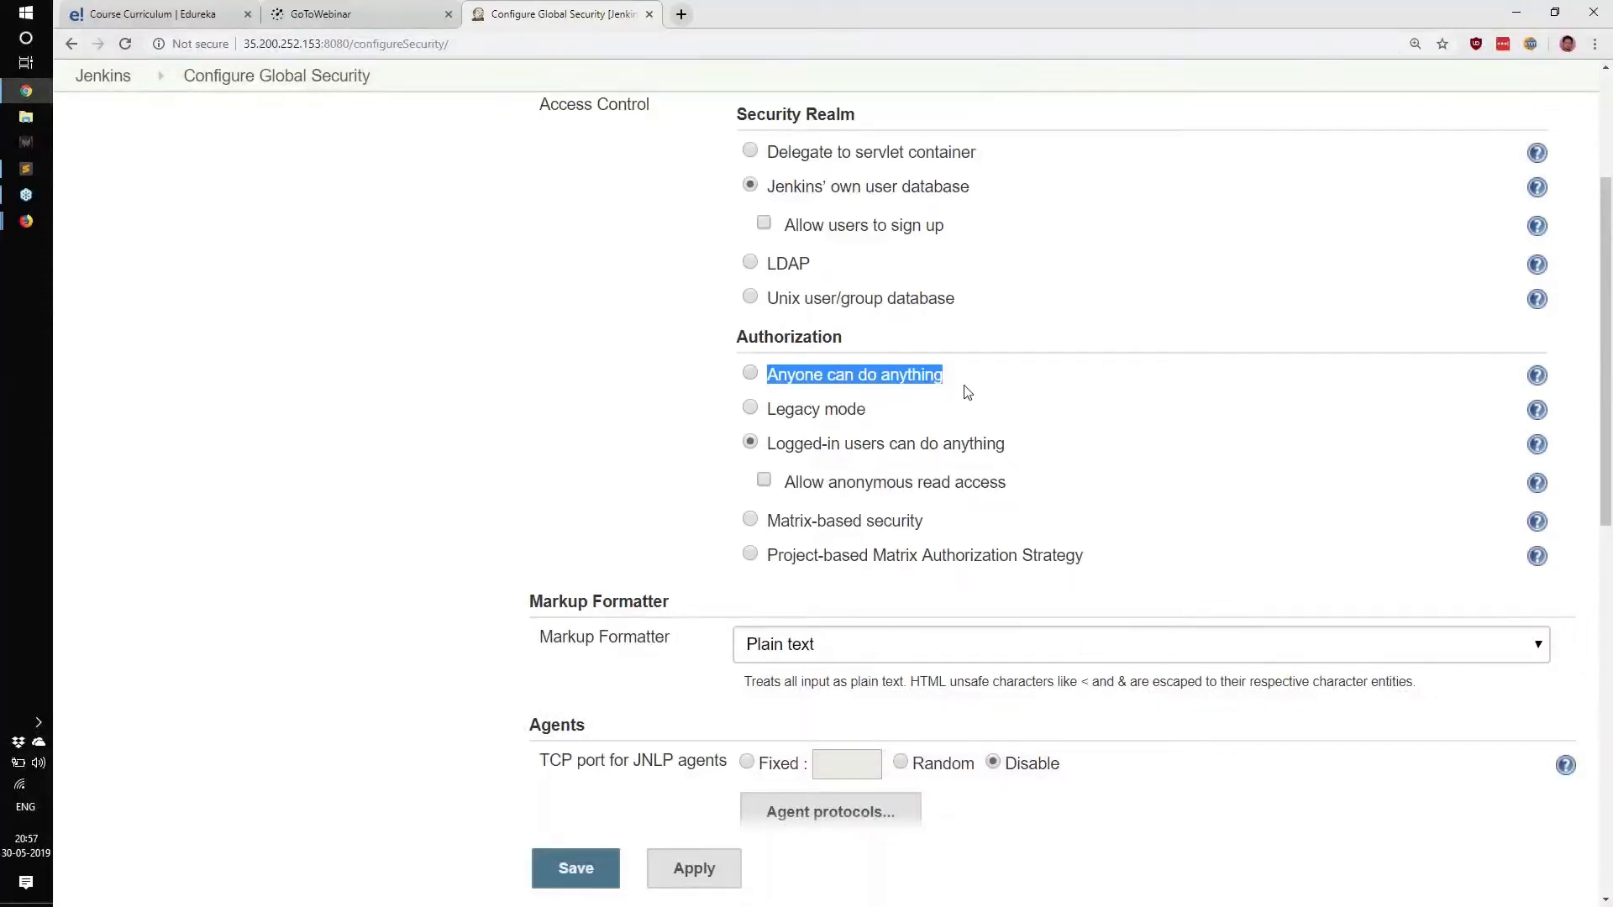
left_click(756, 377)
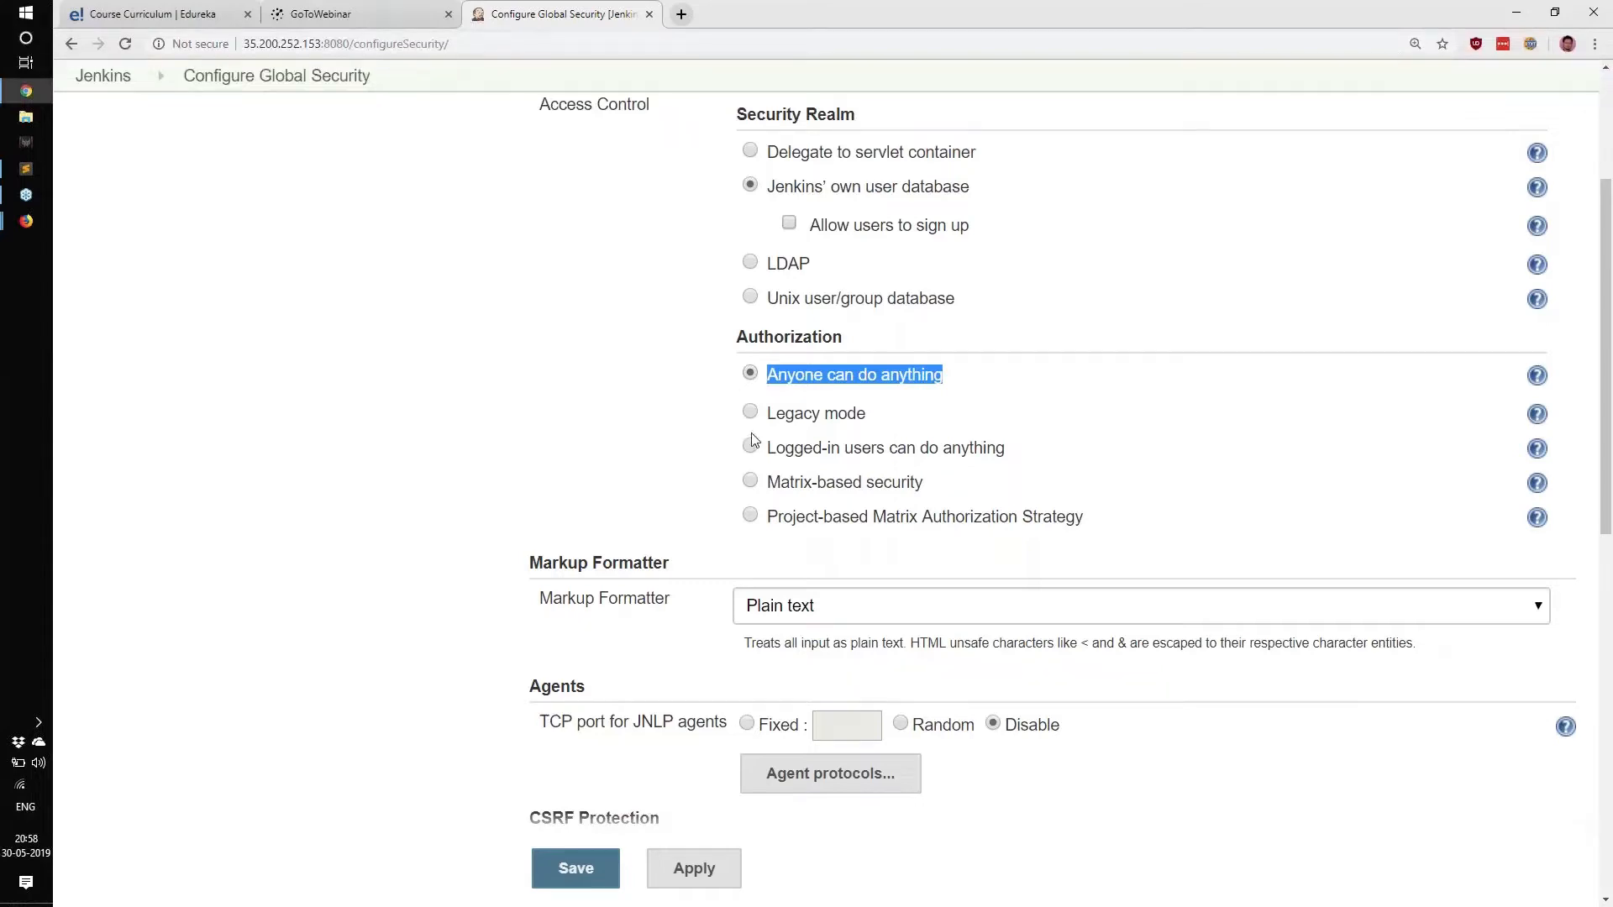
Switch authorization to Legacy mode, then to Logged-in users can do anything.
left_click(752, 416)
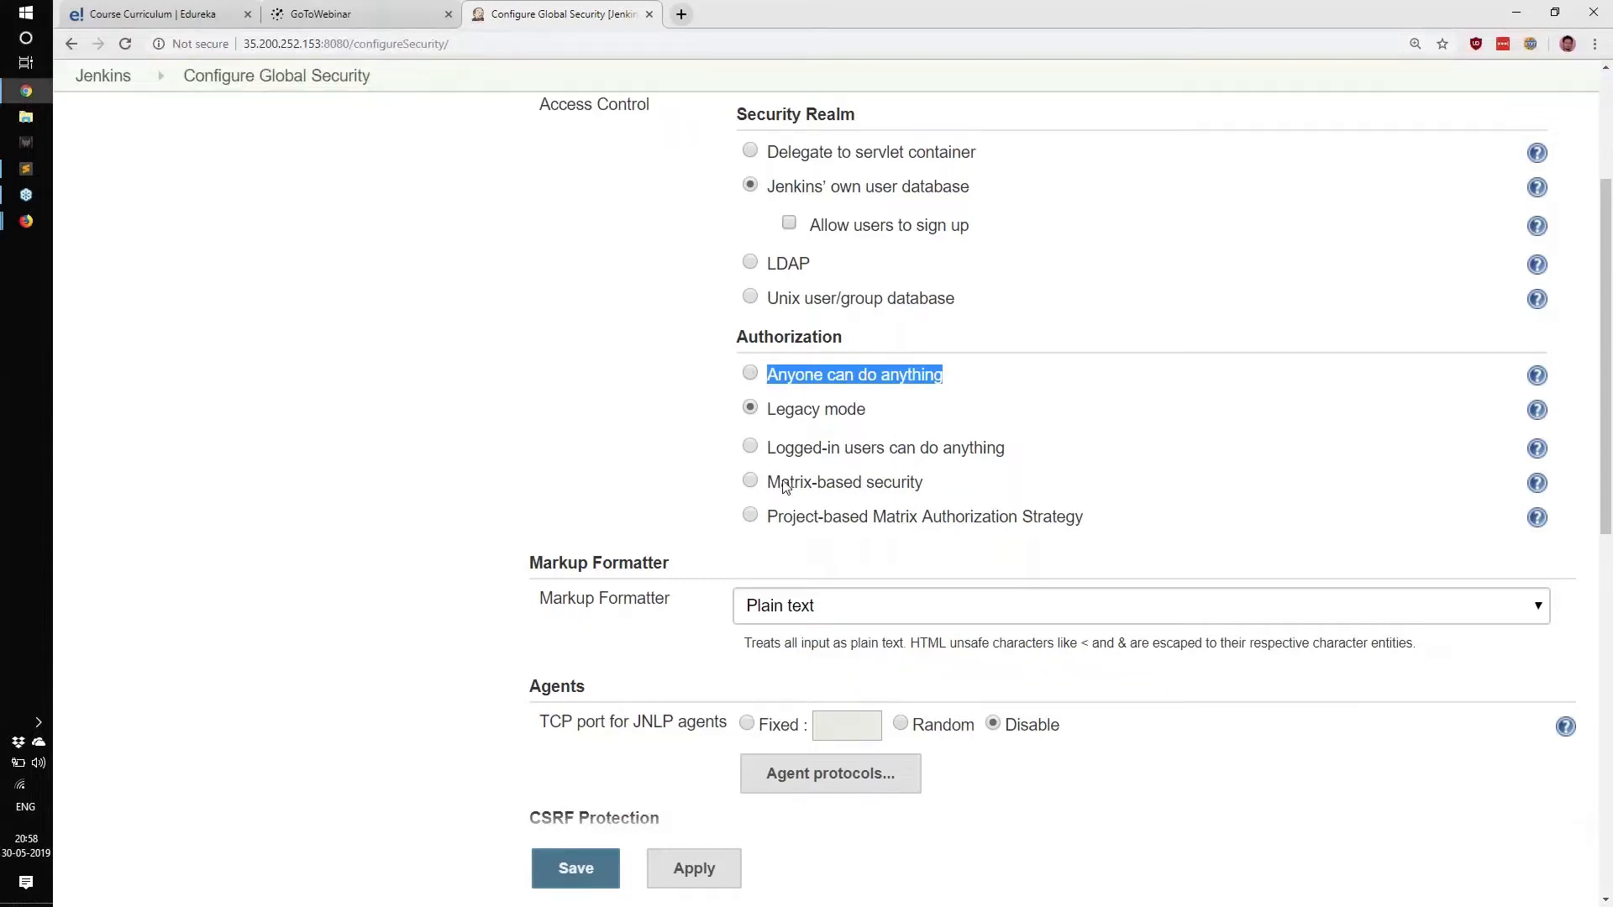
left_click(750, 446)
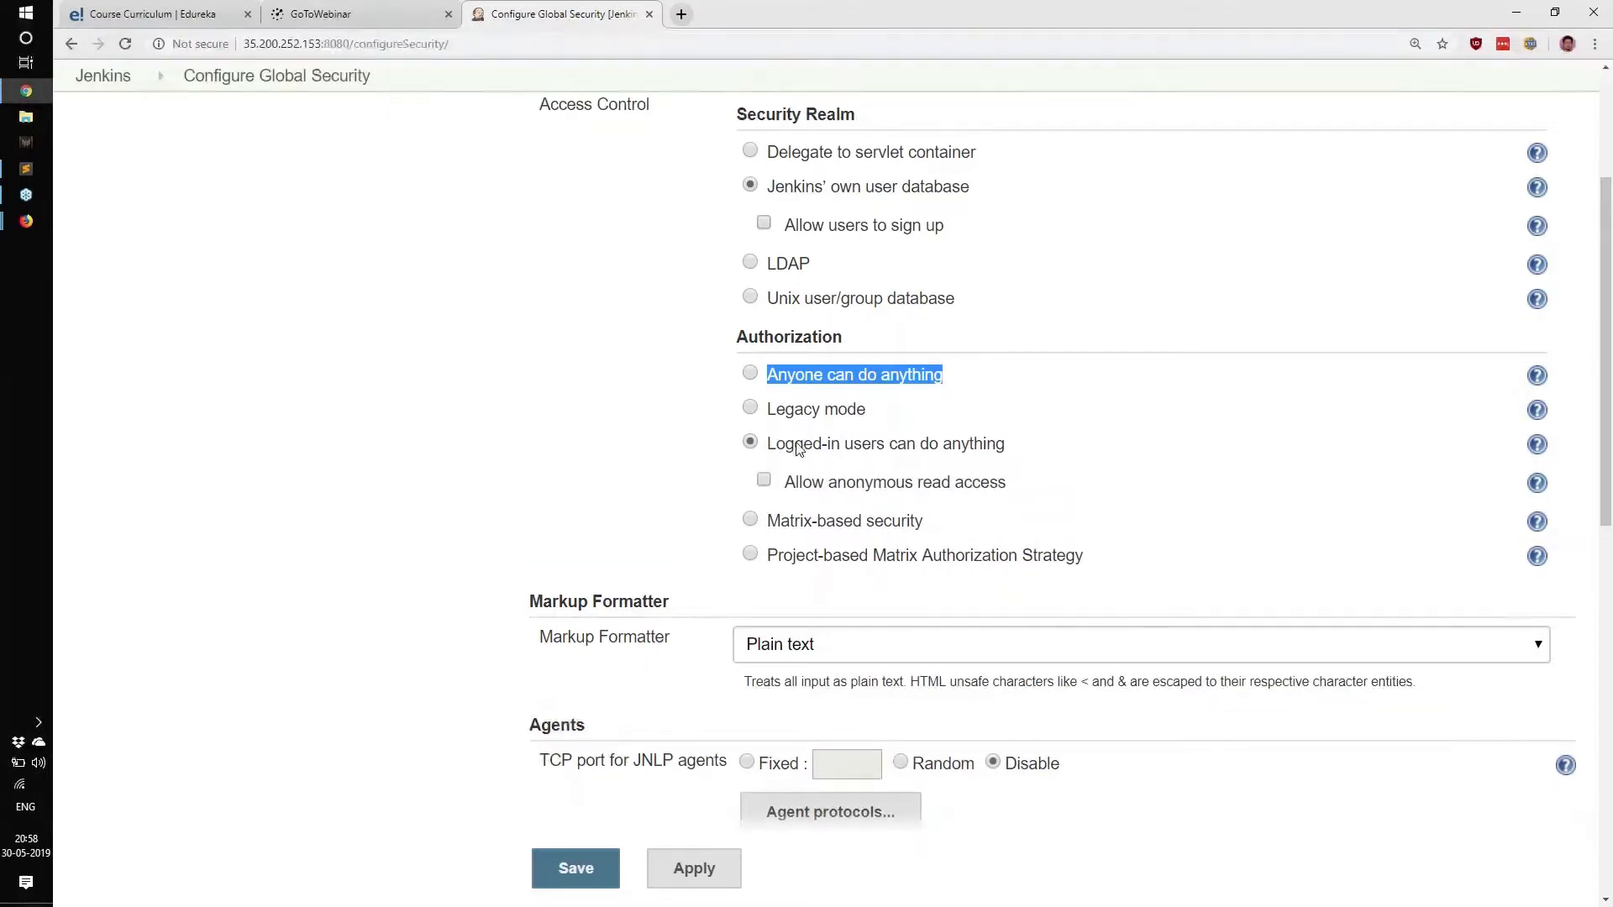
left_click_drag(786, 446, 1014, 453)
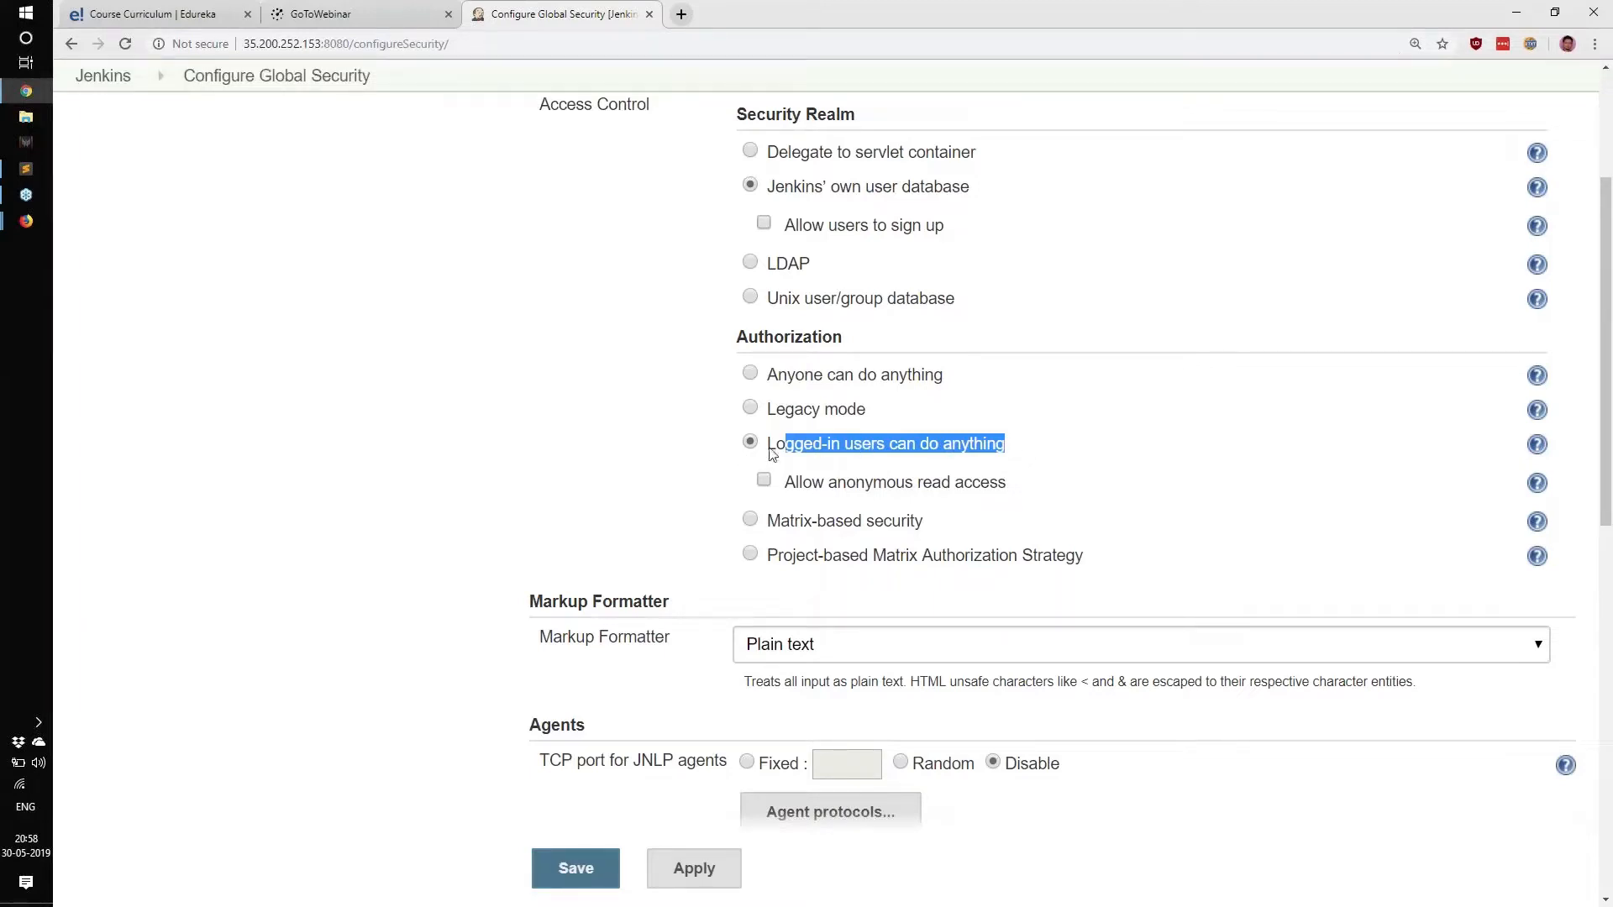
left_click_drag(772, 453, 1013, 454)
left_click_drag(785, 444, 1005, 447)
Select Matrix-based security, open Add user or group, and cancel the name prompt.
left_click(750, 520)
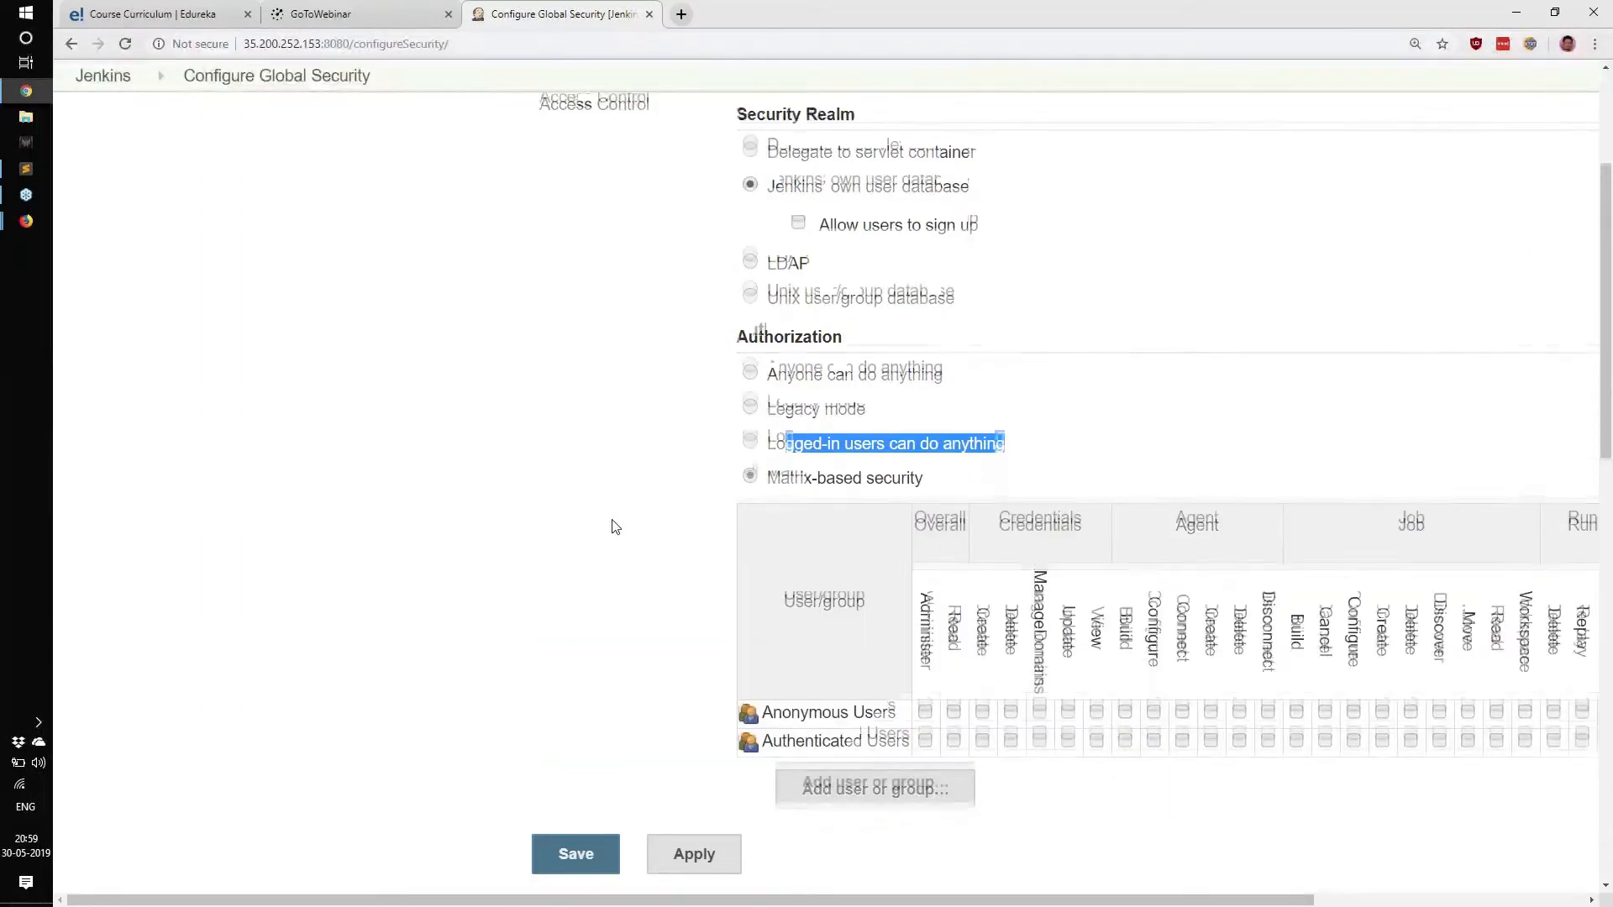
scroll(612, 527, "down", 1)
left_click_drag(790, 394, 927, 408)
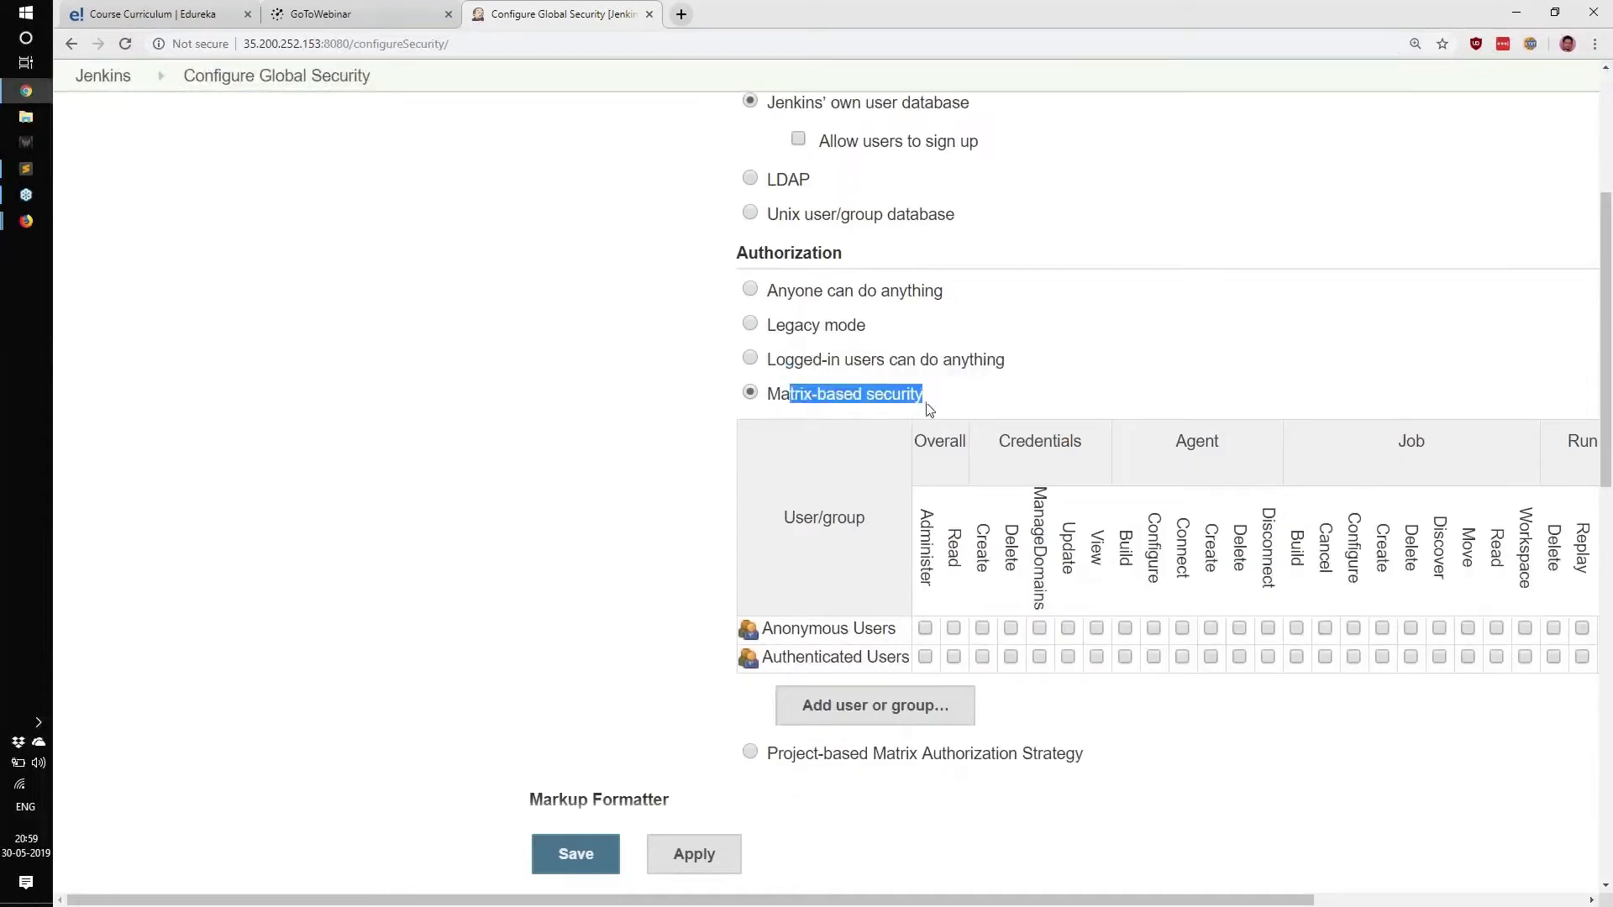
left_click(936, 720)
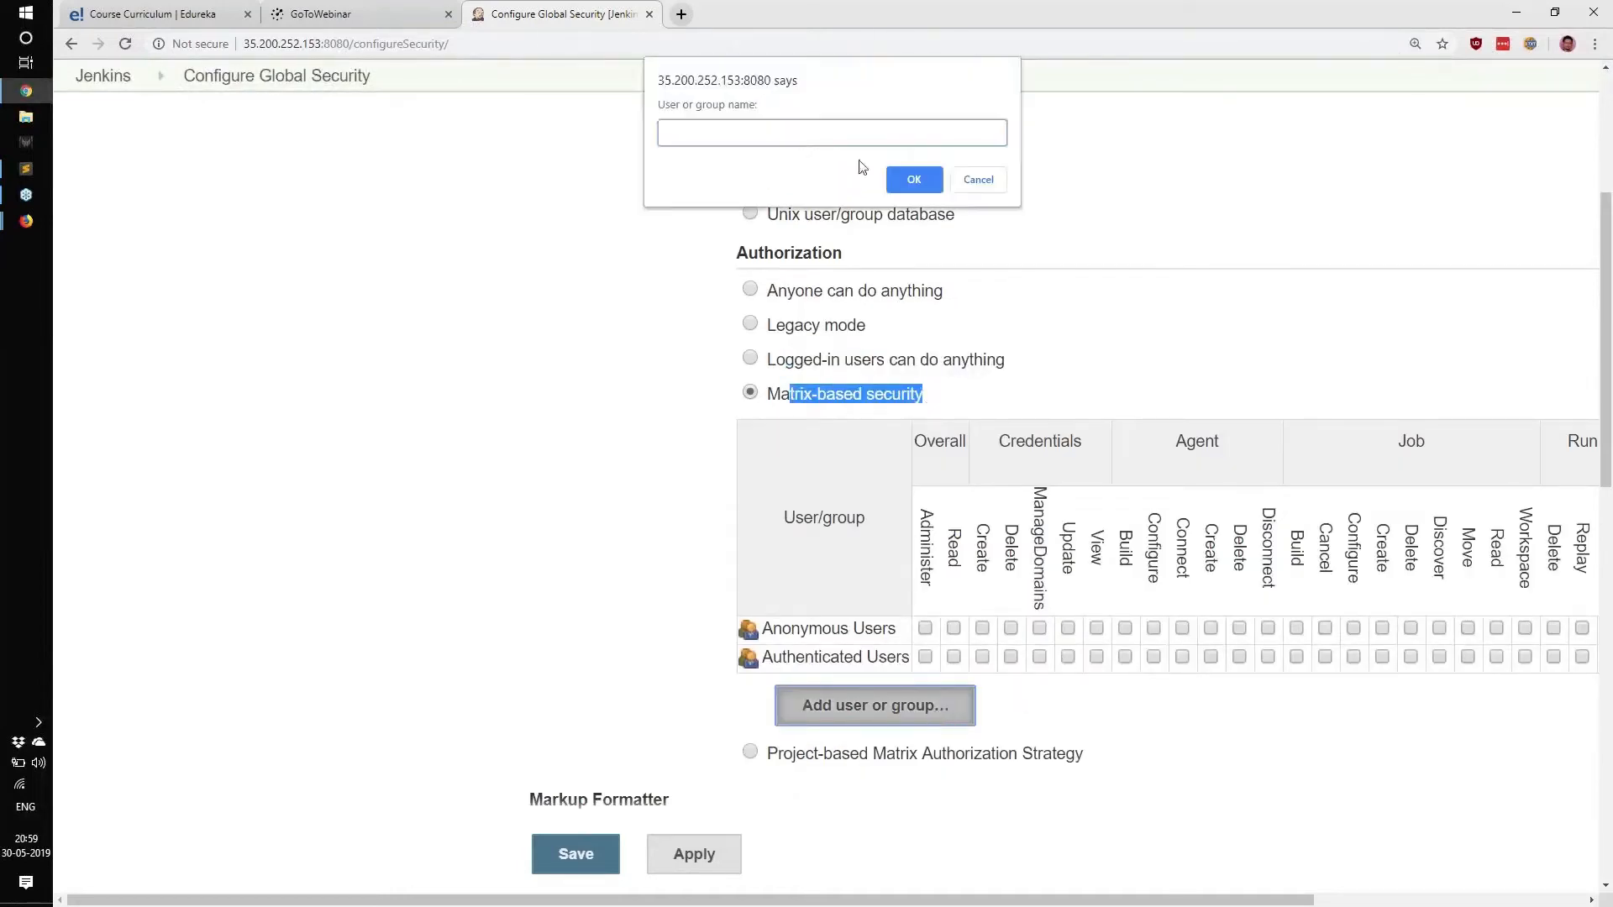
left_click(969, 190)
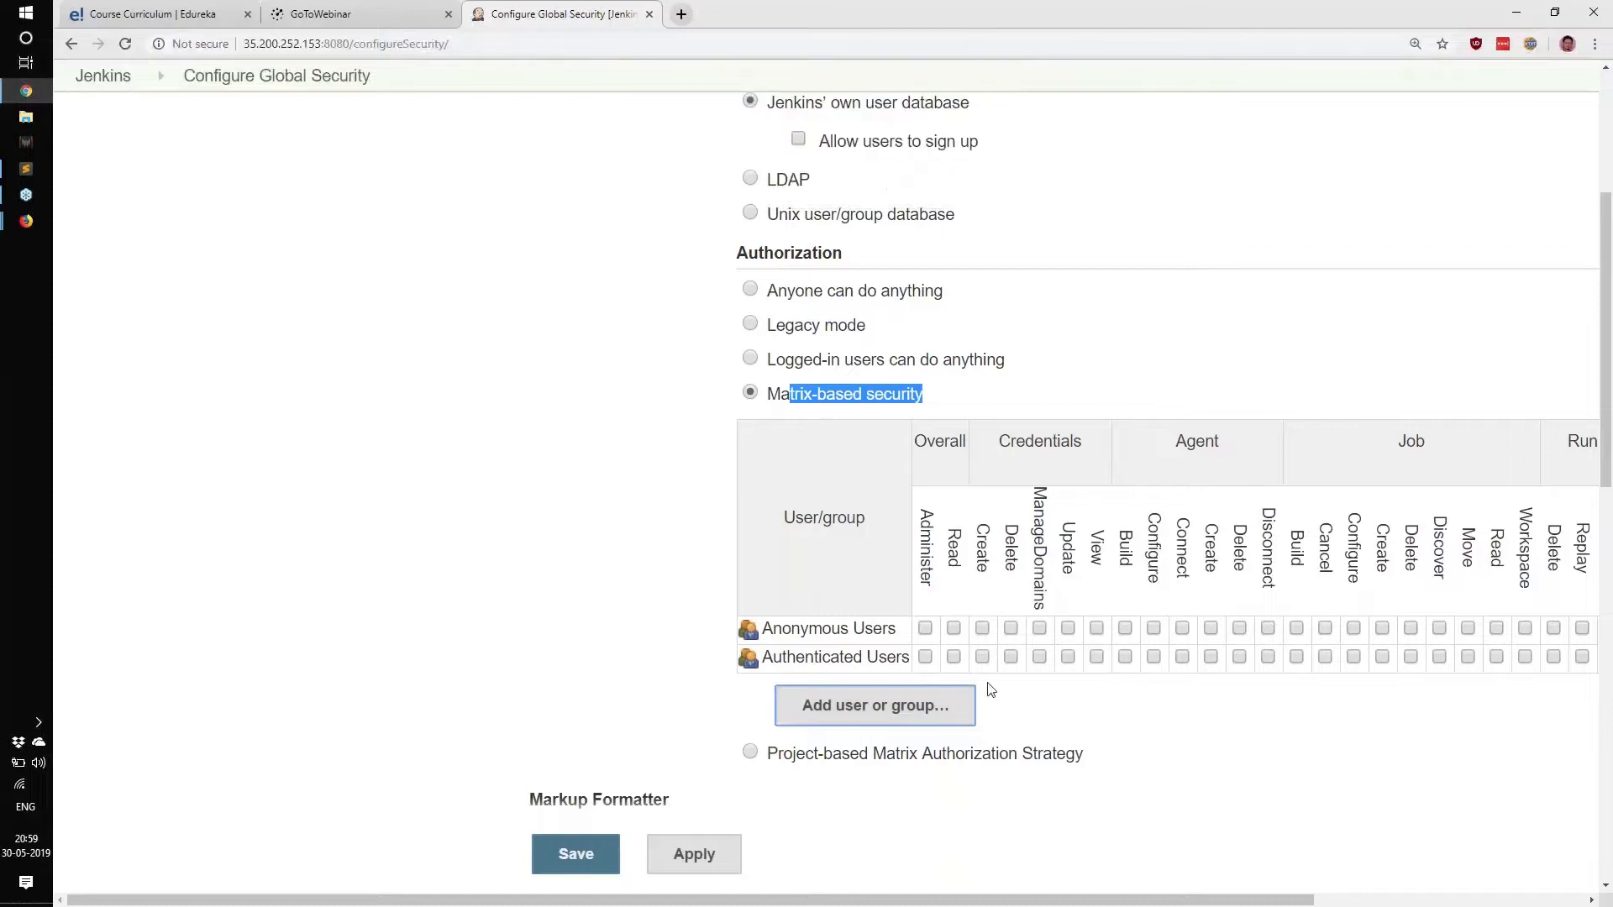
left_click(1000, 691)
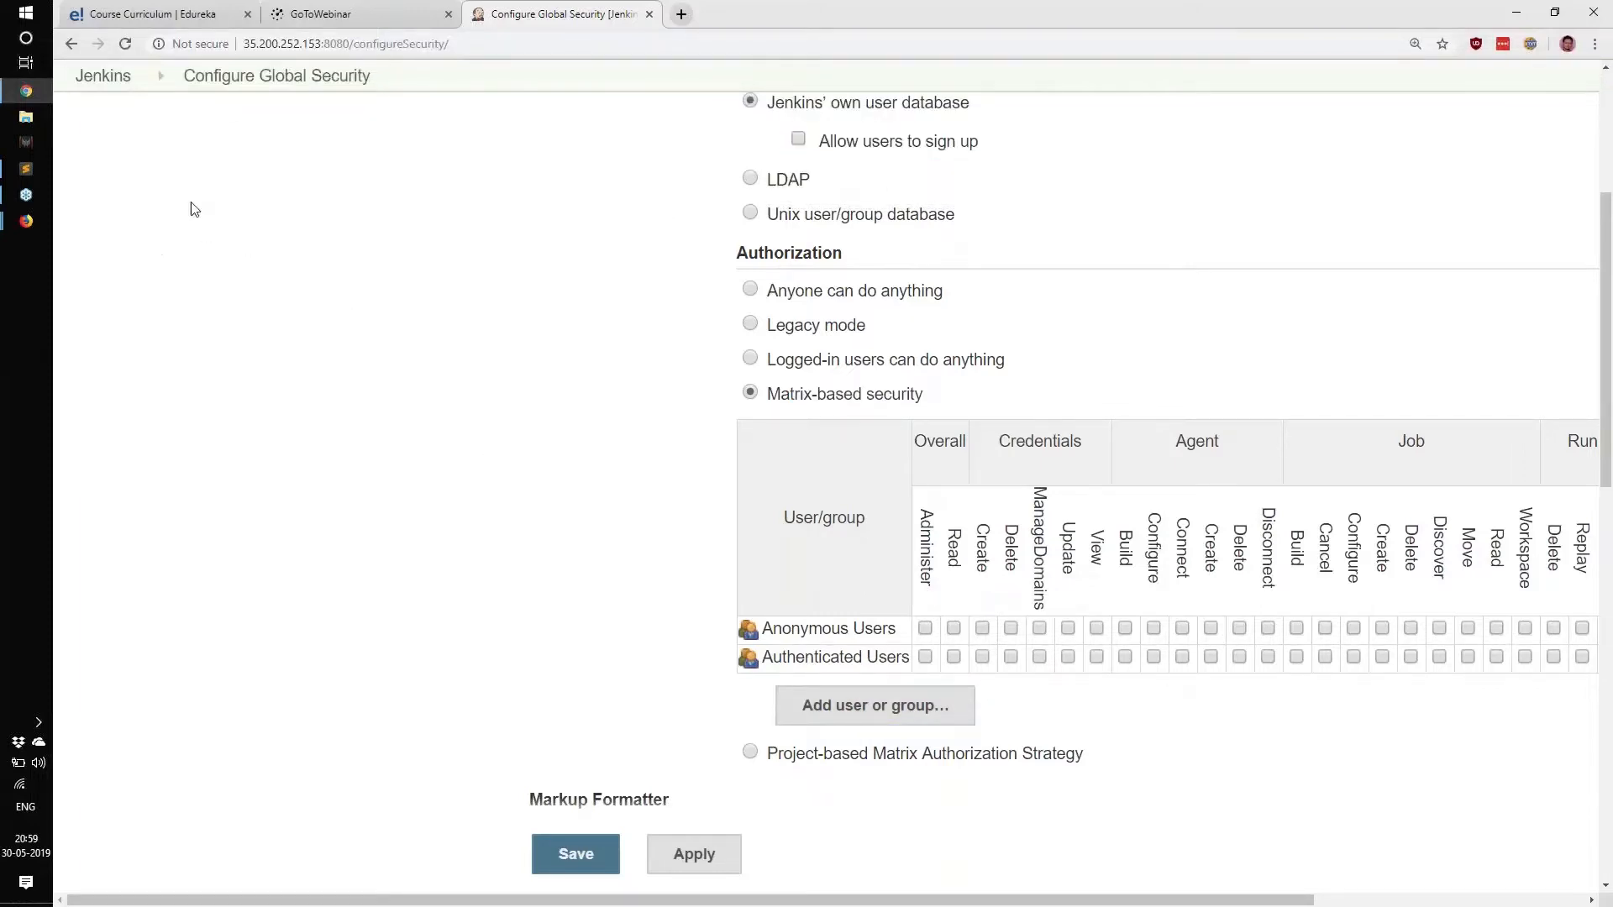
left_click_drag(244, 43, 349, 43)
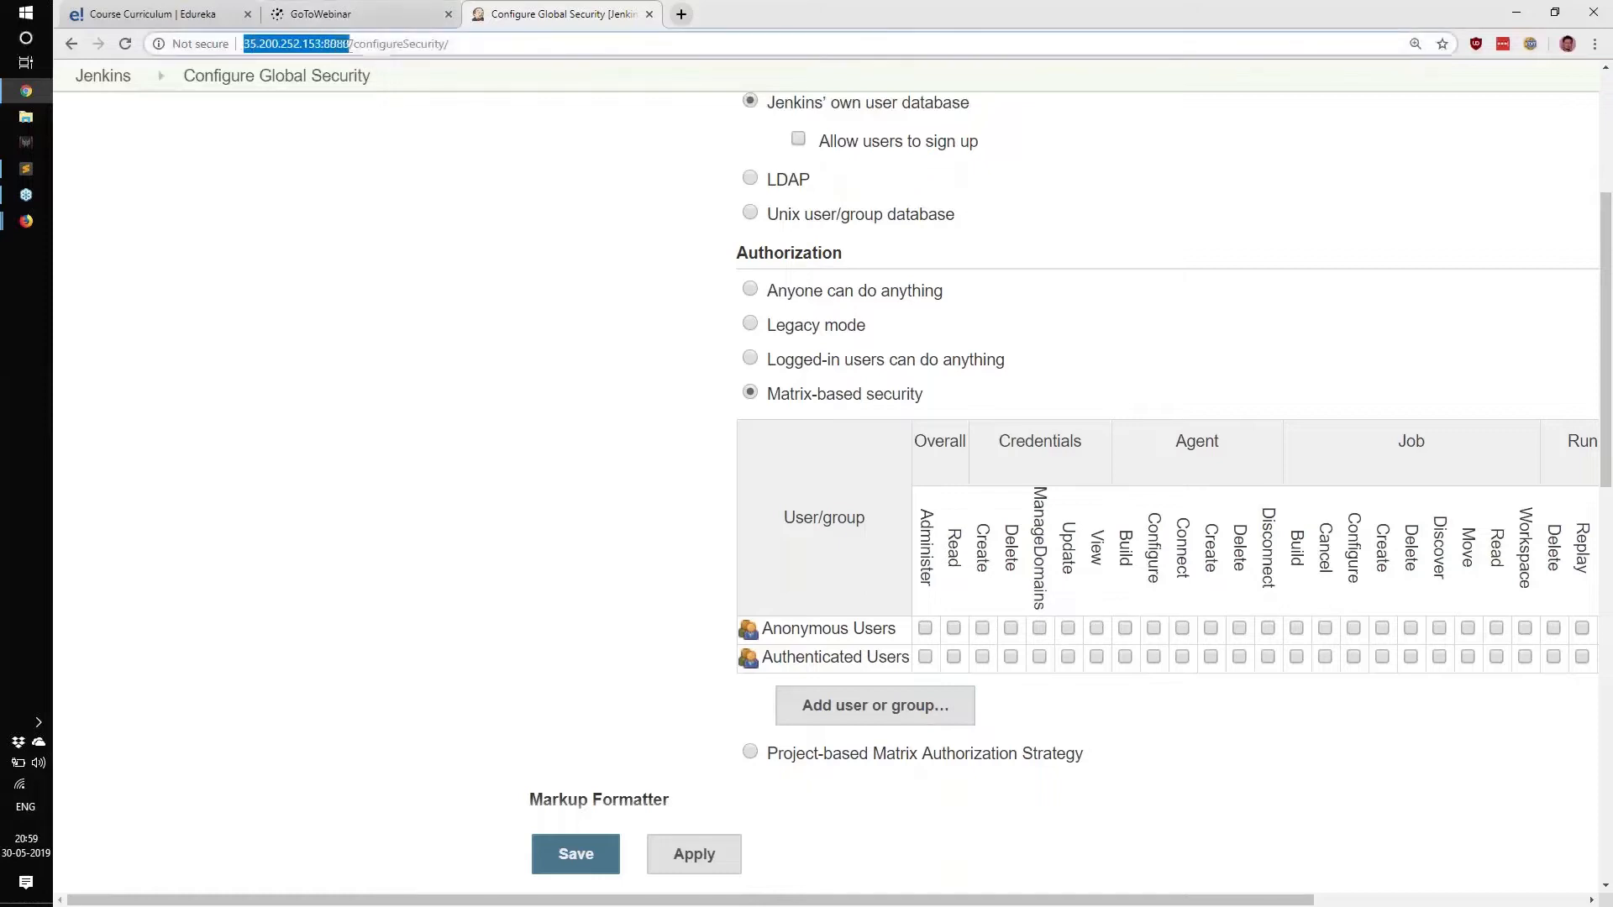
In Firefox, load the Jenkins server at 35.200.252.153:8080 to show the sign-in page.
left_click(29, 224)
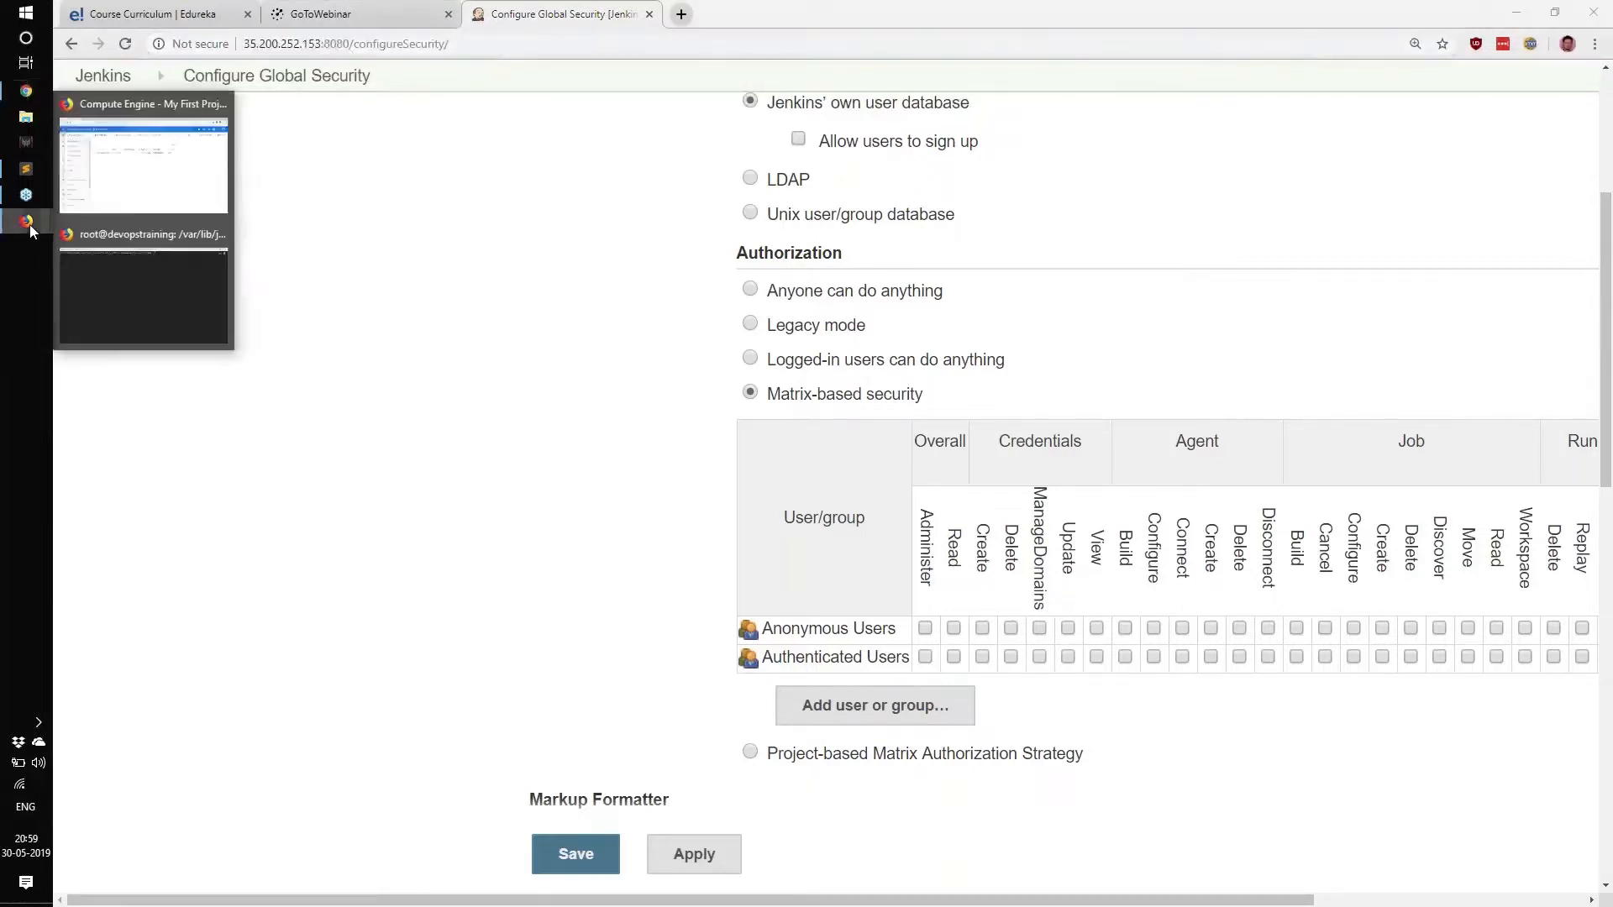
left_click(58, 178)
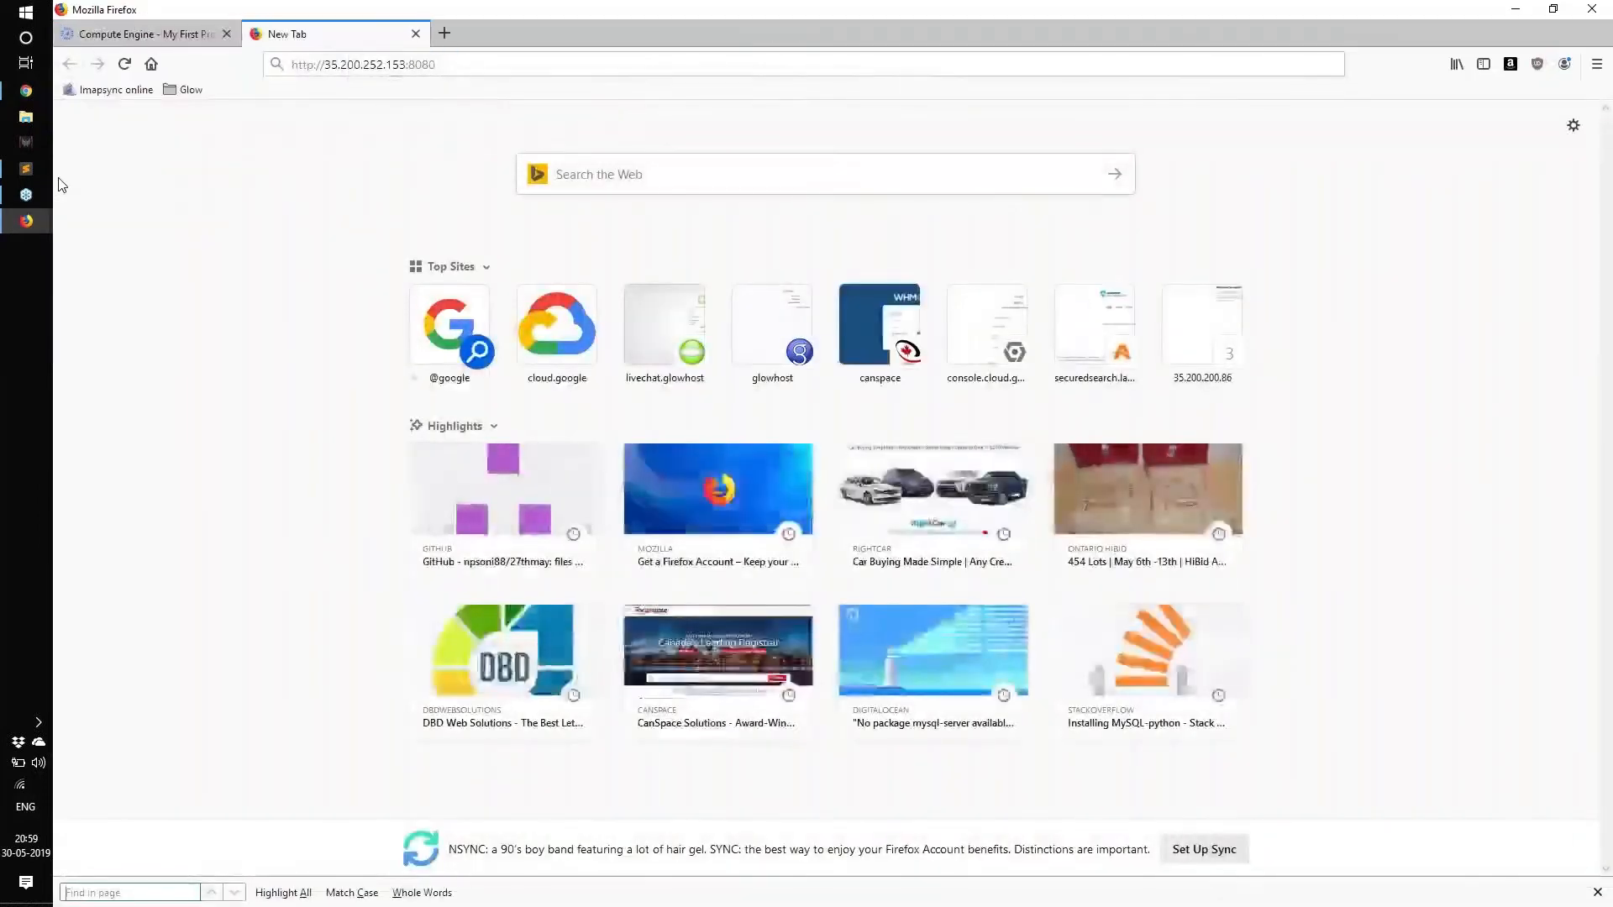
left_click(455, 73)
key("Return")
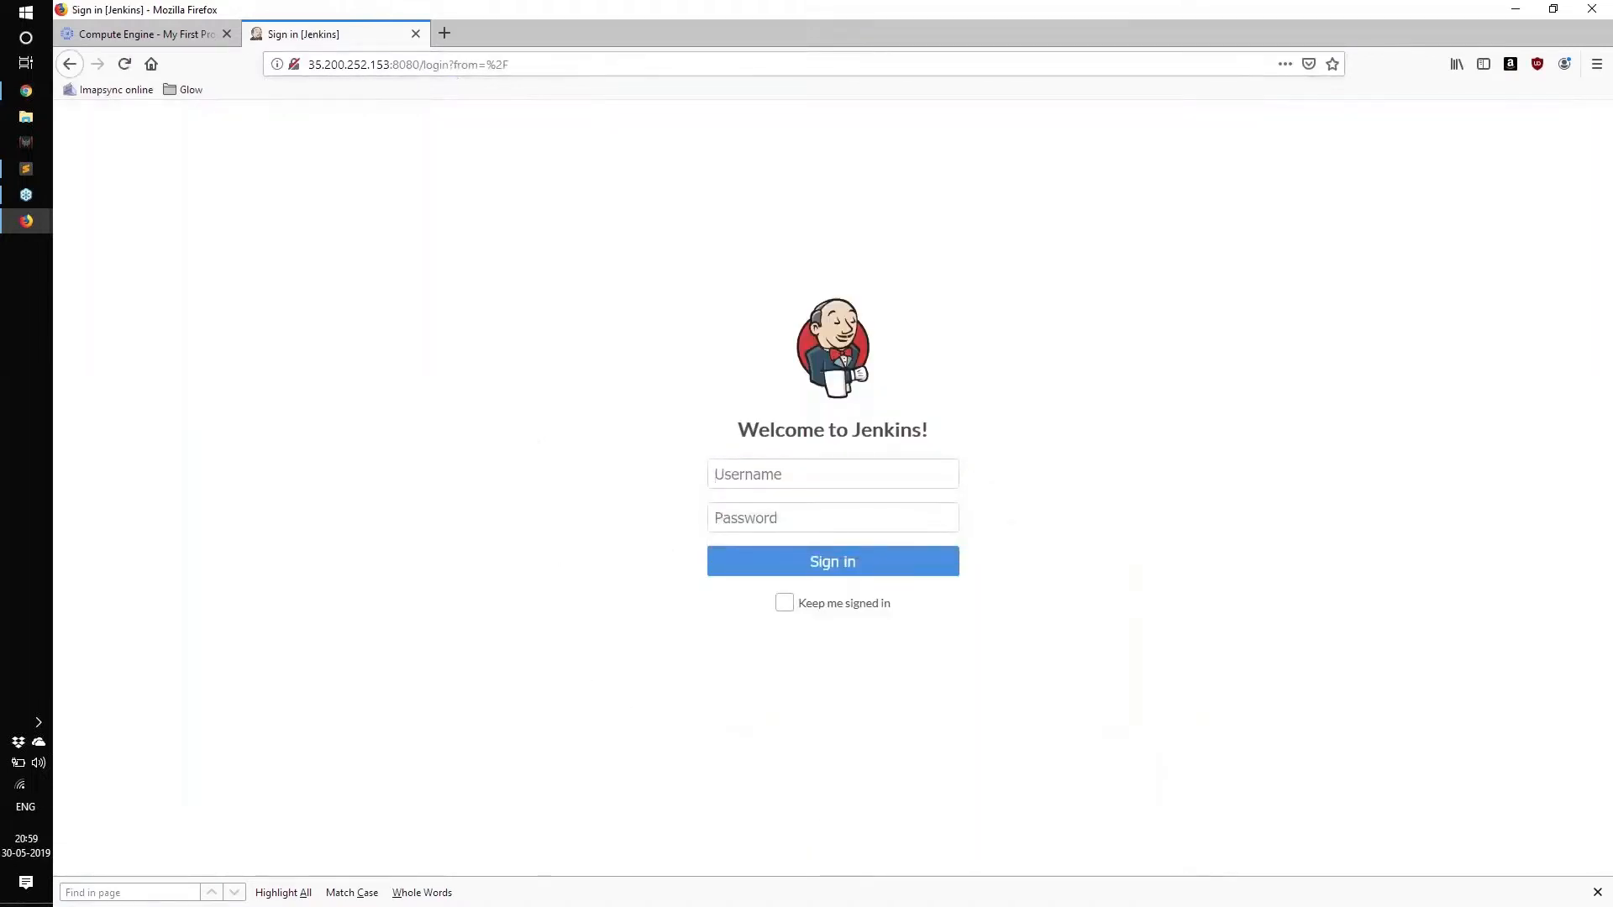
left_click(1597, 892)
left_click_drag(759, 443, 1048, 472)
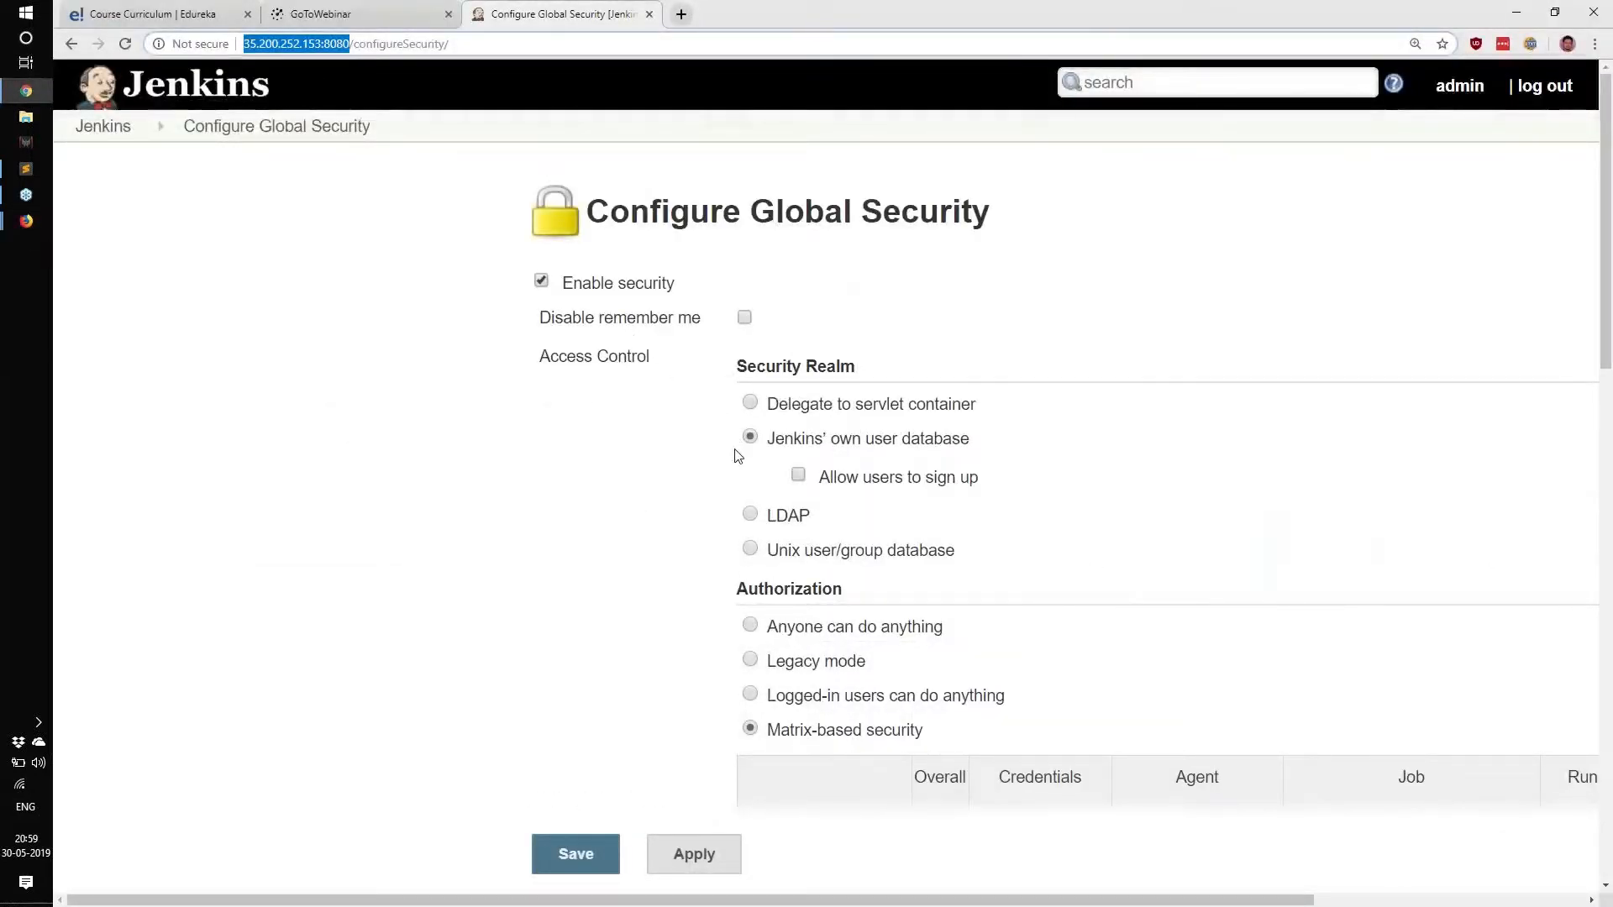
Scroll through the security settings and highlight the Enable security and Access Control labels.
scroll(735, 456, "down", 6)
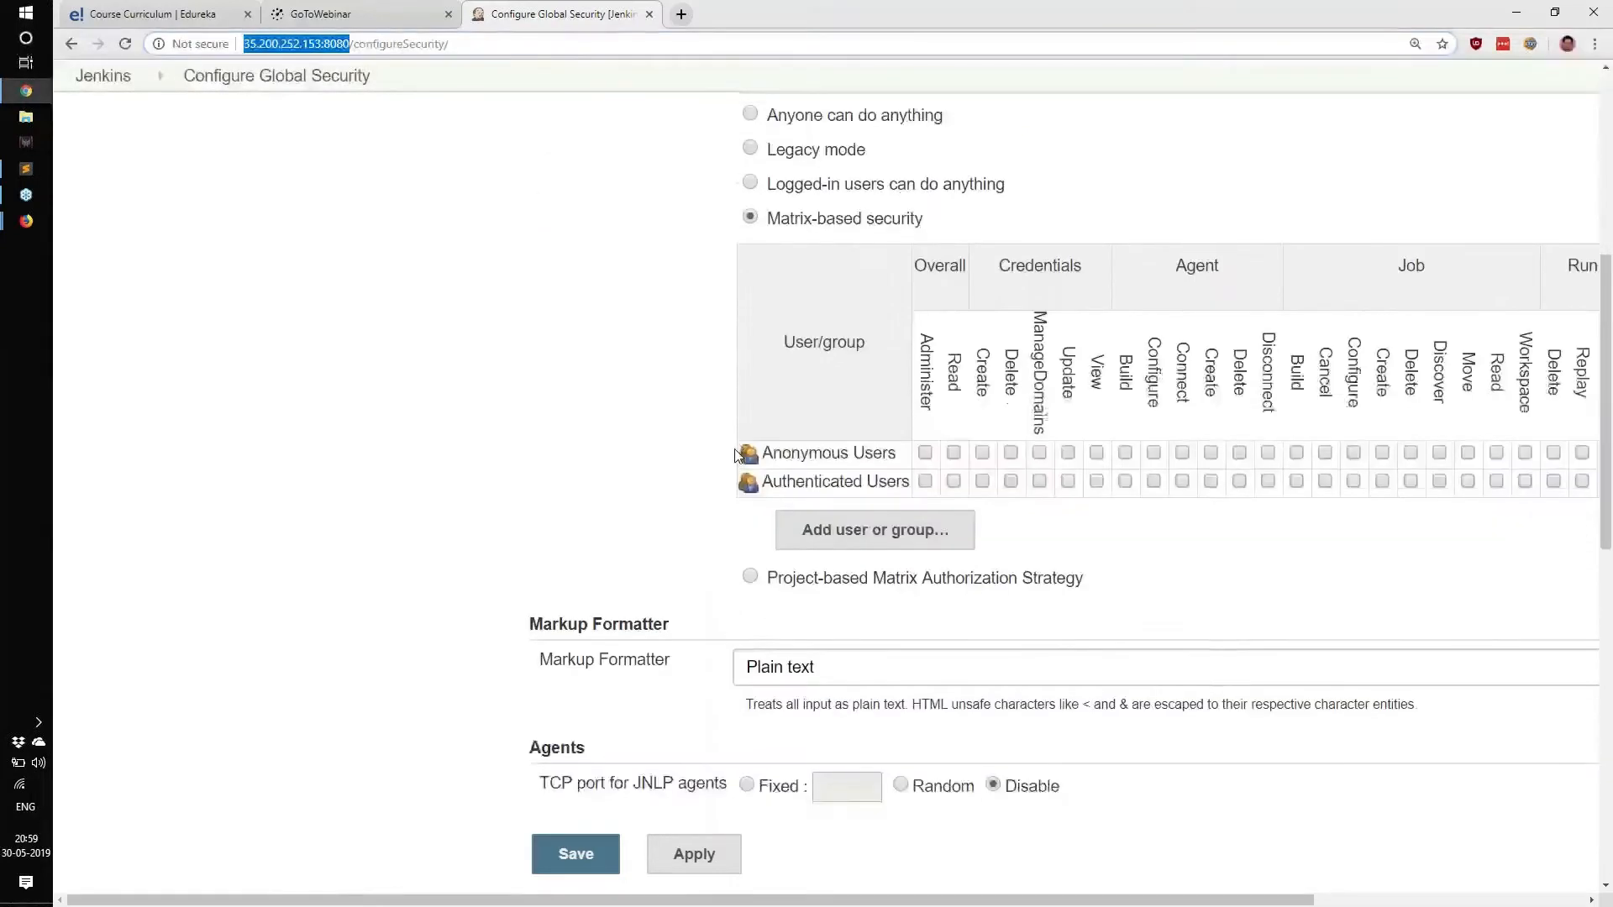
scroll(736, 456, "down", 4)
scroll(795, 533, "down", 3)
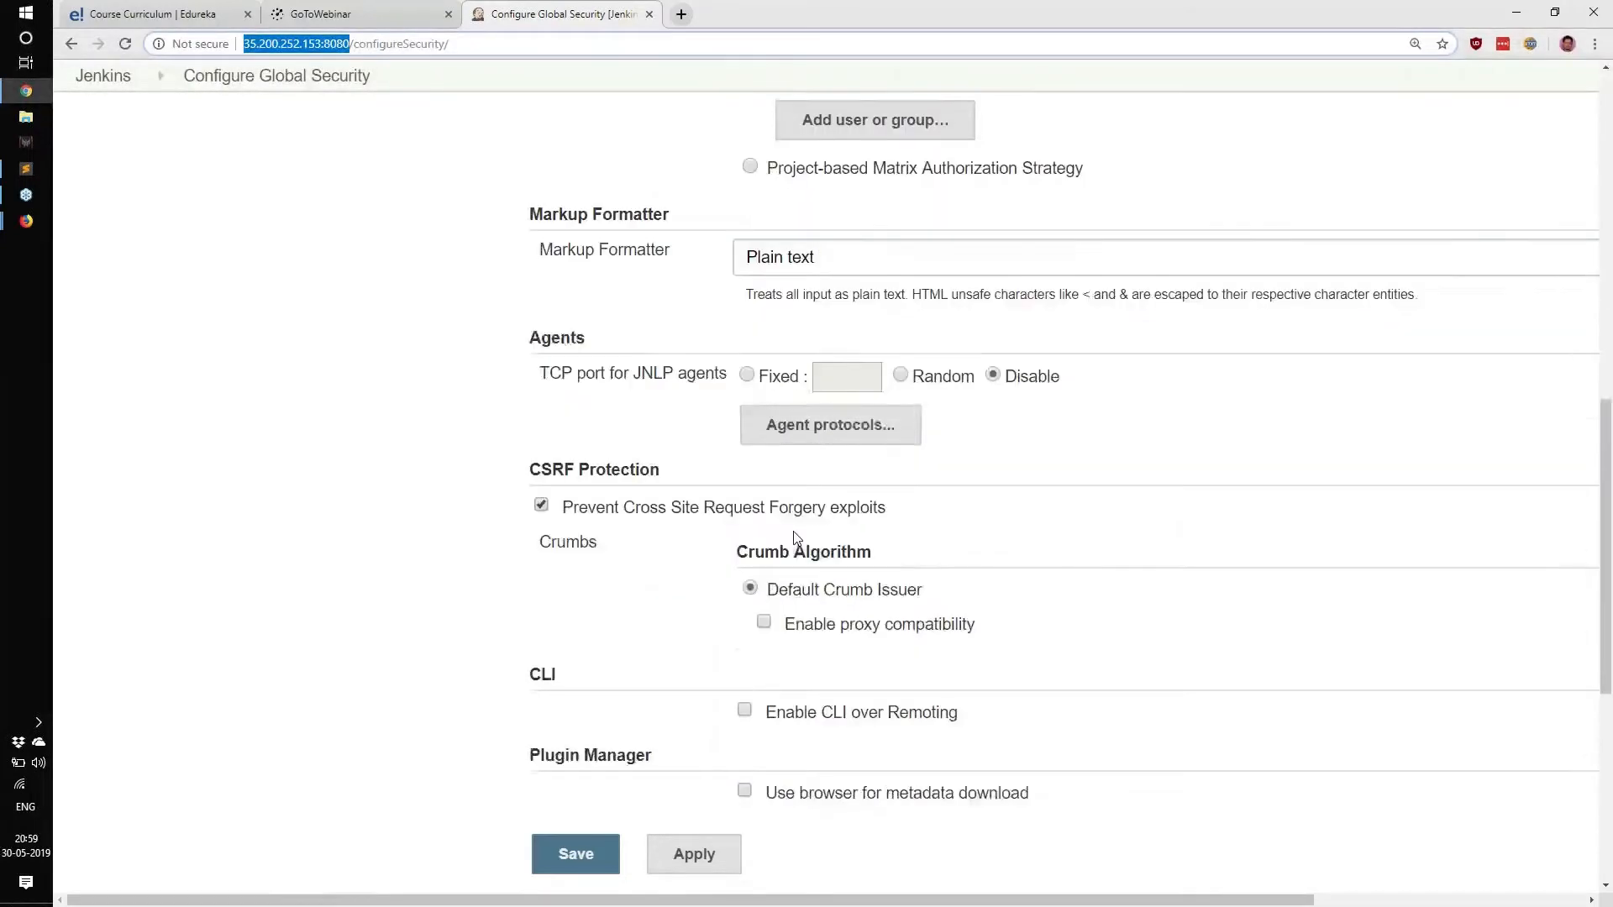
scroll(1063, 488, "down", 3)
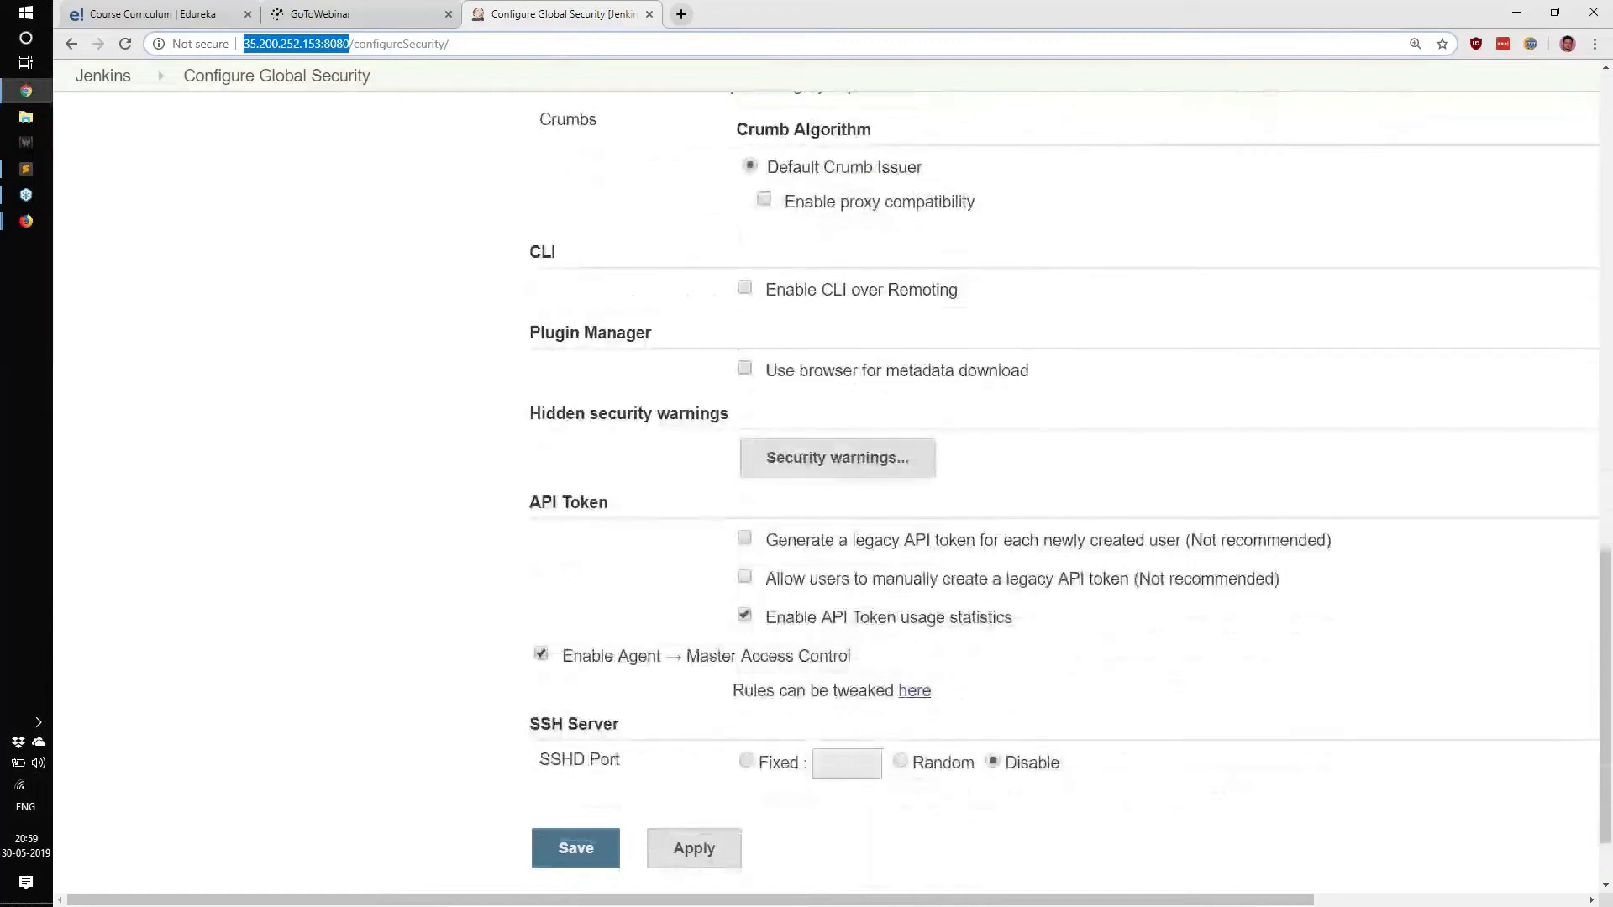
scroll(1063, 488, "down", 1)
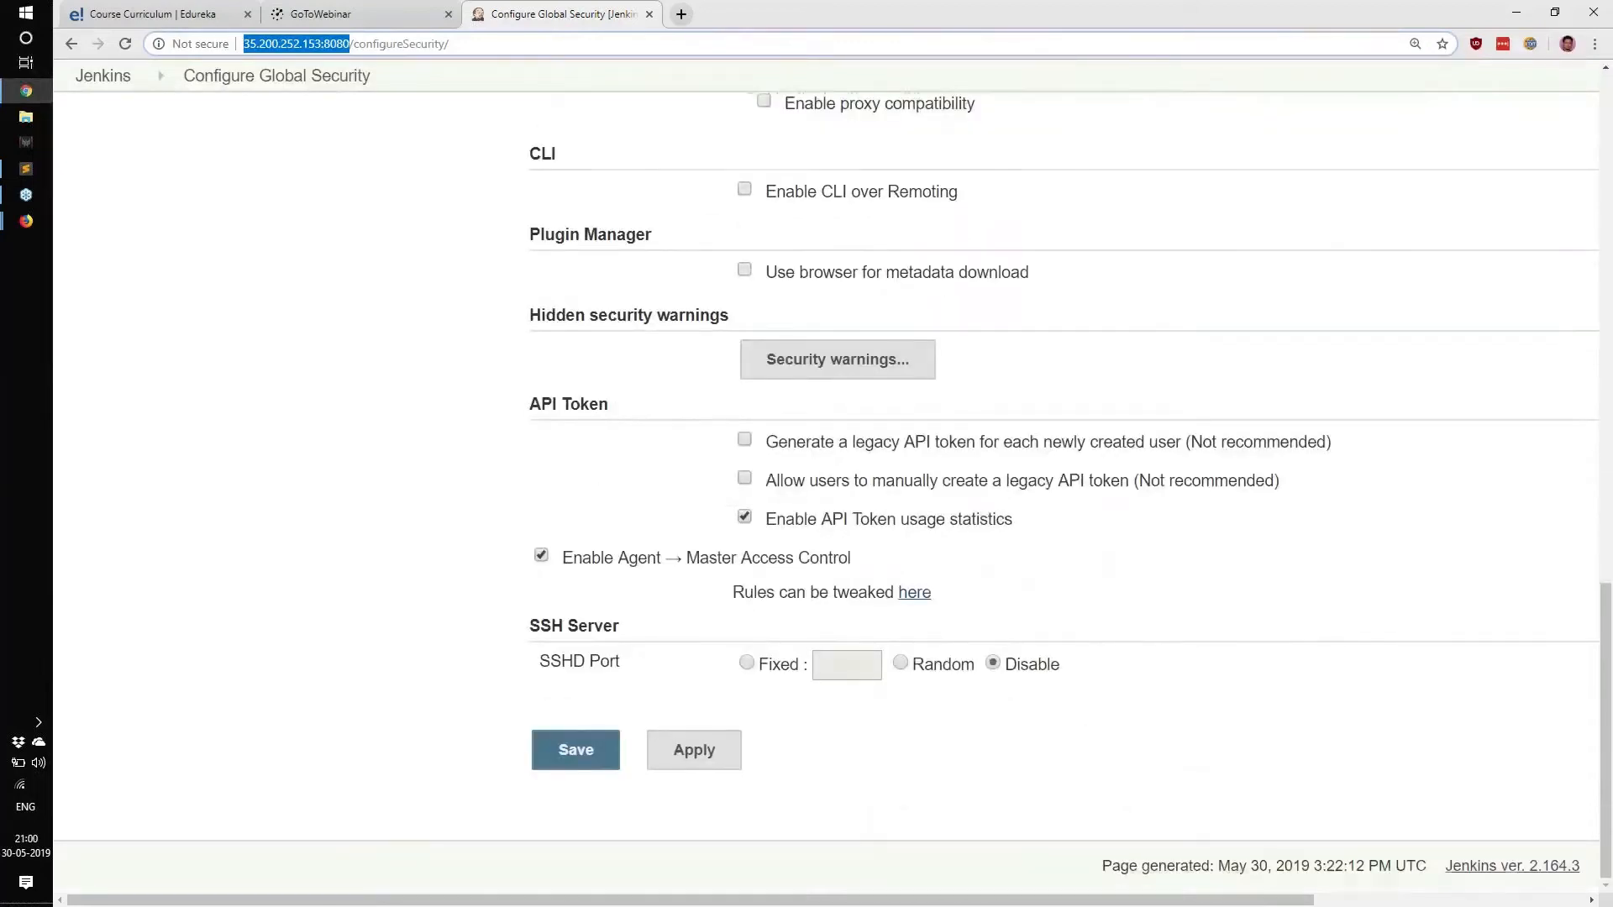
scroll(832, 493, "up", 14)
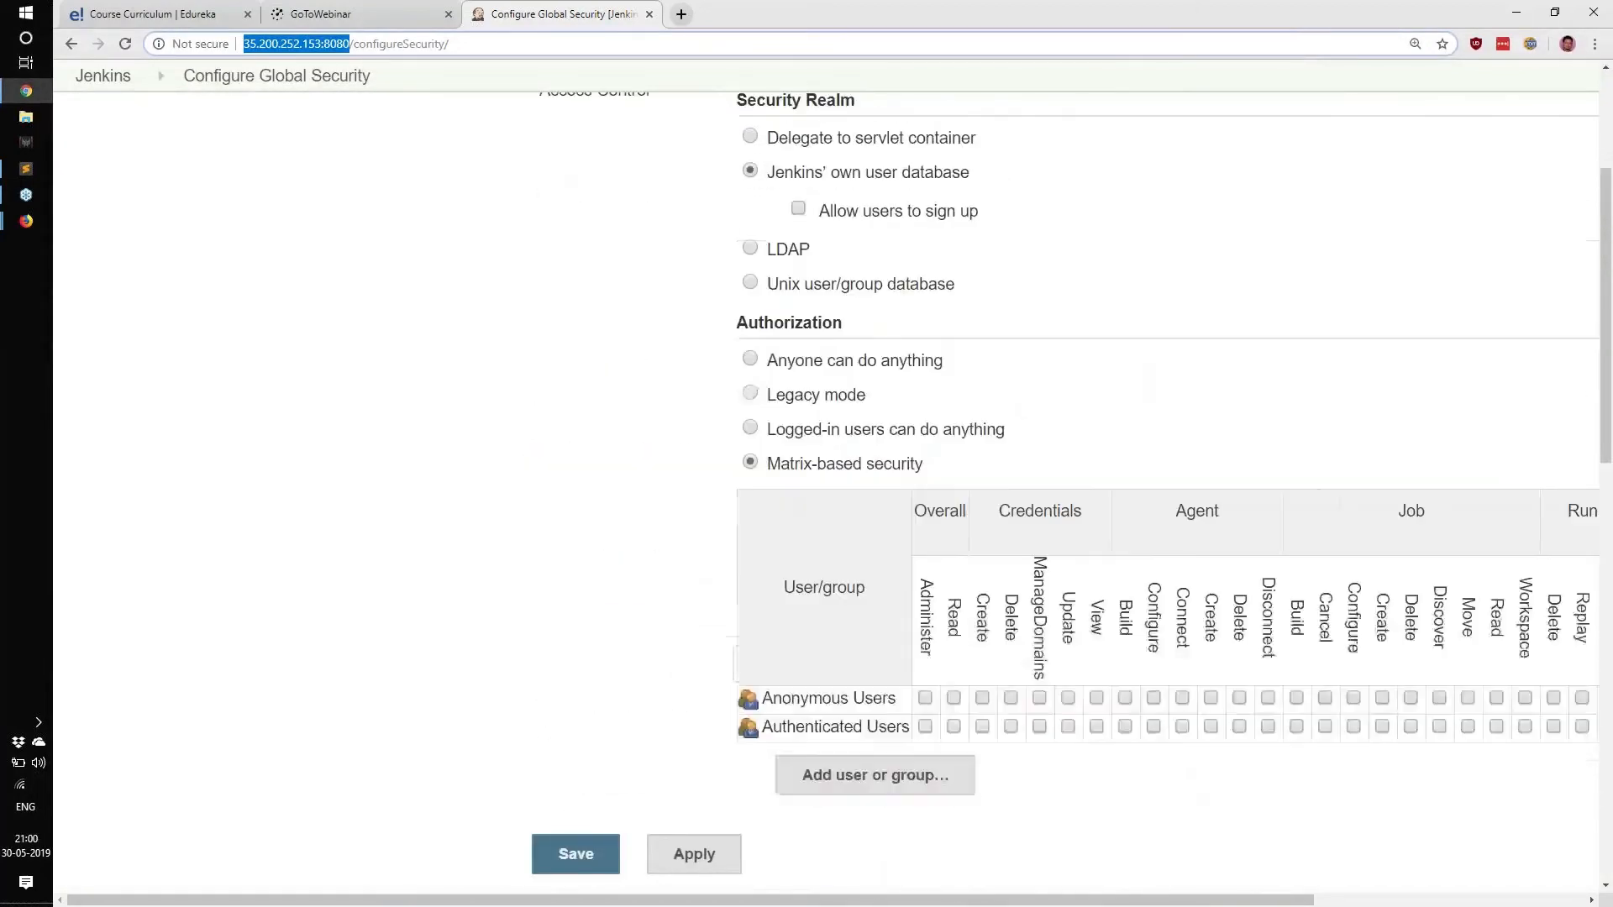
scroll(723, 336, "up", 1)
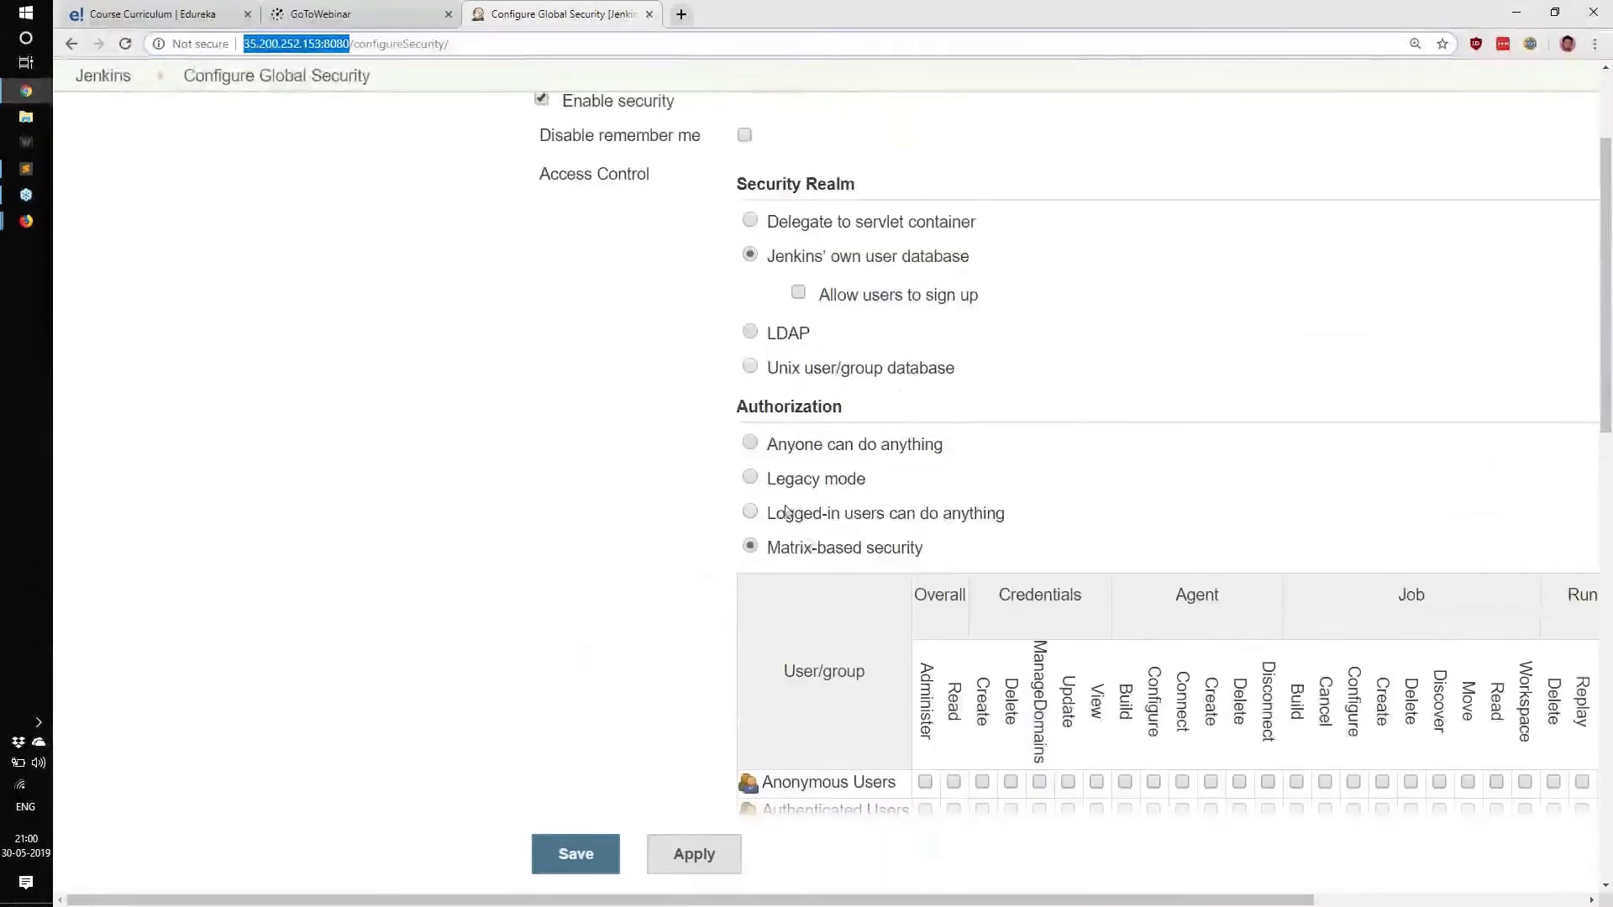
scroll(787, 512, "up", 2)
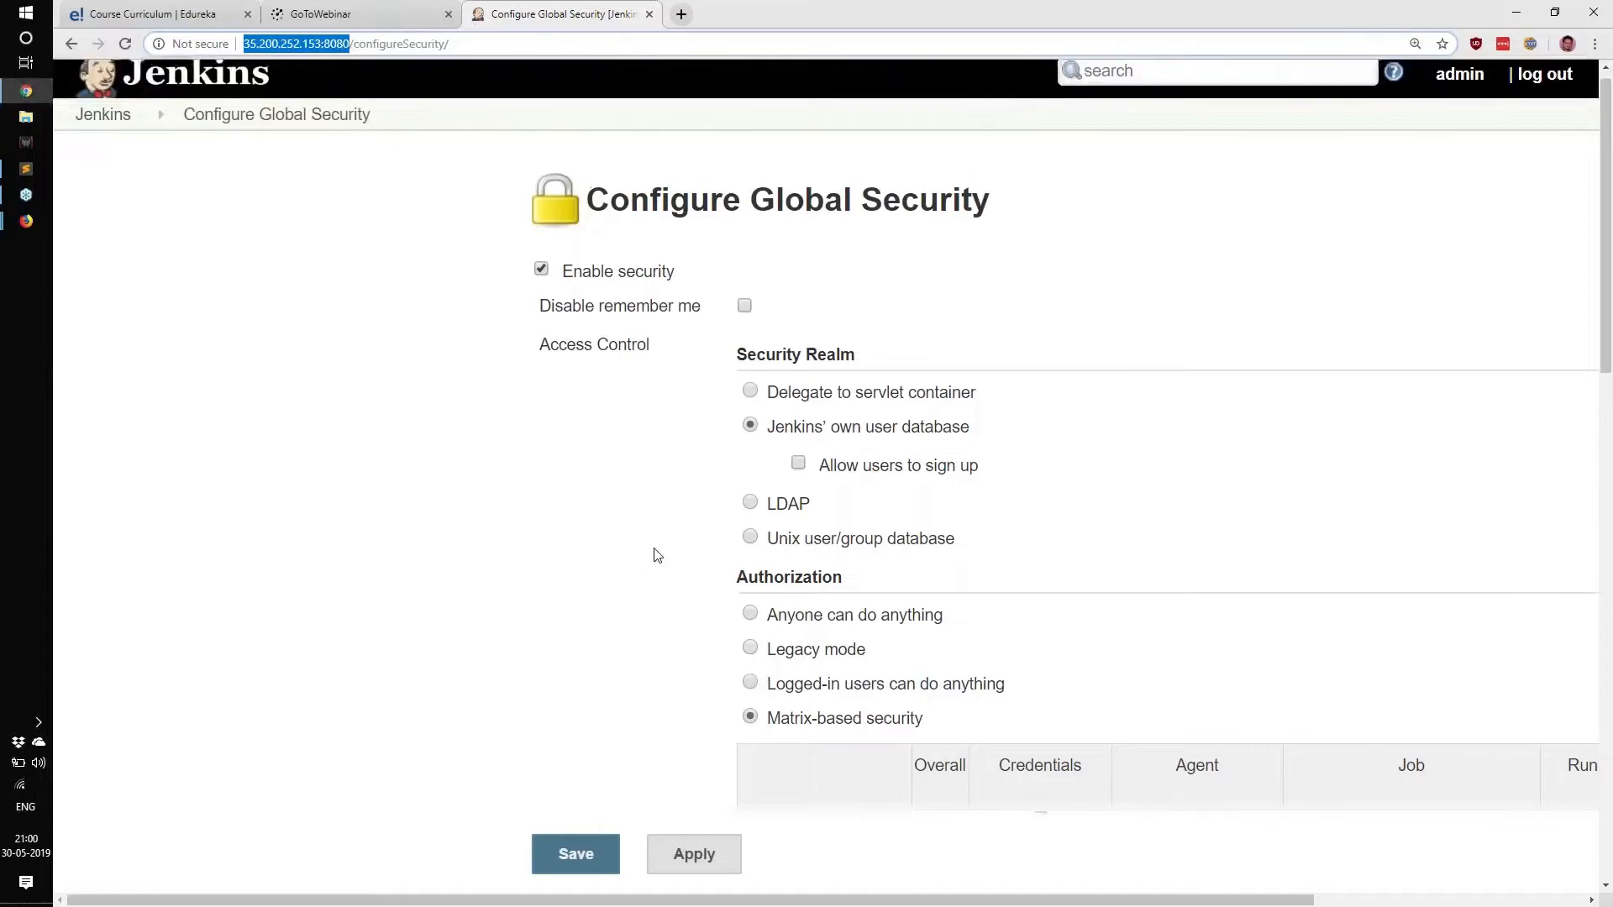
scroll(656, 555, "up", 1)
left_click(530, 363)
left_click_drag(530, 364, 718, 414)
left_click(630, 515)
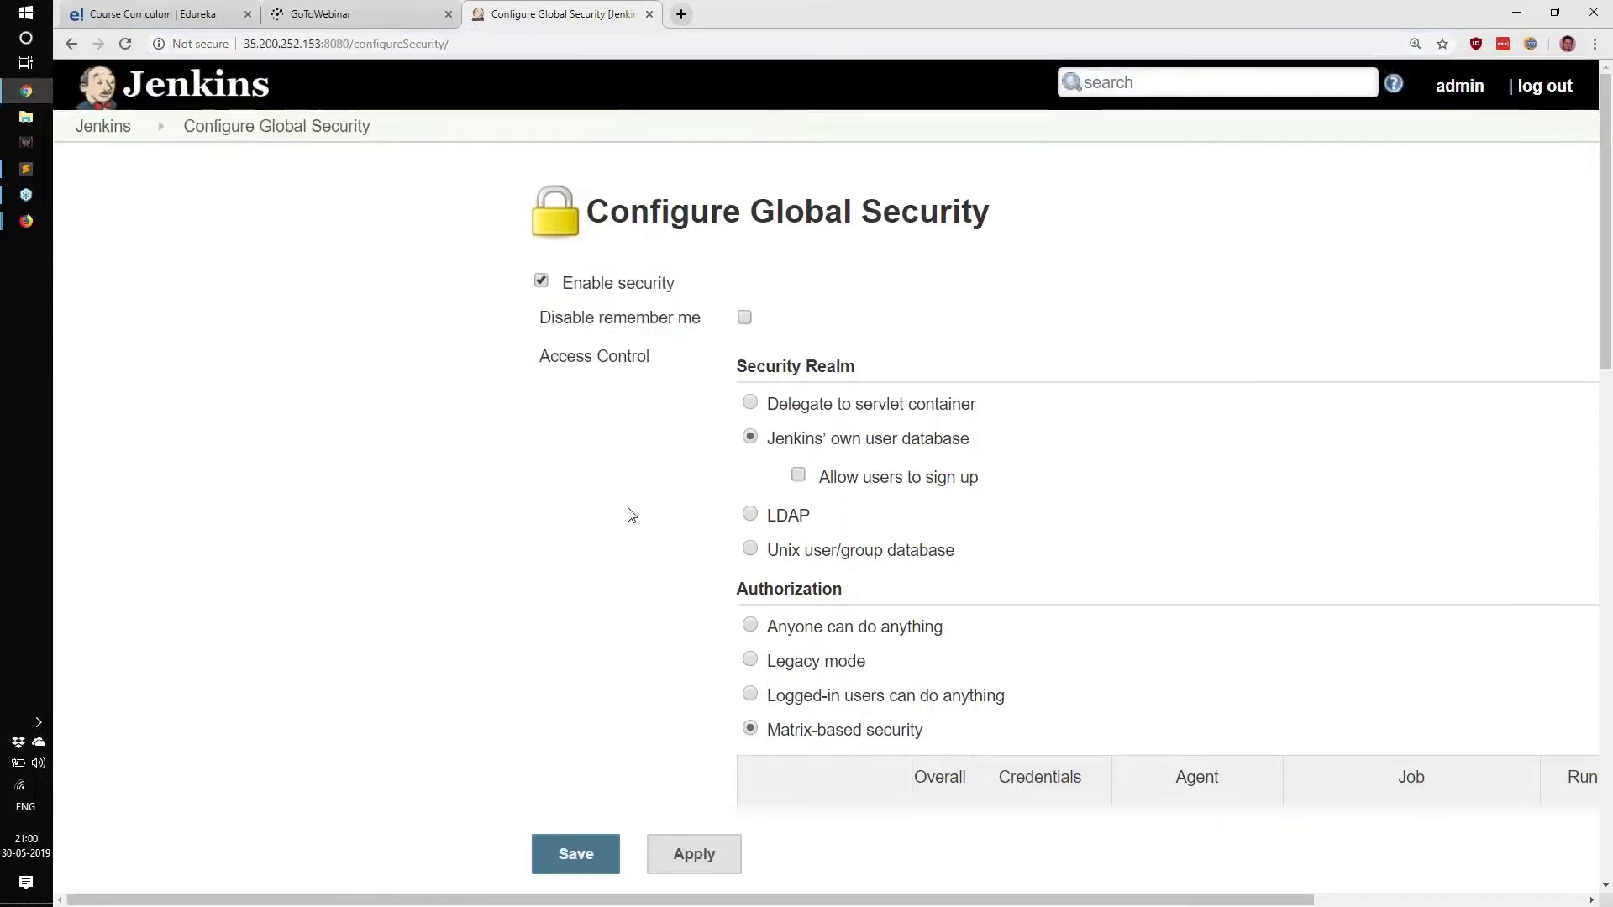
Enable Allow users to sign up, set authorization to Anyone can do anything, and save.
scroll(636, 518, "down", 2)
scroll(644, 516, "down", 3)
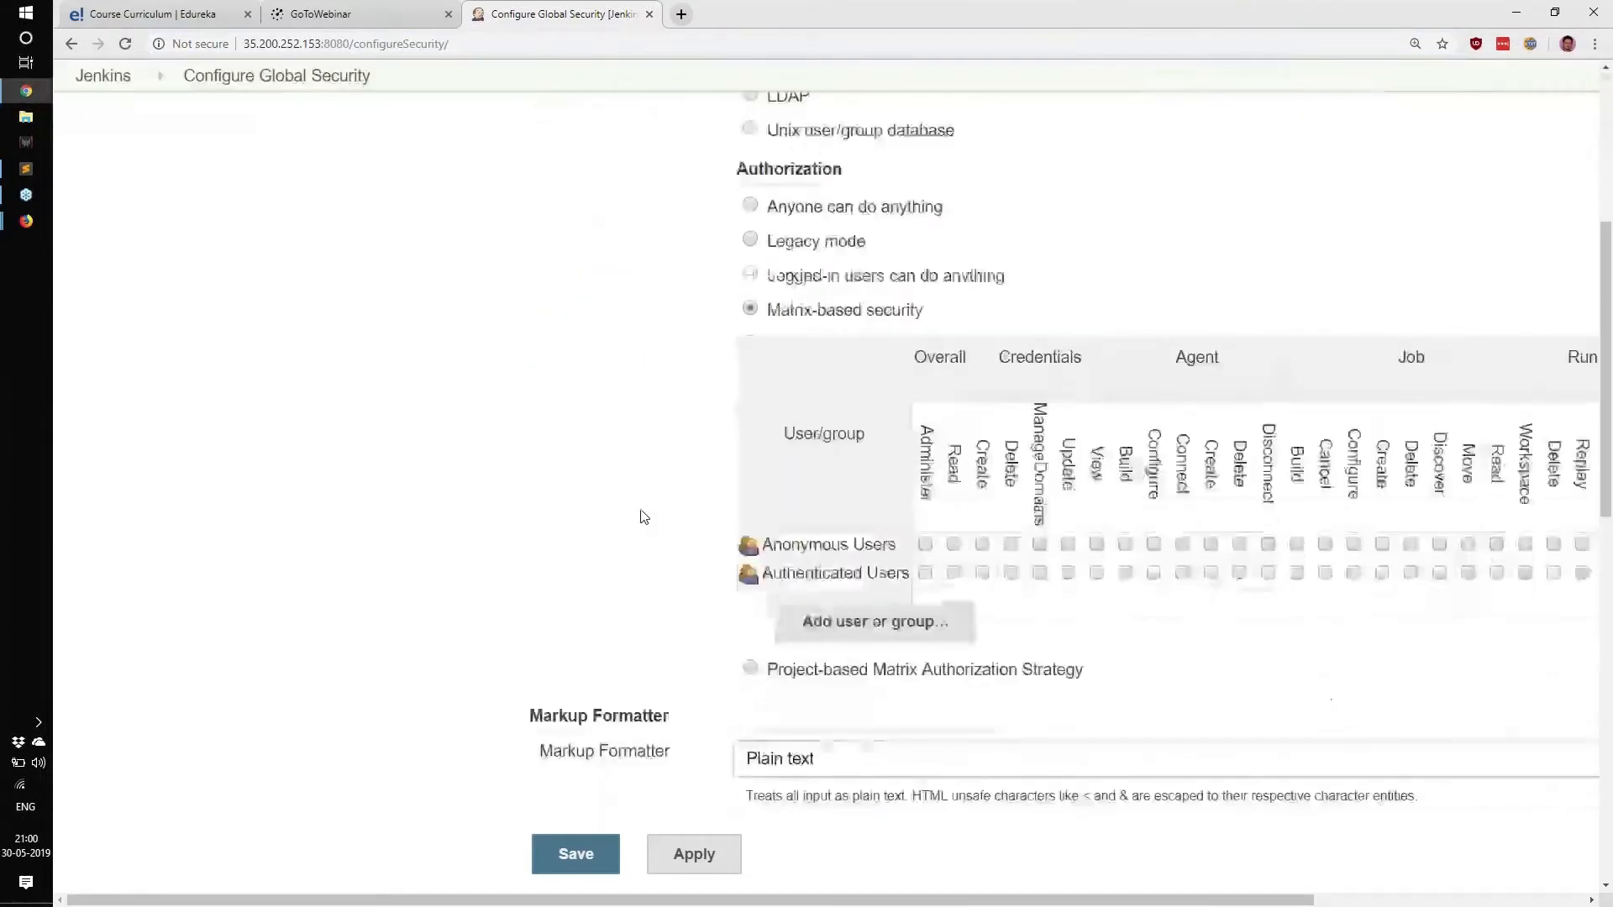
scroll(643, 516, "down", 6)
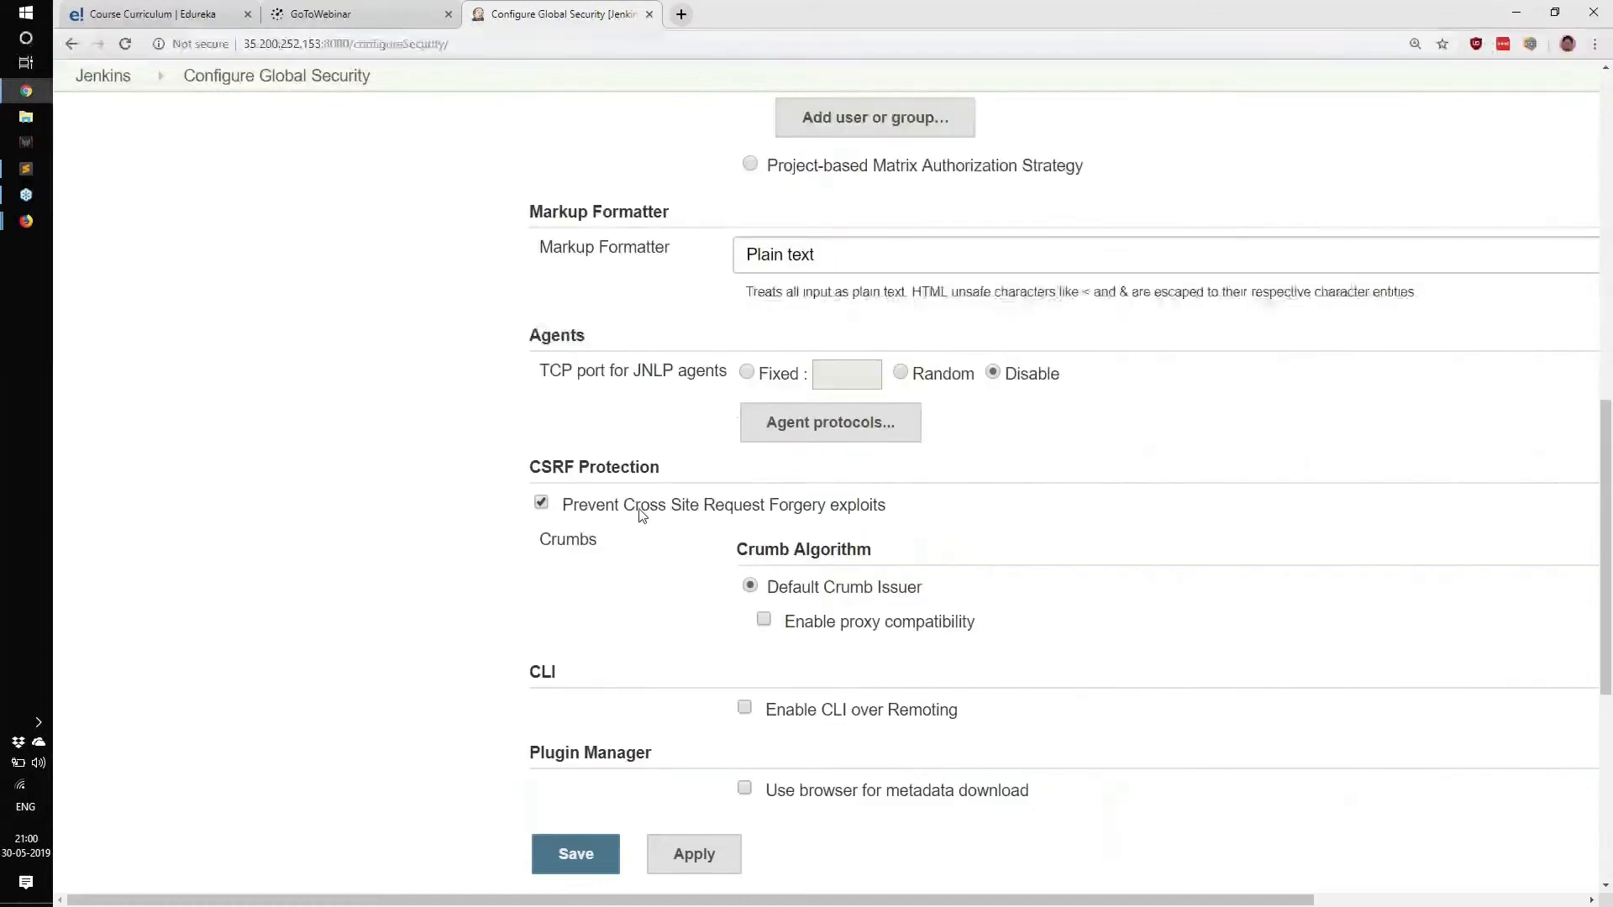
scroll(730, 576, "down", 5)
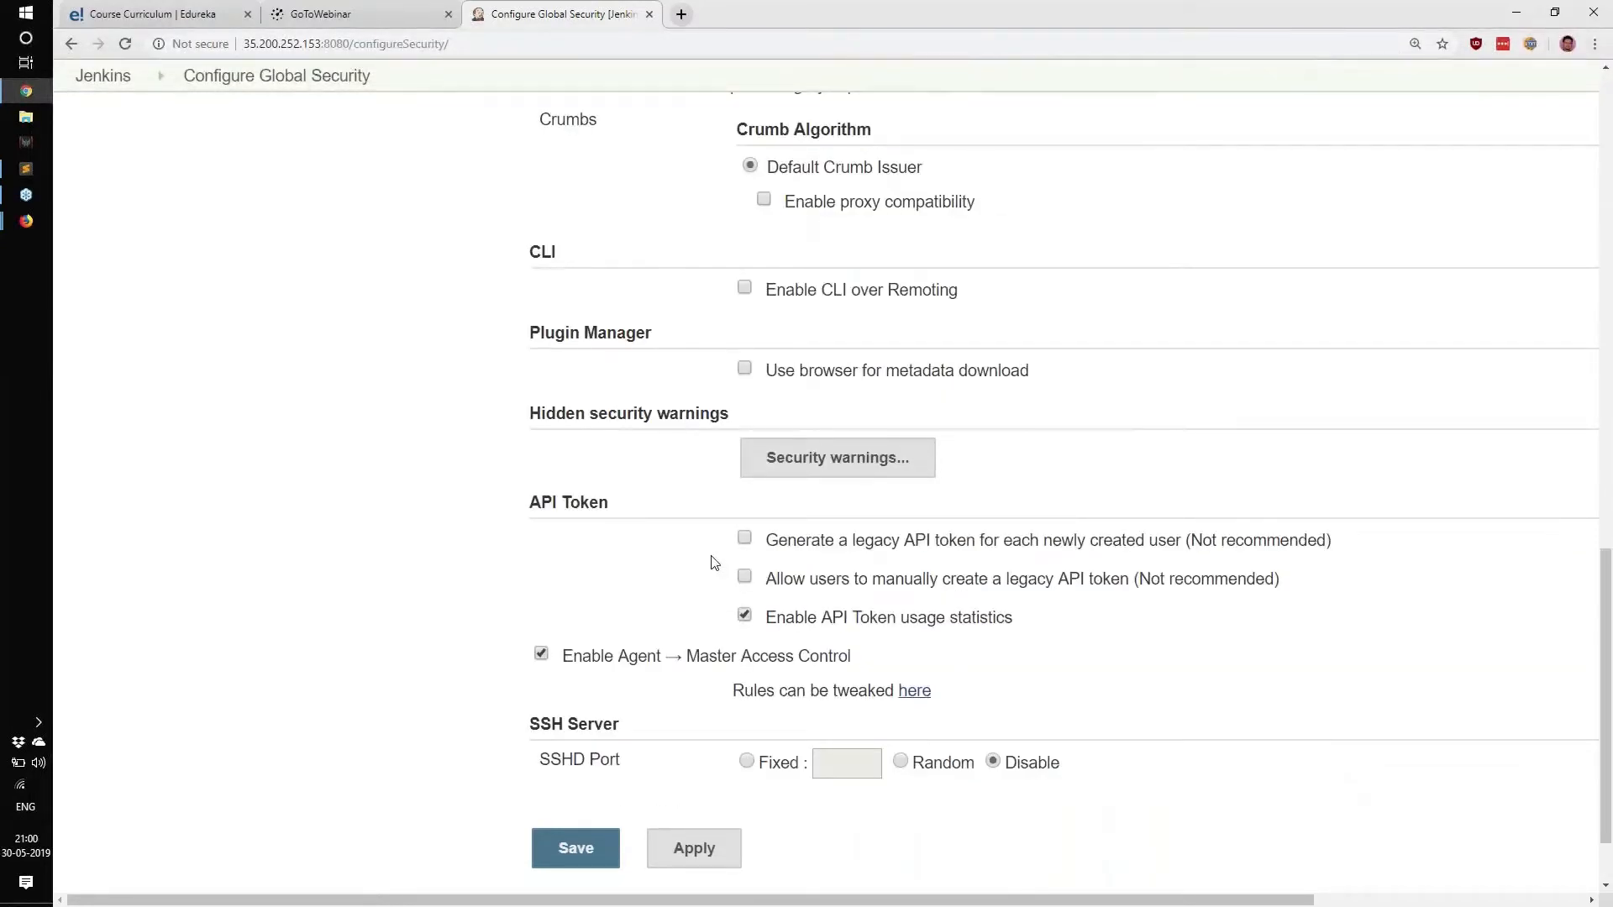
scroll(714, 562, "up", 6)
scroll(711, 563, "up", 8)
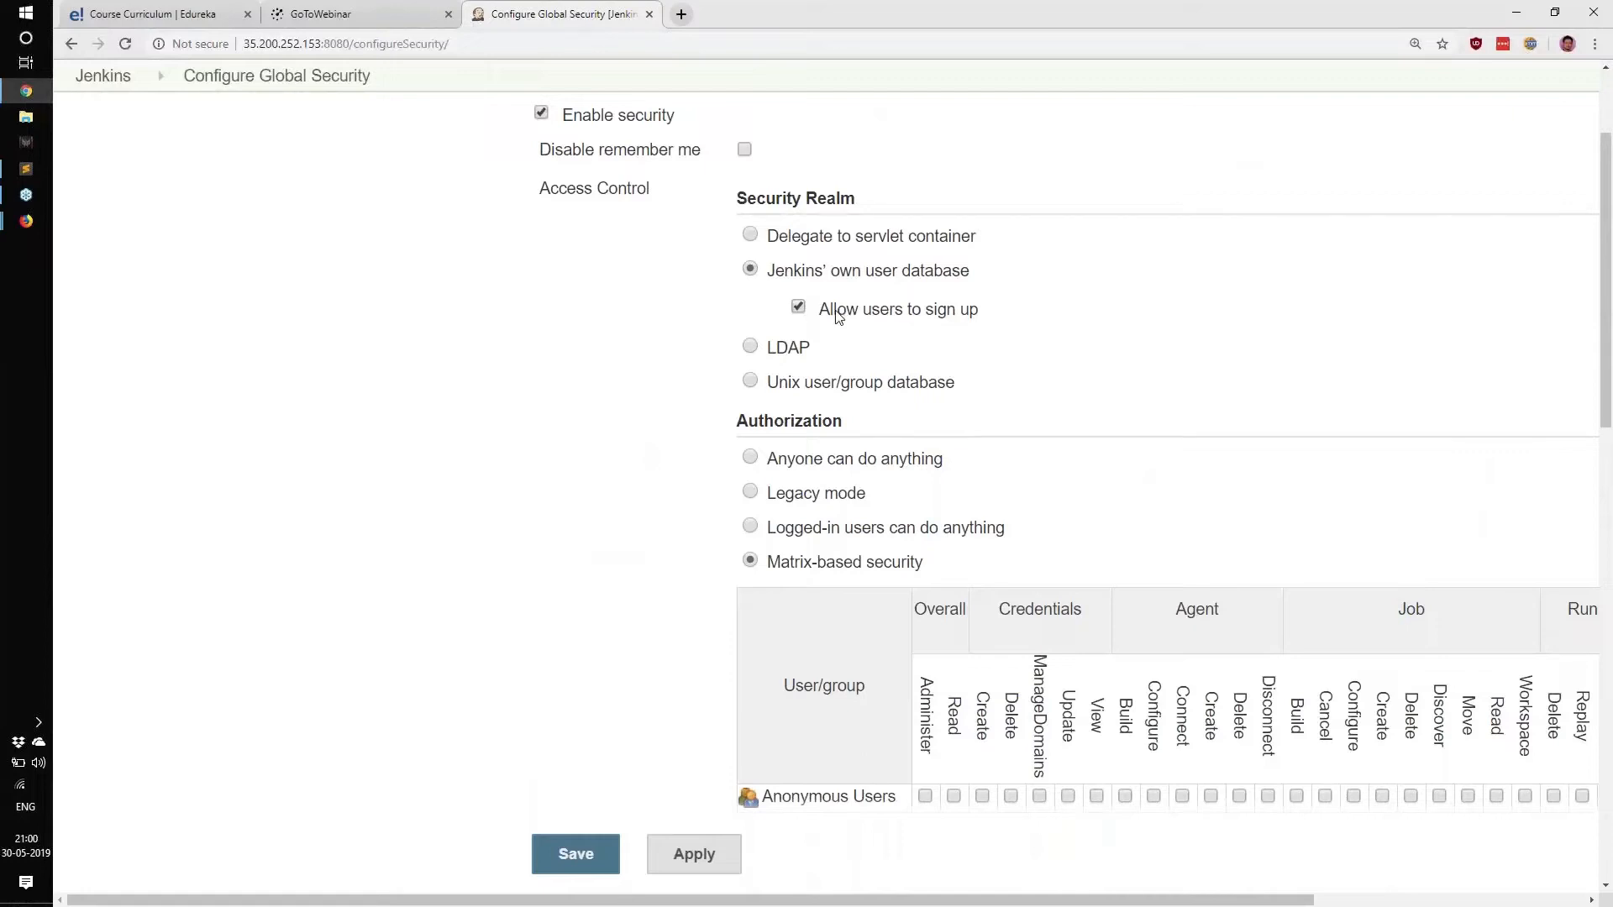
left_click_drag(820, 311, 1139, 327)
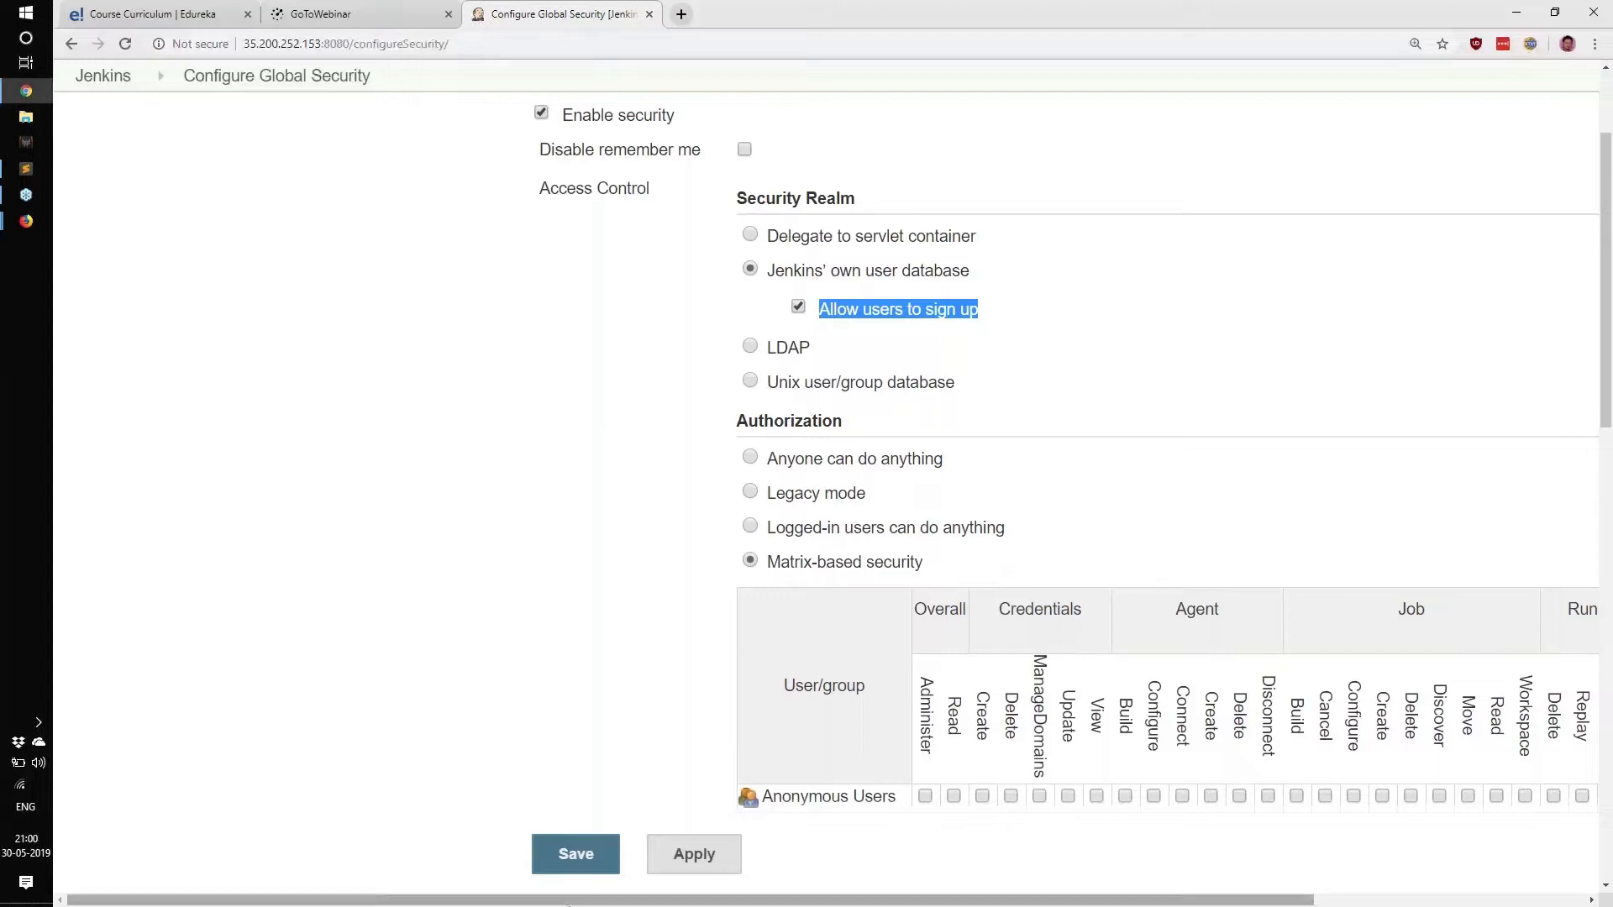
left_click(782, 464)
left_click_drag(779, 461, 1006, 465)
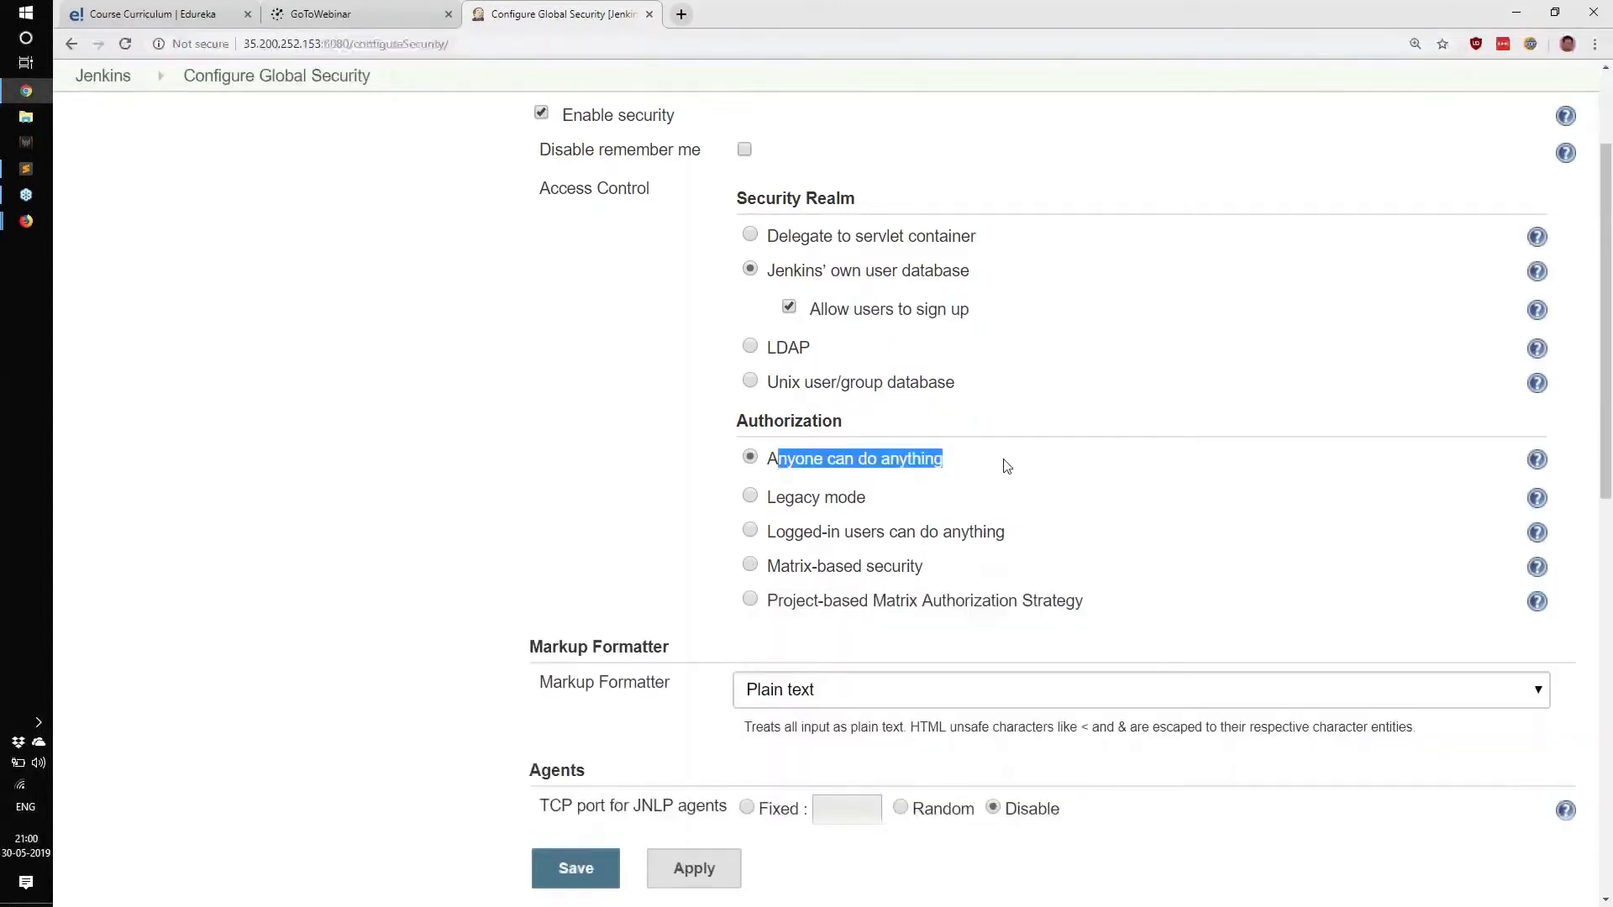
left_click(1006, 466)
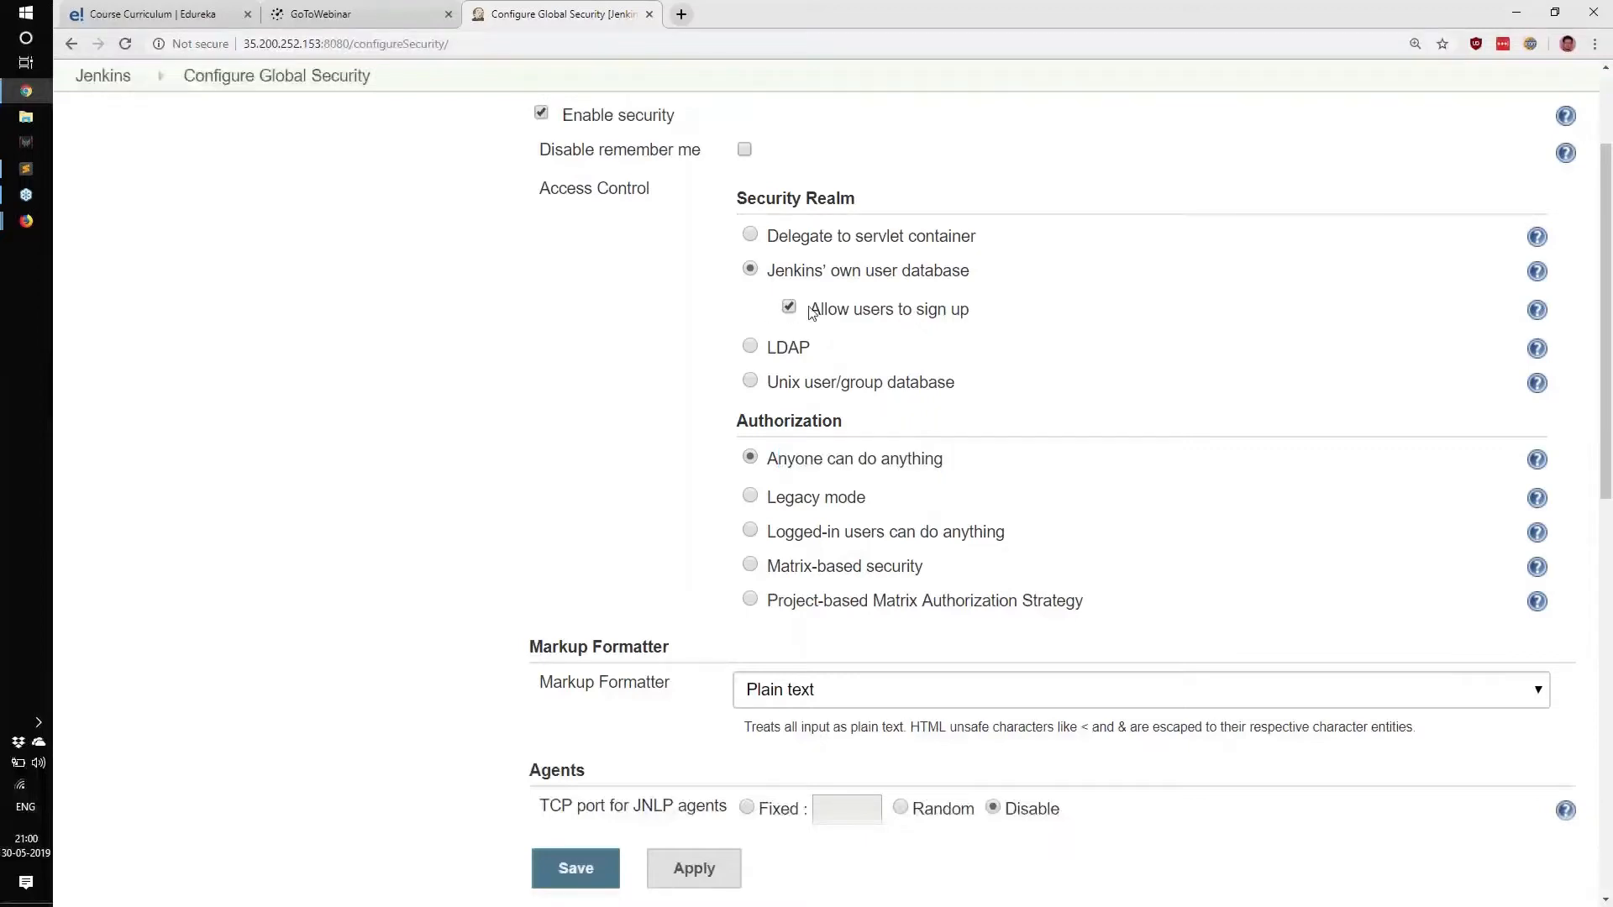
left_click_drag(809, 313, 1046, 313)
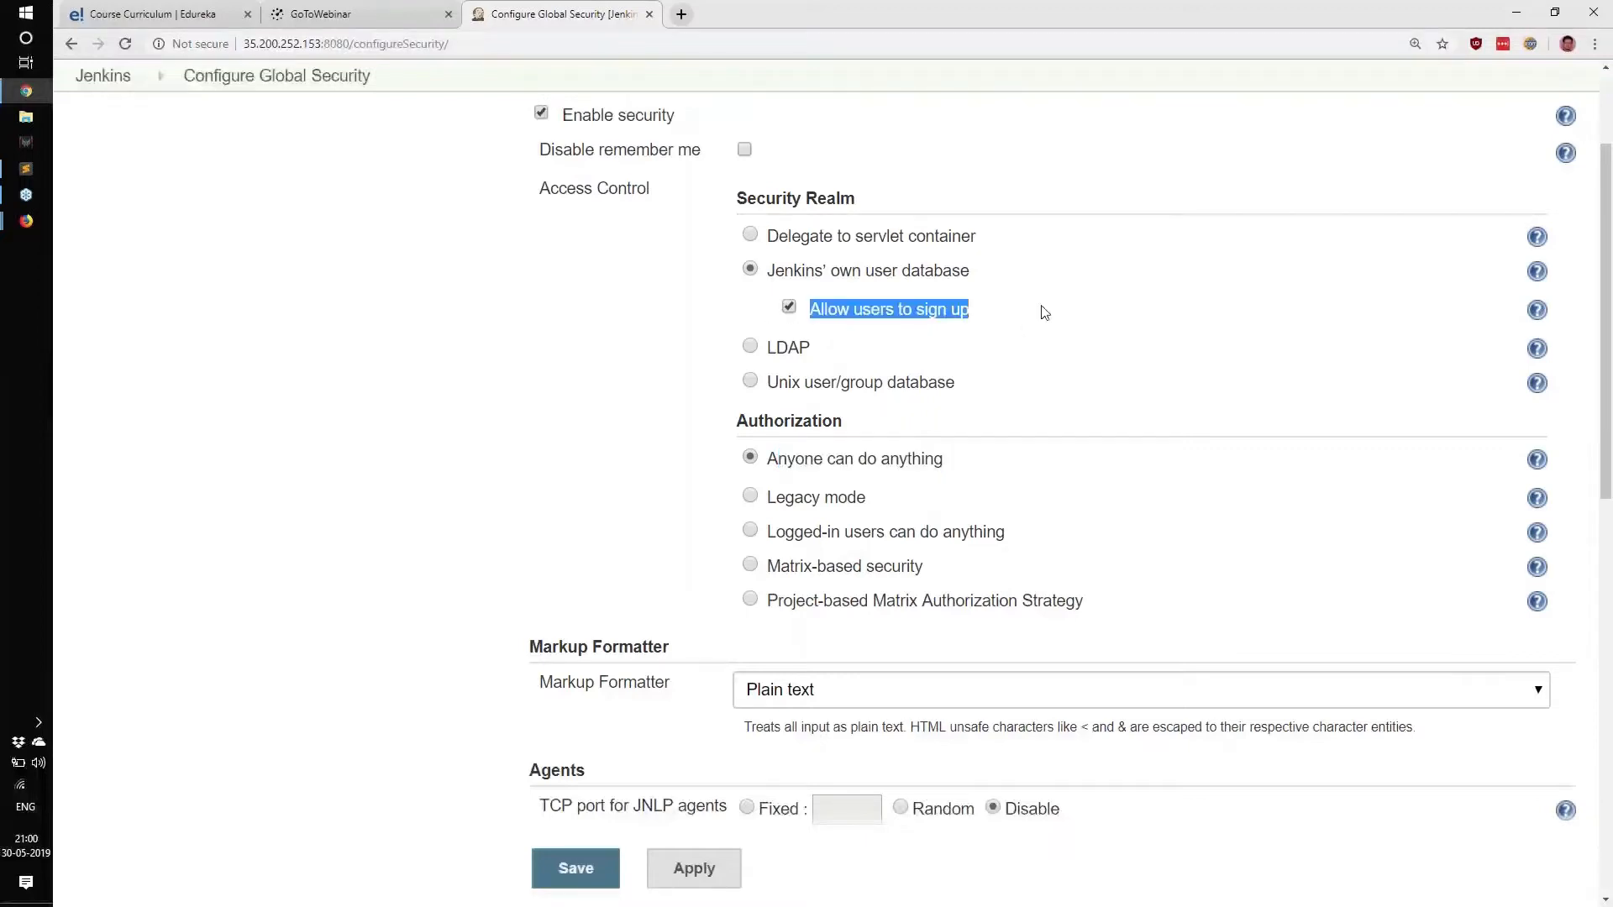
left_click(577, 869)
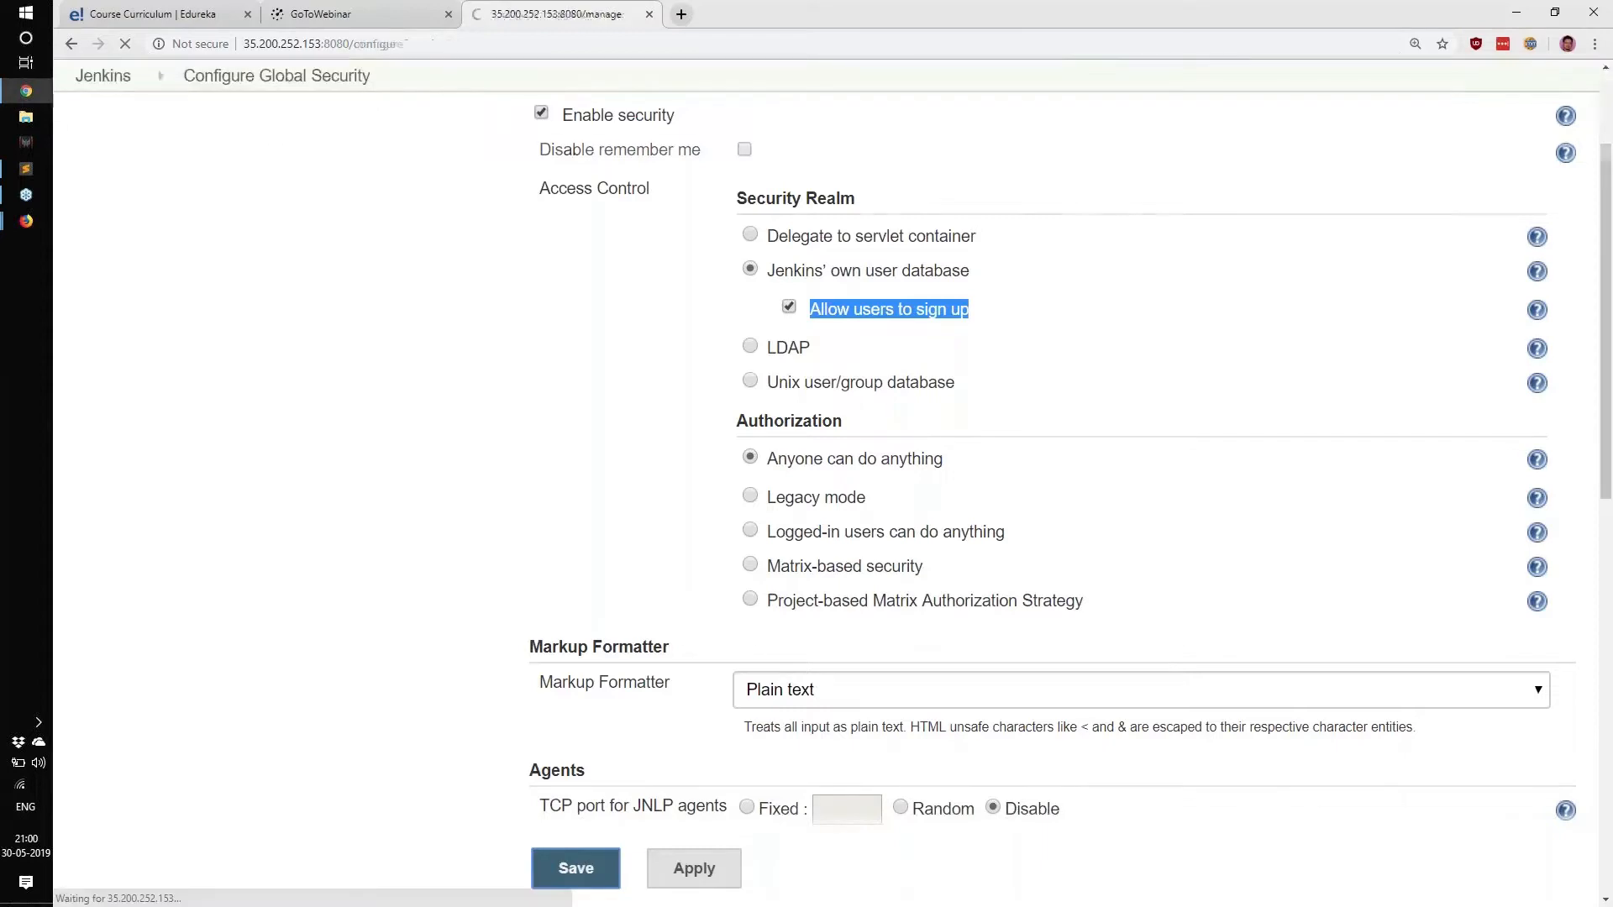
key("alt+Tab")
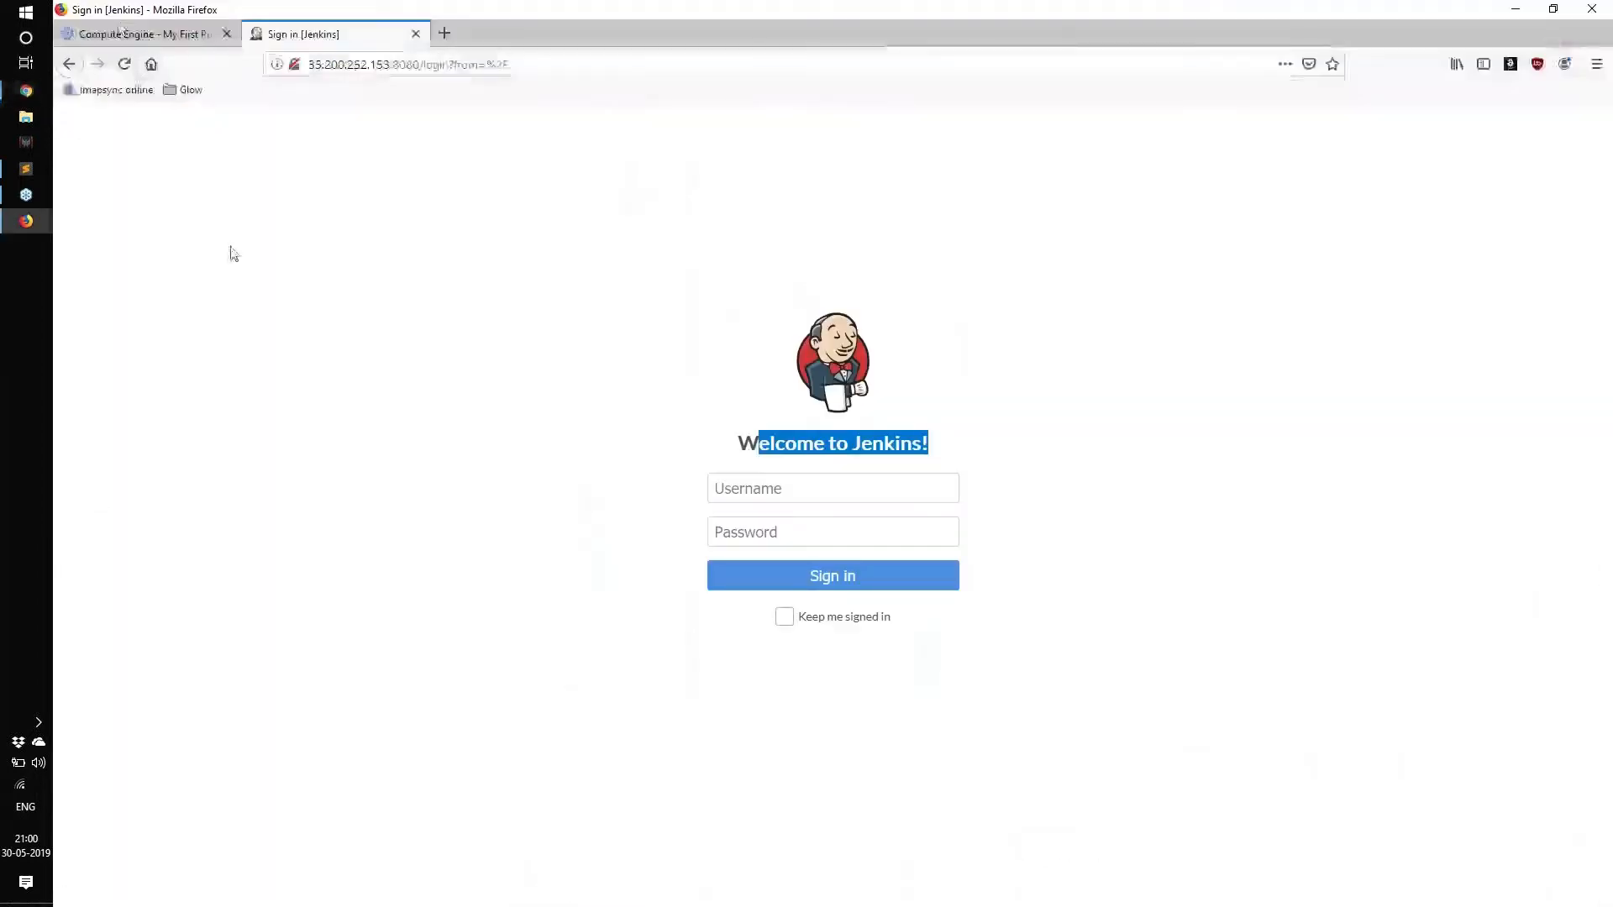
Reload the Jenkins sign-in page and follow the create an account link.
left_click(231, 252)
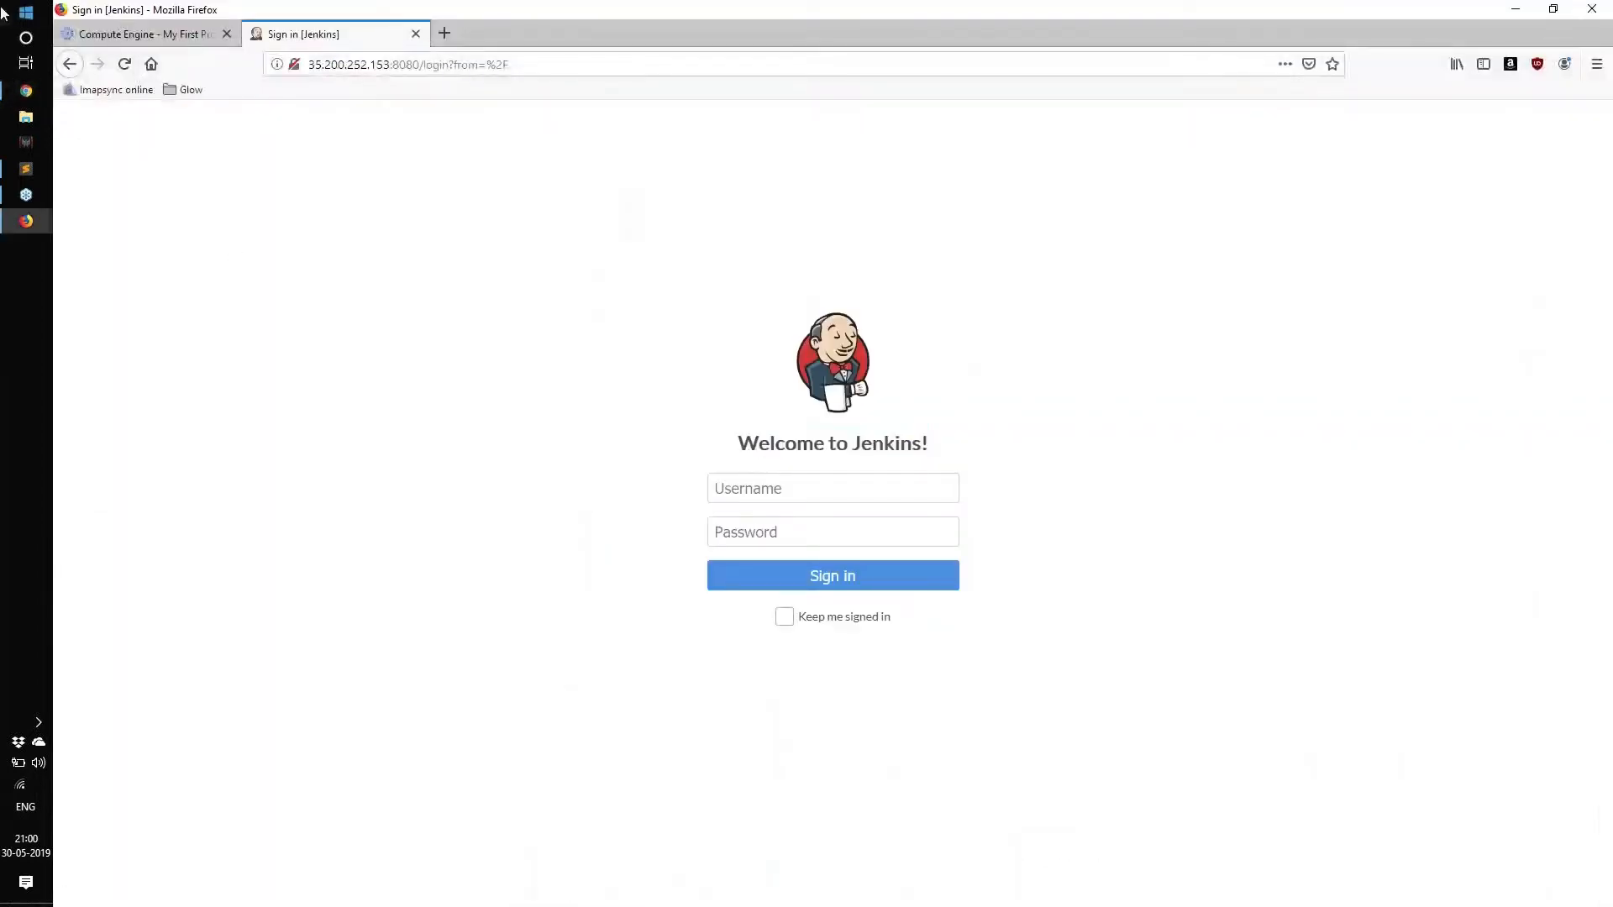
left_click(124, 65)
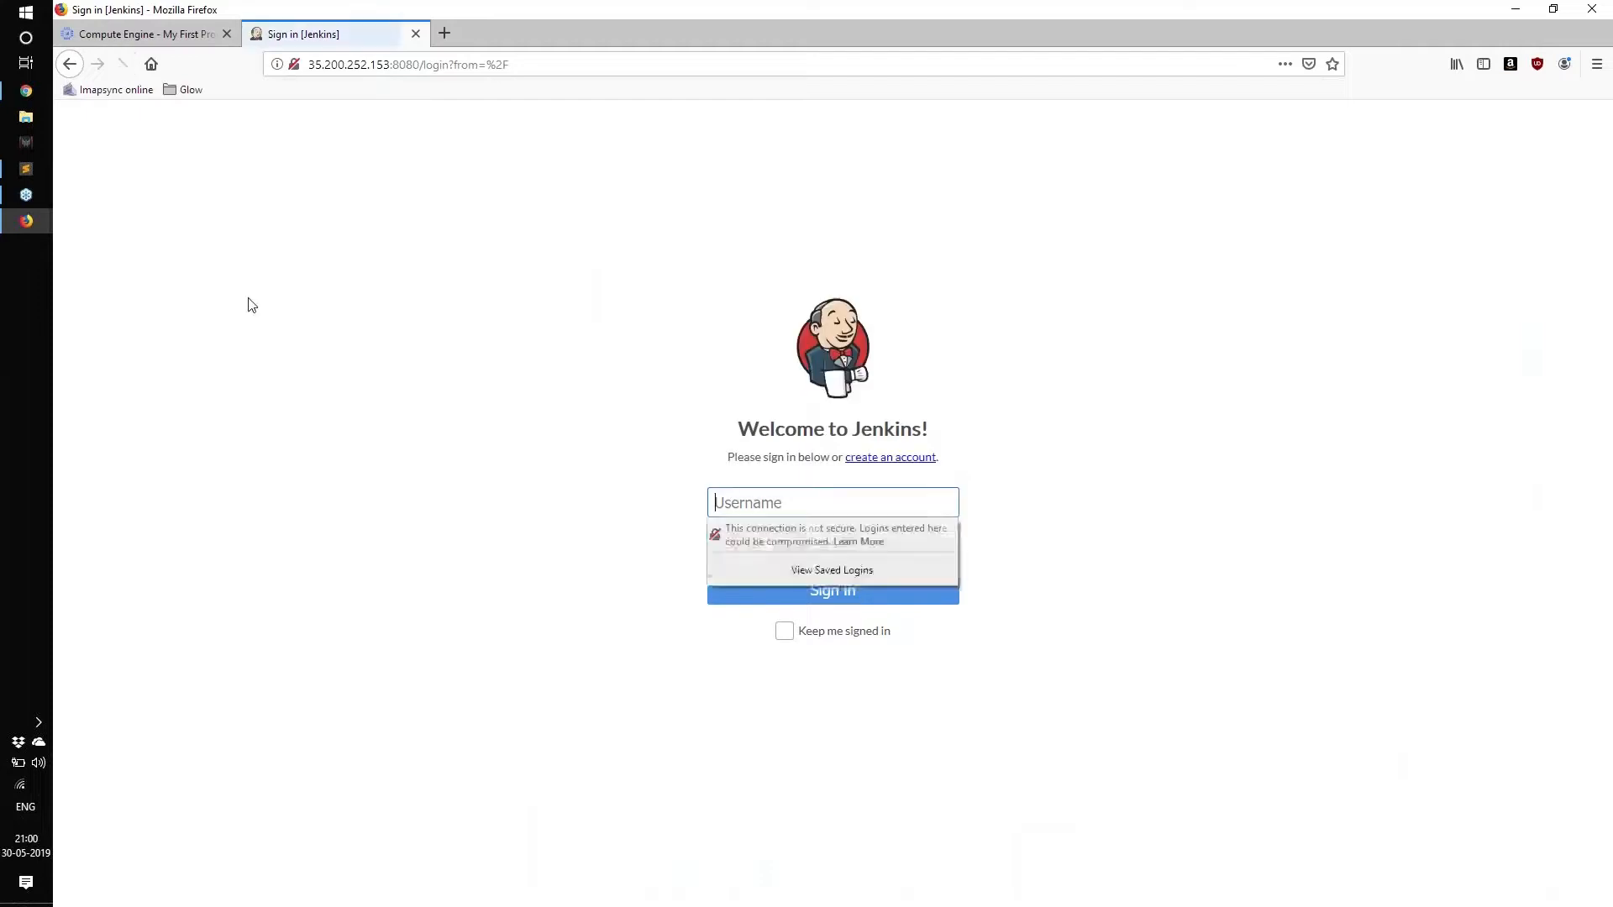
left_click_drag(799, 454, 855, 462)
left_click(966, 457)
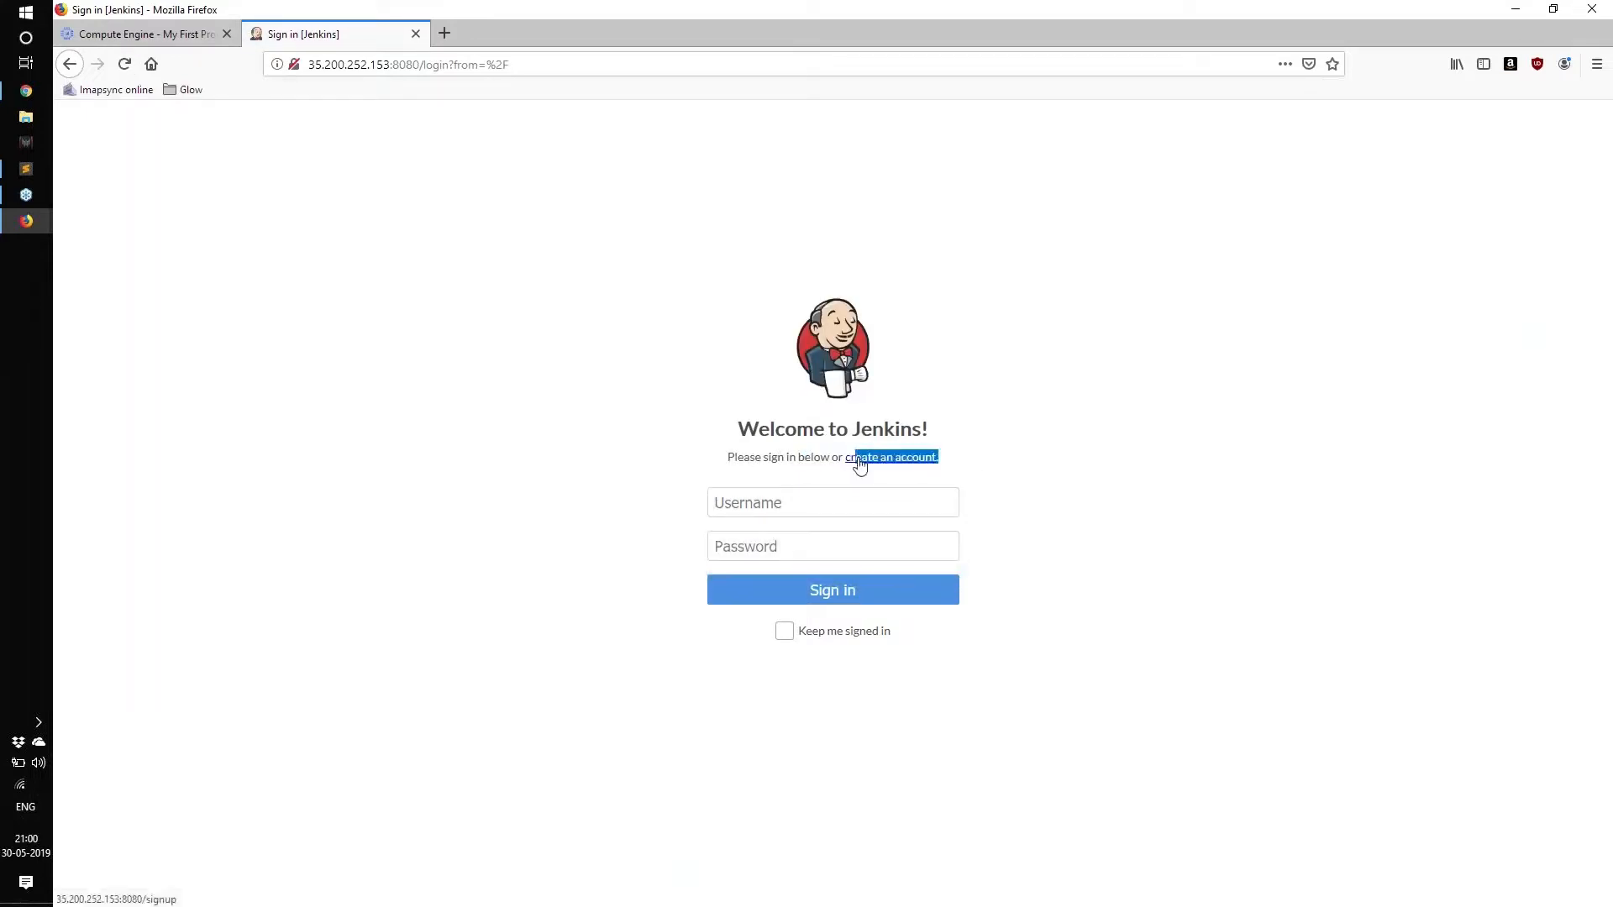
left_click(883, 463)
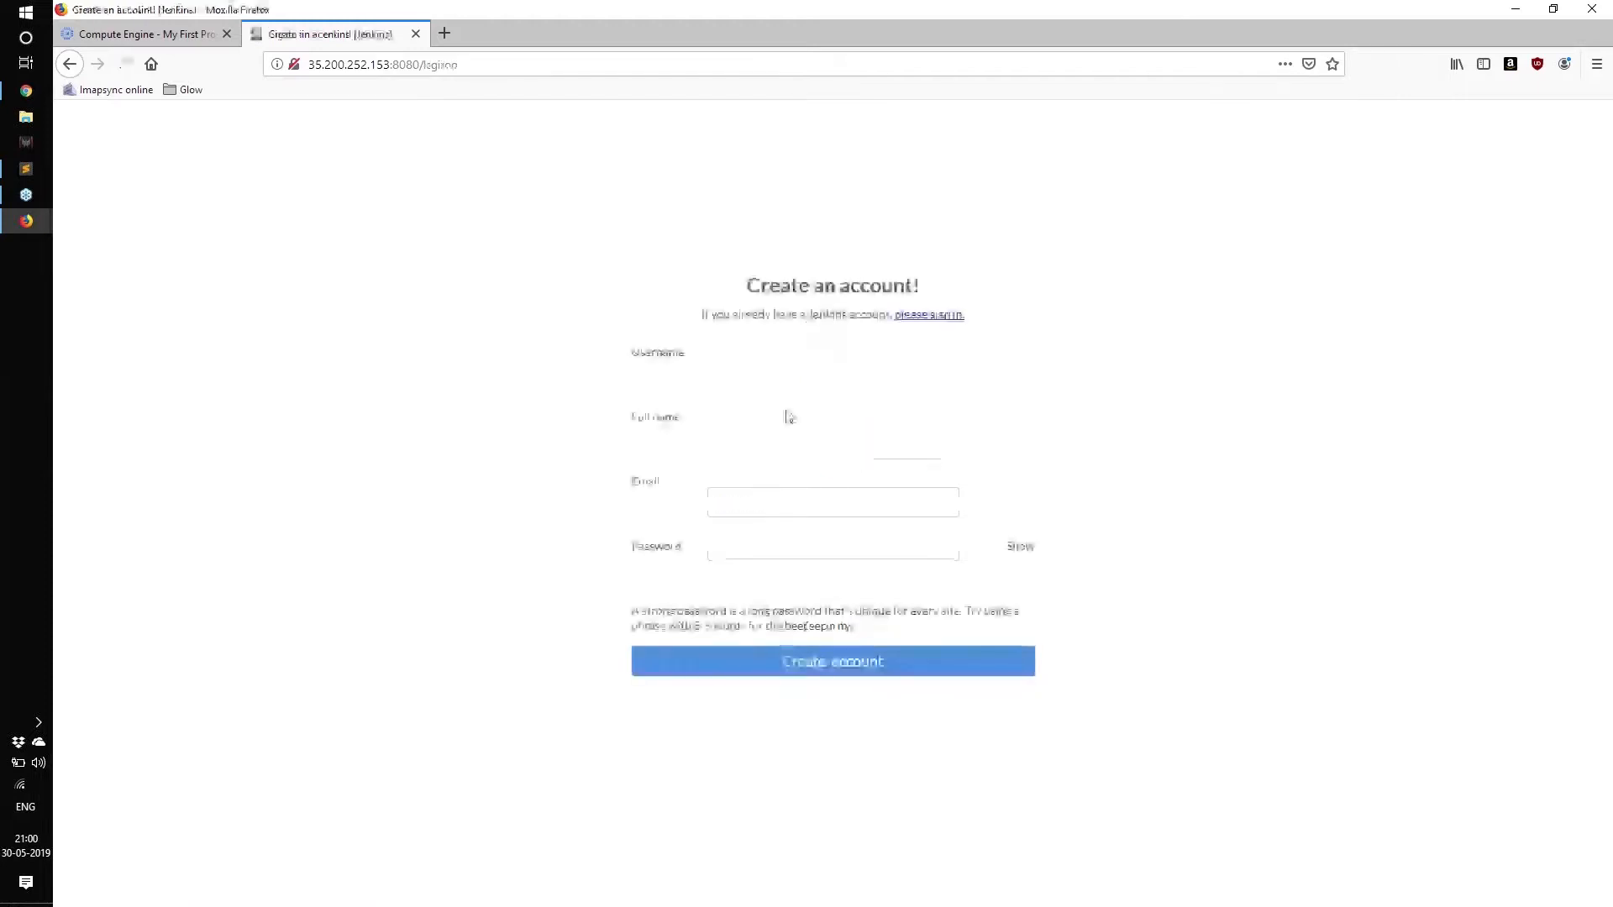
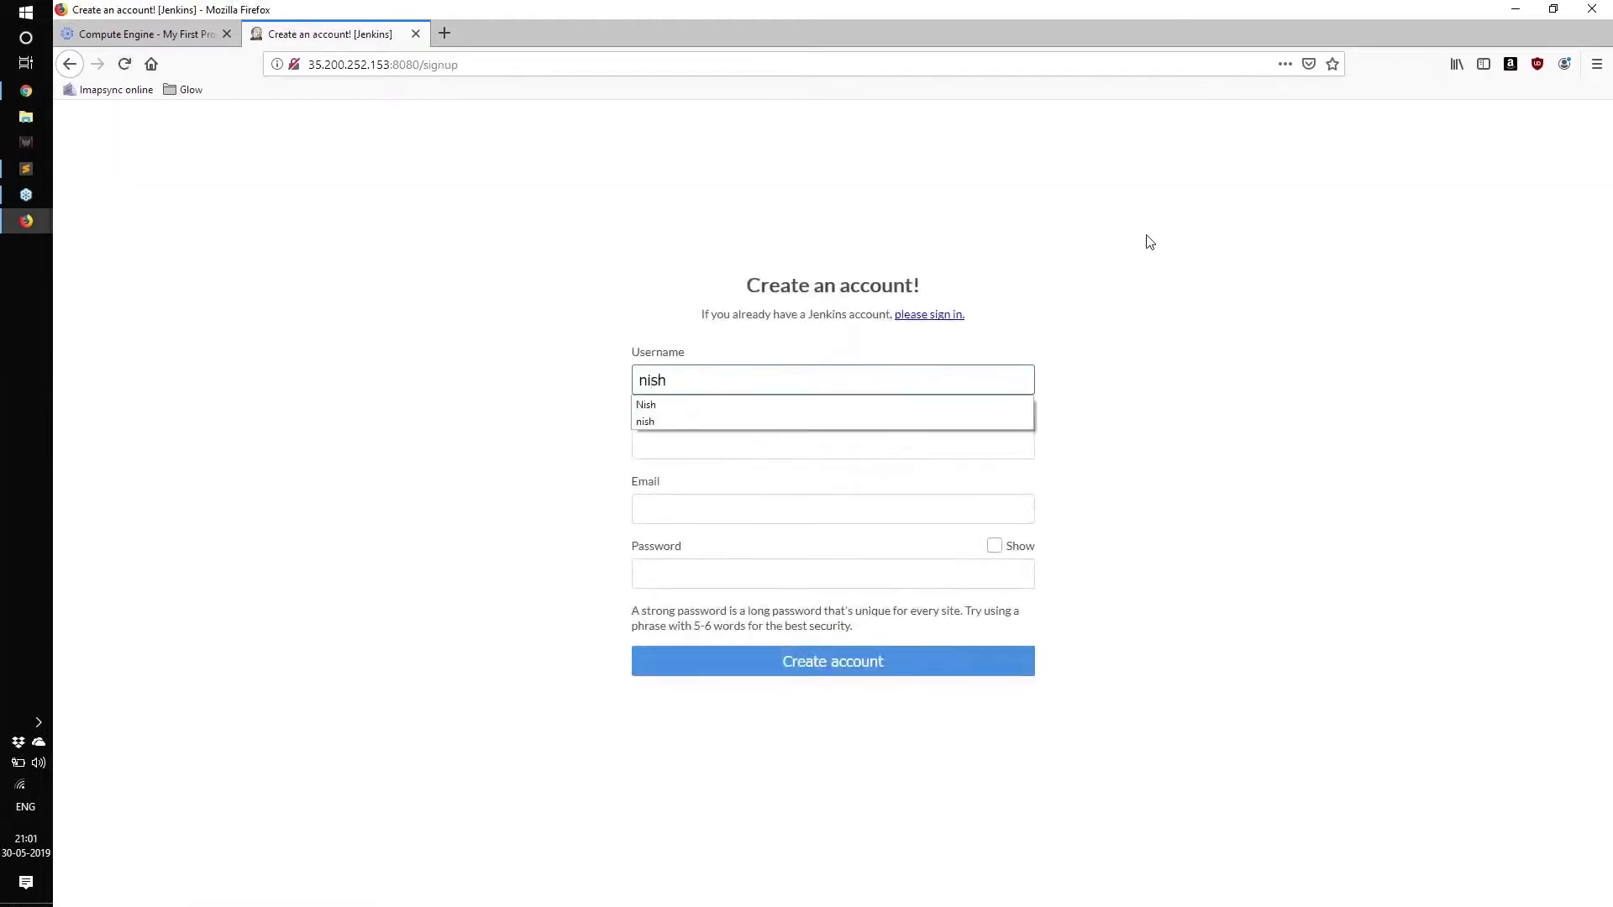
Enter the username, full name, e-mail and password, check the revealed password, and create the account.
key("Tab")
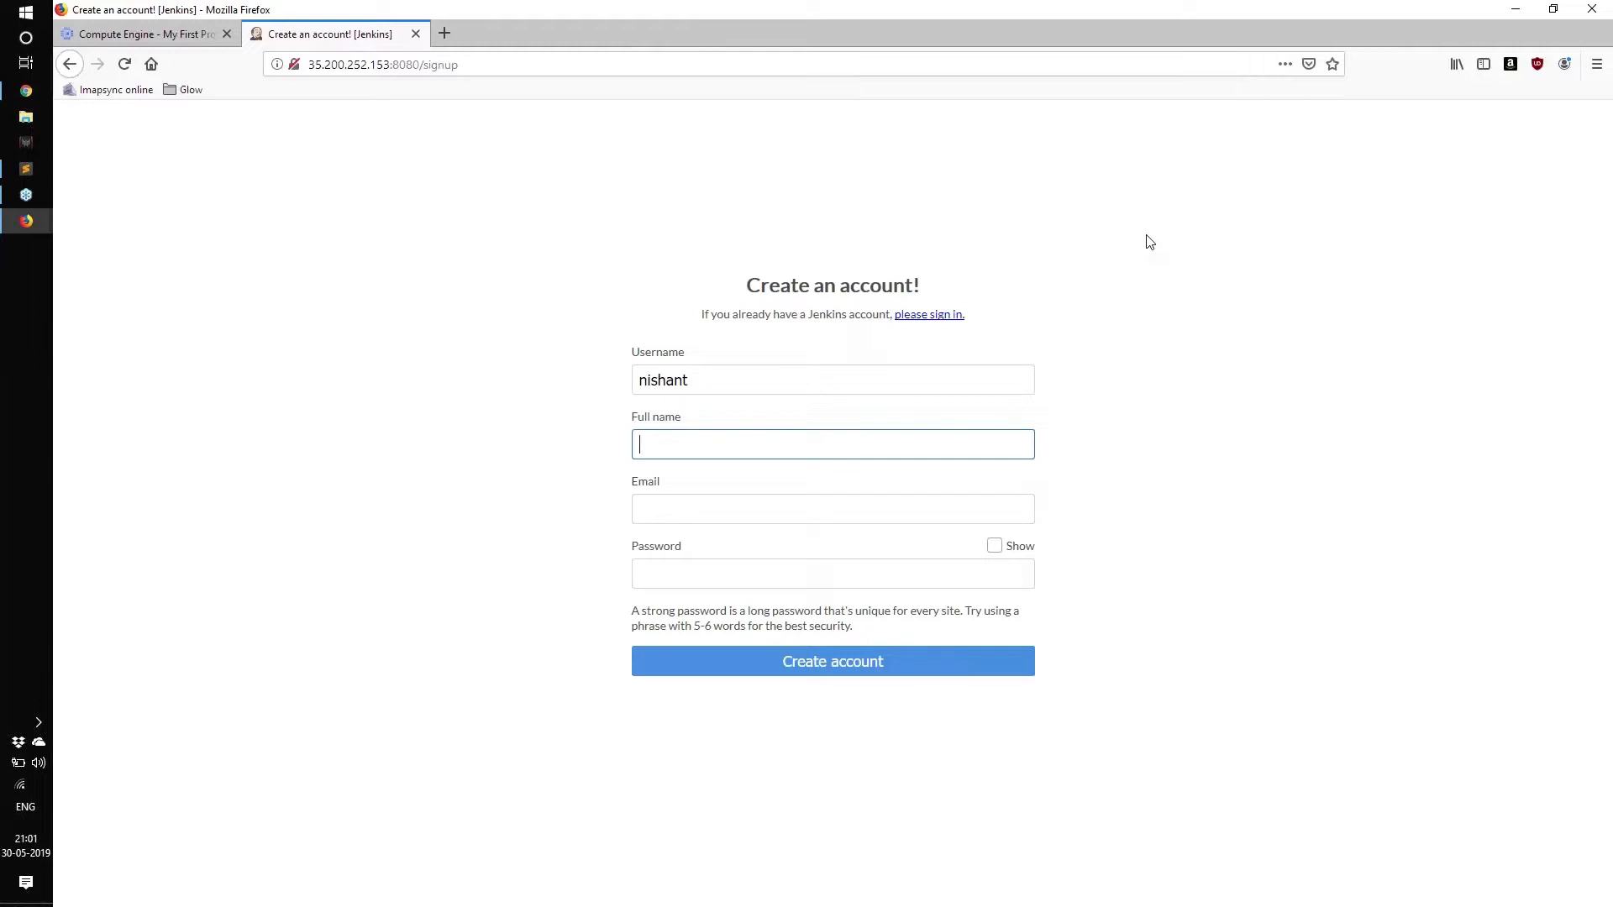
key("Tab")
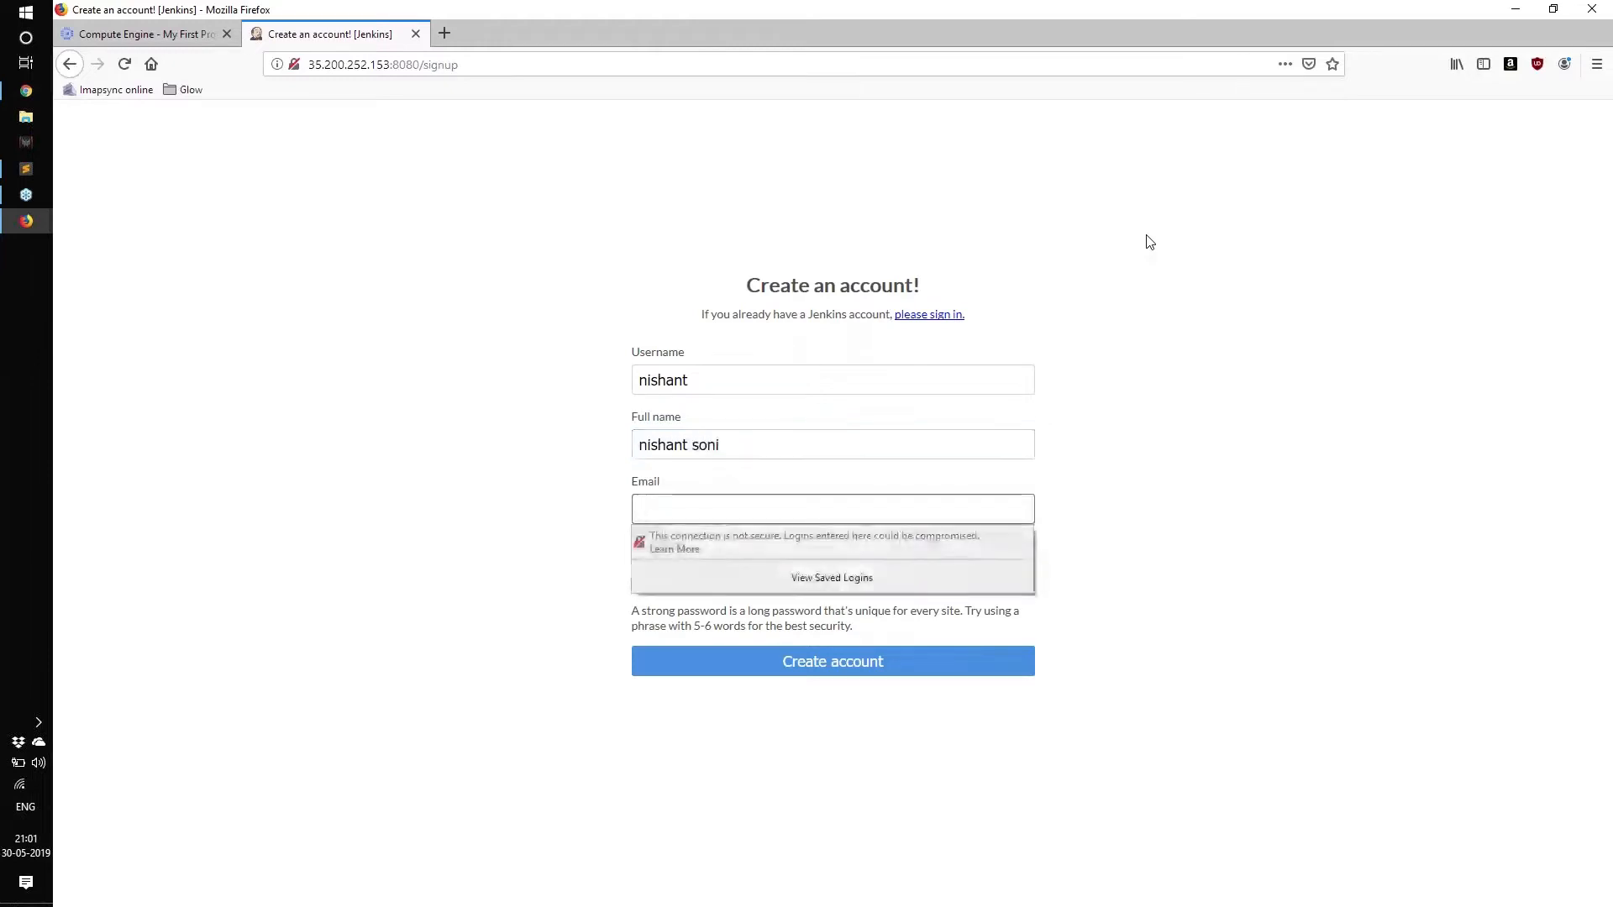
key("Tab")
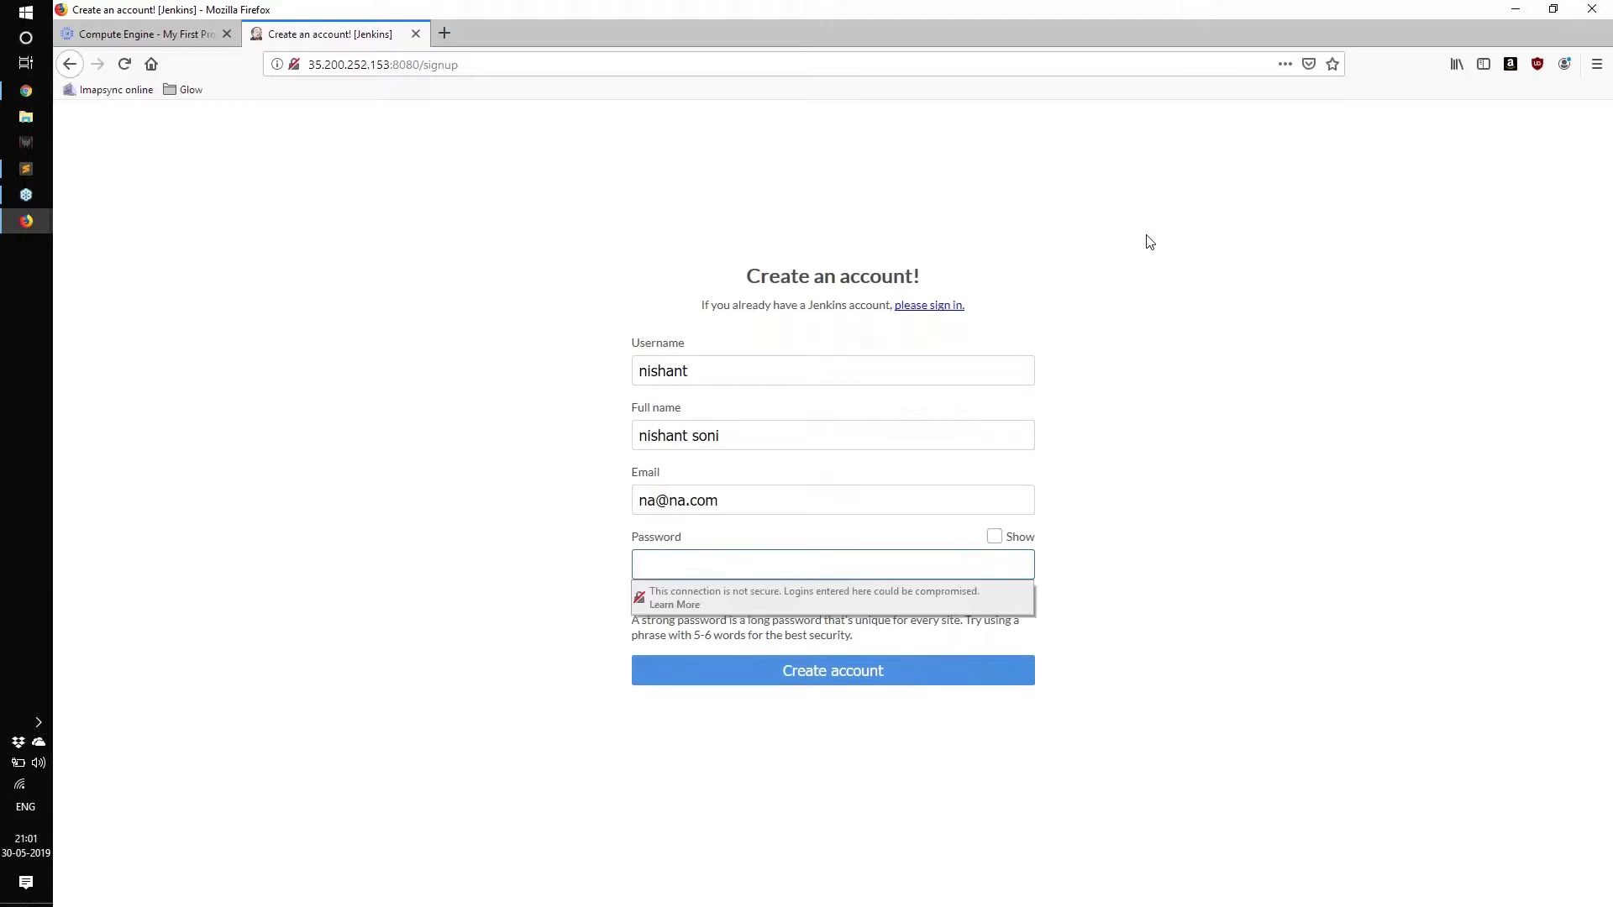
key("Tab")
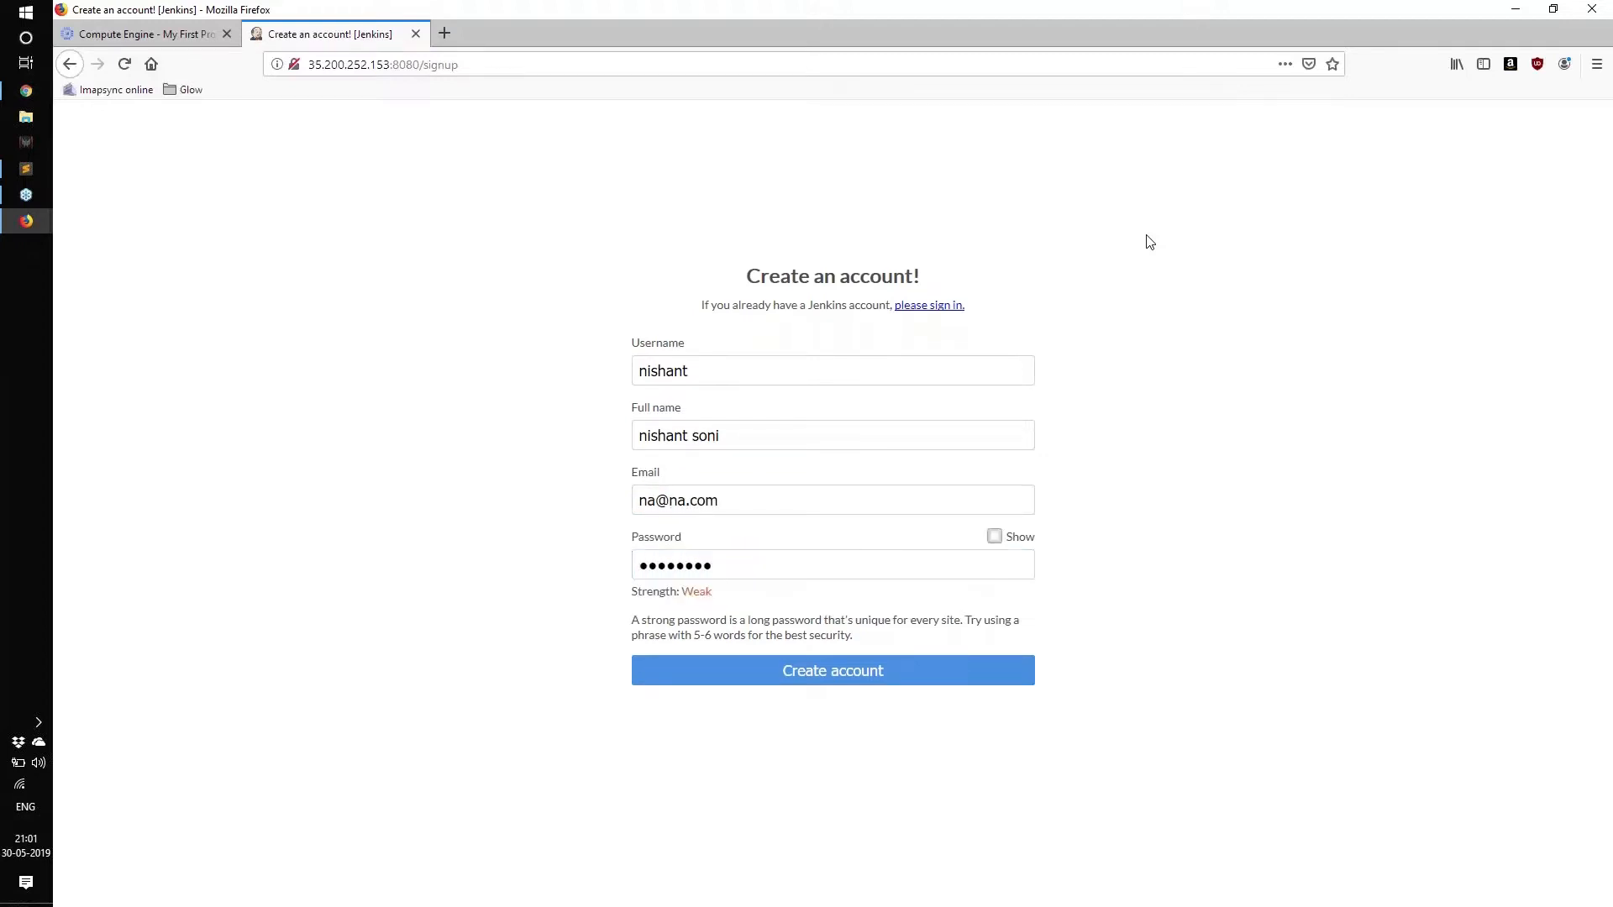
left_click(996, 538)
double_click(660, 575)
left_click(497, 571)
left_click(692, 669)
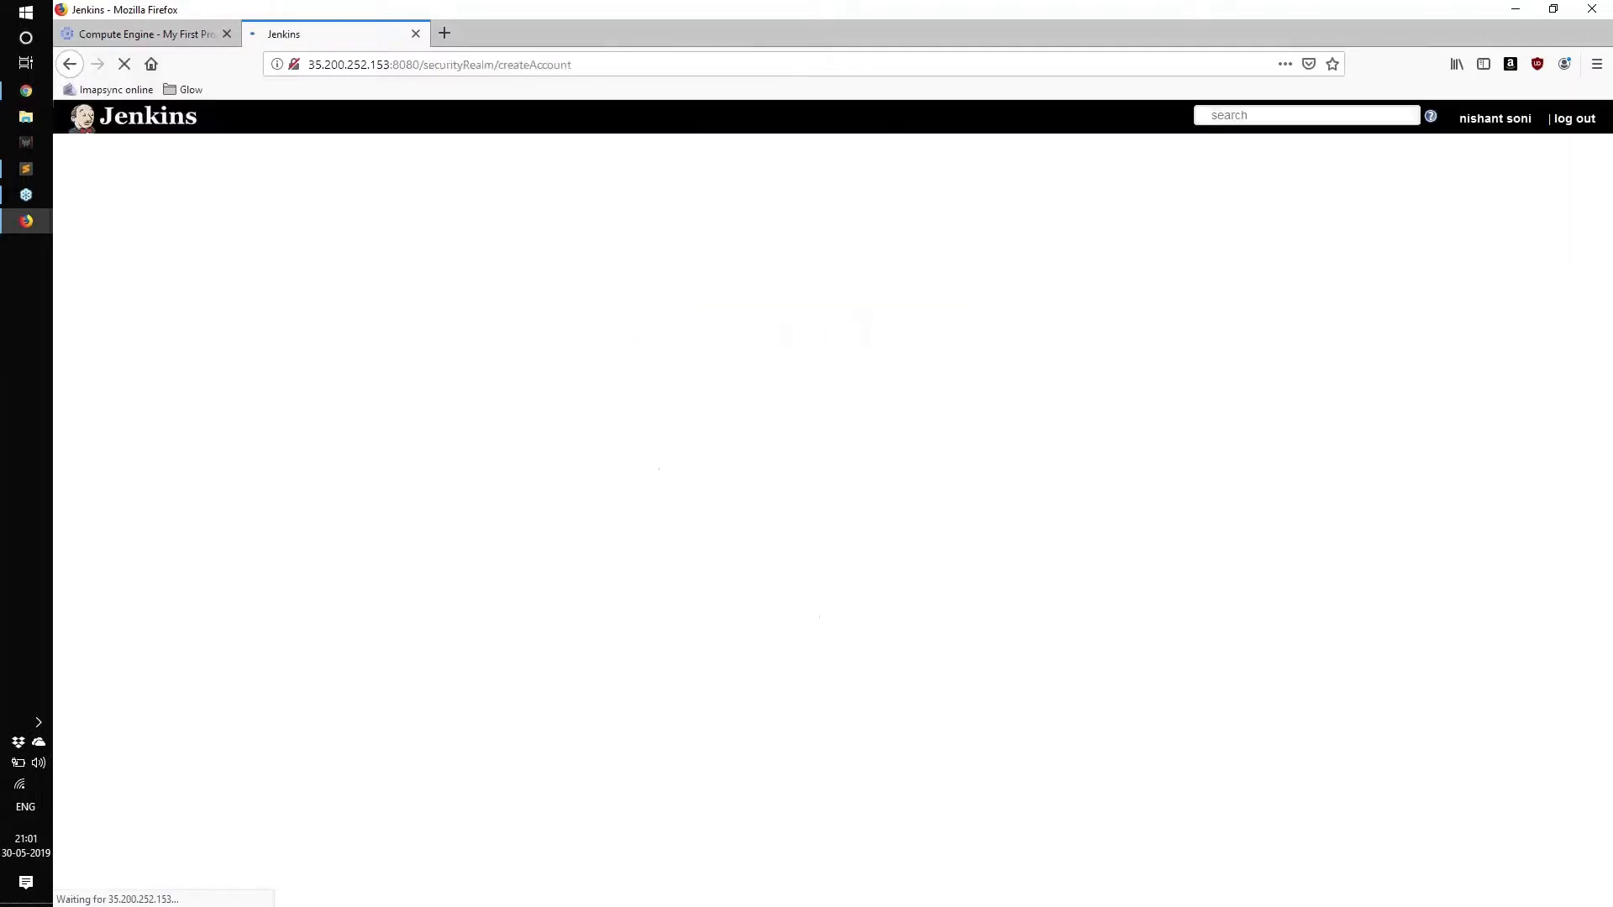
Go to the top page, look over Manage Jenkins, and return to the dashboard listing myjob.
left_click(556, 227)
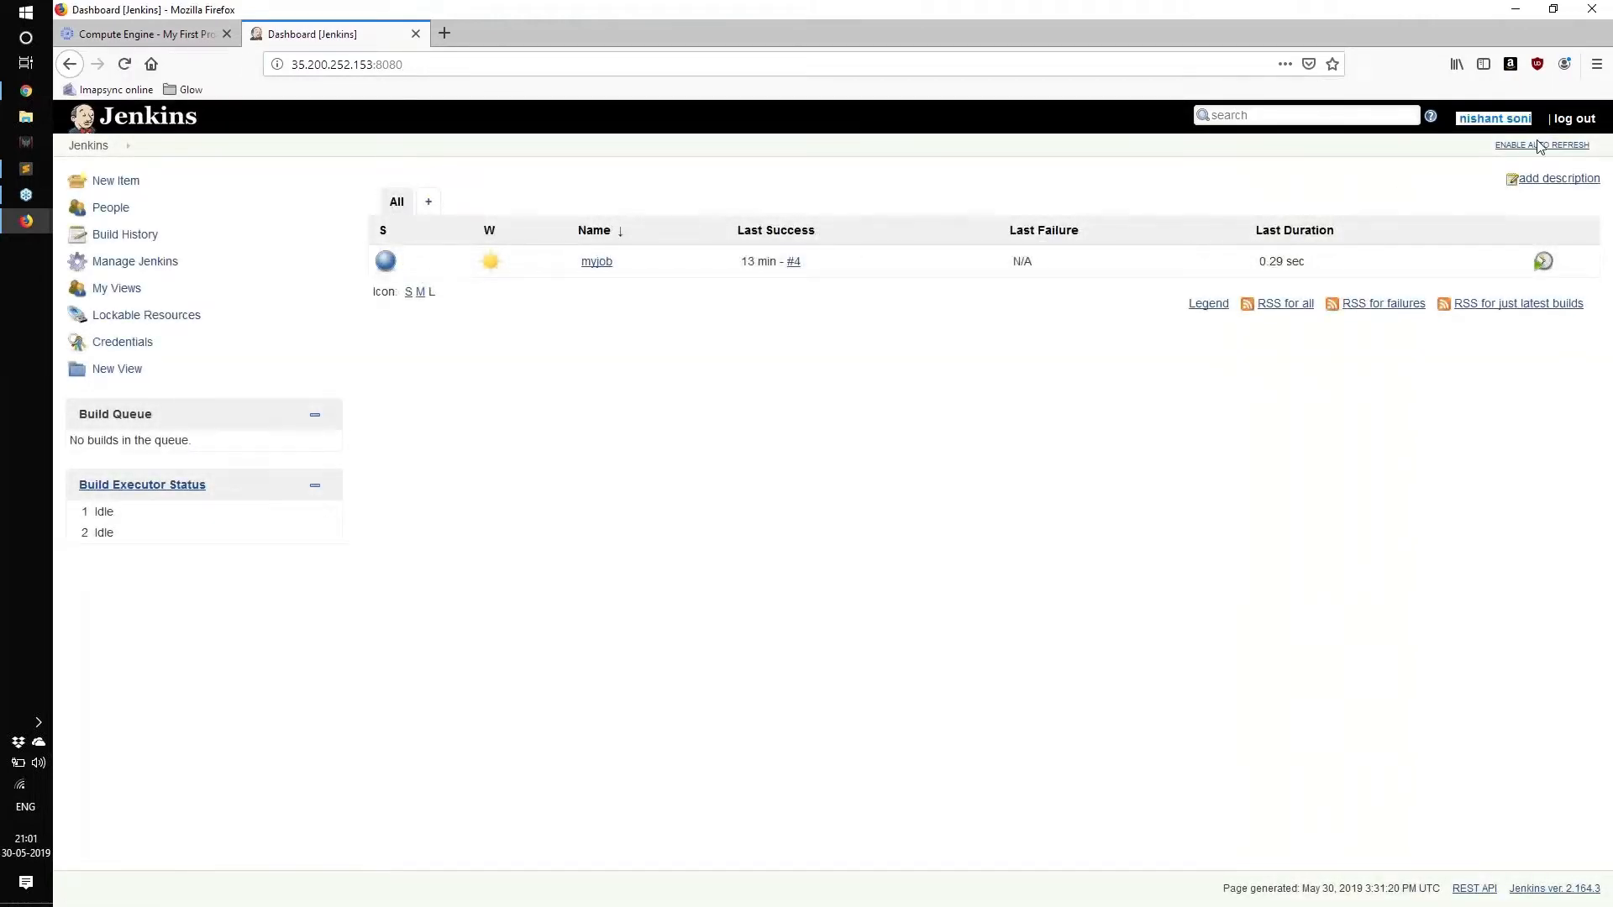
left_click(123, 263)
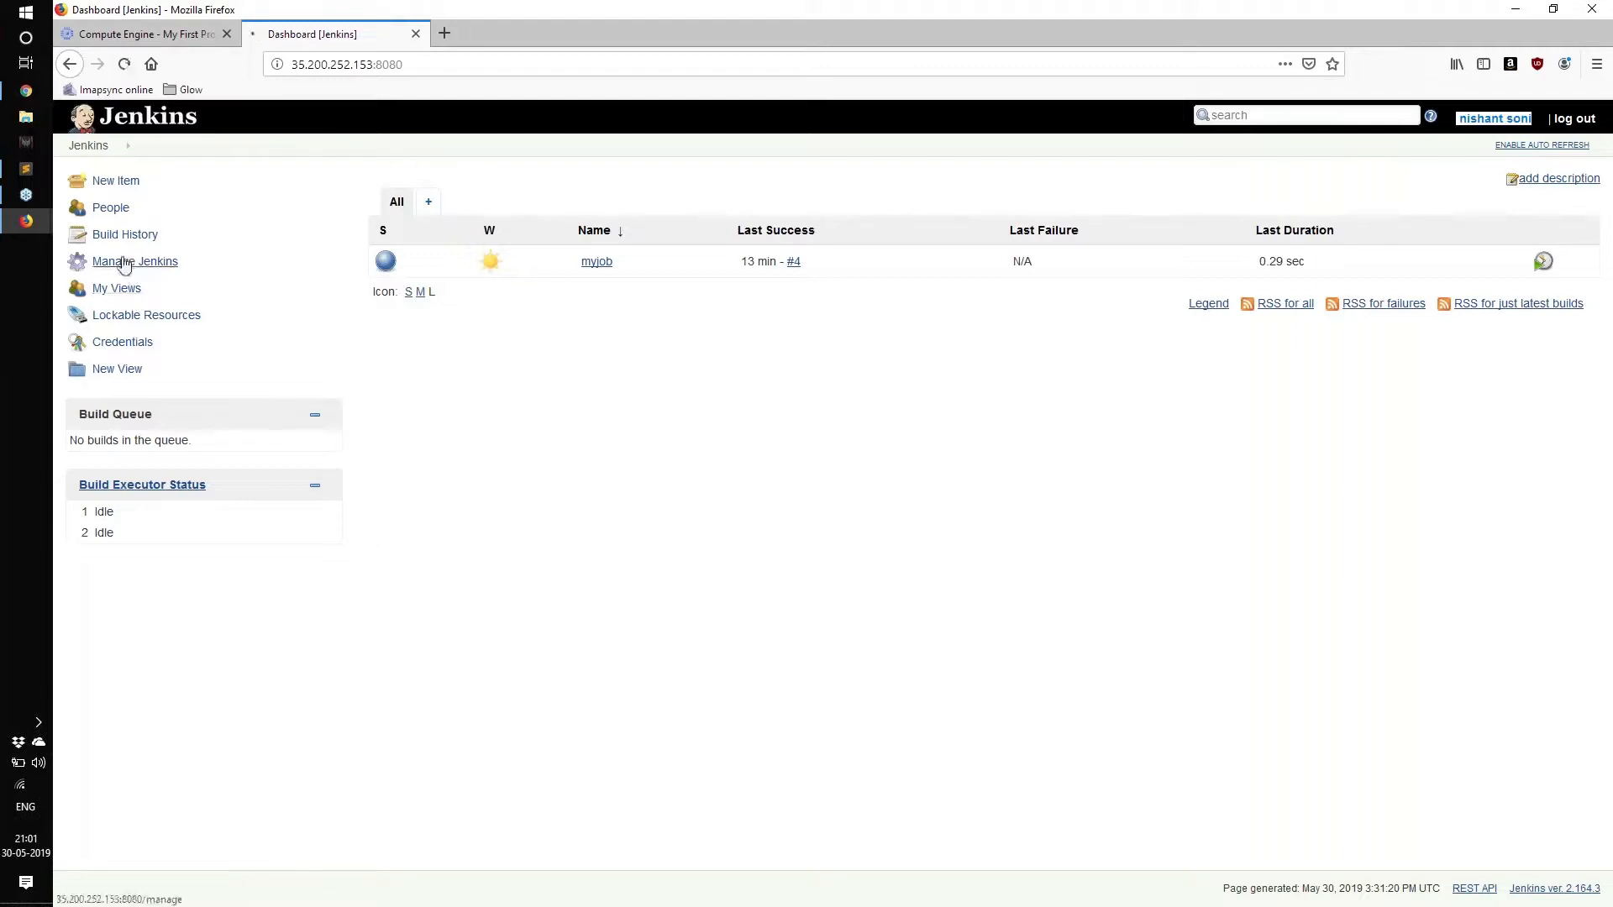
scroll(666, 490, "down", 2)
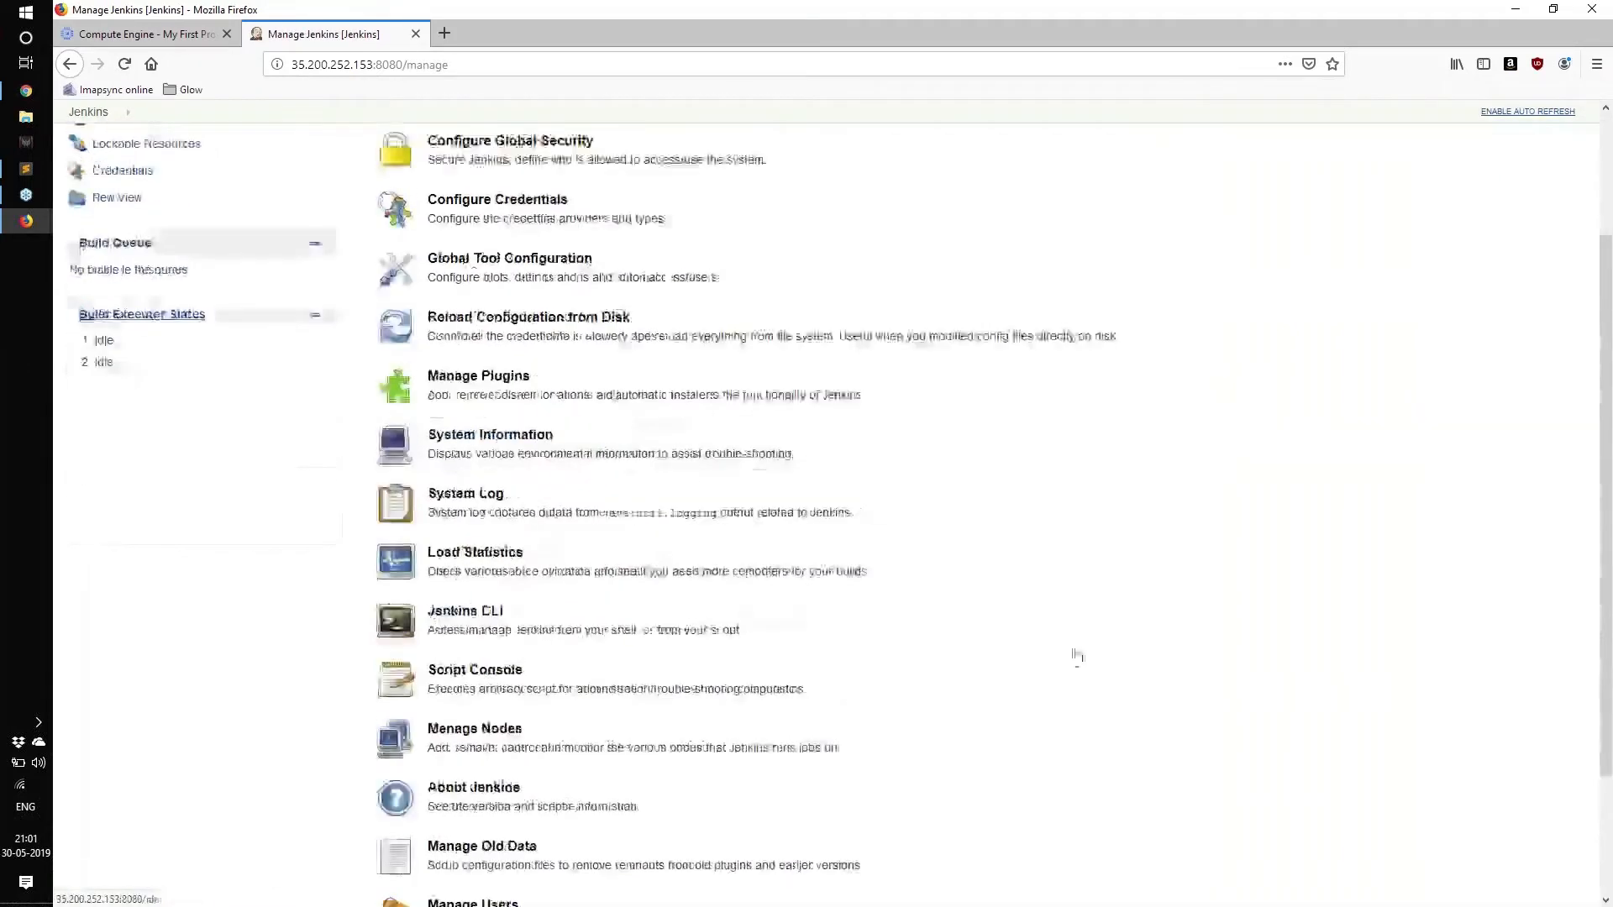
scroll(1078, 656, "up", 2)
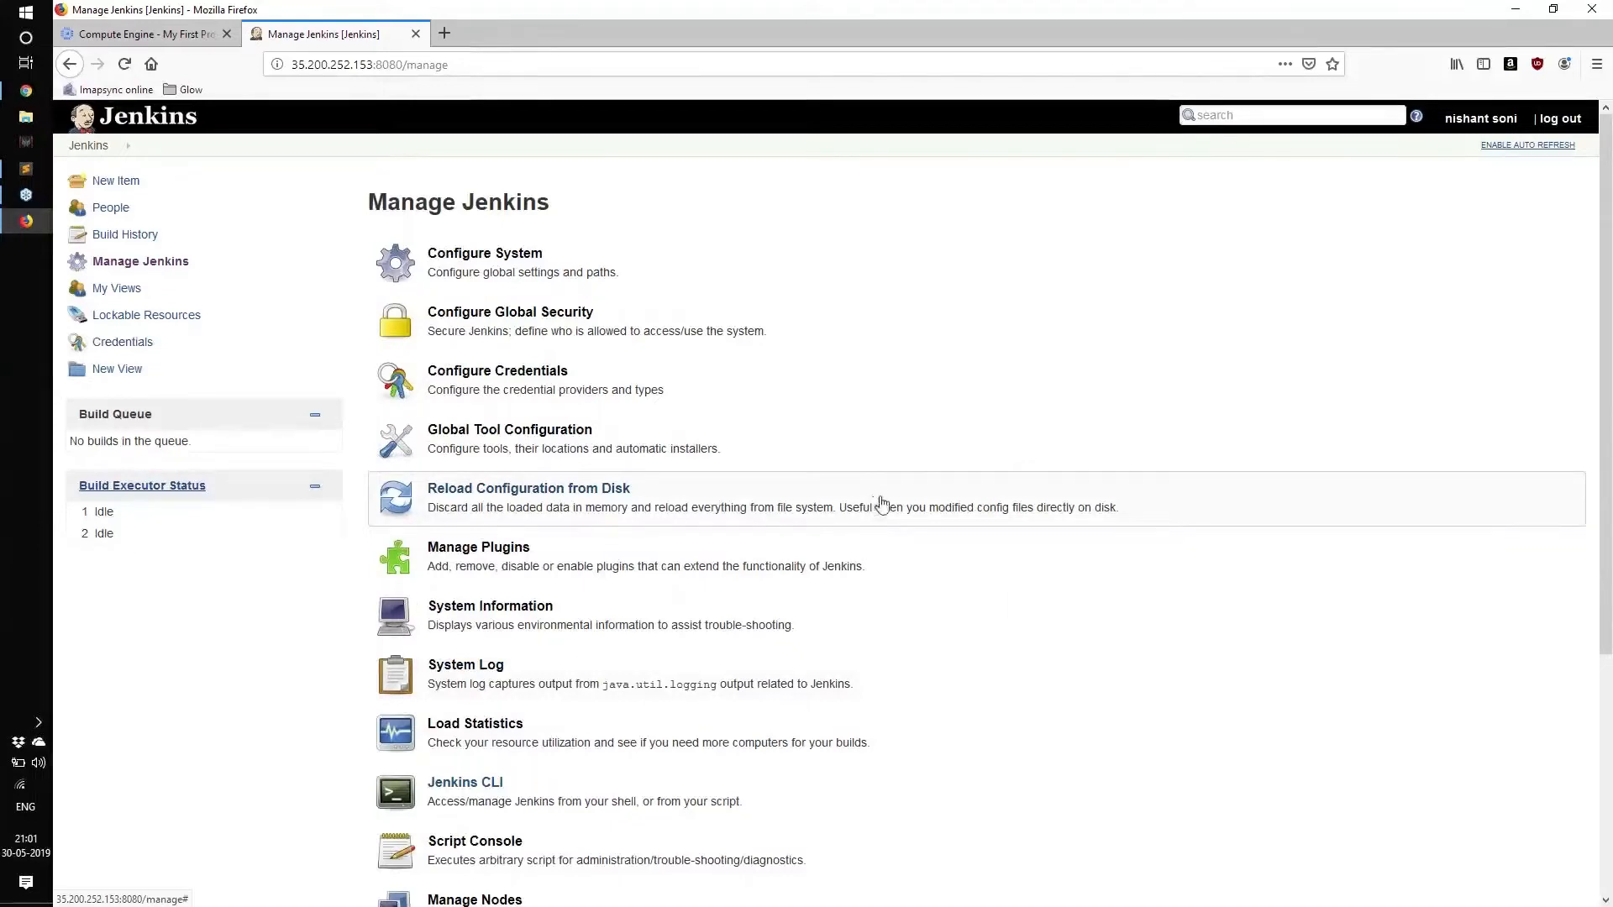
left_click(162, 124)
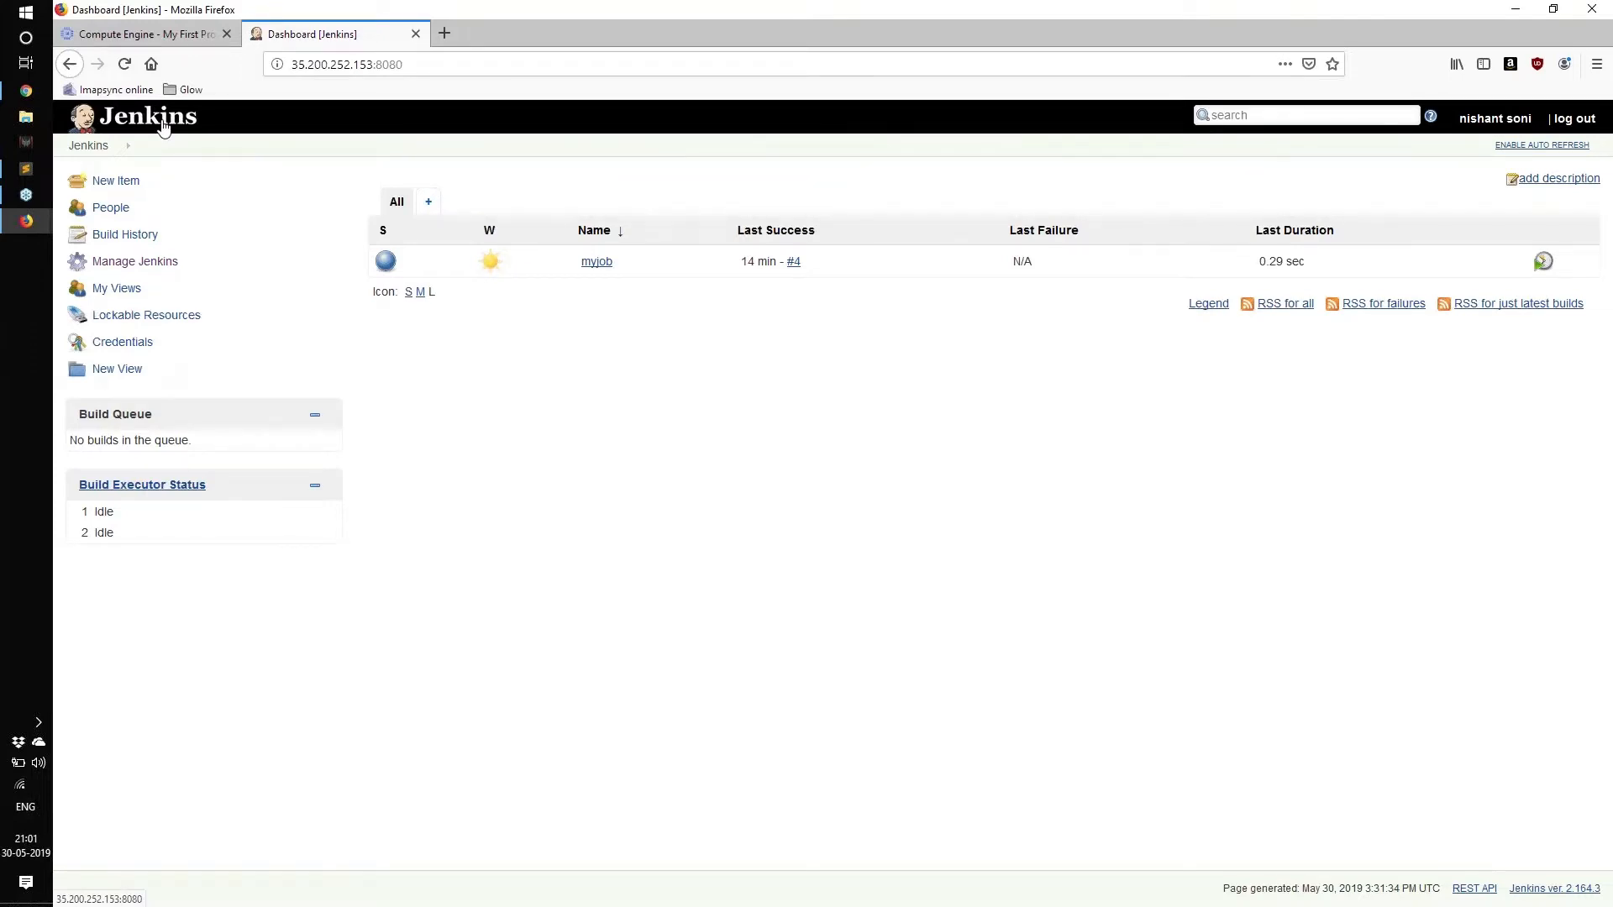
In the admin's Chrome, open Configure Global Security, choose Matrix-based security, and start Add user or group.
left_click(32, 86)
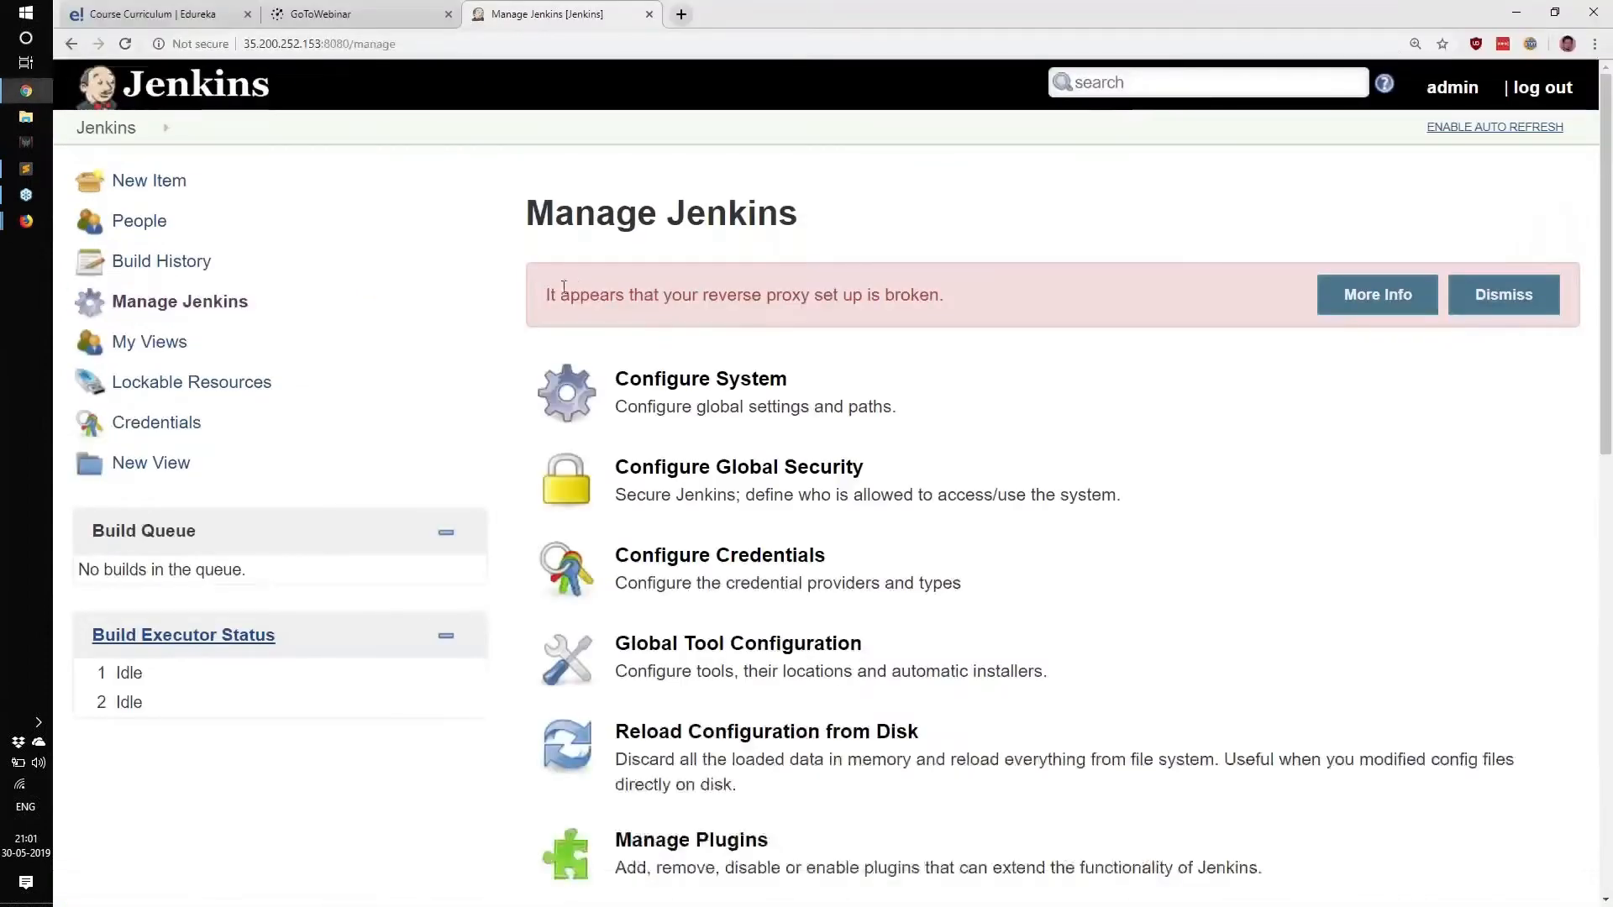
scroll(588, 336, "down", 3)
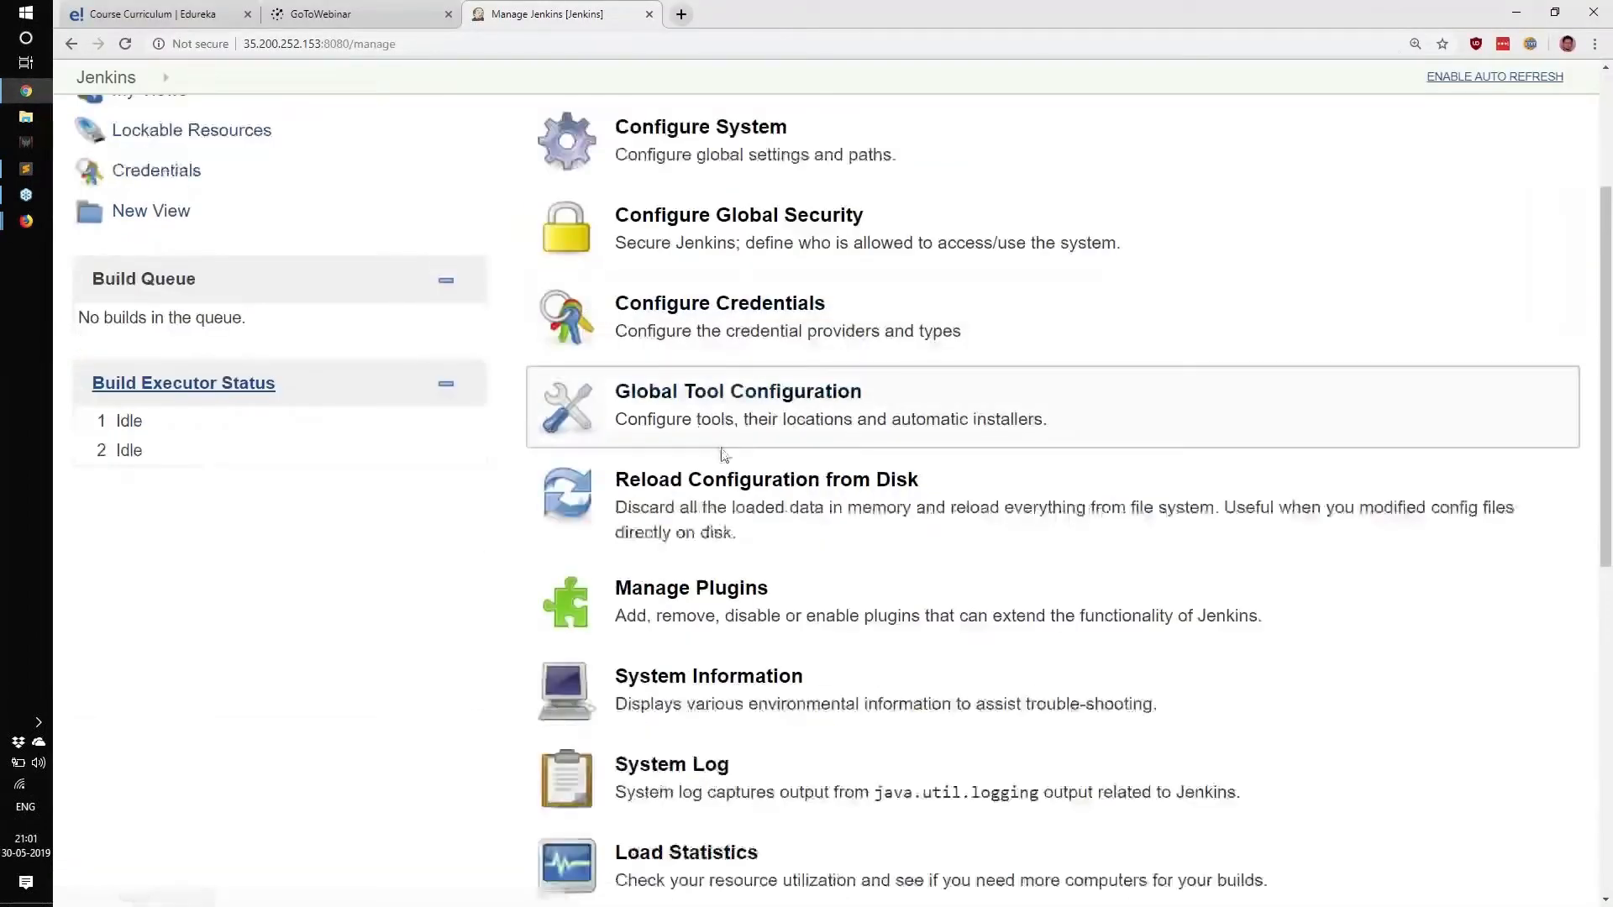
scroll(724, 455, "up", 1)
left_click(729, 317)
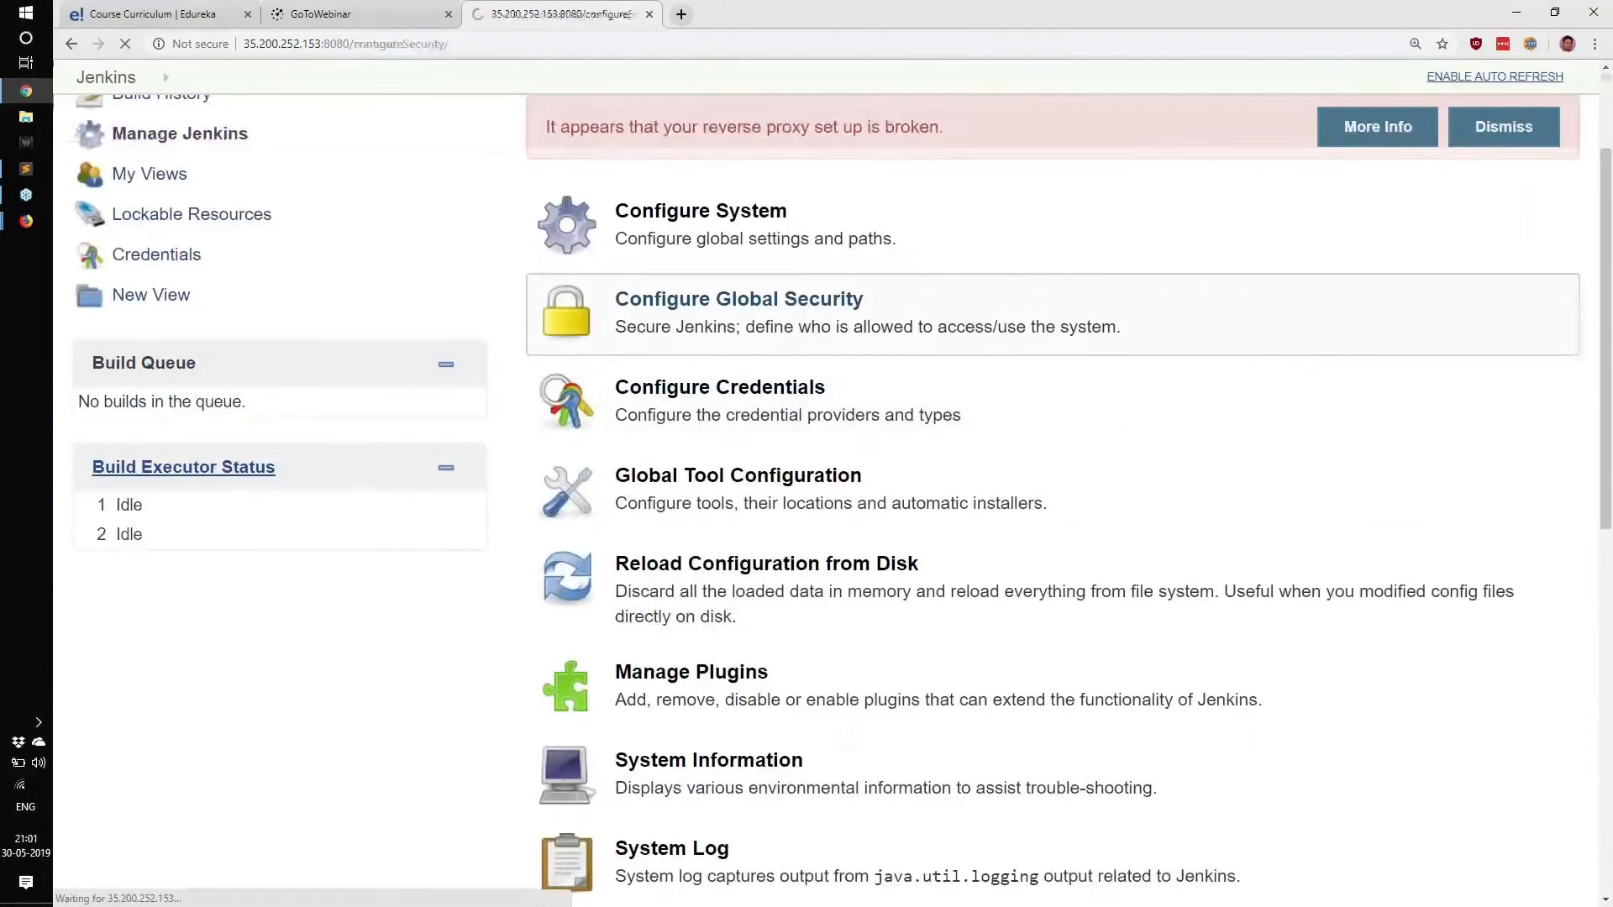
scroll(874, 470, "down", 3)
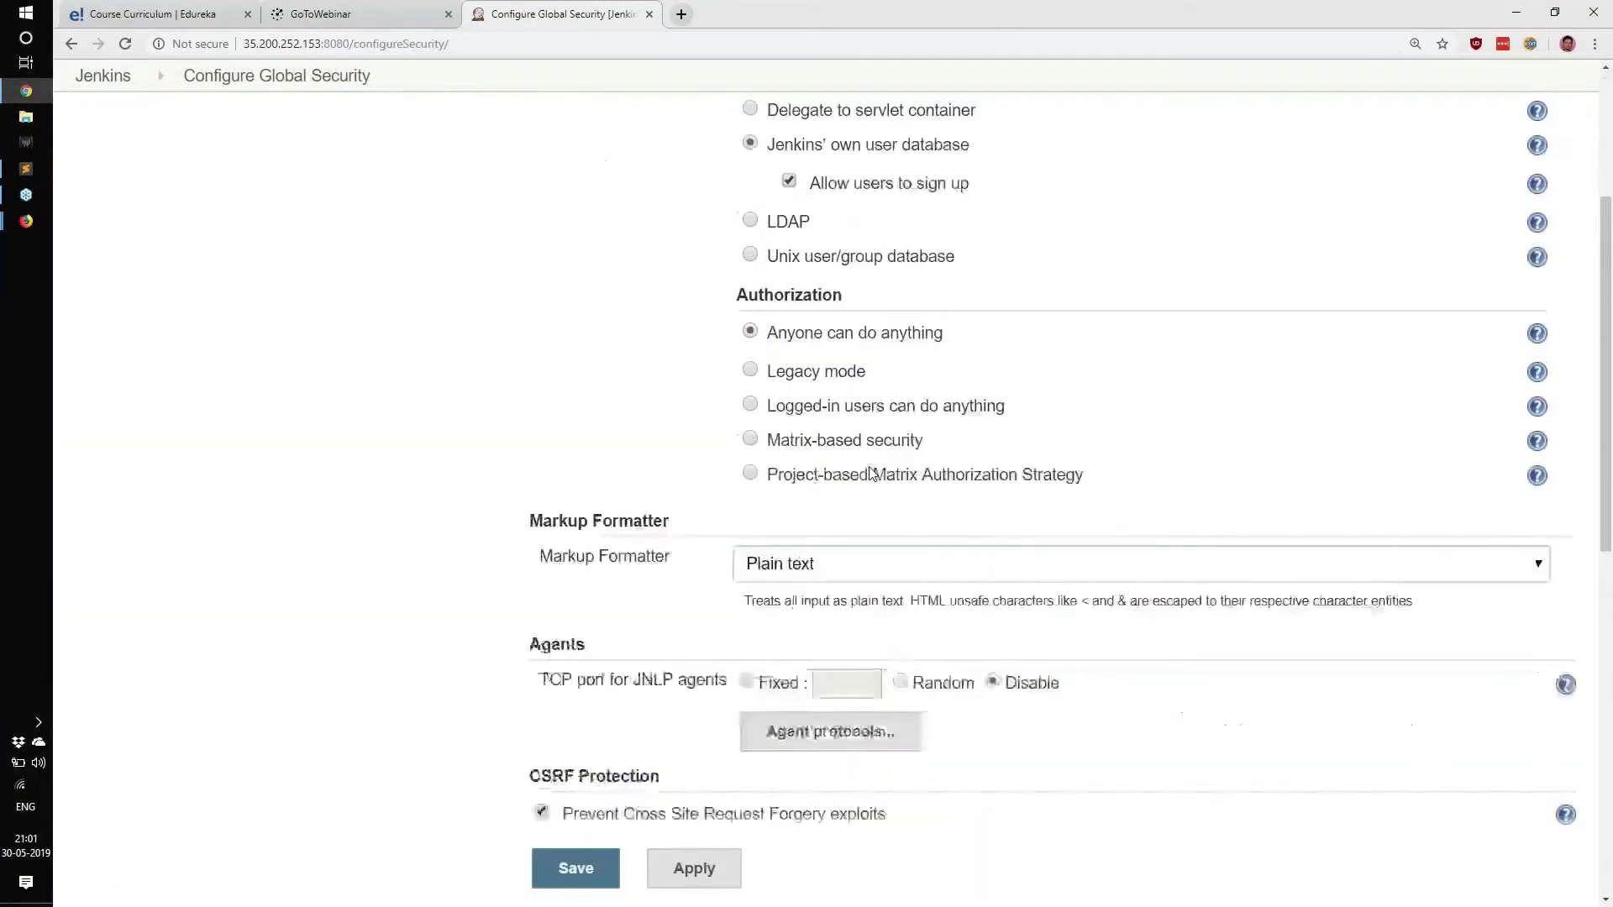
scroll(874, 473, "down", 1)
left_click(751, 397)
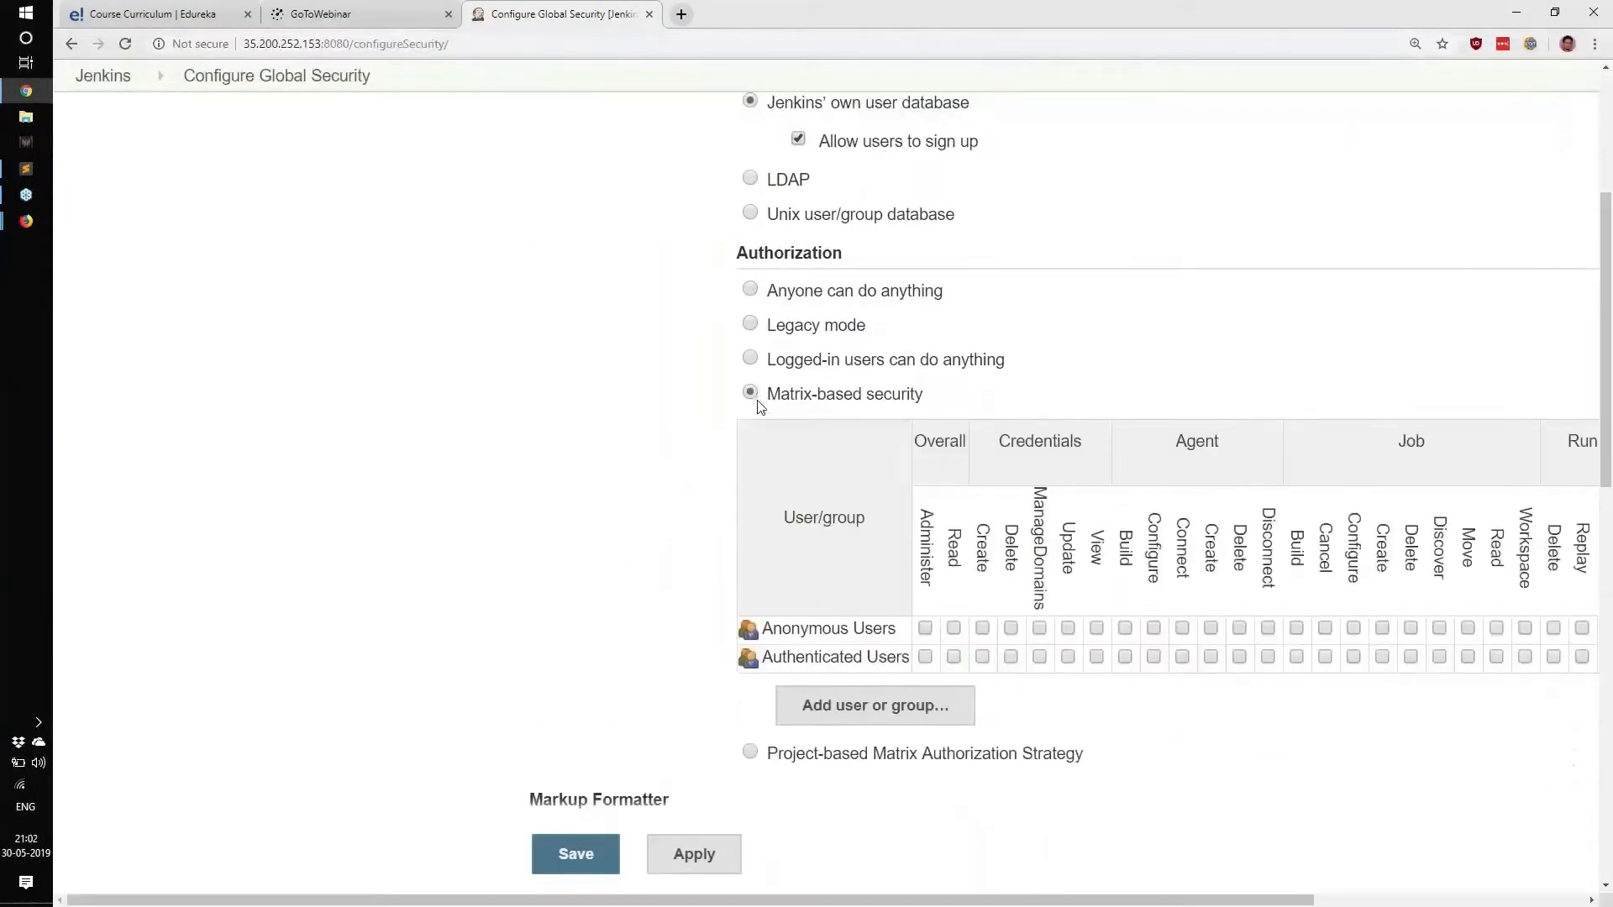
left_click(936, 720)
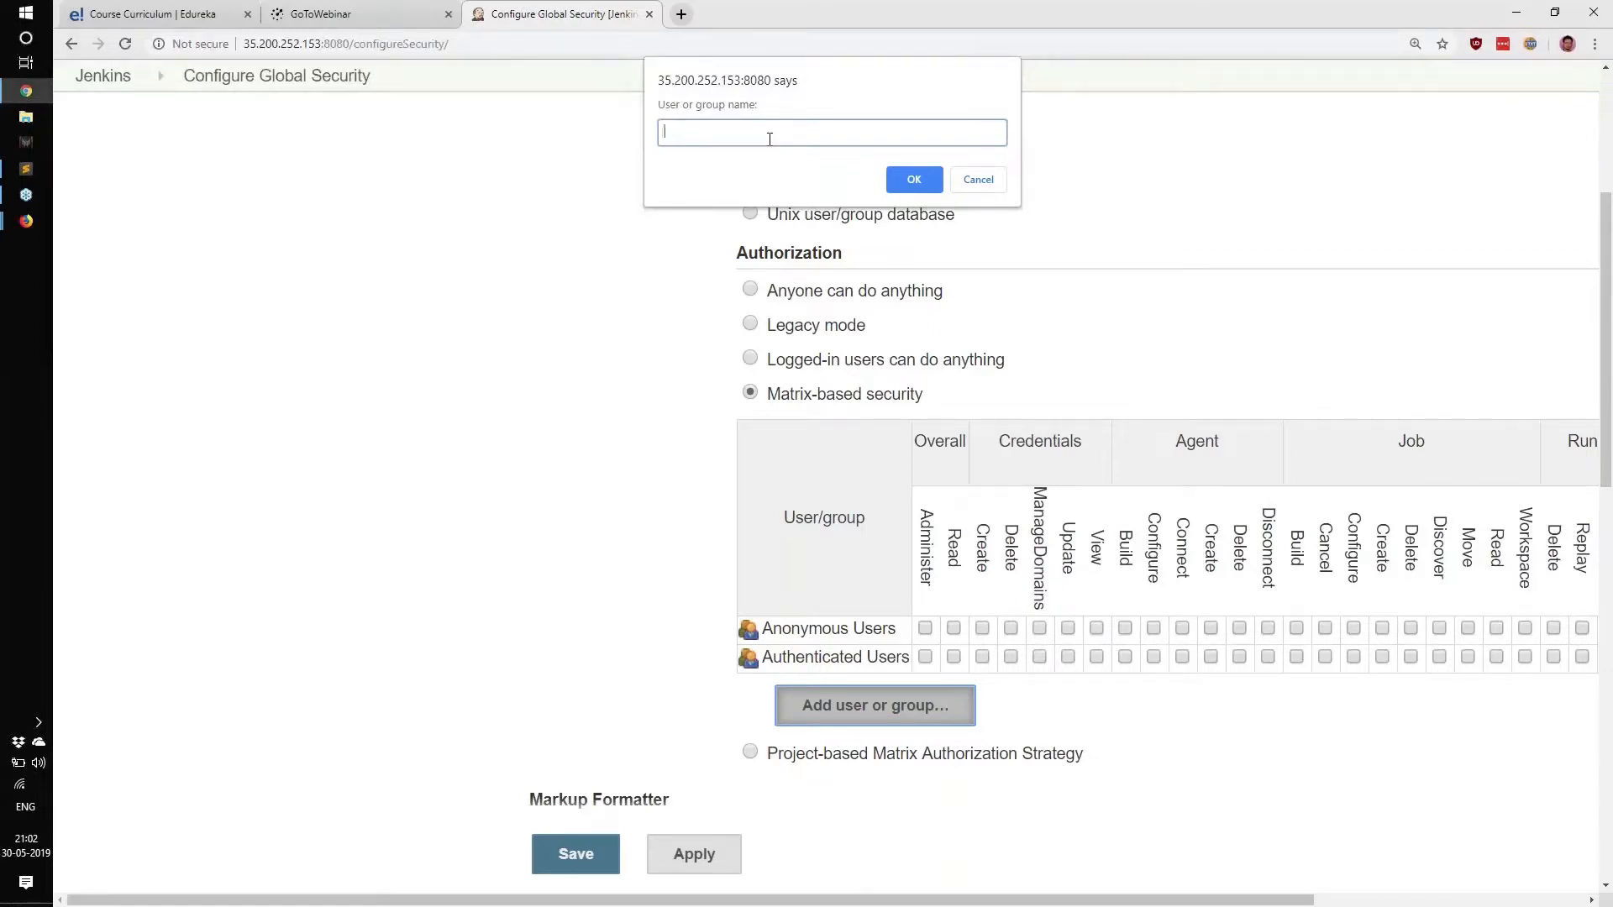
Add the new user's name to the matrix, then tick and untick Administer, Read, Create and Delete.
type("nt")
key("Return")
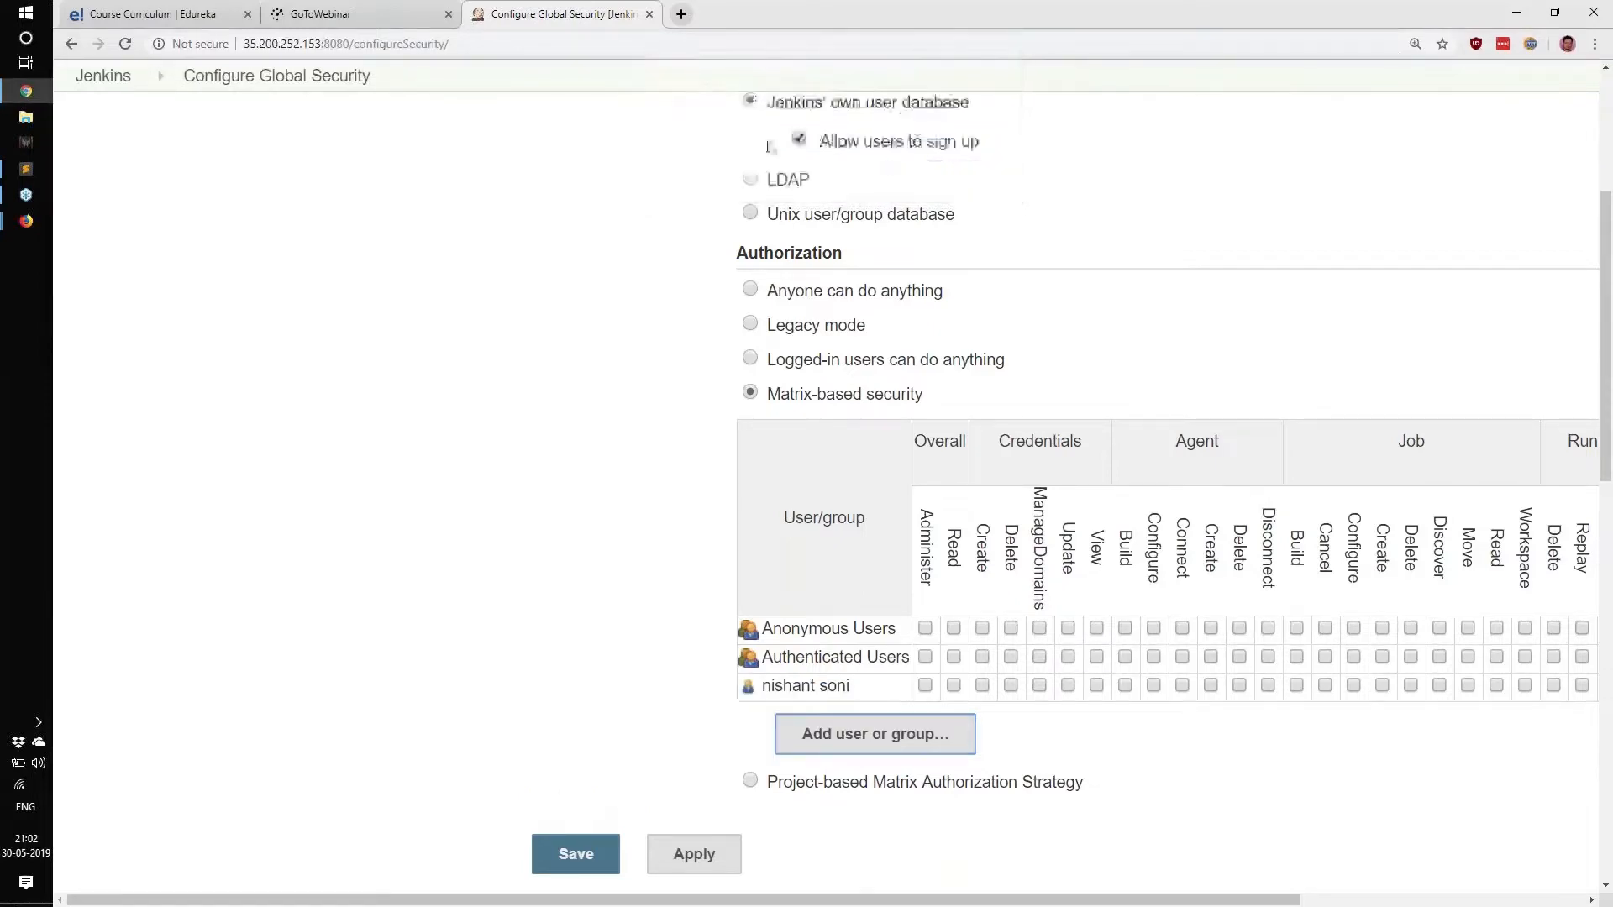
left_click(927, 686)
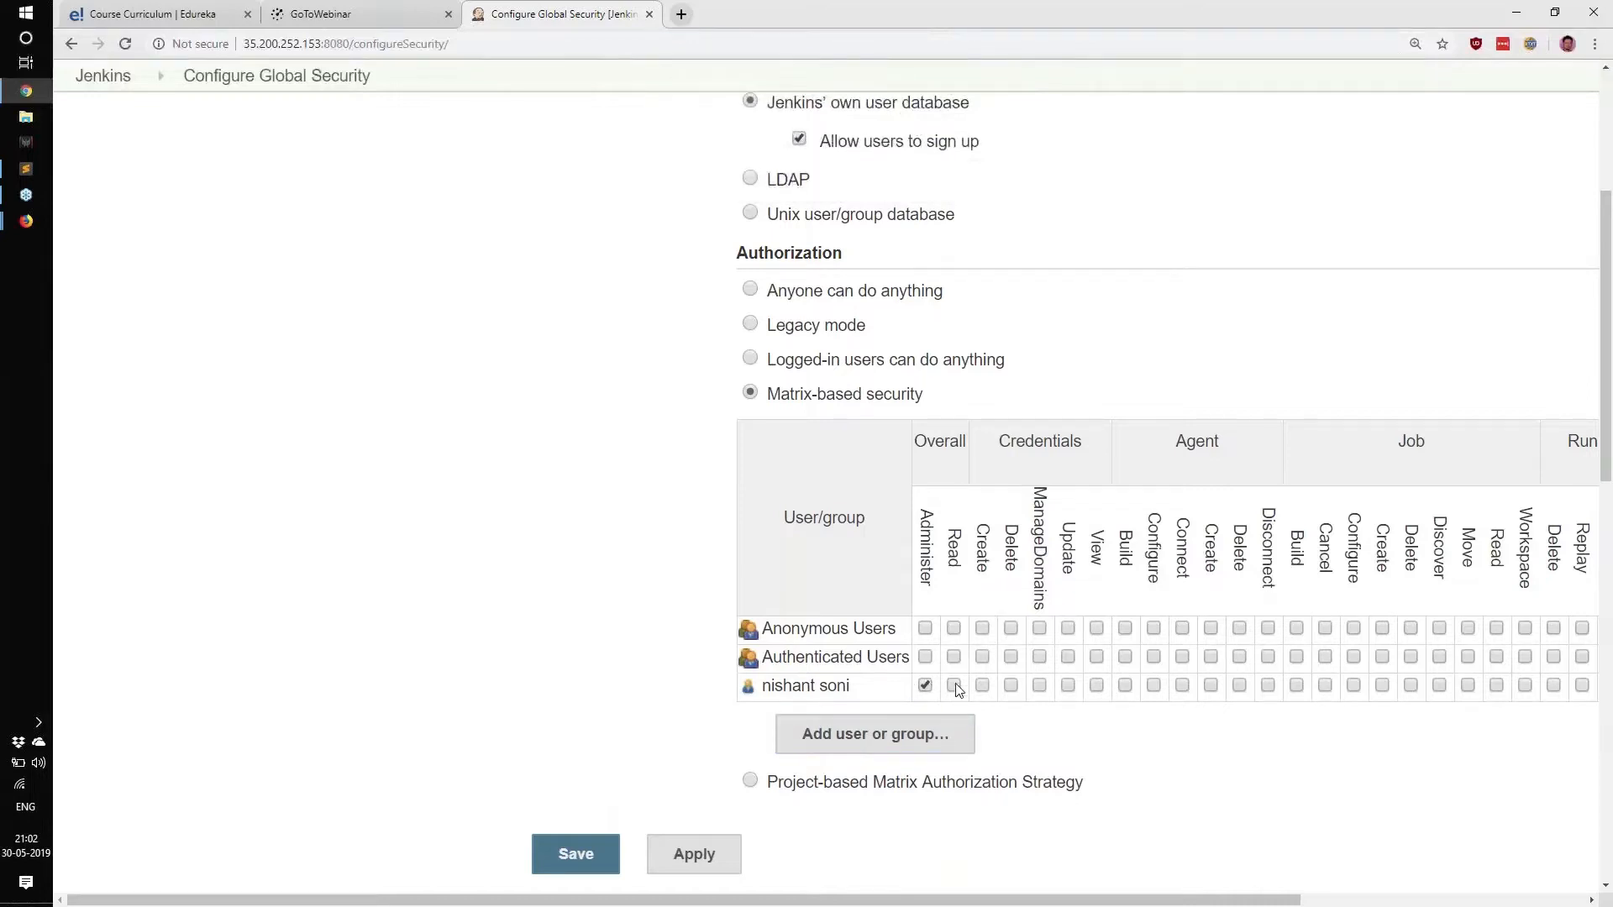
left_click(955, 686)
left_click(983, 687)
left_click(1012, 686)
left_click(926, 685)
left_click(954, 686)
left_click(1011, 686)
left_click(983, 687)
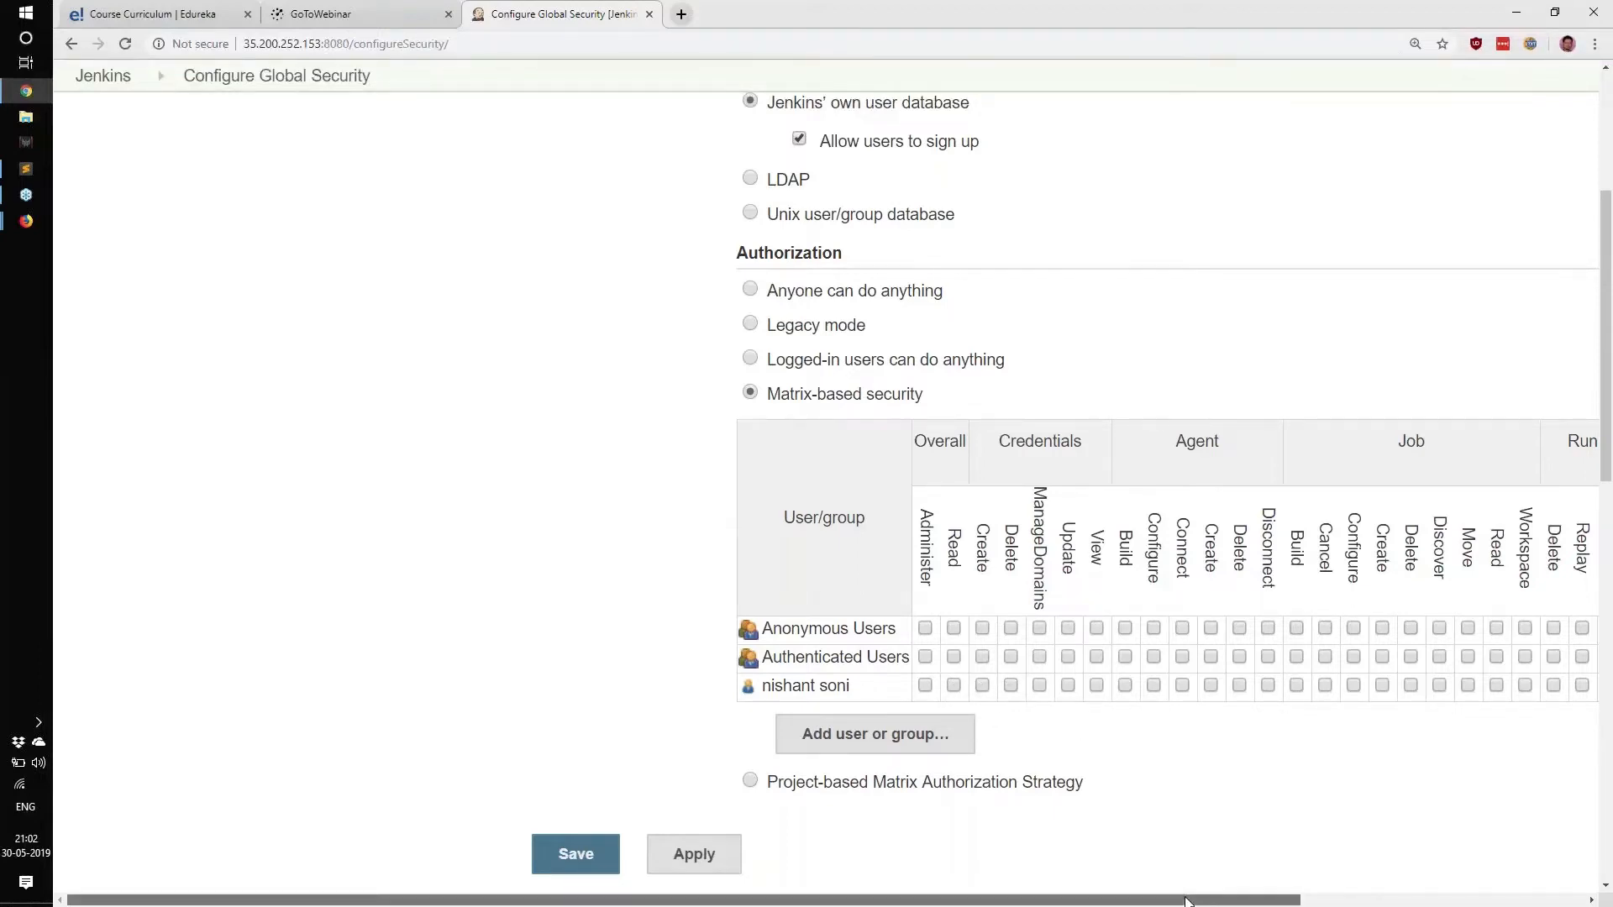
Scroll right and grant the new user Job Read and Job Discover.
left_click_drag(1185, 902, 1452, 901)
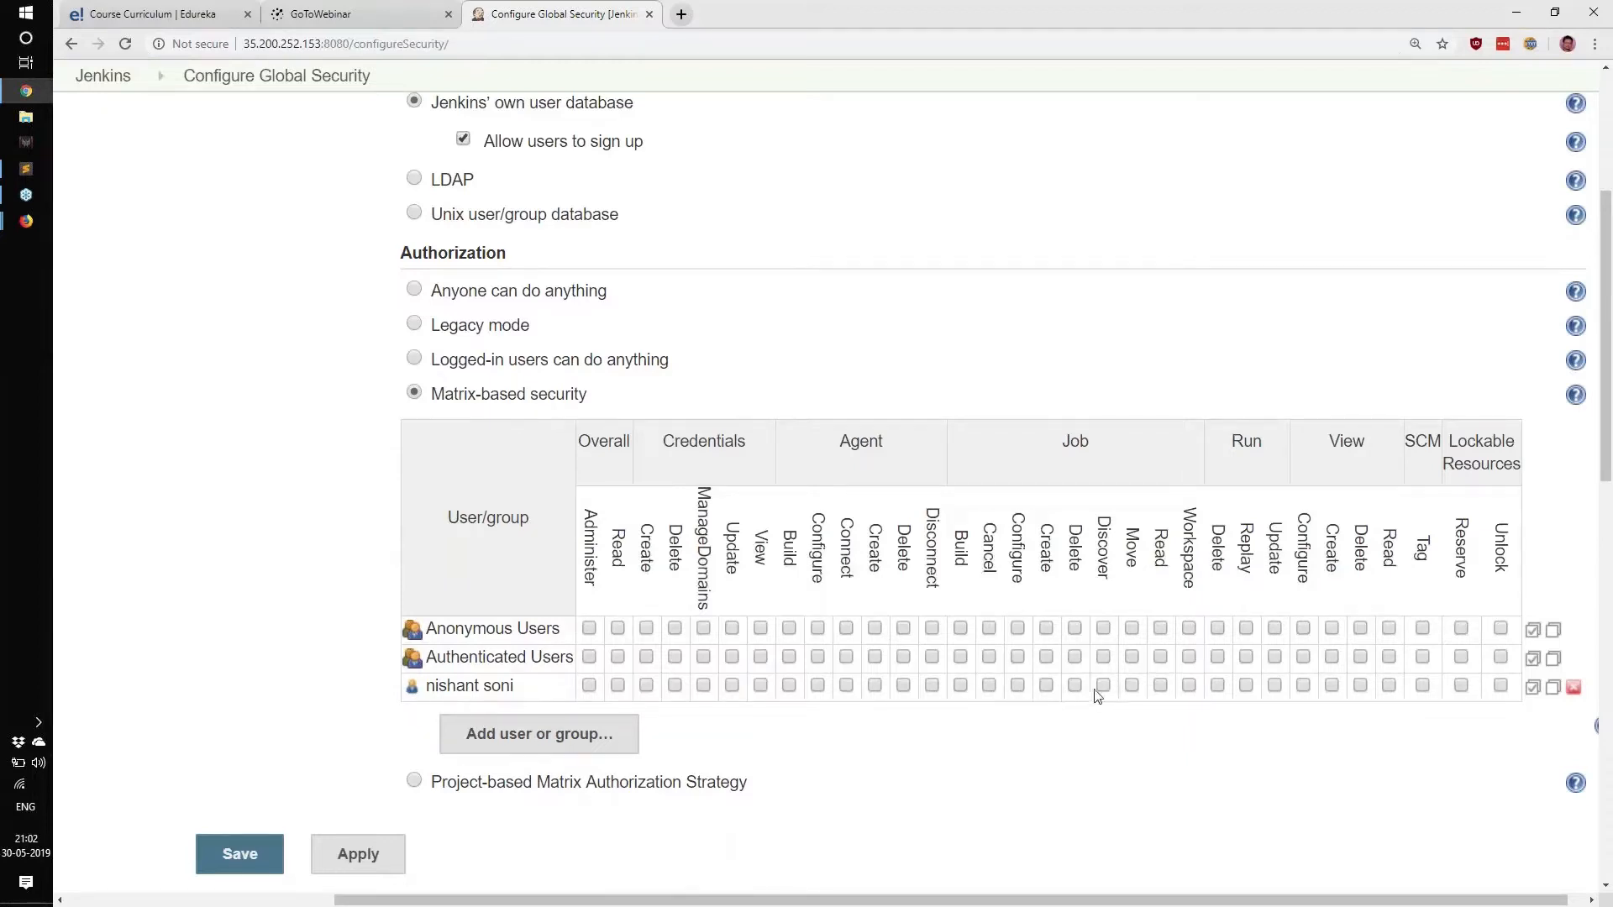
left_click(1160, 685)
left_click(1103, 688)
Add user 'admin' to the security matrix with Overall/Administer, save, and return to Firefox.
left_click(511, 734)
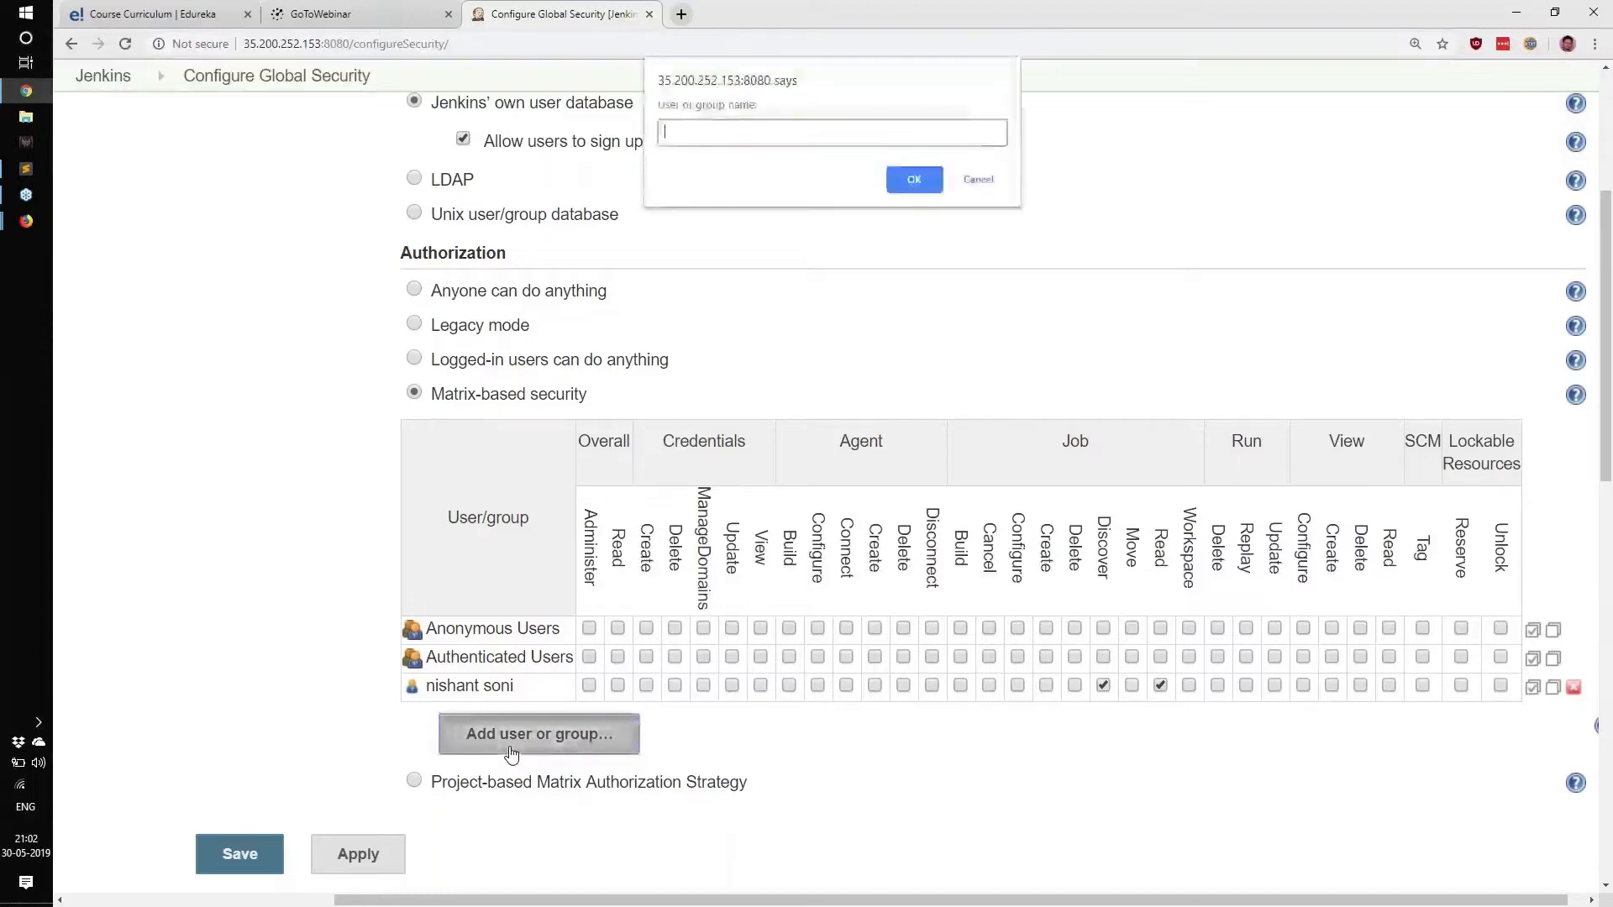
type("admin")
key("Return")
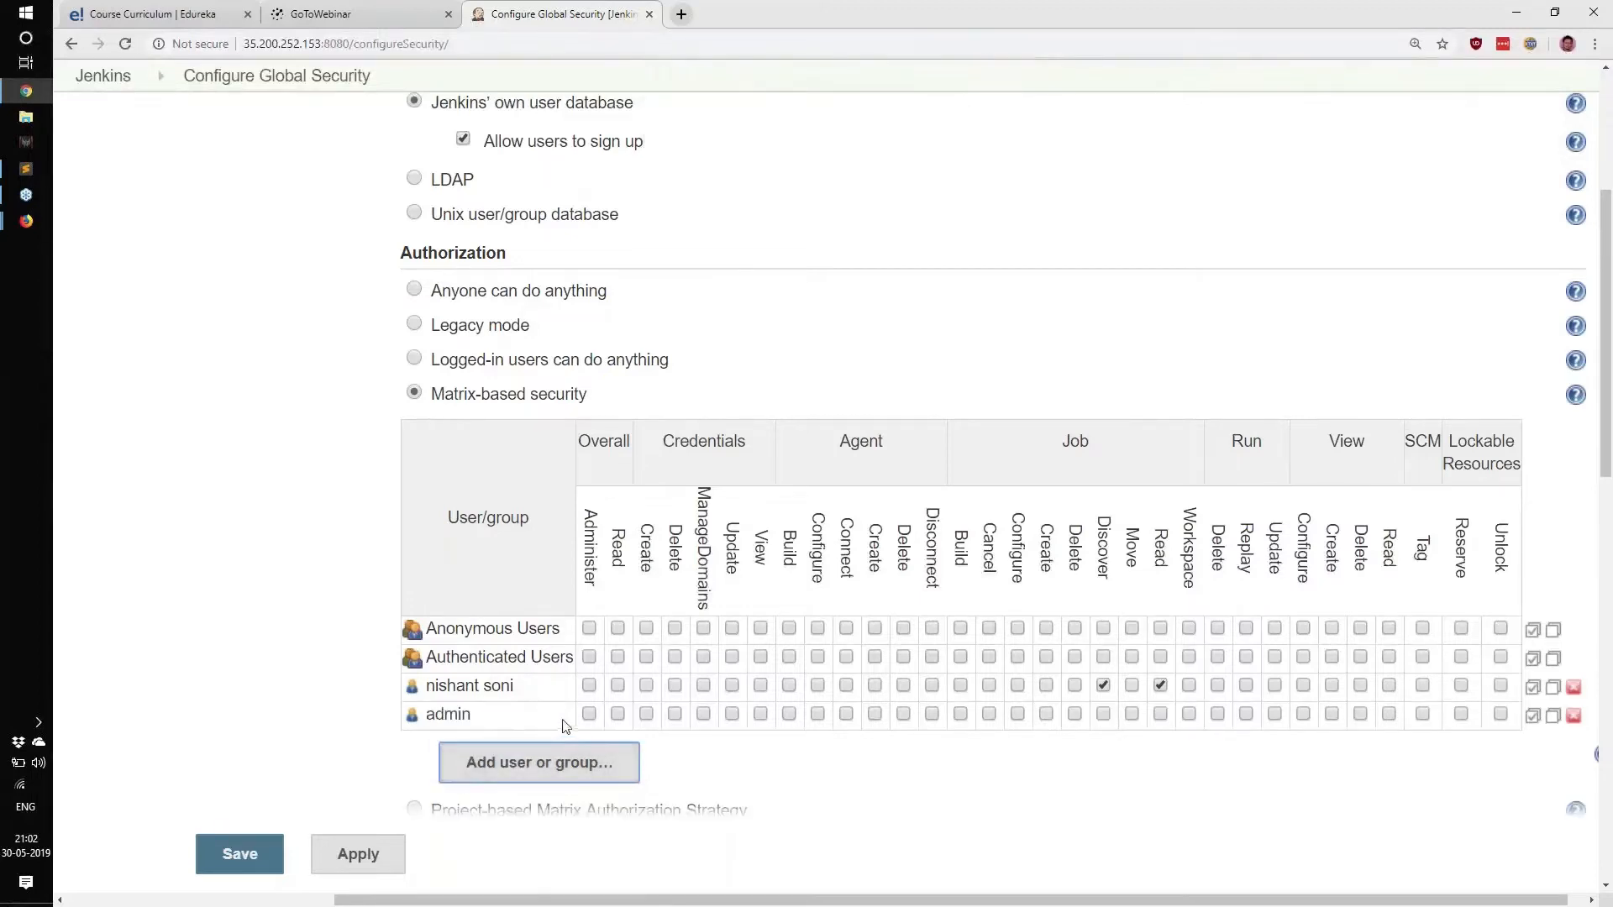
left_click(589, 713)
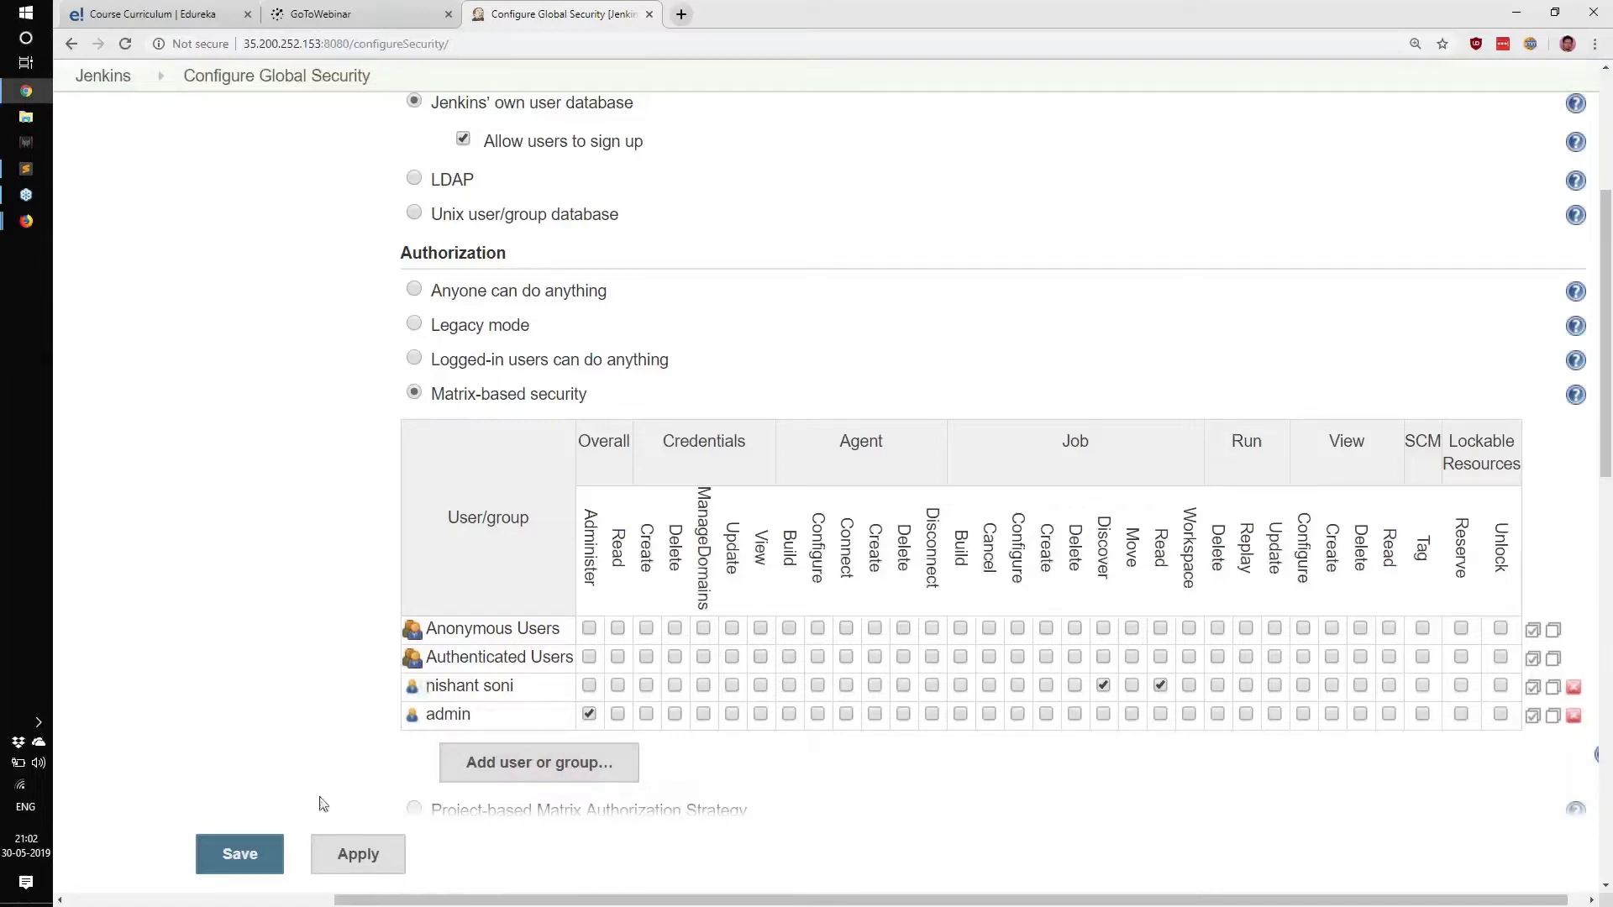
left_click(247, 856)
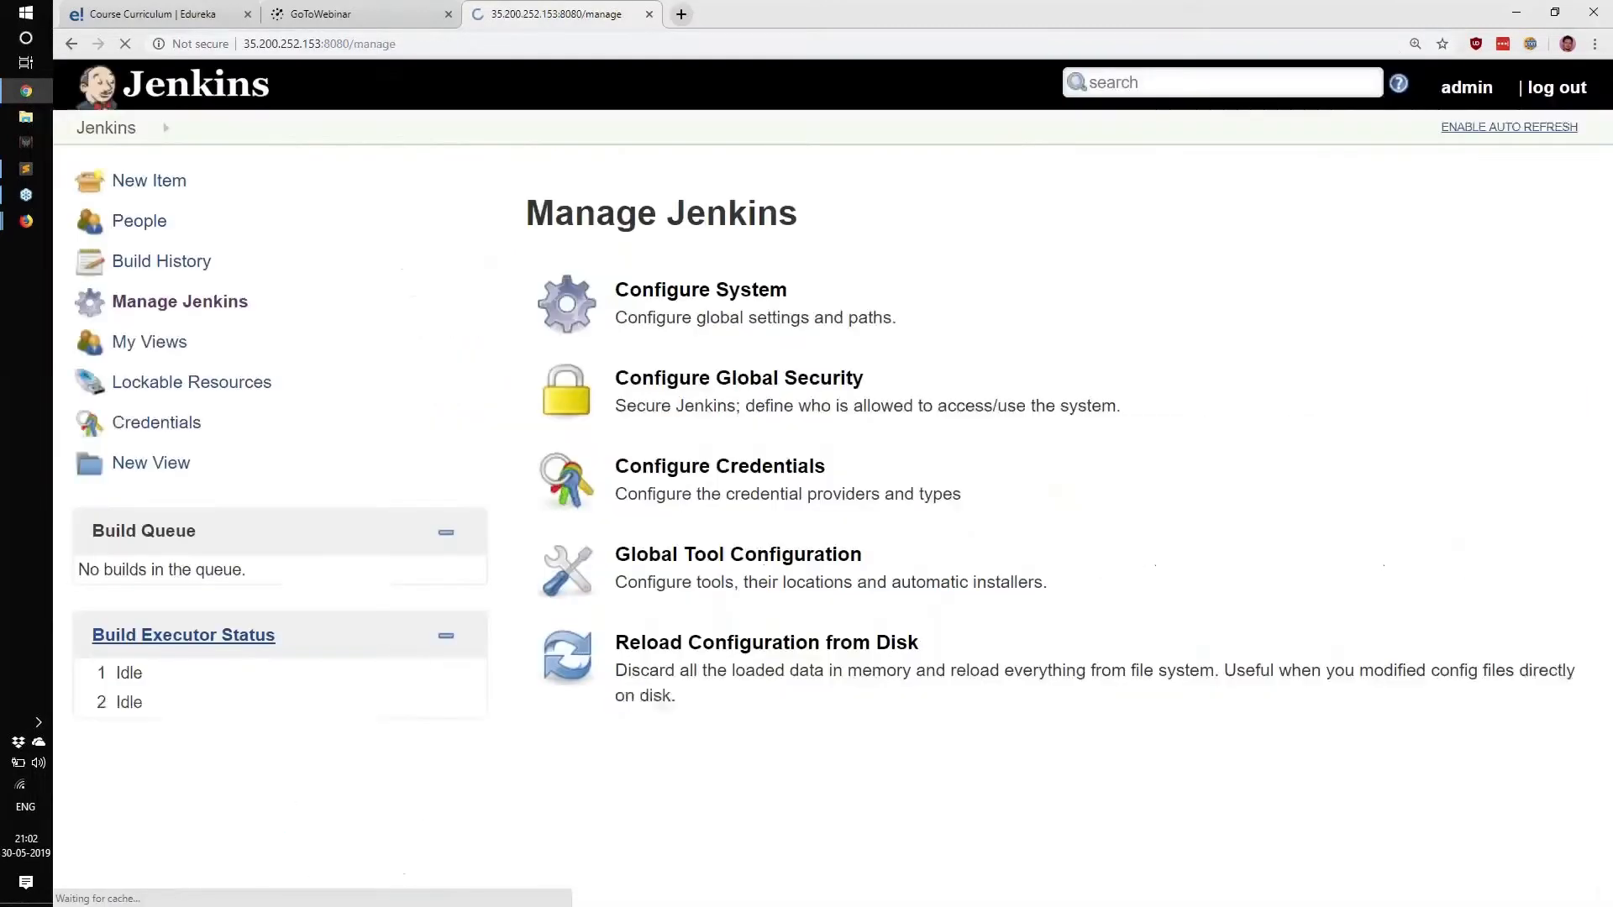
key("alt+Tab")
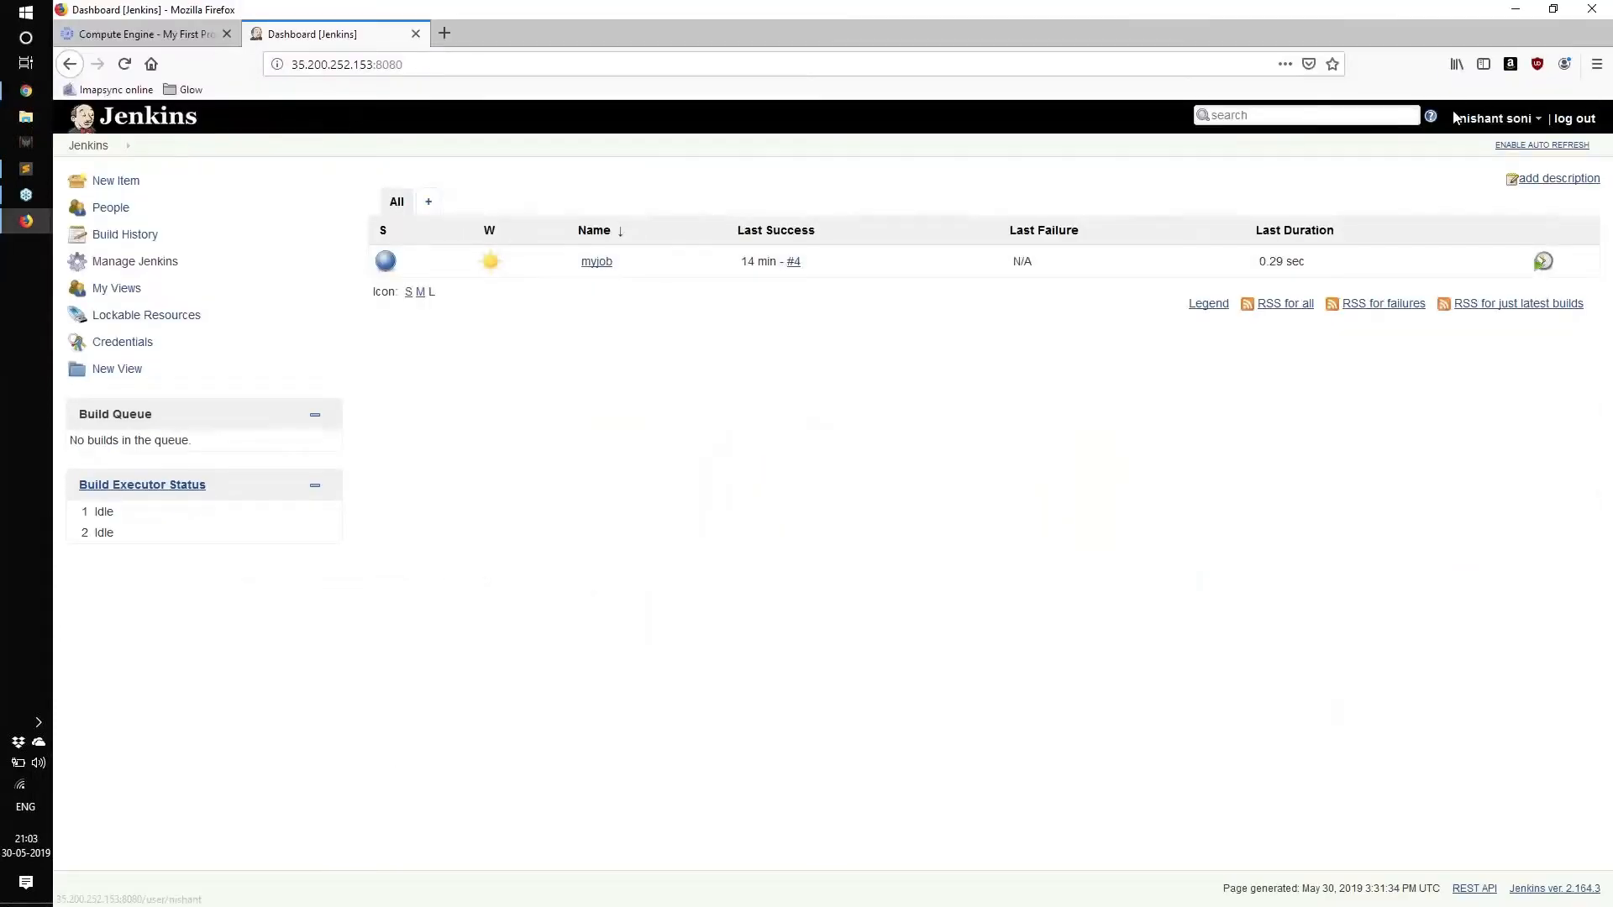
Reload the new user's dashboard and highlight the Access Denied message about missing Overall/Read.
left_click(124, 64)
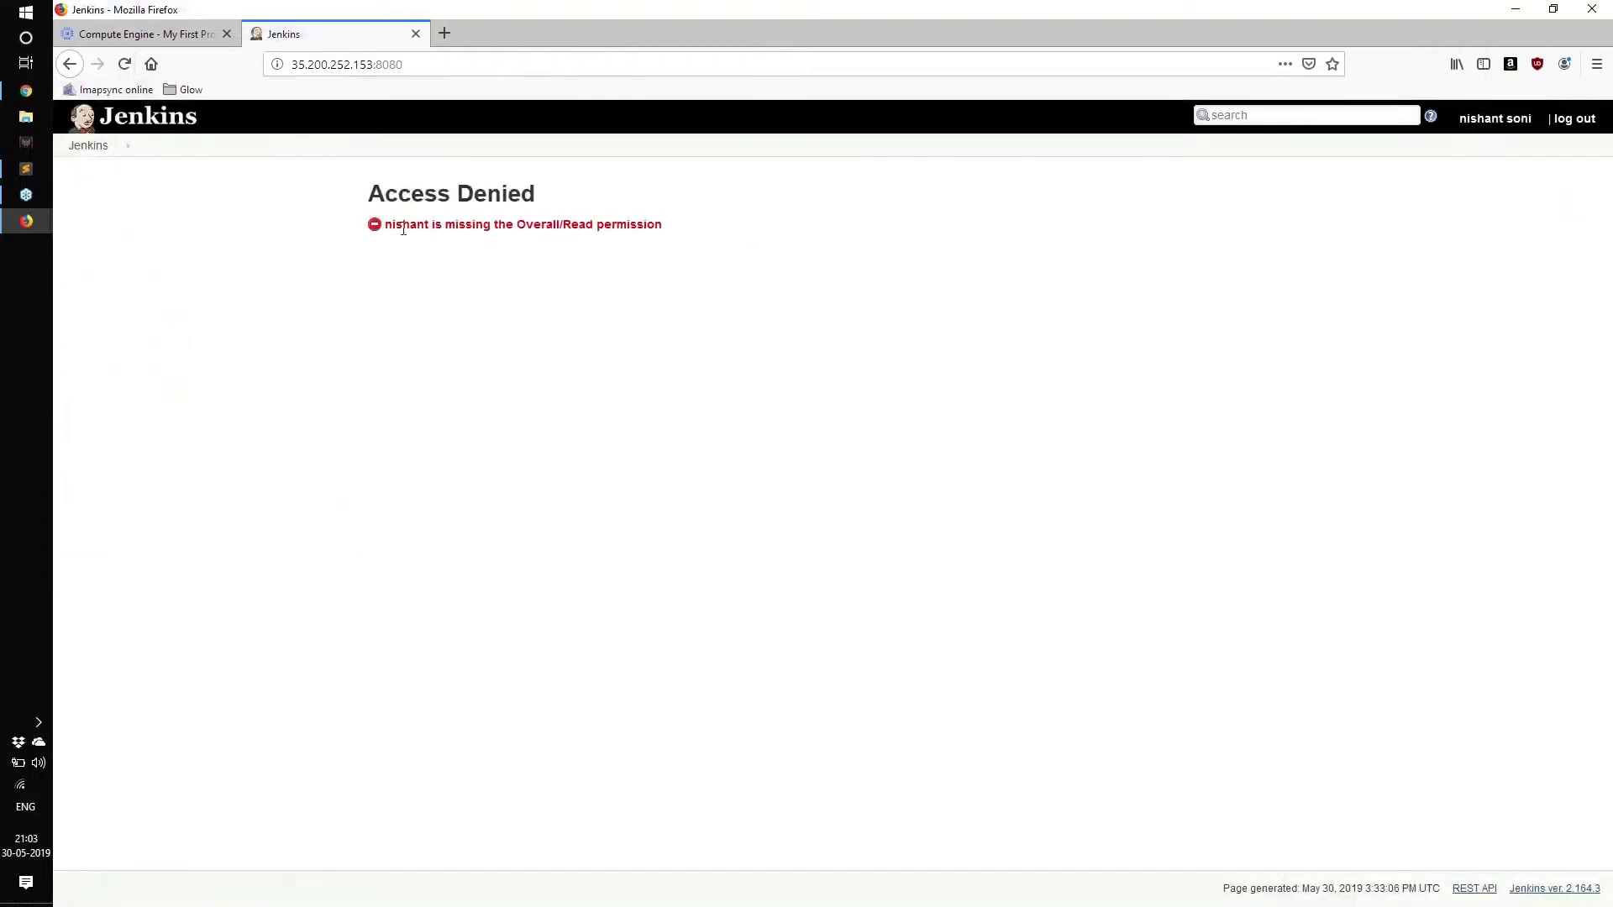
left_click_drag(395, 225, 745, 237)
left_click(742, 240)
left_click_drag(419, 220, 662, 232)
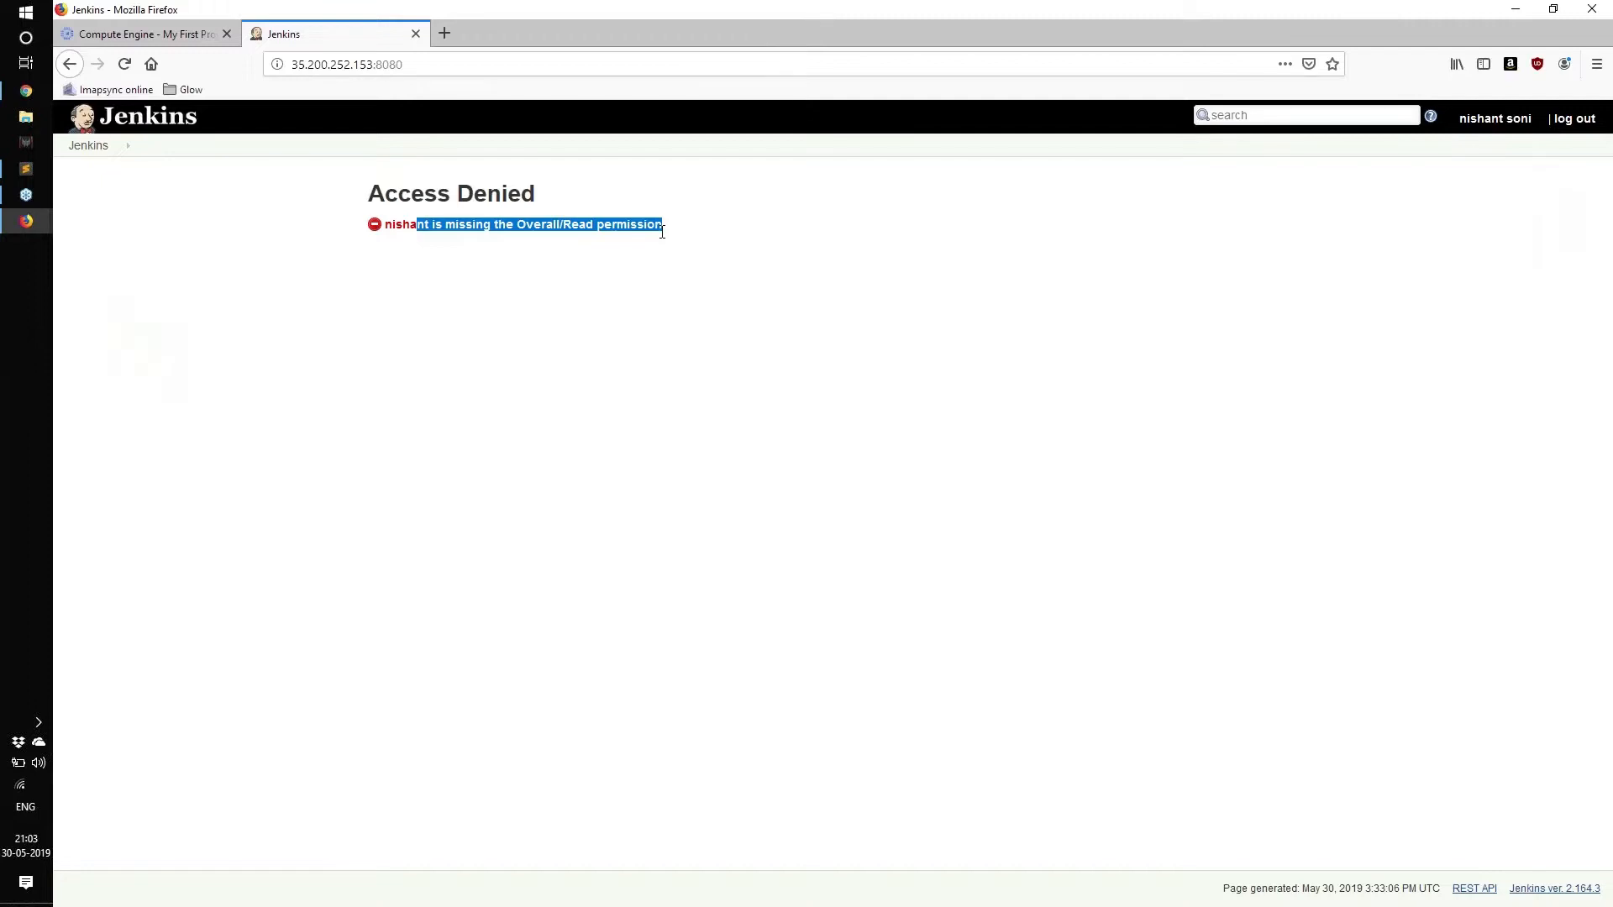
key("alt+Tab")
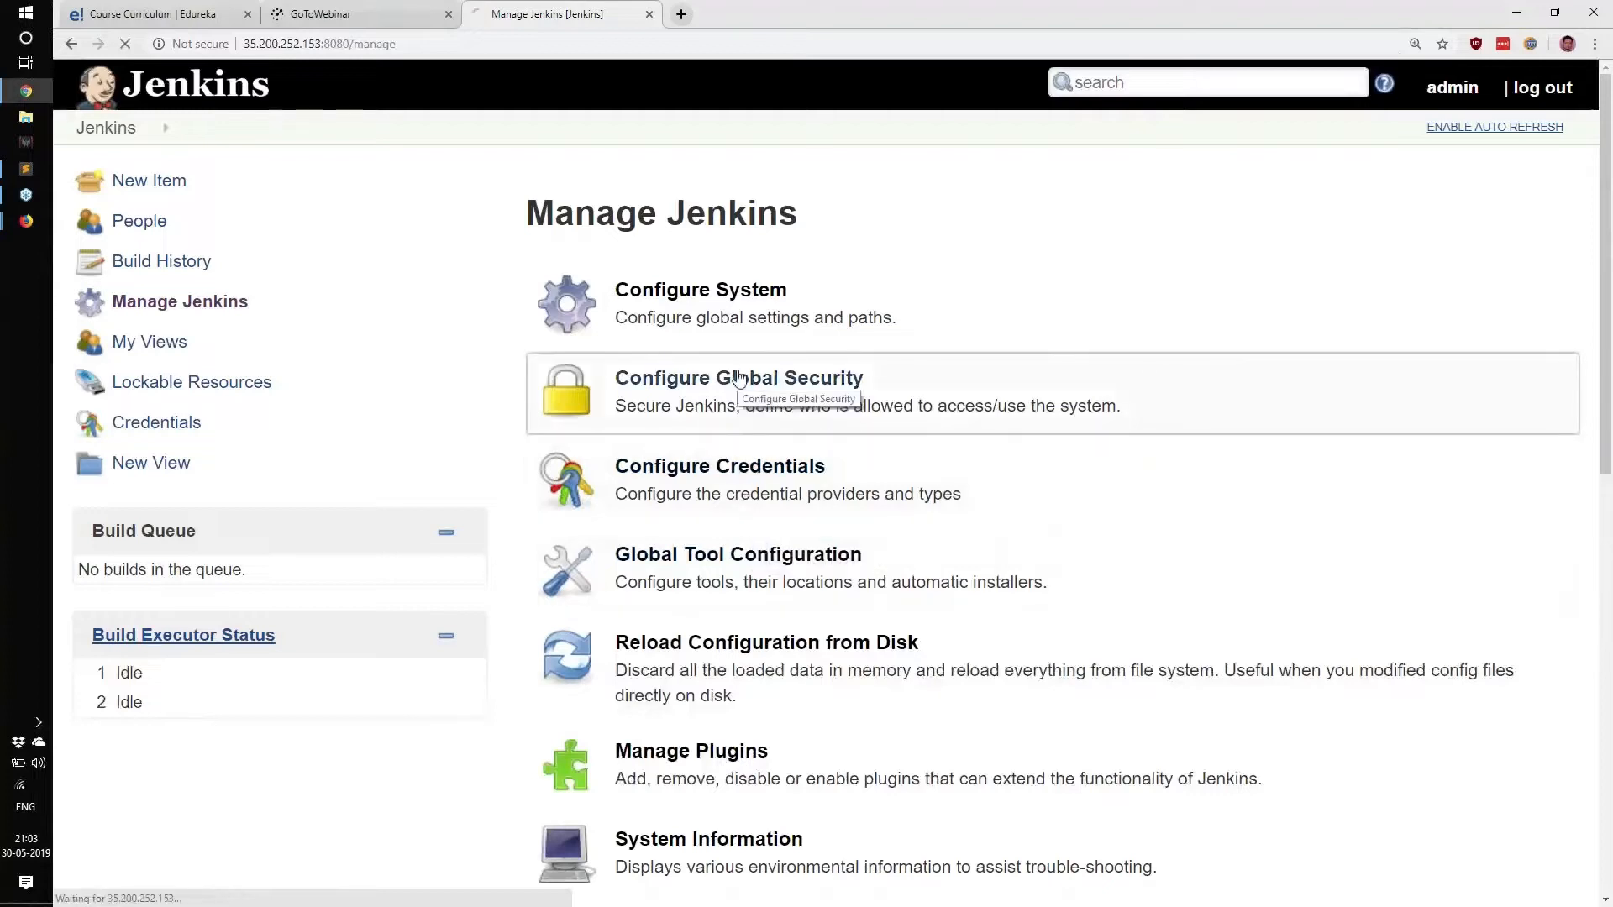
Grant the new user Overall/Read in Configure Global Security and save the matrix.
left_click(767, 405)
scroll(864, 548, "down", 10)
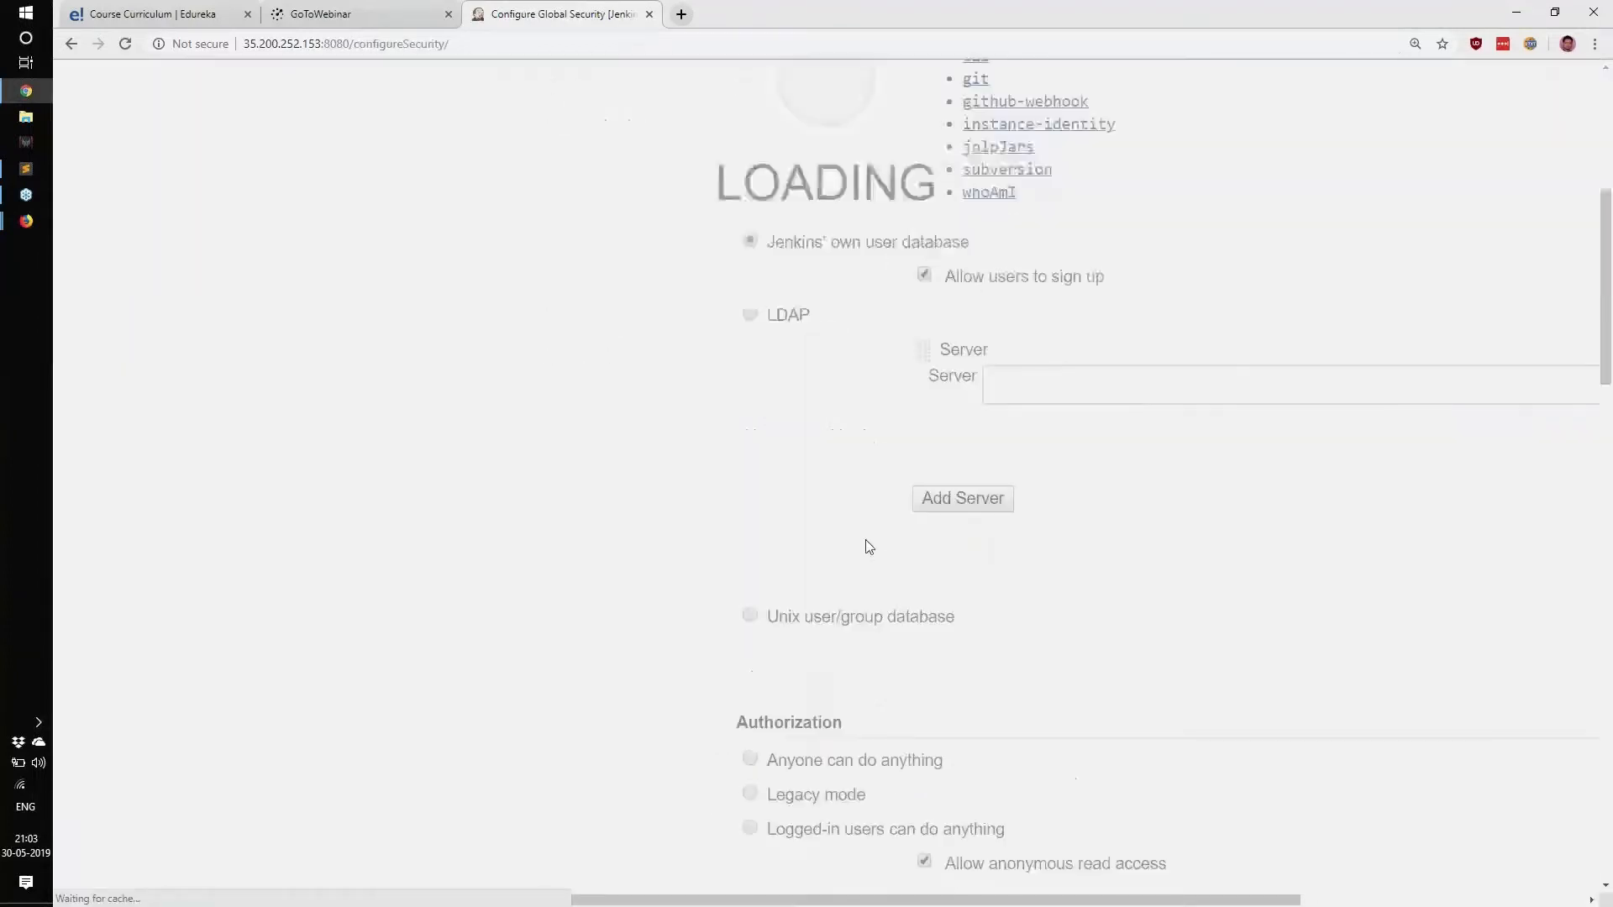
left_click(954, 546)
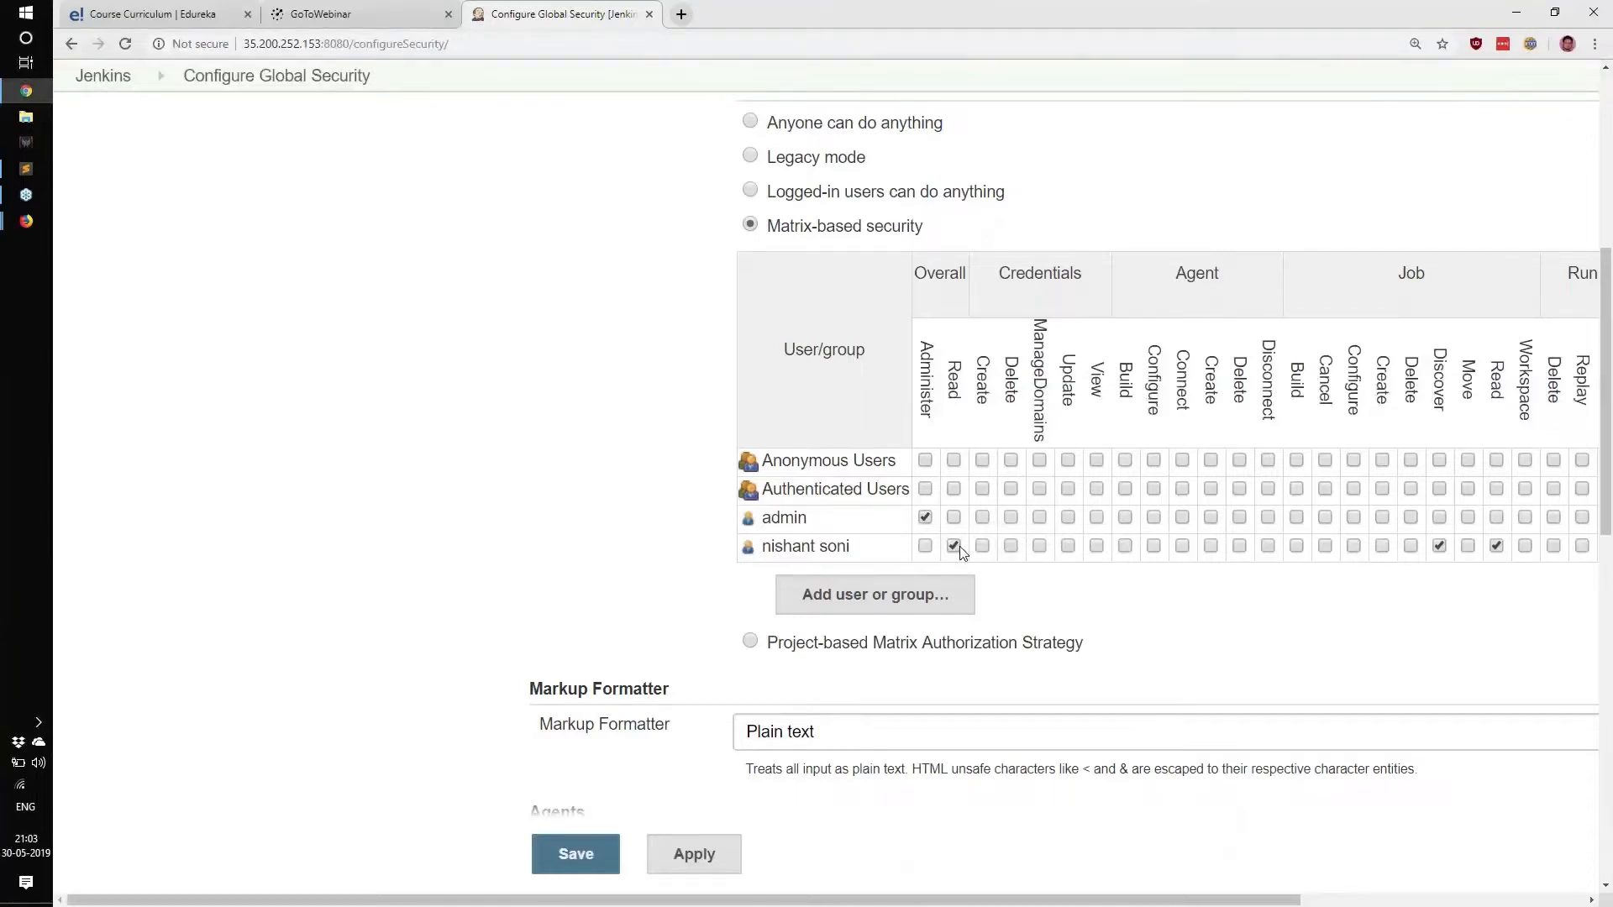
left_click(576, 854)
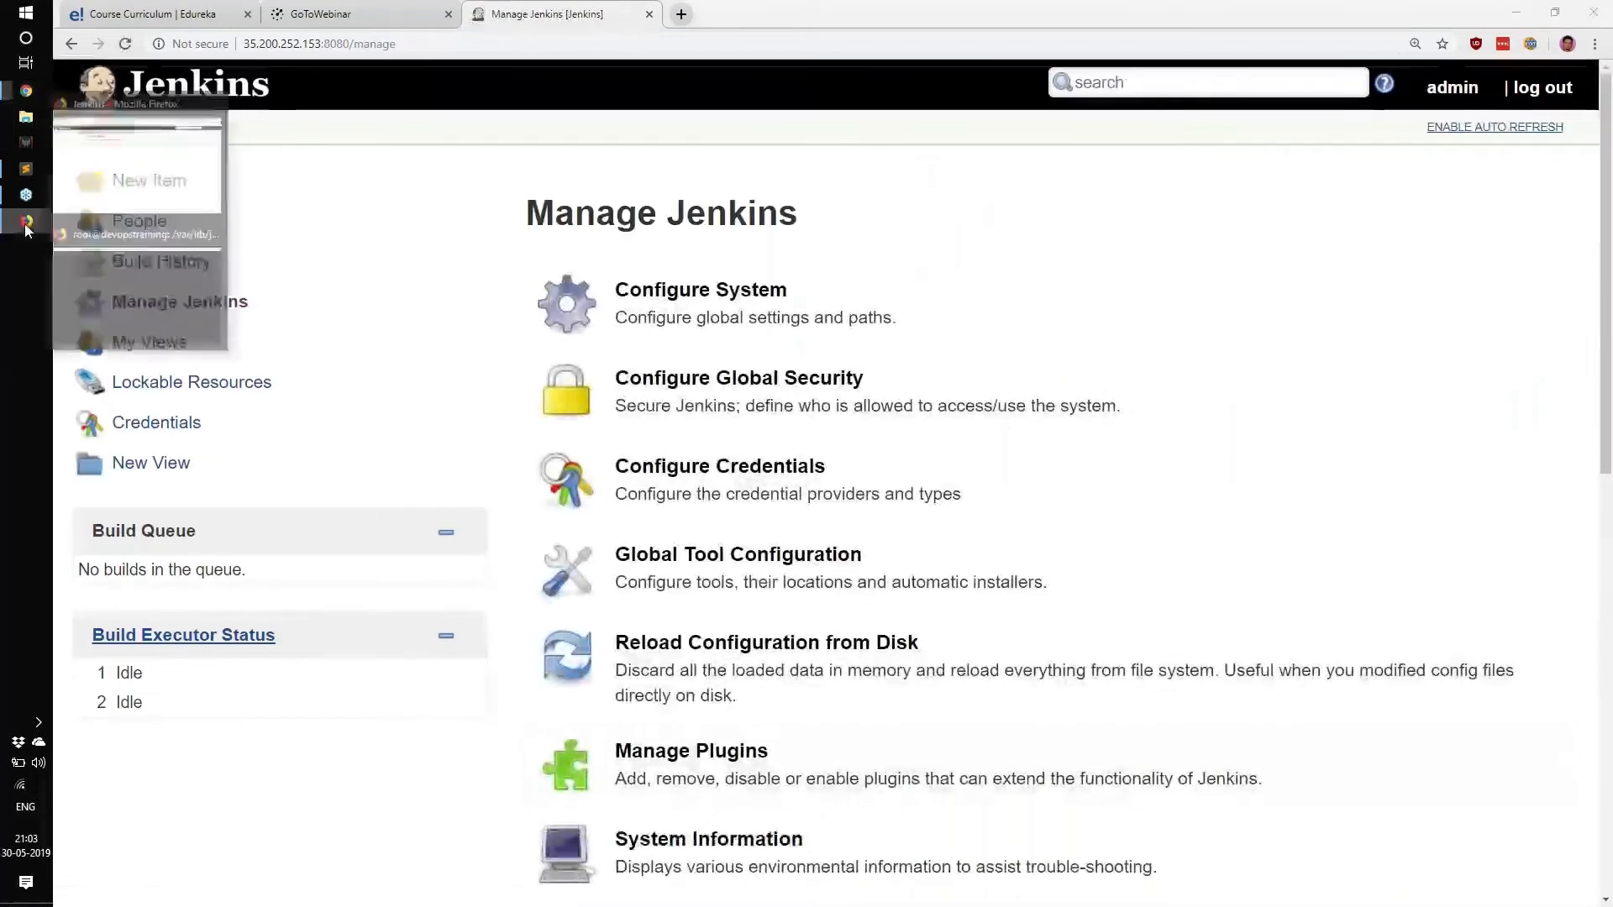
left_click(108, 191)
Reload the restricted user's dashboard and highlight the four links it can see, including People.
left_click(124, 64)
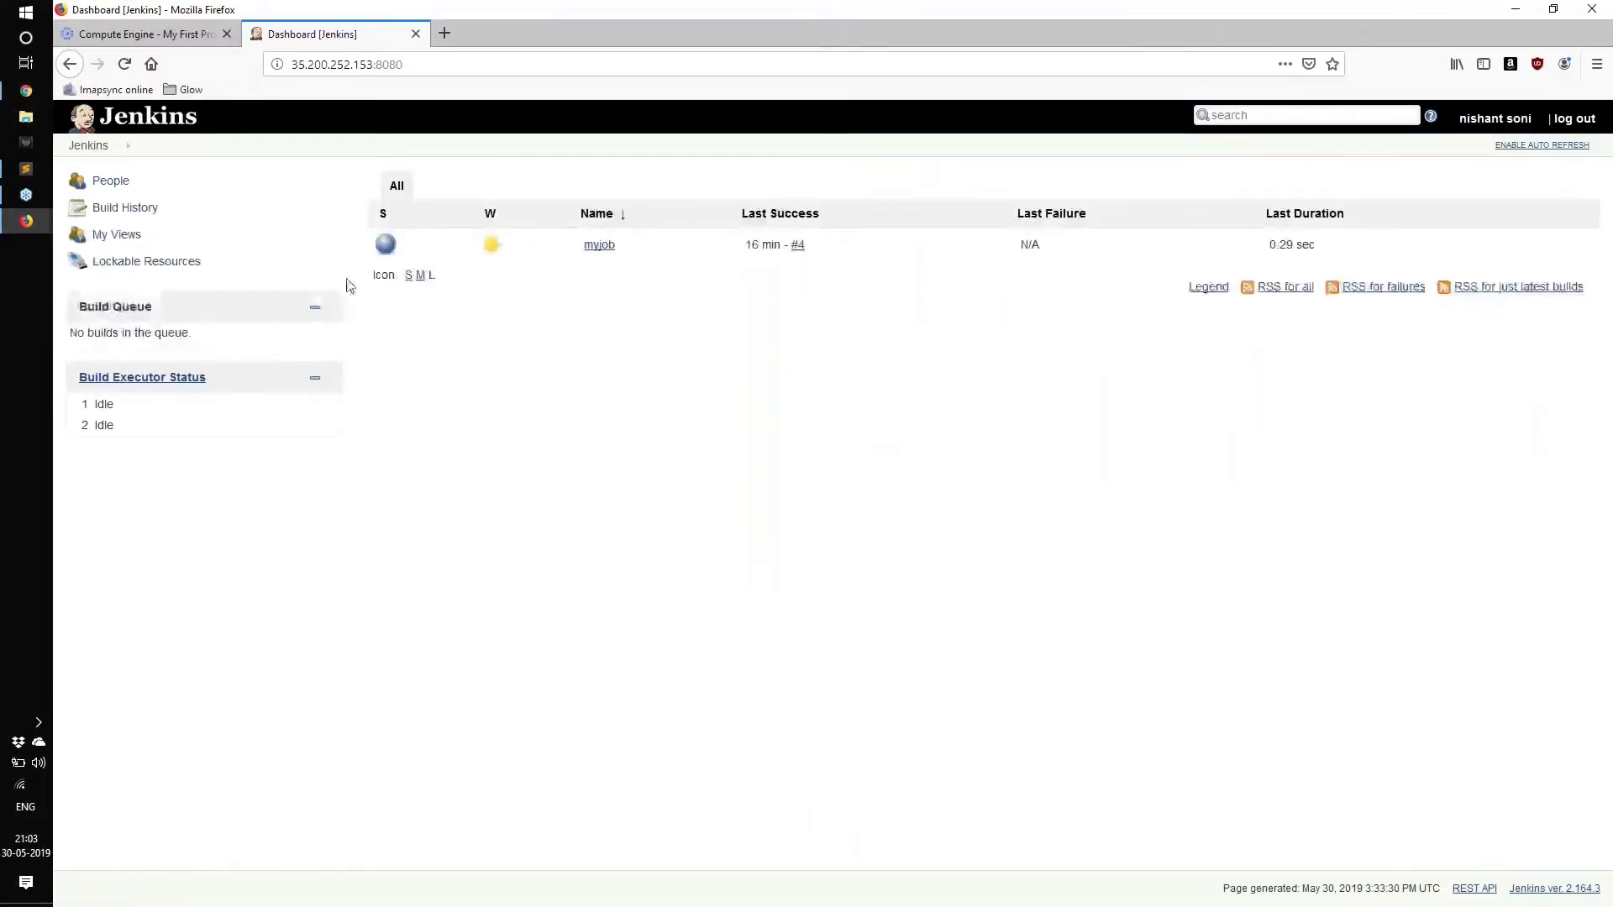
key("ctrl+plus")
key("ctrl+plus")
key("ctrl+plus")
key("ctrl+plus")
key("ctrl+plus")
key("ctrl+plus")
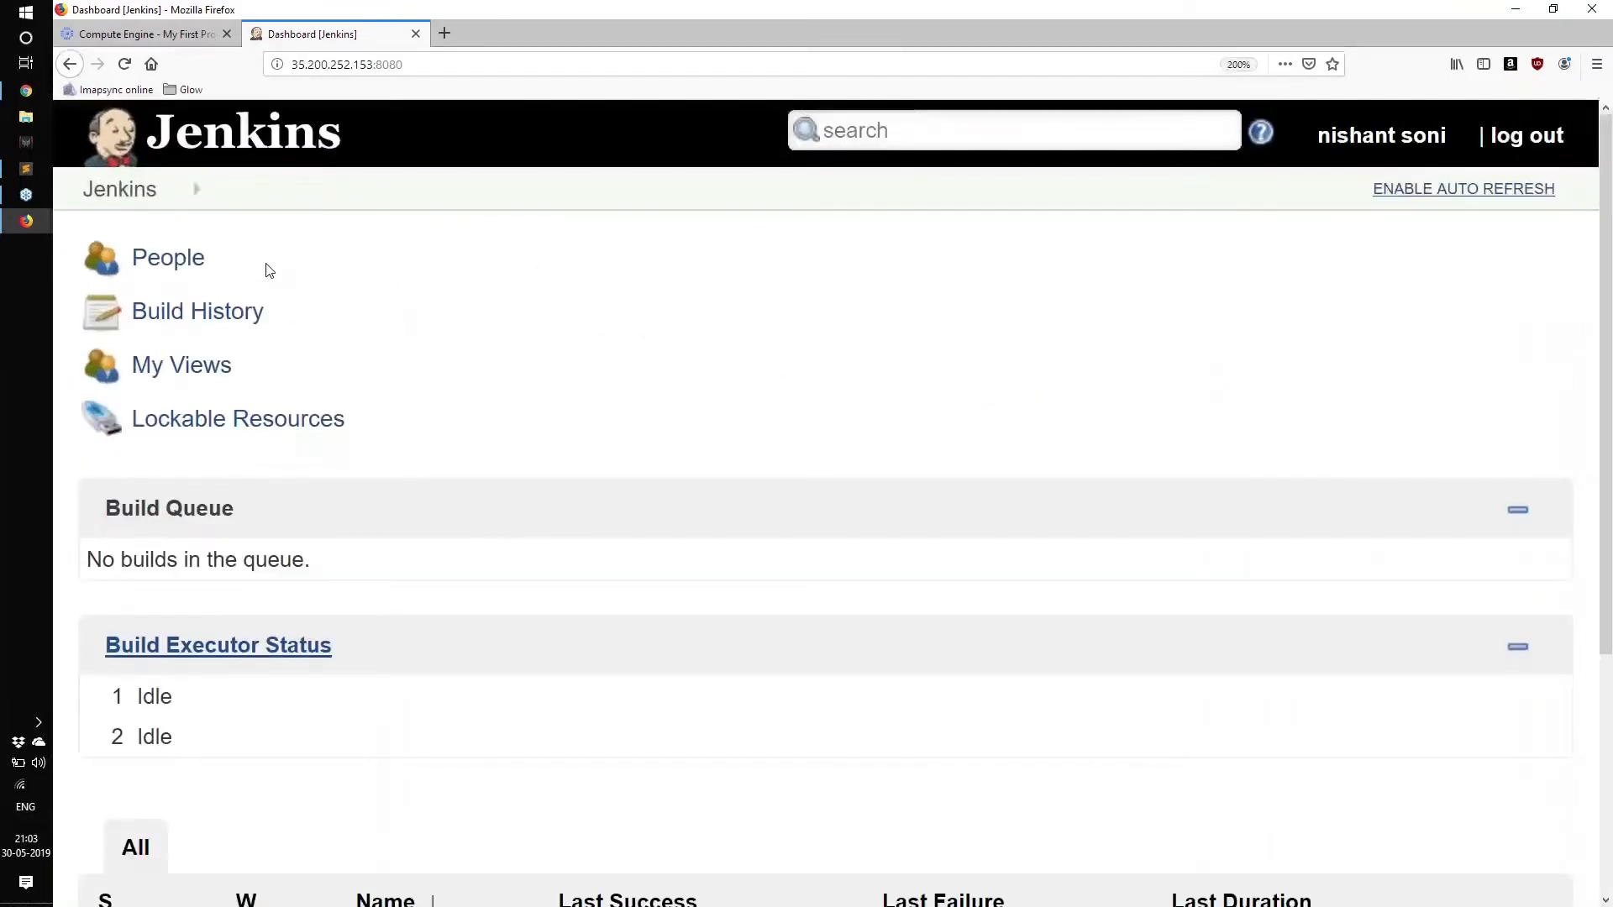
key("ctrl+minus")
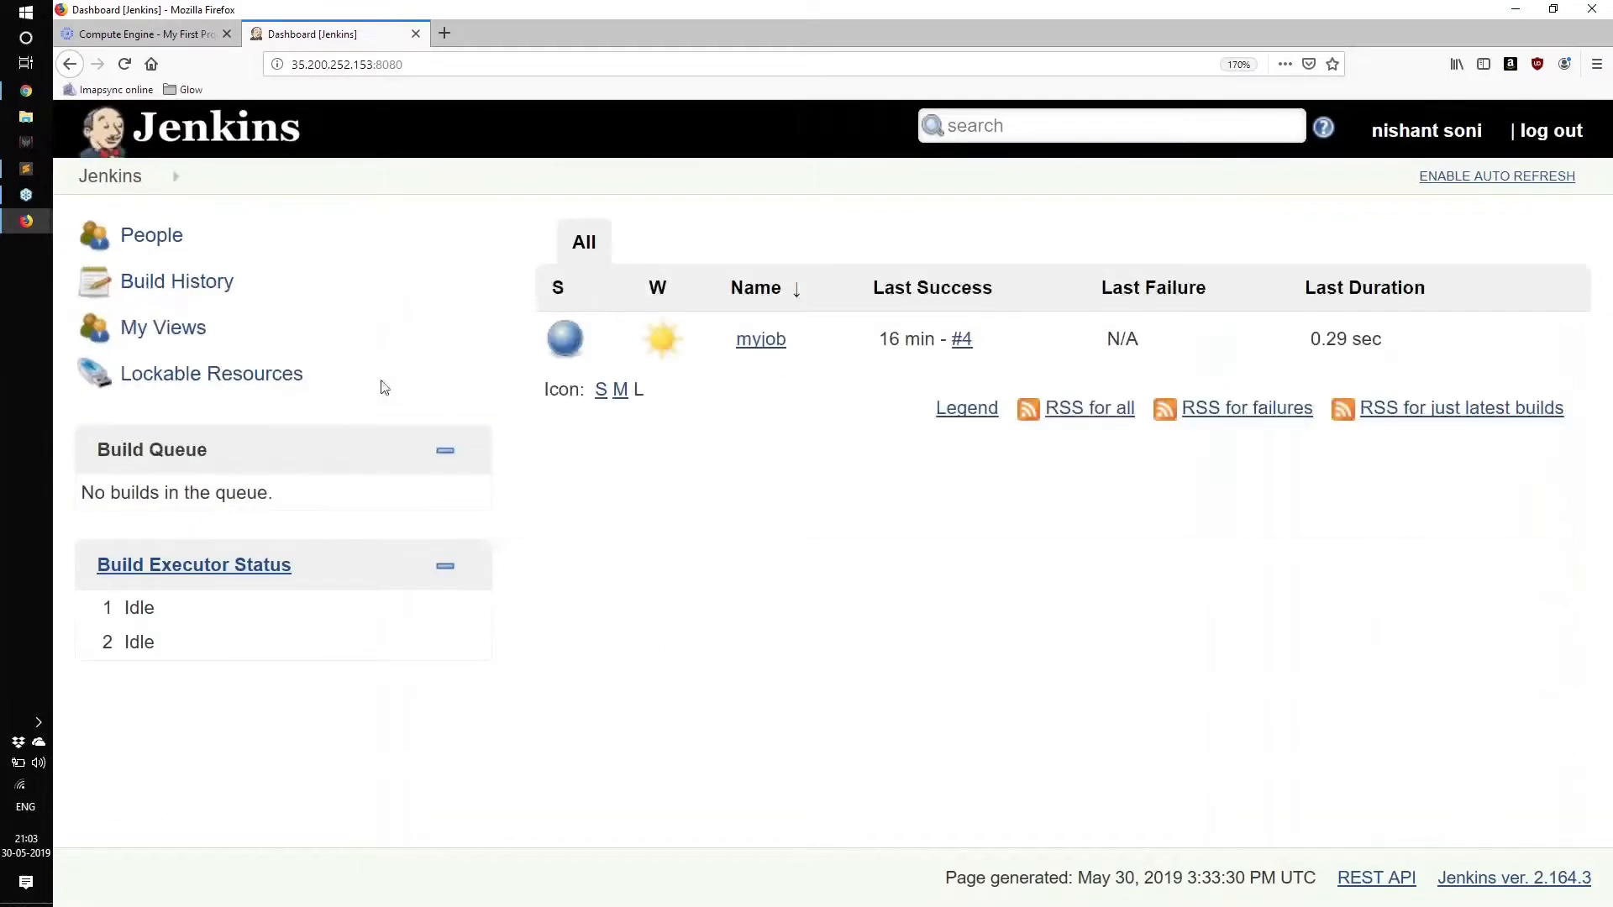
left_click_drag(384, 386, 77, 257)
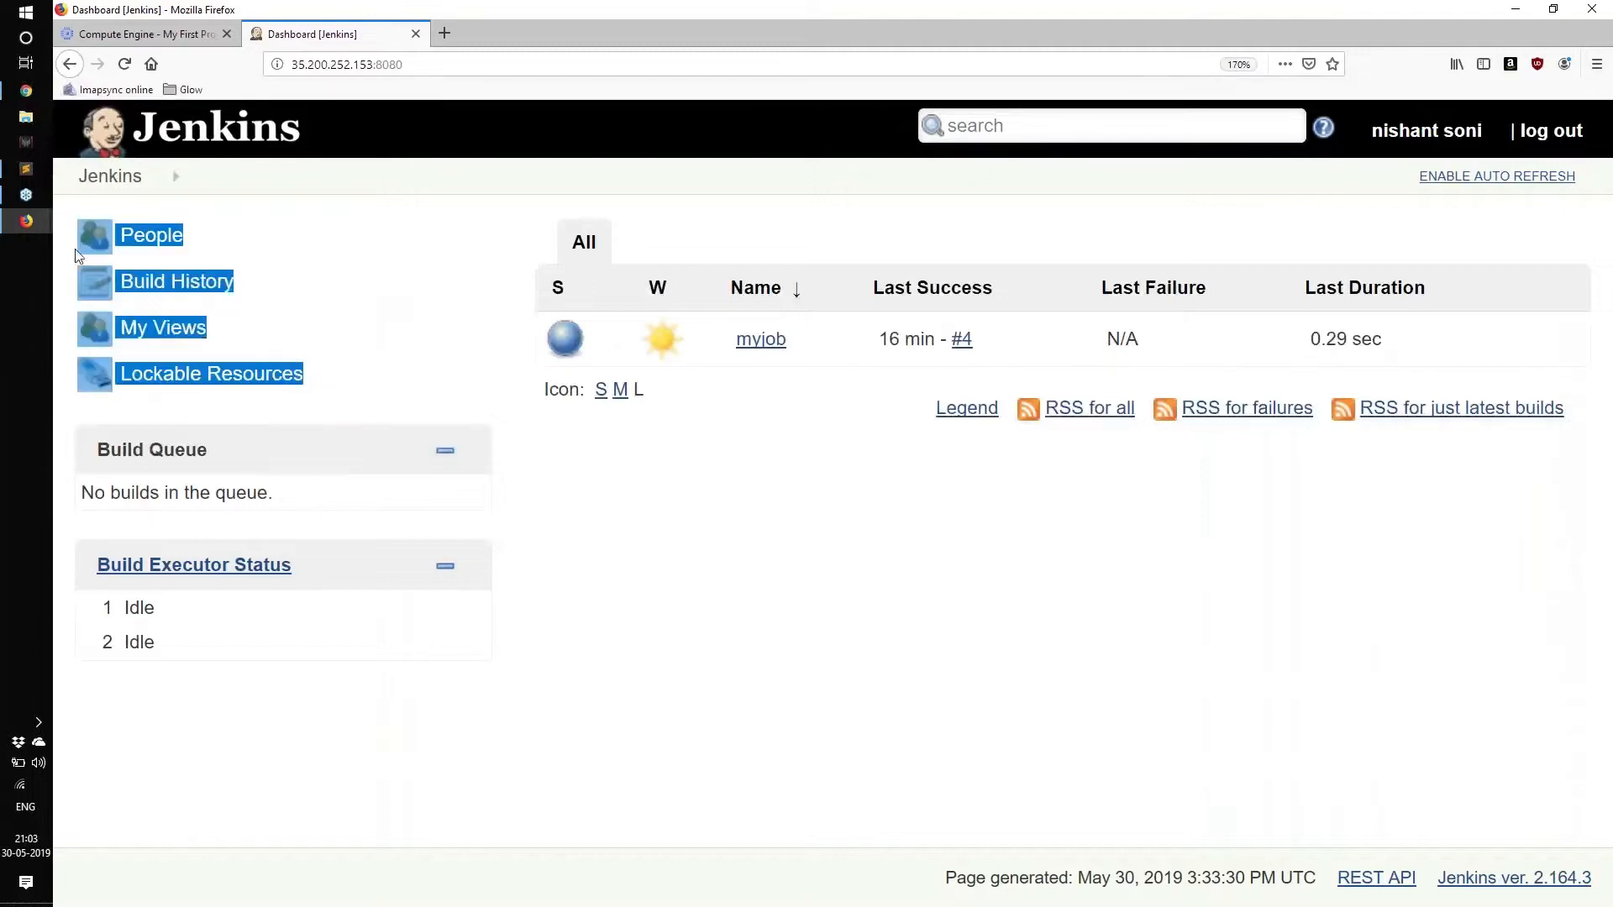
left_click(721, 458)
left_click_drag(315, 385, 92, 252)
left_click(720, 491)
left_click_drag(215, 238, 126, 245)
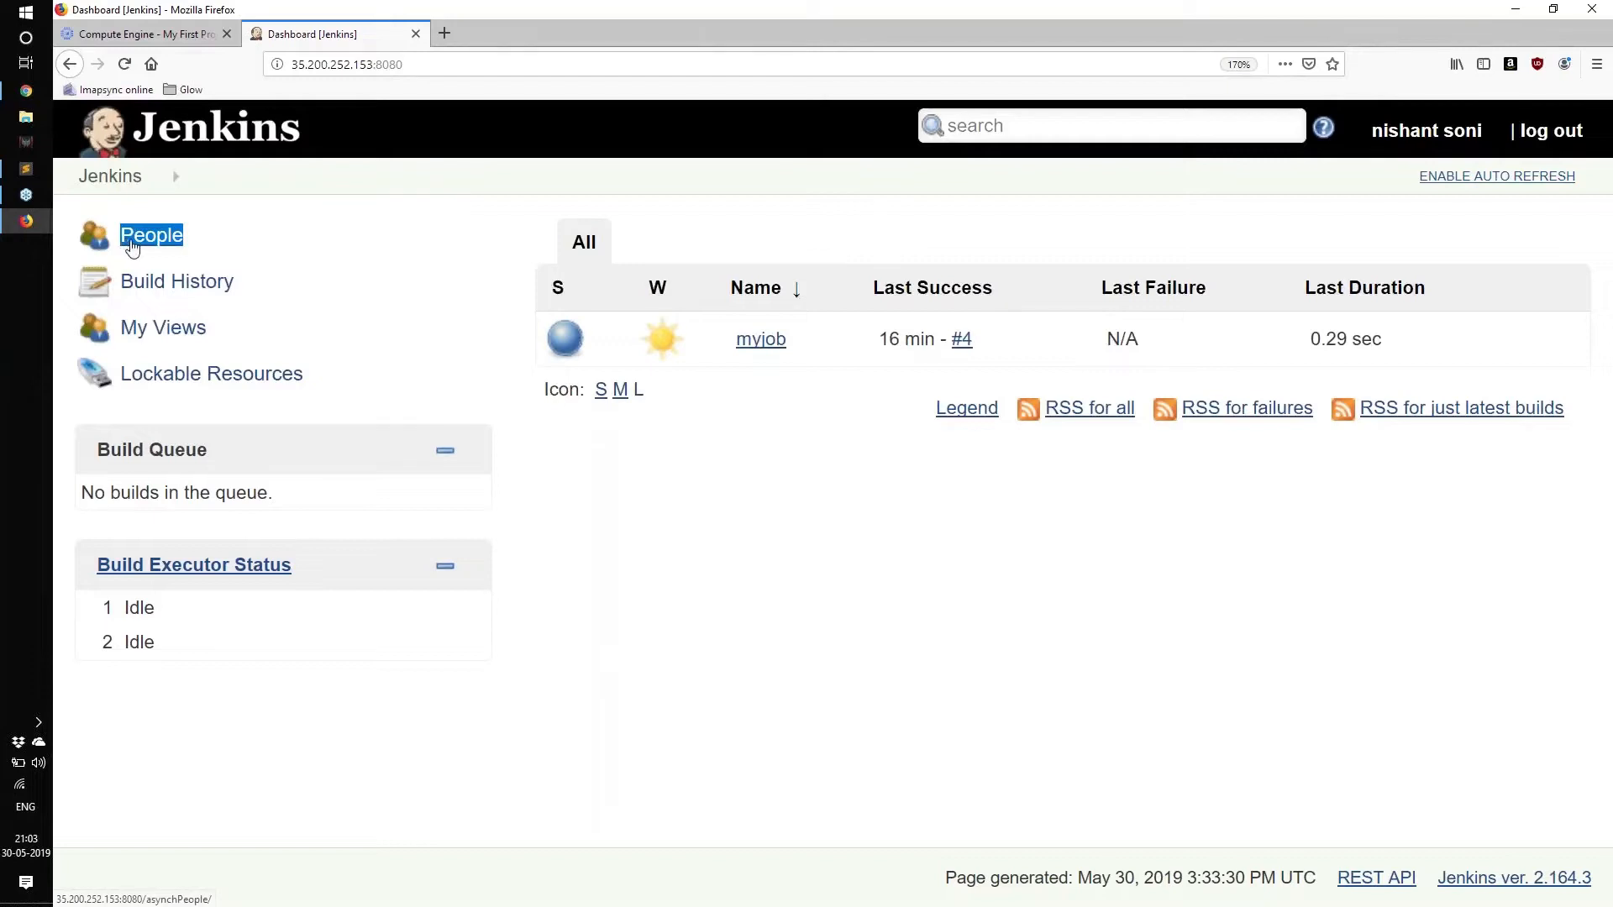
left_click(682, 469)
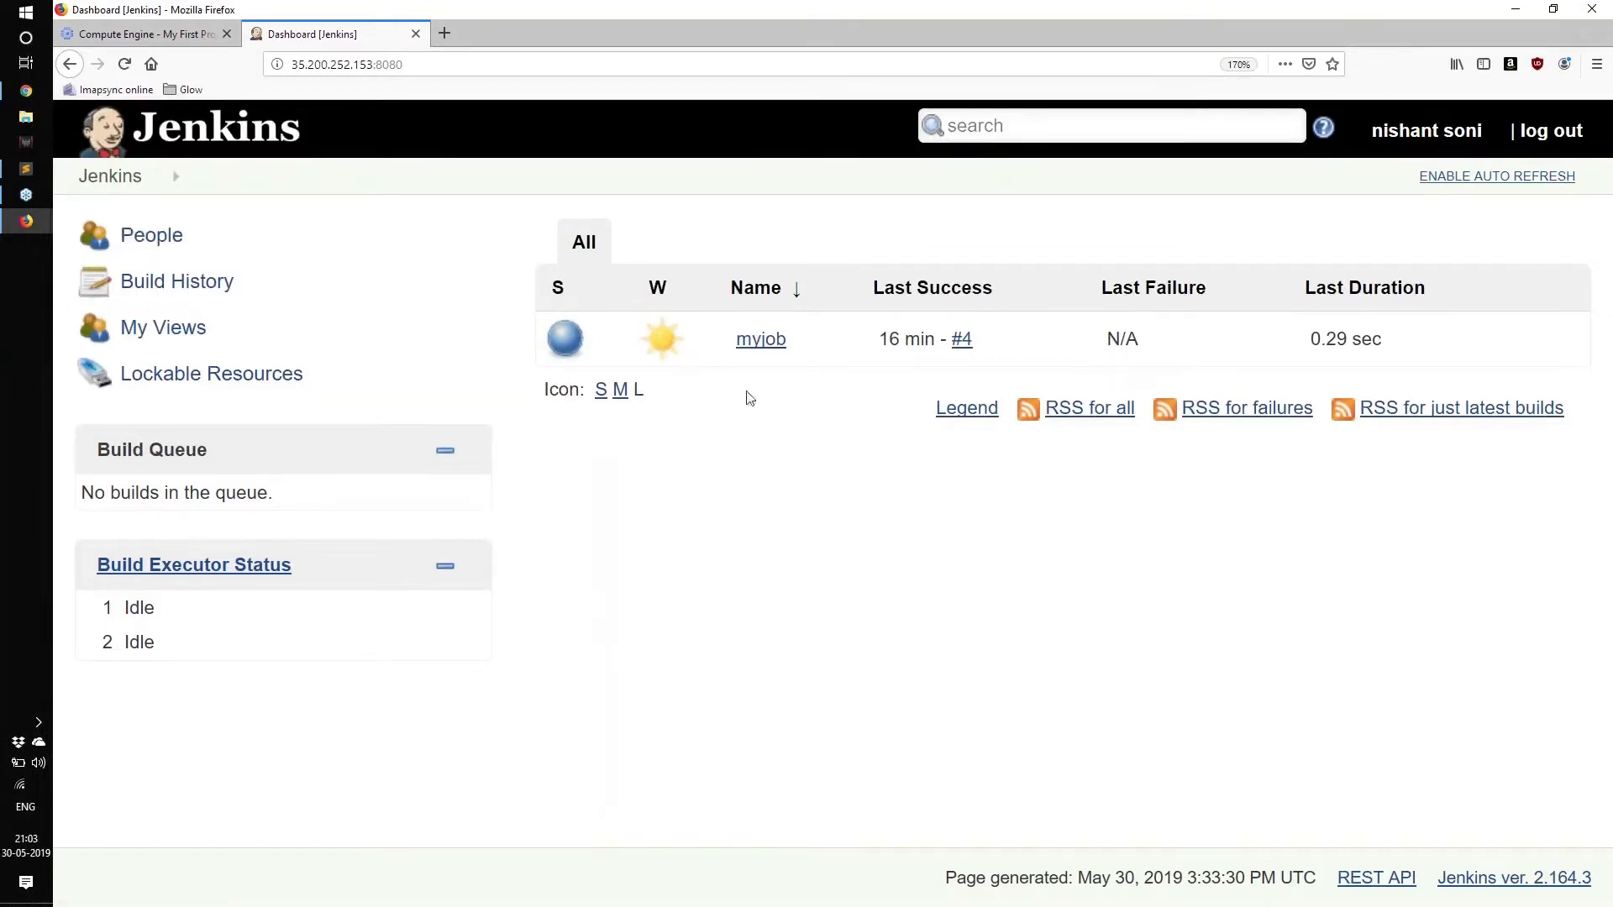
Open myjob, view build #4's console output, and go back to the project page.
left_click(761, 339)
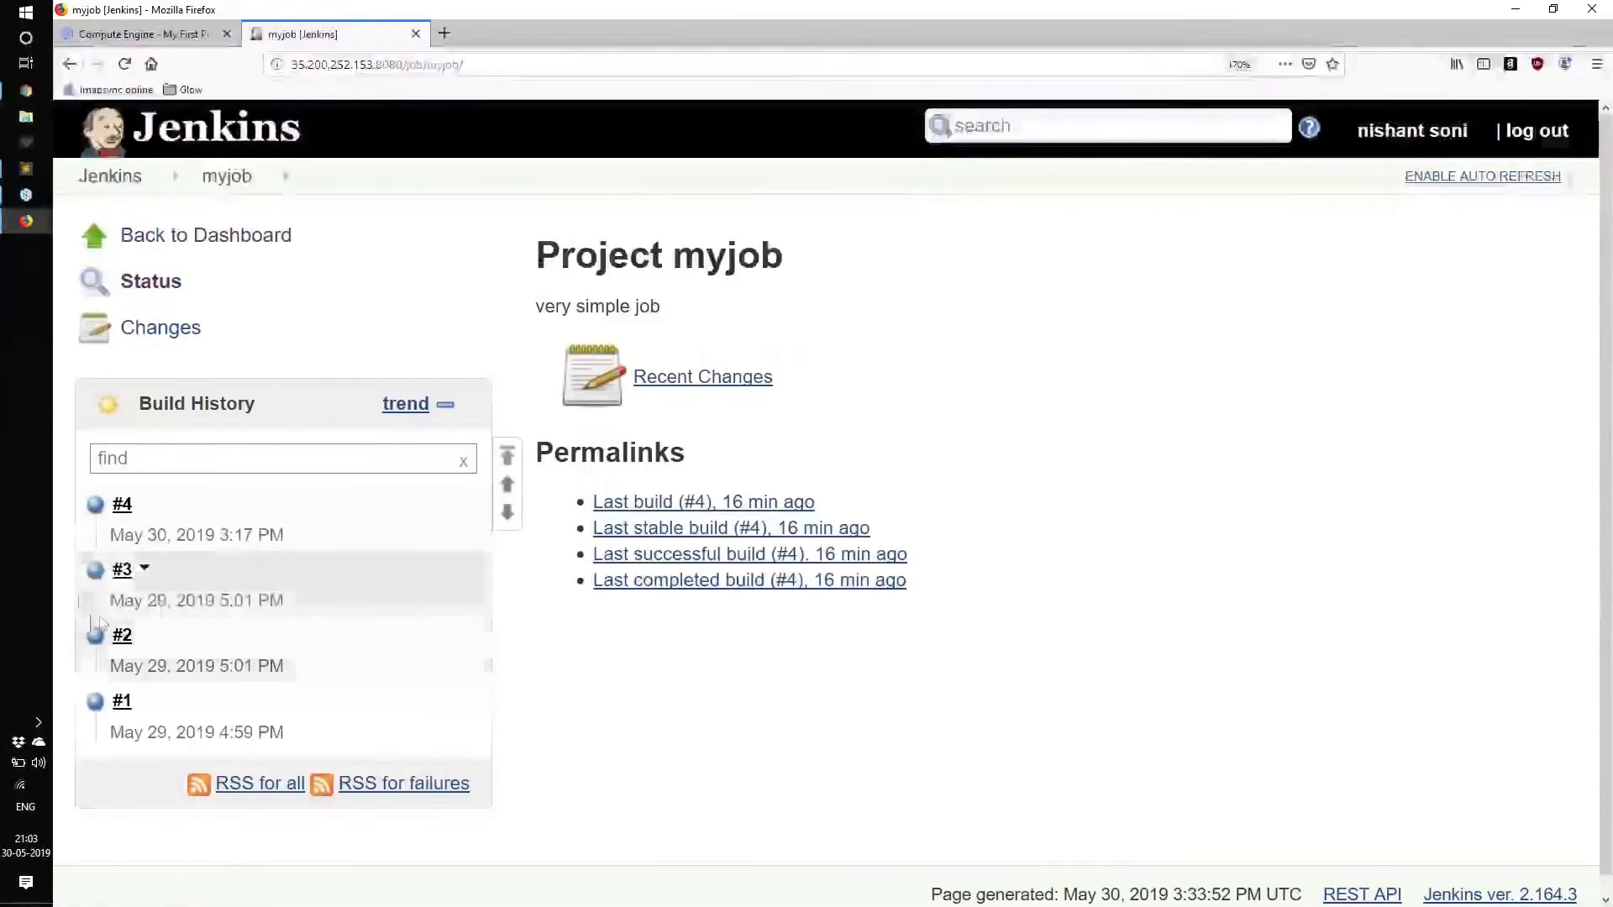
left_click(95, 505)
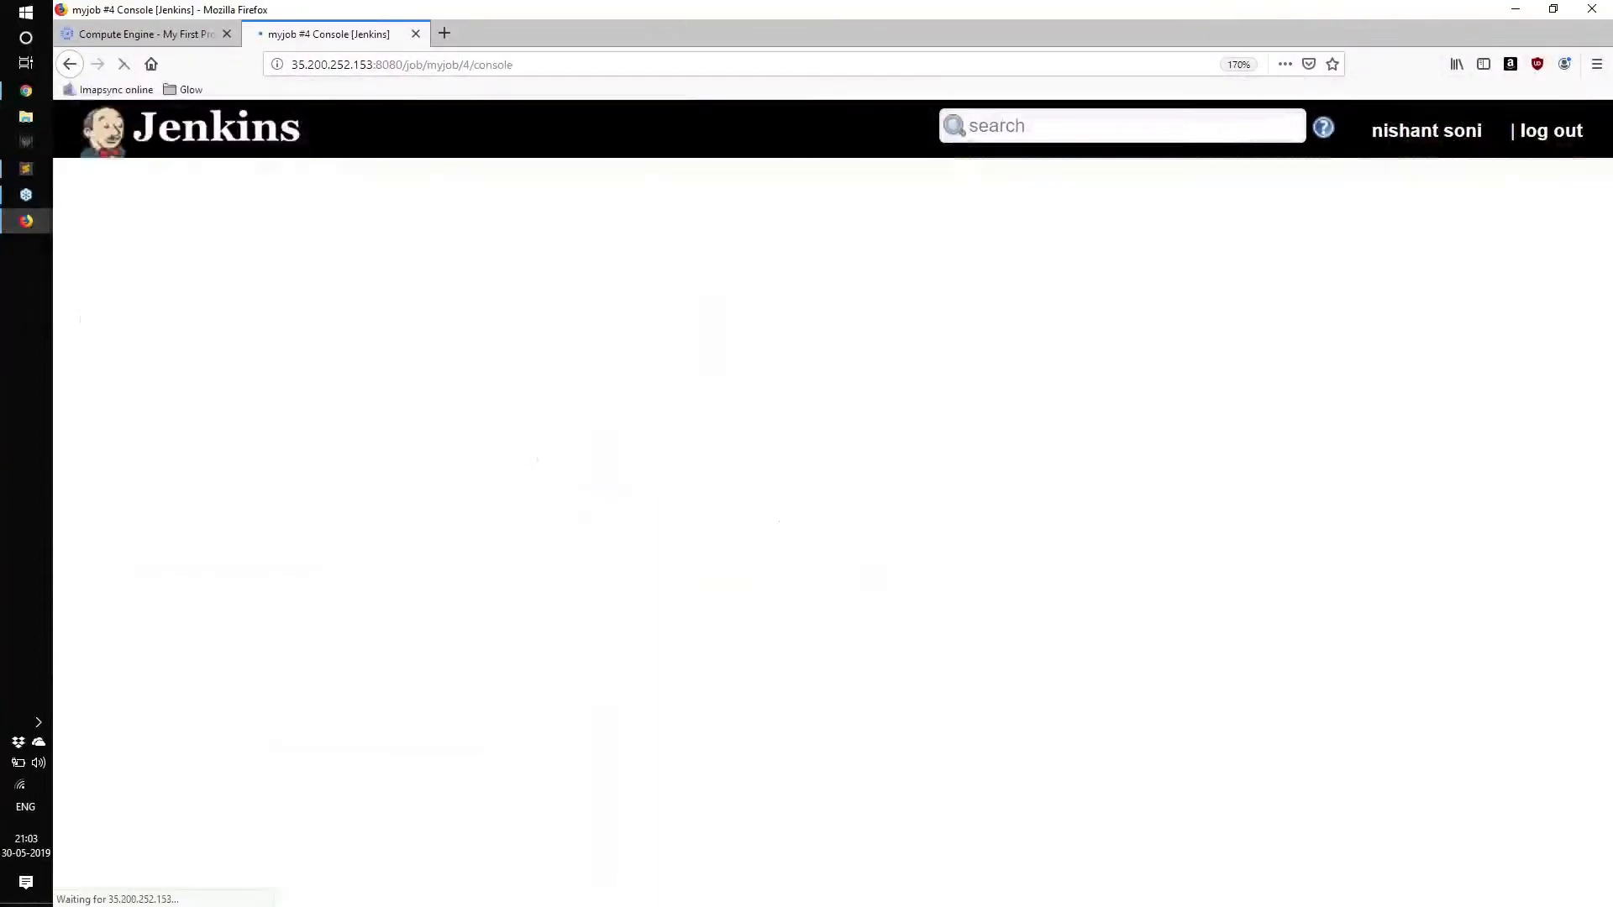
key("alt+Left")
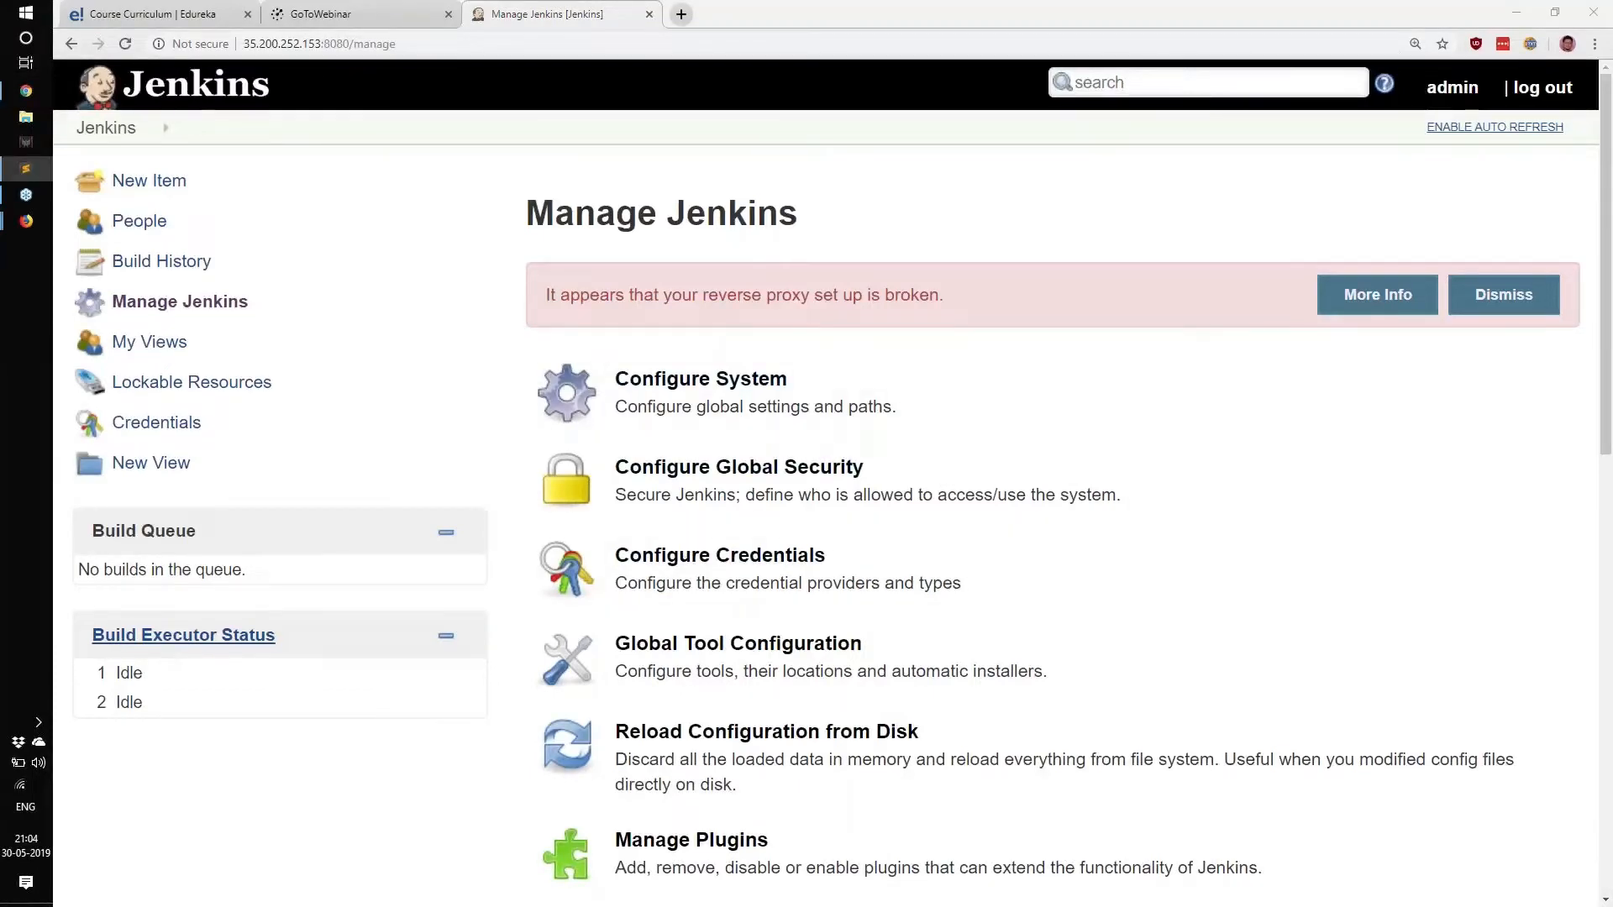
Open Manage Plugins from the Manage Jenkins page, showing no updates available.
scroll(700, 519, "down", 4)
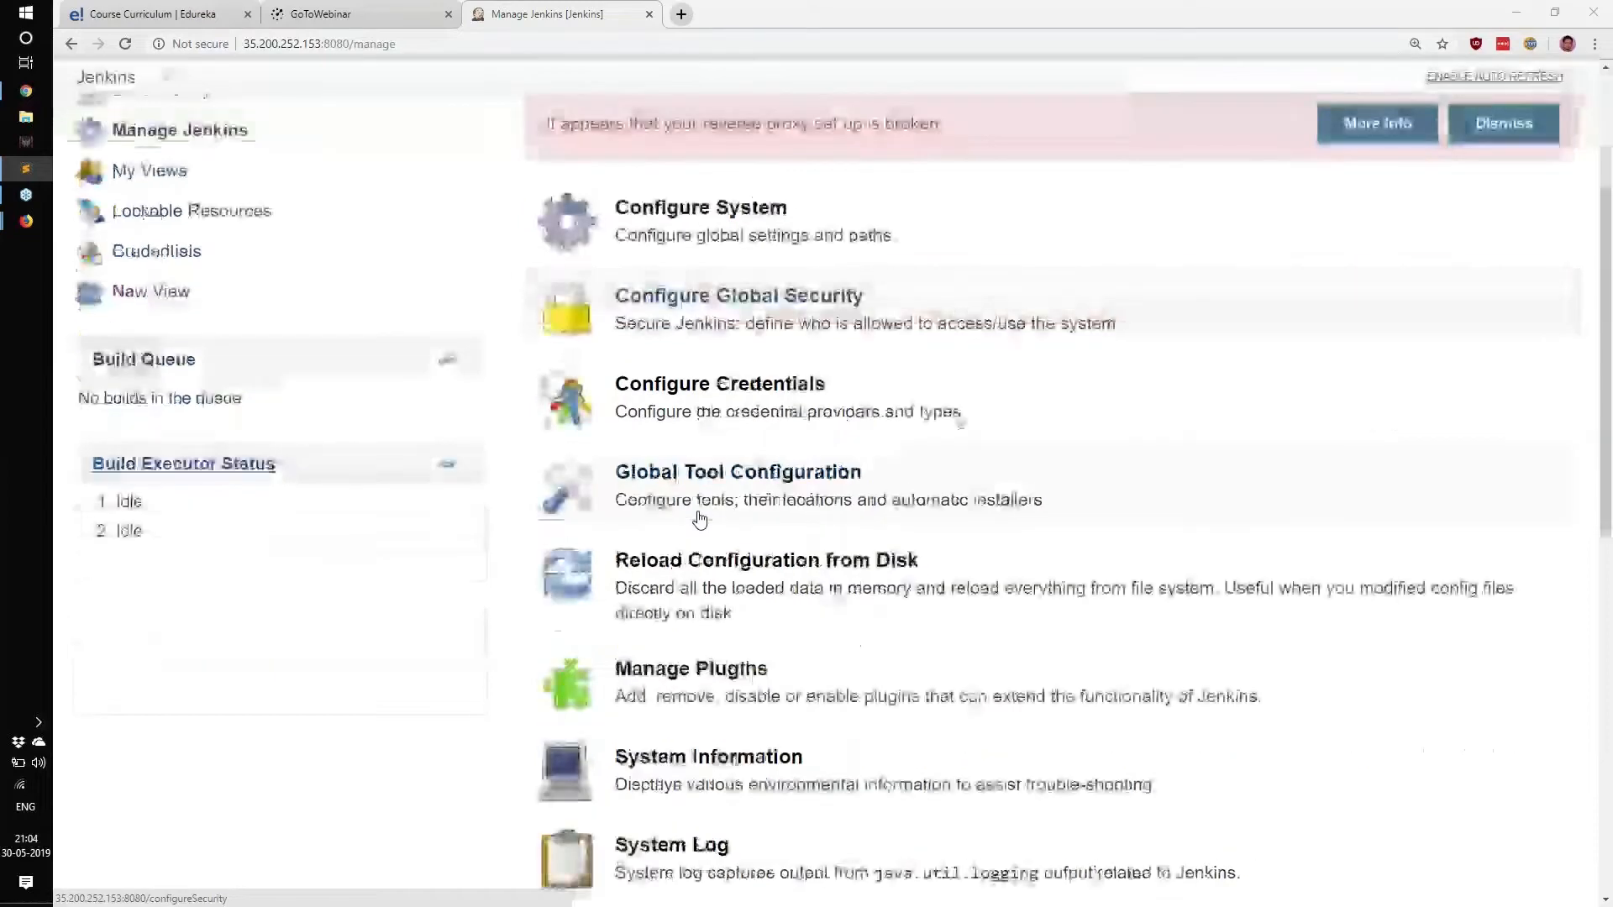
left_click(701, 514)
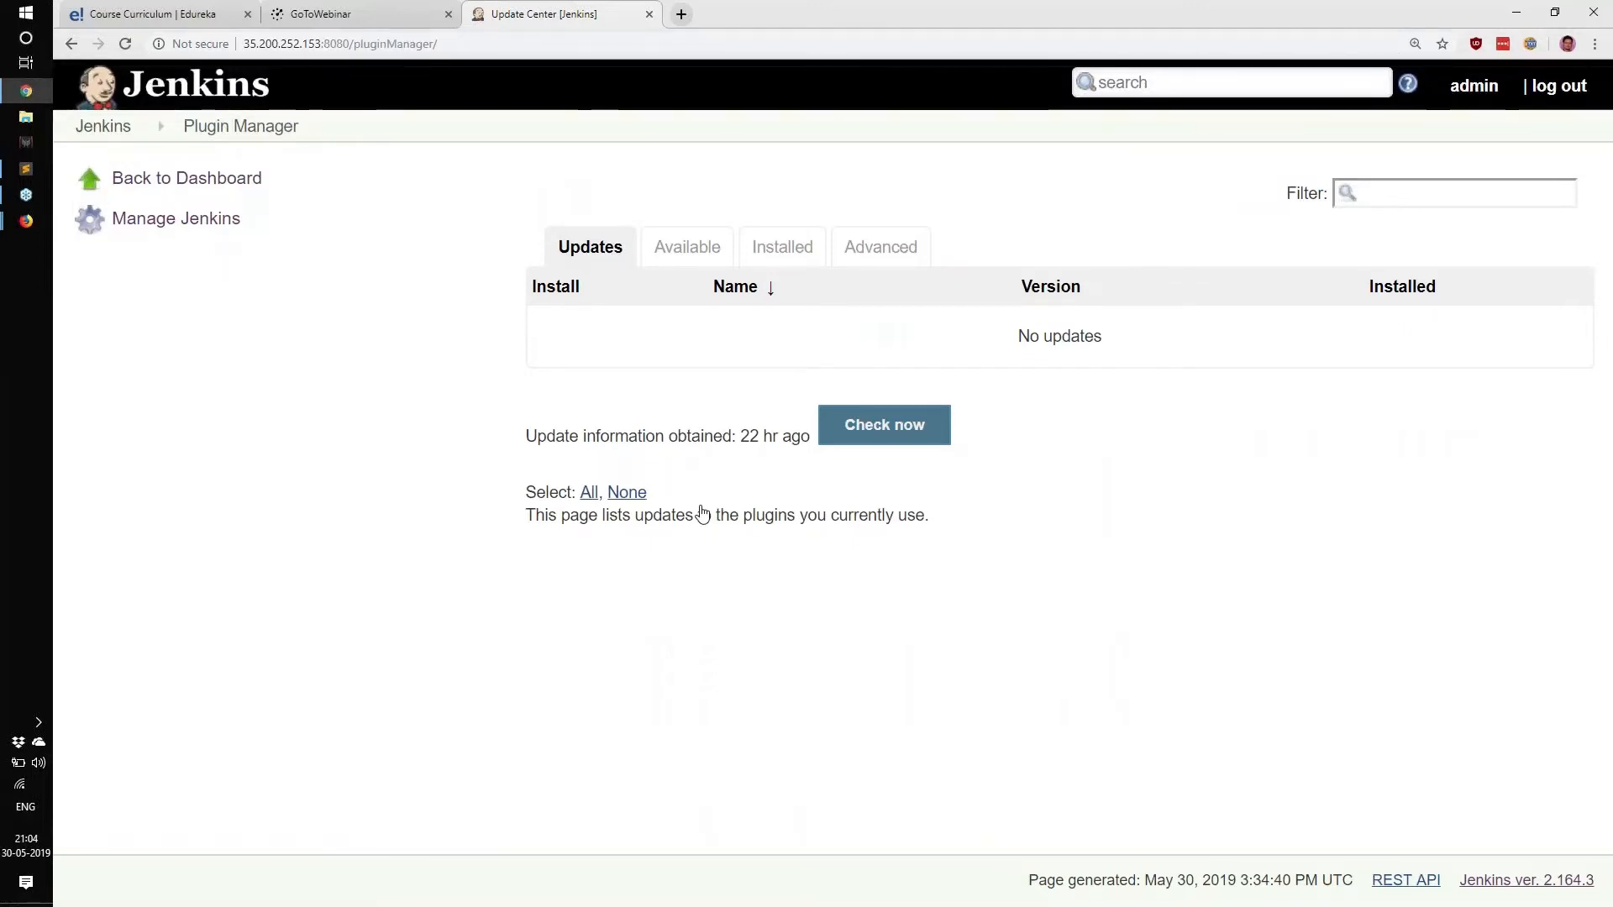
Reopen Manage Plugins, reload the Updates list, and switch to the Available tab.
left_click(185, 225)
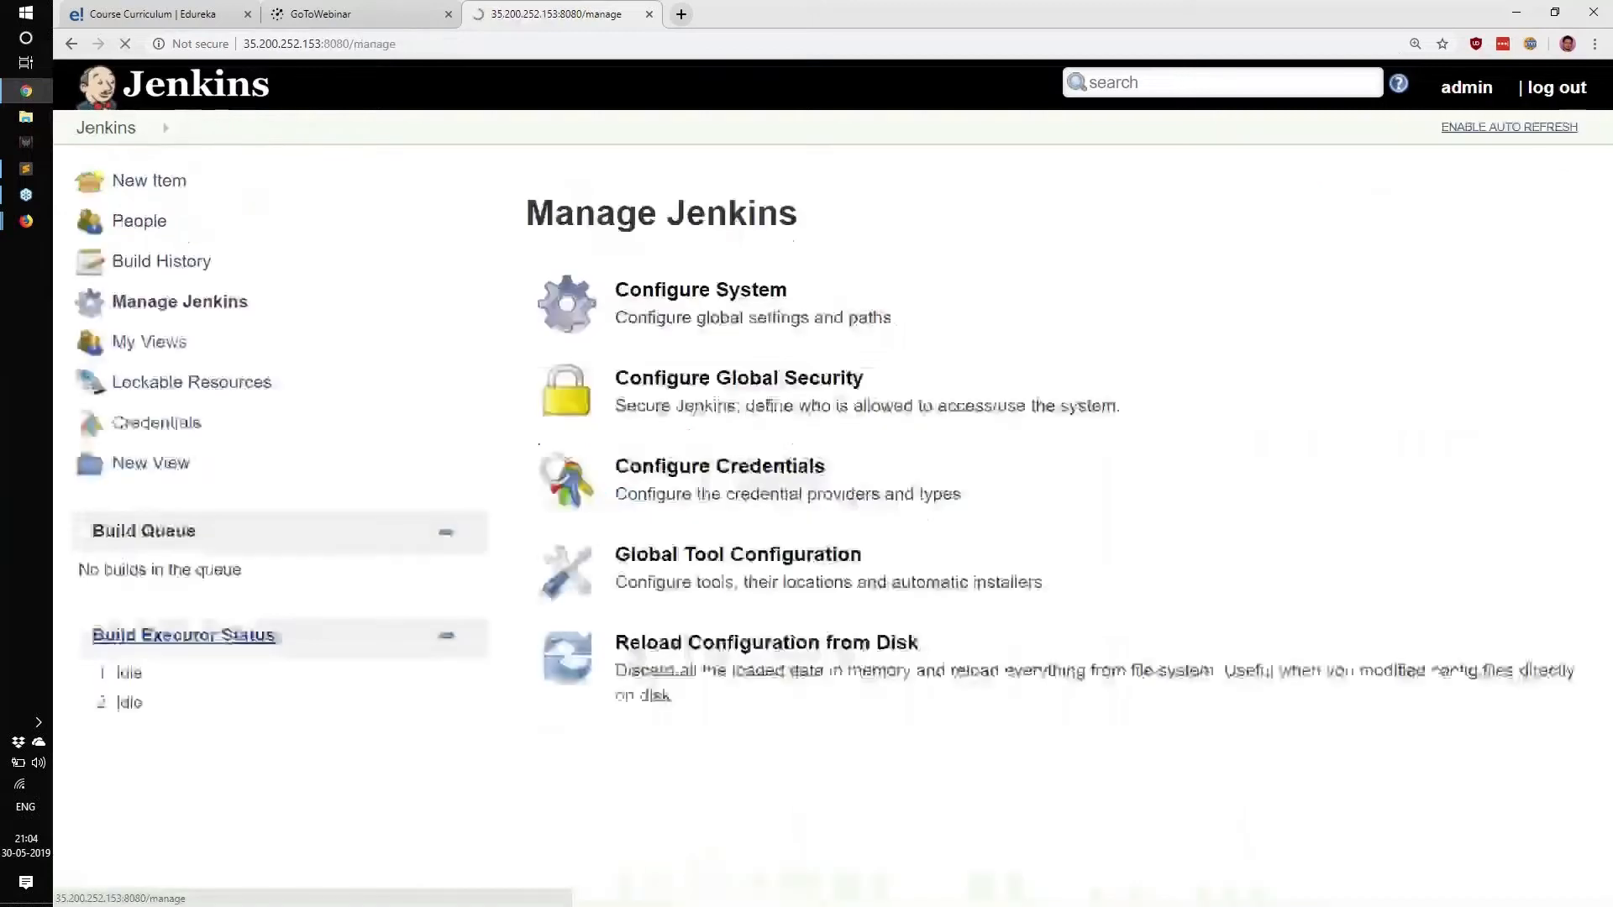
left_click(760, 770)
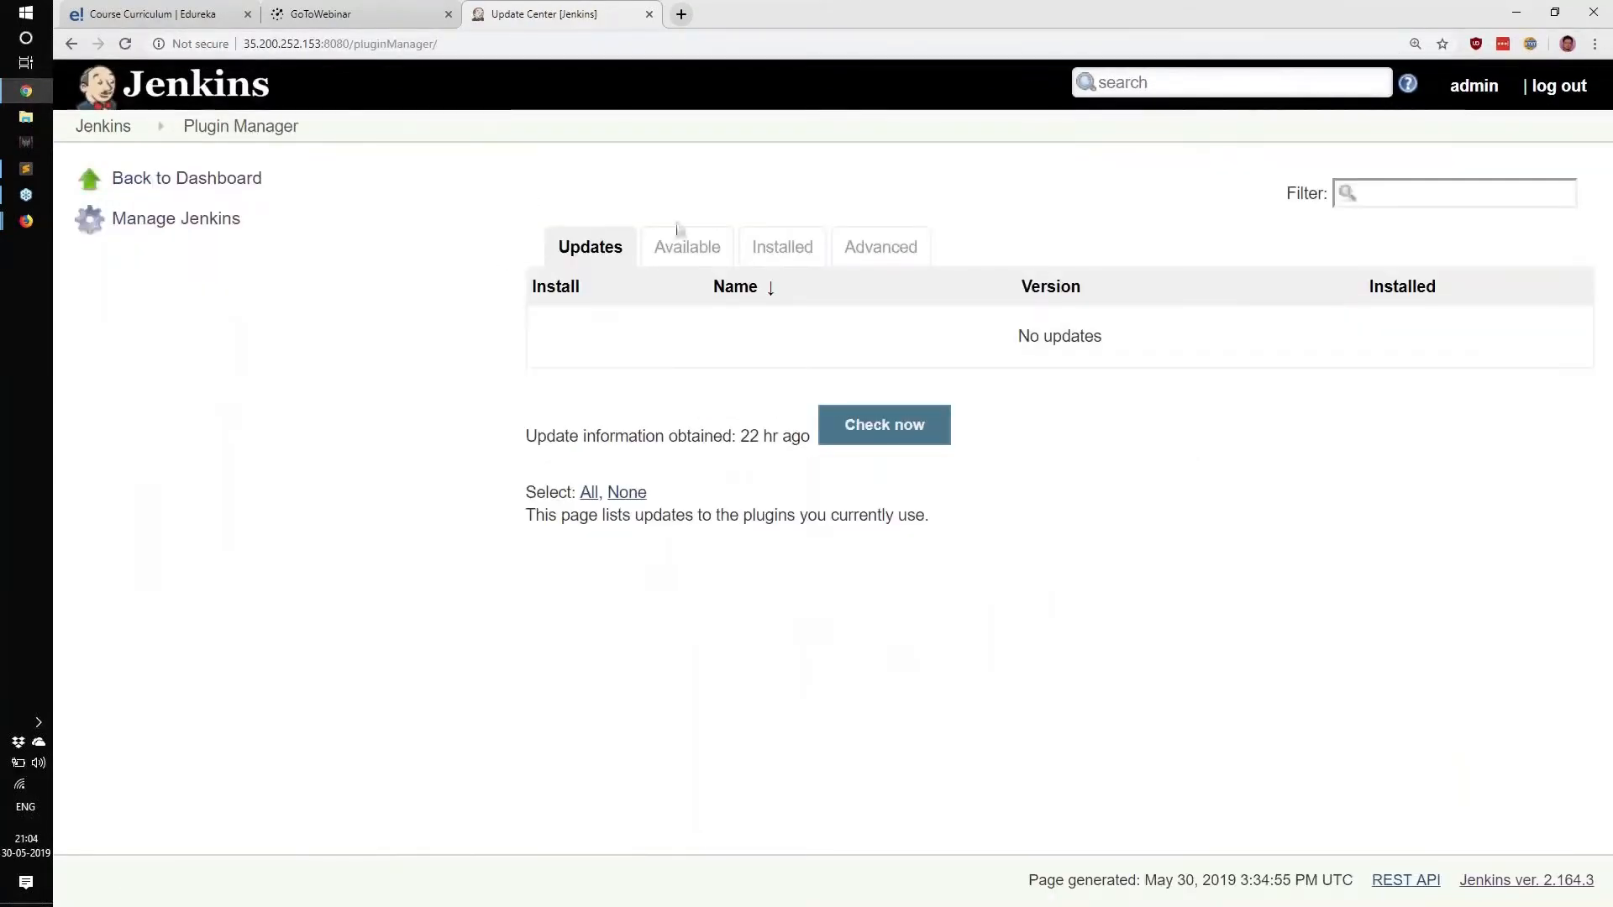
left_click_drag(677, 229, 1054, 251)
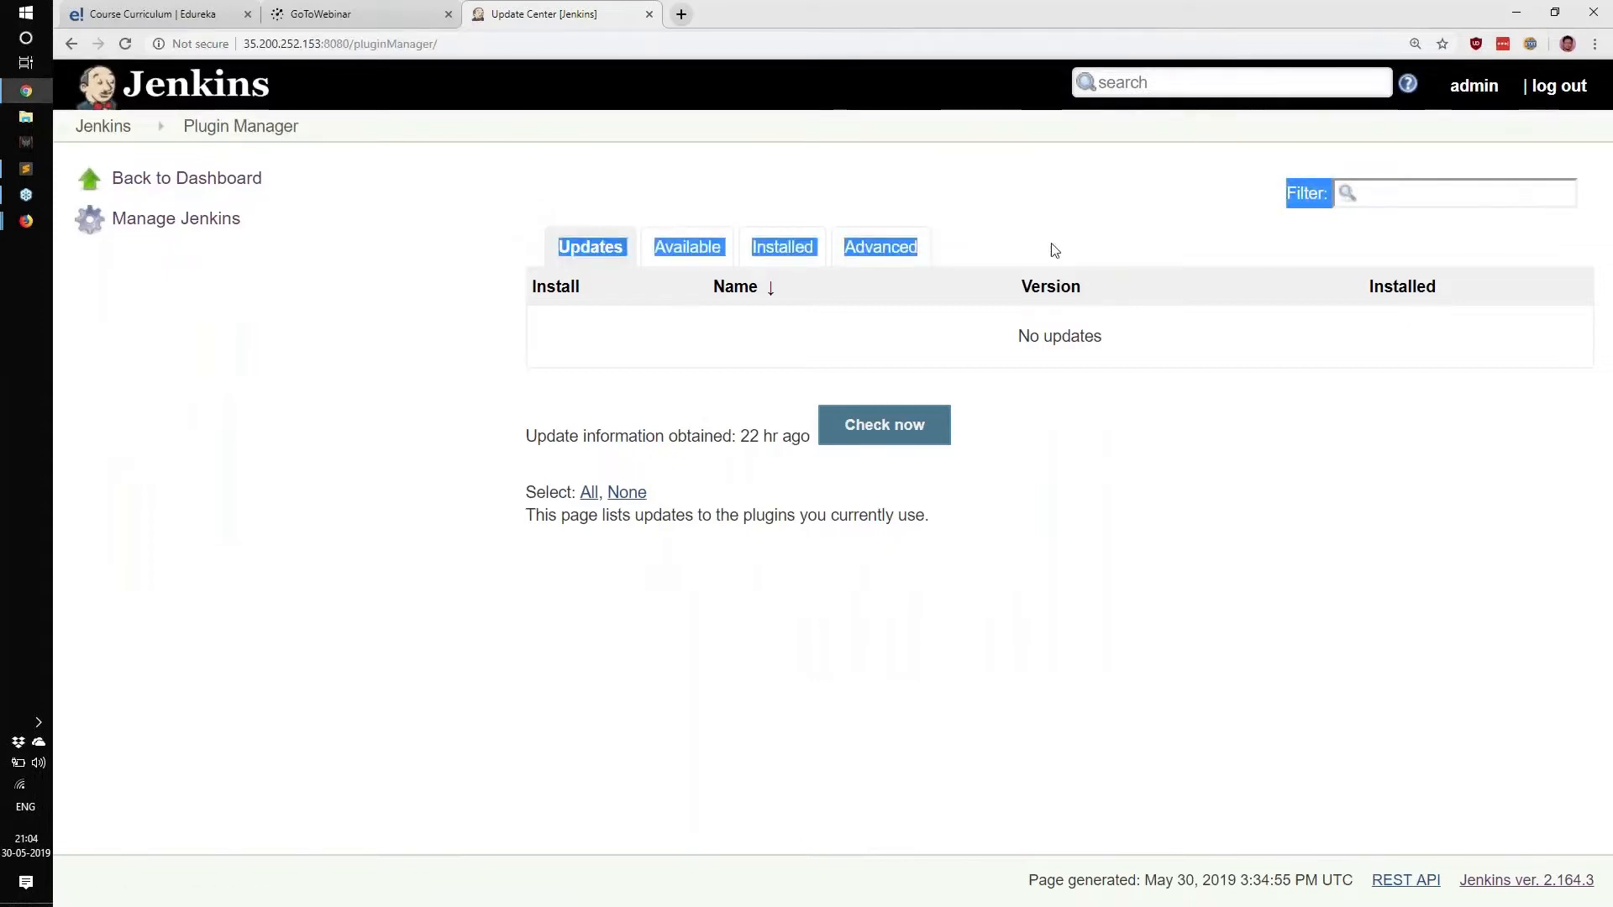
left_click(1054, 250)
left_click(590, 247)
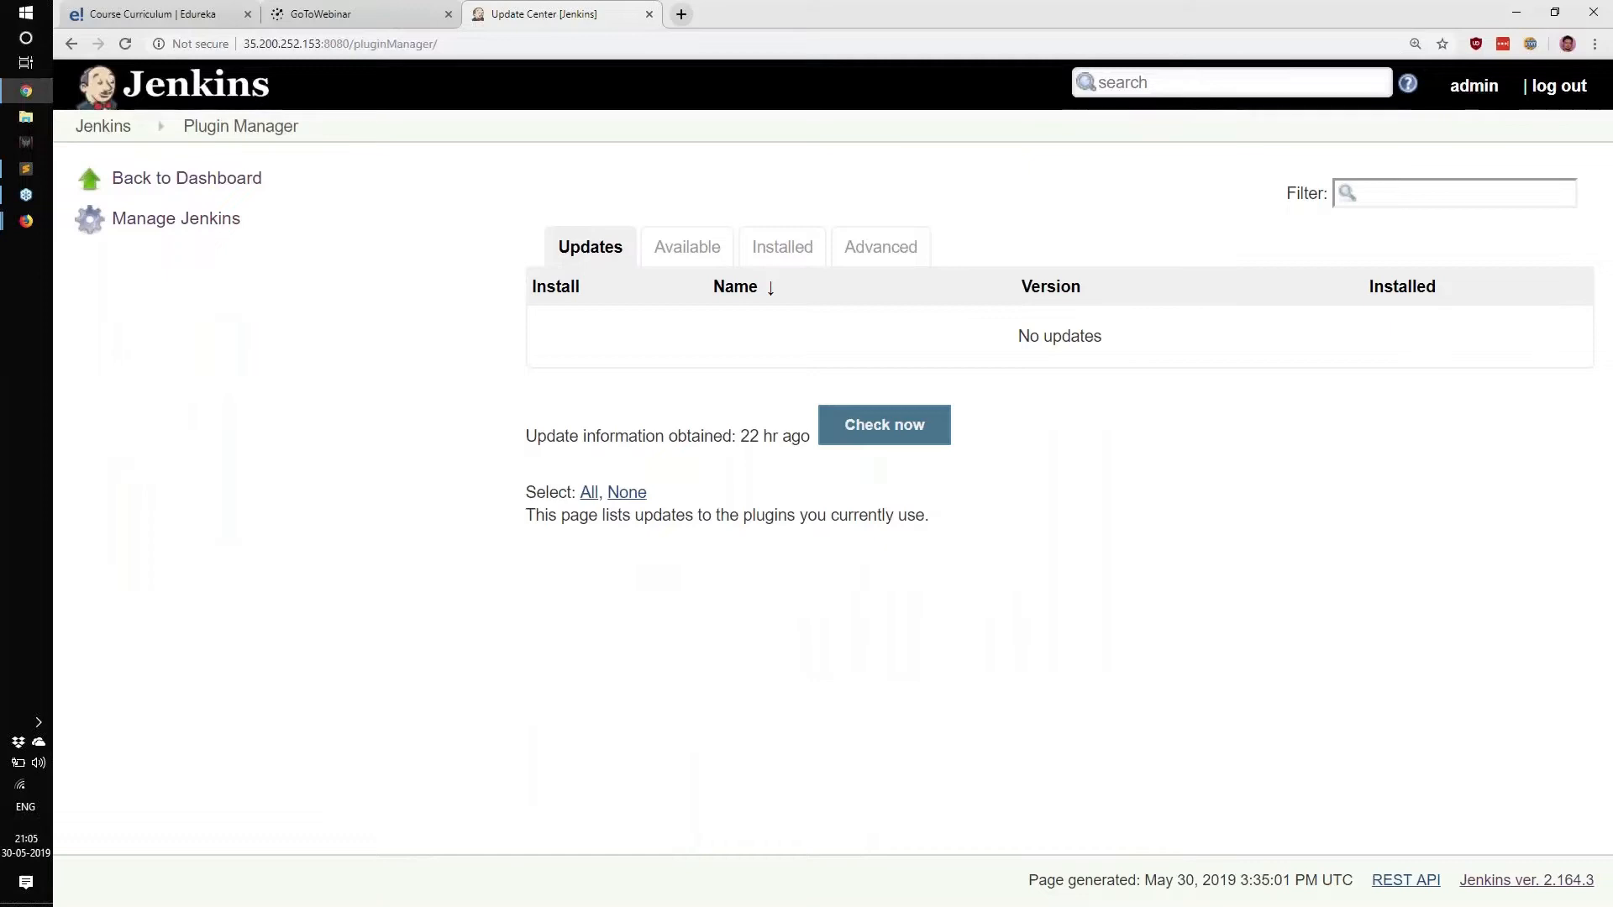
left_click_drag(675, 269, 698, 265)
left_click(679, 246)
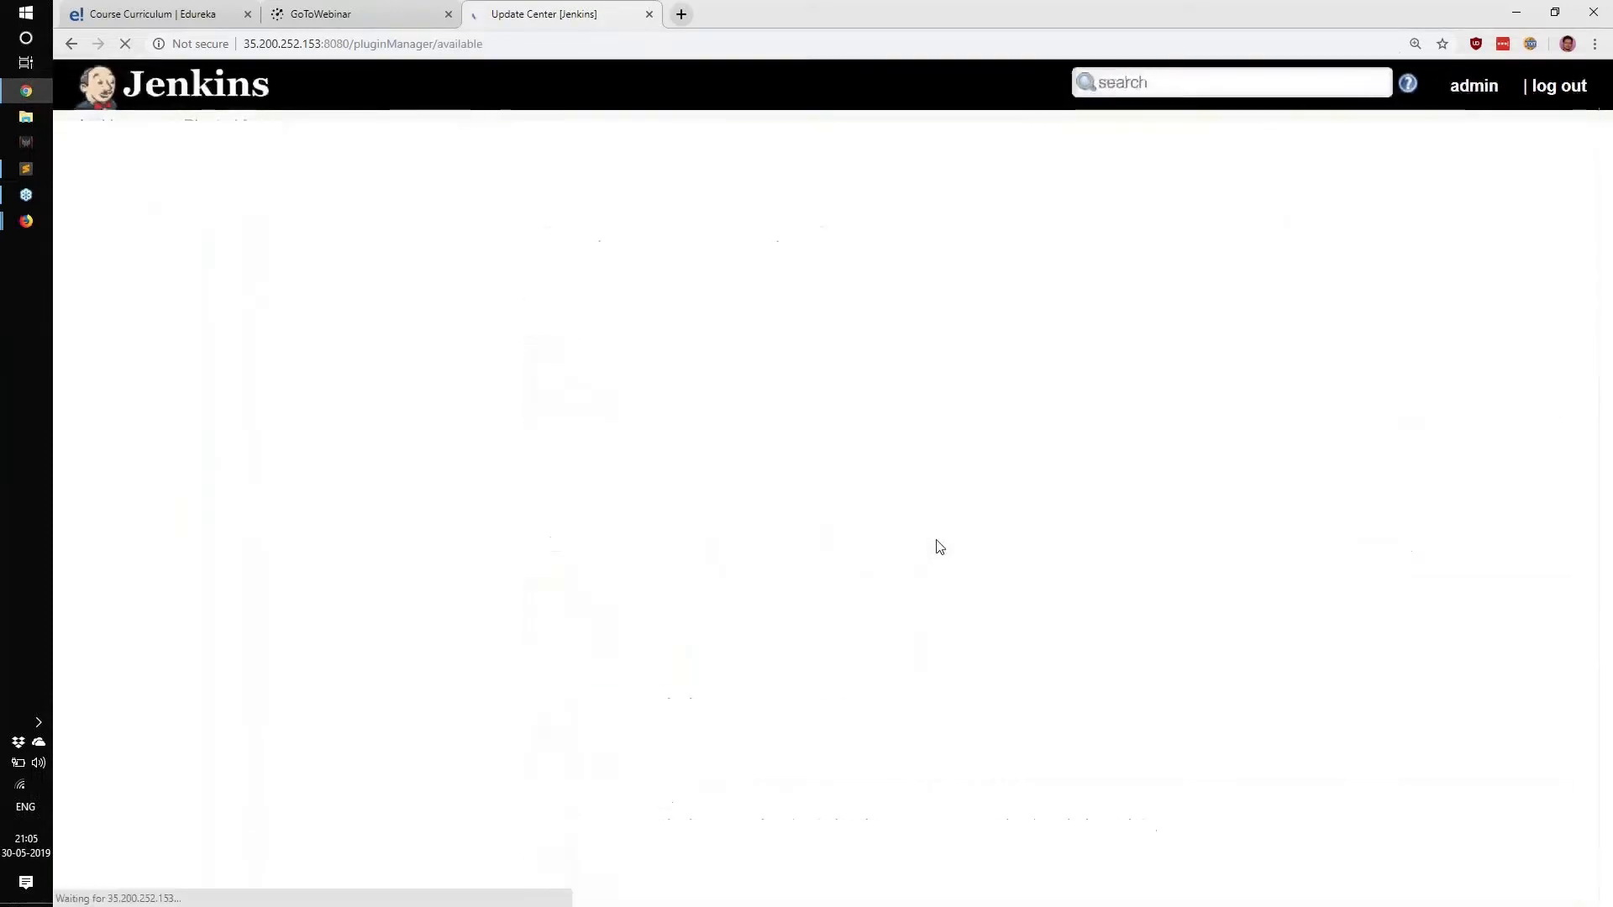
Filter available plugins by 'git' and highlight the GitHub, Gitlab Authentication and Notify Step entries.
scroll(939, 546, "down", 8)
scroll(940, 546, "down", 20)
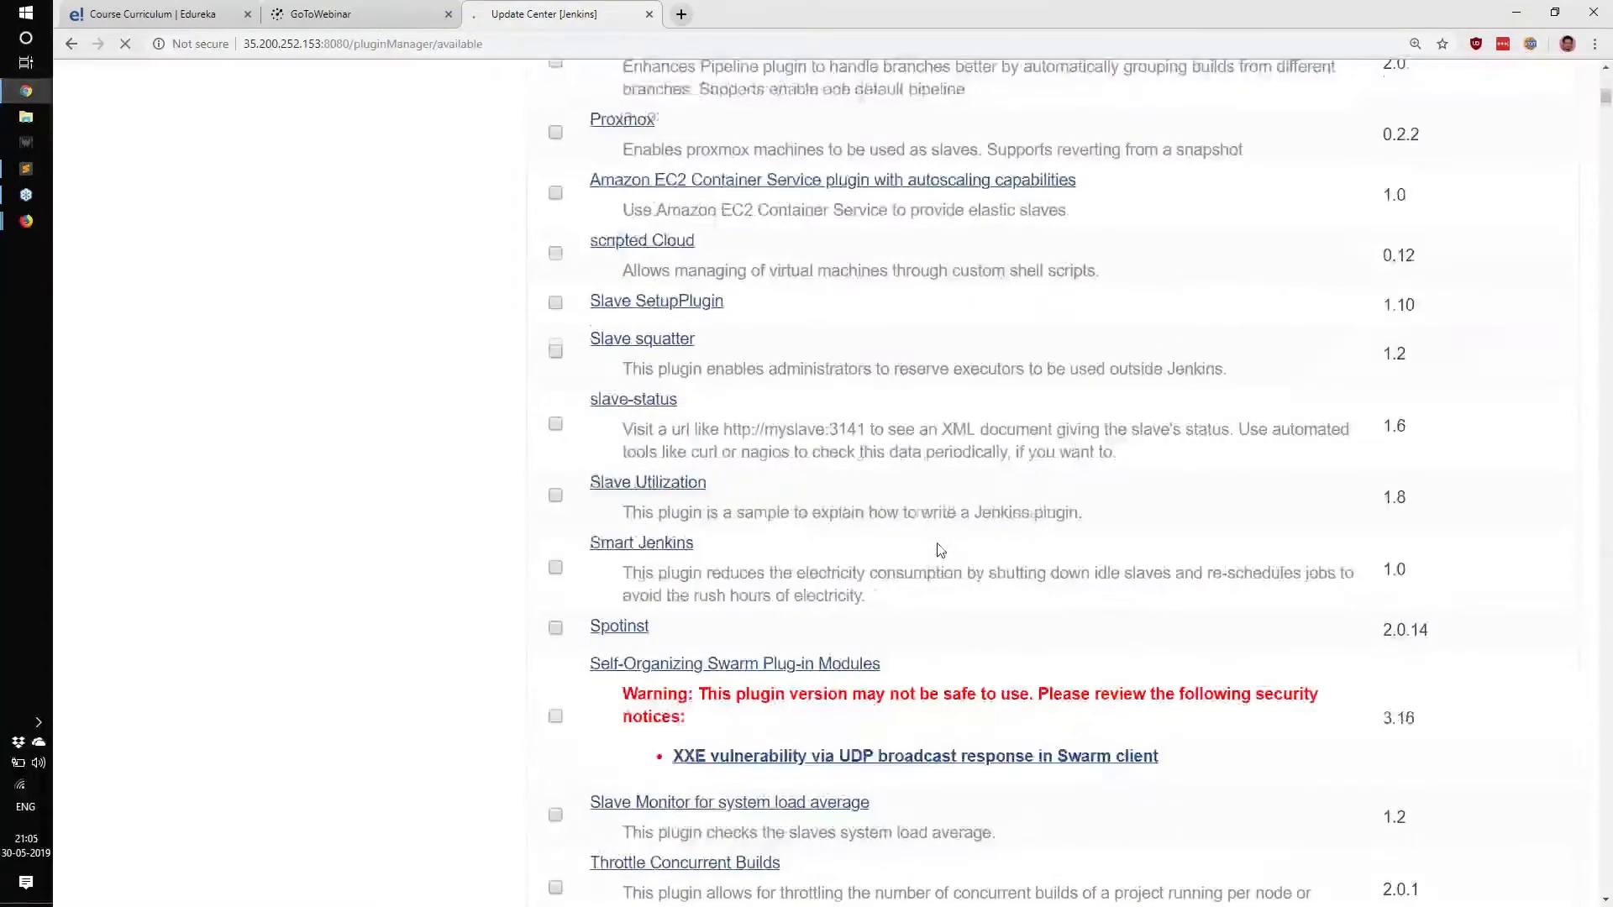
scroll(939, 550, "down", 10)
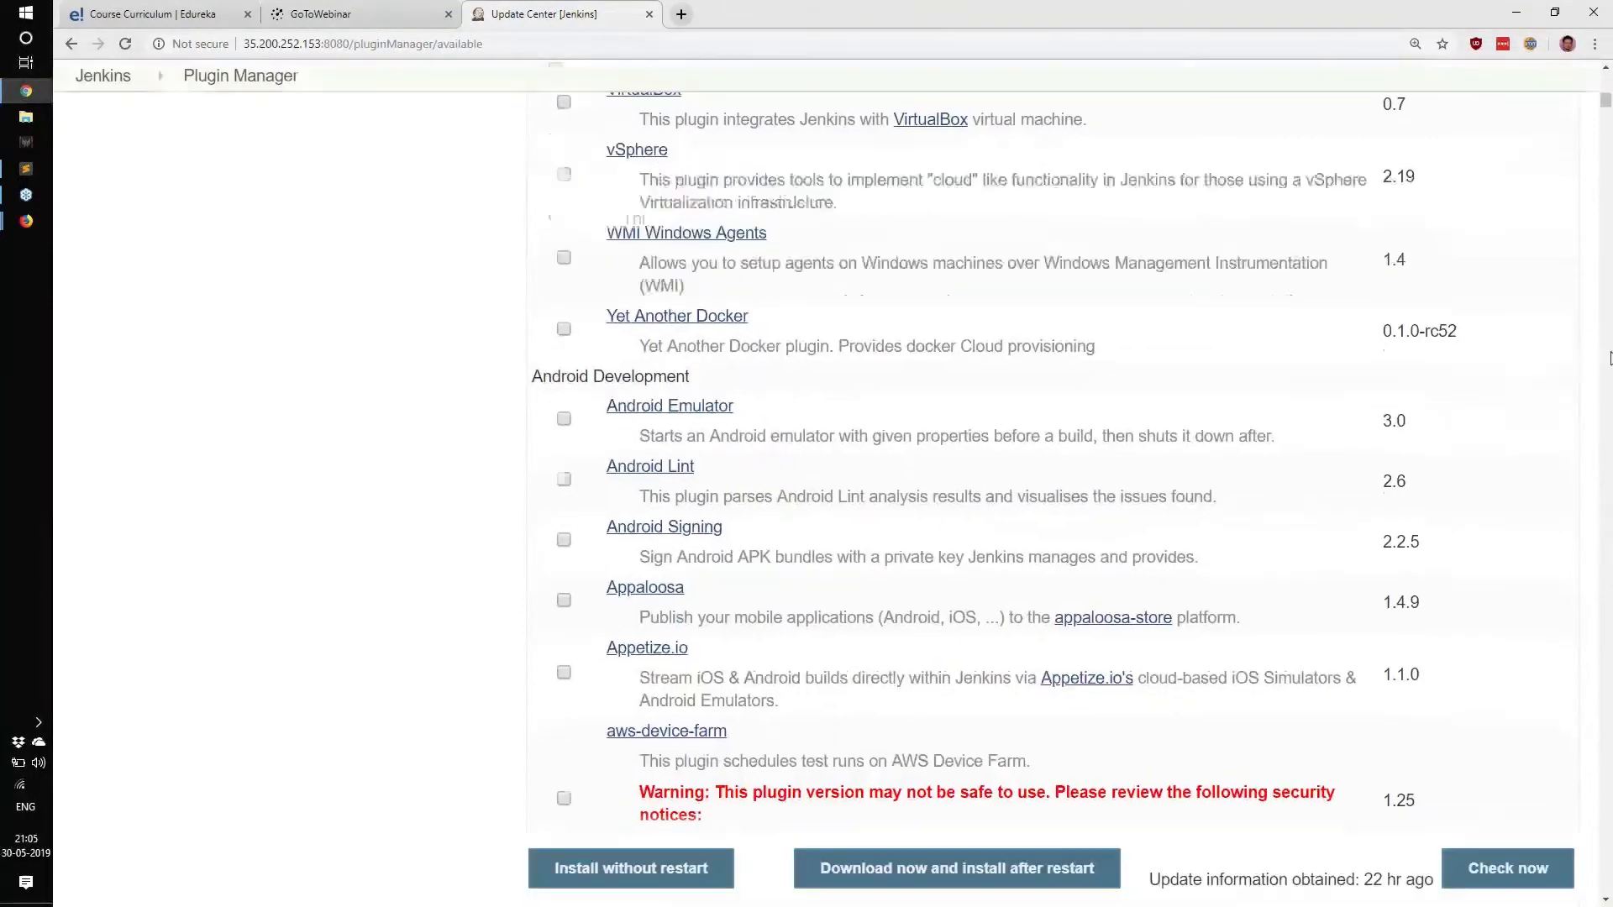
left_click(1607, 359)
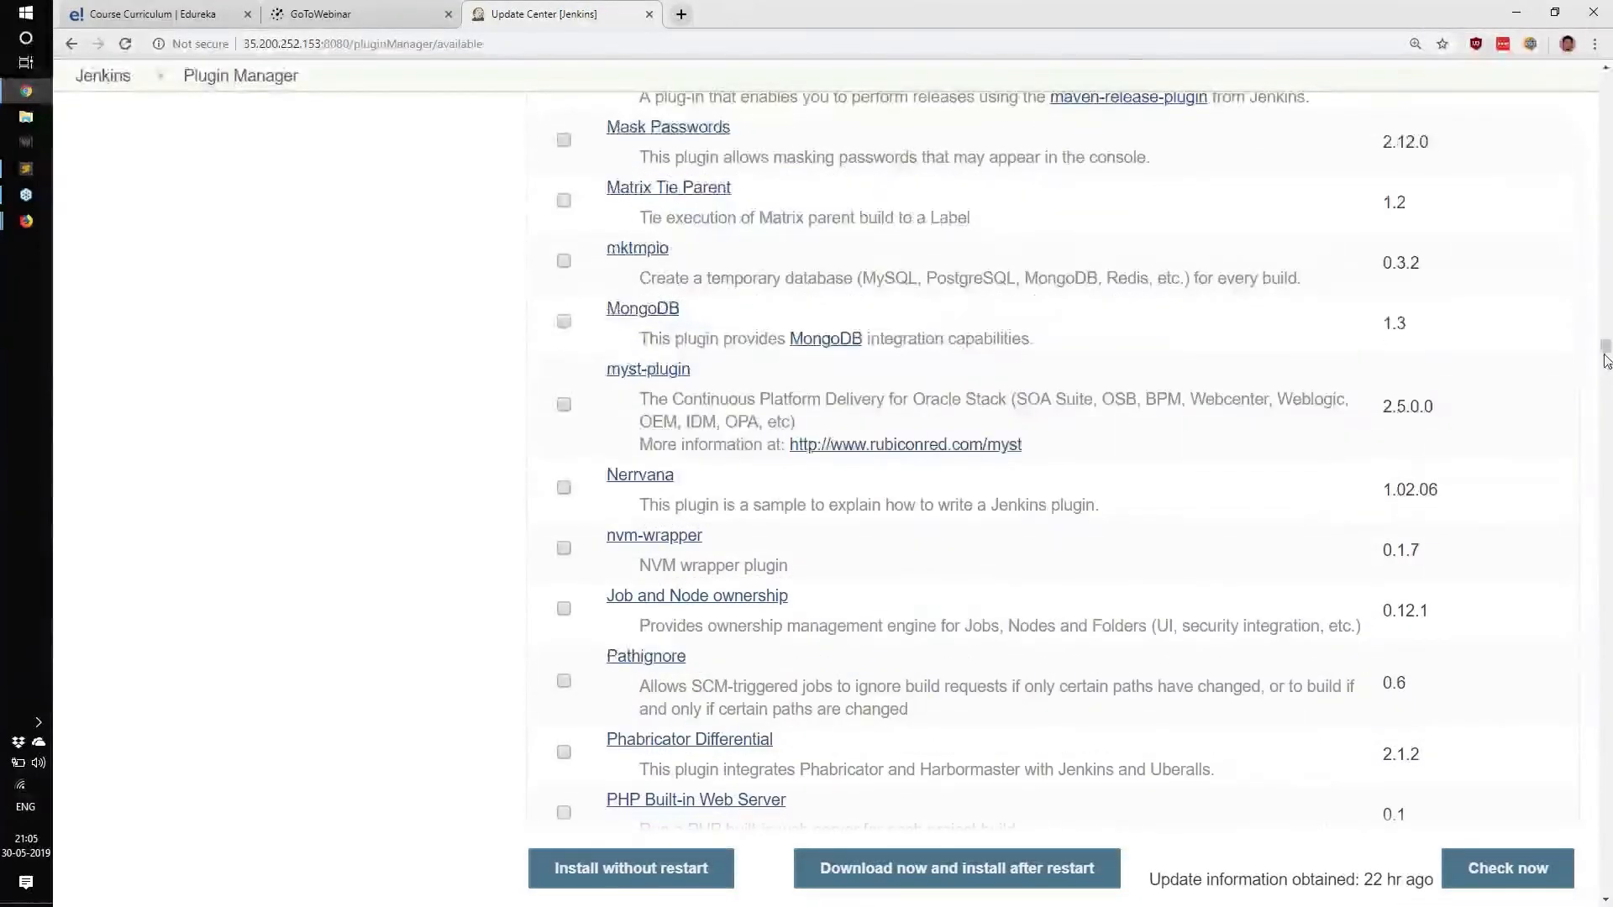
left_click_drag(1607, 358, 1554, 76)
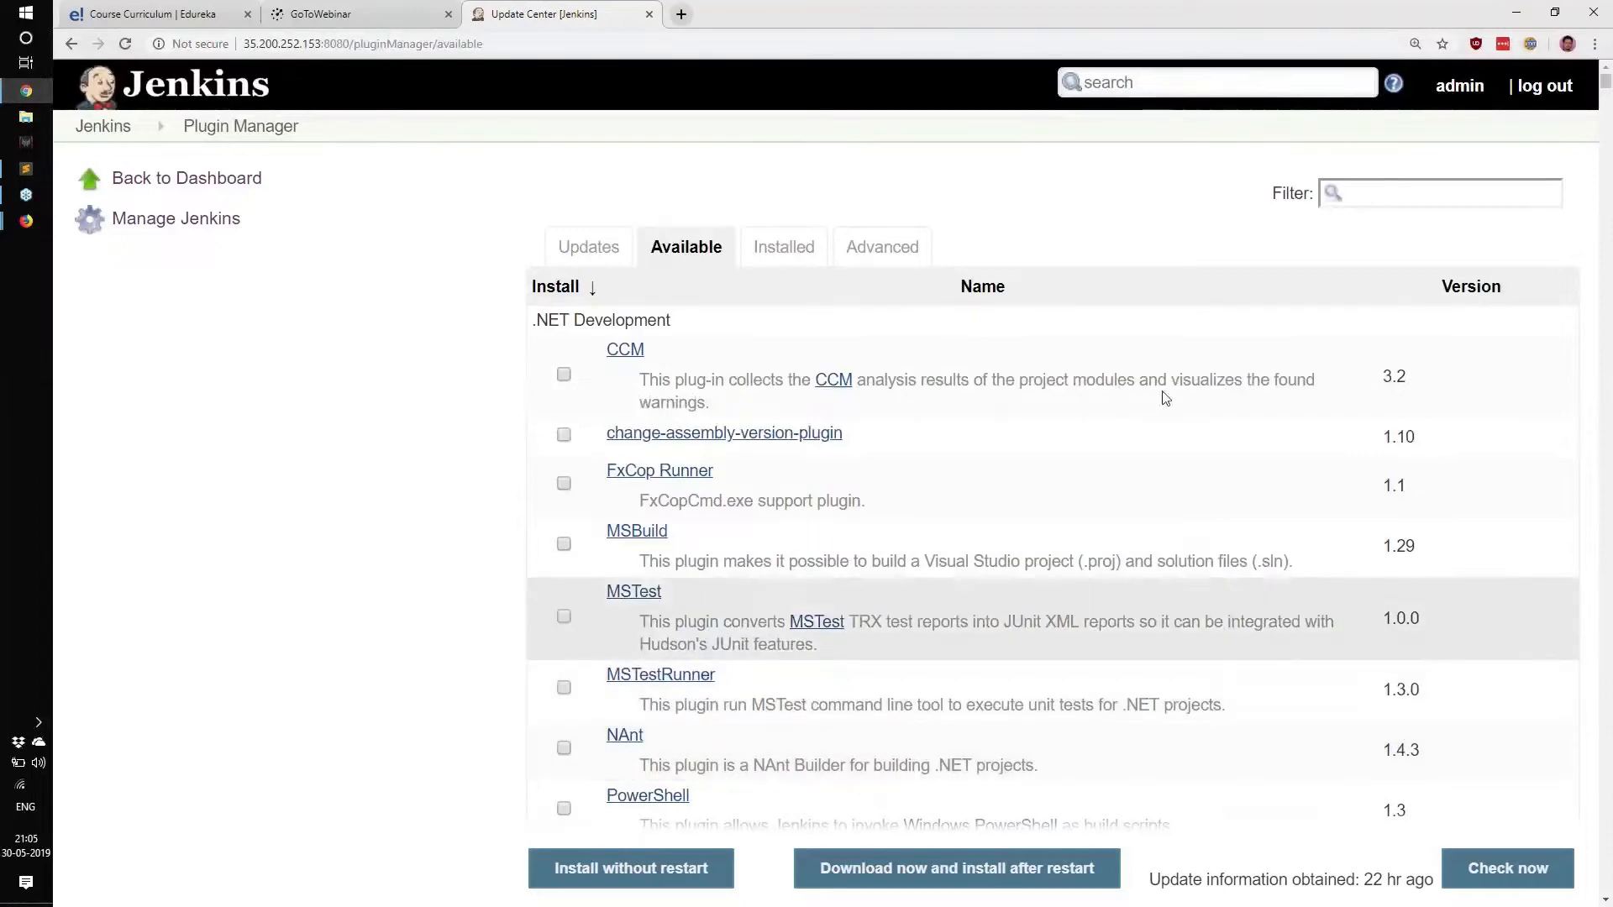
left_click(1420, 193)
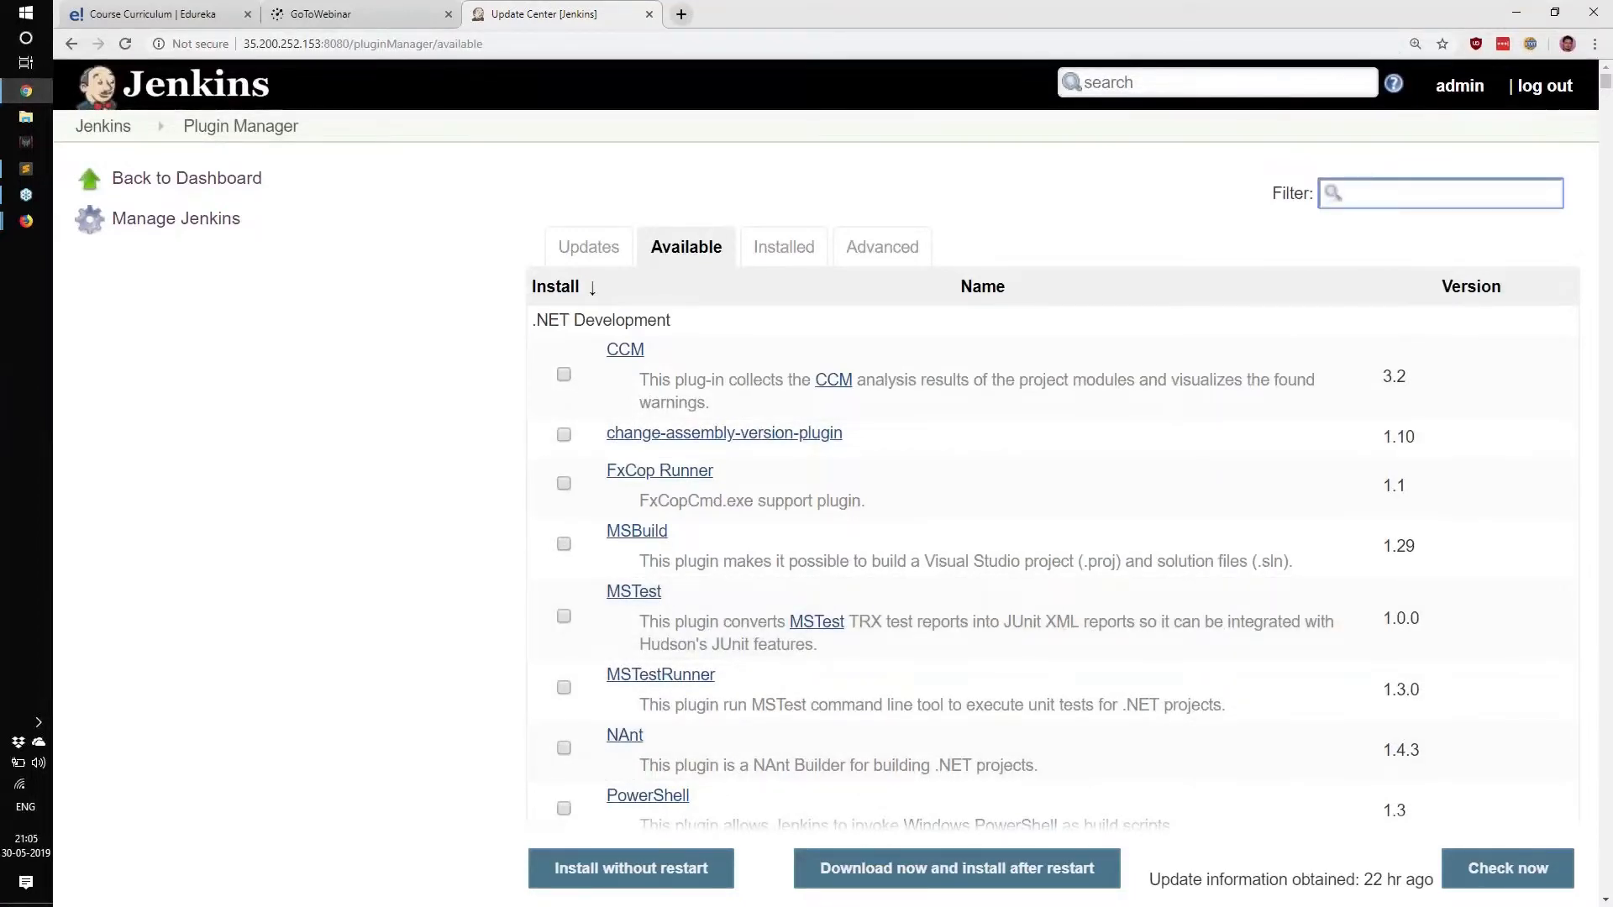
type("git")
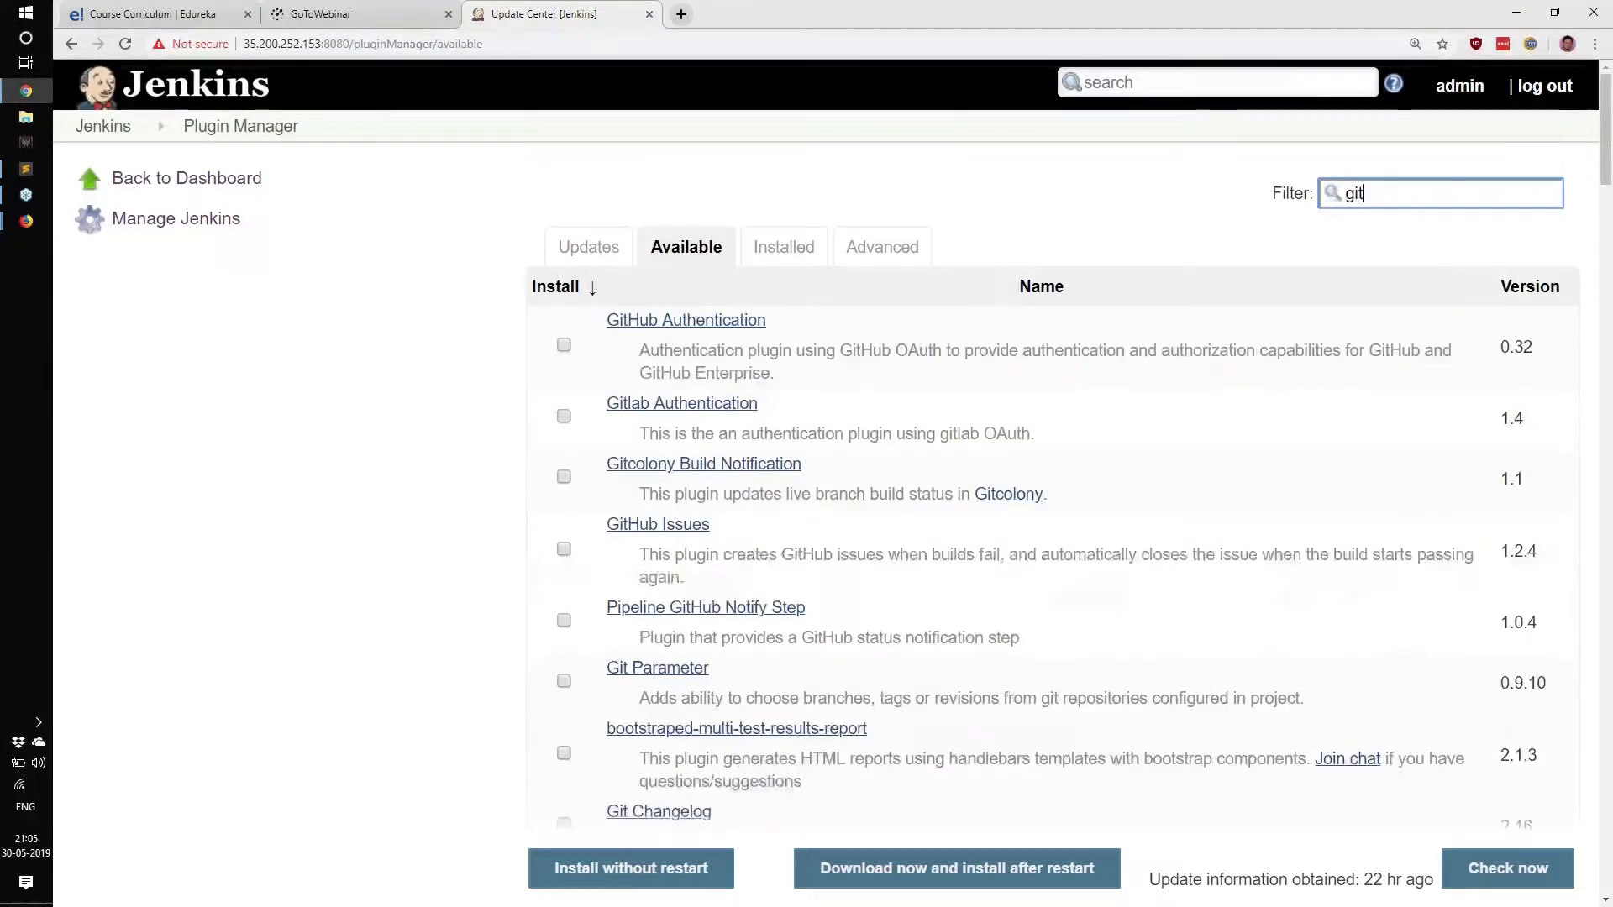
triple_click(802, 351)
left_click(834, 431, "shift")
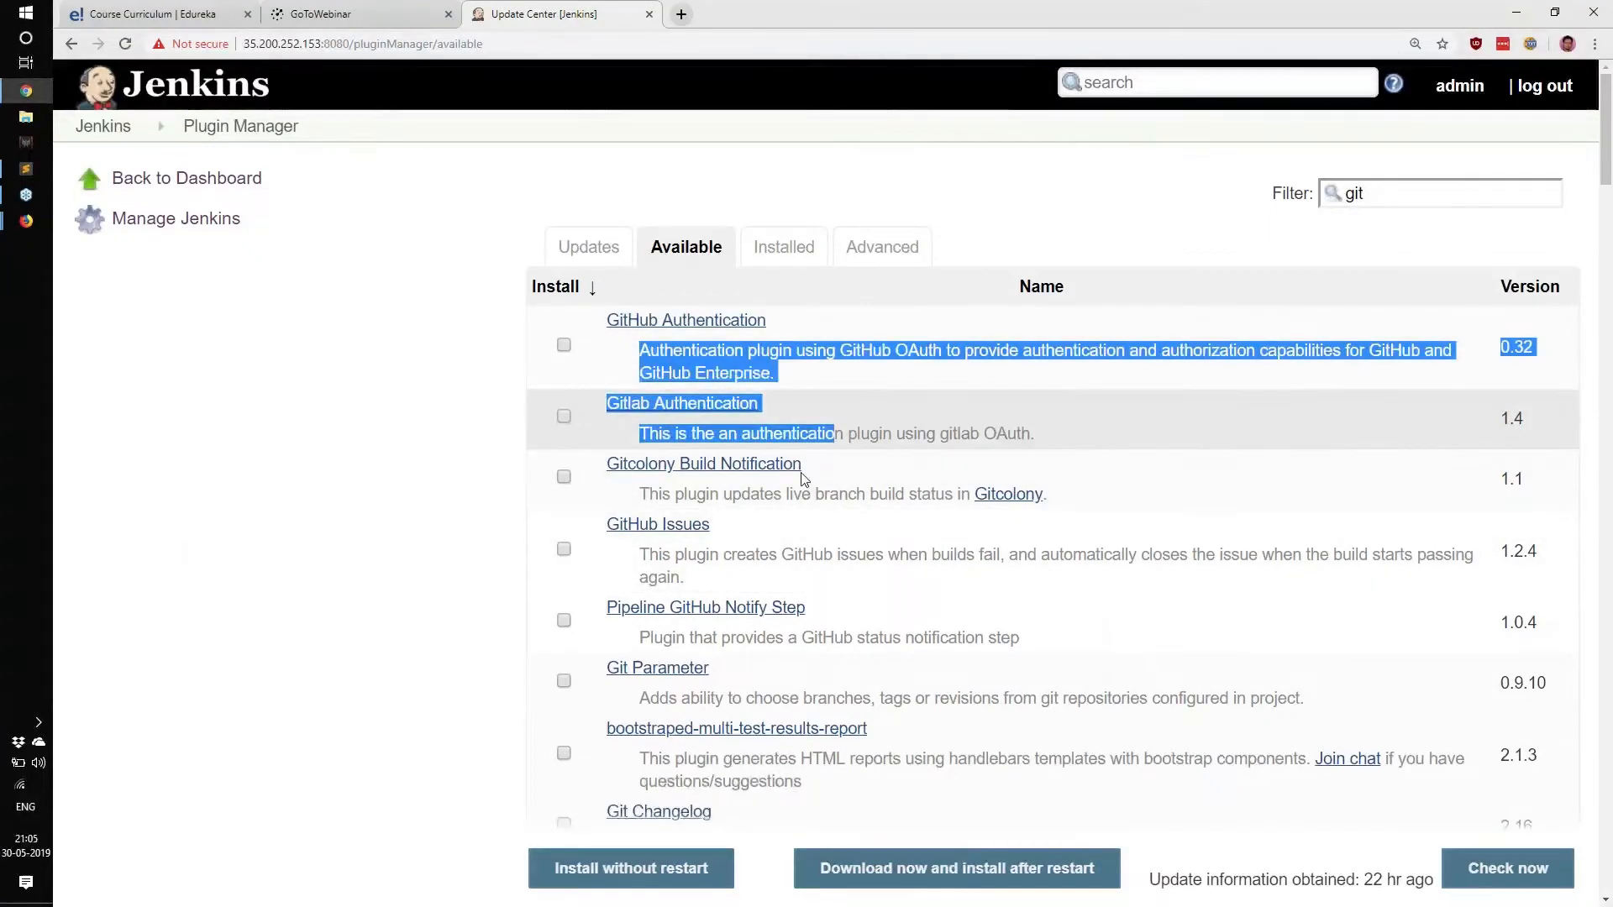
left_click_drag(766, 321, 621, 321)
left_click_drag(759, 404, 606, 404)
left_click_drag(711, 526, 462, 551)
left_click_drag(806, 609, 546, 606)
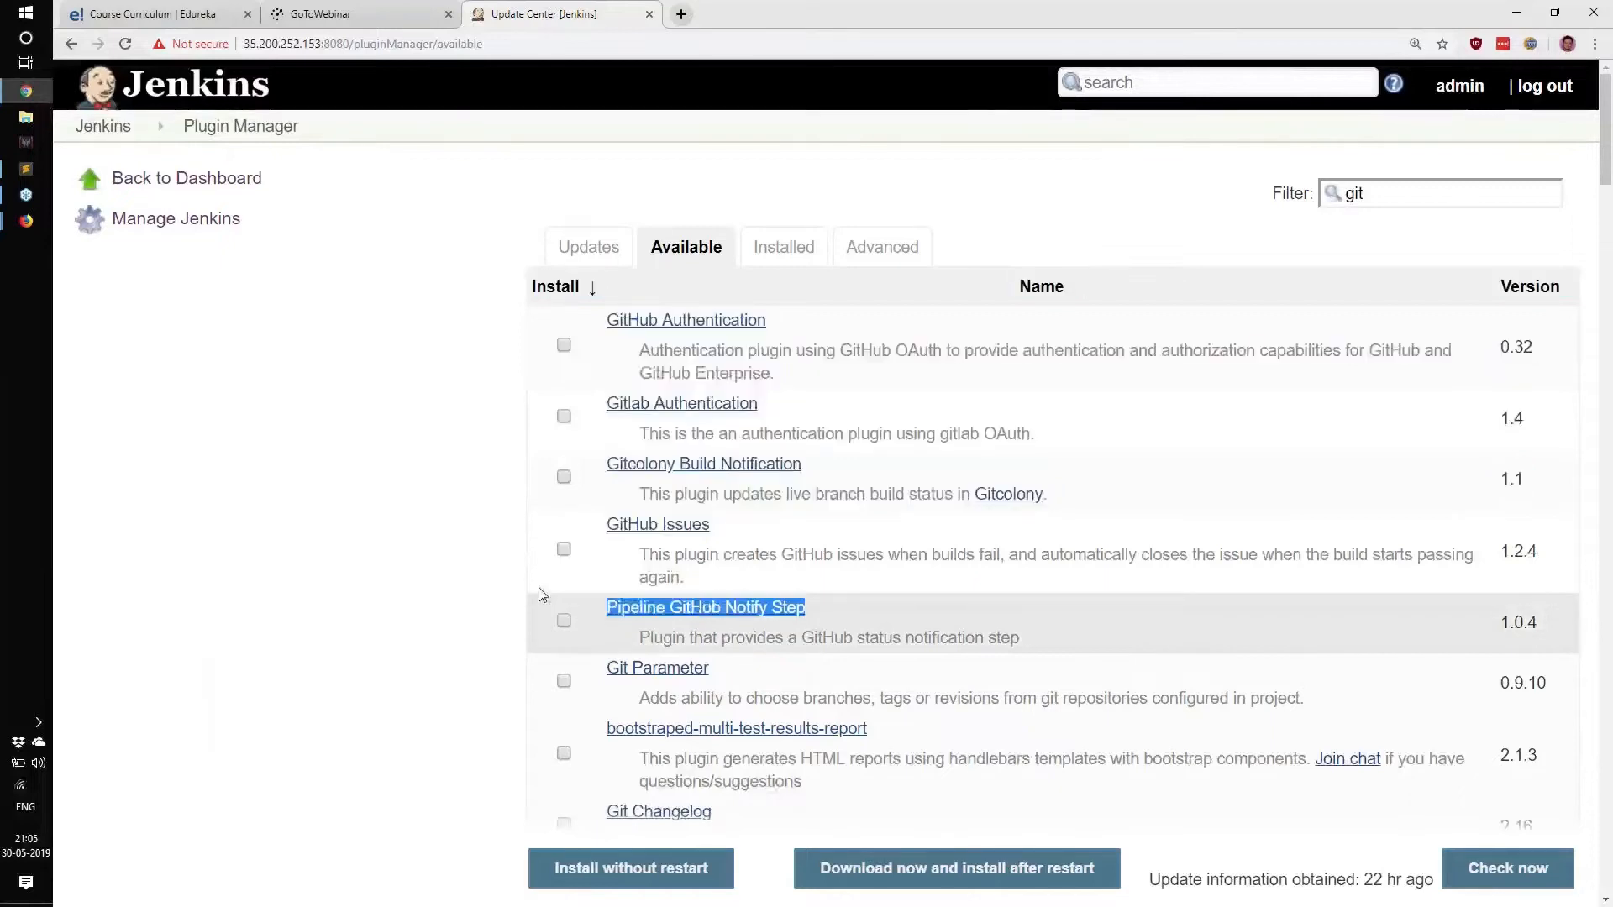
left_click(1401, 189)
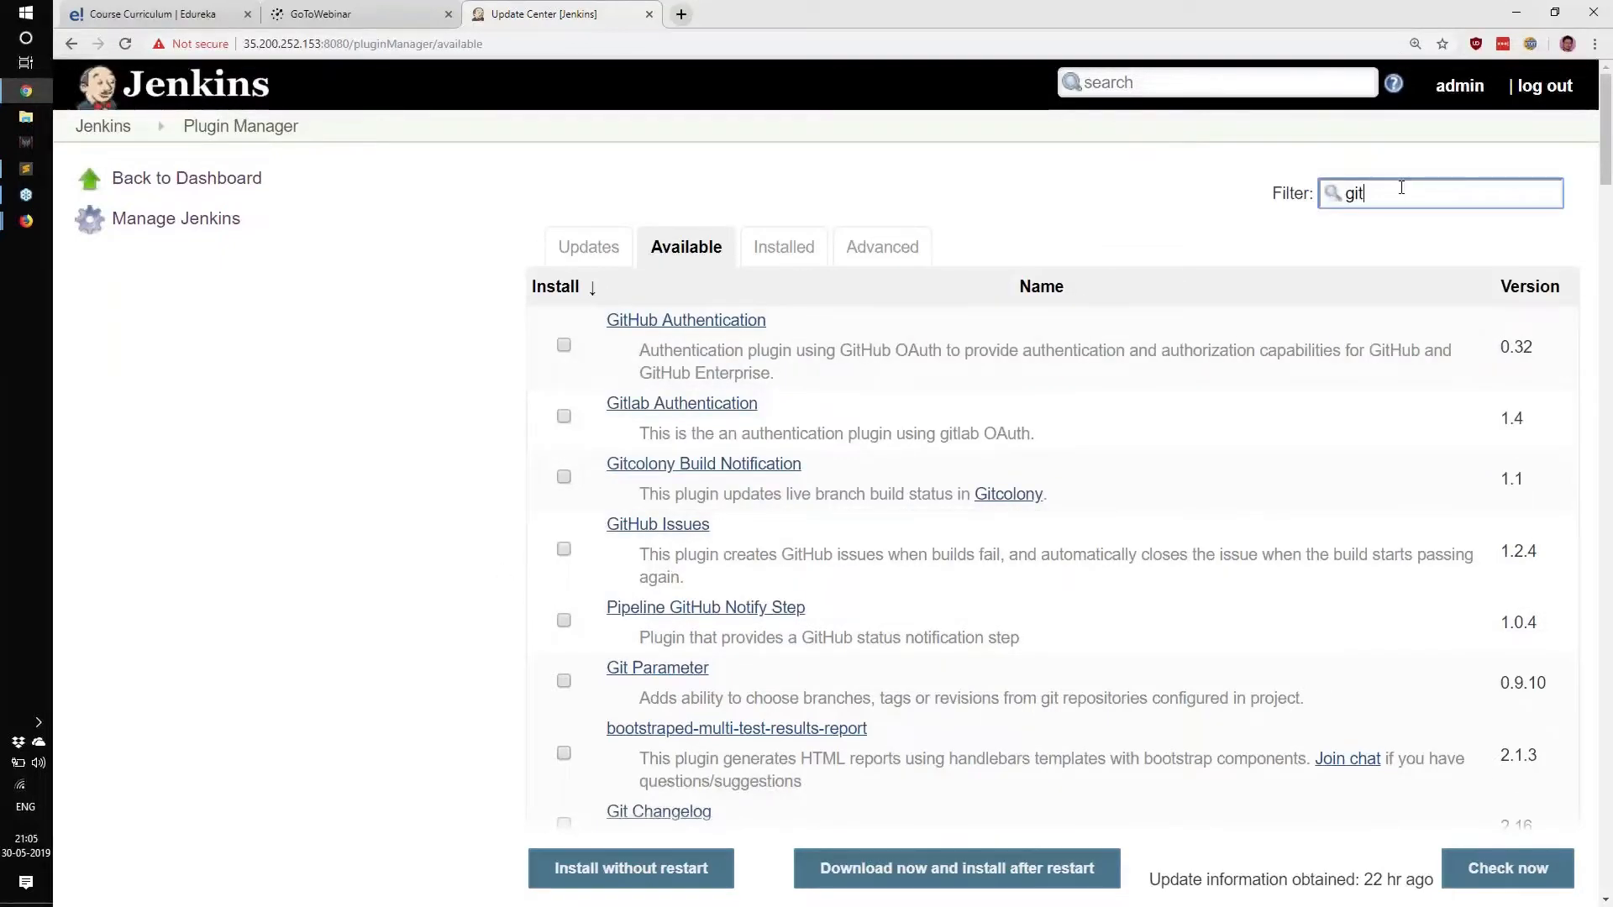
Change the filter to 'docker', review the first docker plugins, then reload the unfiltered Available list.
left_click_drag(1401, 188, 1235, 210)
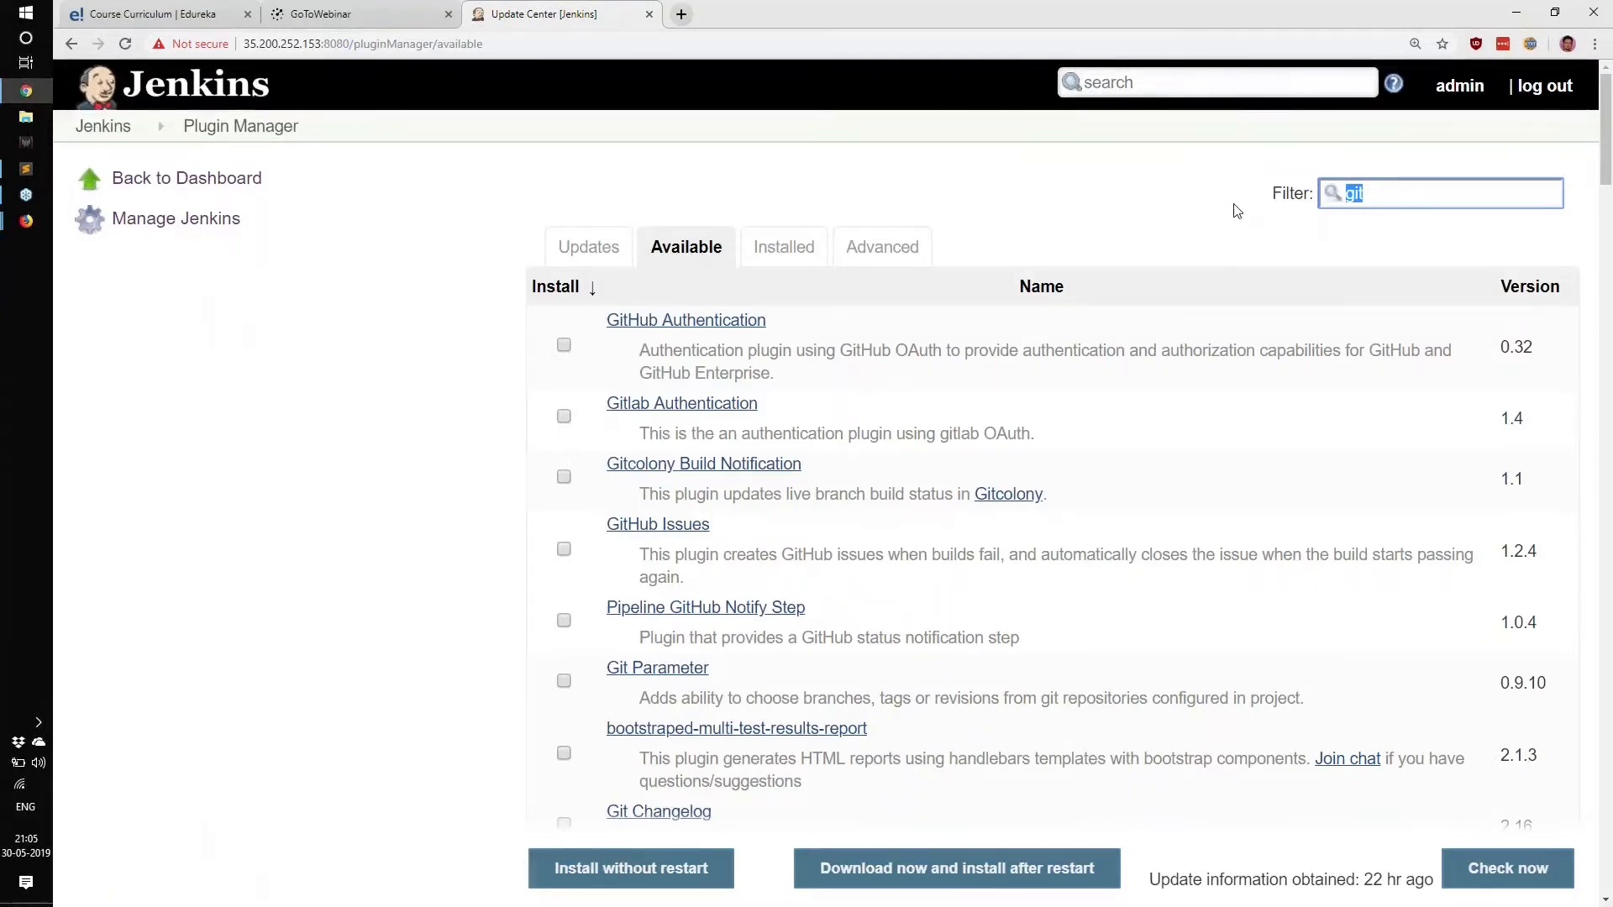
type("docker")
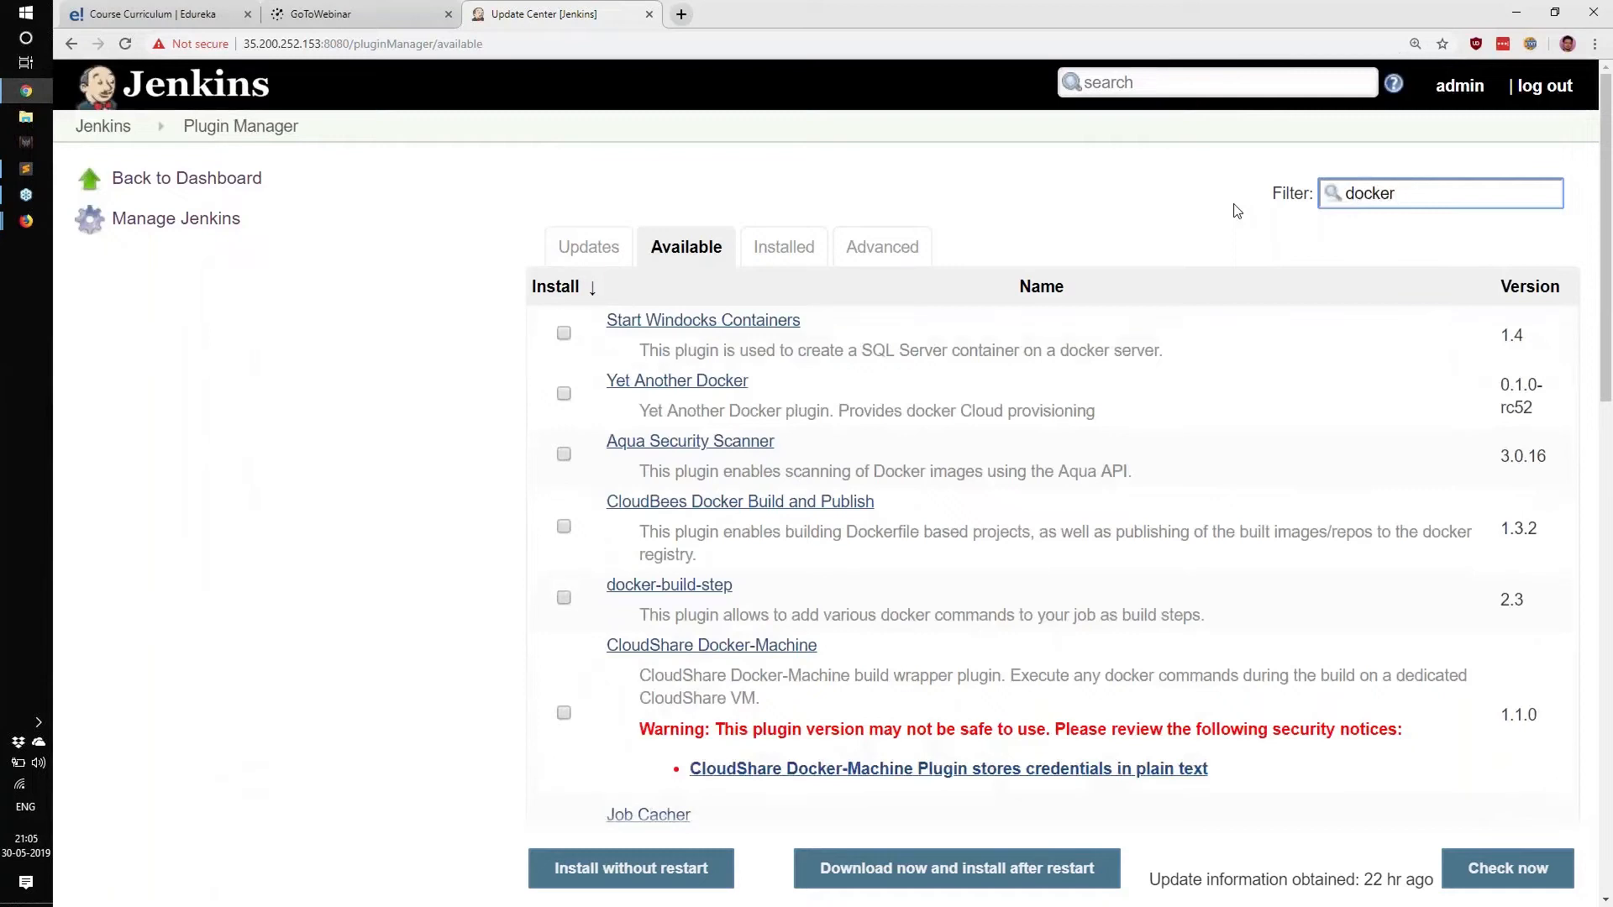
left_click_drag(847, 340, 607, 328)
left_click(485, 477)
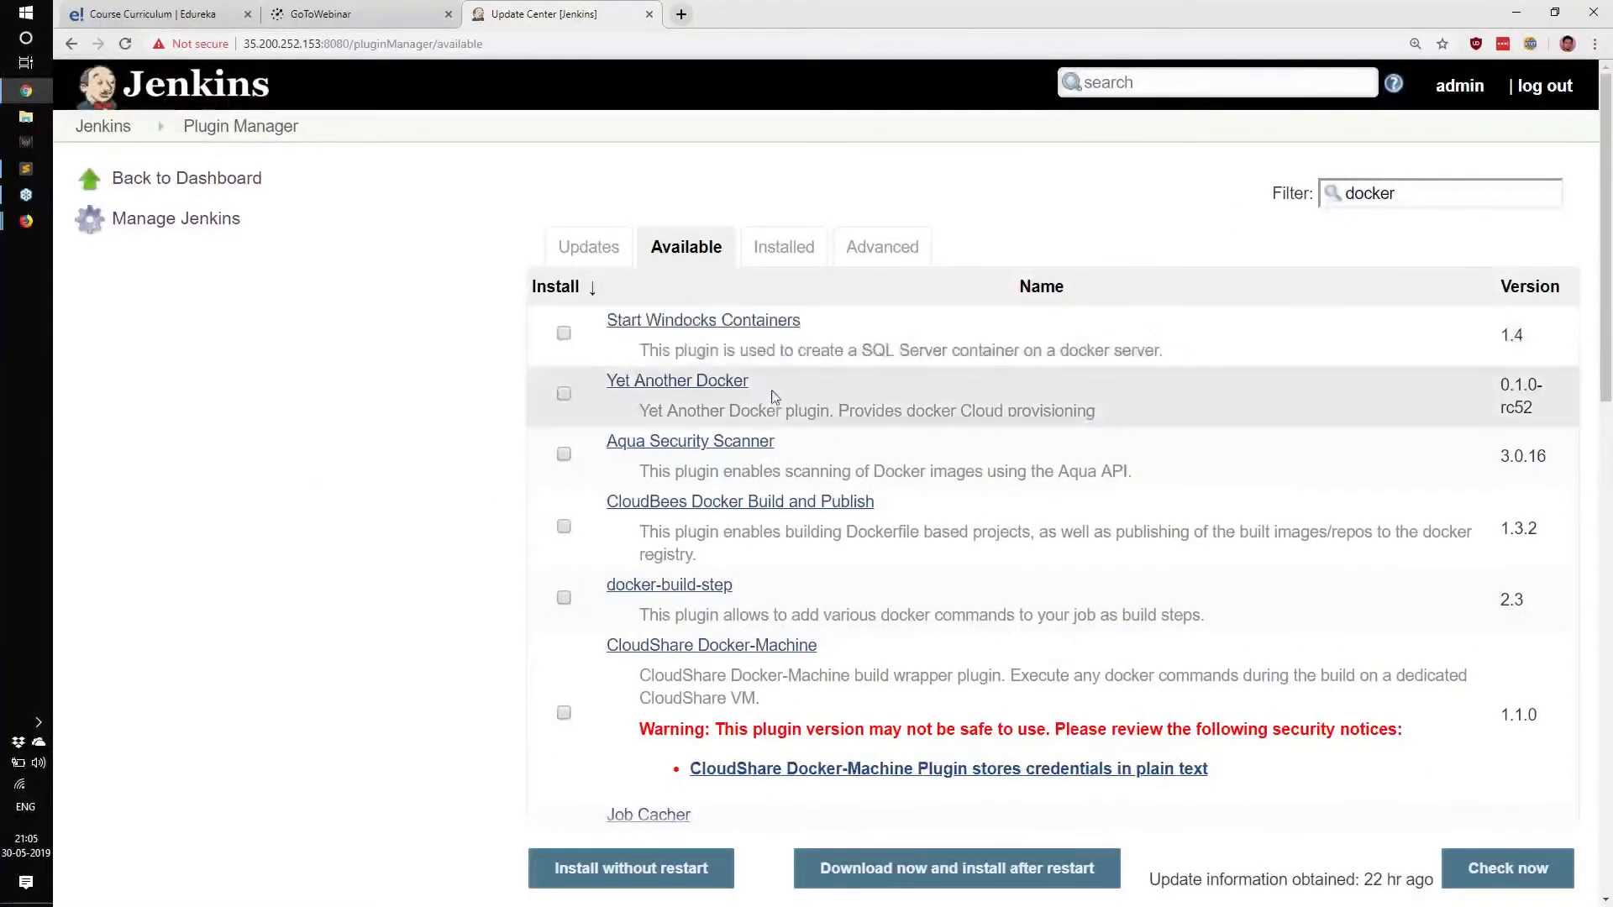
left_click_drag(770, 390, 508, 474)
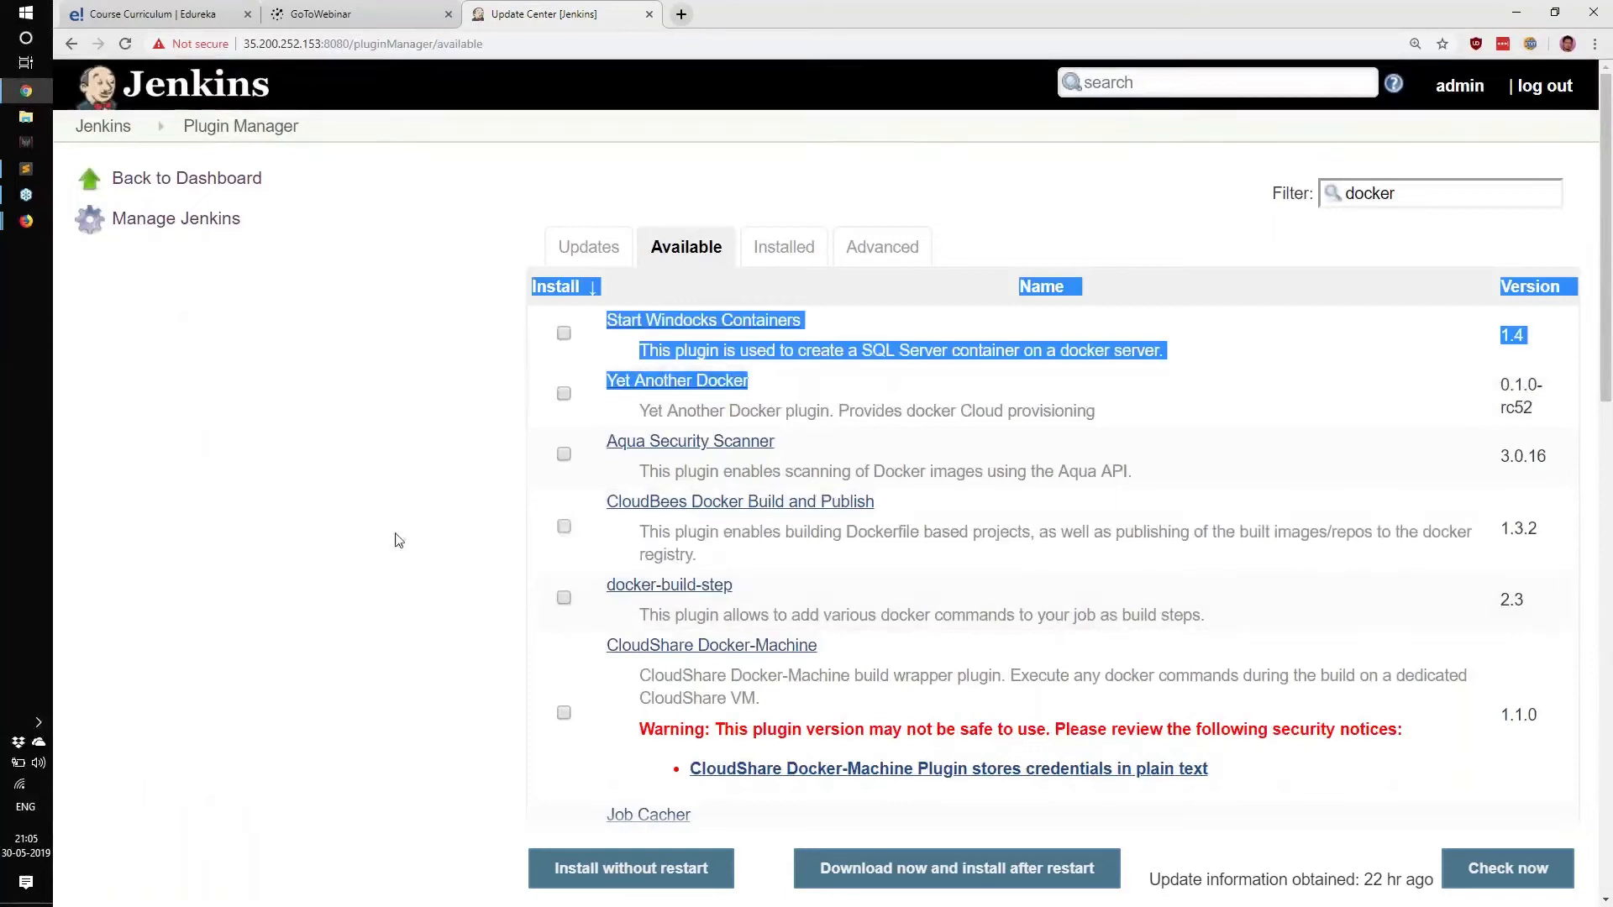
left_click(674, 252)
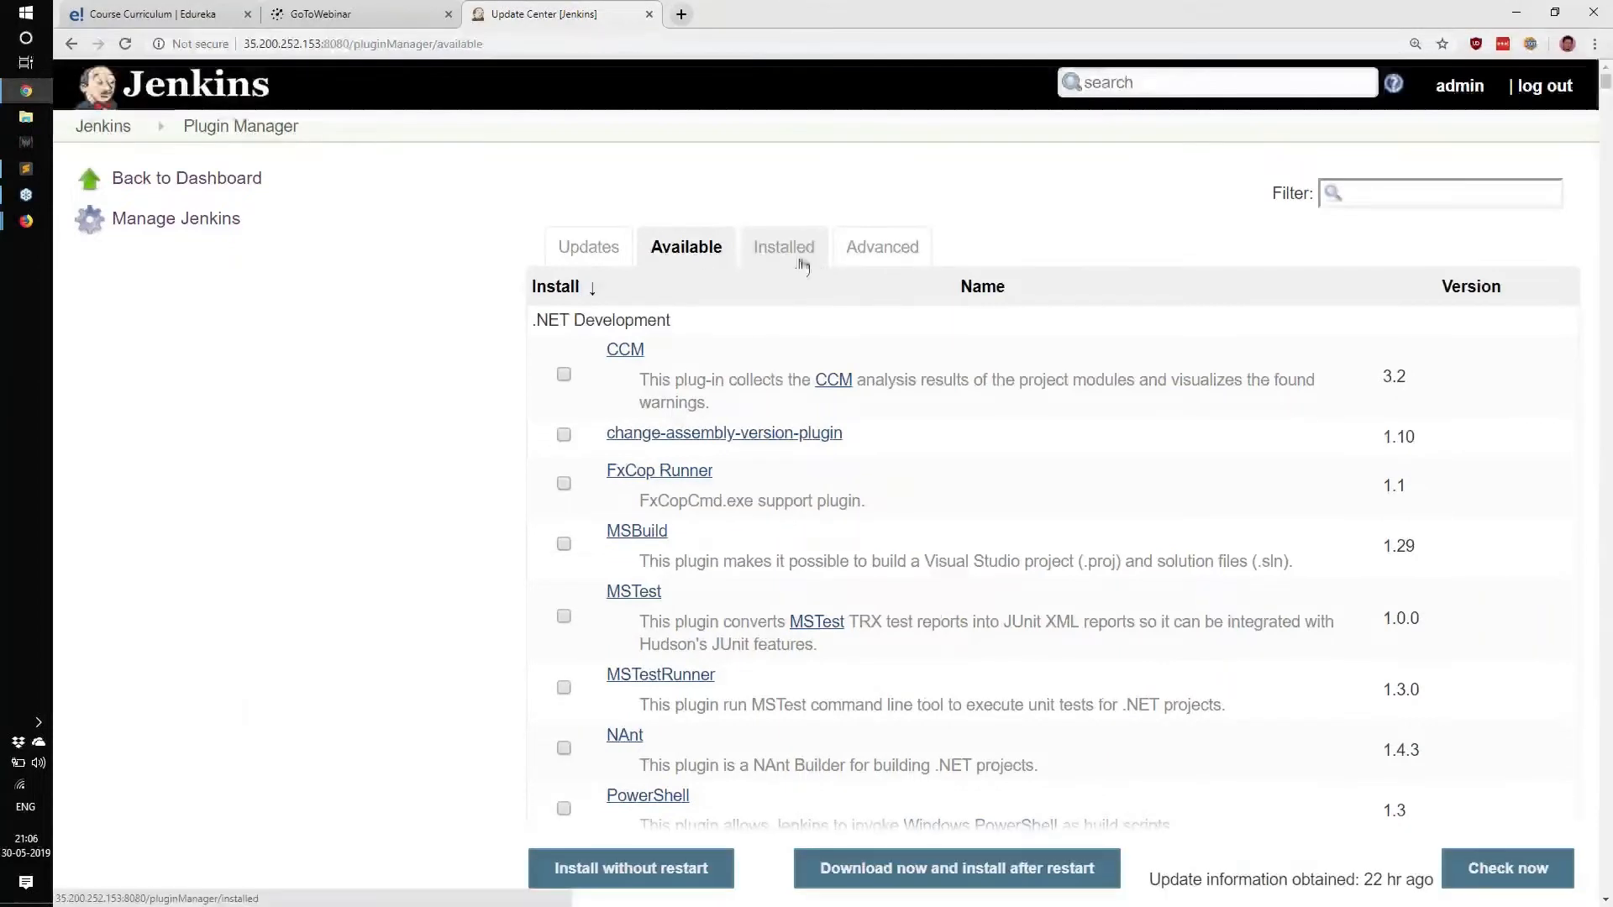
Show the Installed tab and scroll through plugins like Ant Plugin 1.9 and Build Timeout 1.19.
left_click(794, 252)
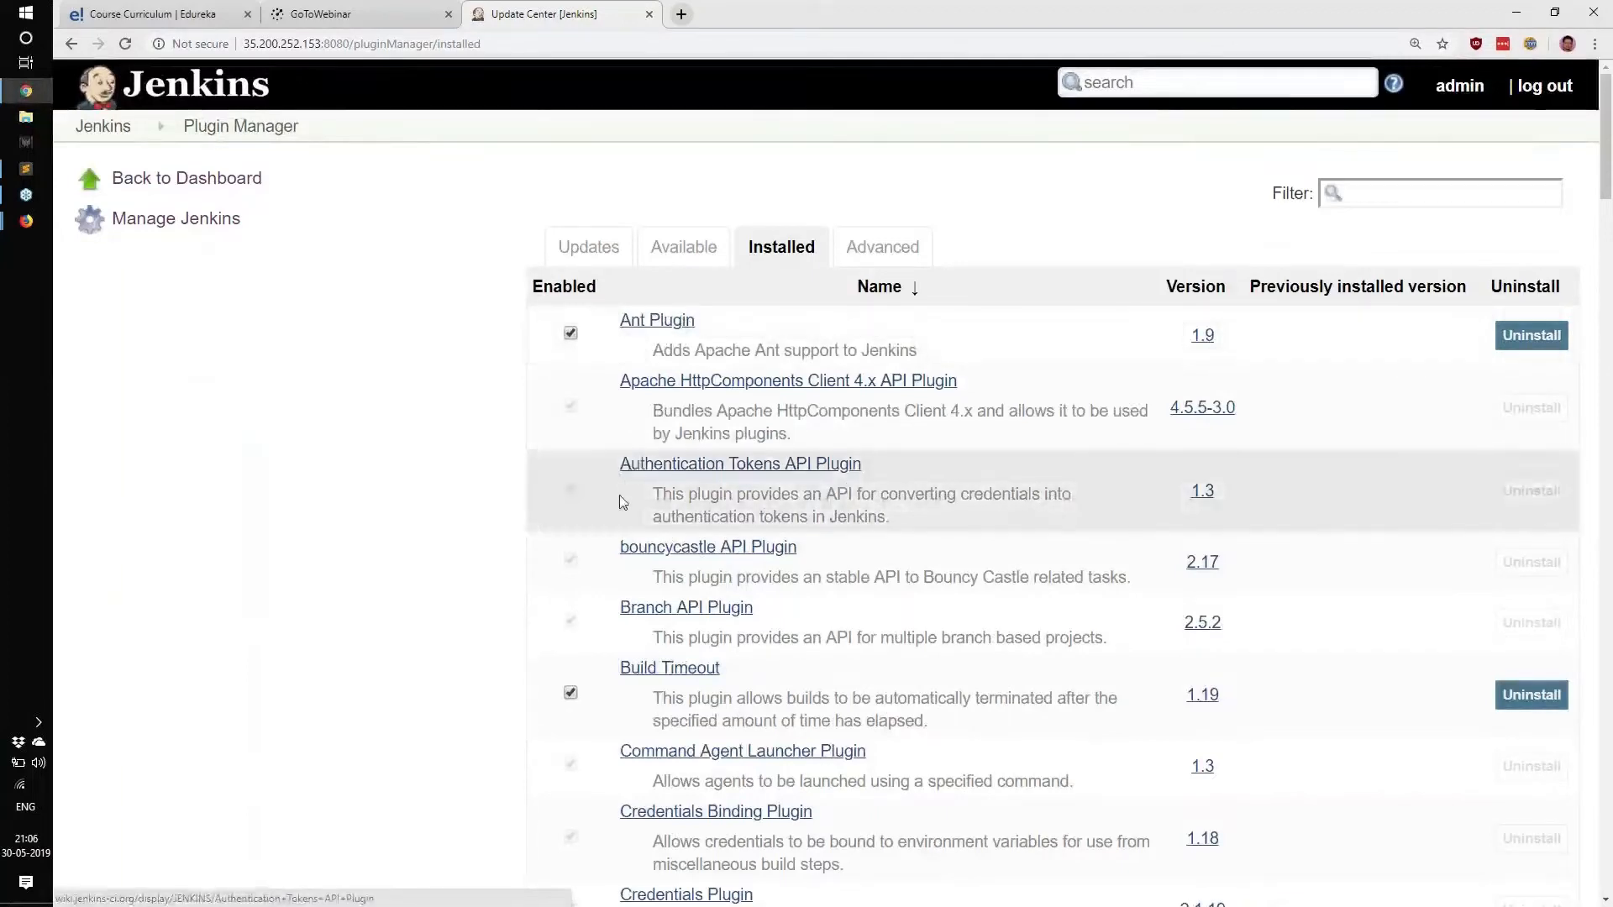
scroll(619, 497, "down", 3)
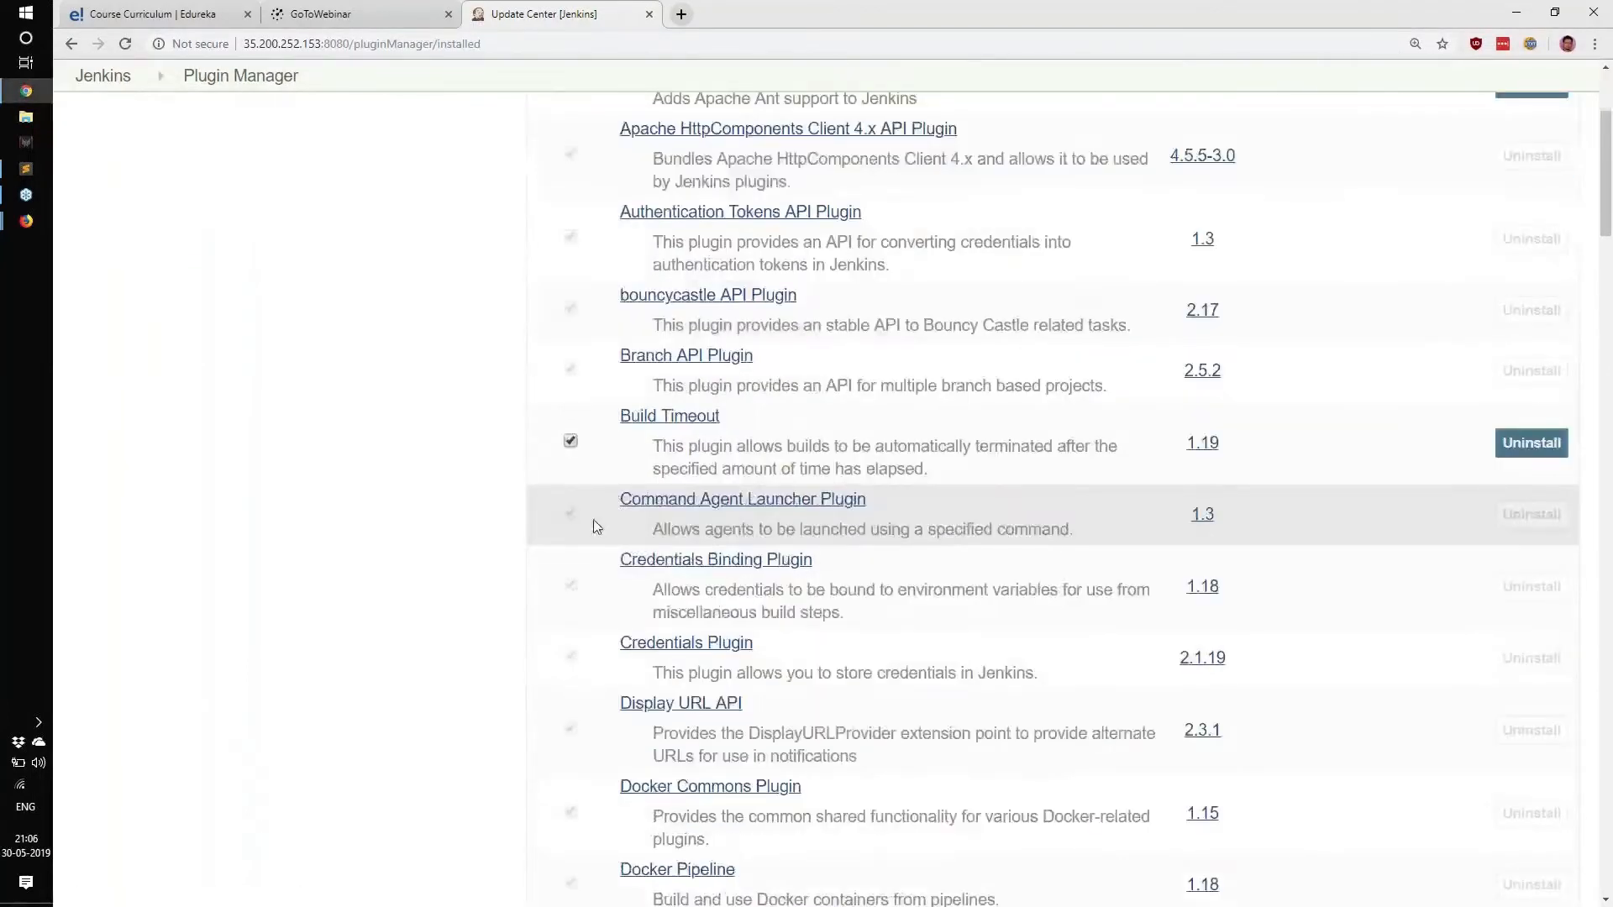
scroll(504, 550, "down", 5)
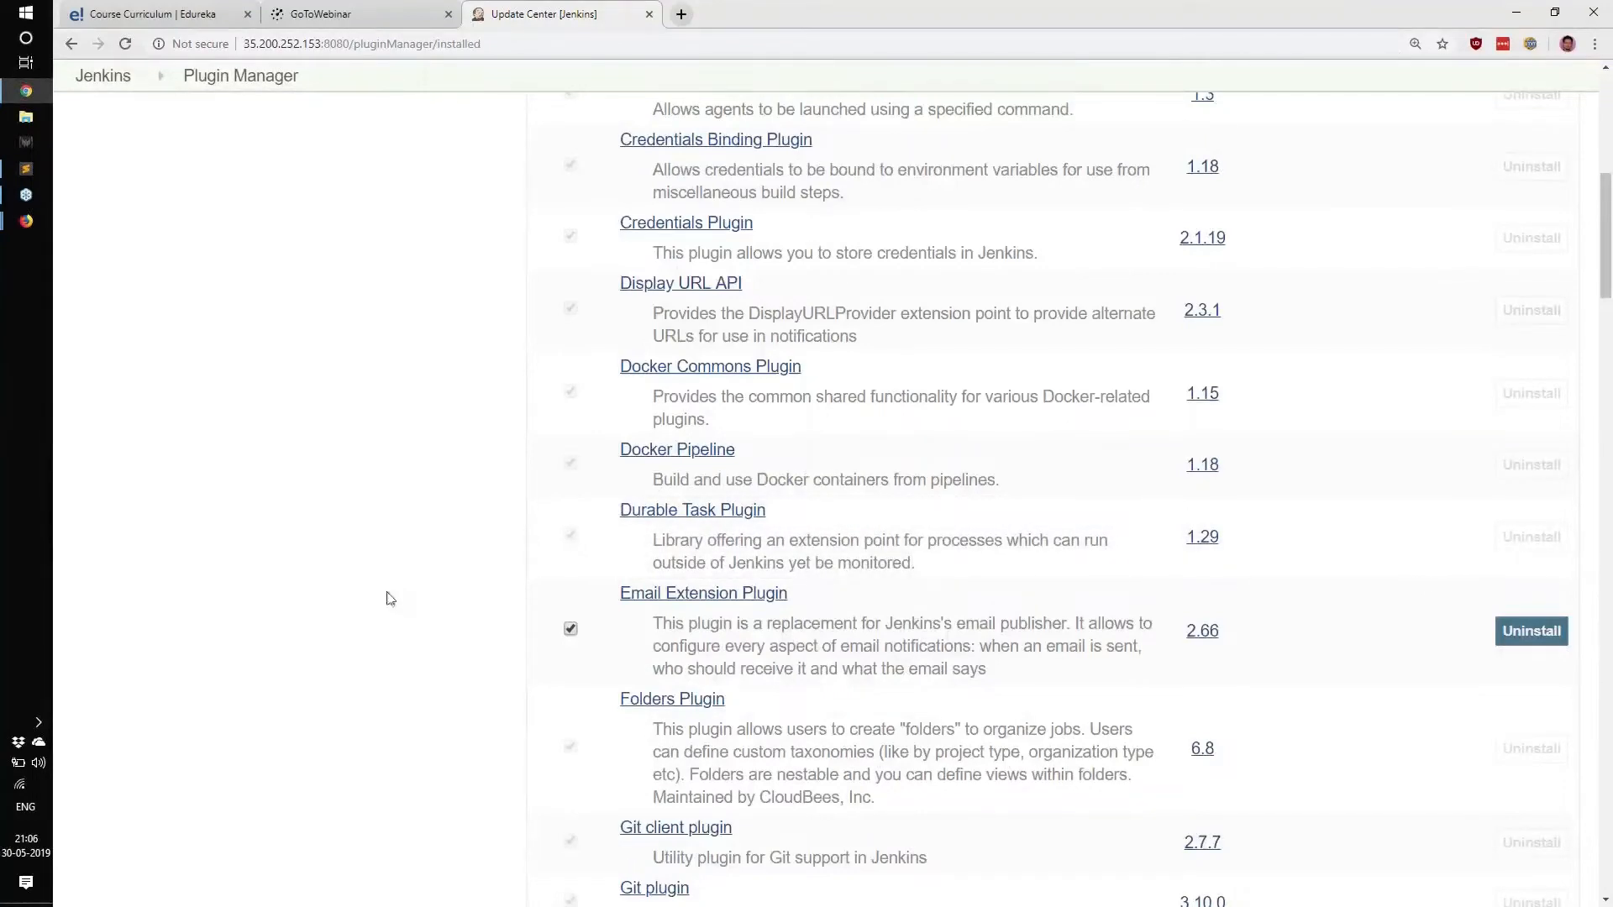
scroll(386, 605, "down", 14)
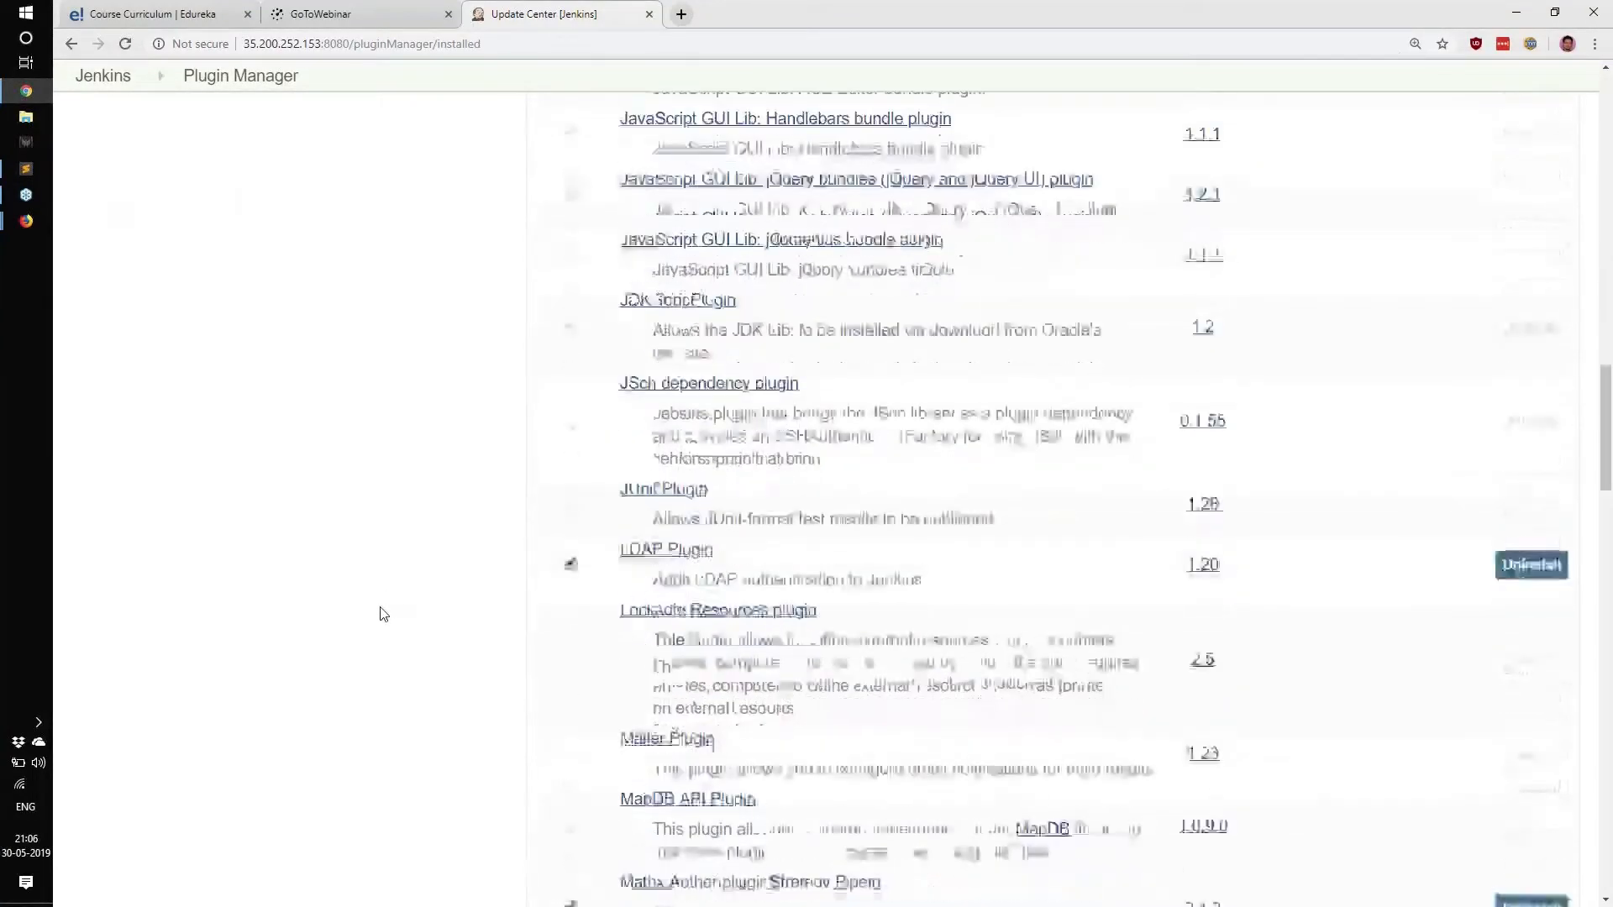
scroll(383, 614, "down", 15)
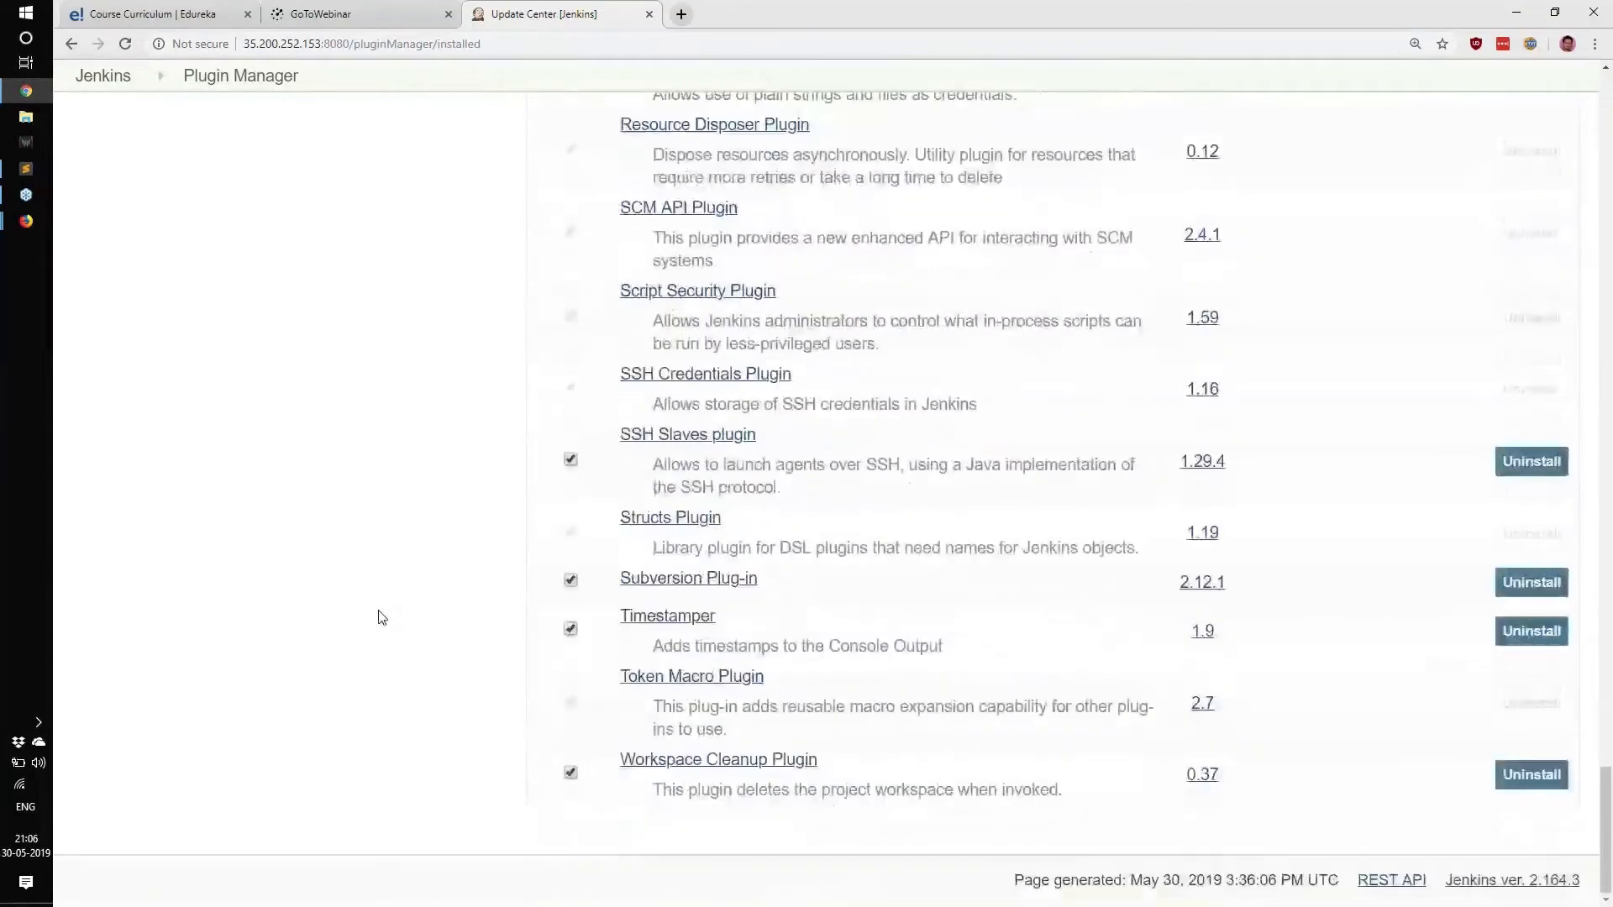
scroll(378, 618, "up", 13)
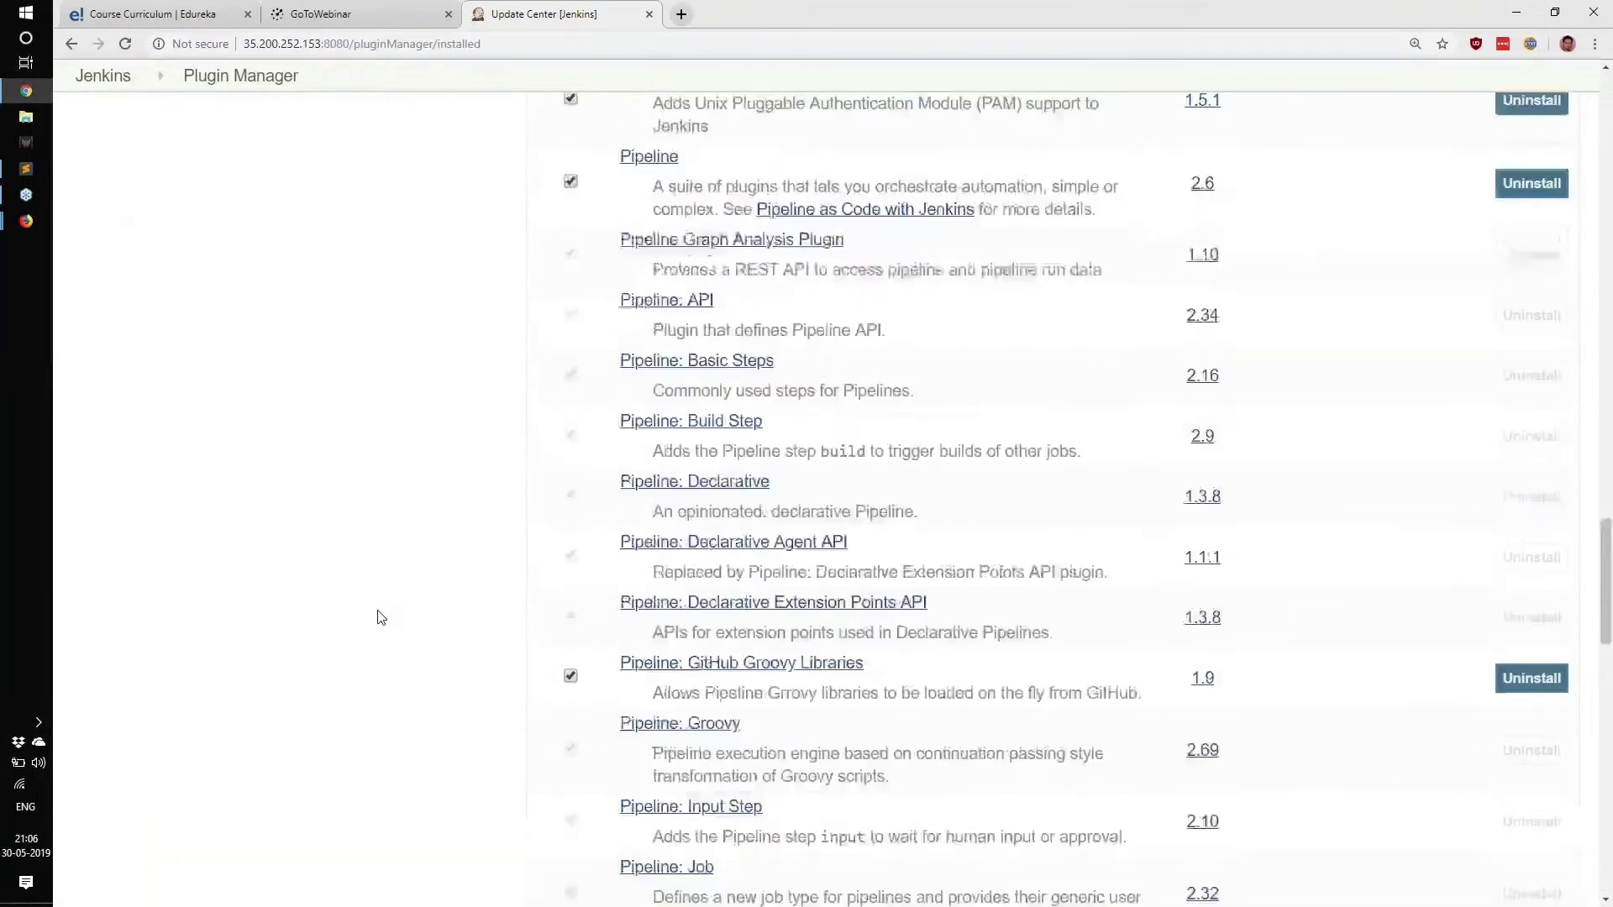
scroll(378, 618, "up", 20)
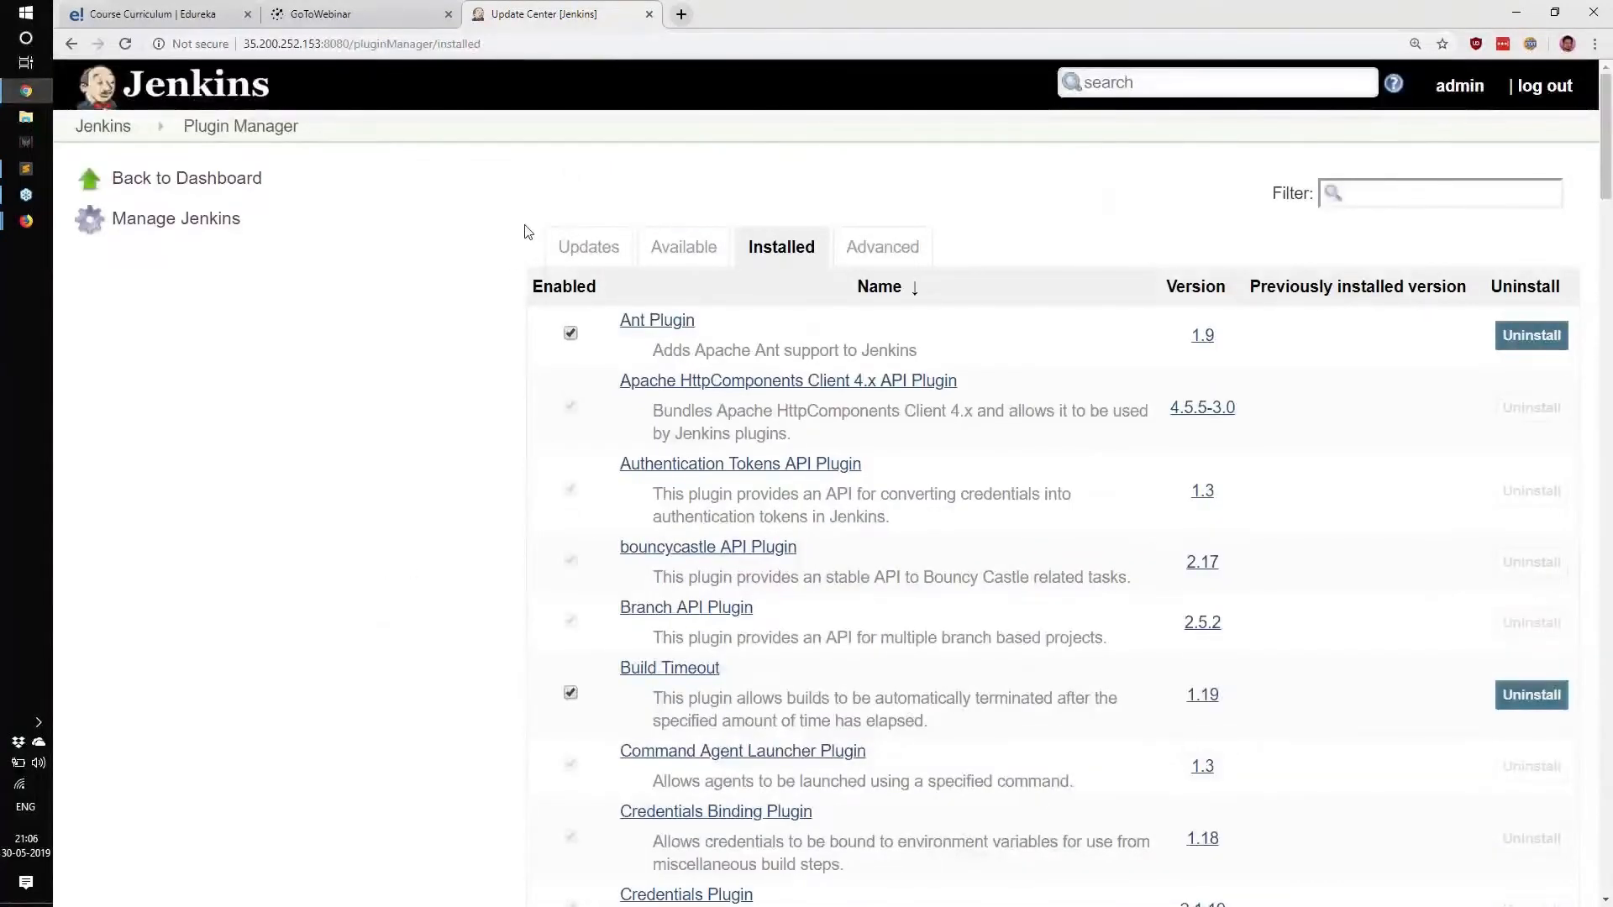
left_click_drag(556, 247, 620, 264)
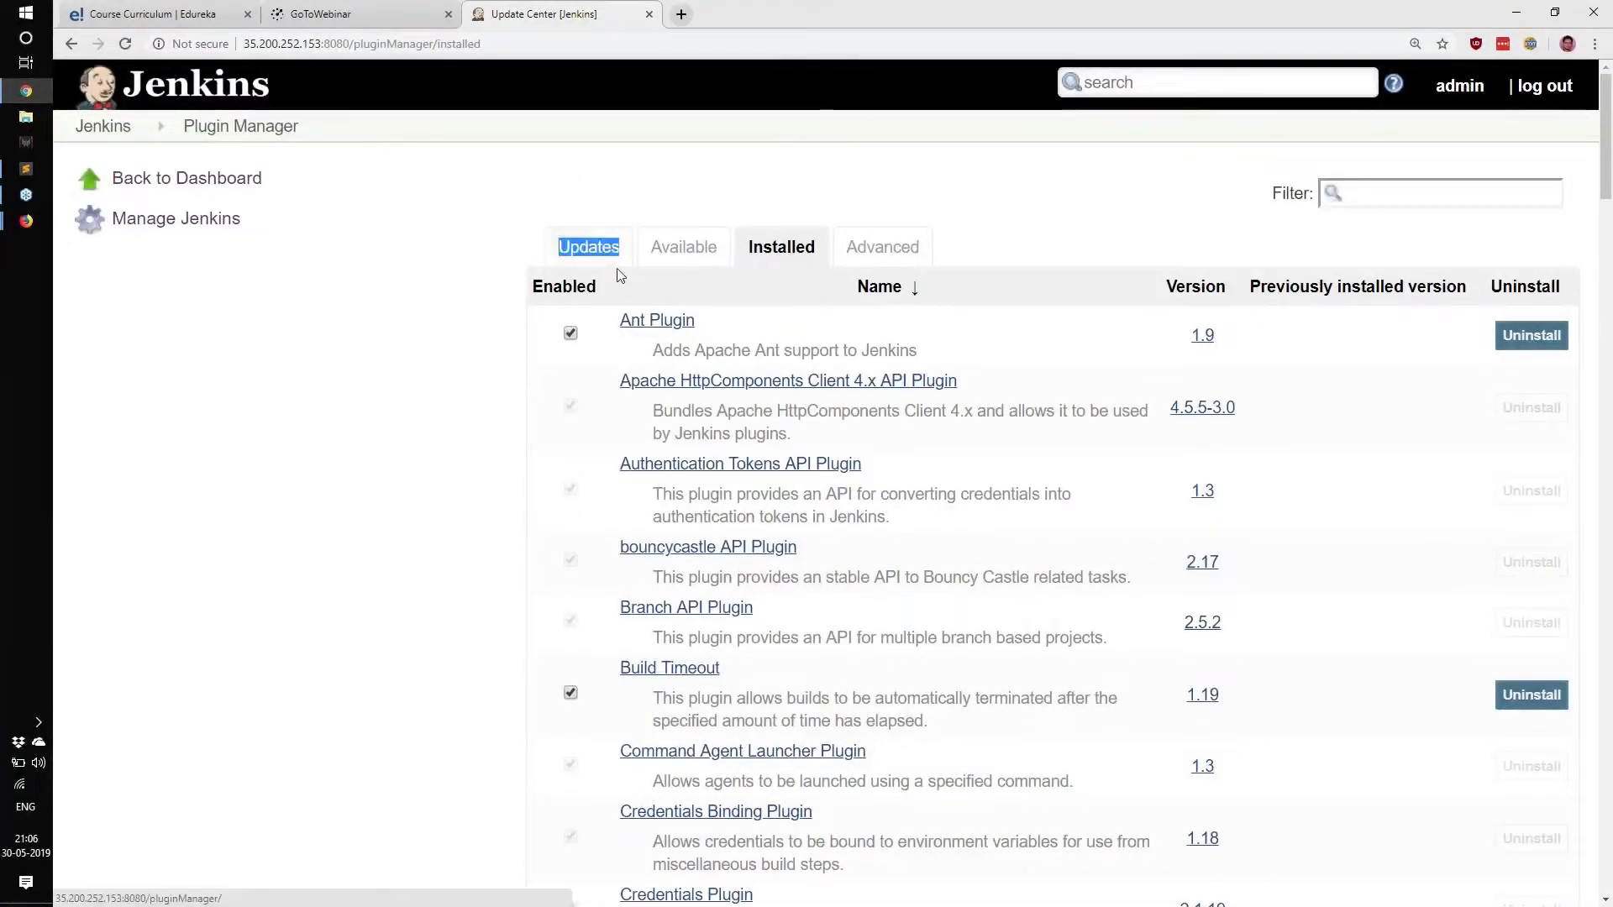
Confirm the Updates tab reports no updates, then show the Advanced tab with HTTP proxy settings.
left_click(599, 255)
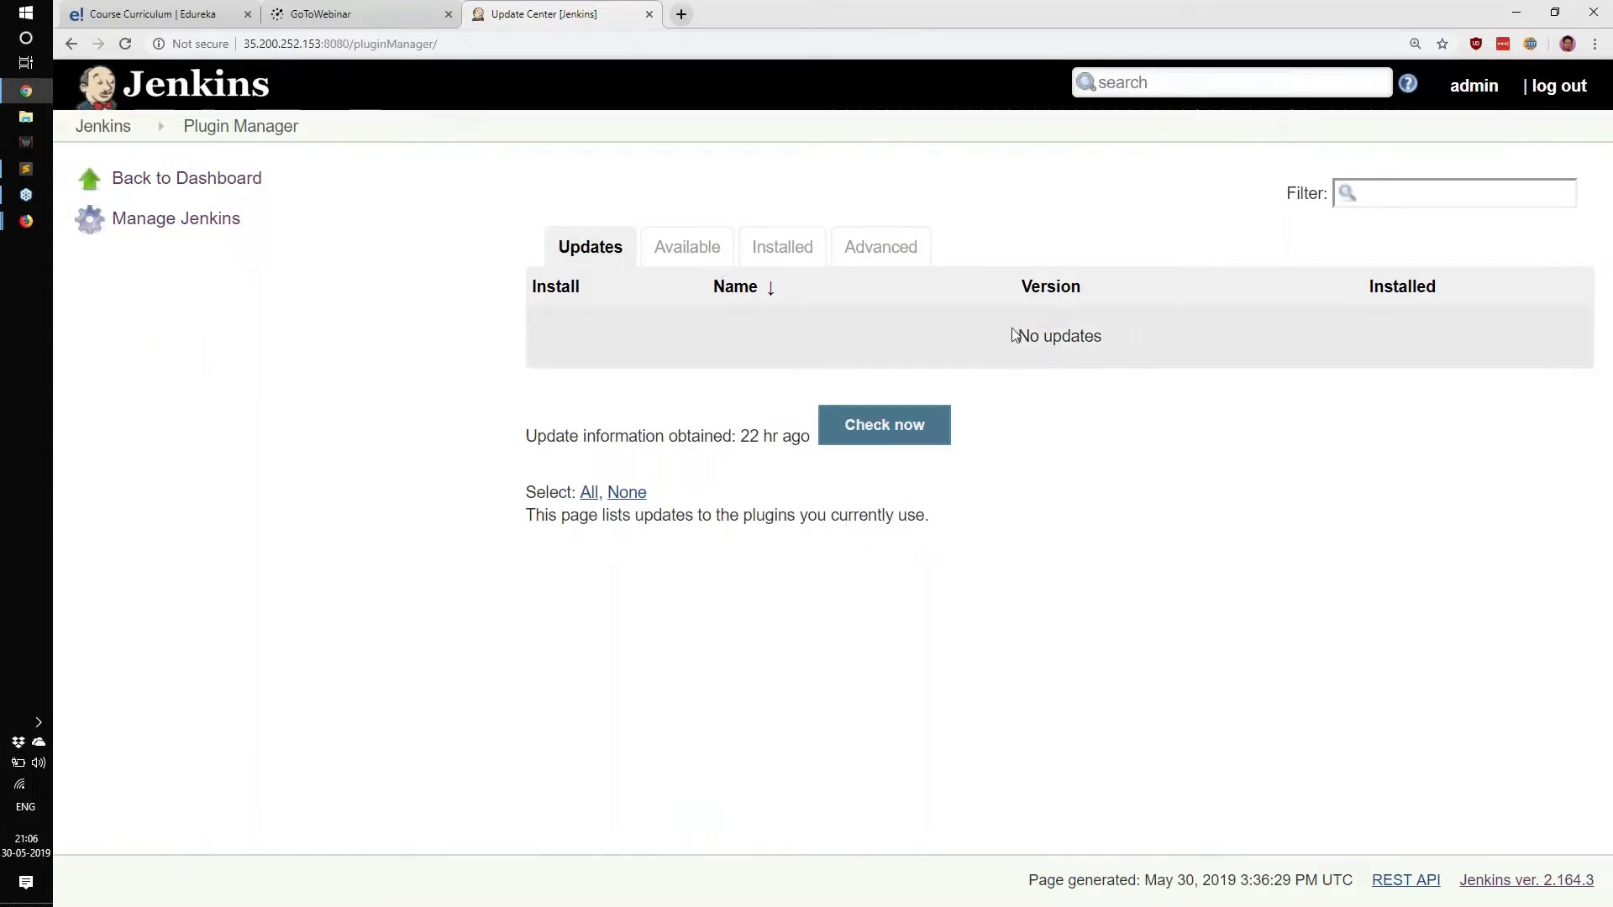
left_click_drag(1015, 335, 1158, 337)
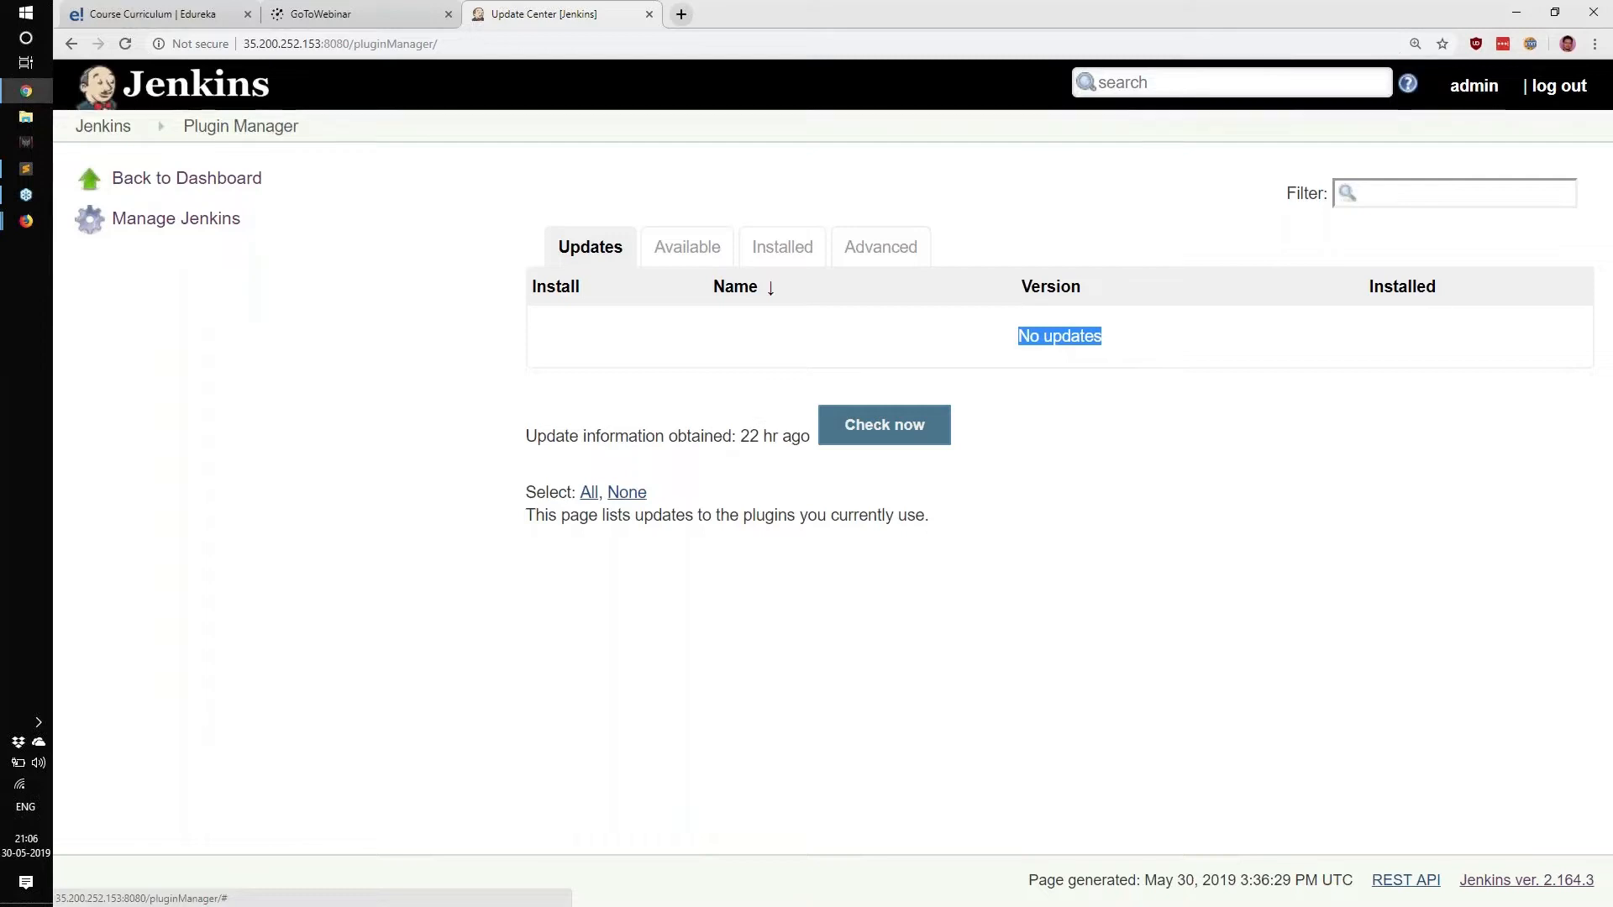
left_click(938, 238)
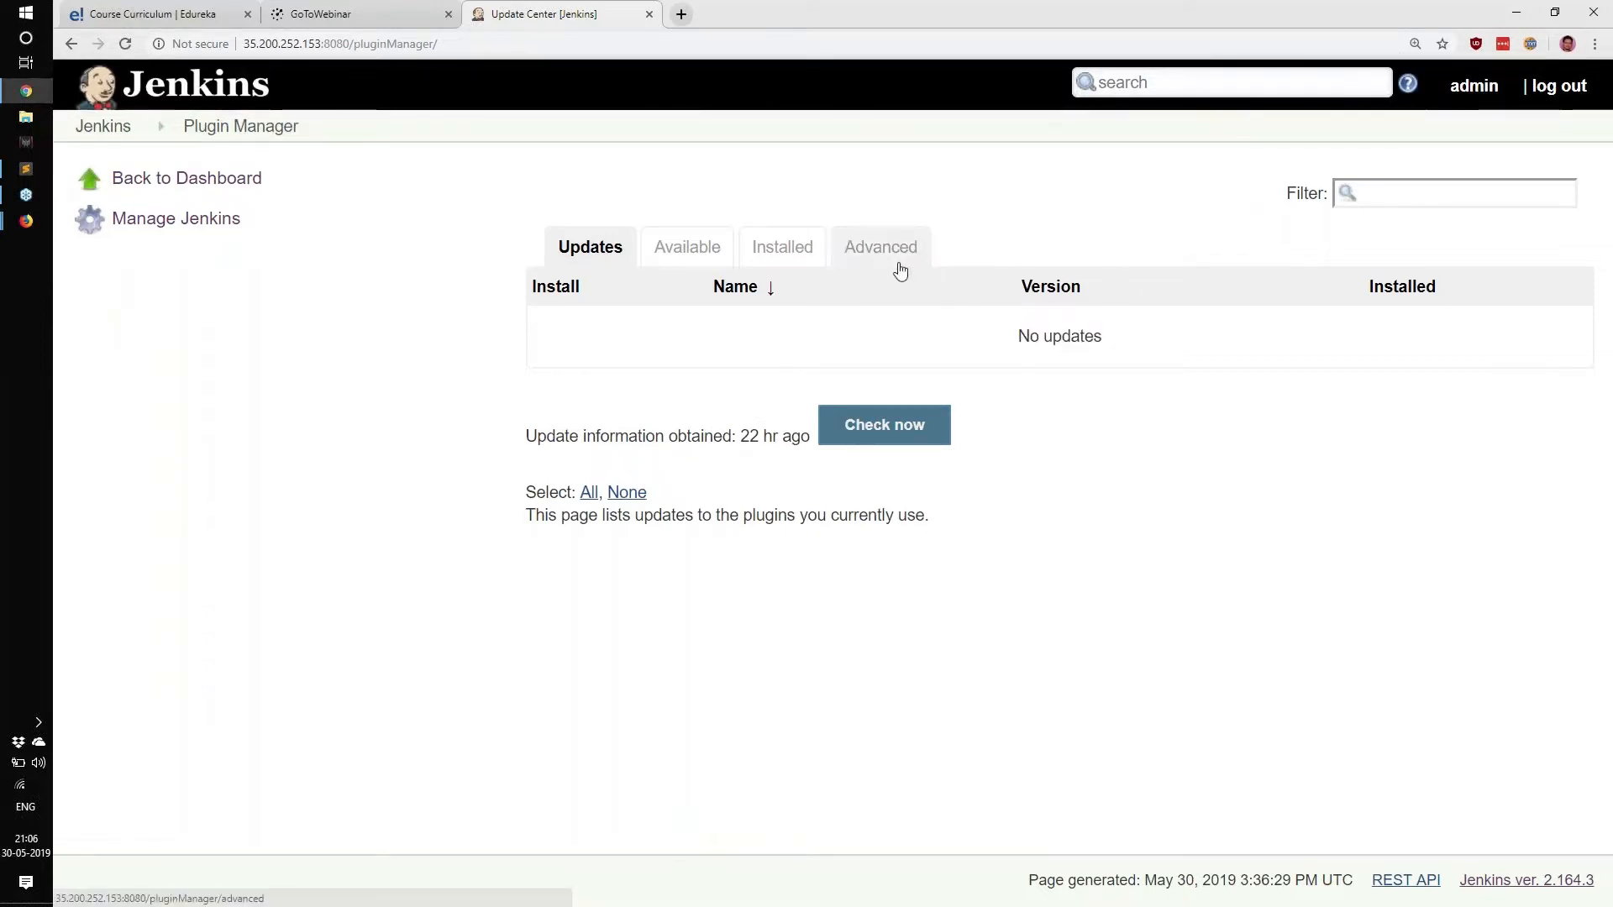
left_click(899, 268)
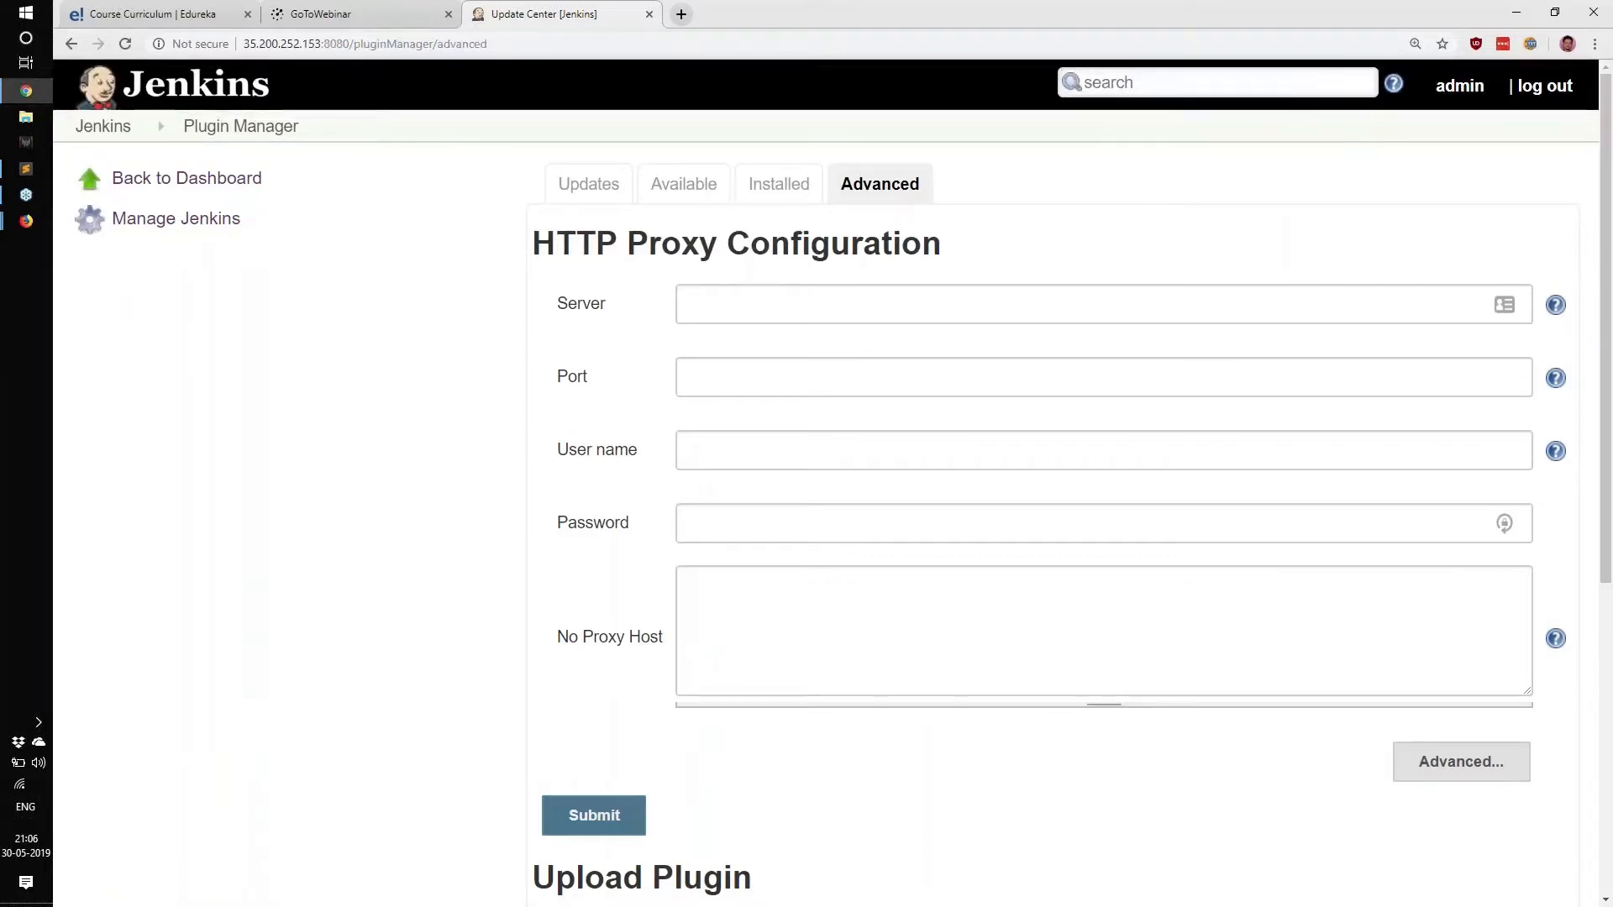
Review the empty HTTP Proxy Configuration fields, including No Proxy Host, then return to Manage Jenkins.
left_click(905, 644)
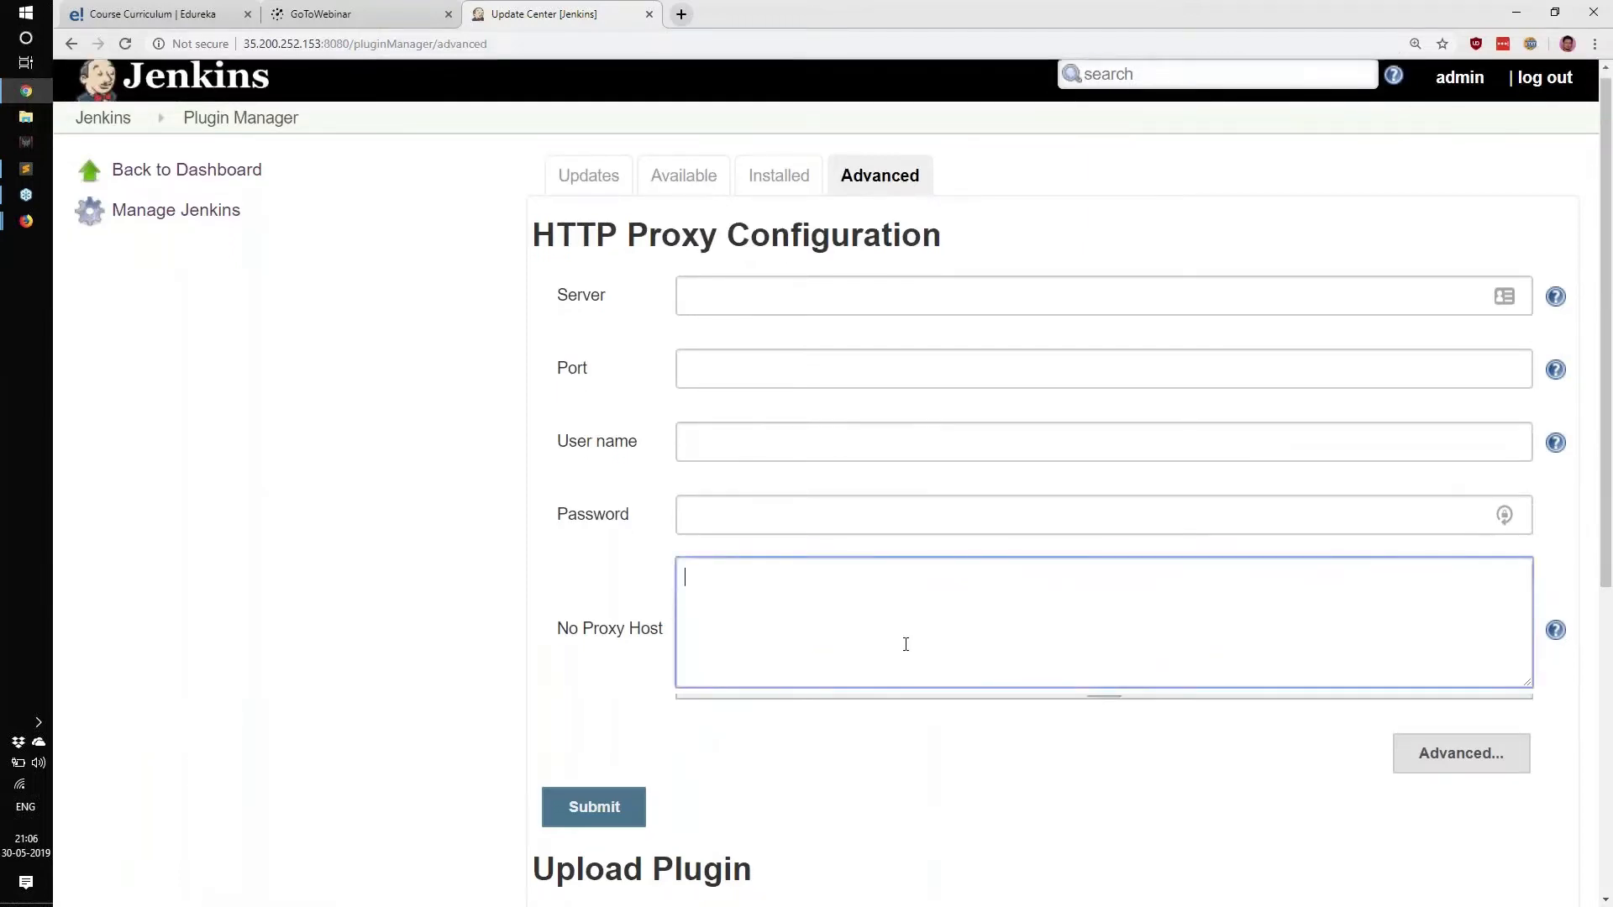
scroll(906, 644, "down", 3)
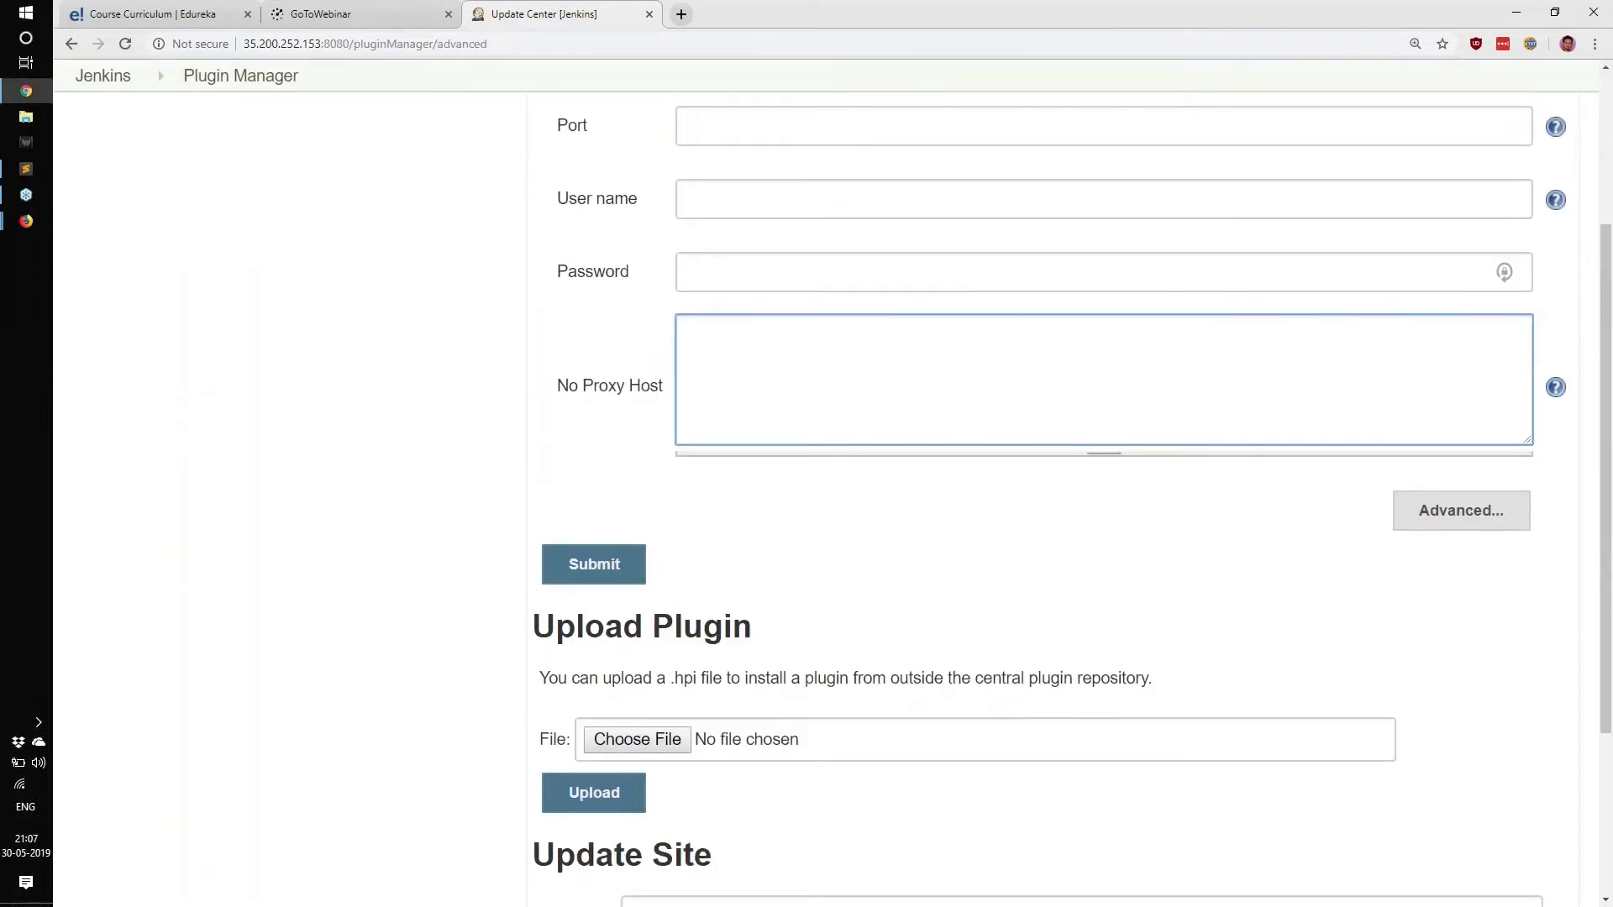
scroll(790, 522, "up", 2)
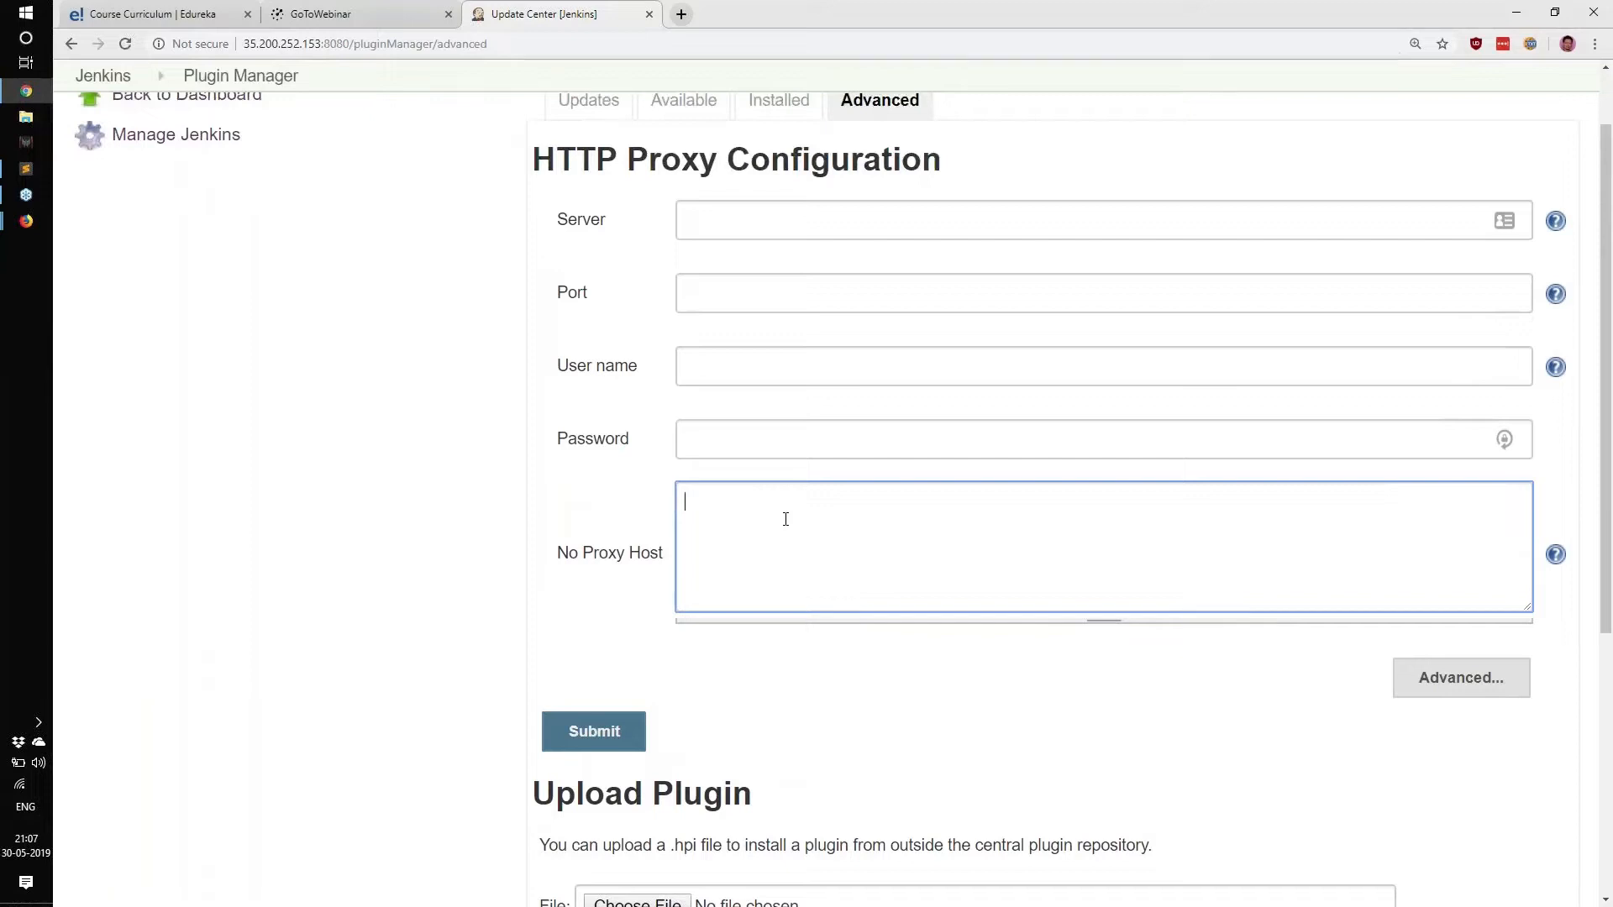
scroll(598, 508, "up", 1)
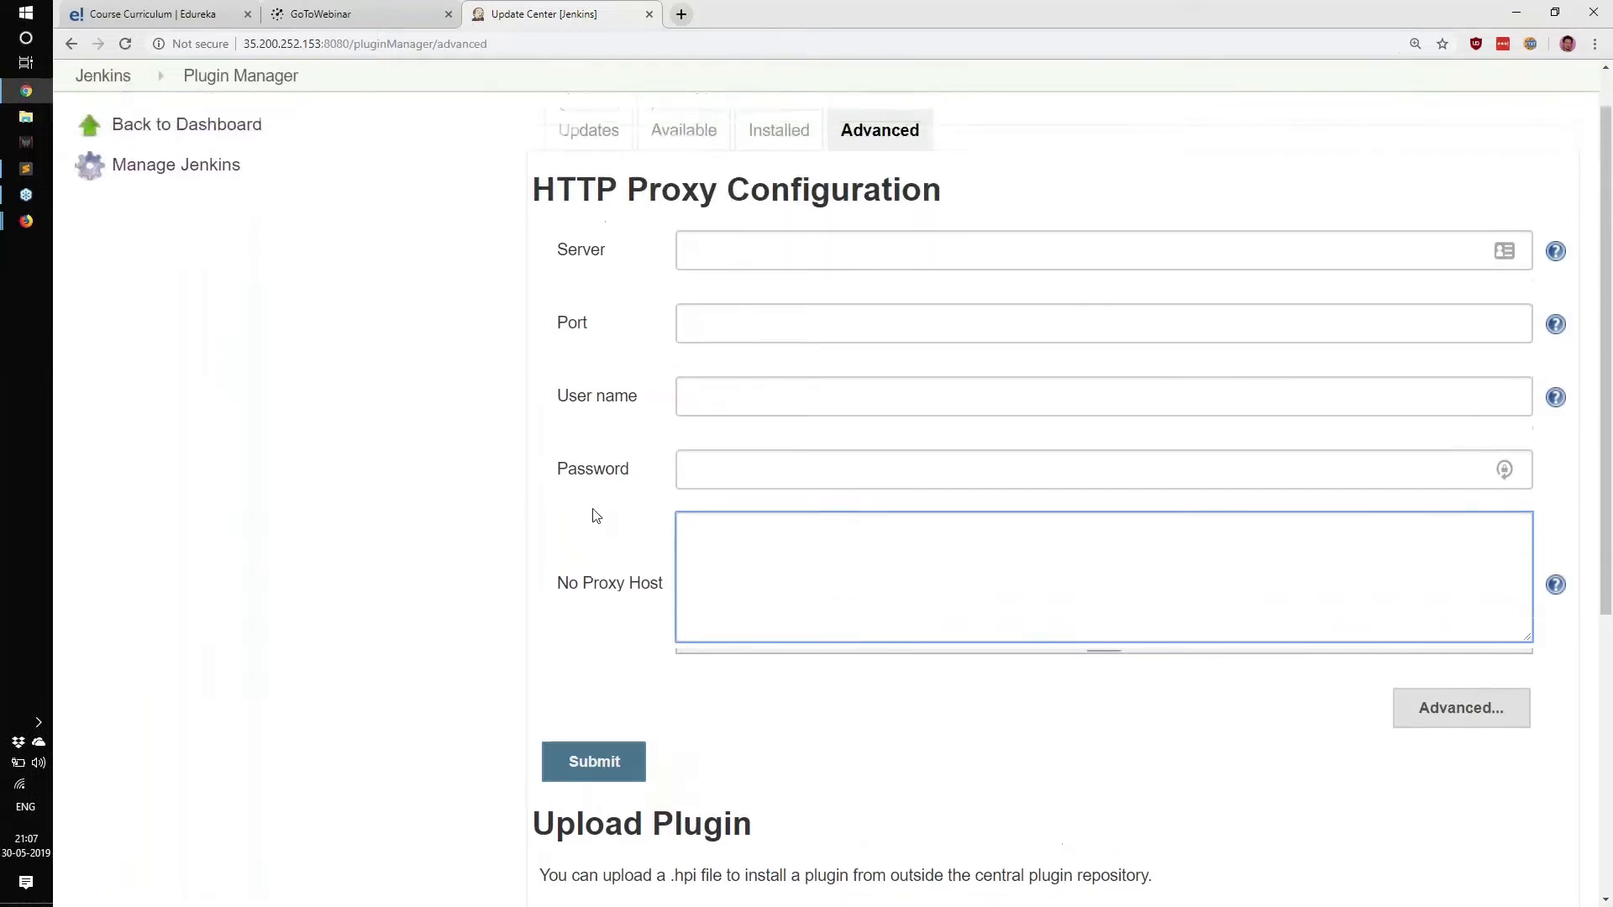
scroll(598, 508, "down", 1)
scroll(598, 508, "up", 1)
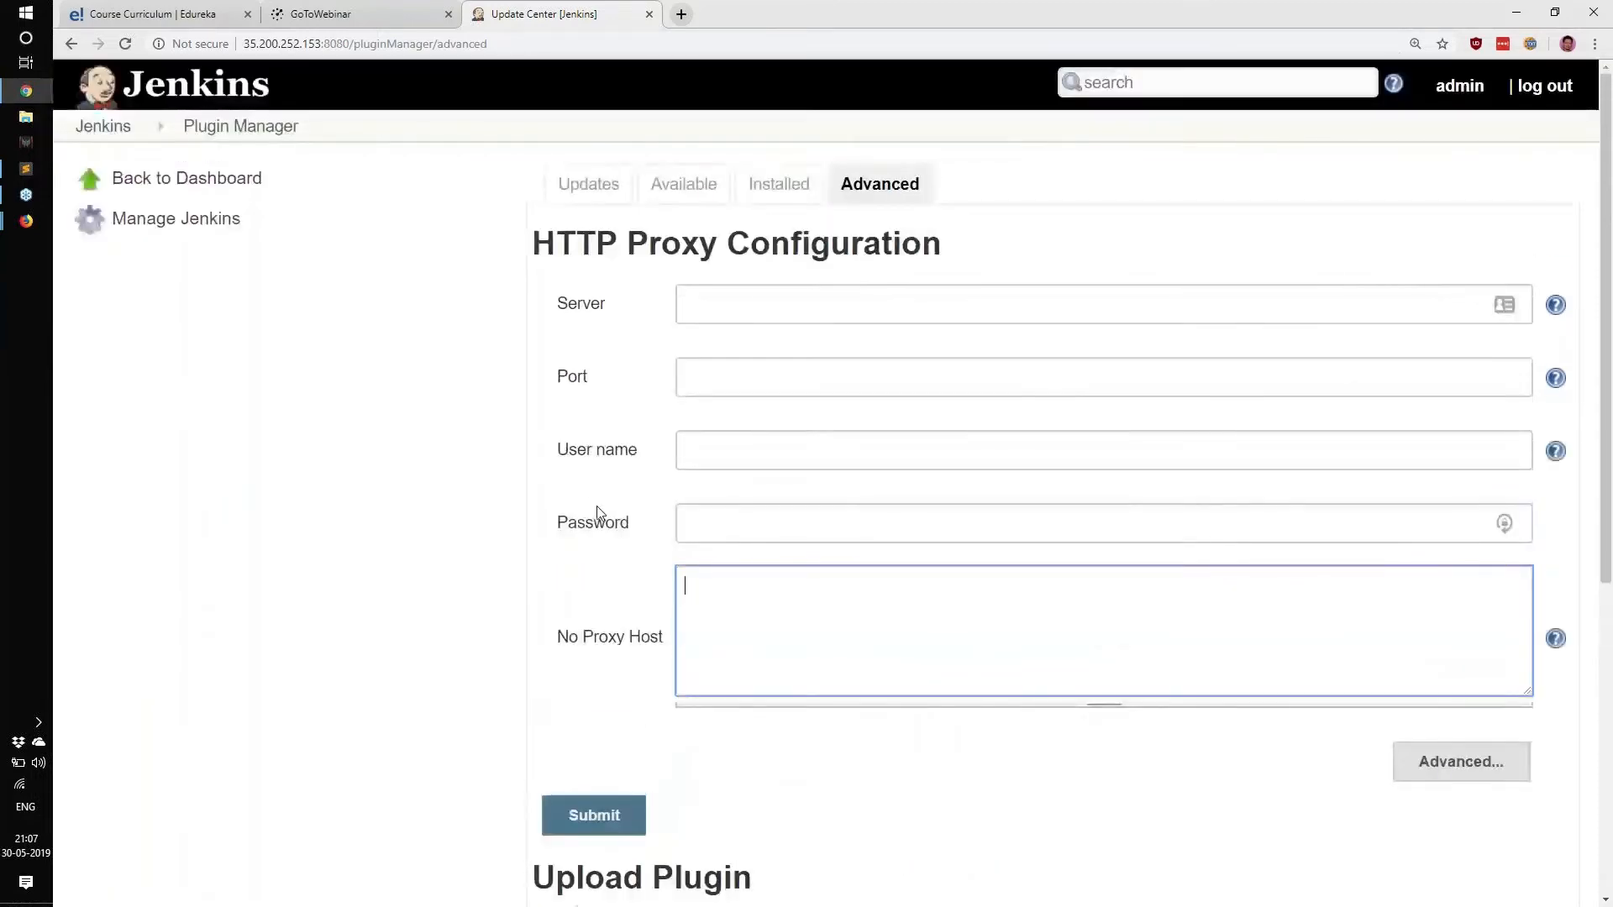
left_click(231, 223)
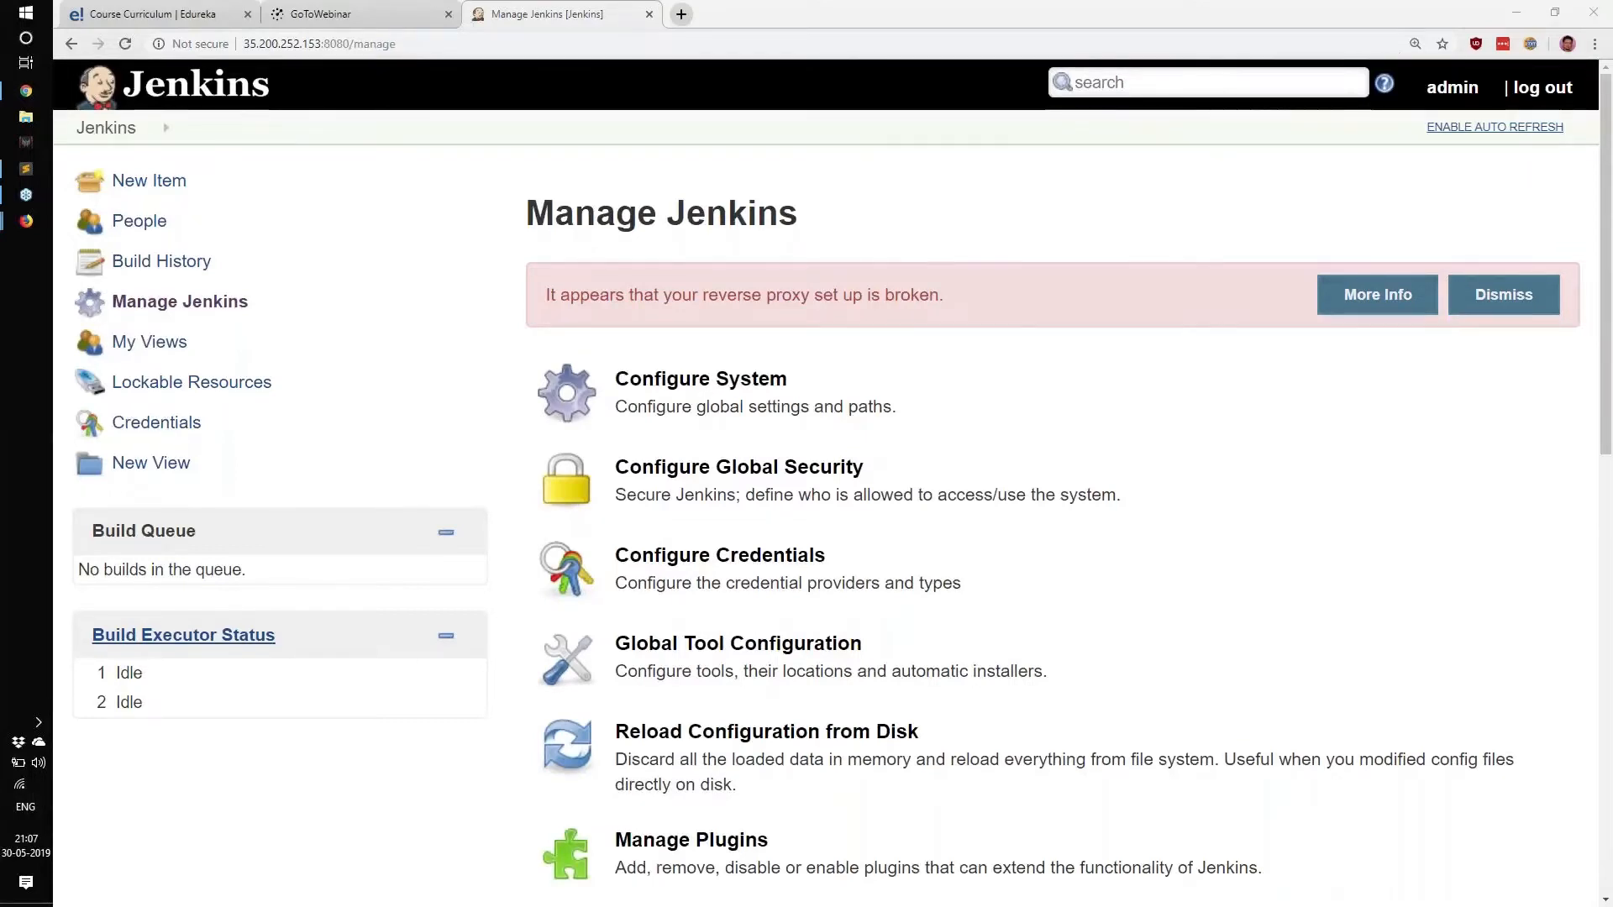
left_click_drag(912, 256, 1017, 496)
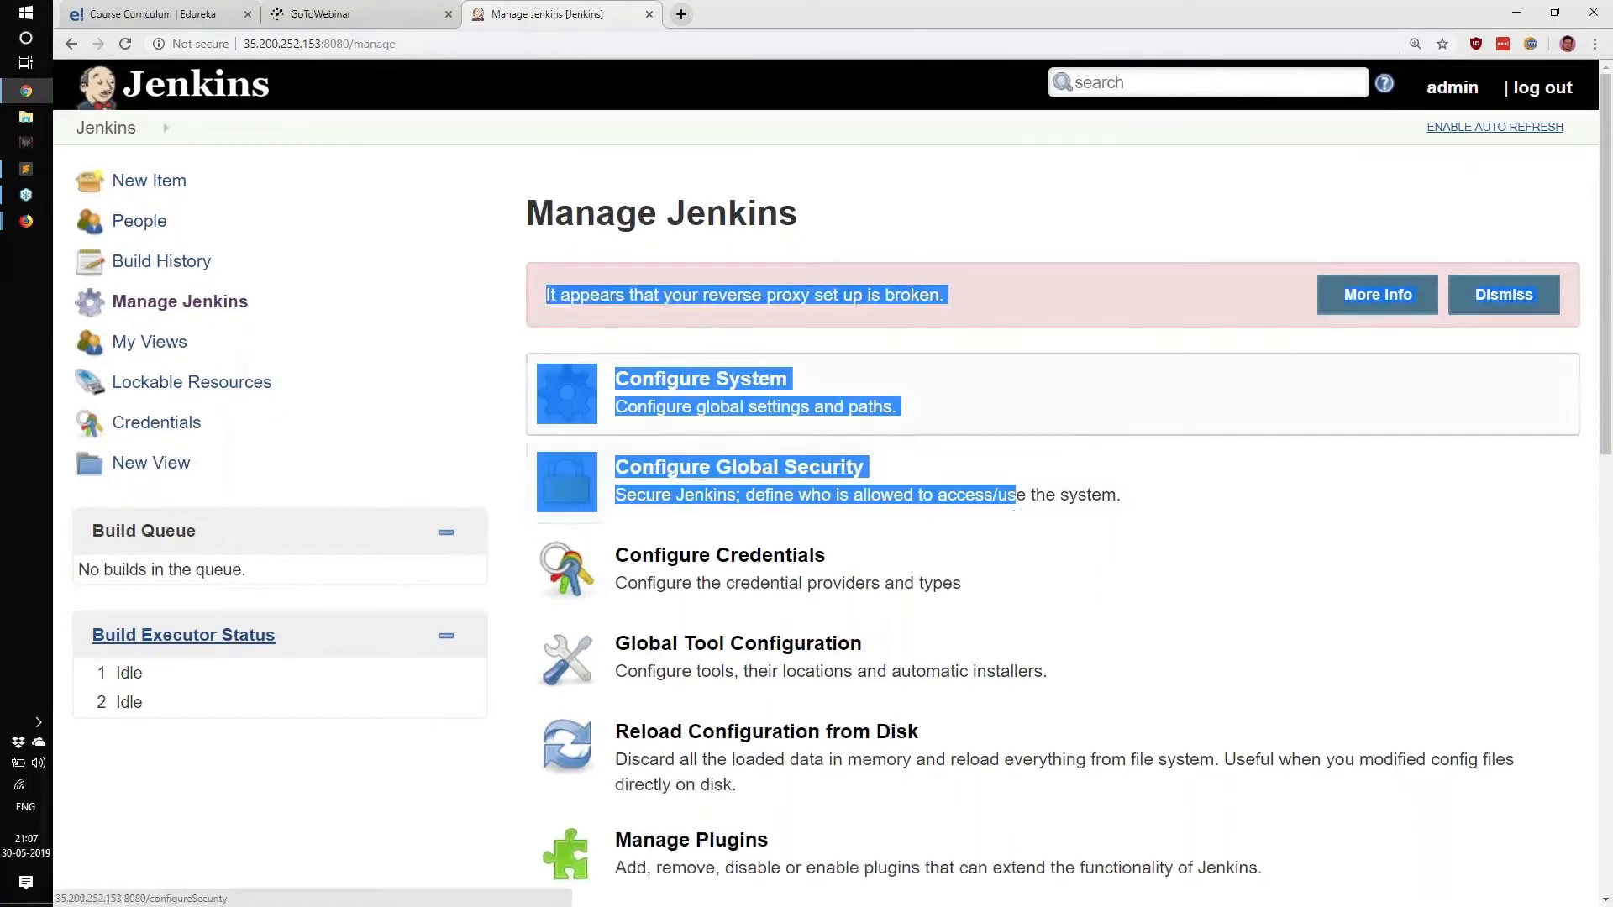
left_click(1094, 209)
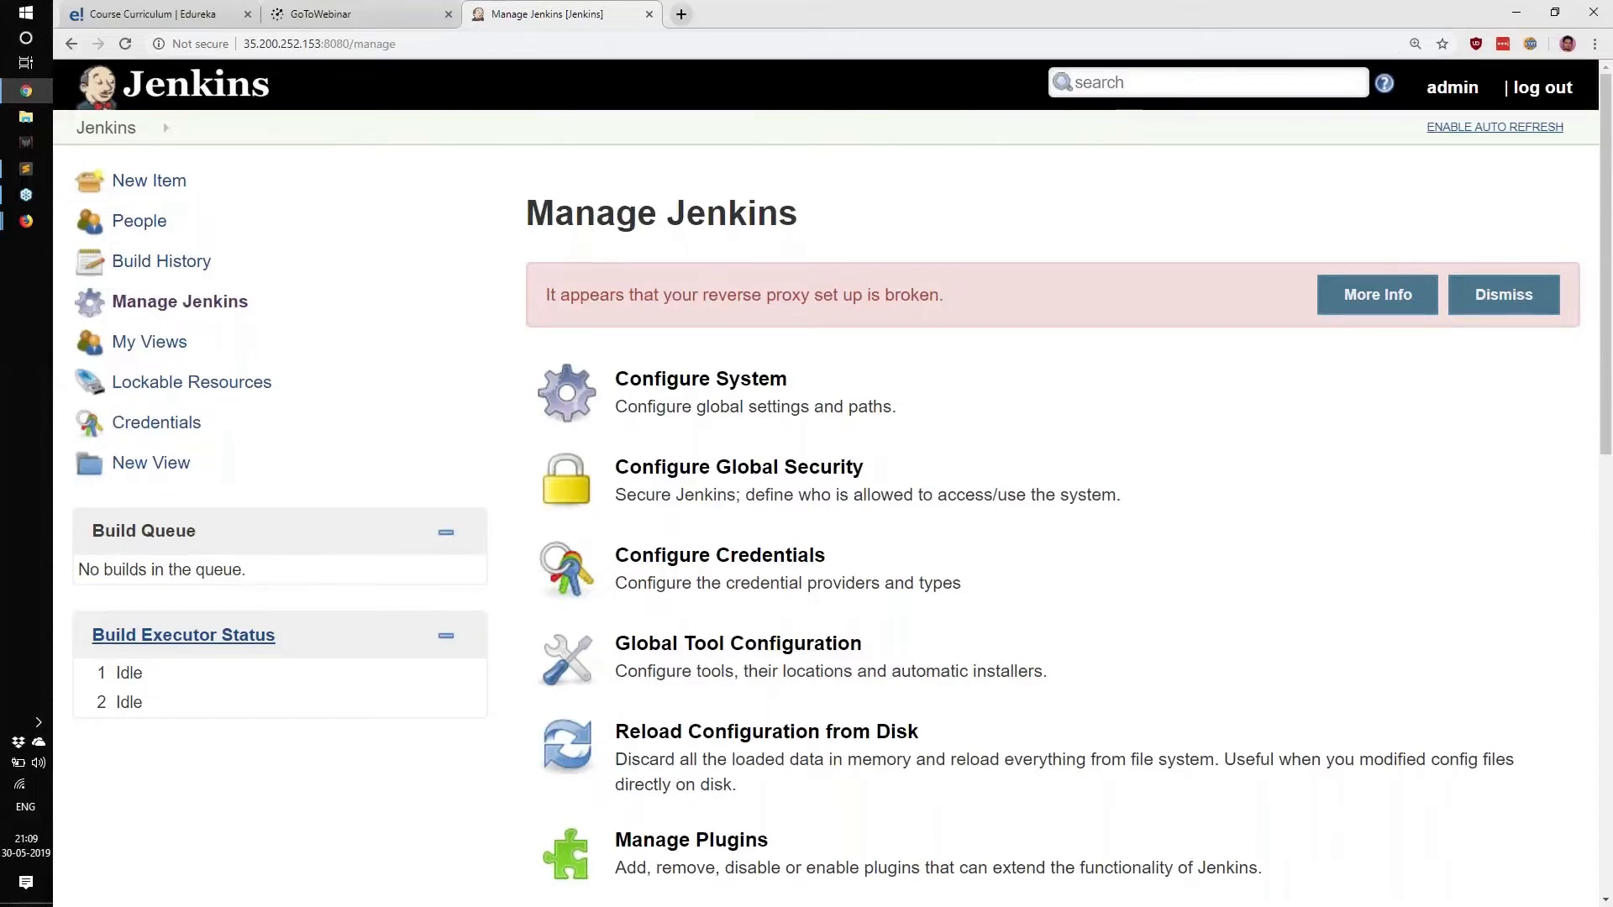
left_click_drag(517, 227, 646, 225)
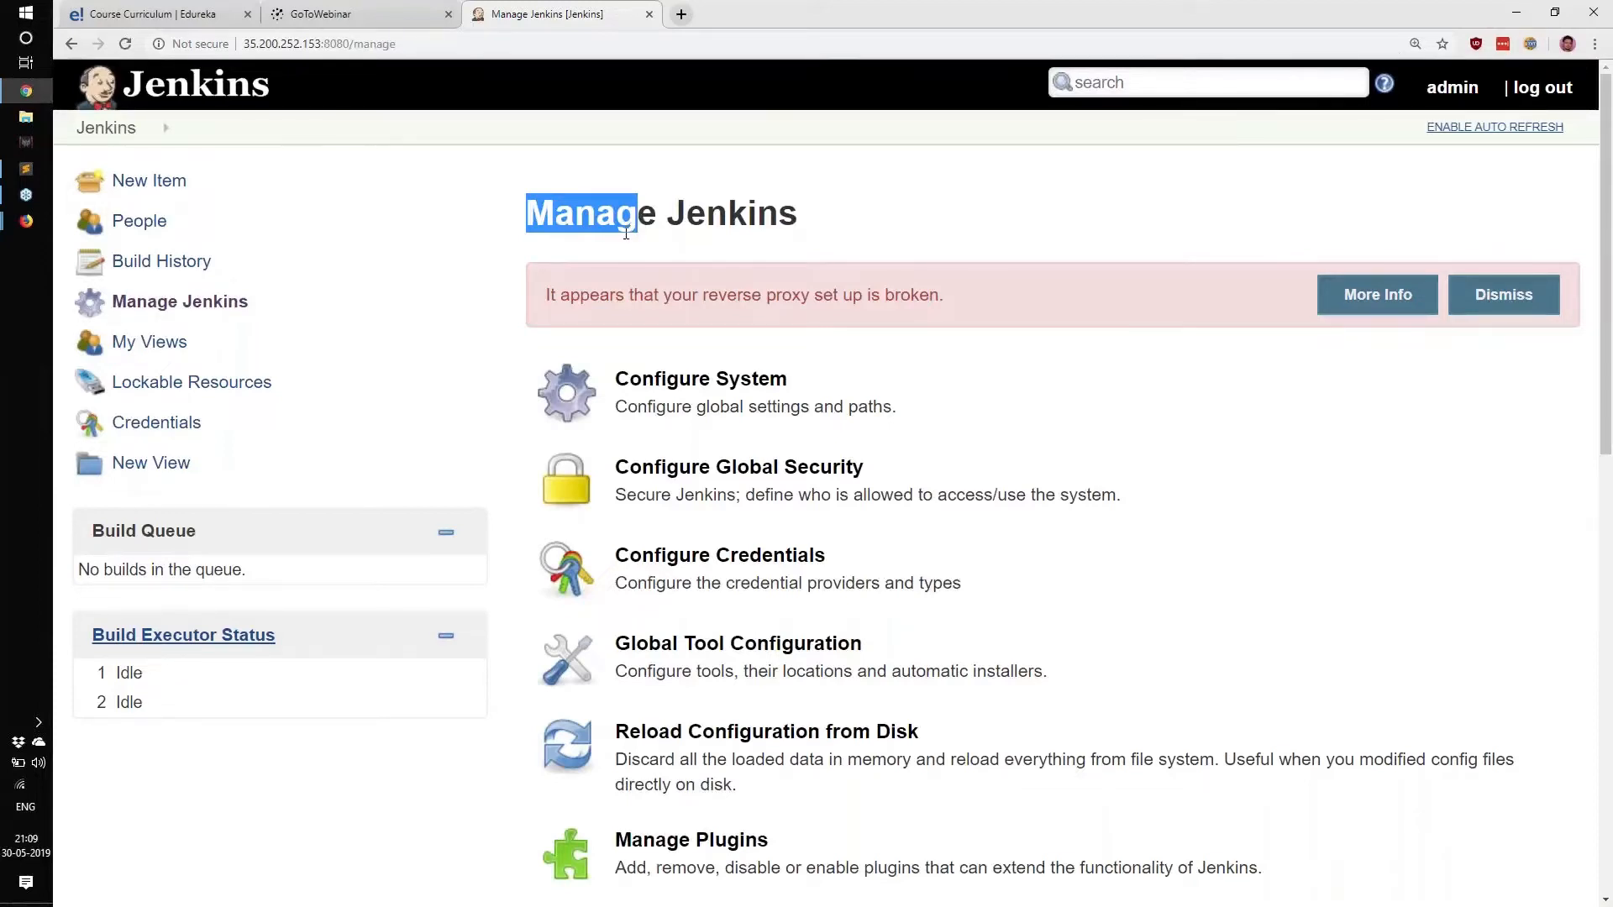
left_click(643, 216)
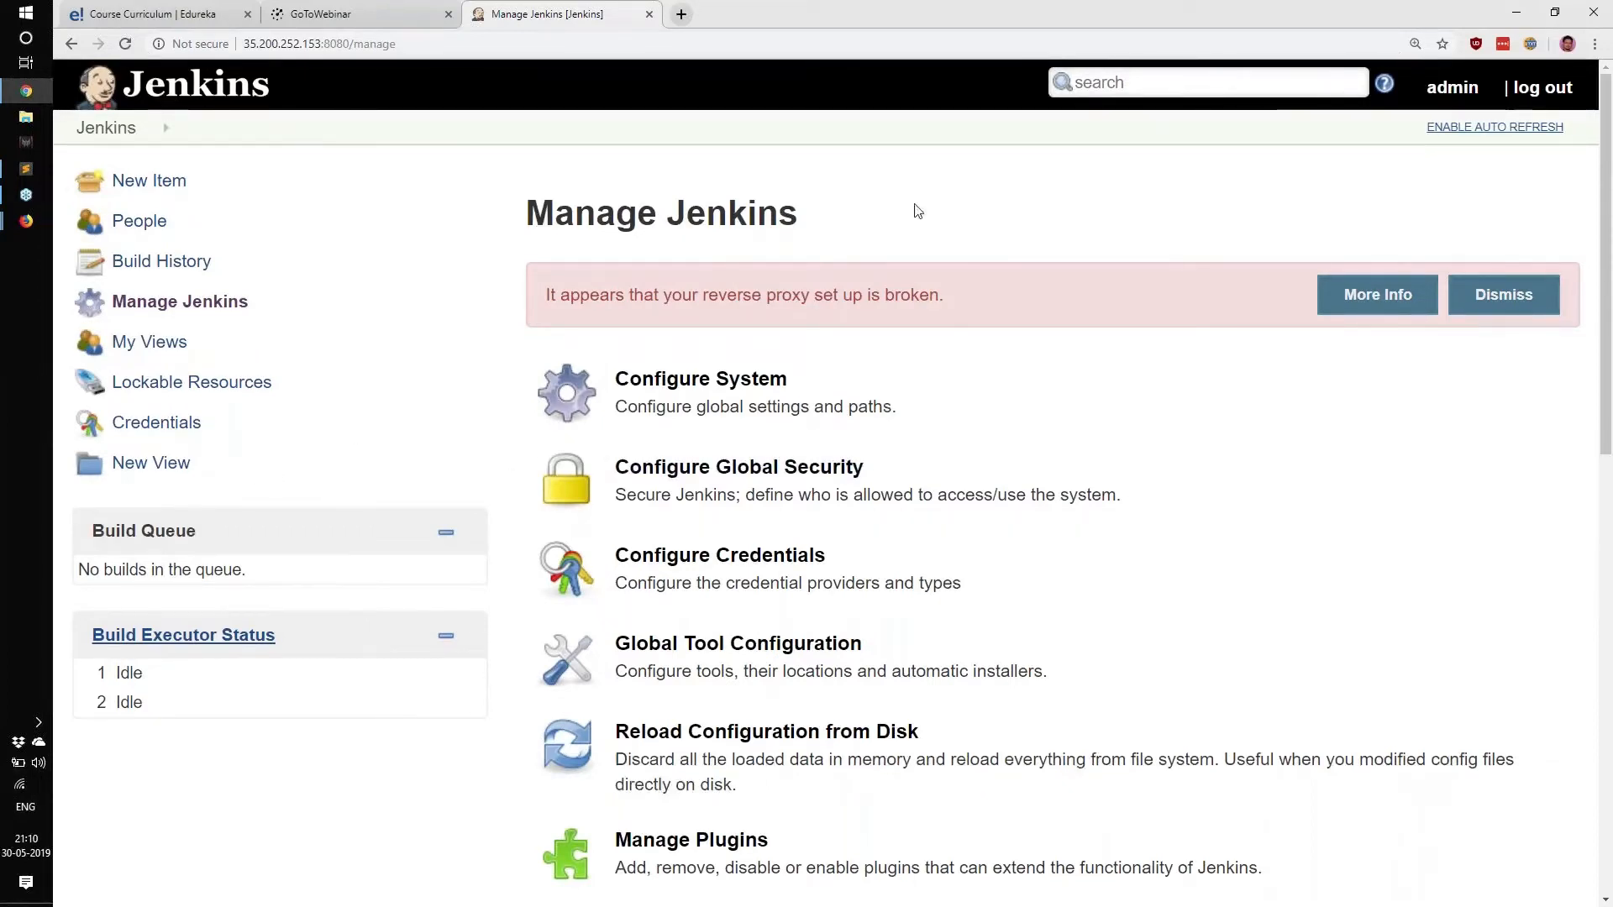
scroll(947, 349, "down", 5)
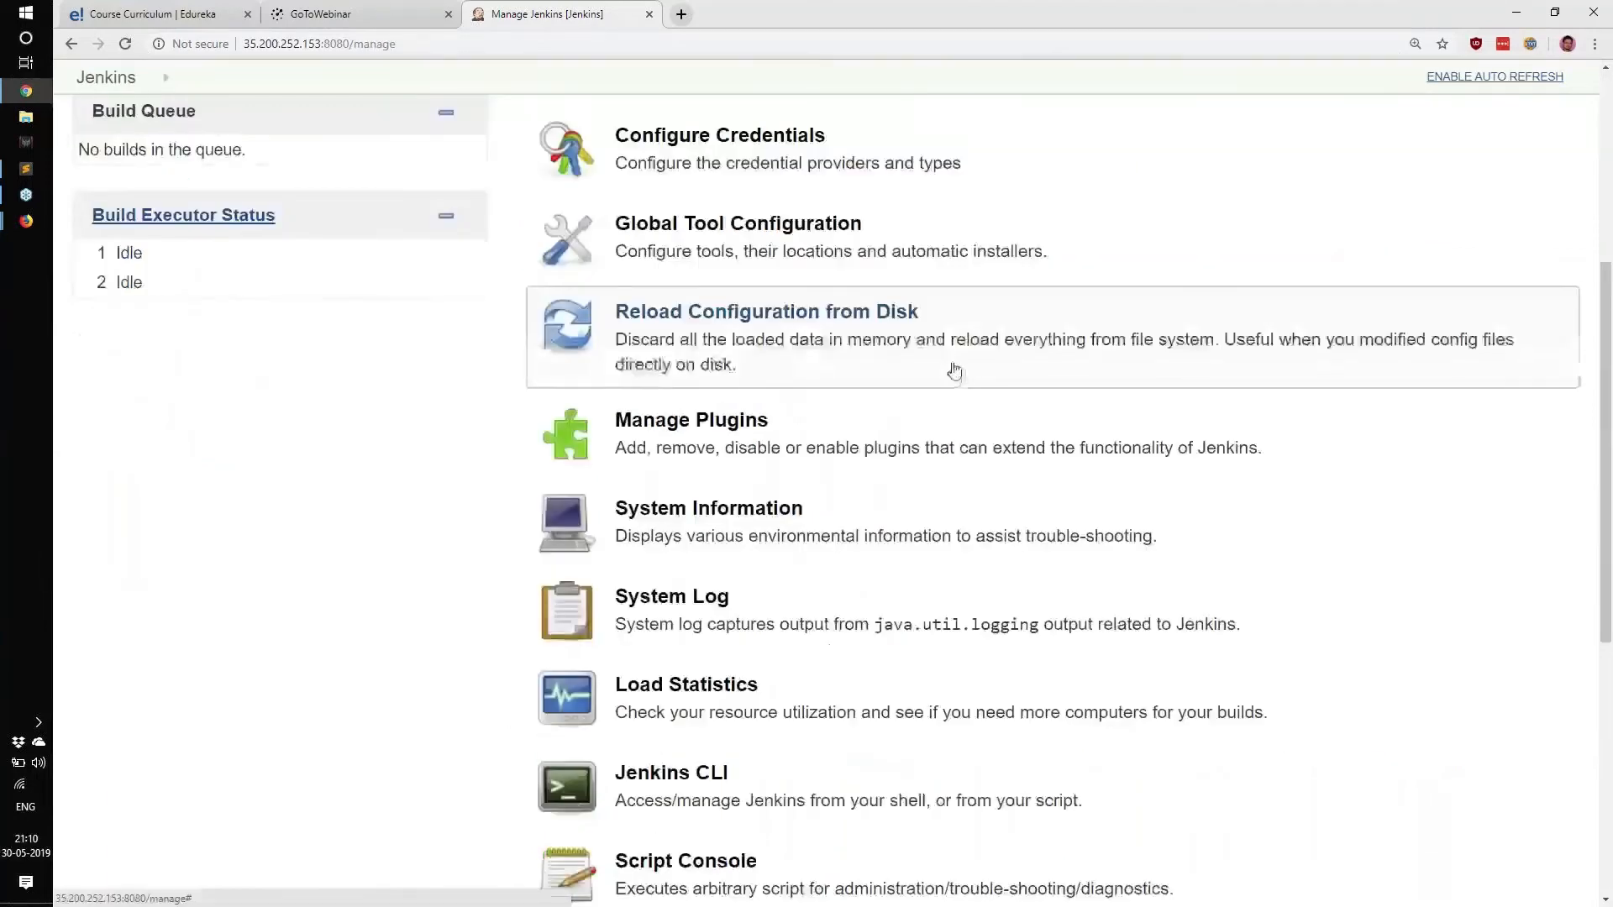
scroll(637, 598, "down", 2)
scroll(673, 605, "down", 3)
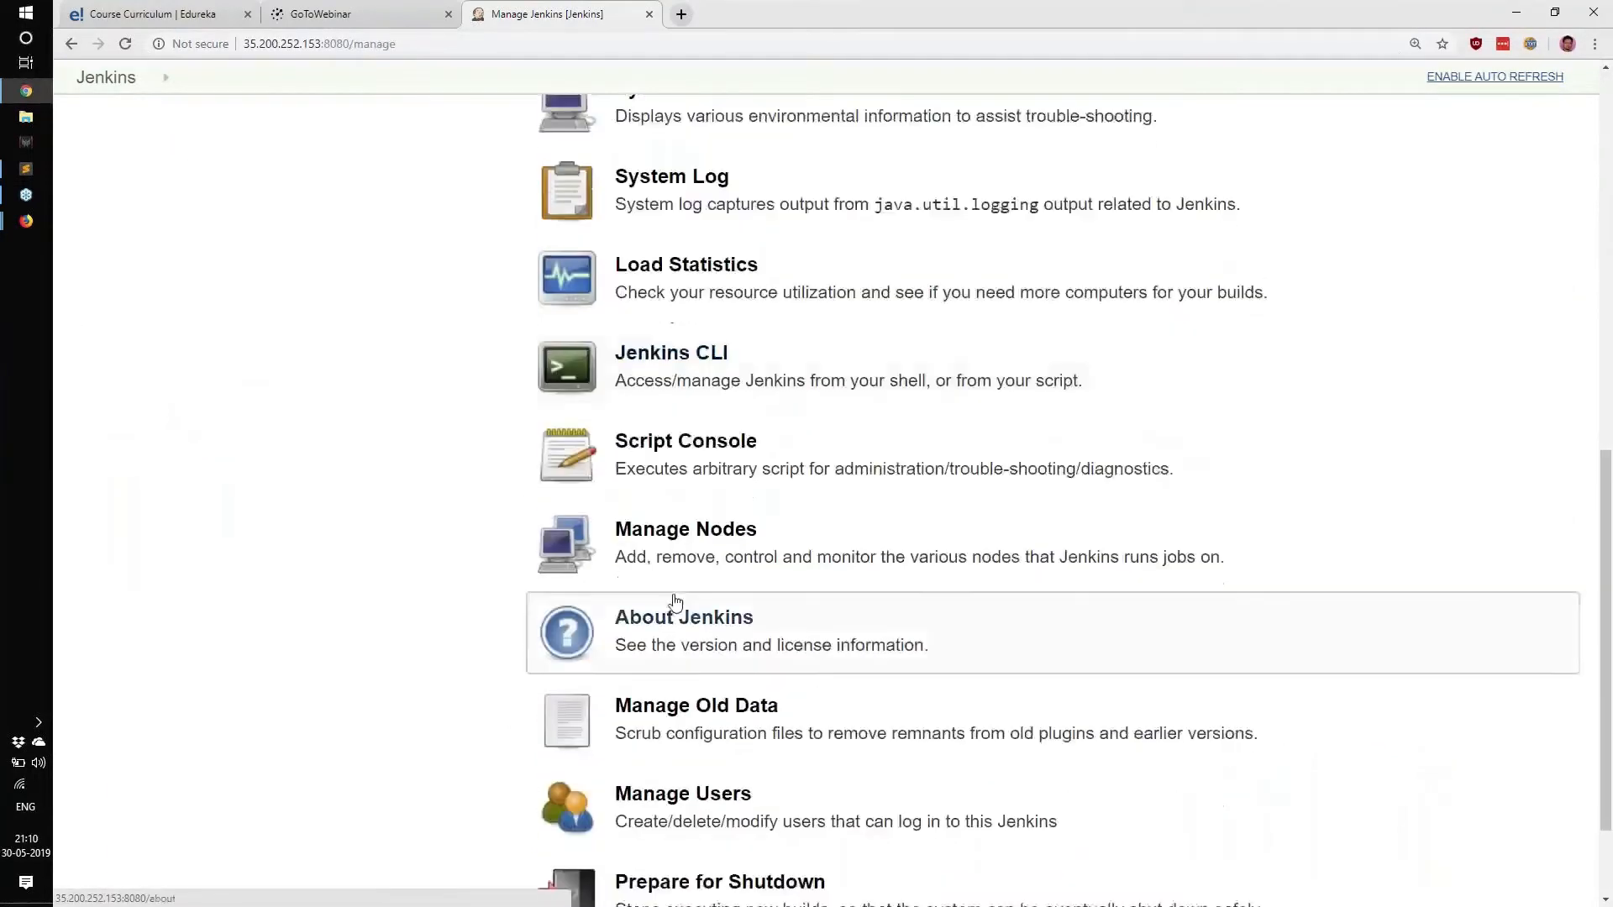
scroll(687, 598, "up", 4)
scroll(687, 598, "up", 3)
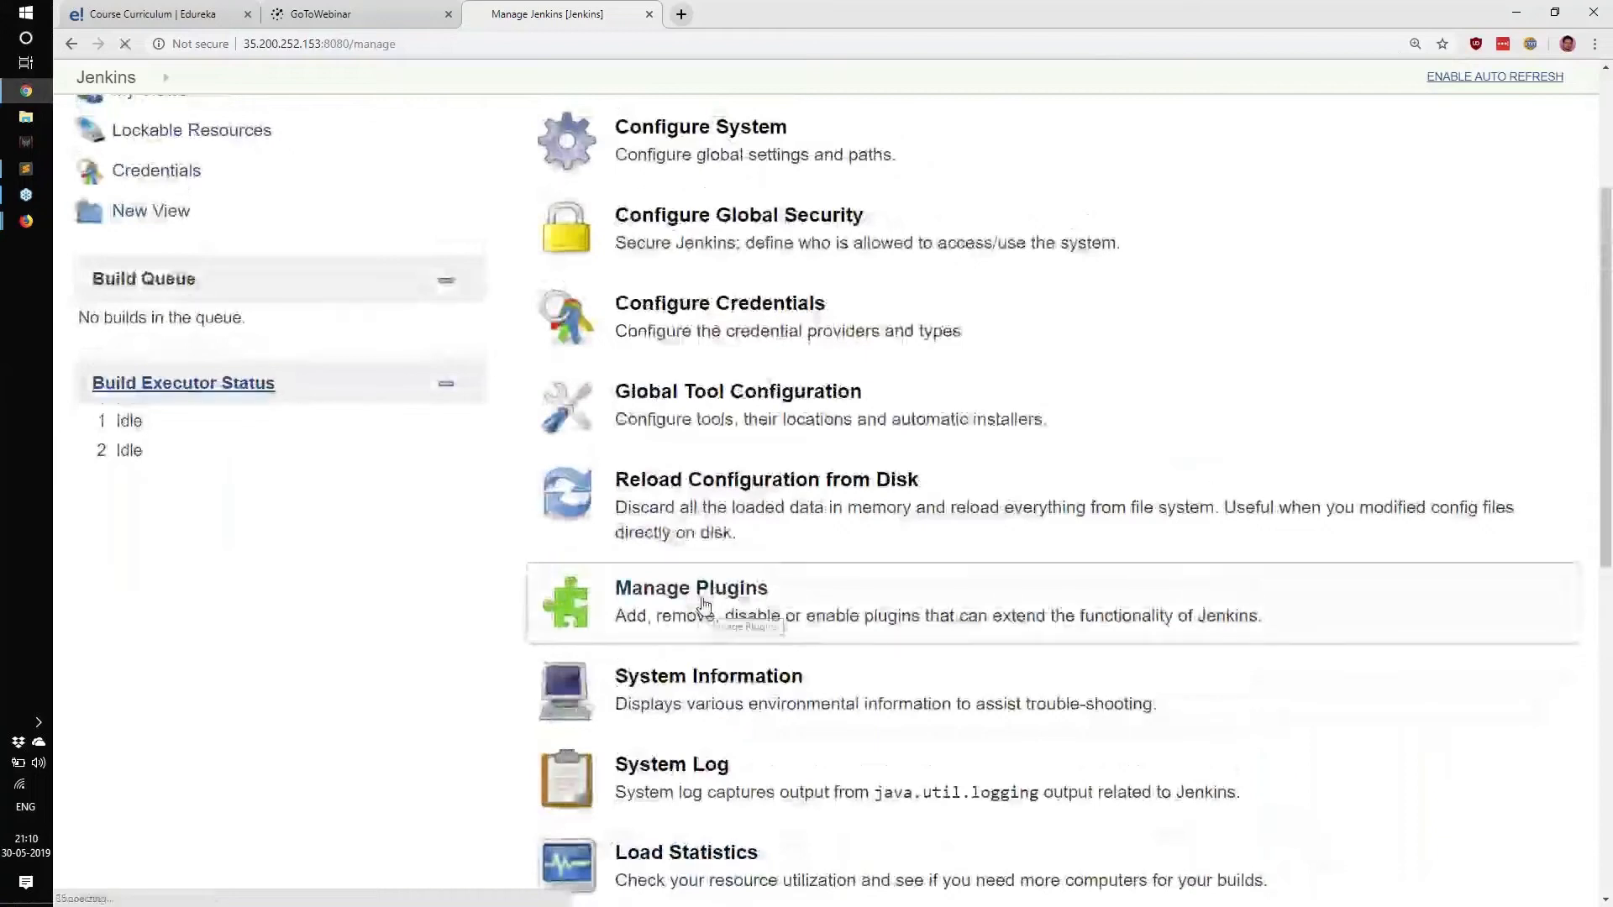
Open the Plugin Manager's Available tab and put the cursor in the Filter box.
left_click(704, 606)
left_click(691, 239)
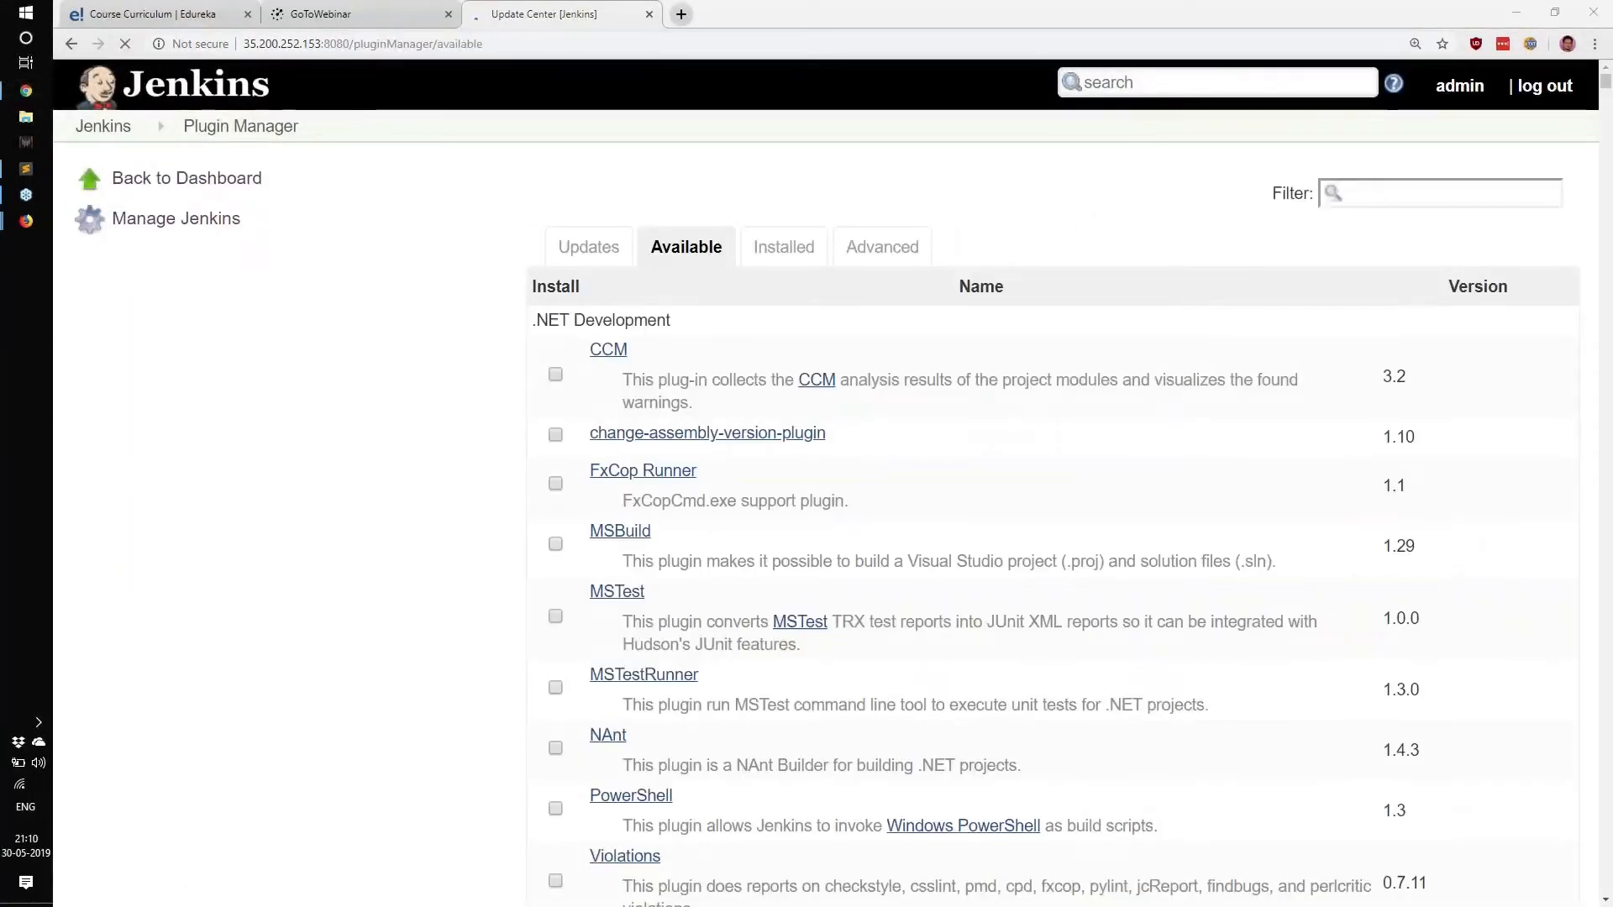
left_click(1380, 187)
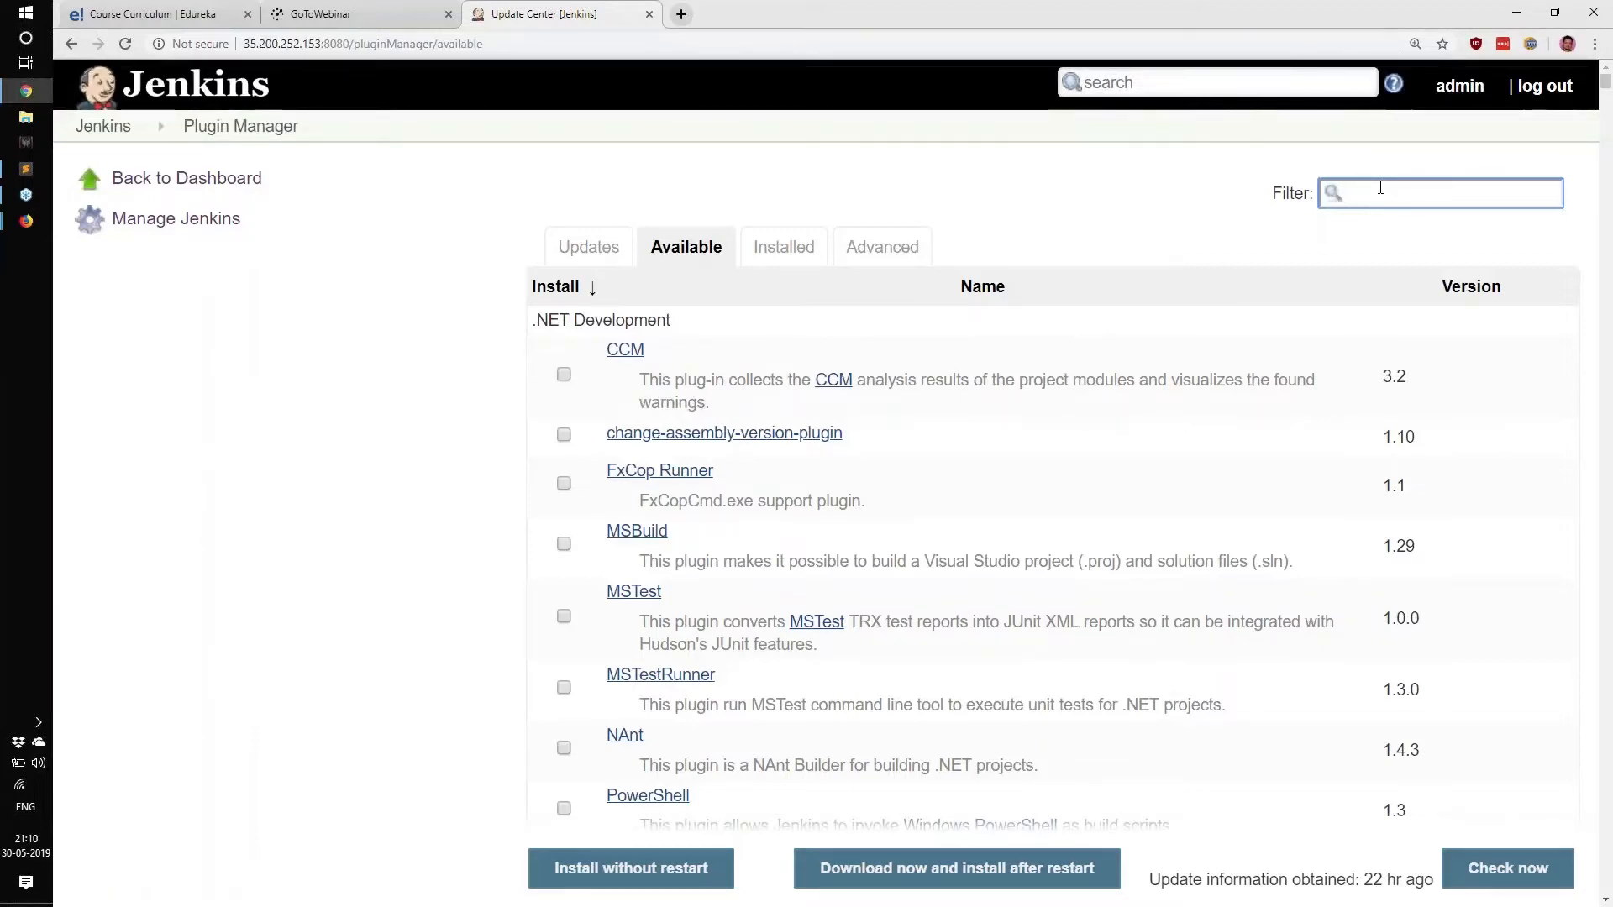
left_click(649, 252)
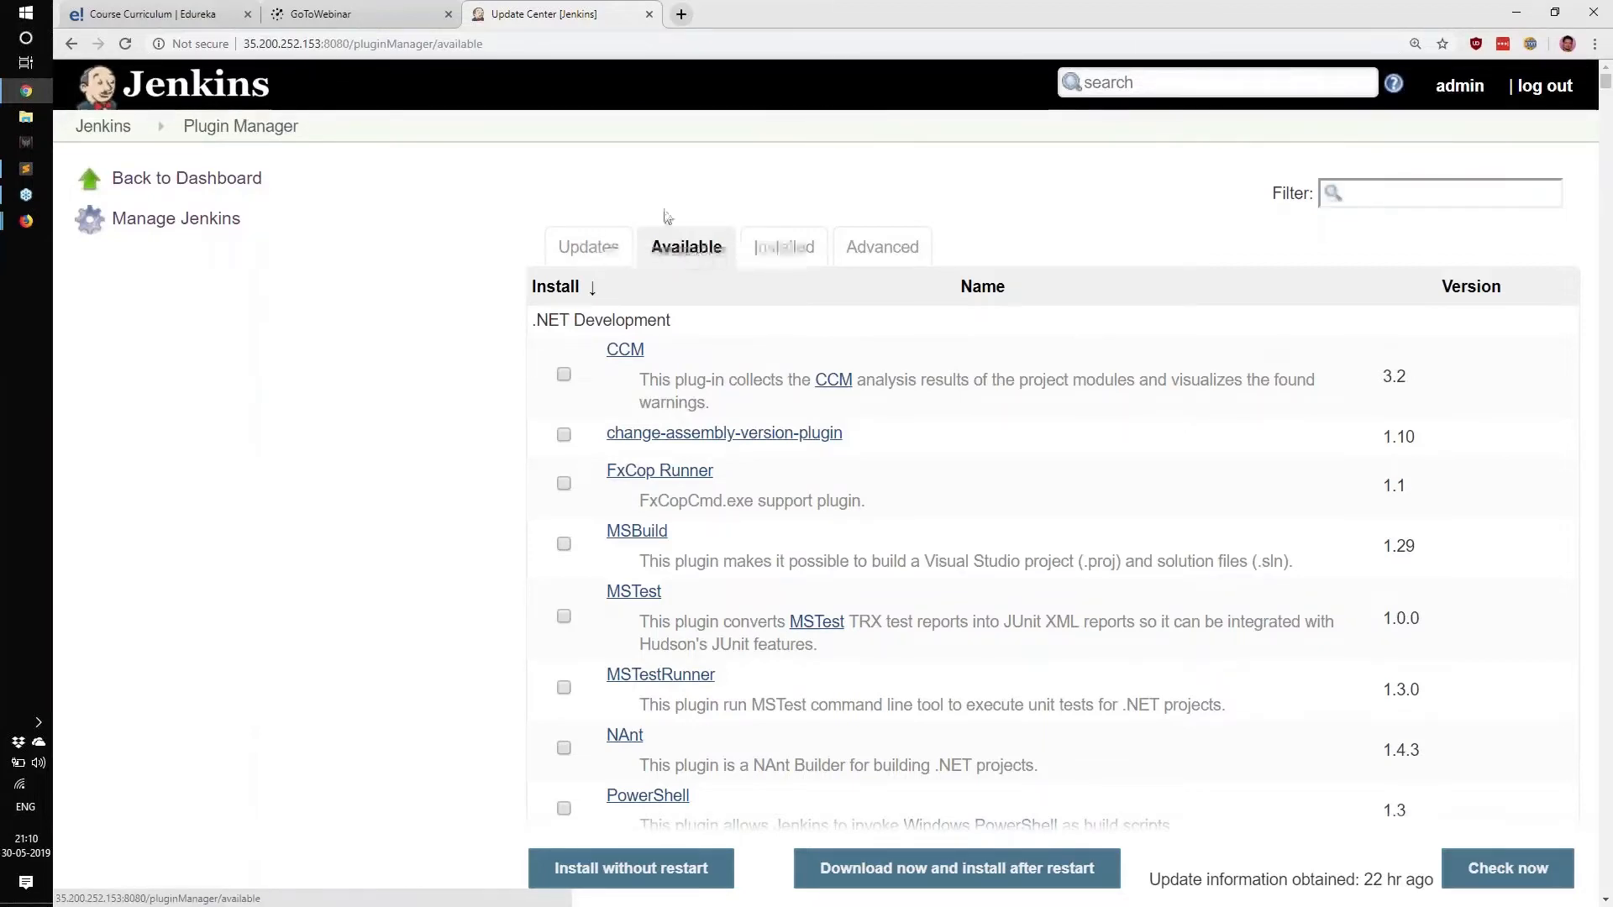
left_click_drag(556, 247, 687, 247)
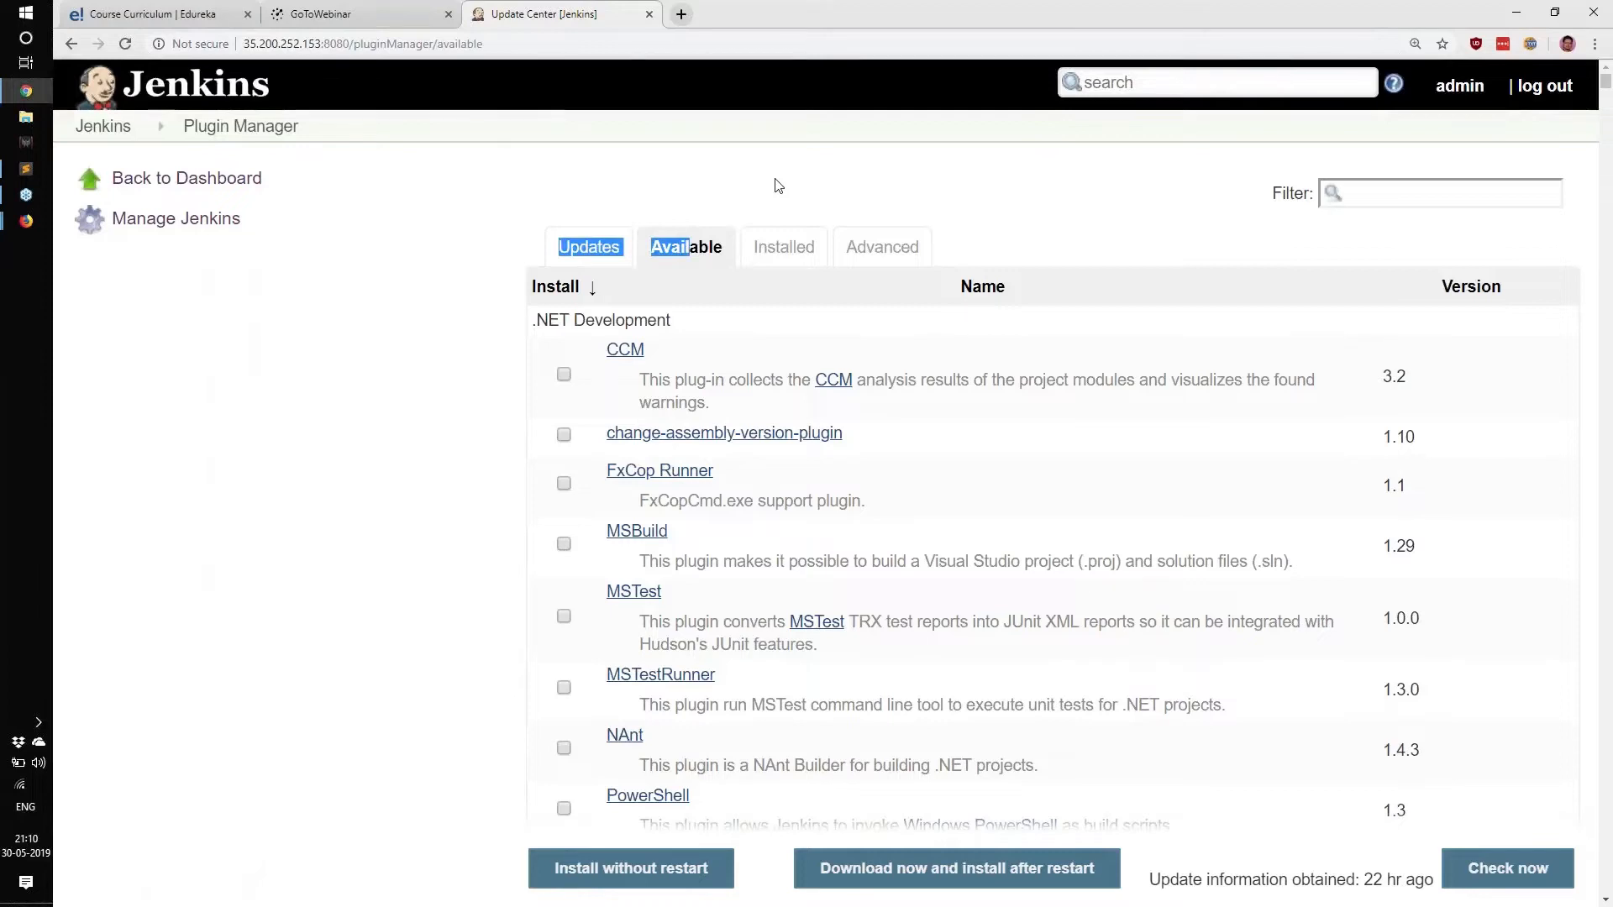
left_click(1436, 200)
left_click(1436, 200)
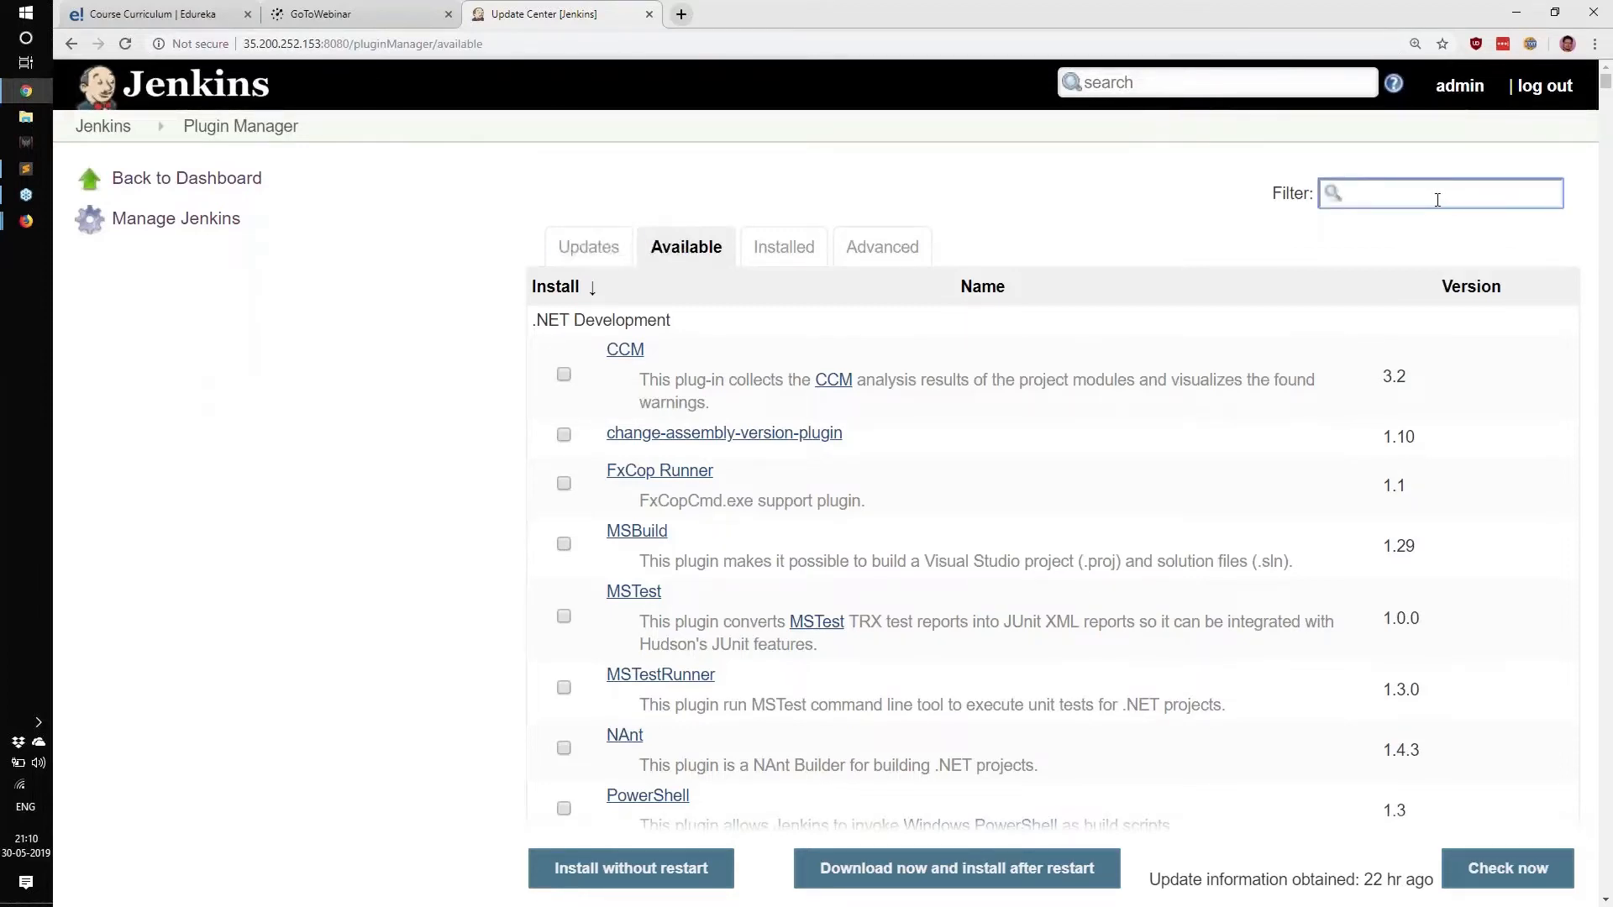
Filter for 'audit trail', tick the Audit Trail plugin and install it without restart.
type("audit trail")
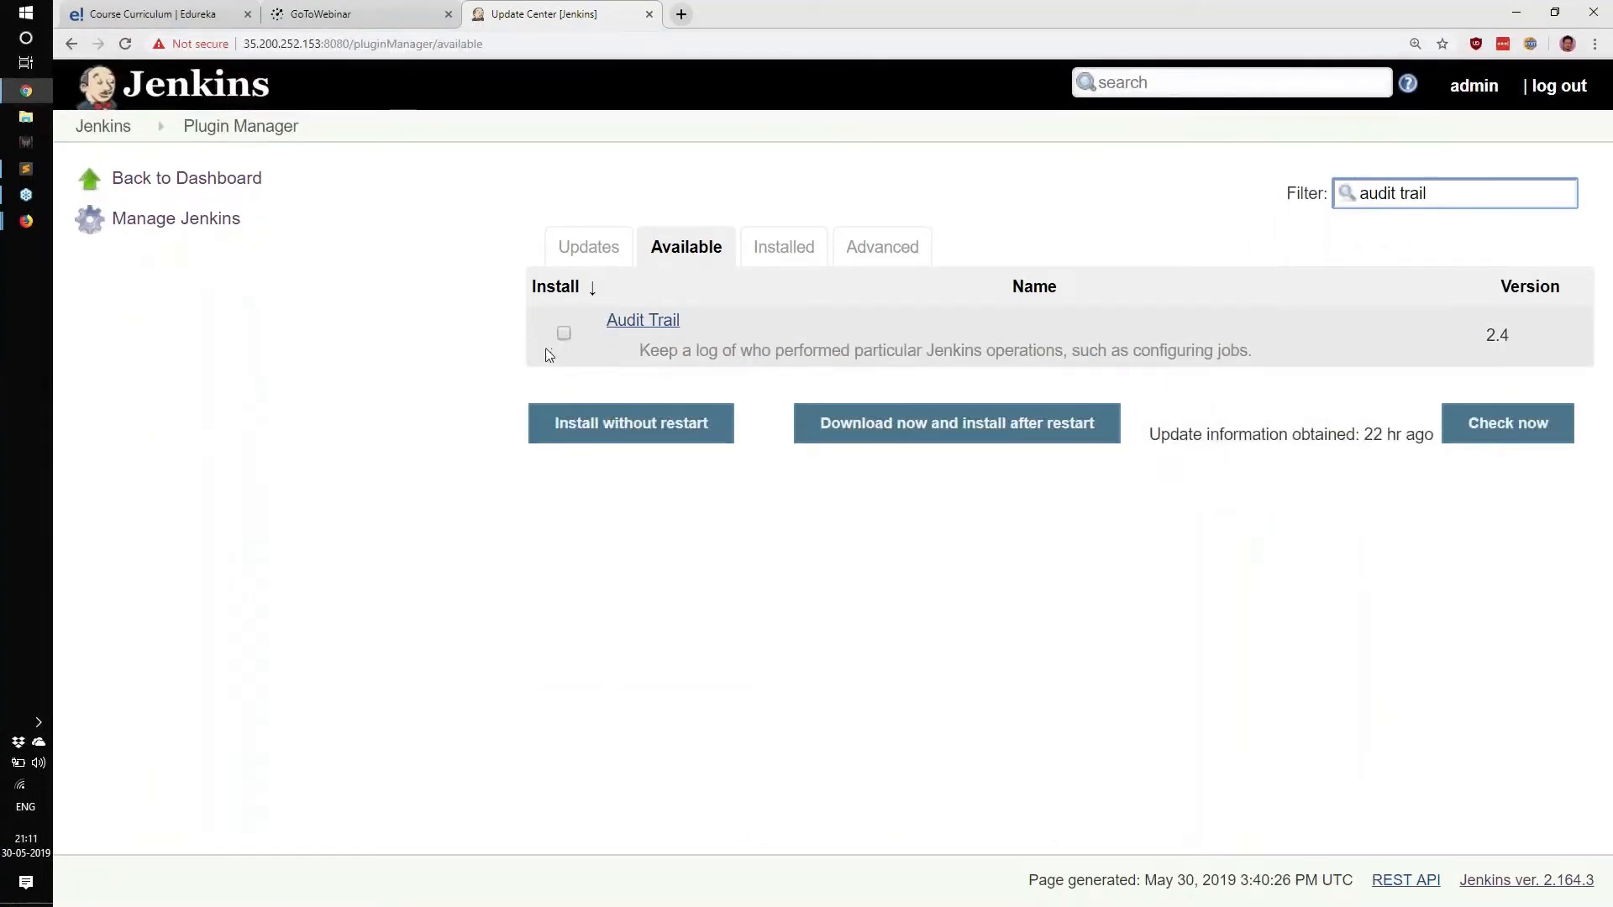
left_click(565, 332)
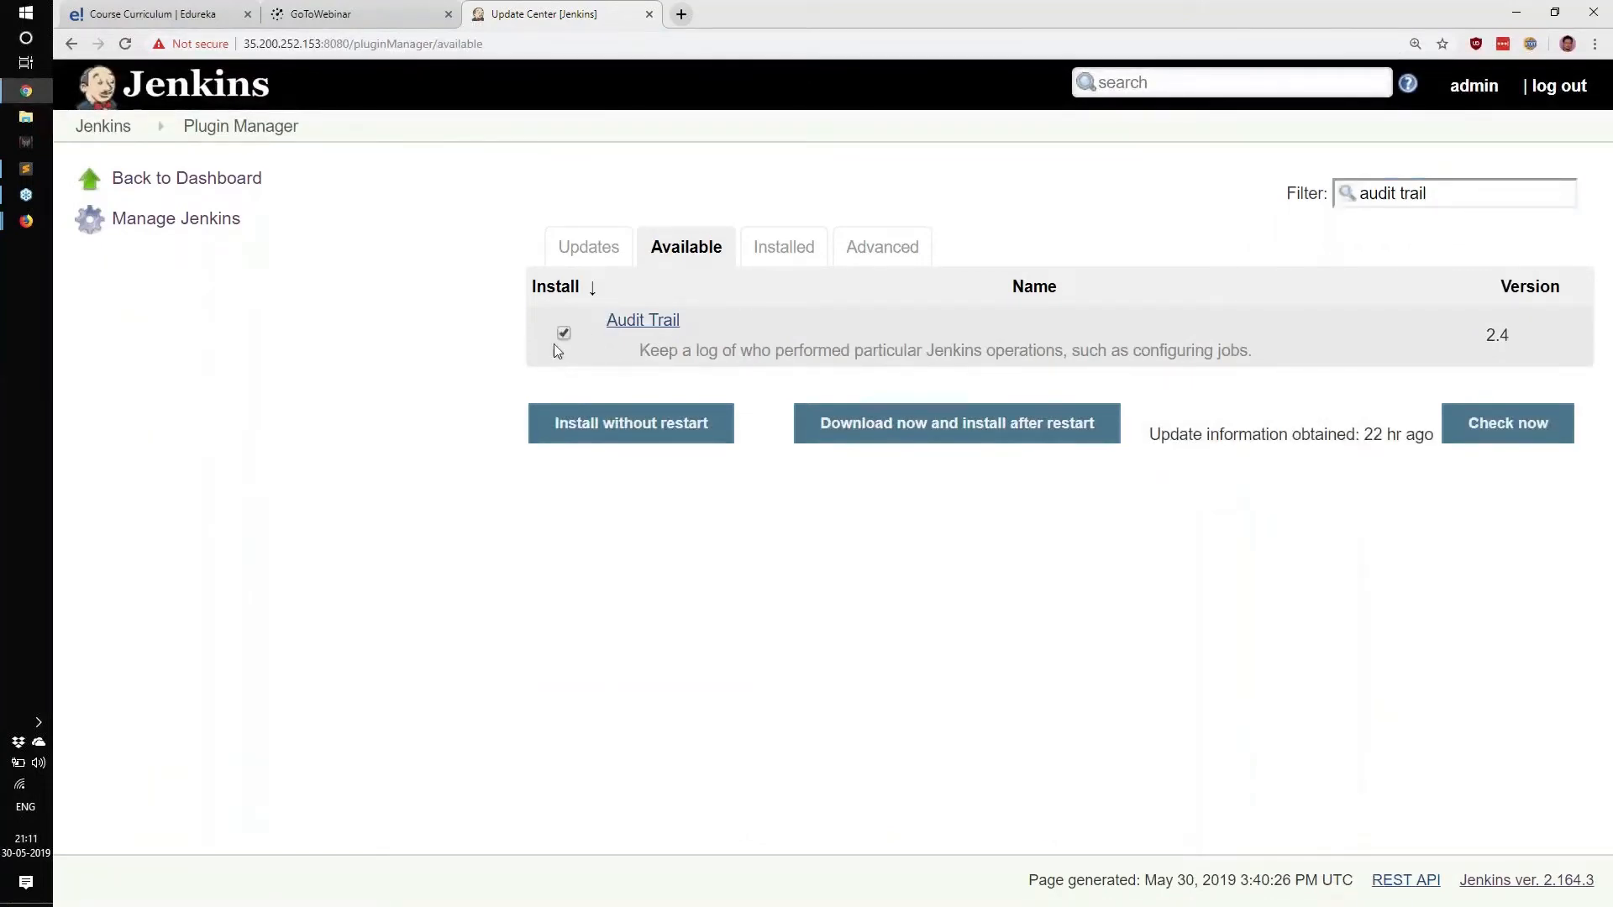
left_click(599, 438)
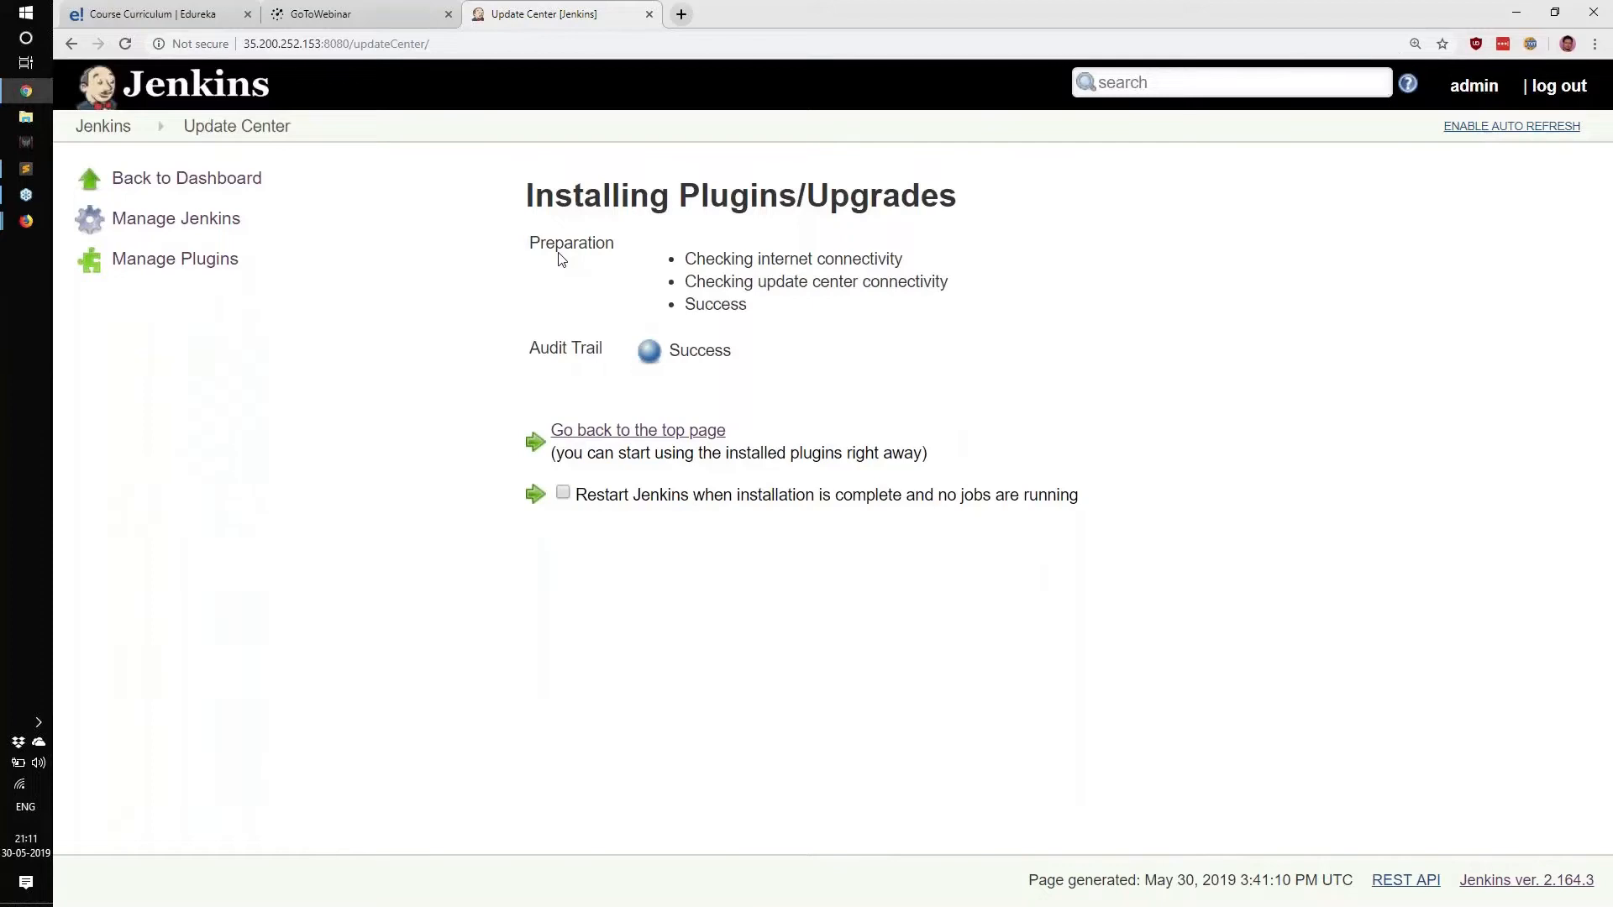
Return to the dashboard and open Manage Jenkins > Configure System.
left_click(636, 435)
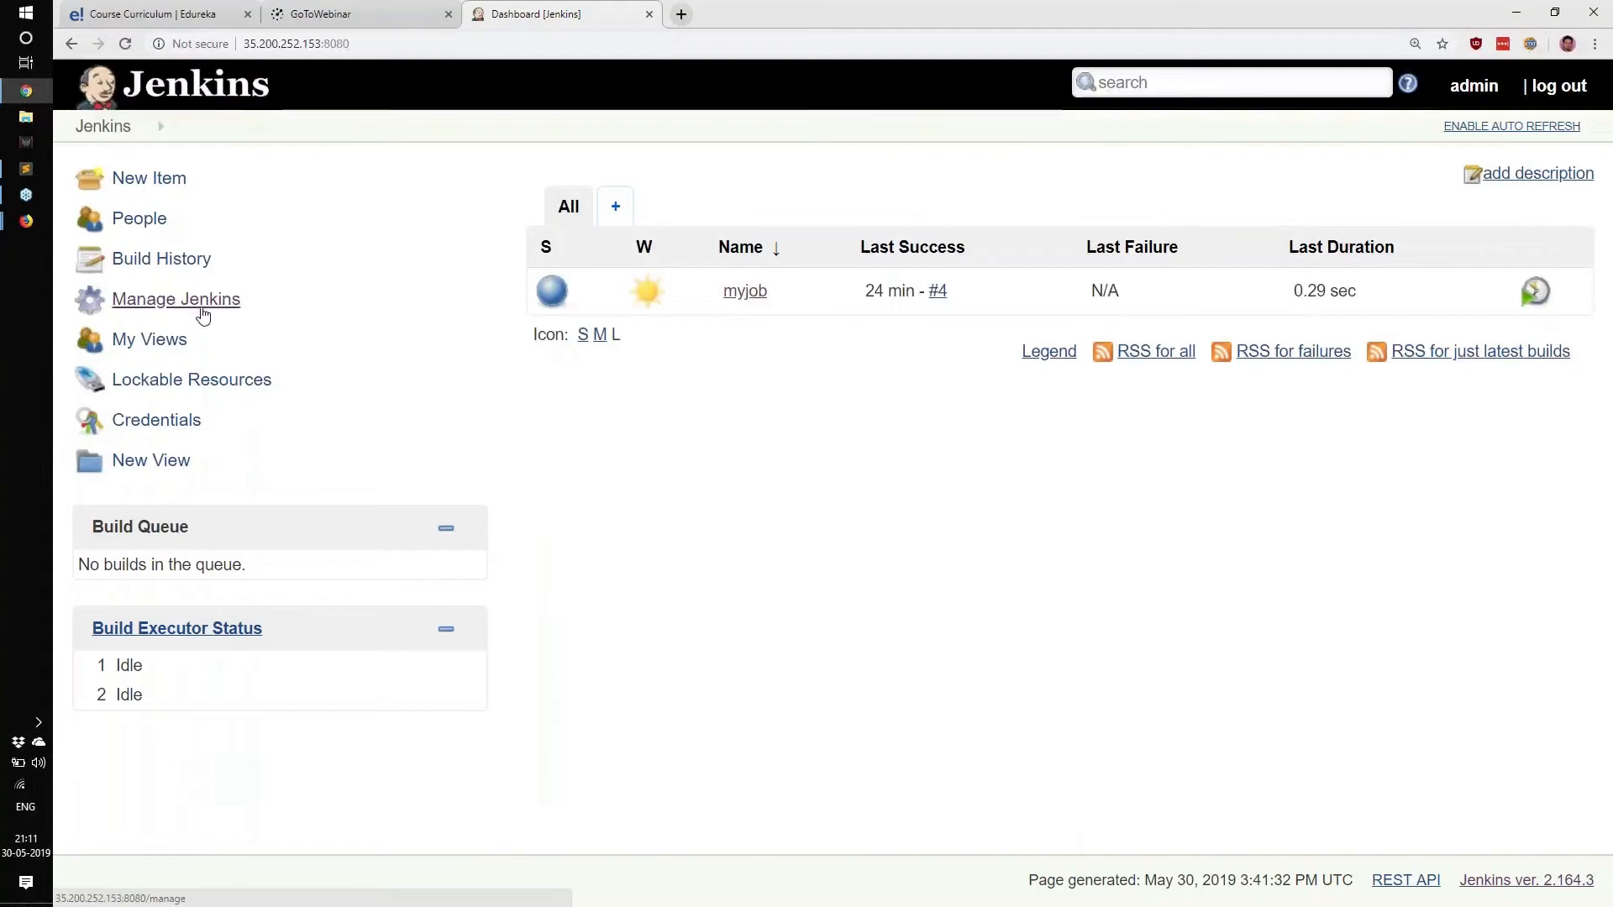
left_click(202, 313)
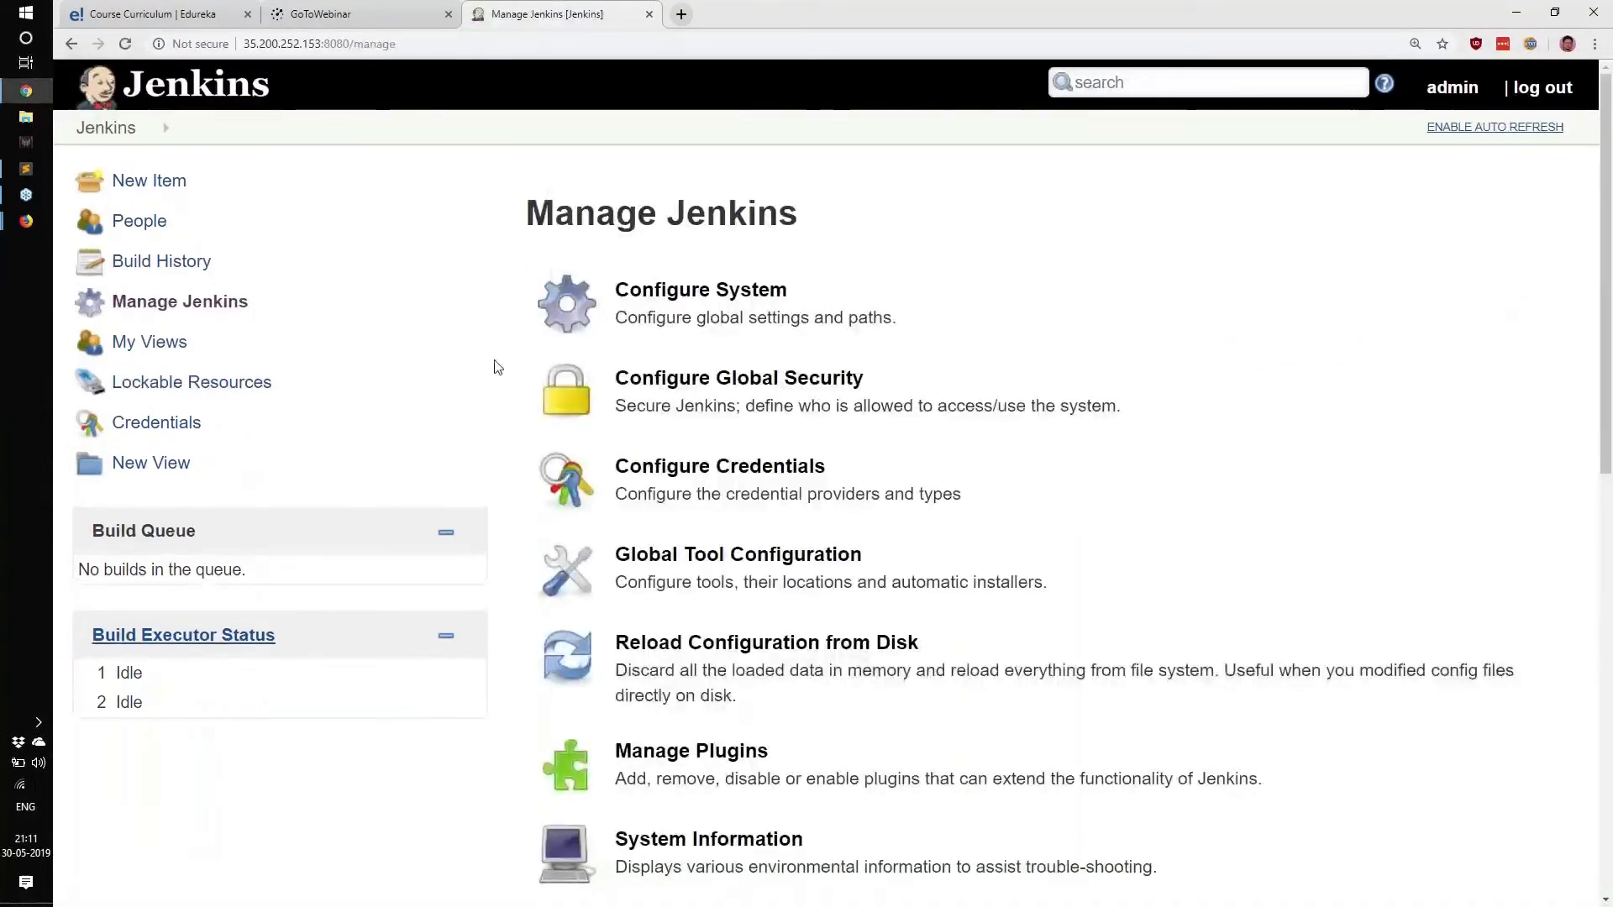
left_click(728, 294)
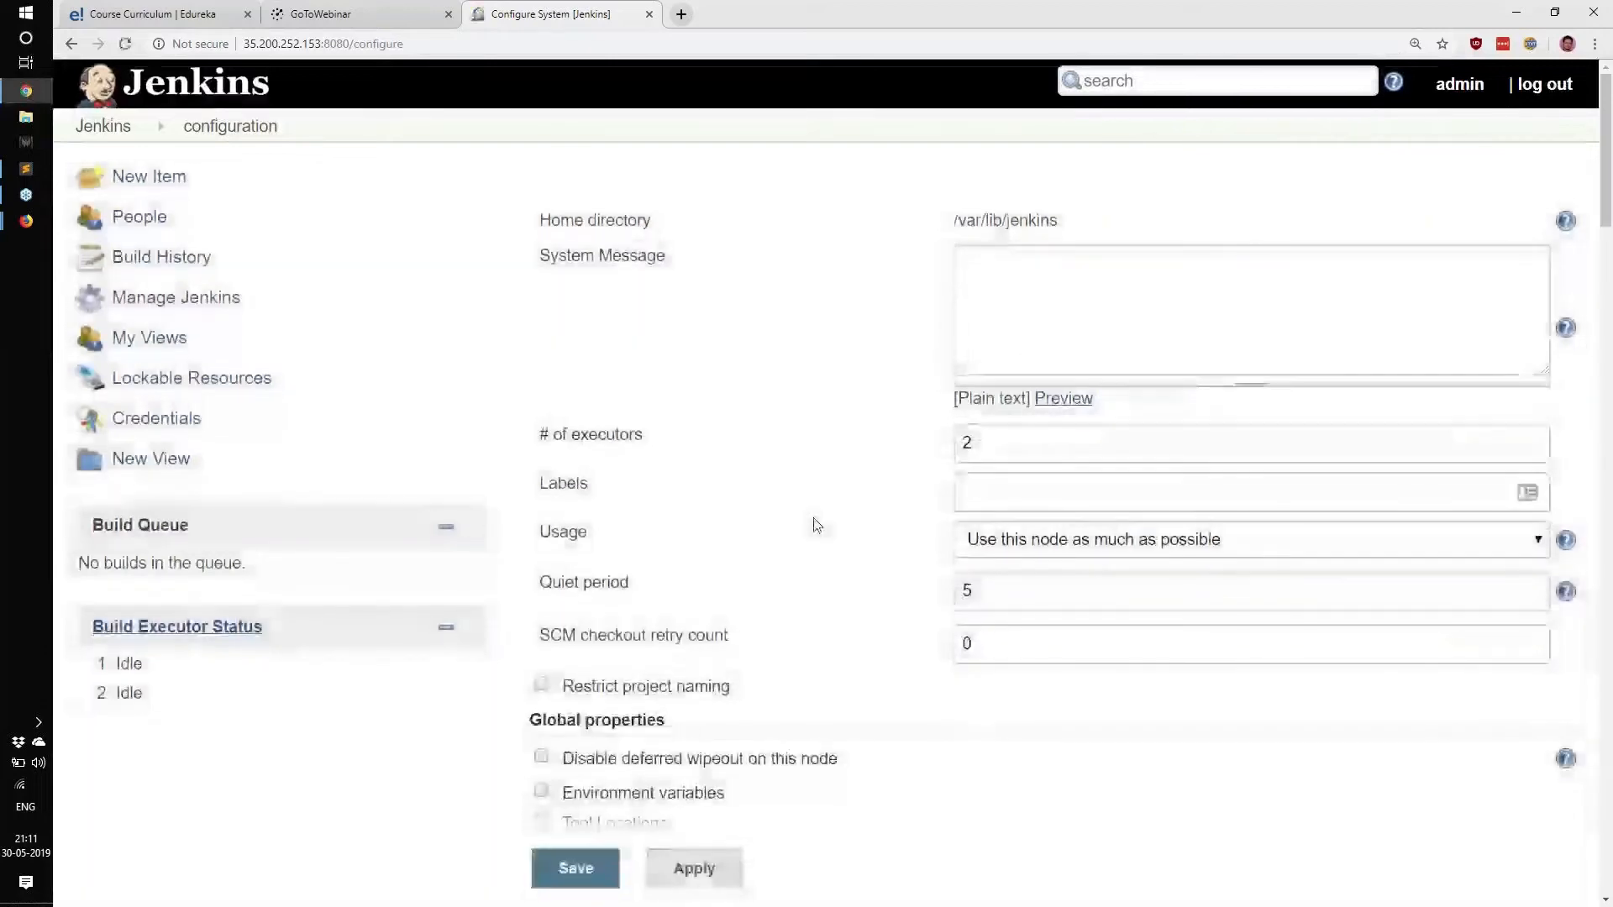
Scroll down to the new Audit Trail section and highlight its Loggers setting.
scroll(817, 525, "down", 1)
scroll(815, 523, "down", 4)
left_click_drag(530, 512, 1150, 594)
left_click(534, 528)
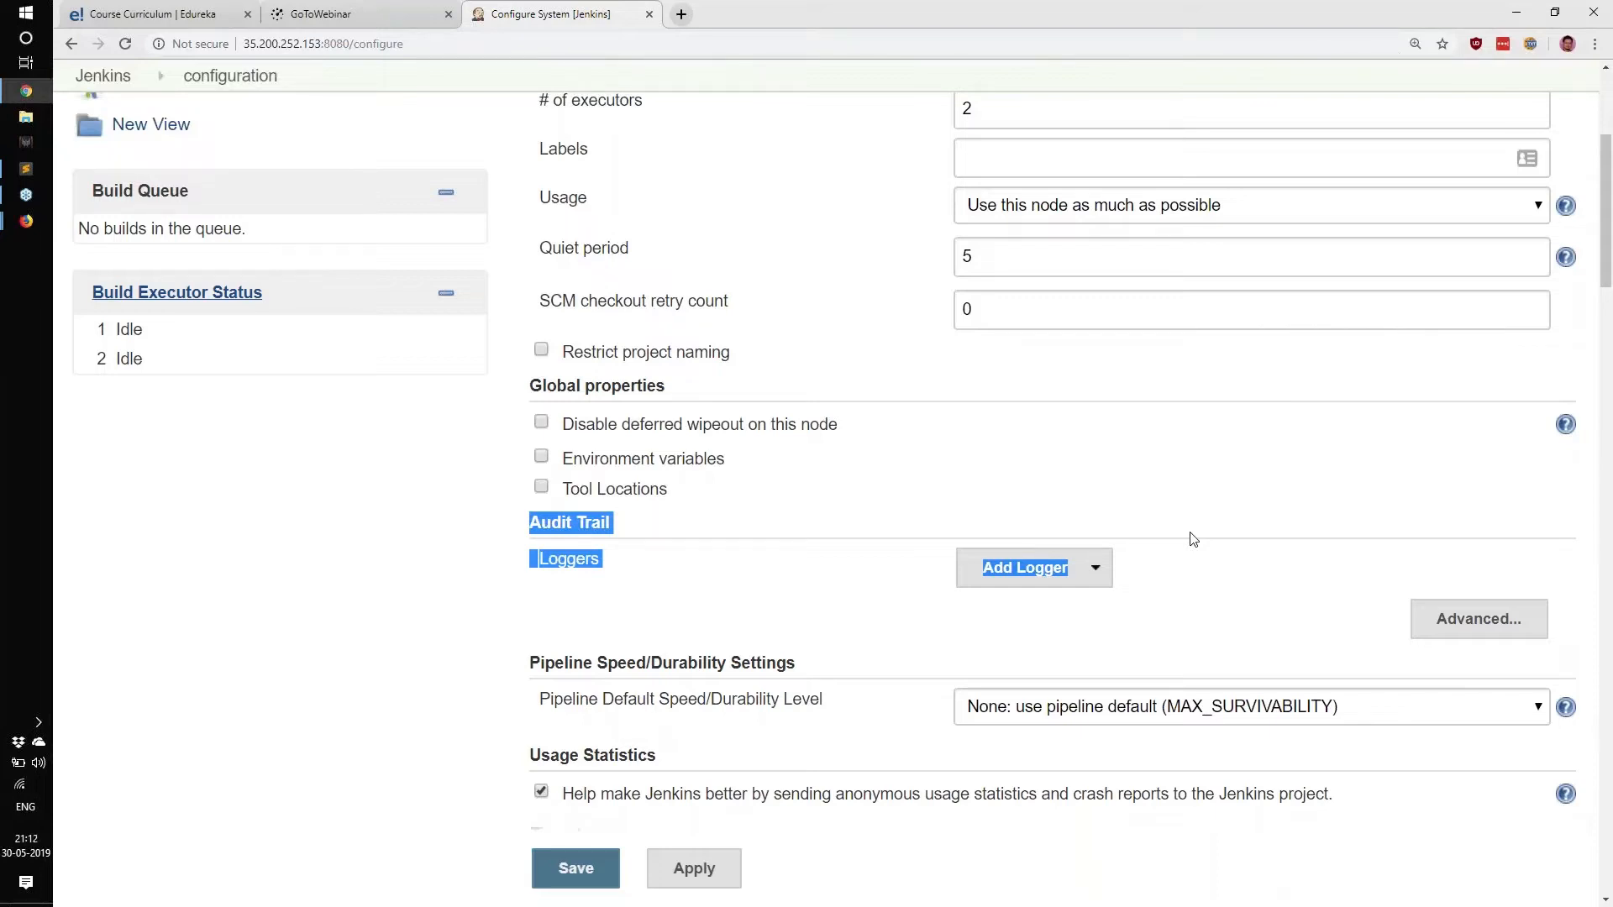
left_click_drag(472, 526, 632, 561)
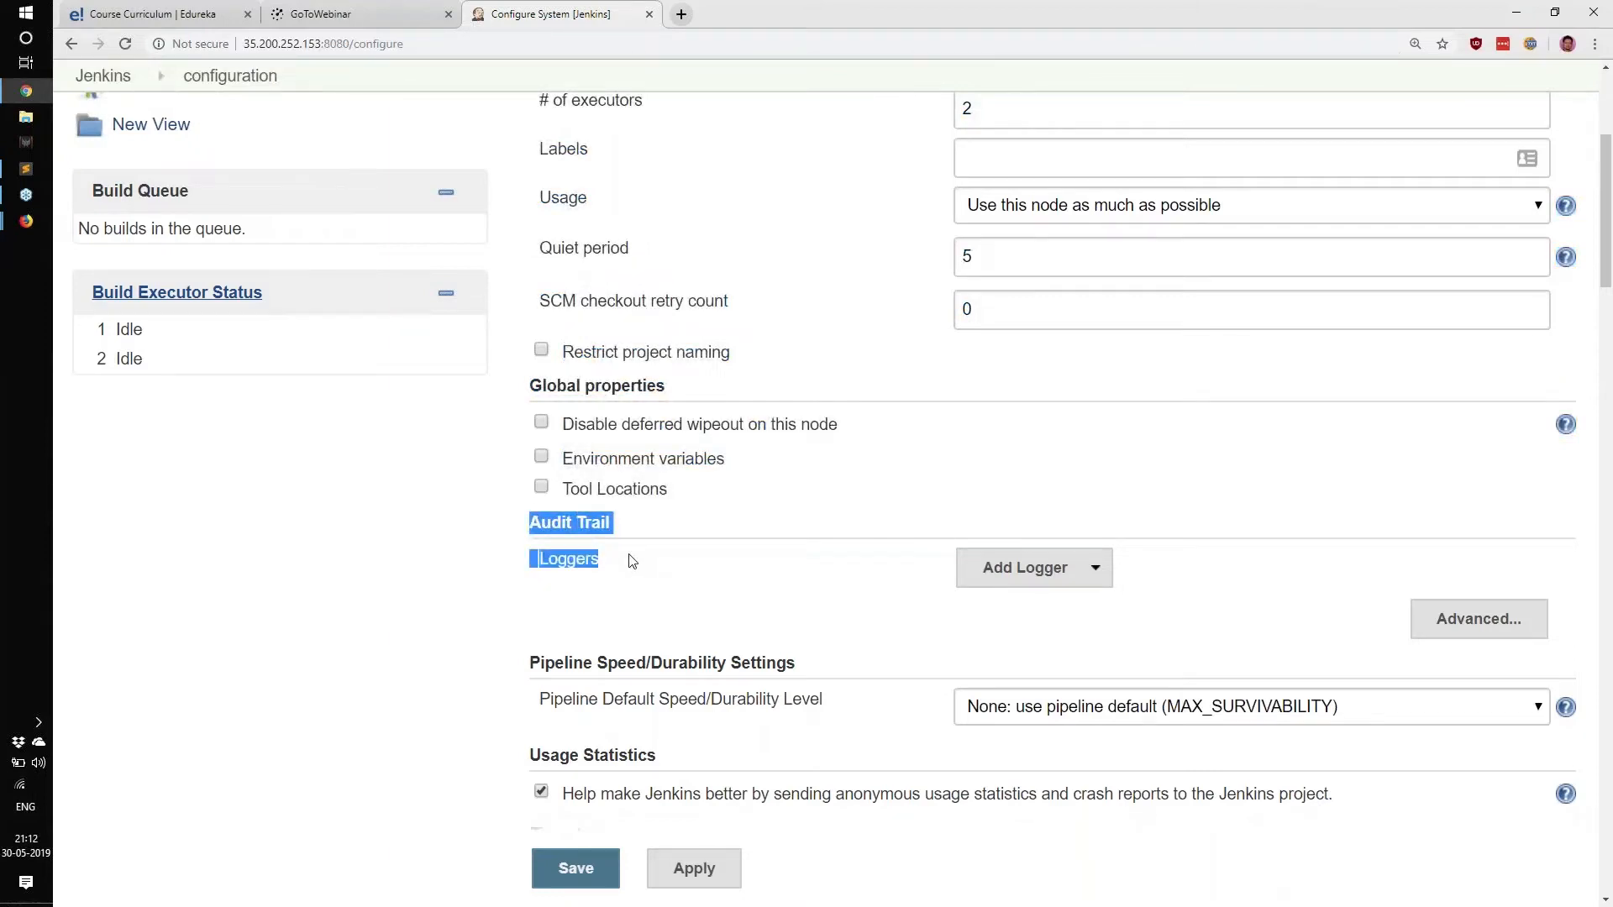
left_click(552, 575)
left_click_drag(541, 561, 655, 592)
left_click(656, 593)
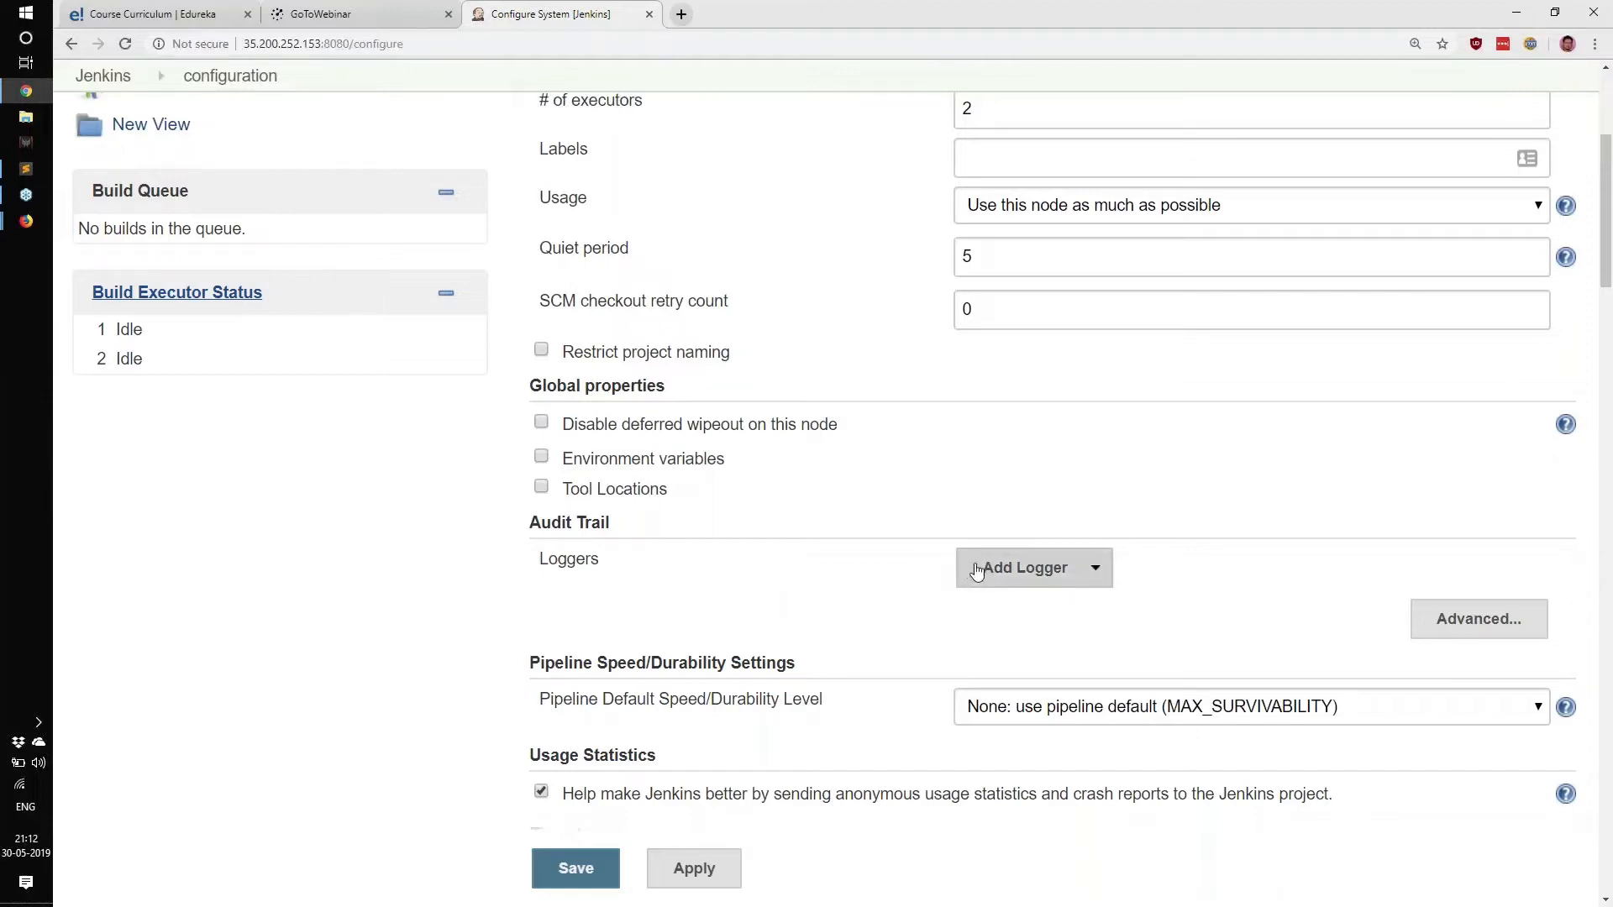
Add a Log file logger from the Add Logger list.
left_click(977, 569)
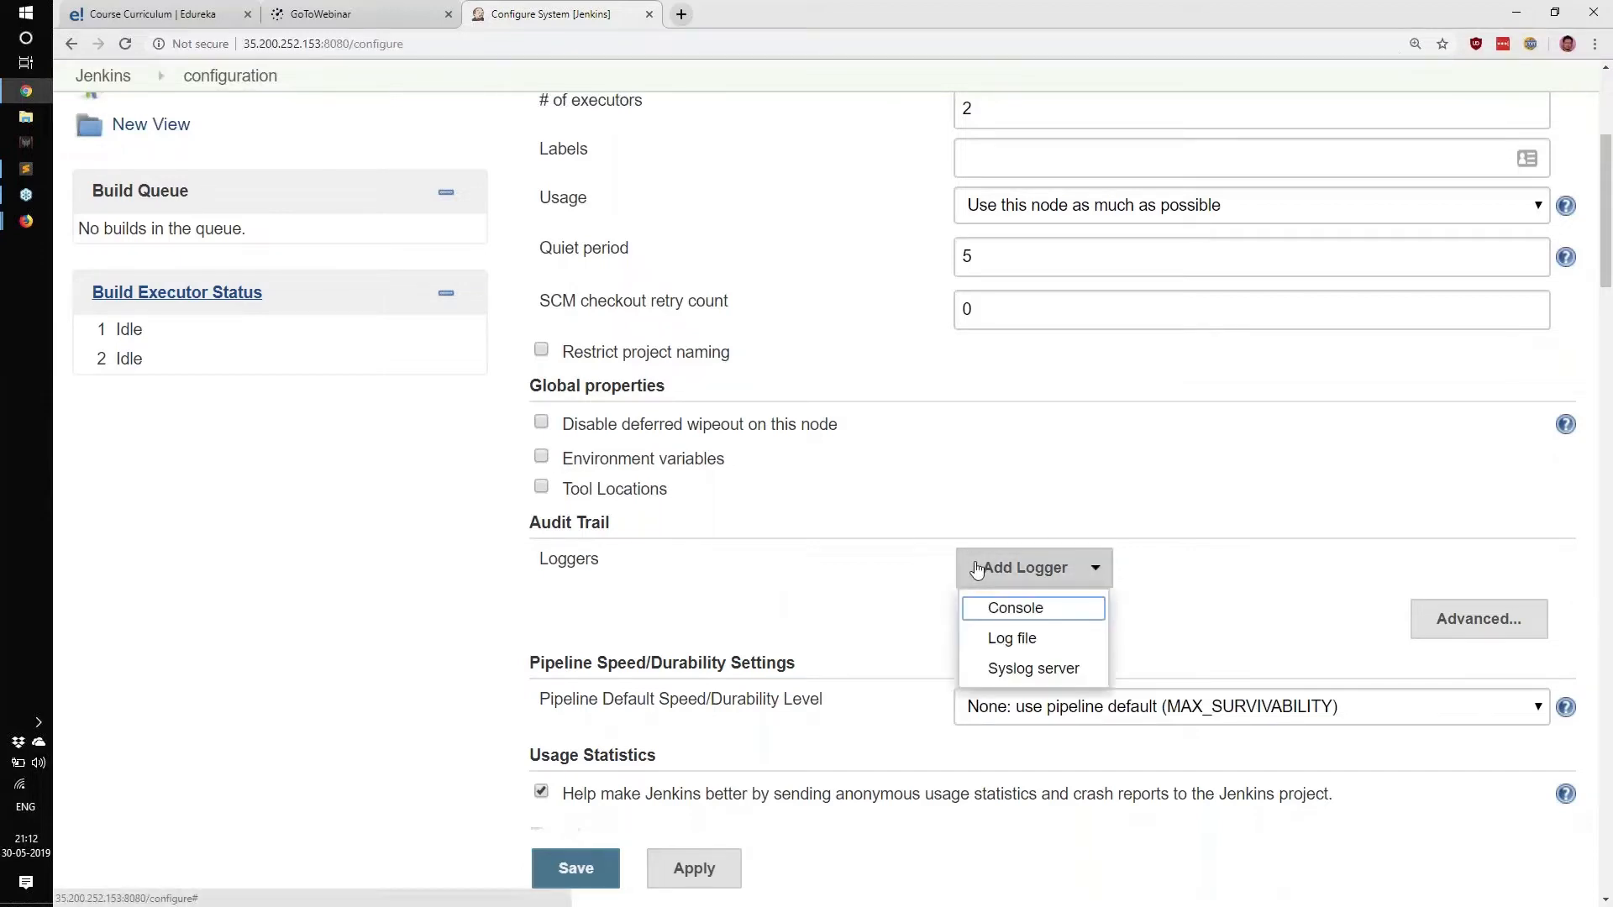
scroll(977, 569, "down", 2)
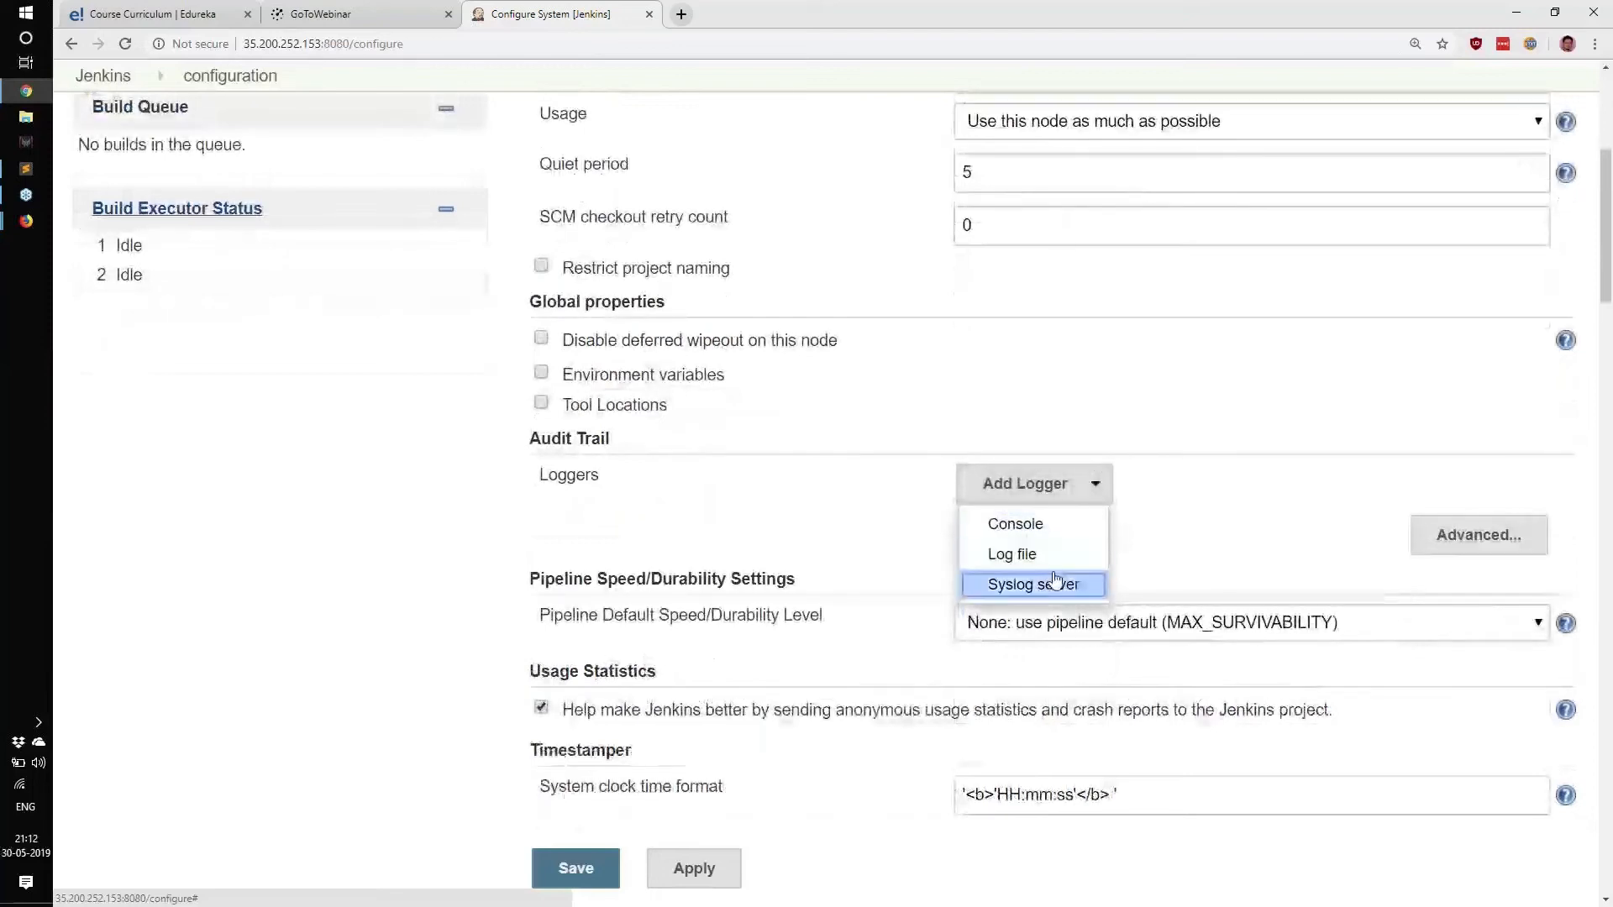
left_click(1013, 554)
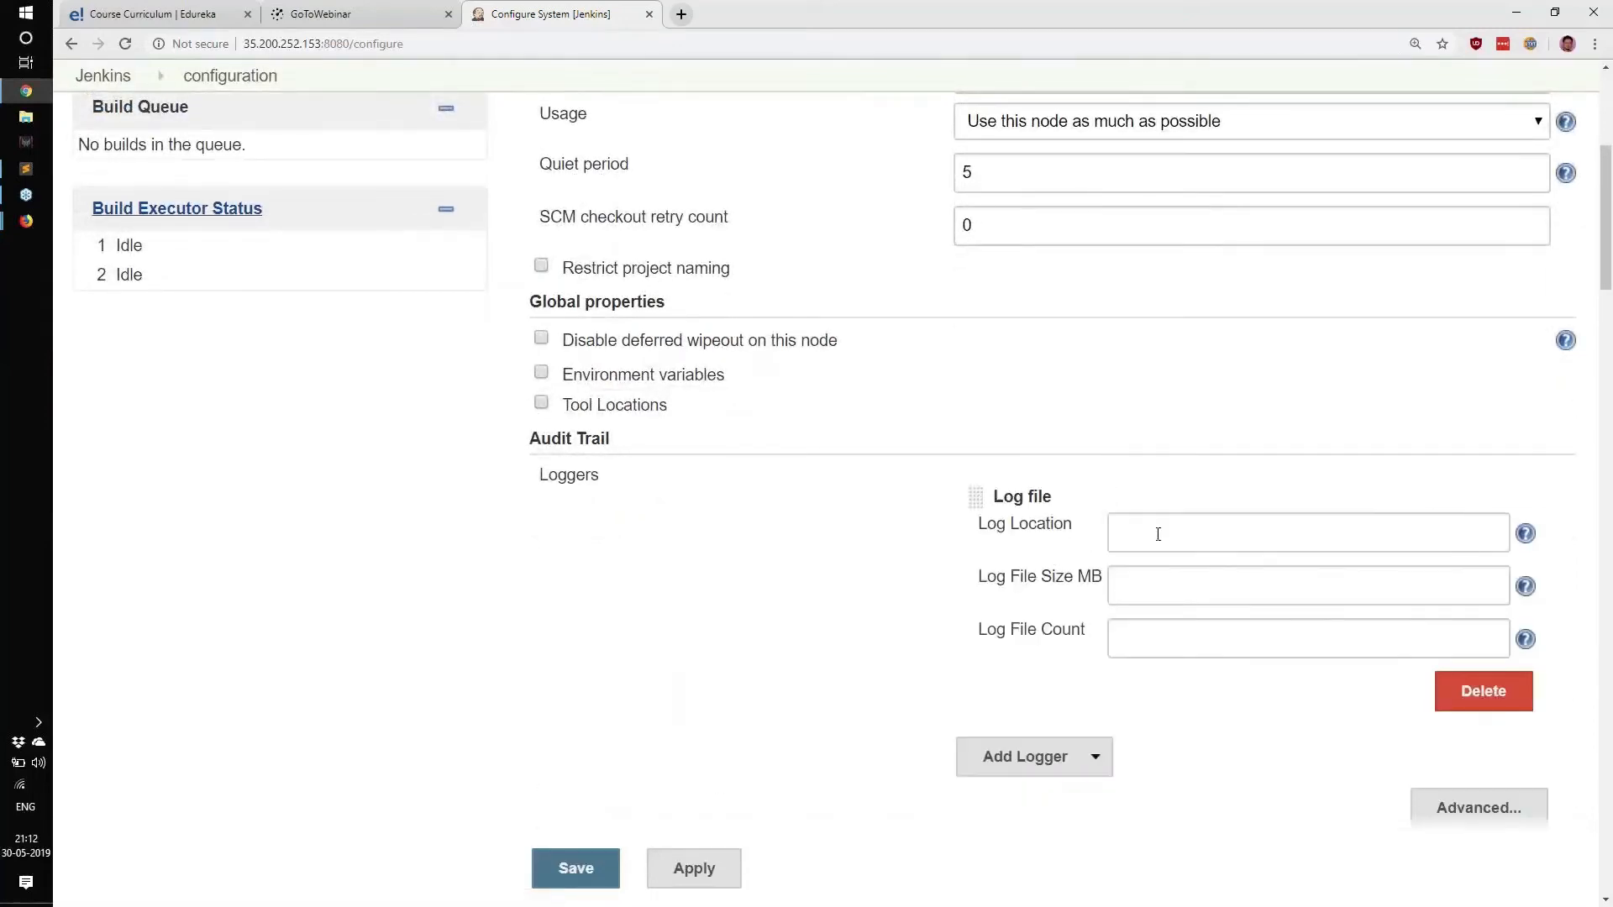
Review the Log Location, Log File Size MB and Log File Count fields and their help texts.
left_click(1159, 534)
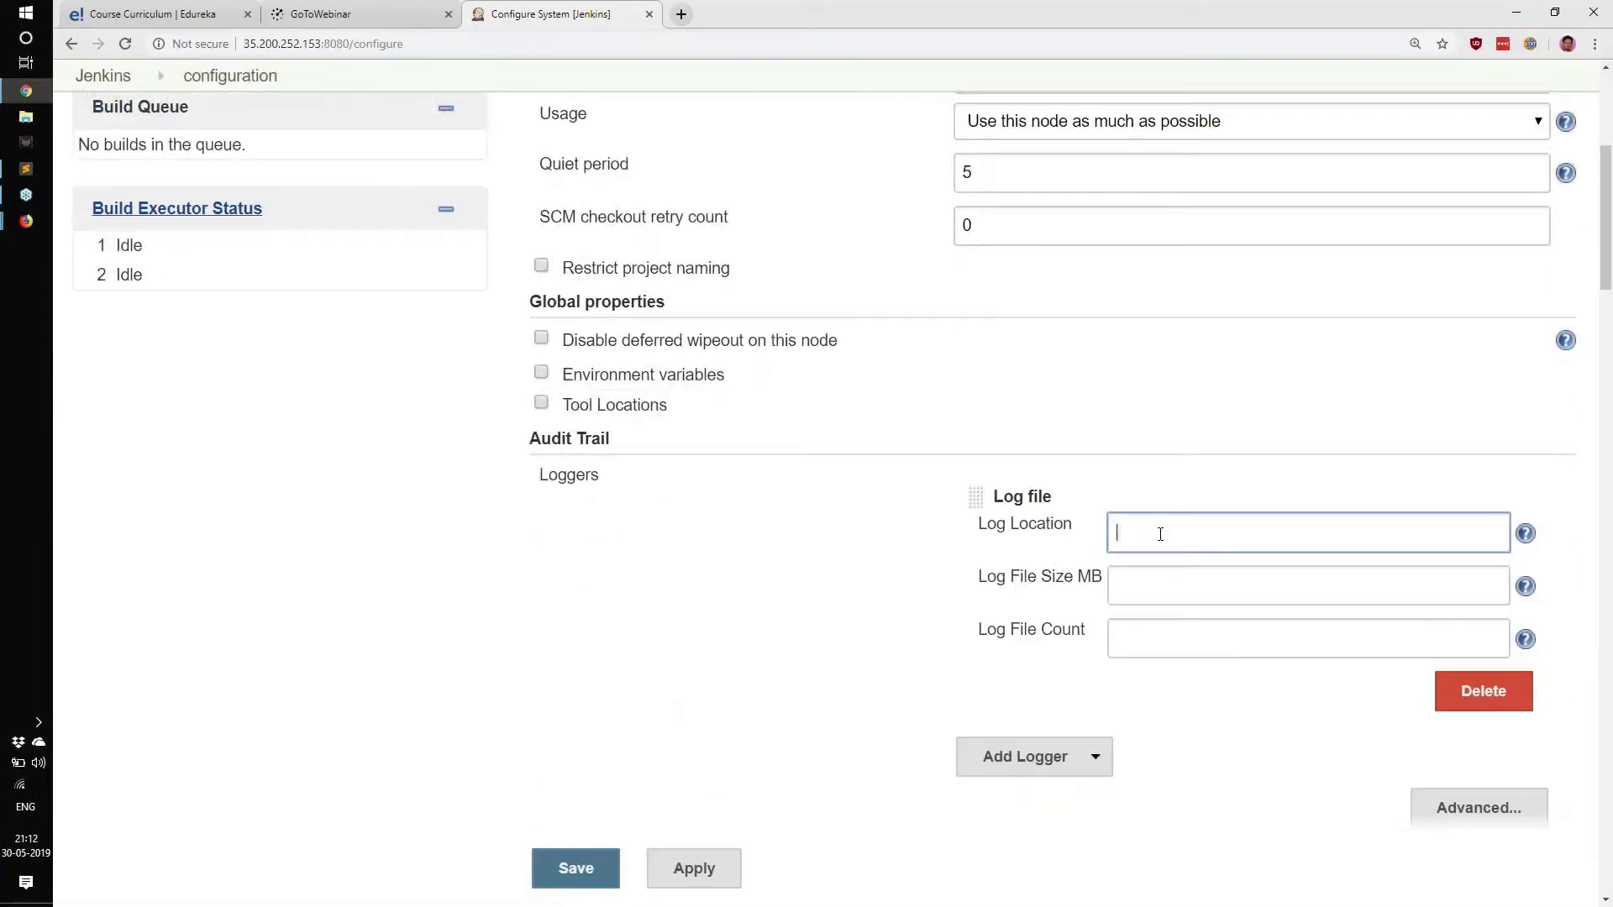
left_click_drag(980, 525, 1045, 525)
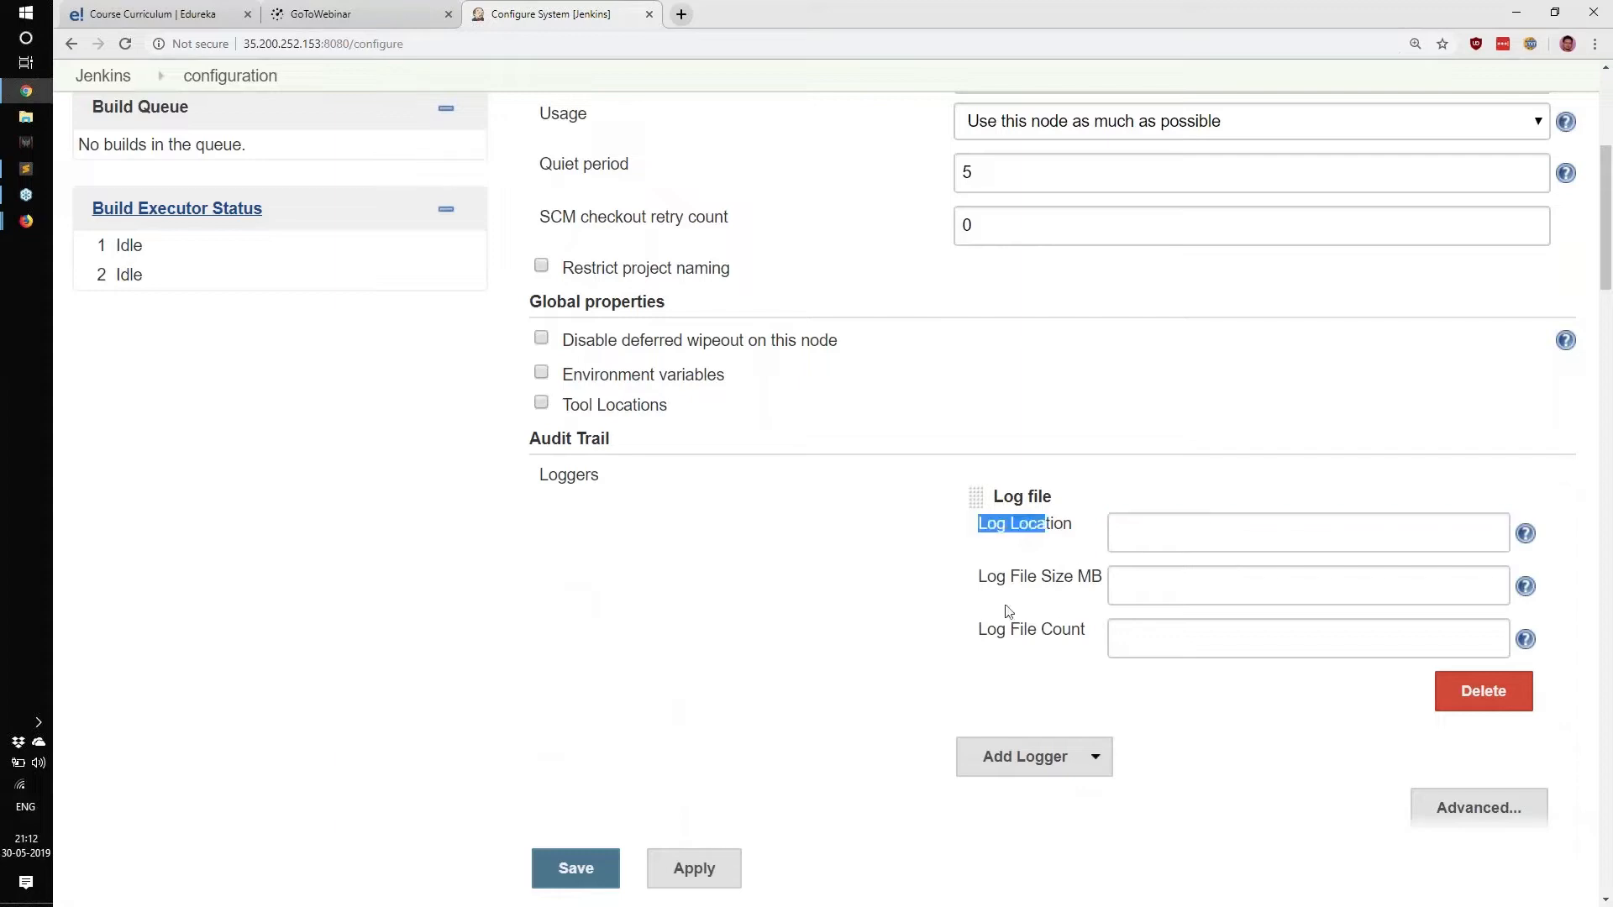
left_click_drag(981, 577, 1121, 580)
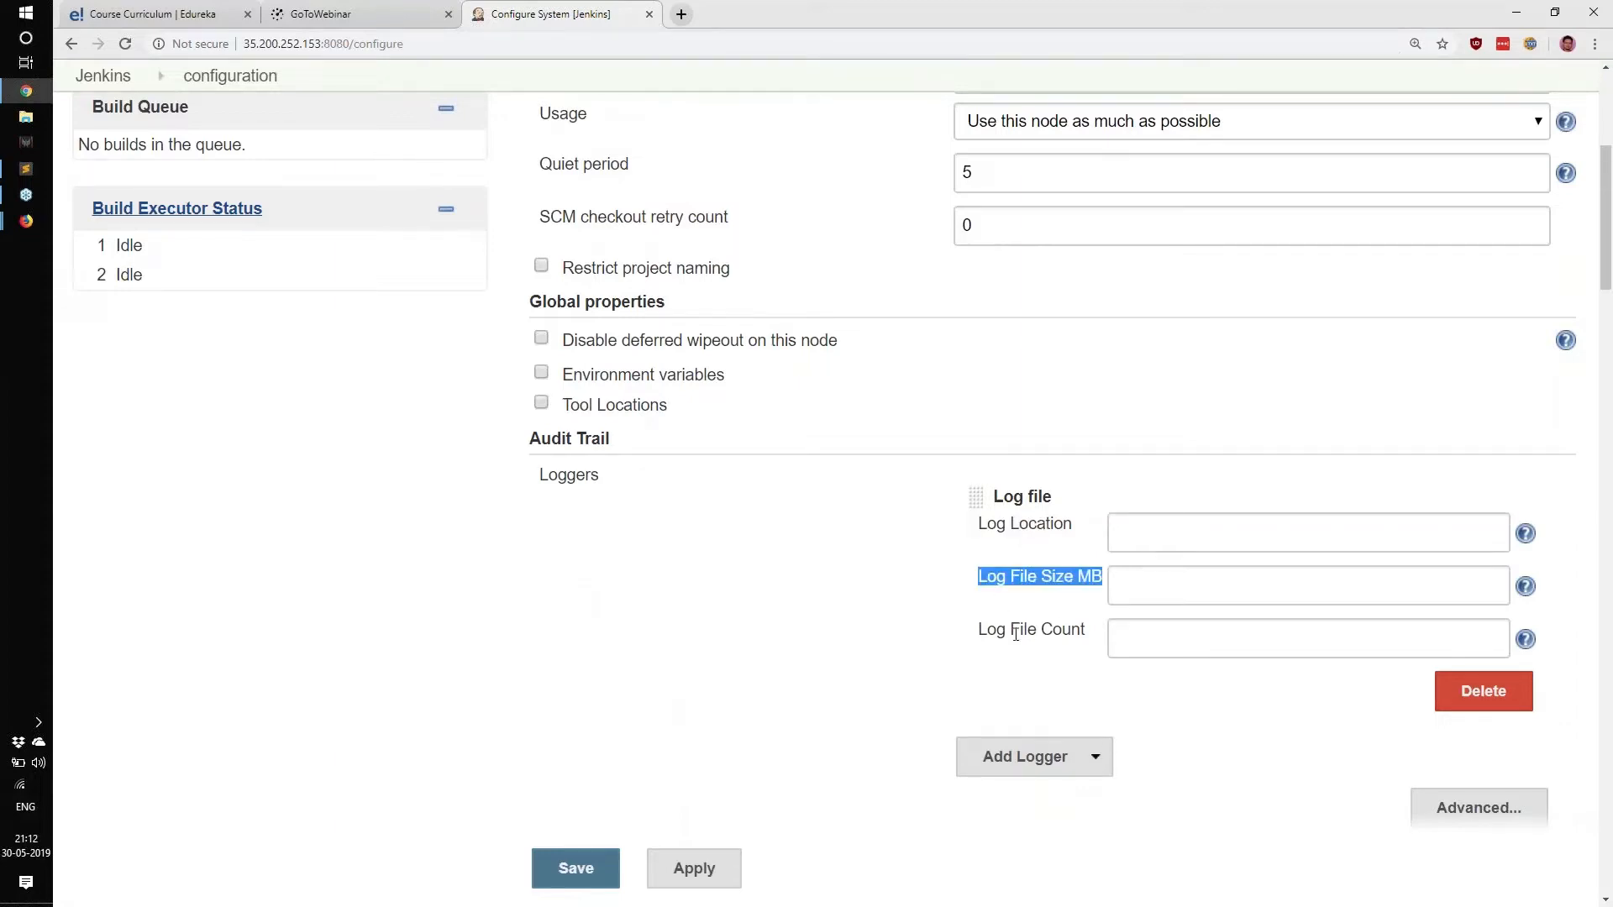
left_click_drag(981, 630, 1086, 630)
left_click(1535, 514)
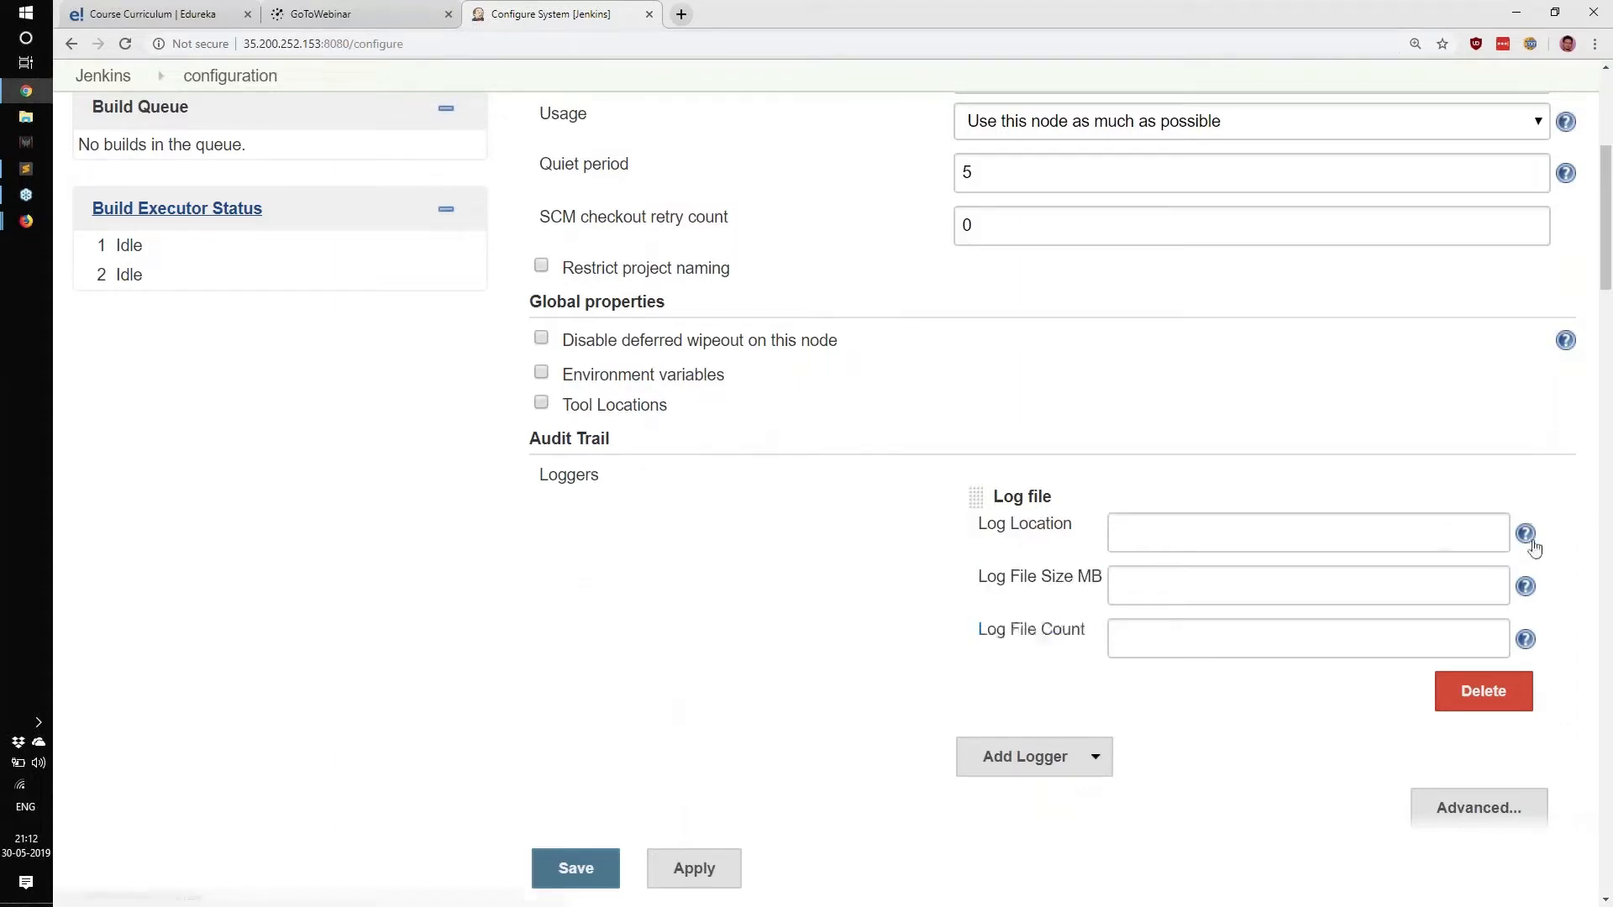
left_click(1526, 534)
left_click(1526, 706)
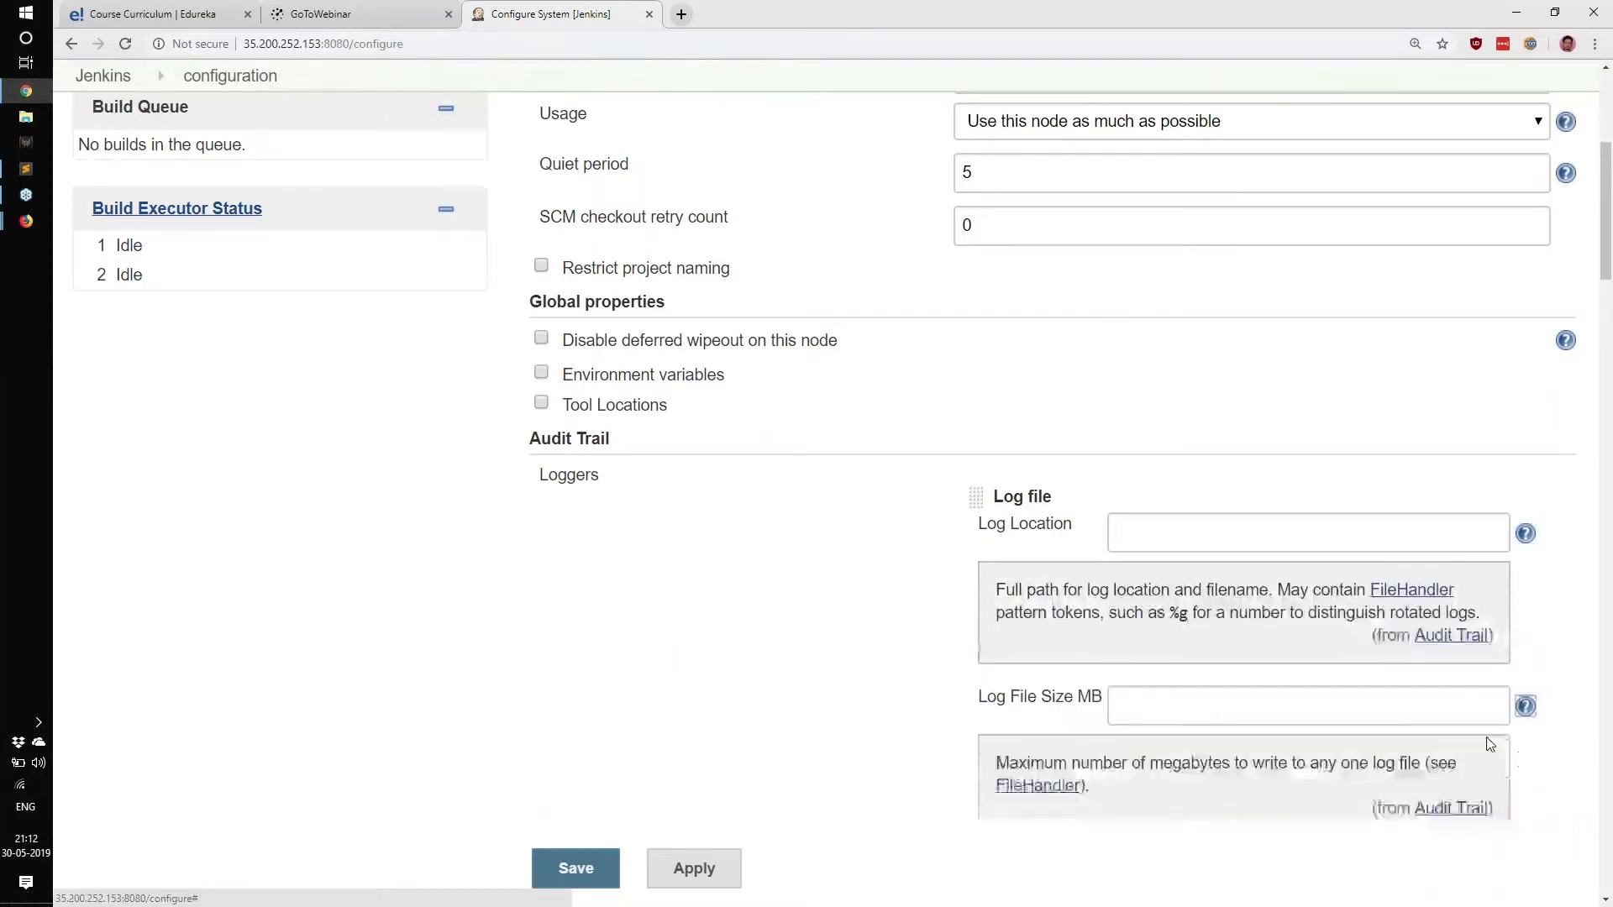
scroll(1525, 672, "down", 3)
left_click(1526, 628)
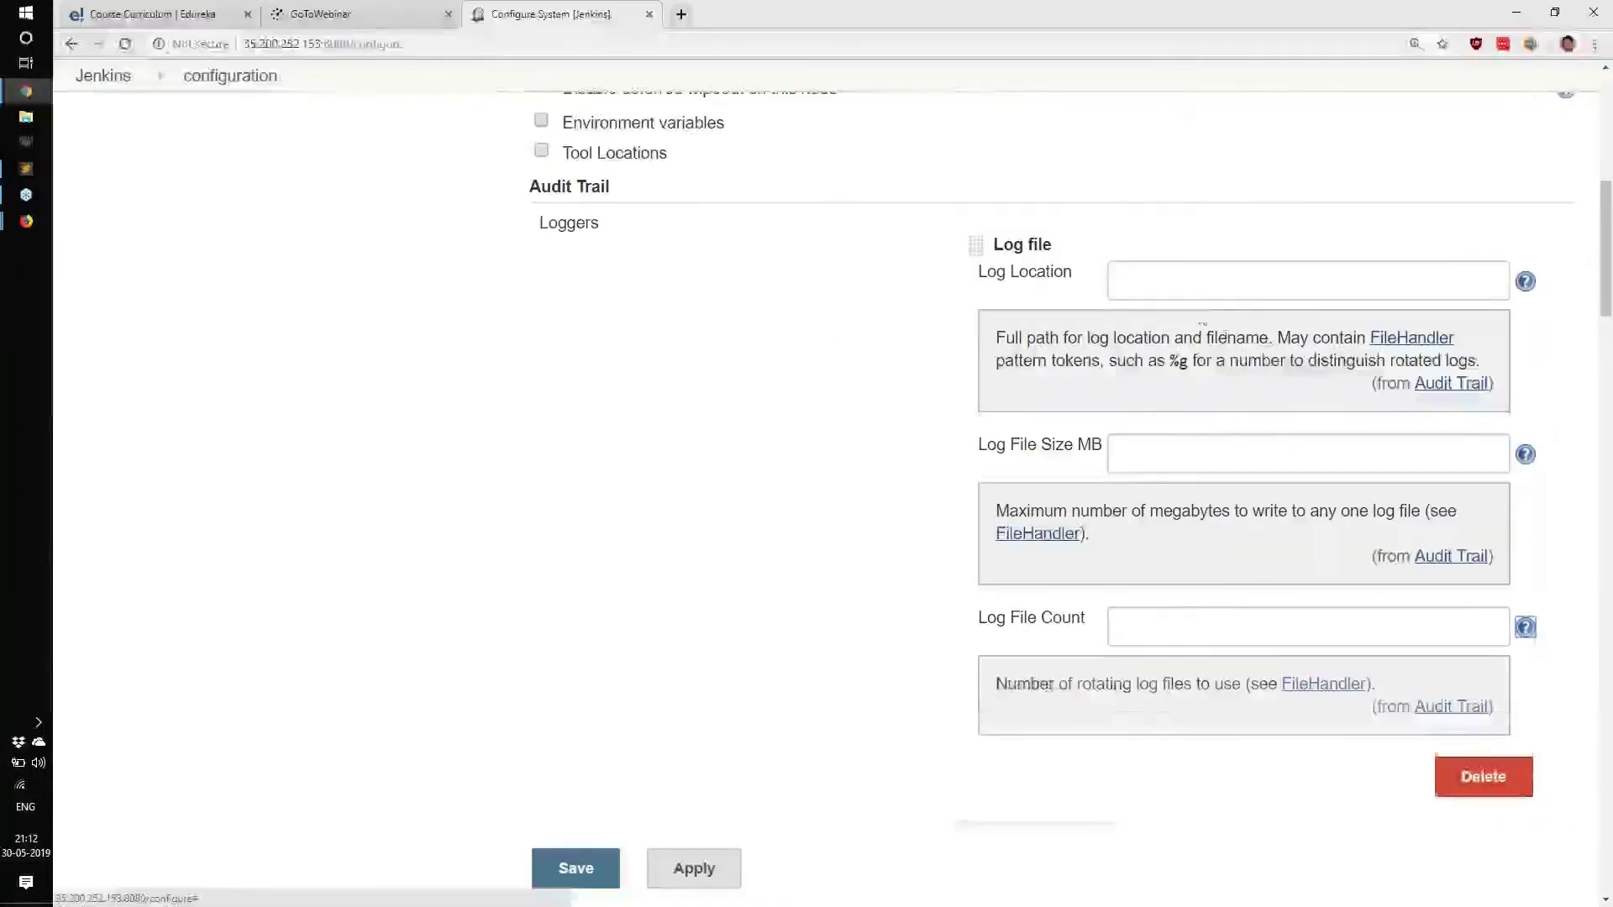
Enter /tmp/jenkinsaudit.log as the Log Location.
left_click(1196, 279)
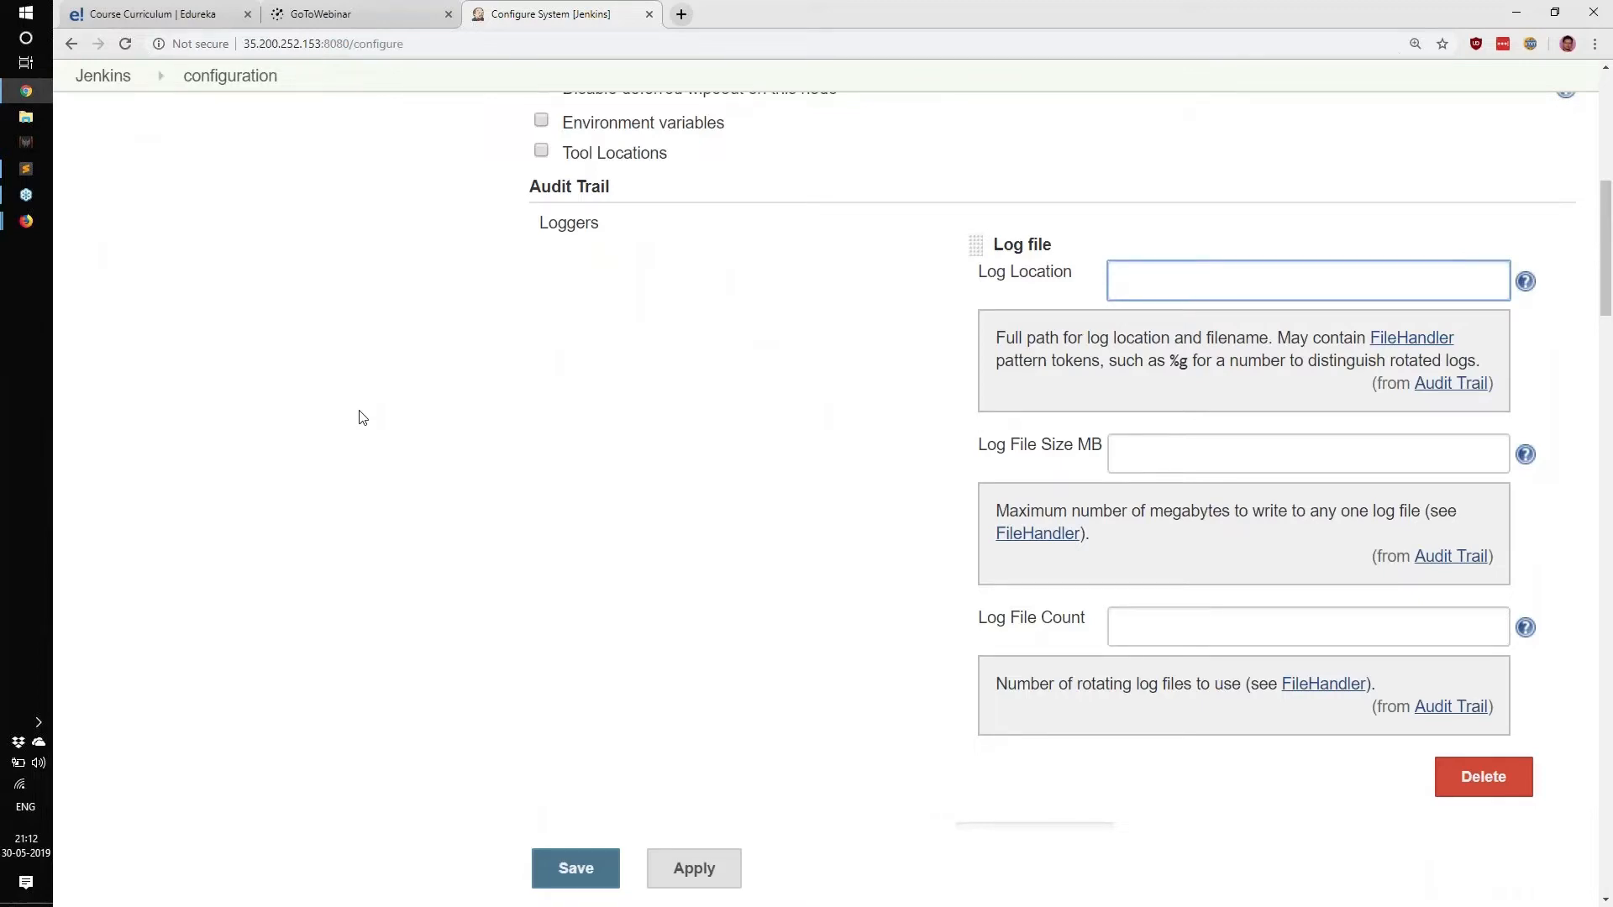
type("tmp./jenkins")
key("BackSpace")
key("BackSpace")
key("BackSpace")
key("BackSpace")
key("BackSpace")
key("BackSpace")
key("BackSpace")
type("jenkinsaudit.log")
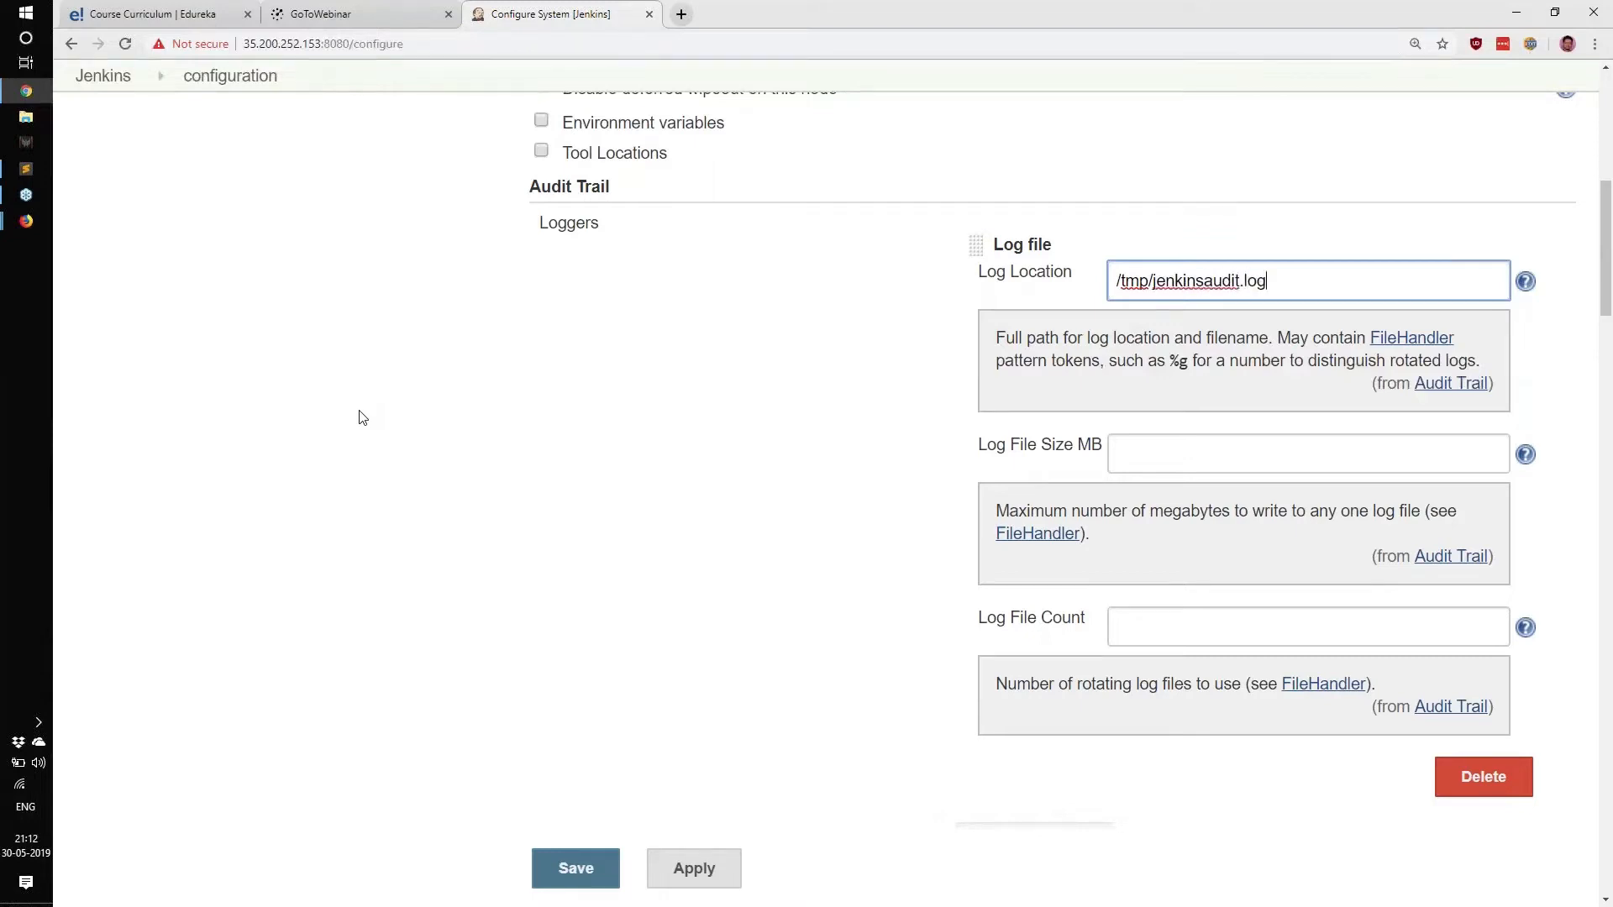
key("Tab")
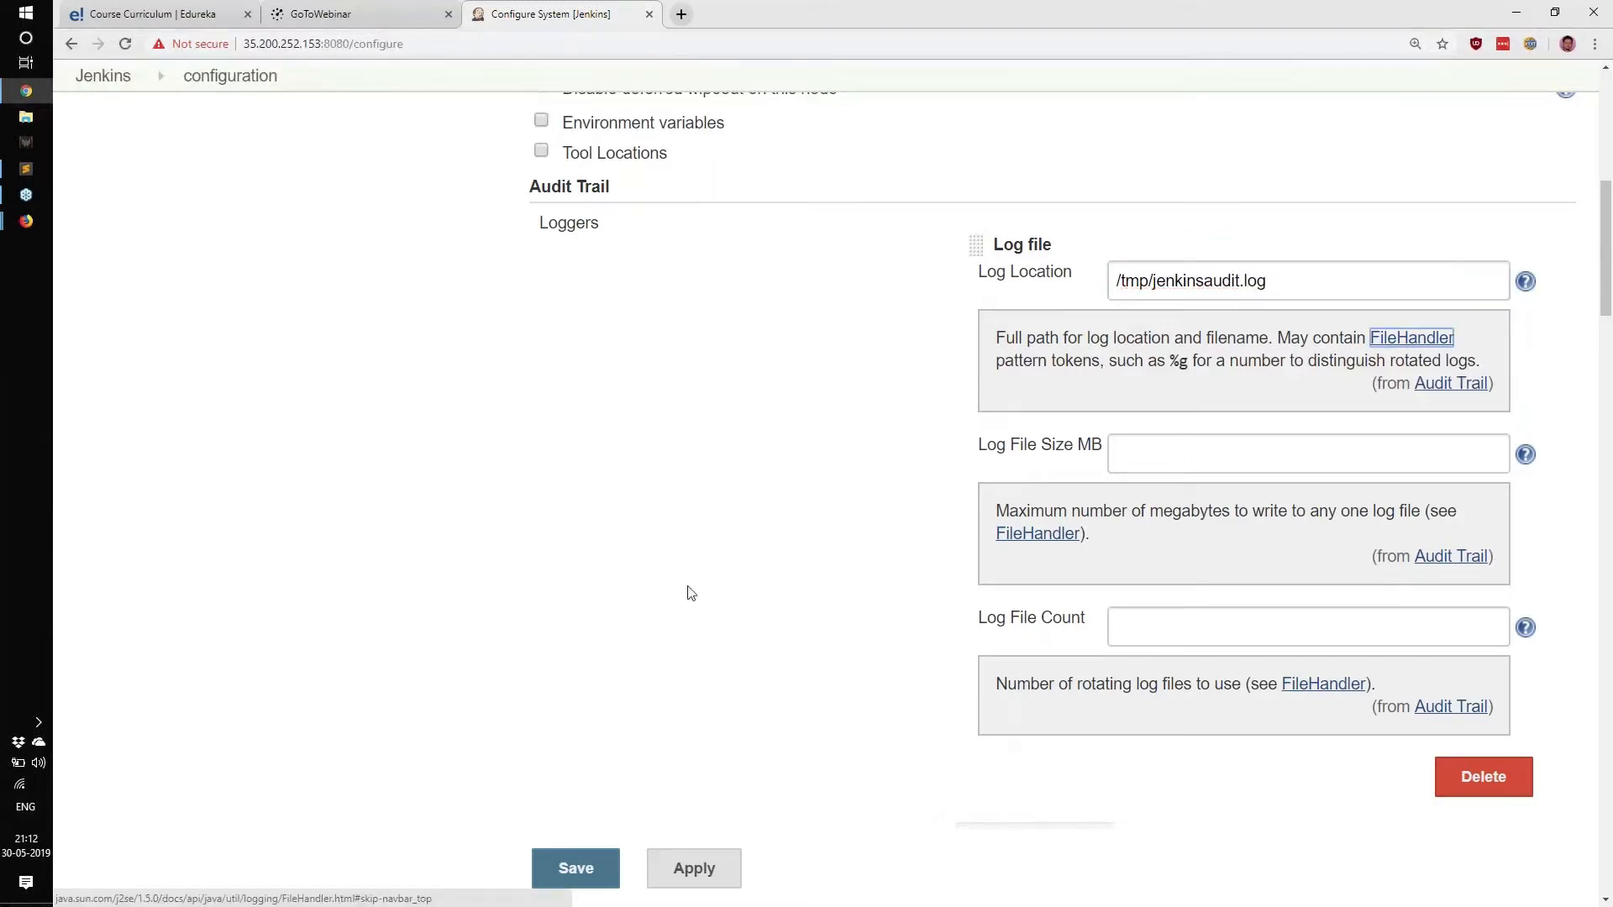
Set Log File Size MB to 25 and move on to the Log File Count field.
left_click(1140, 452)
left_click_drag(978, 450, 1119, 447)
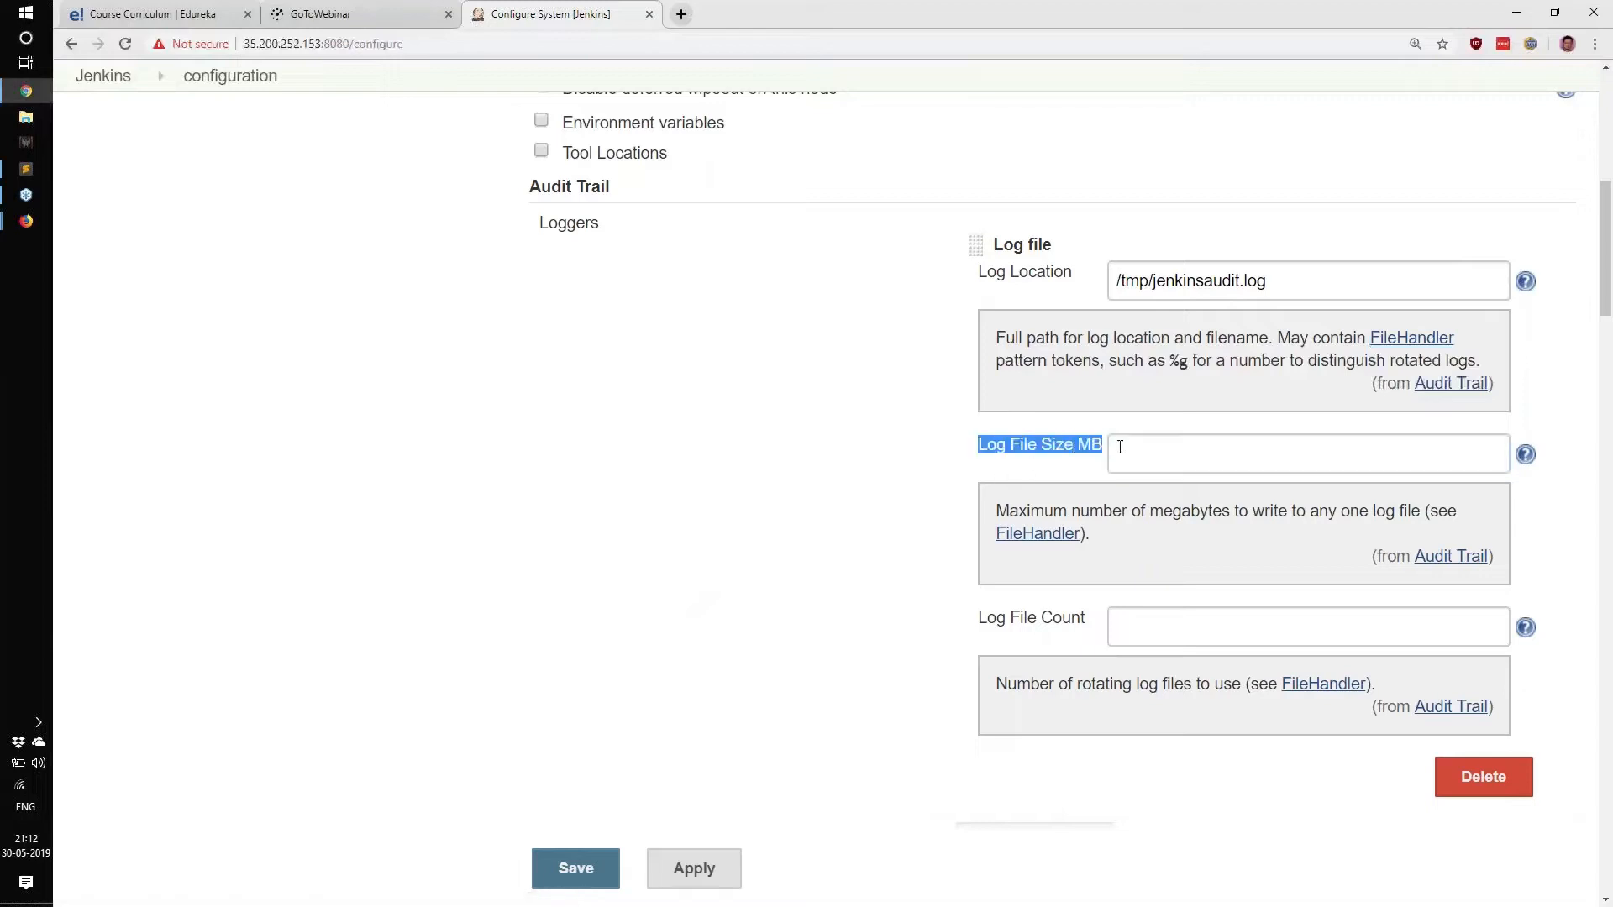
left_click(1165, 451)
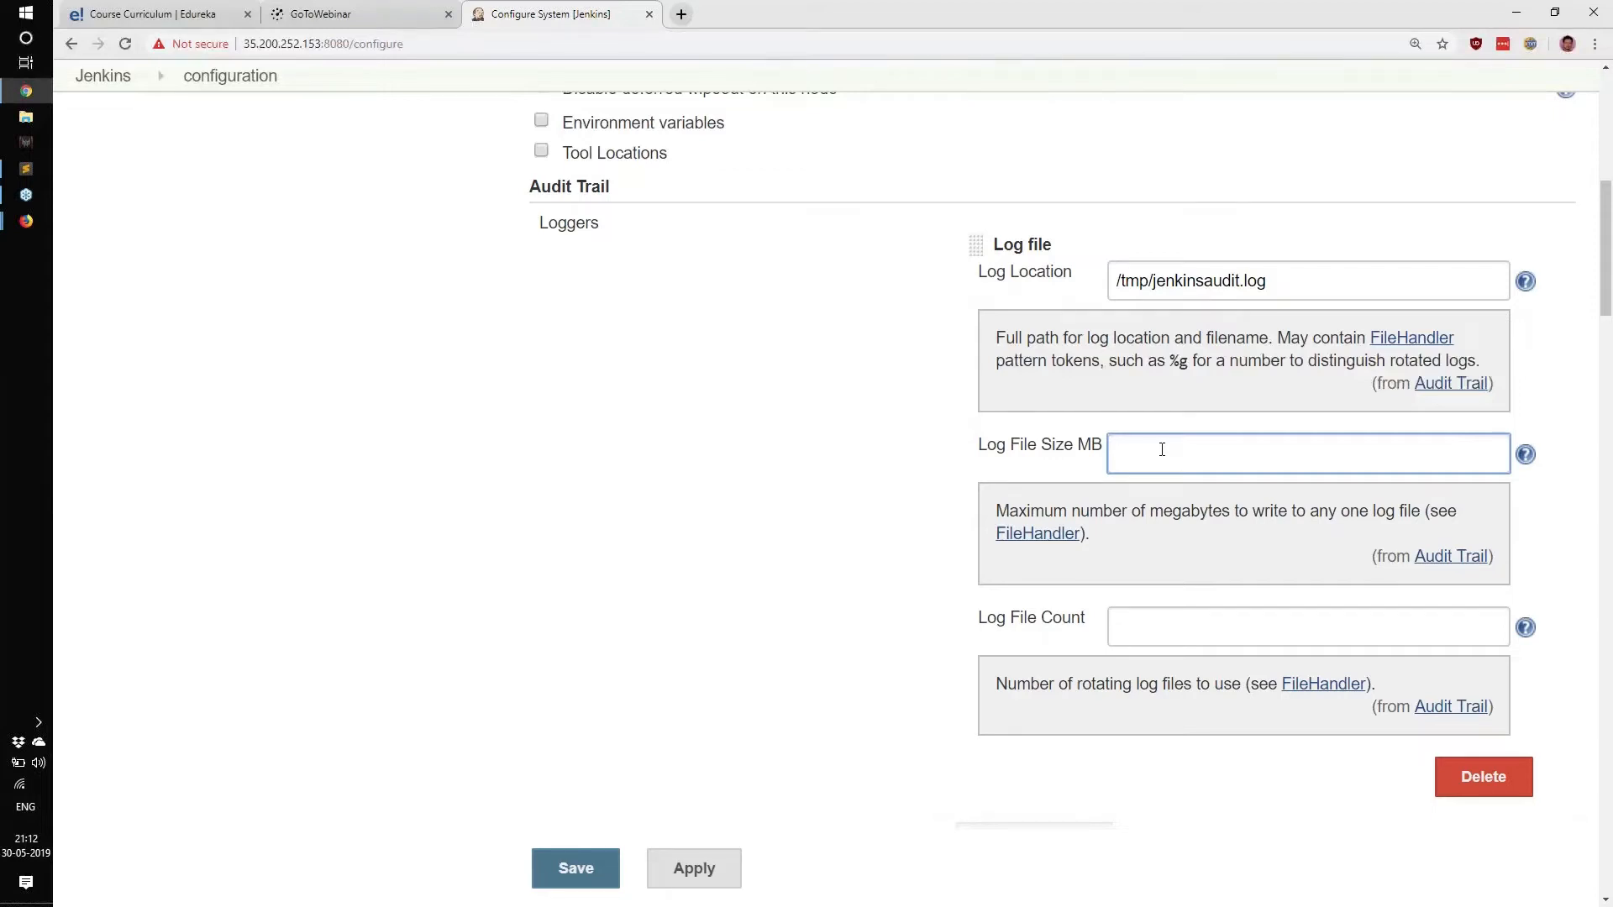
type("25")
left_click_drag(1139, 454, 1117, 454)
left_click(966, 453)
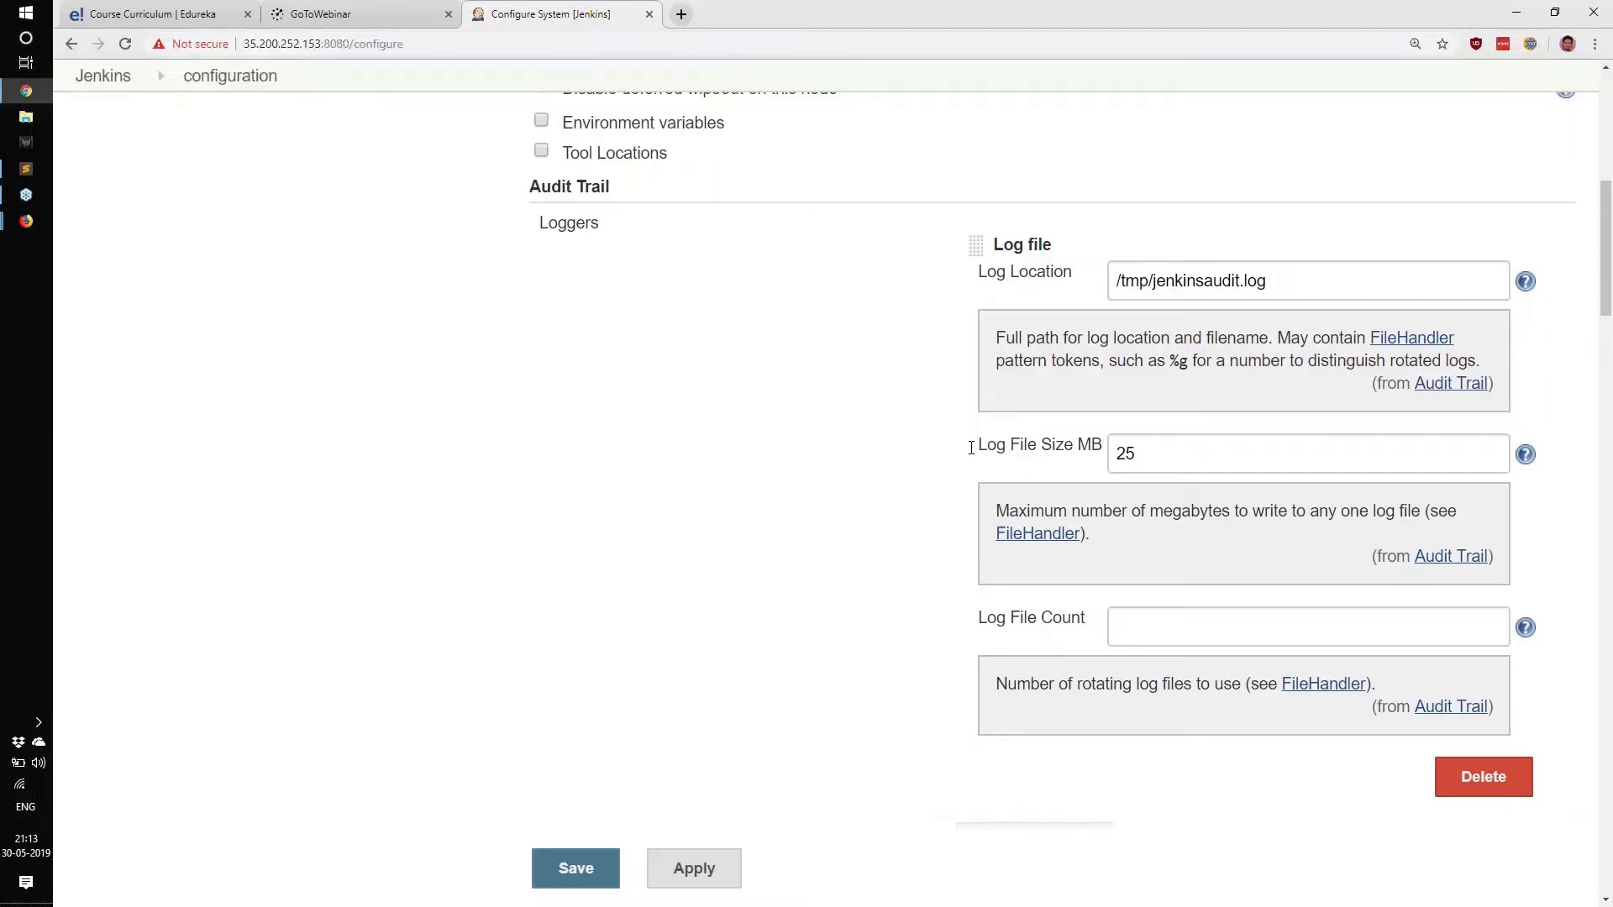
left_click_drag(986, 616, 1191, 635)
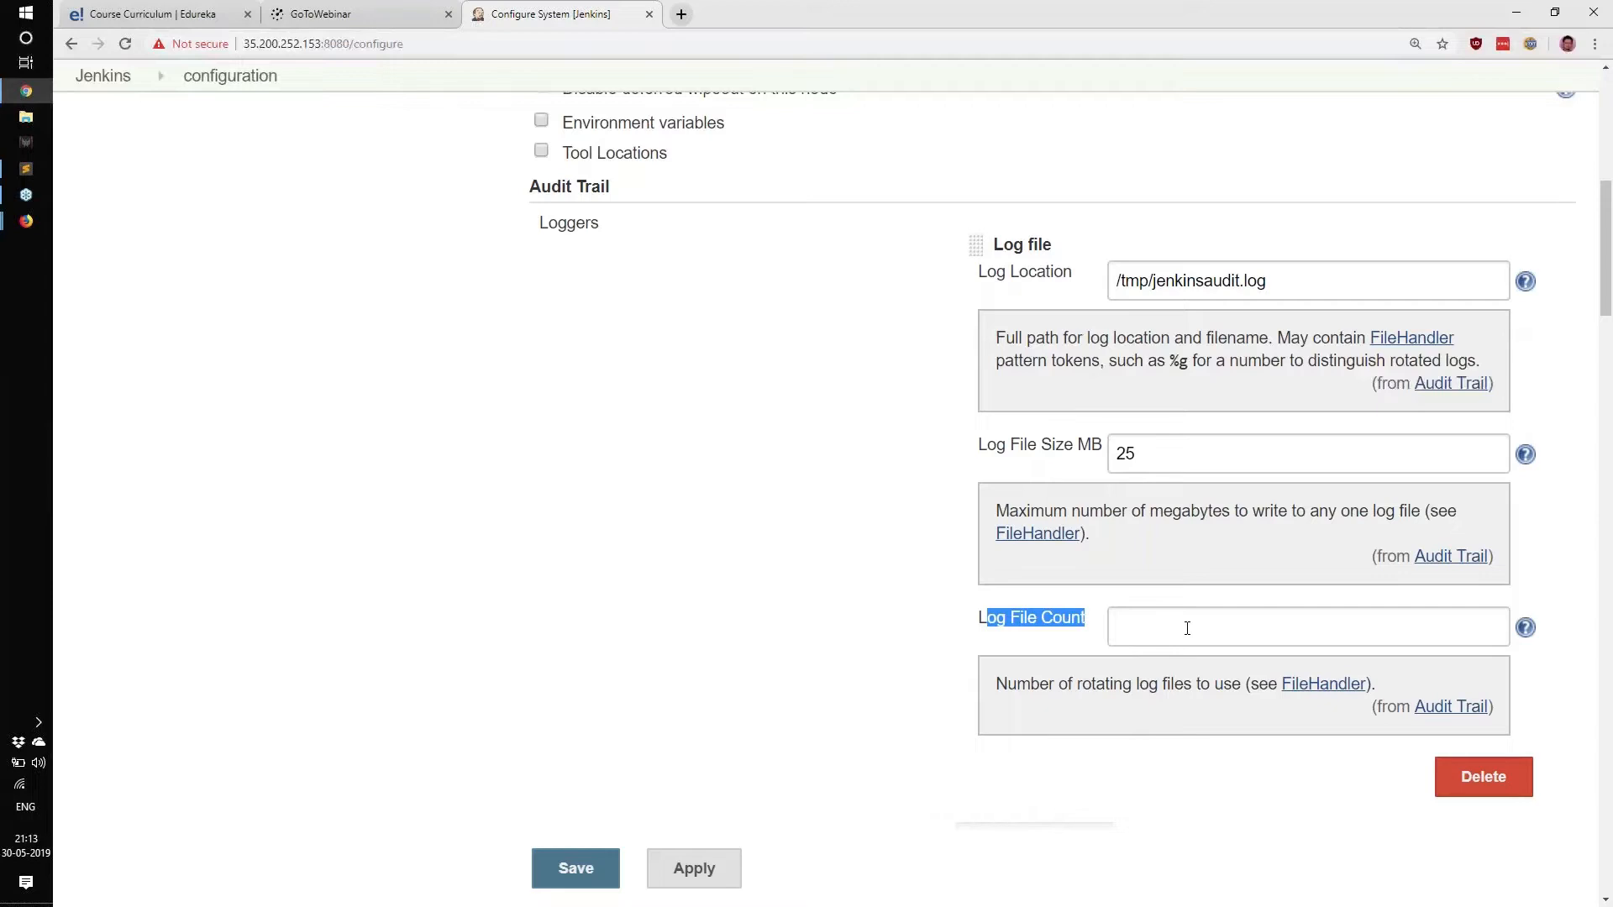
left_click(1185, 626)
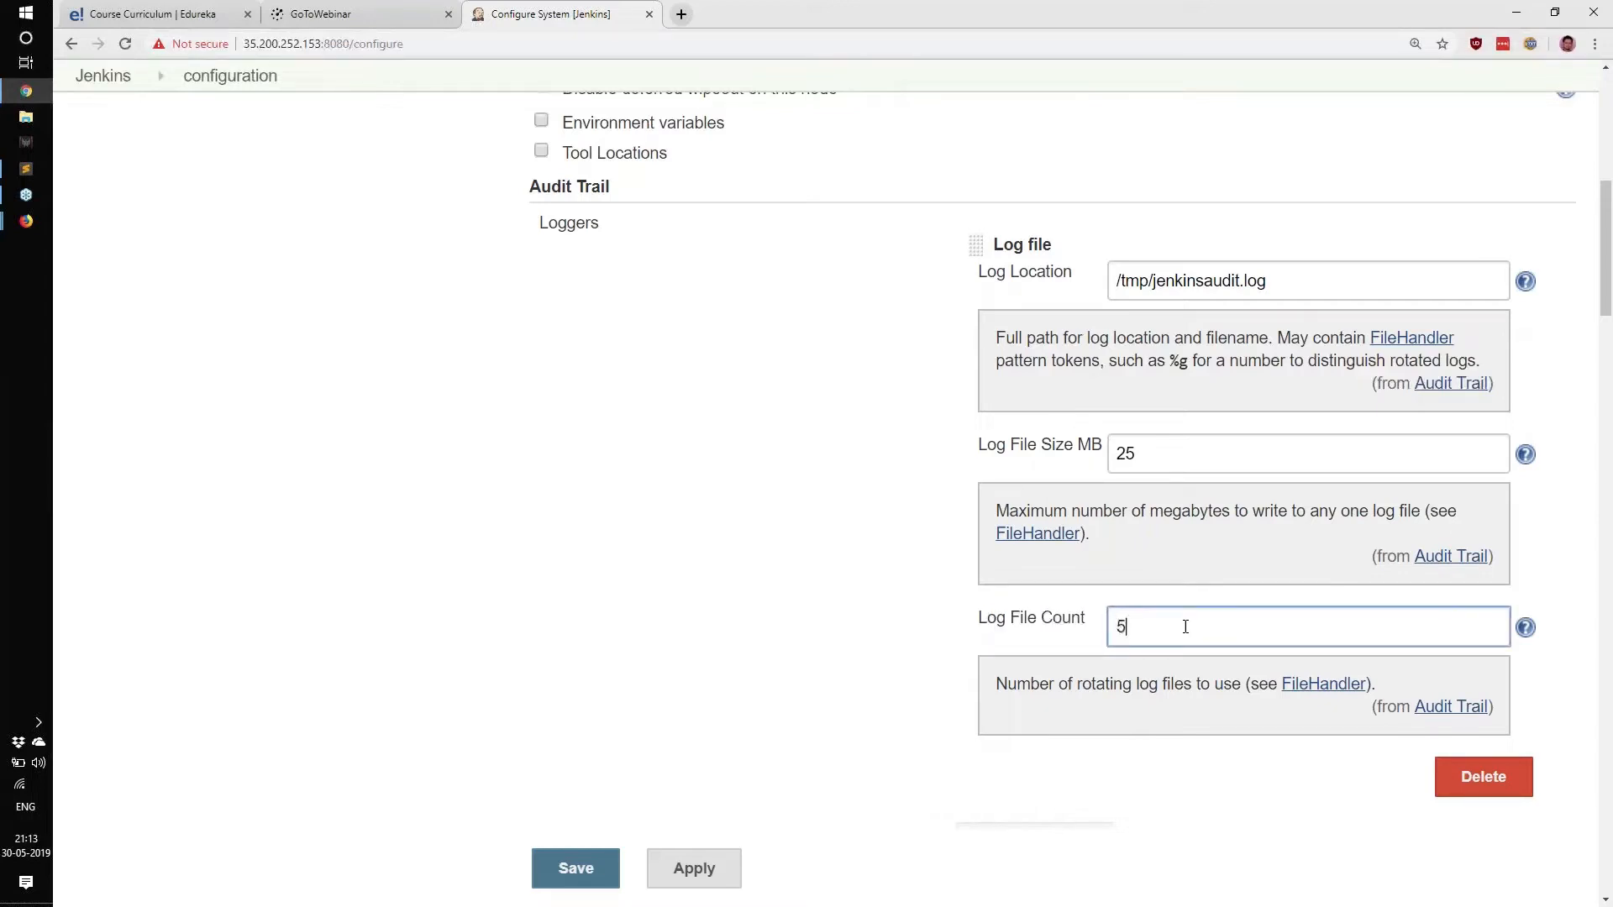
left_click(1595, 220)
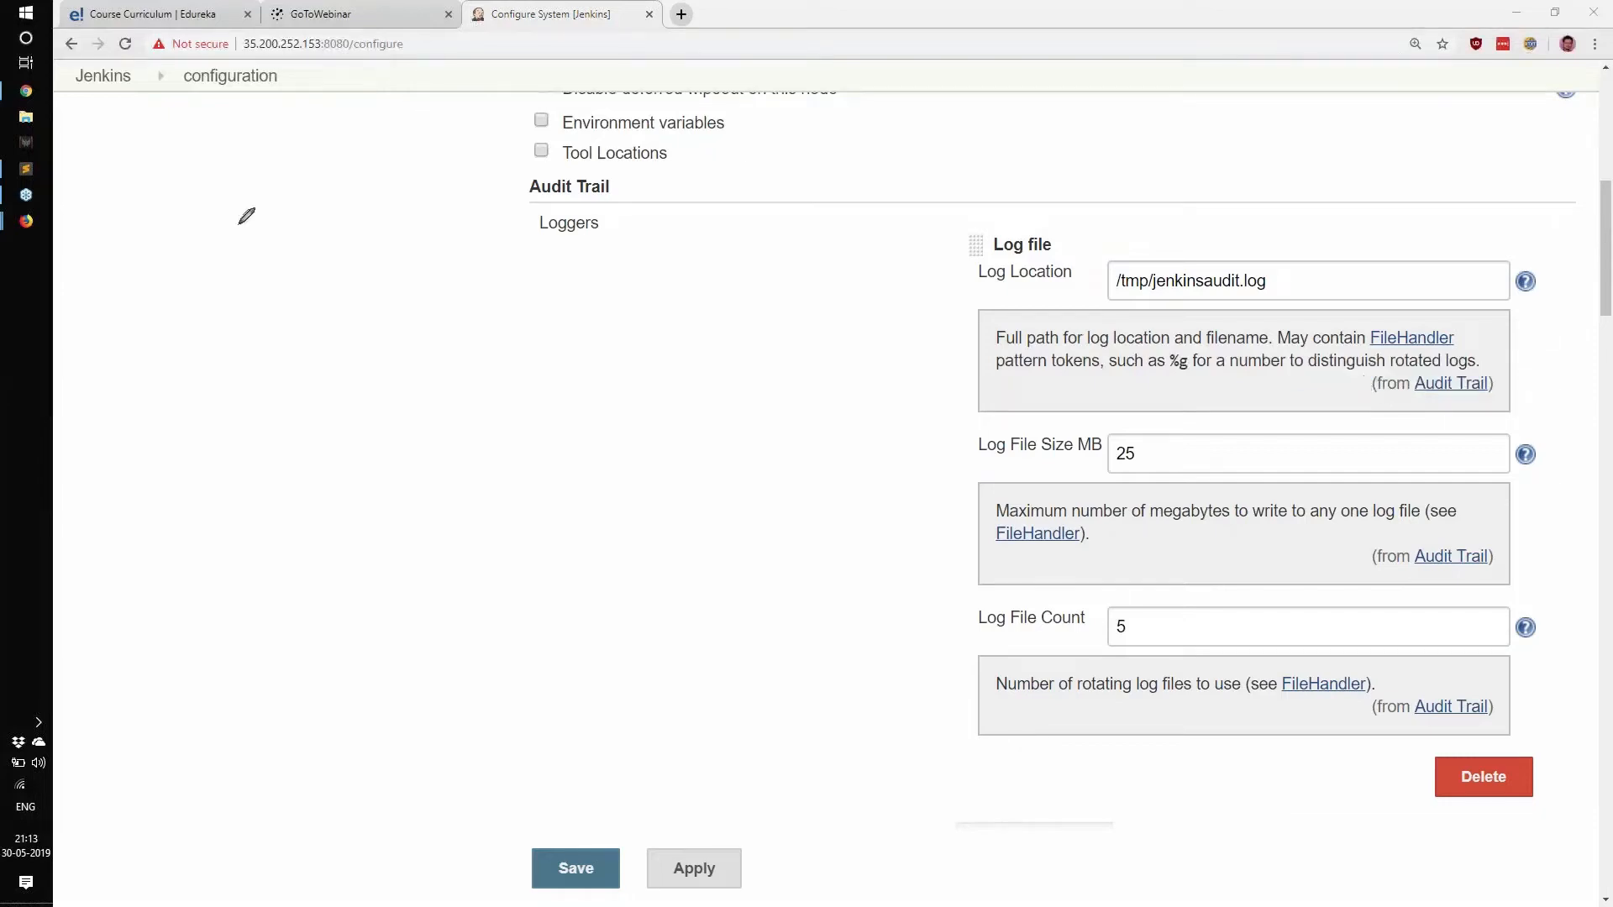
mouse_move(117, 196)
left_mouse_down()
mouse_move(124, 348)
mouse_move(88, 330)
left_mouse_up()
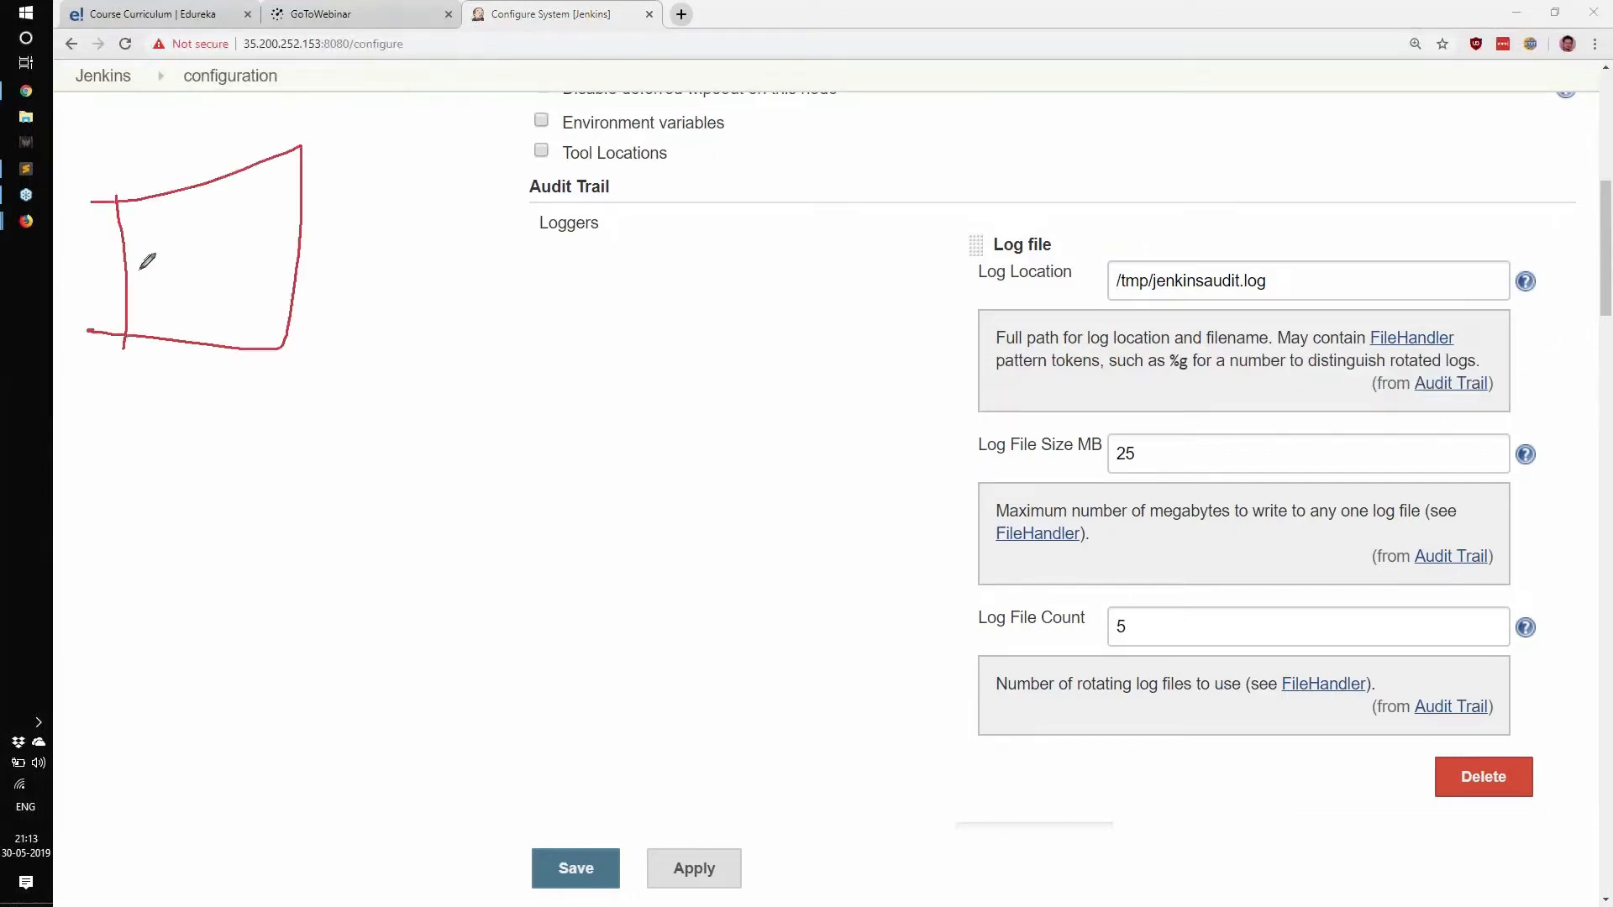
left_click_drag(141, 229, 187, 193)
mouse_move(164, 231)
left_mouse_down()
mouse_move(200, 221)
mouse_move(206, 255)
left_mouse_up()
mouse_move(154, 289)
left_mouse_down()
mouse_move(207, 260)
mouse_move(199, 287)
left_mouse_up()
left_click_drag(182, 315, 218, 293)
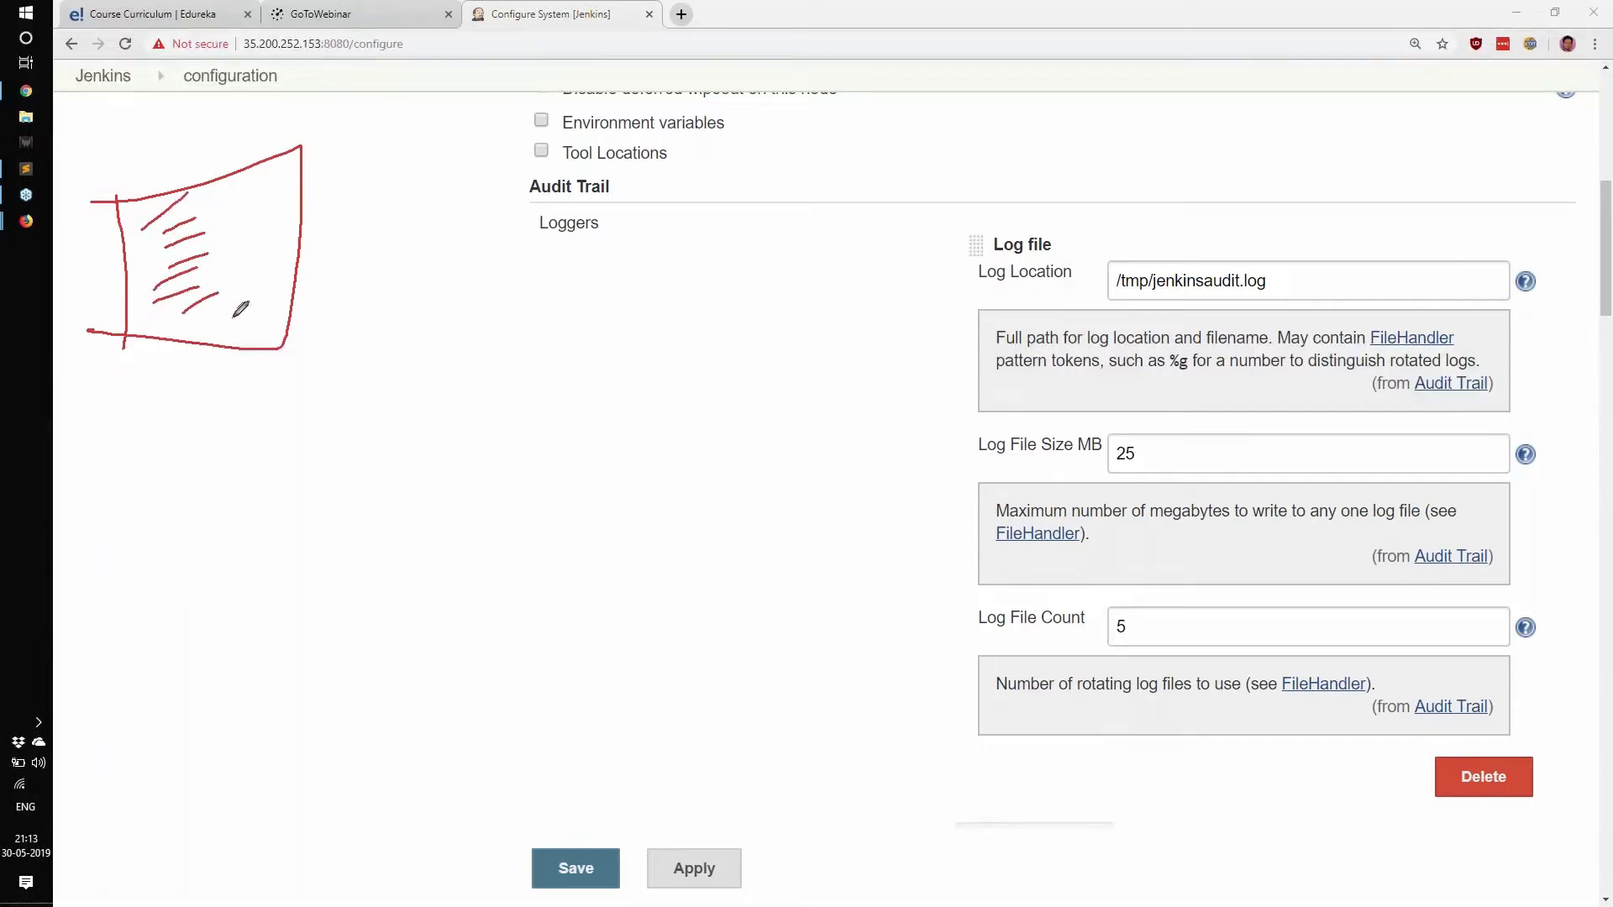
left_click_drag(206, 215, 249, 246)
left_click_drag(262, 177, 308, 154)
mouse_move(279, 222)
left_mouse_down()
mouse_move(302, 220)
mouse_move(299, 142)
mouse_move(313, 220)
left_mouse_up()
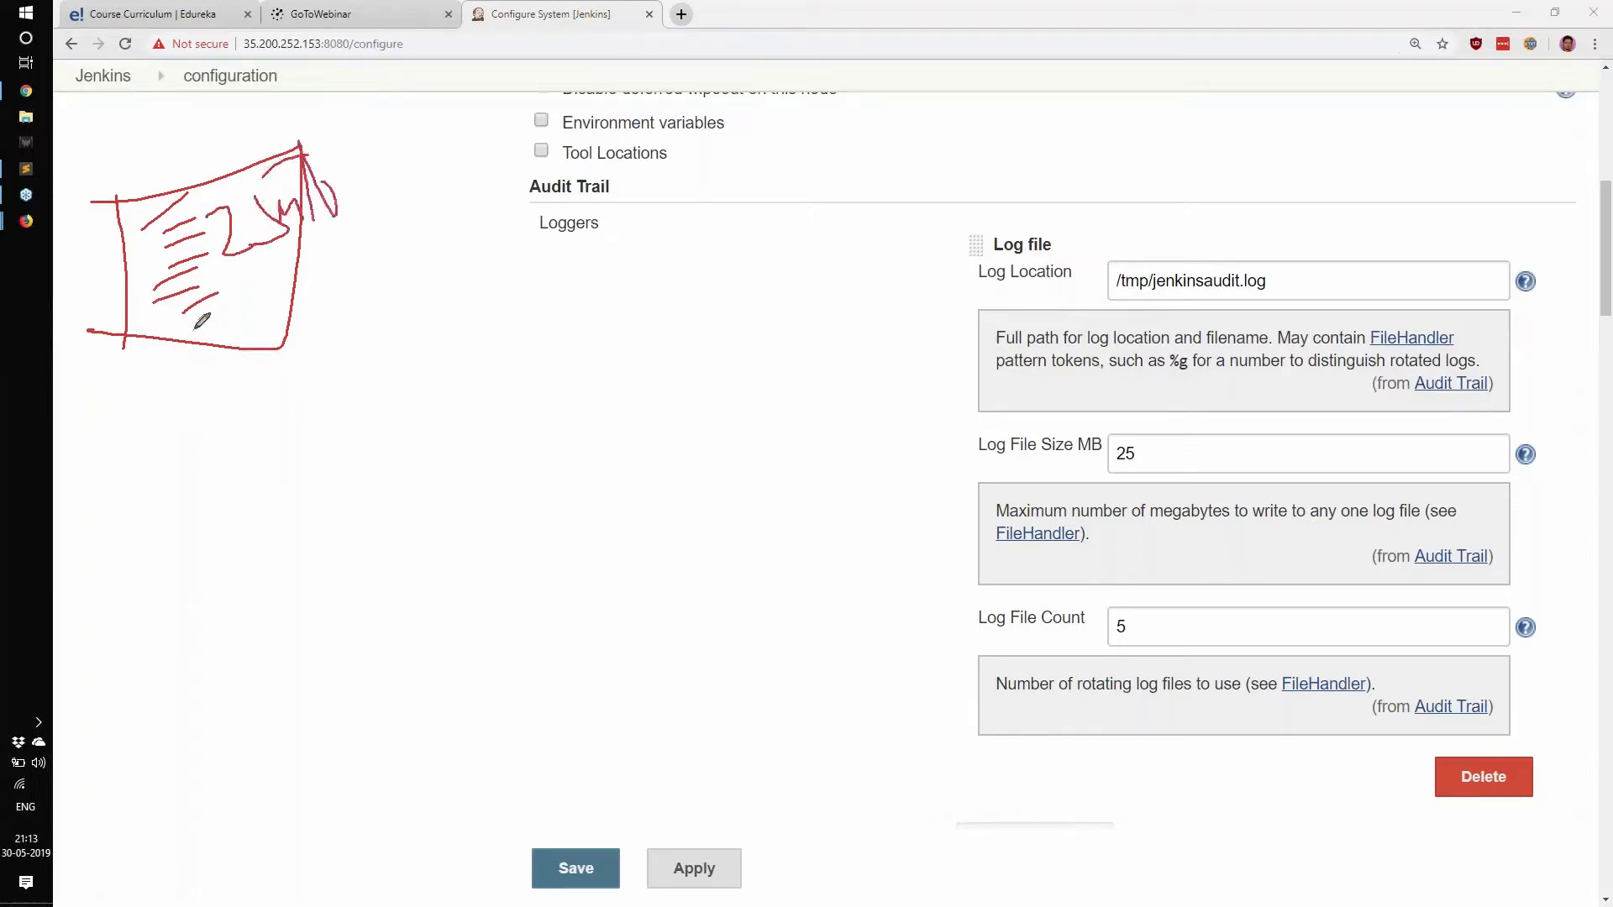
left_click_drag(194, 330, 200, 370)
mouse_move(174, 370)
left_mouse_down()
mouse_move(228, 381)
mouse_move(235, 367)
left_mouse_up()
left_click_drag(173, 514, 179, 697)
mouse_move(125, 499)
left_mouse_down()
mouse_move(290, 461)
mouse_move(154, 668)
left_mouse_up()
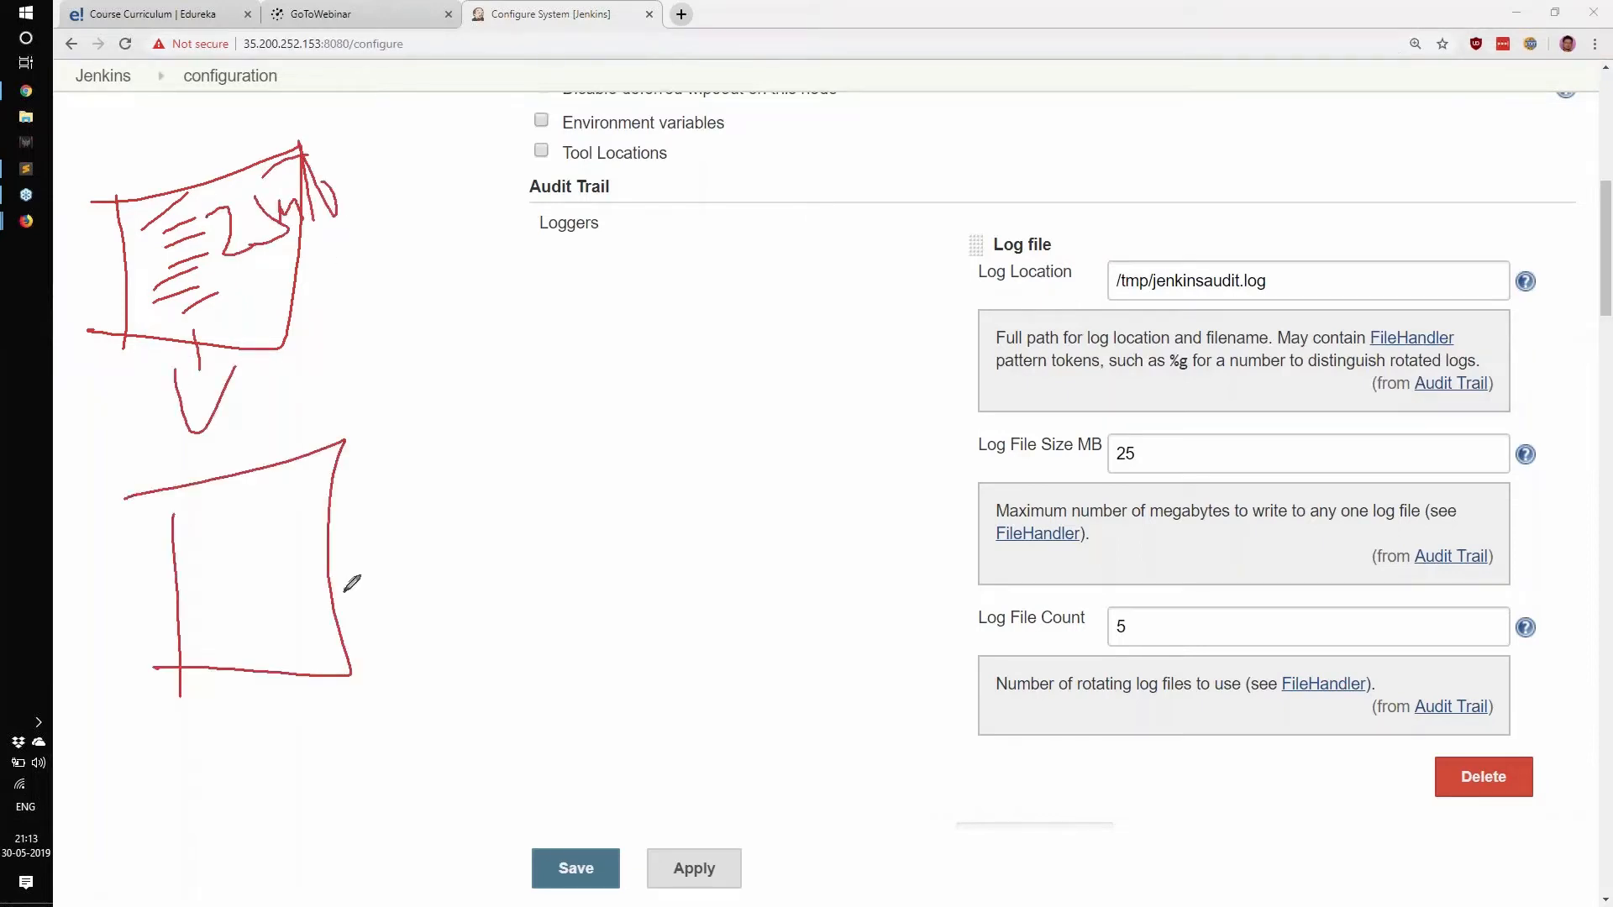
mouse_move(379, 556)
left_mouse_down()
mouse_move(420, 588)
mouse_move(521, 554)
mouse_move(588, 578)
left_mouse_up()
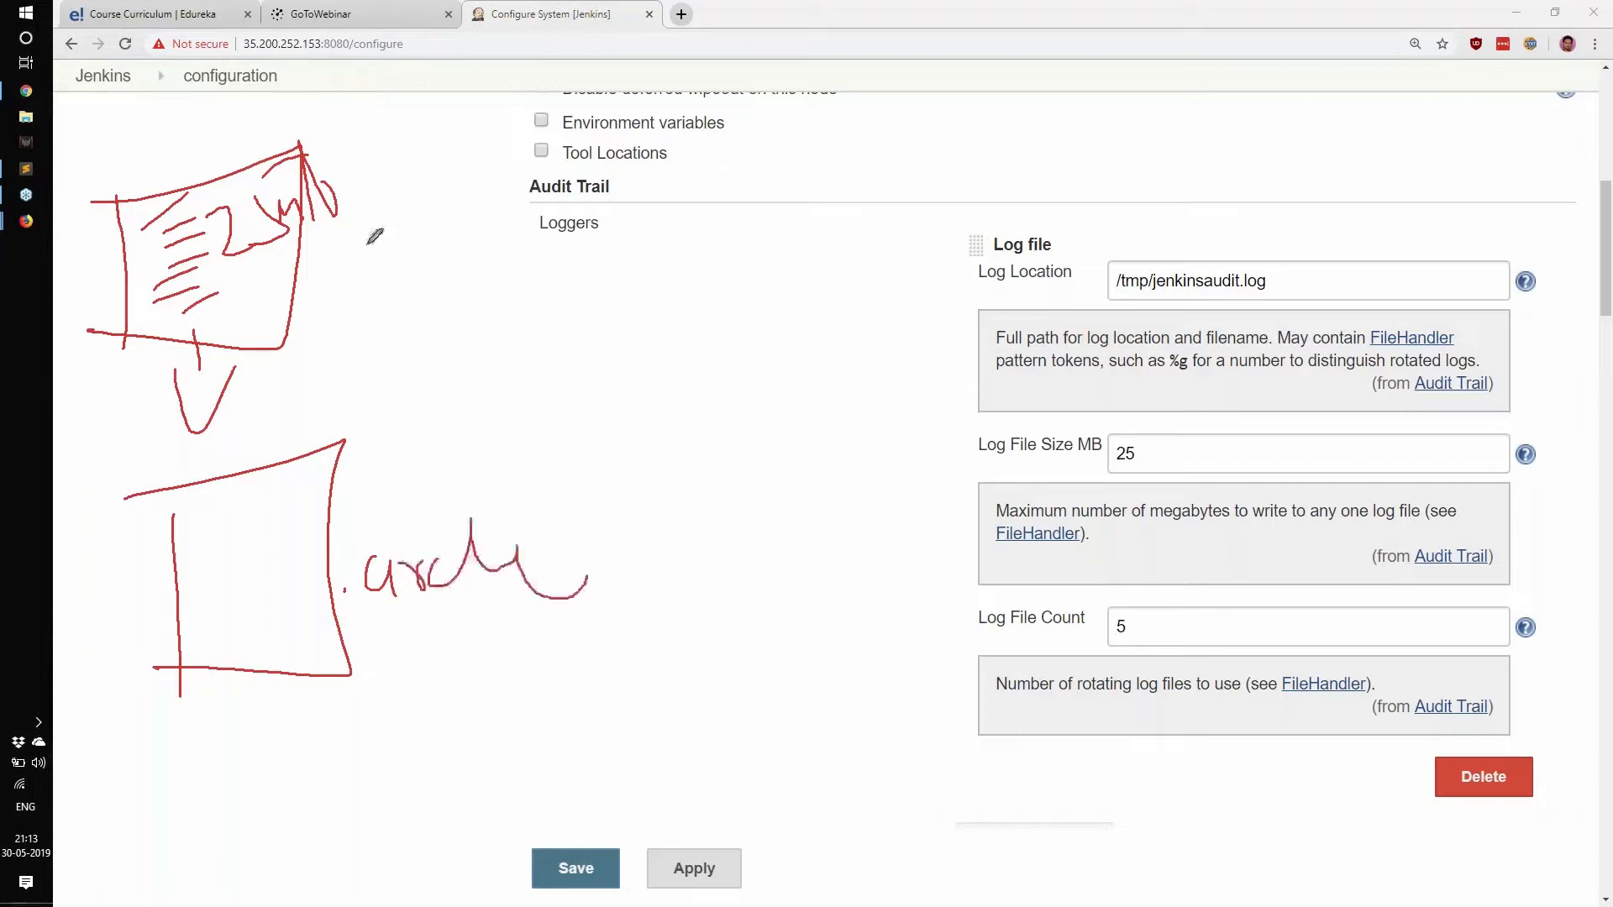
mouse_move(335, 220)
left_mouse_down()
mouse_move(361, 312)
mouse_move(401, 212)
mouse_move(404, 249)
left_mouse_up()
mouse_move(388, 270)
left_mouse_down()
mouse_move(529, 309)
mouse_move(576, 247)
mouse_move(635, 288)
left_mouse_up()
left_click_drag(409, 296, 325, 445)
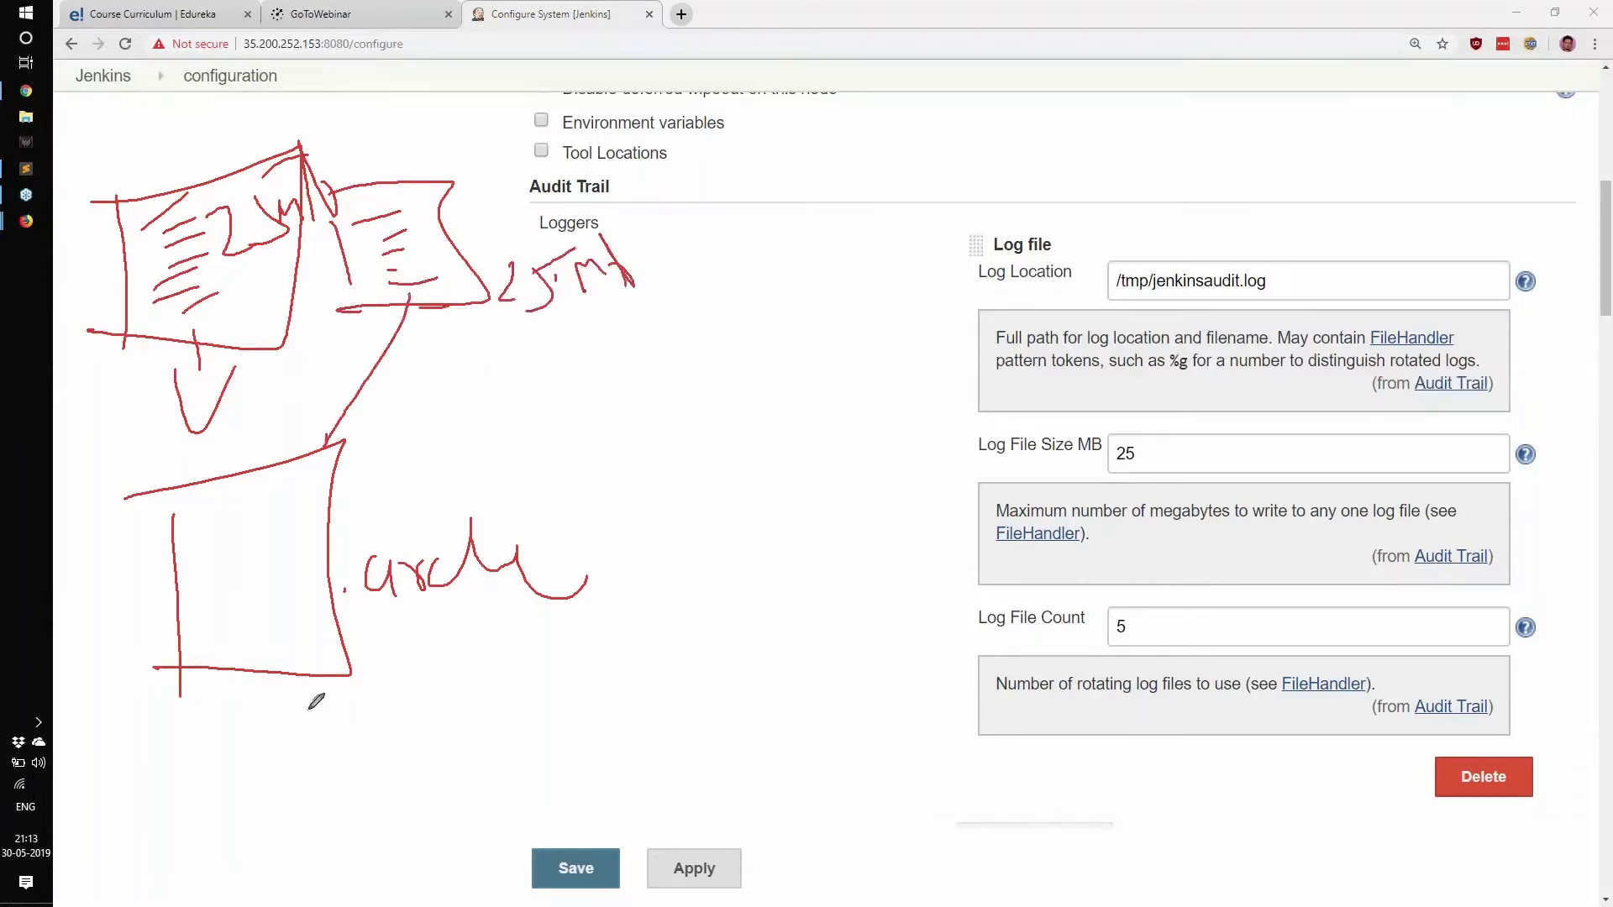
mouse_move(299, 681)
left_mouse_down()
mouse_move(296, 811)
mouse_move(386, 770)
mouse_move(364, 772)
left_mouse_up()
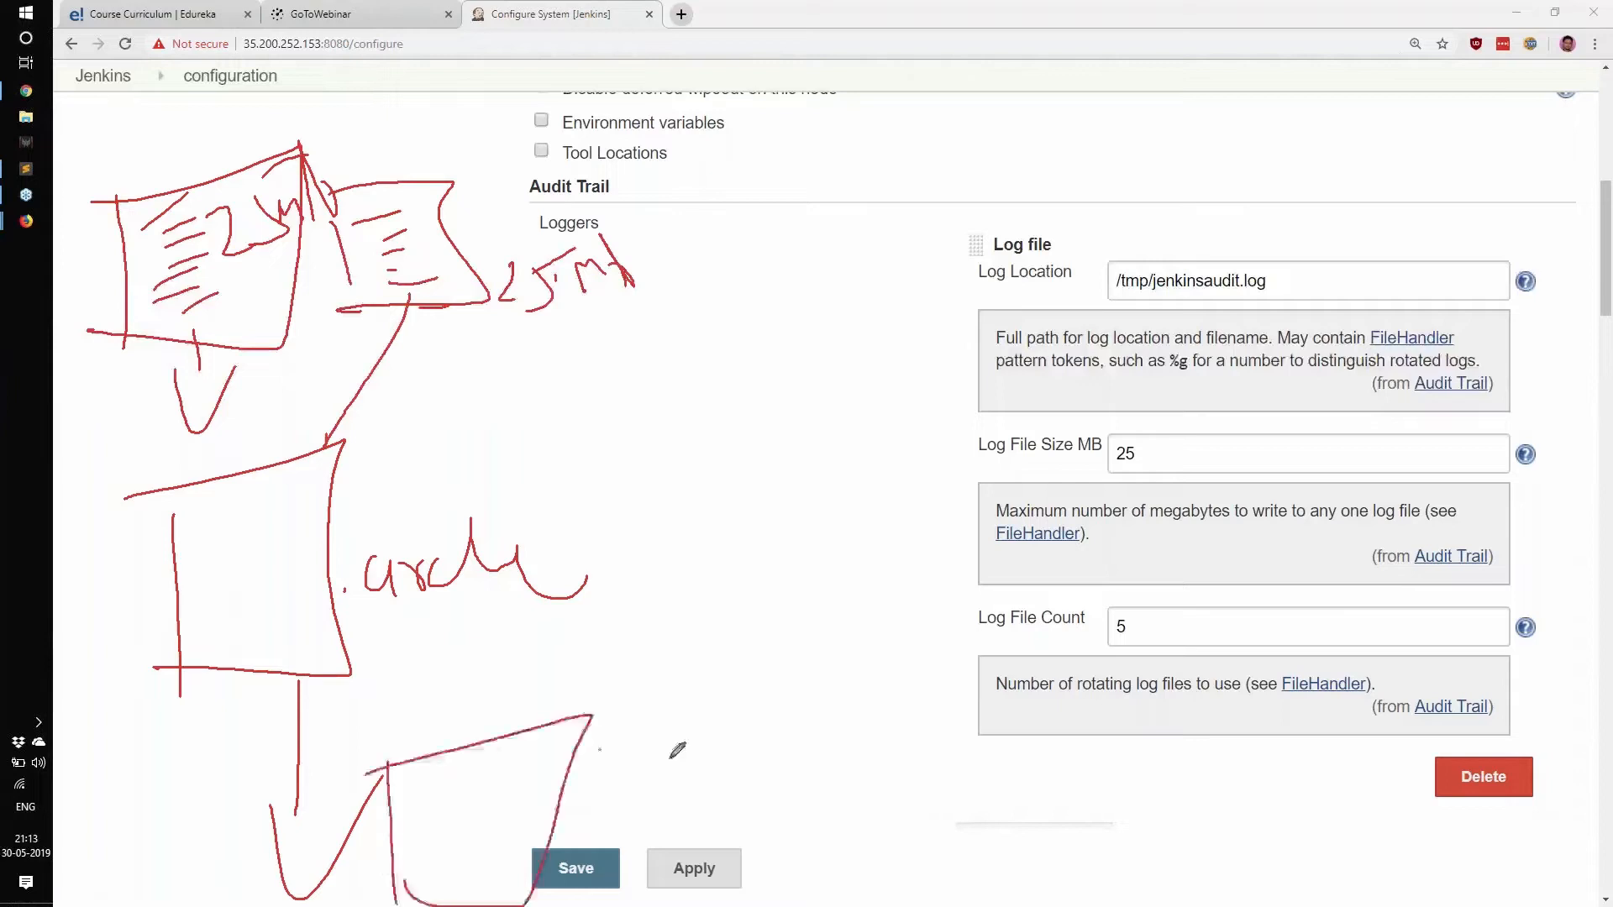
left_click_drag(598, 750, 728, 813)
left_click_drag(369, 441, 373, 497)
mouse_move(417, 424)
left_mouse_down()
mouse_move(393, 481)
mouse_move(436, 462)
left_mouse_up()
left_click_drag(424, 420, 500, 402)
left_click_drag(523, 170, 488, 203)
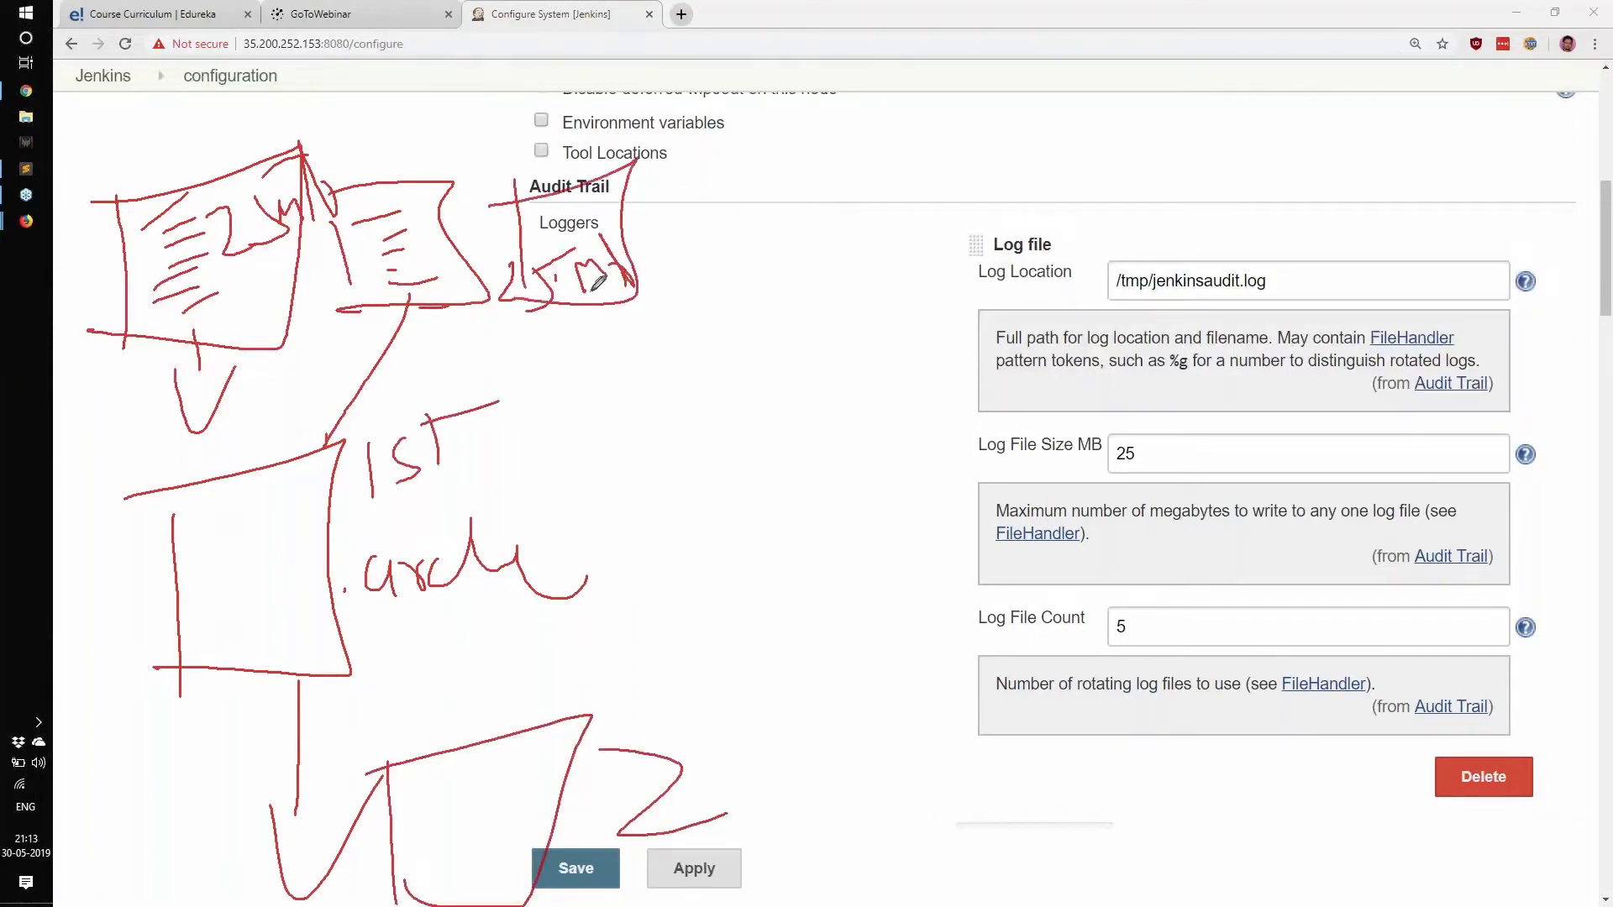
left_click_drag(635, 243, 717, 226)
left_click_drag(672, 192, 727, 298)
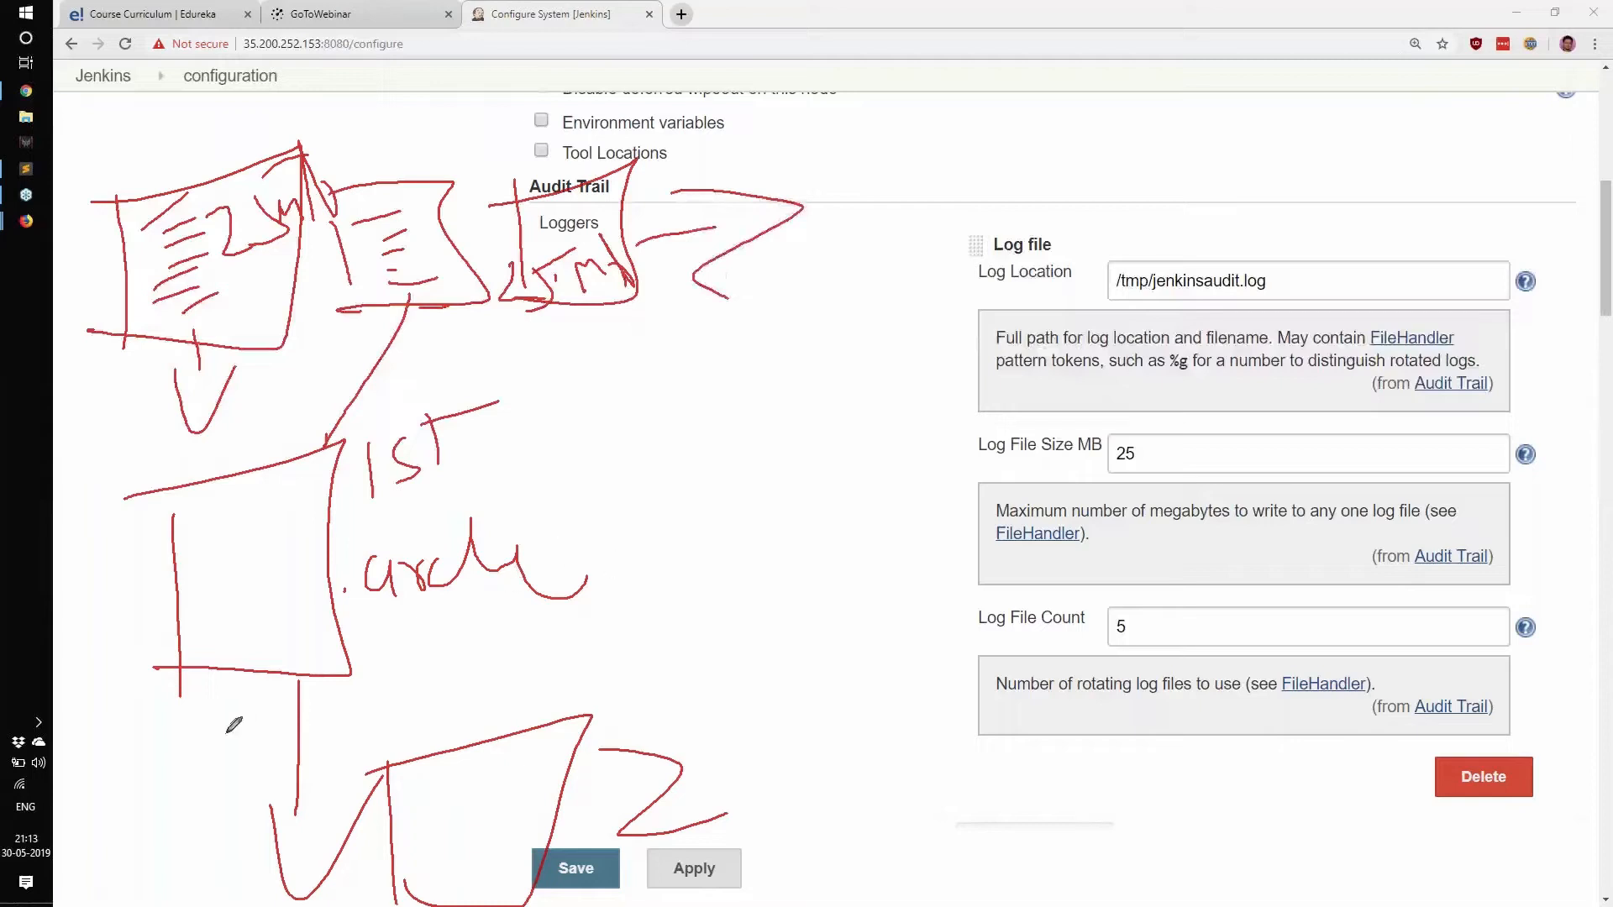
left_click_drag(188, 754, 437, 704)
left_click_drag(263, 903, 393, 873)
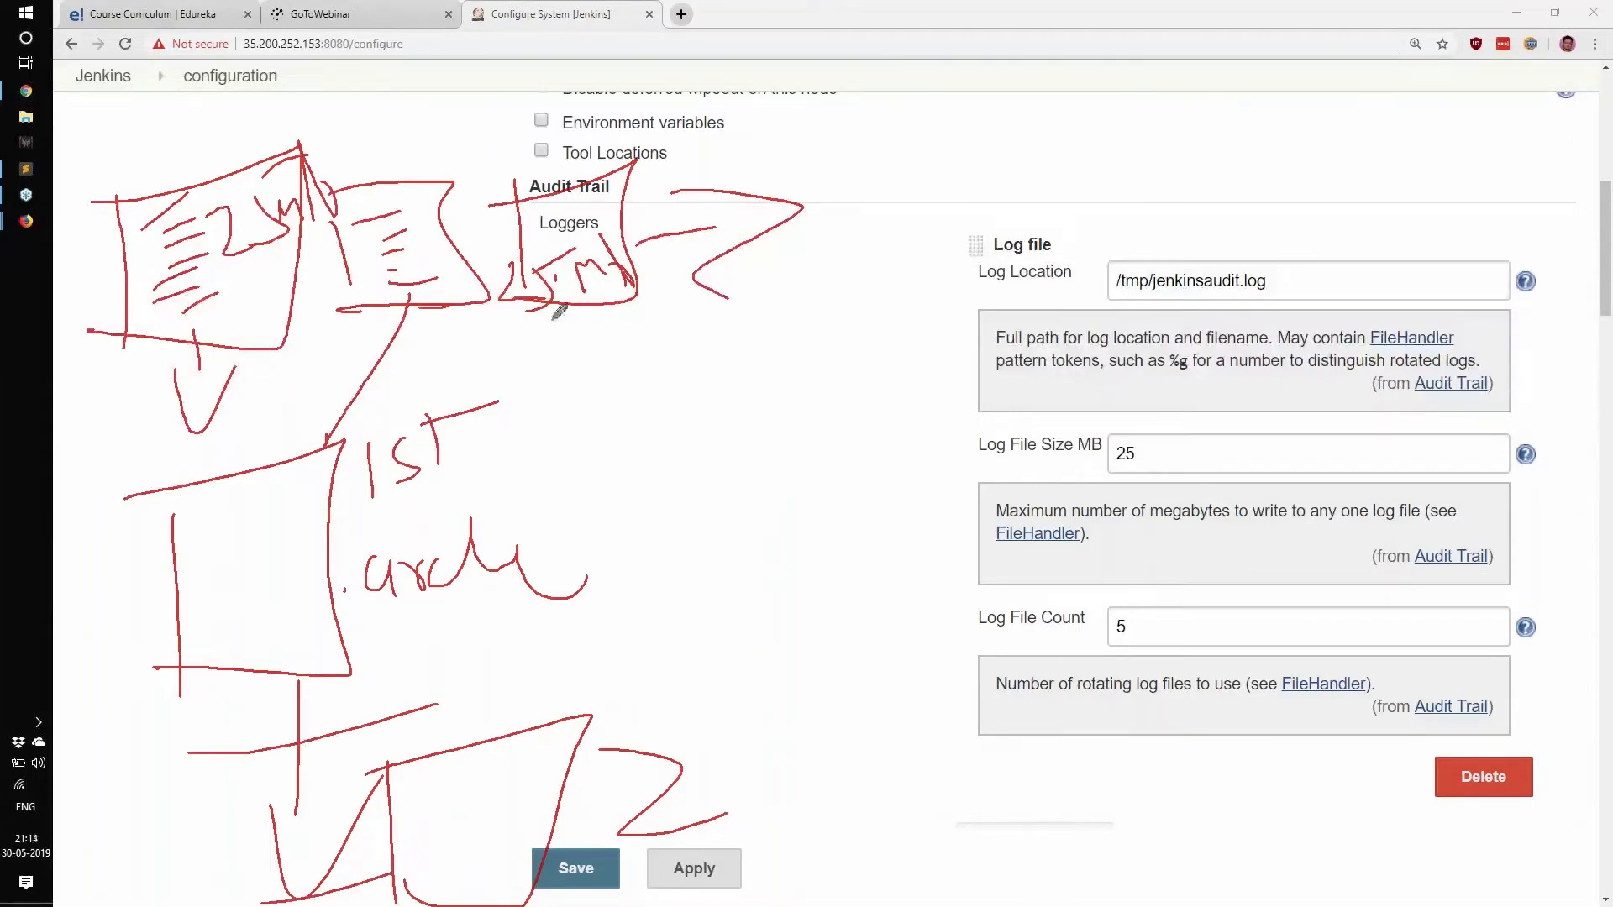
left_click_drag(565, 322, 544, 328)
mouse_move(670, 269)
left_mouse_down()
mouse_move(545, 329)
mouse_move(697, 273)
left_mouse_up()
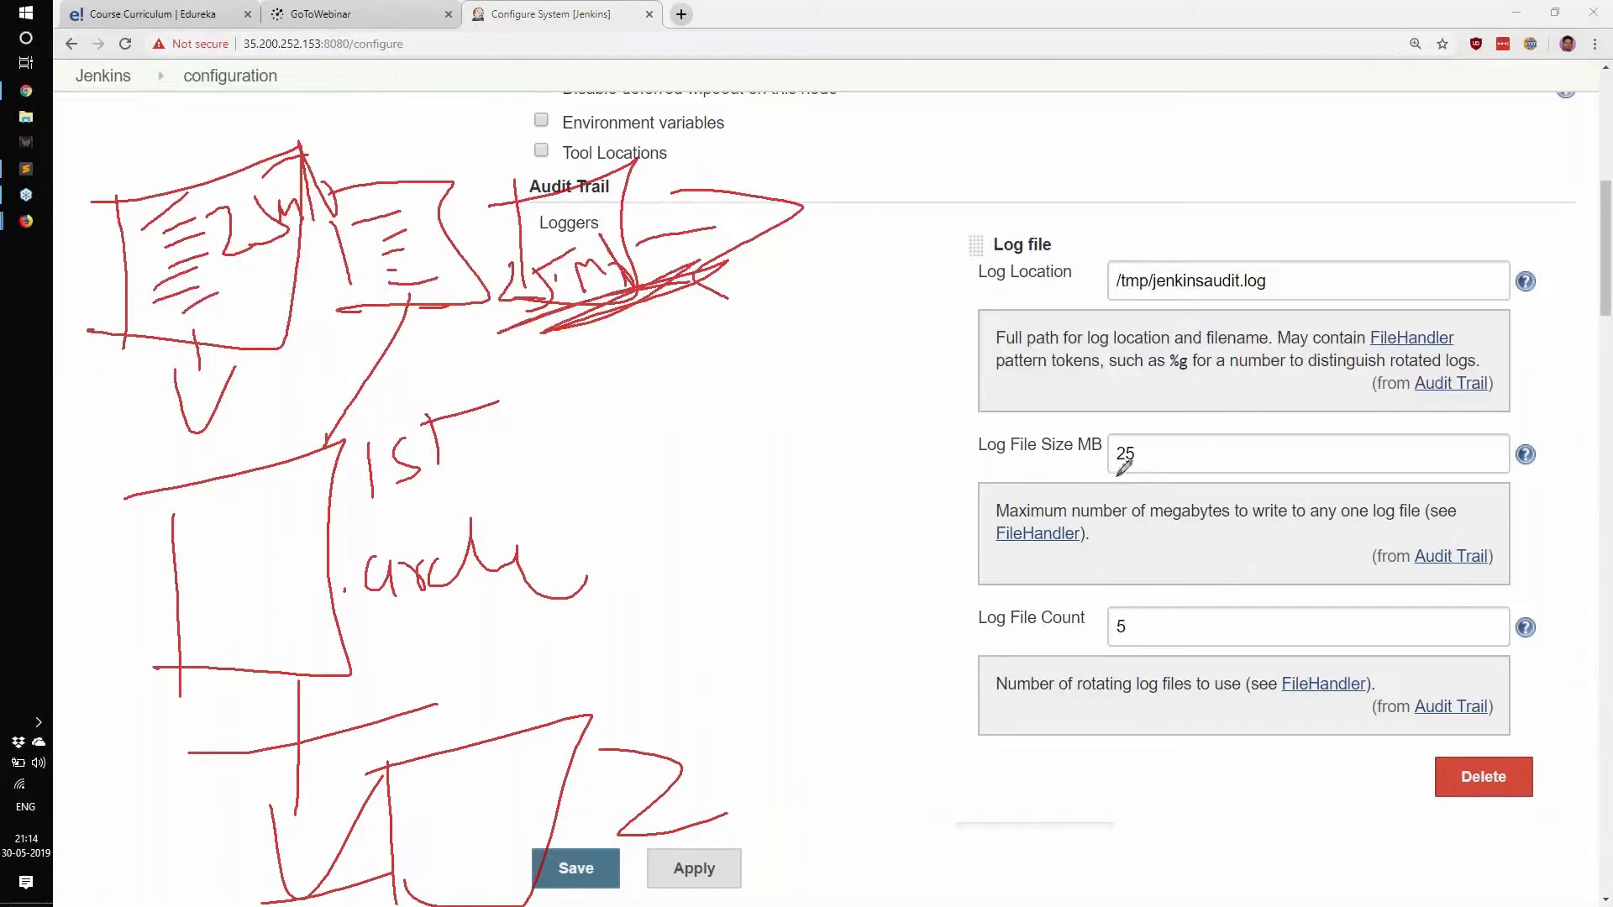
mouse_move(1092, 481)
left_mouse_down()
mouse_move(1161, 454)
mouse_move(1151, 463)
left_mouse_up()
mouse_move(142, 519)
left_mouse_down()
mouse_move(149, 672)
mouse_move(382, 855)
left_mouse_up()
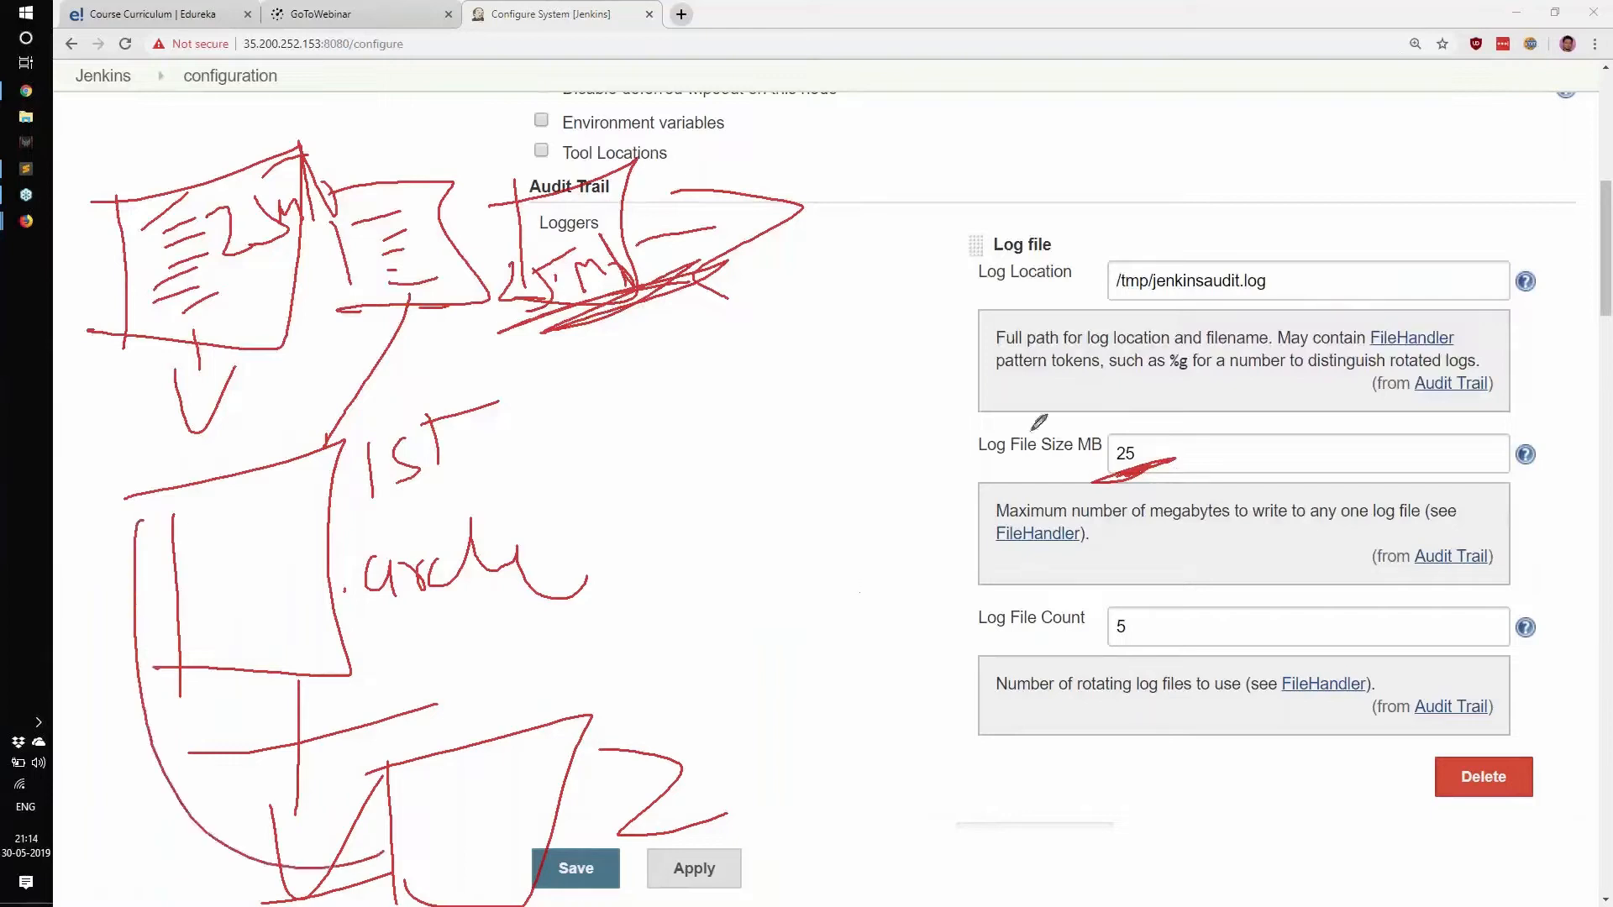
left_click_drag(939, 340, 1130, 269)
left_click_drag(958, 529, 1130, 465)
left_click_drag(1027, 679, 1205, 651)
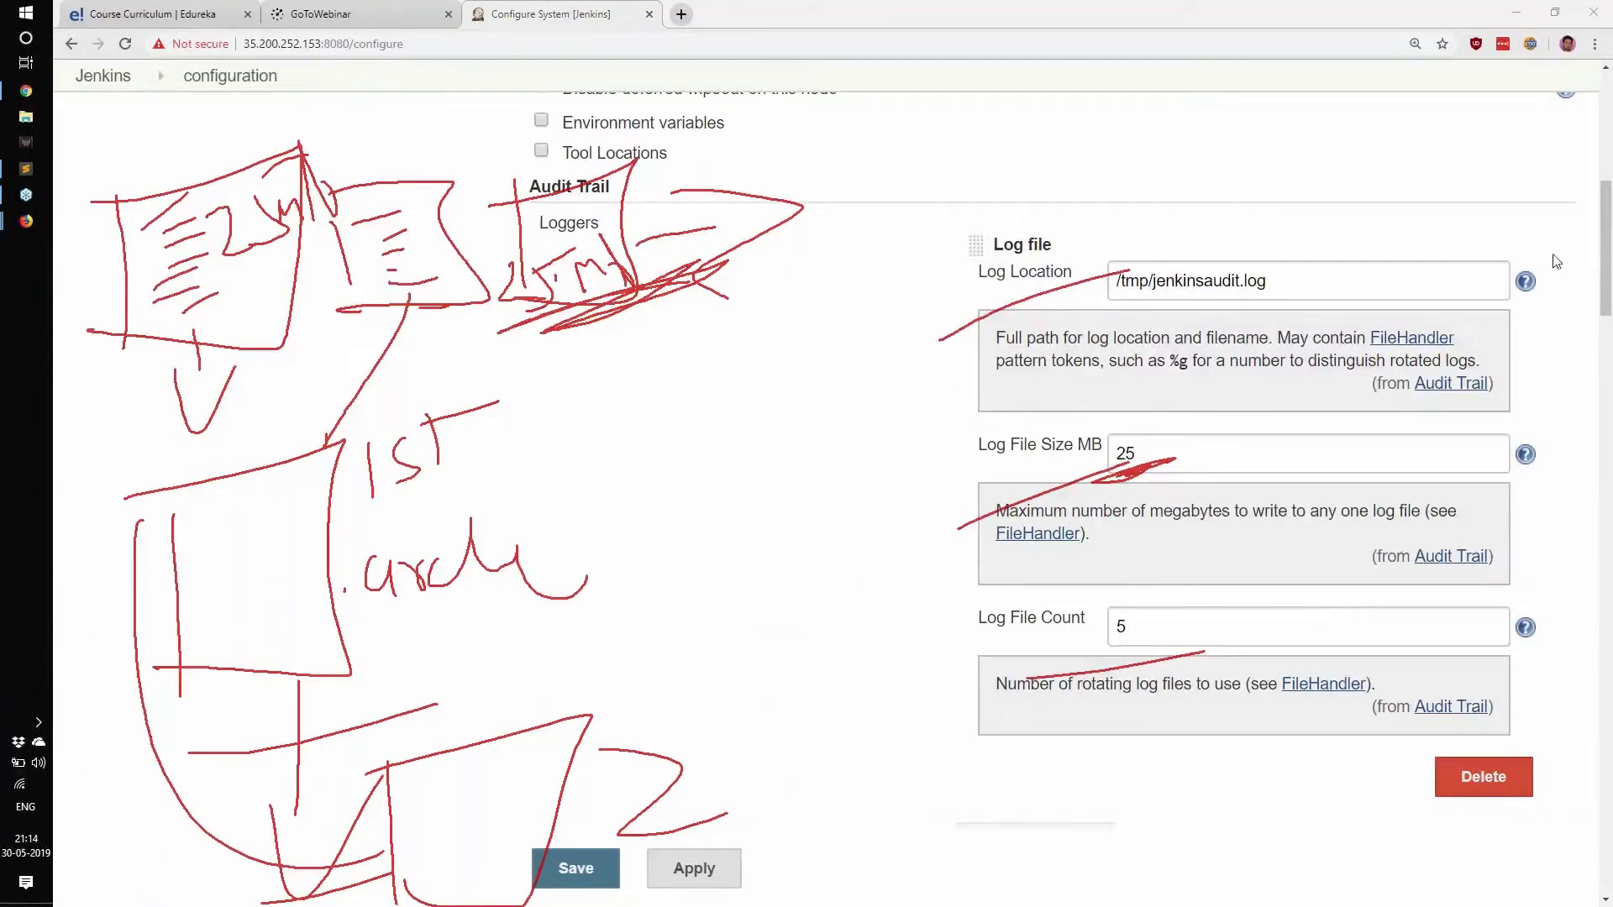
left_click(1504, 351)
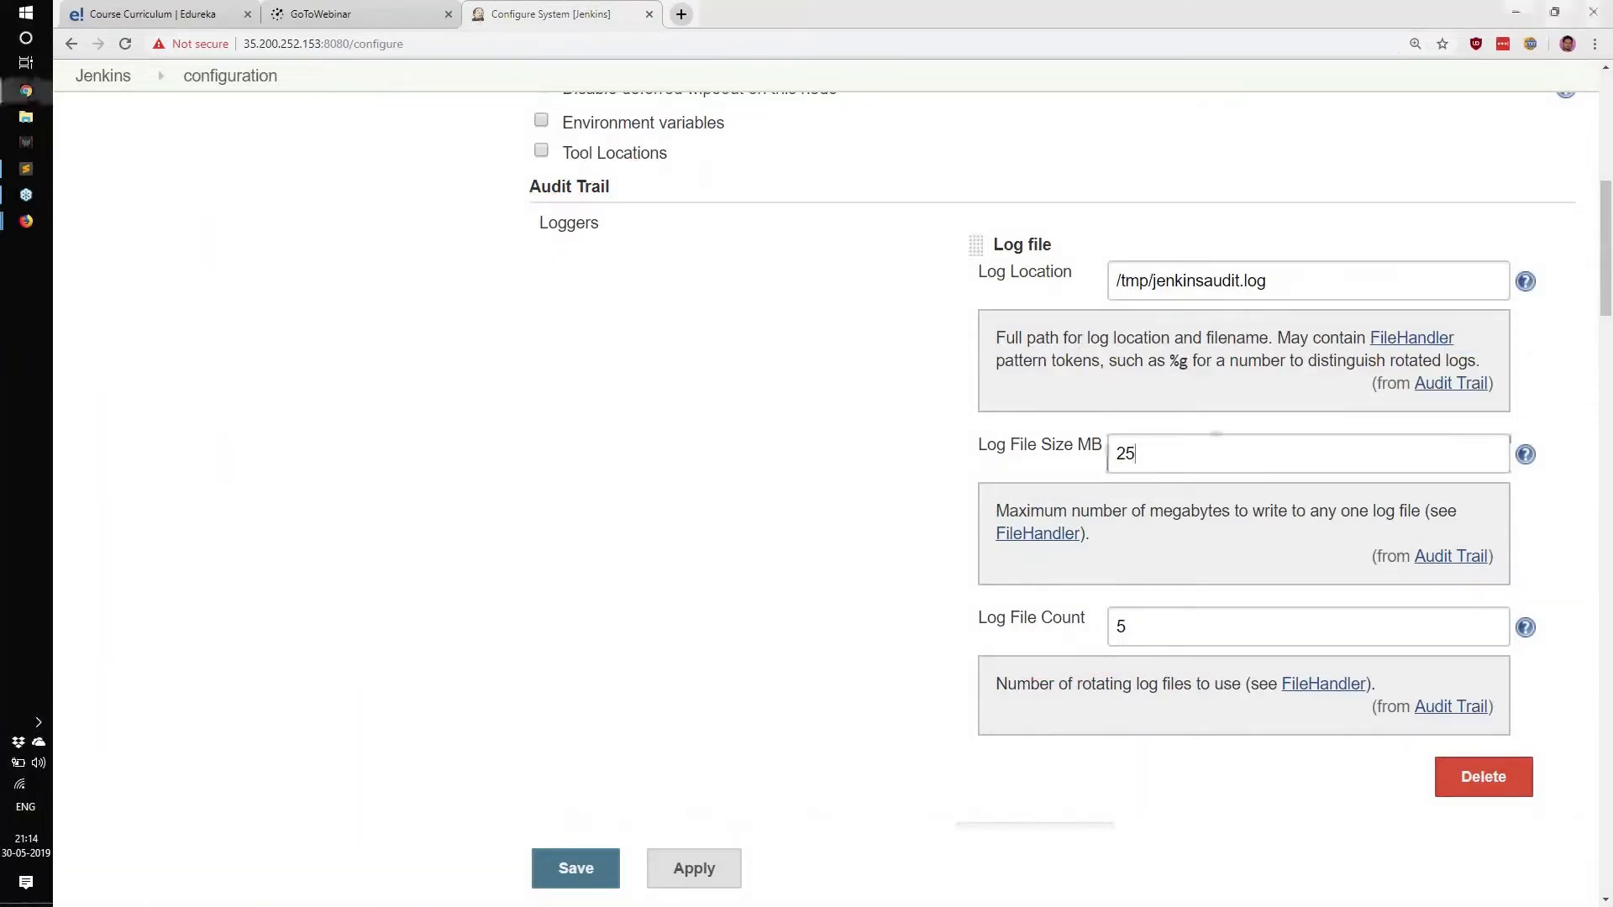
Save the Audit Trail settings, trigger build #5 of myjob, then switch to the SSH terminal.
left_click(580, 877)
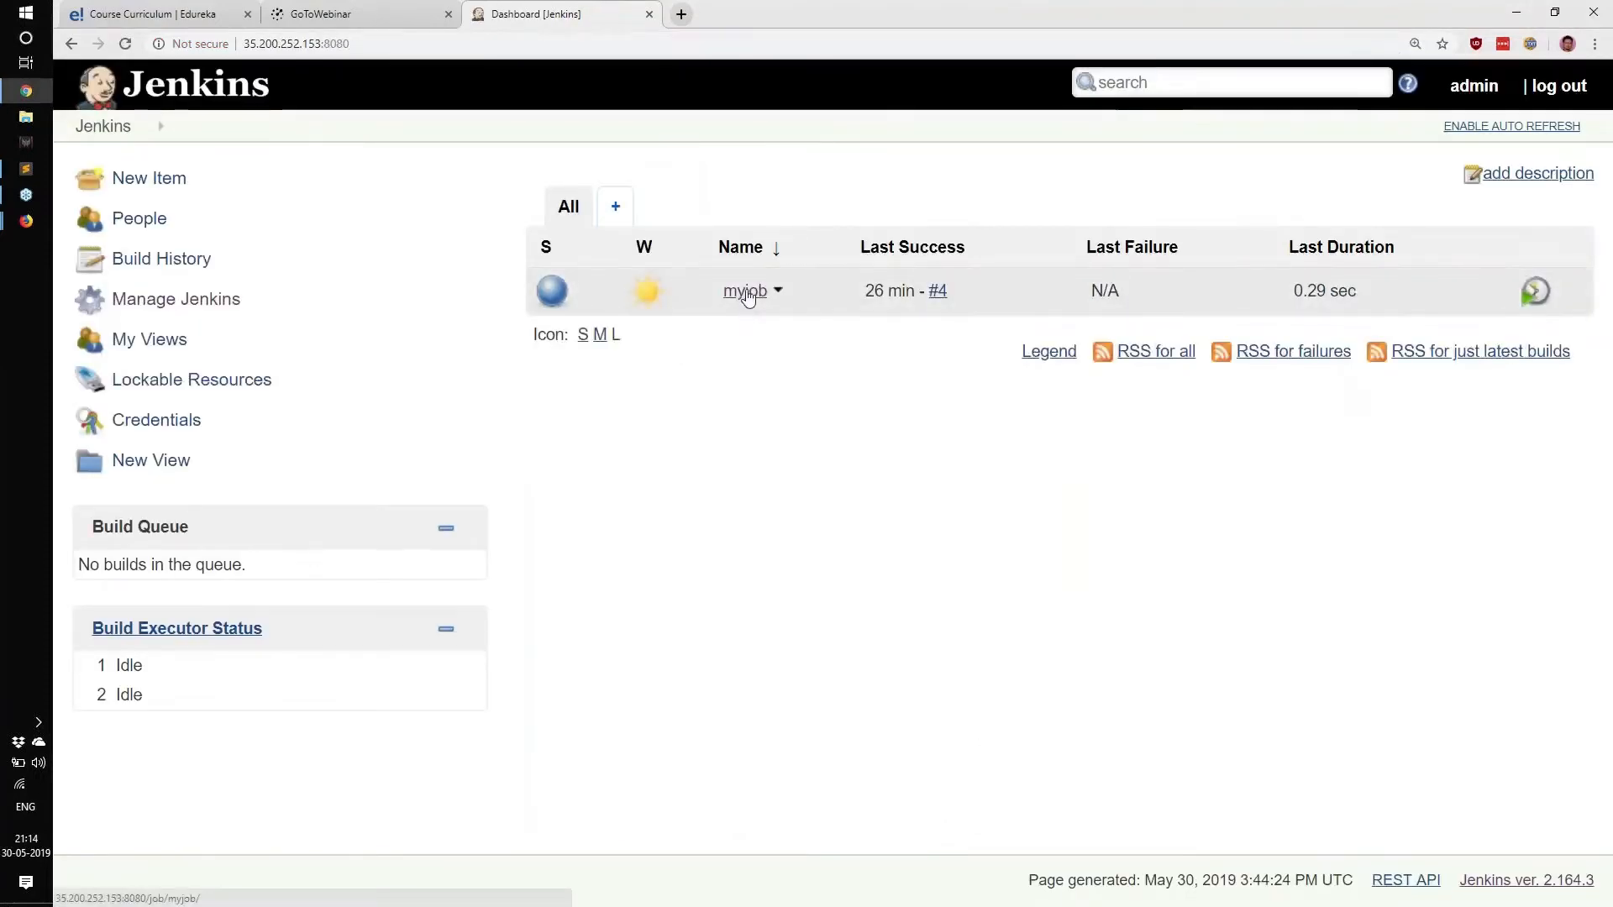
left_click(747, 294)
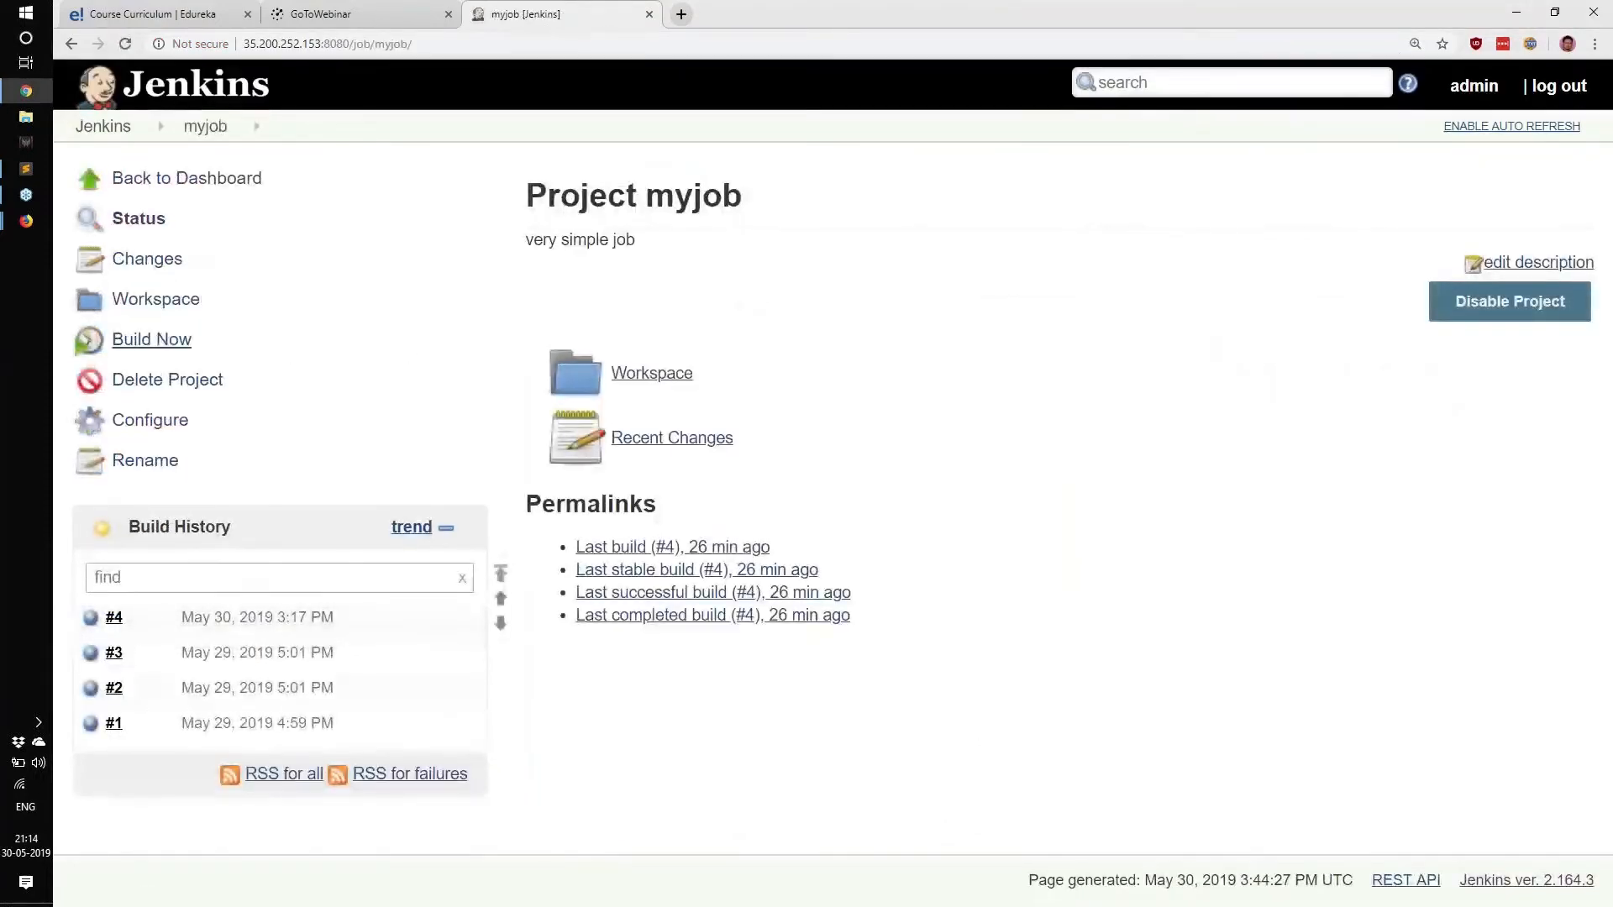
left_click(160, 341)
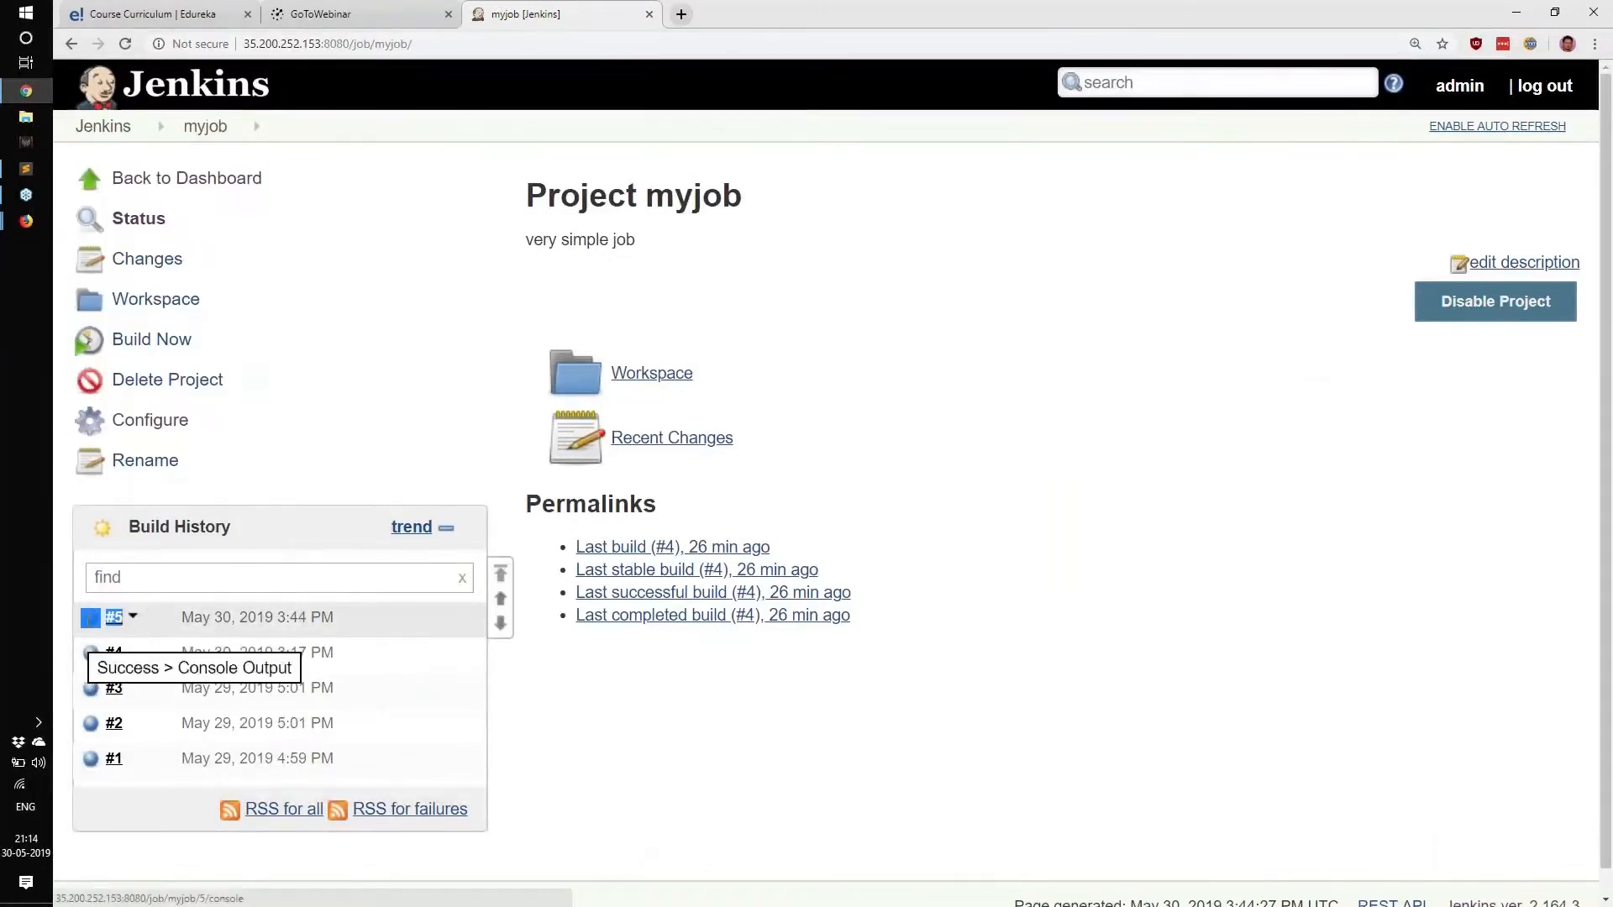
left_click(11, 233)
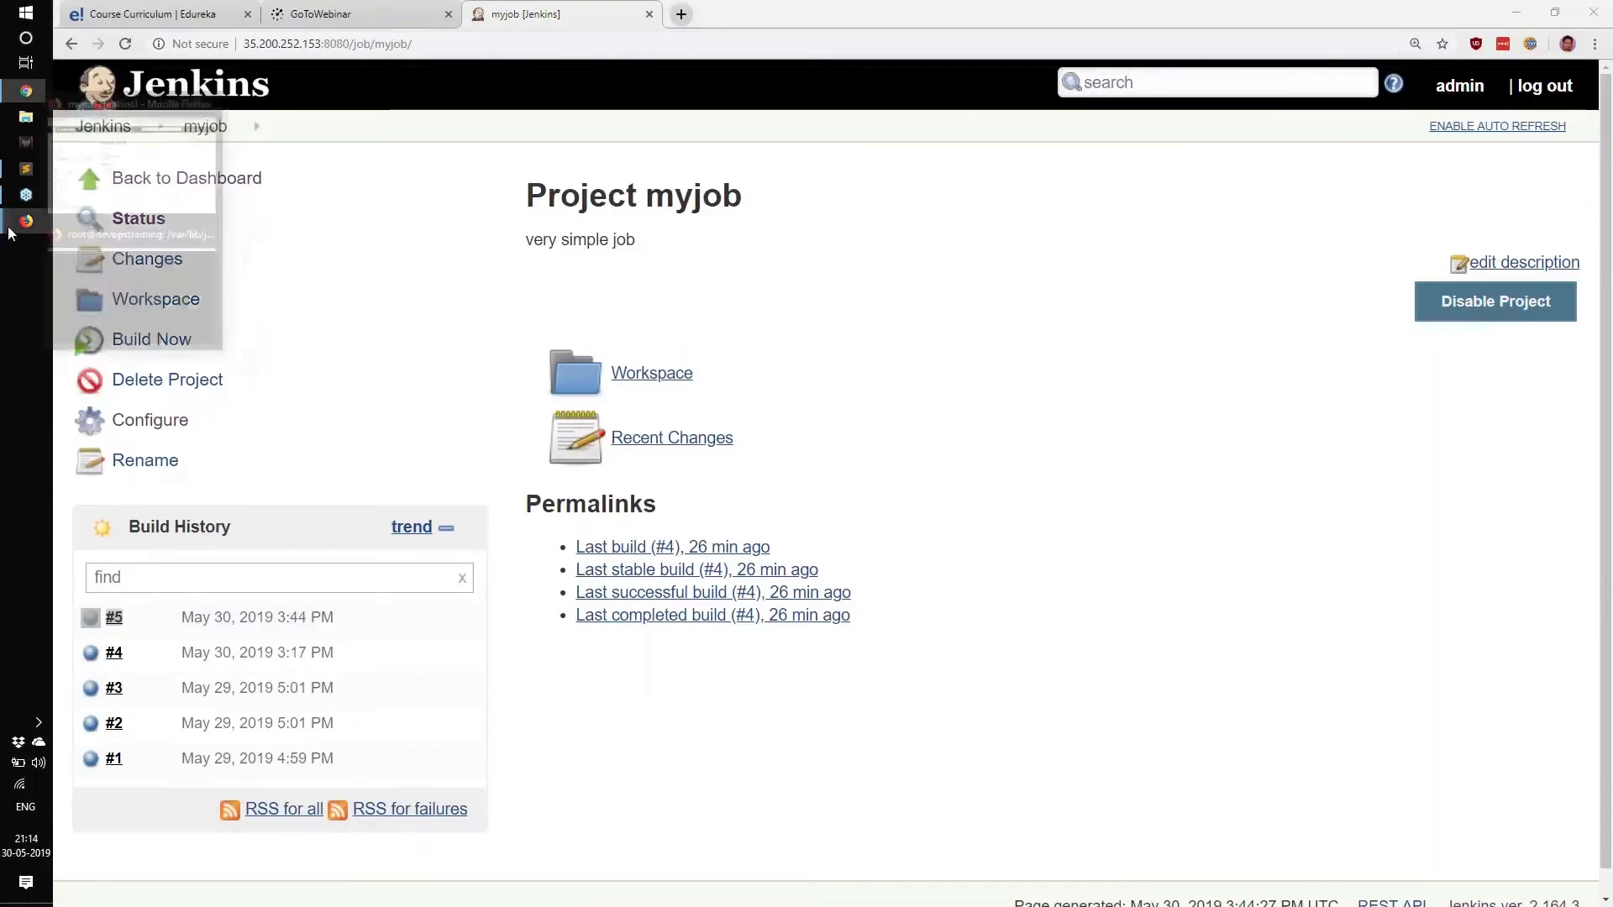
left_click(126, 235)
Change into /tmp and list its files, picking out jenkinsaudit.log.0.
type("cd")
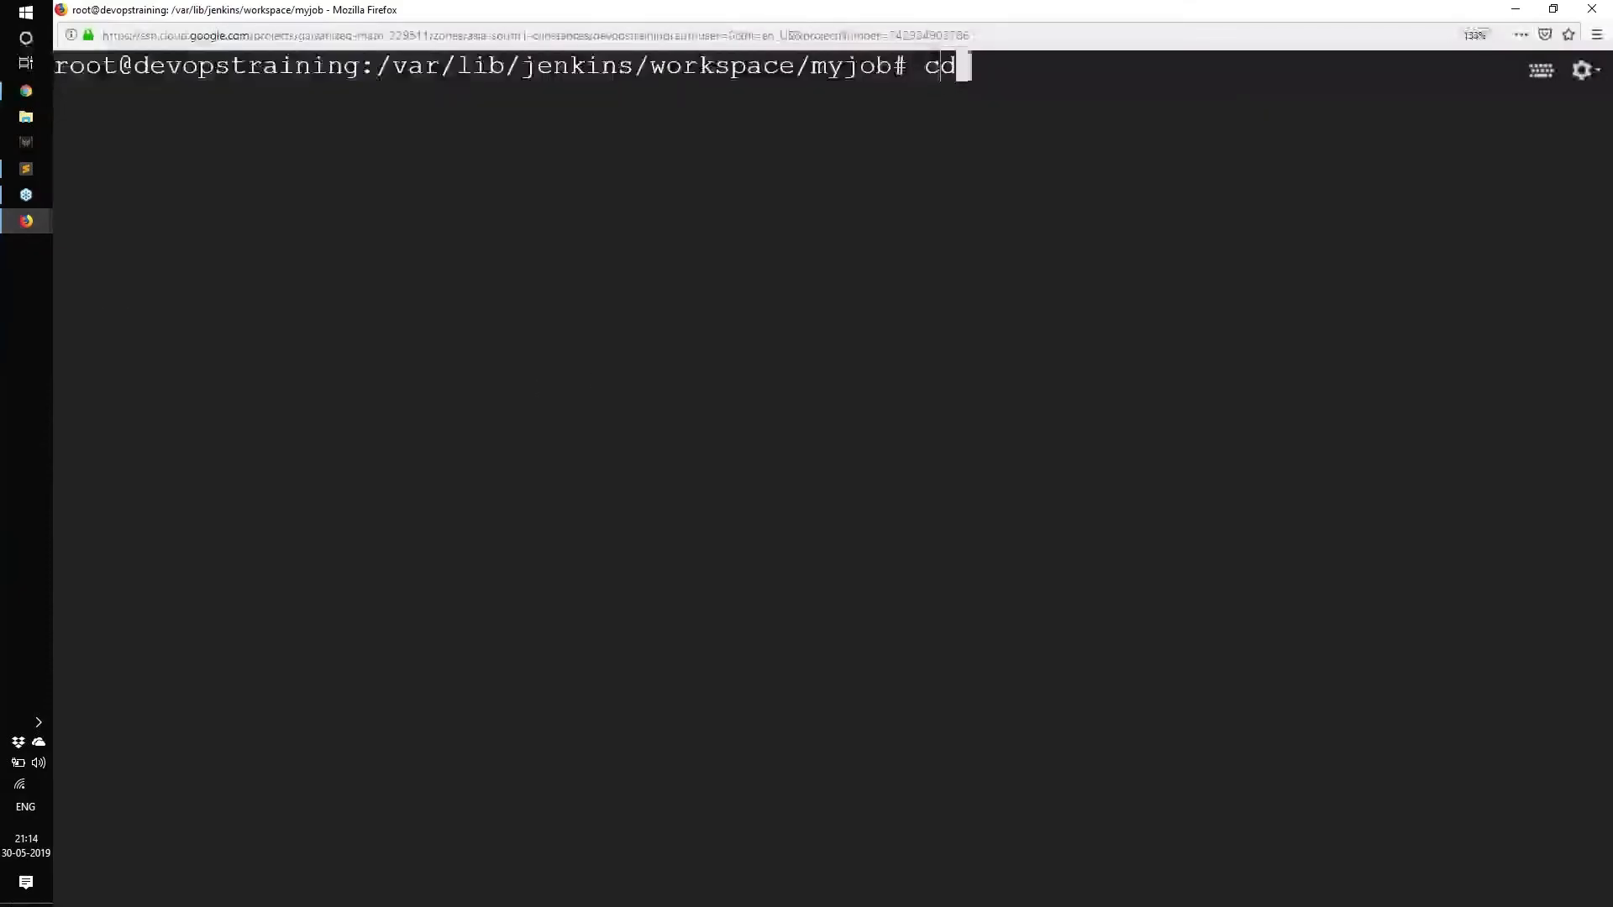
key("Return")
type("cd /t,")
key("Return")
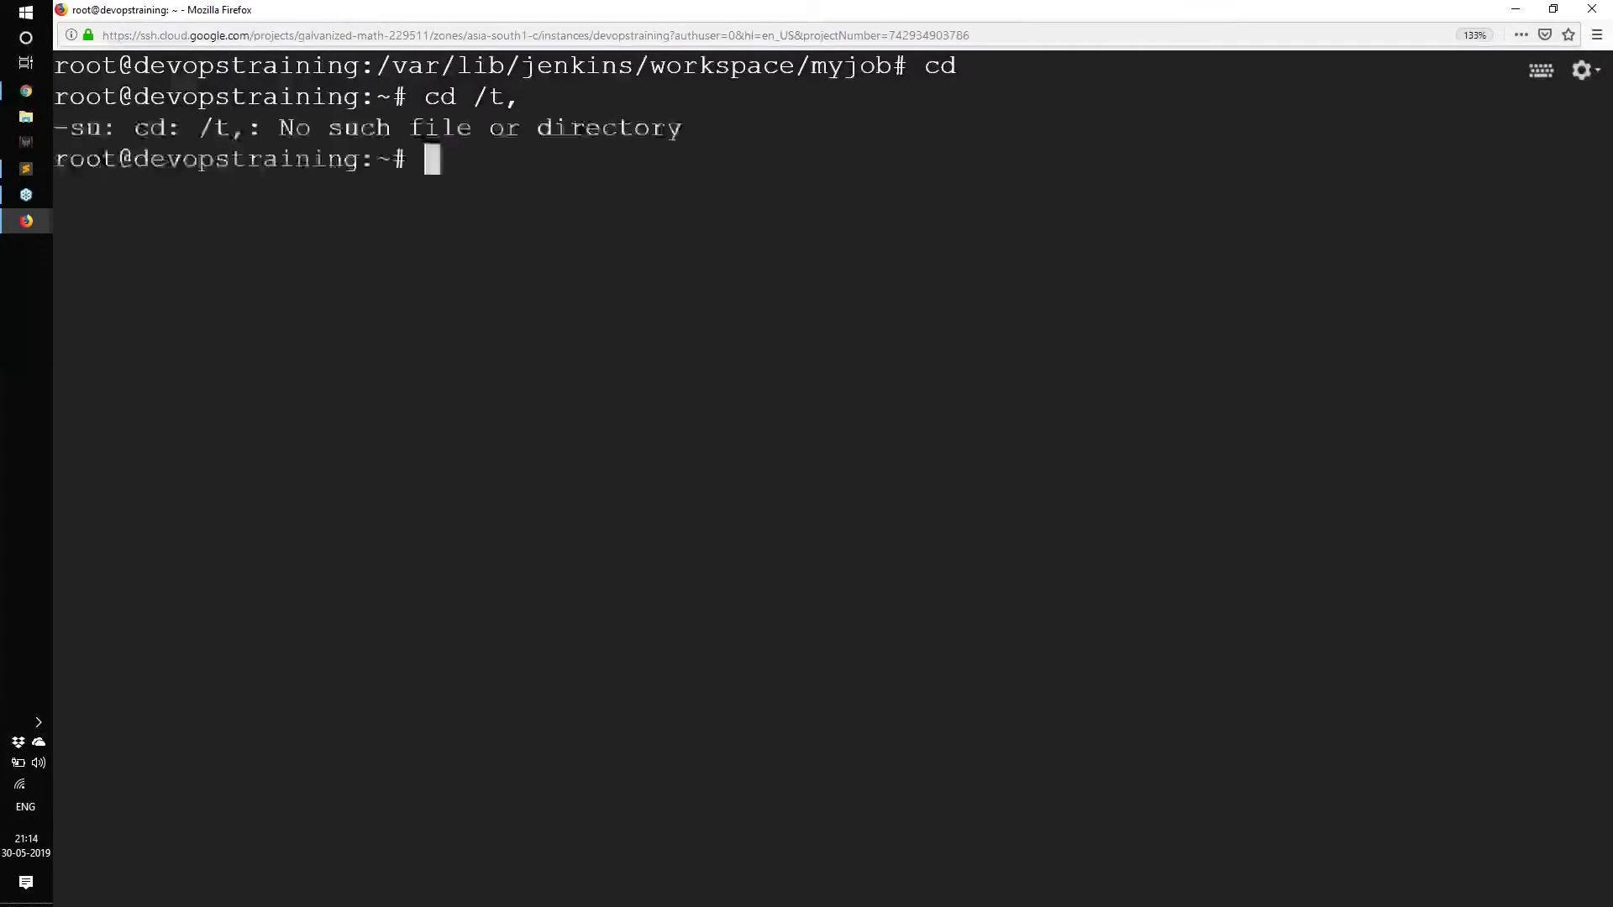
type("cd /tmp/")
key("Return")
type("ls")
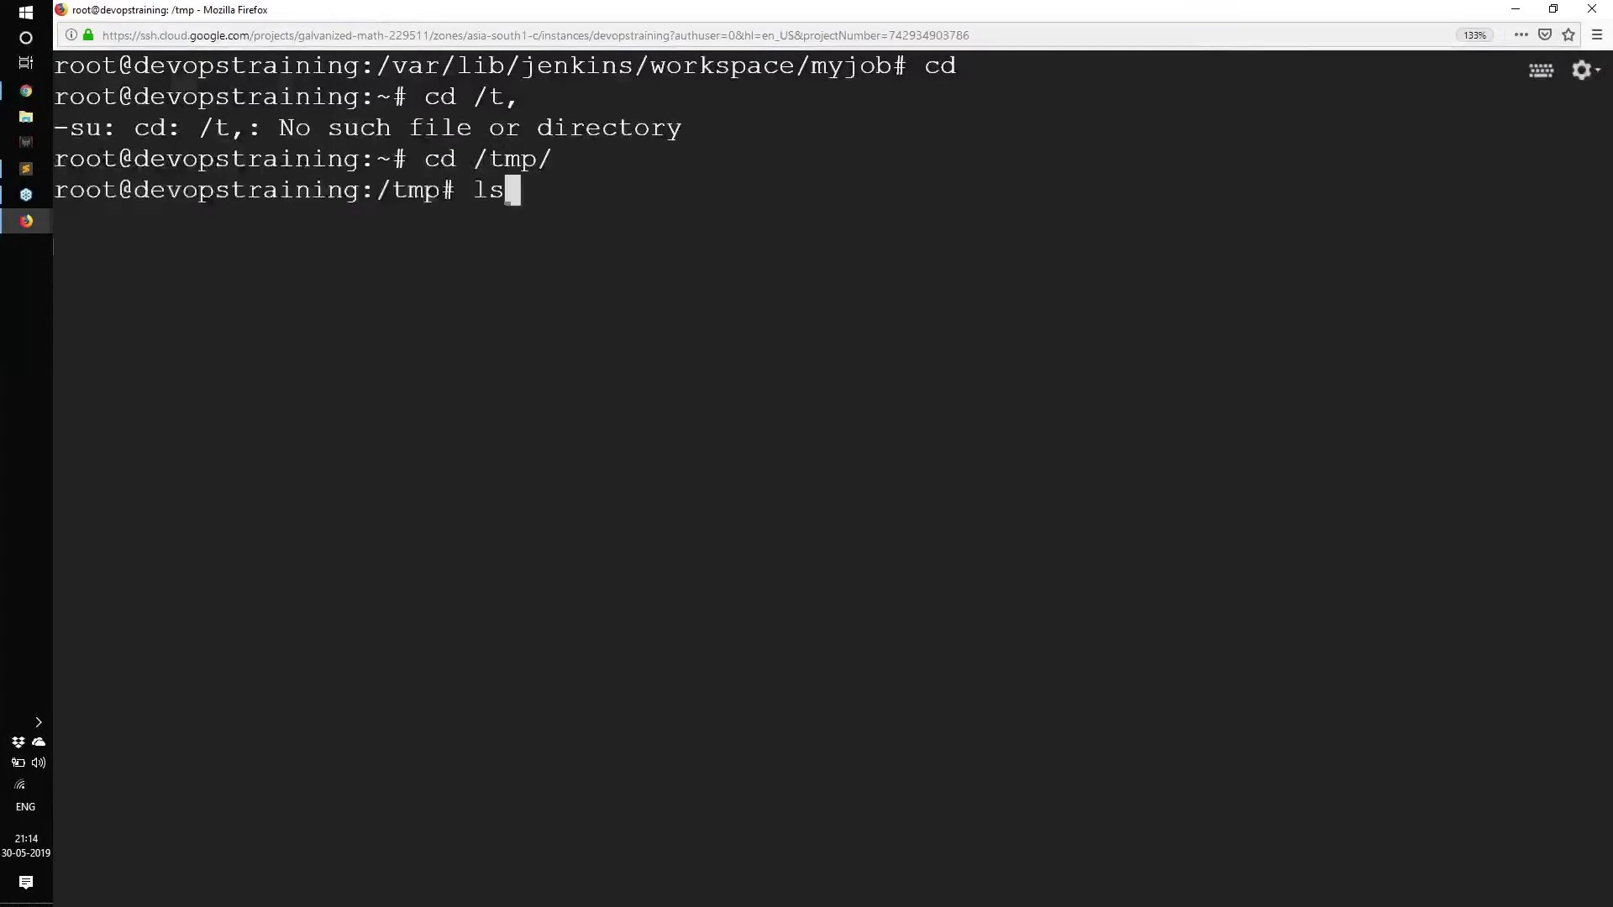
key("Return")
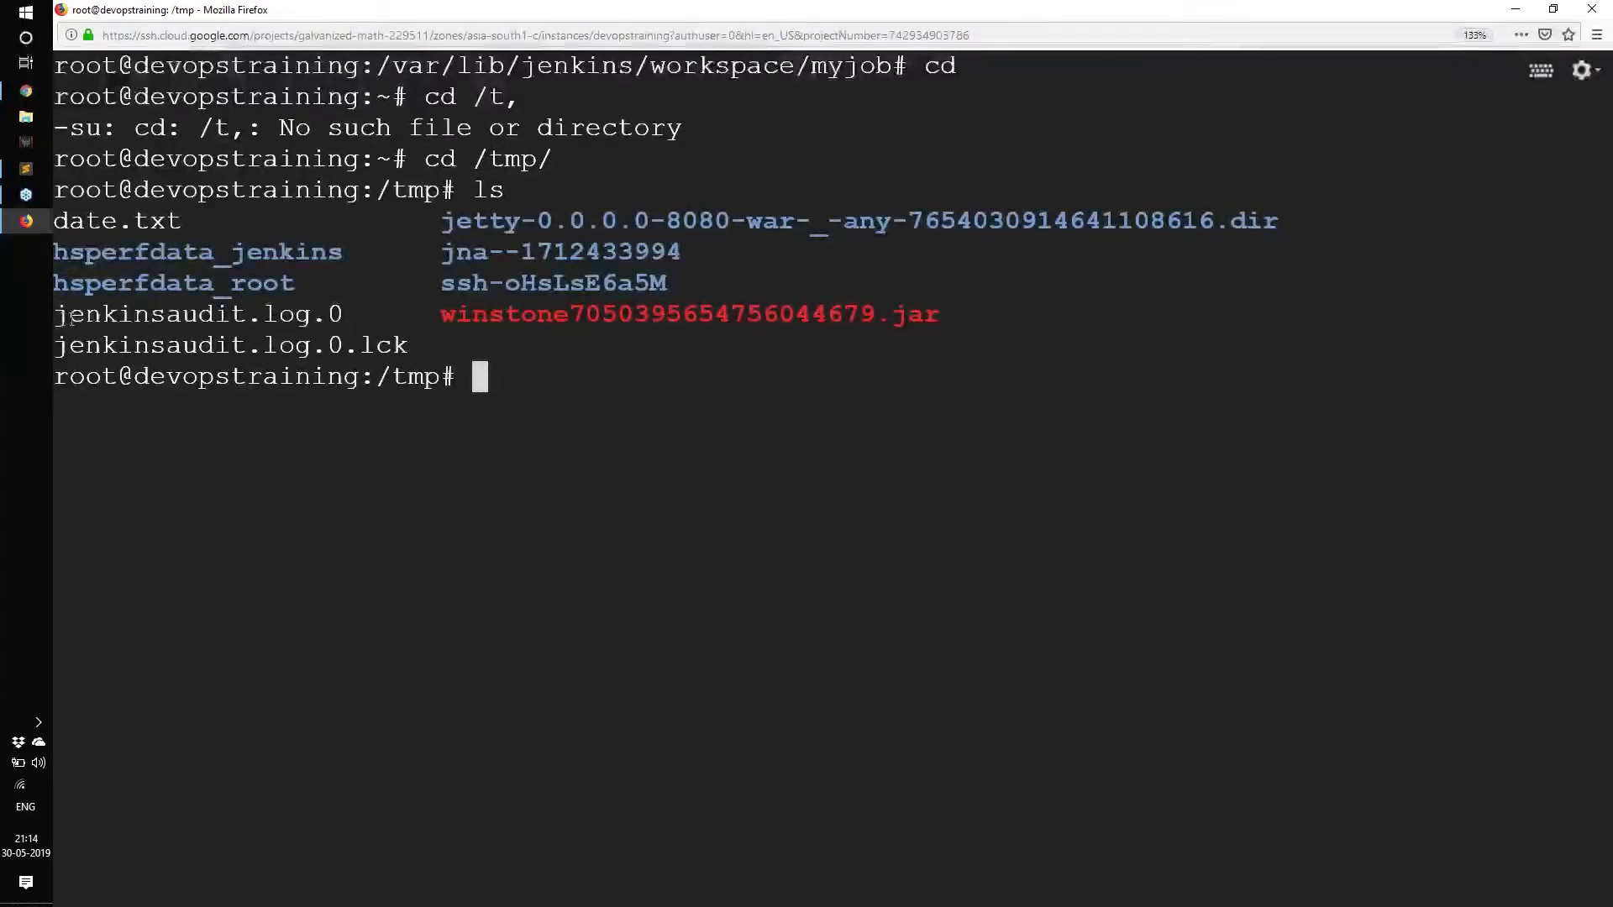
left_click_drag(72, 317, 355, 317)
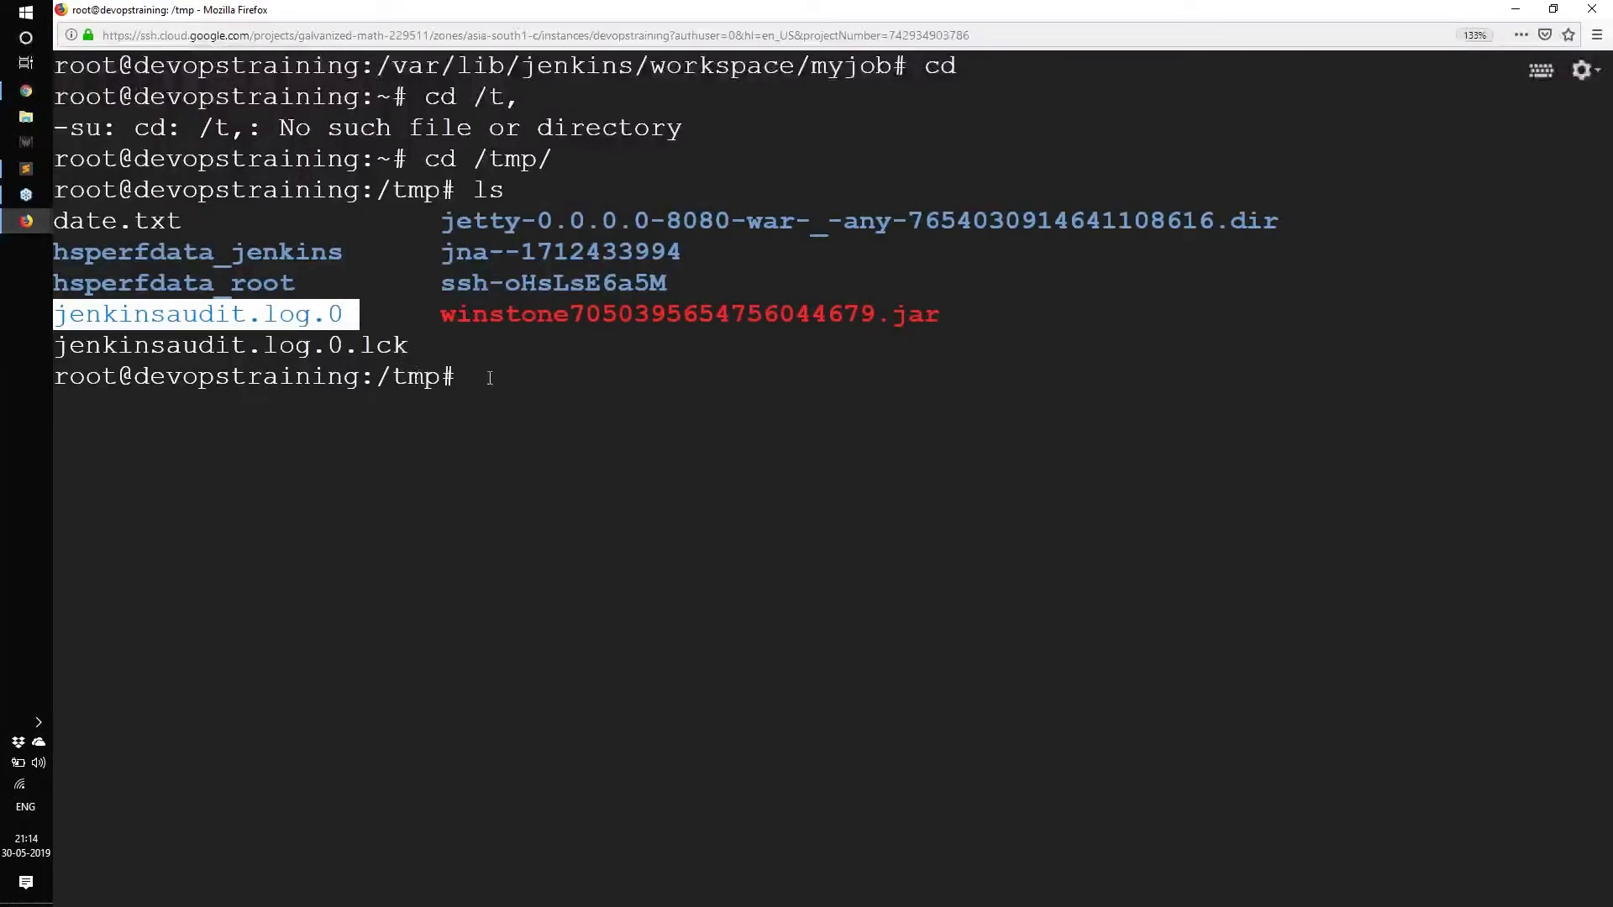
left_click(607, 393)
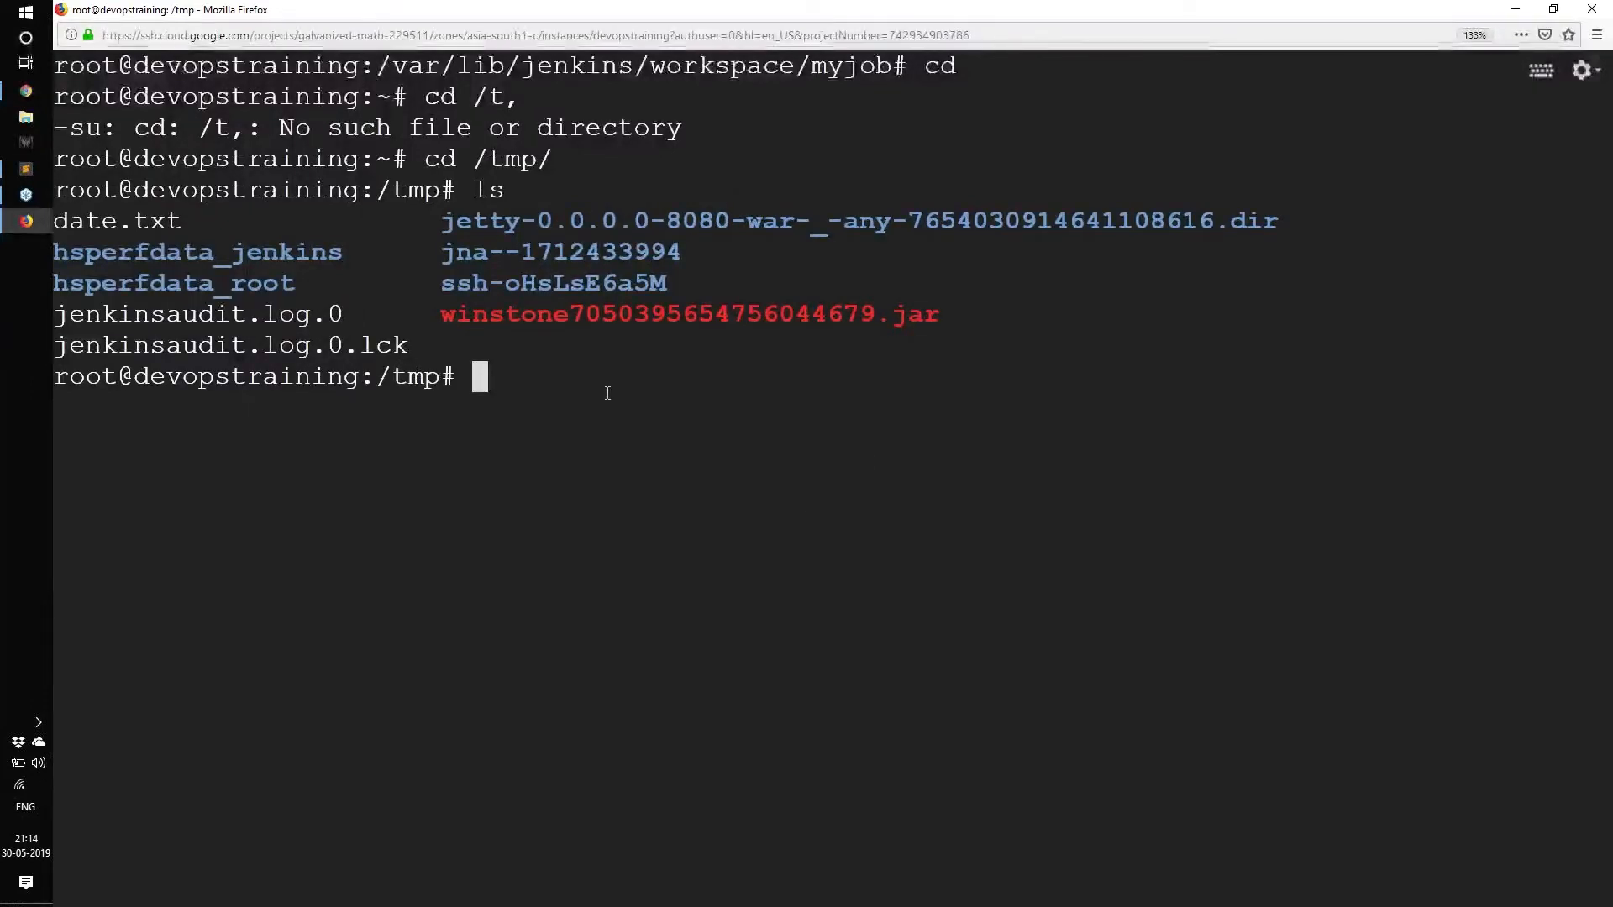
Print the contents of jenkinsaudit.log.0 with cat.
type("cat jenk")
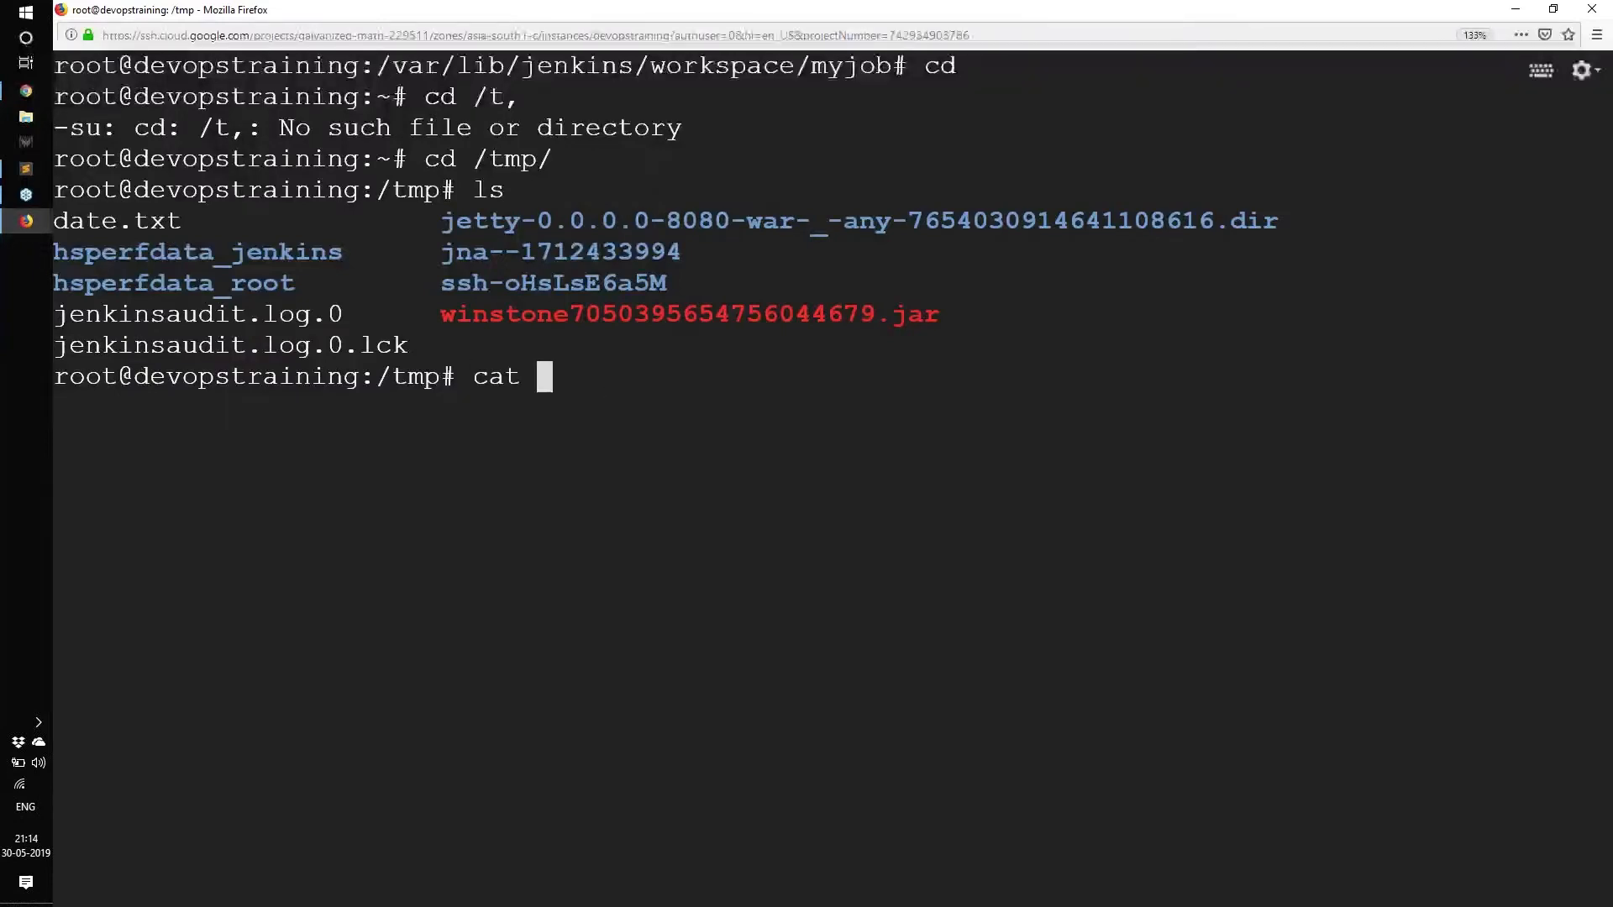
key("Tab")
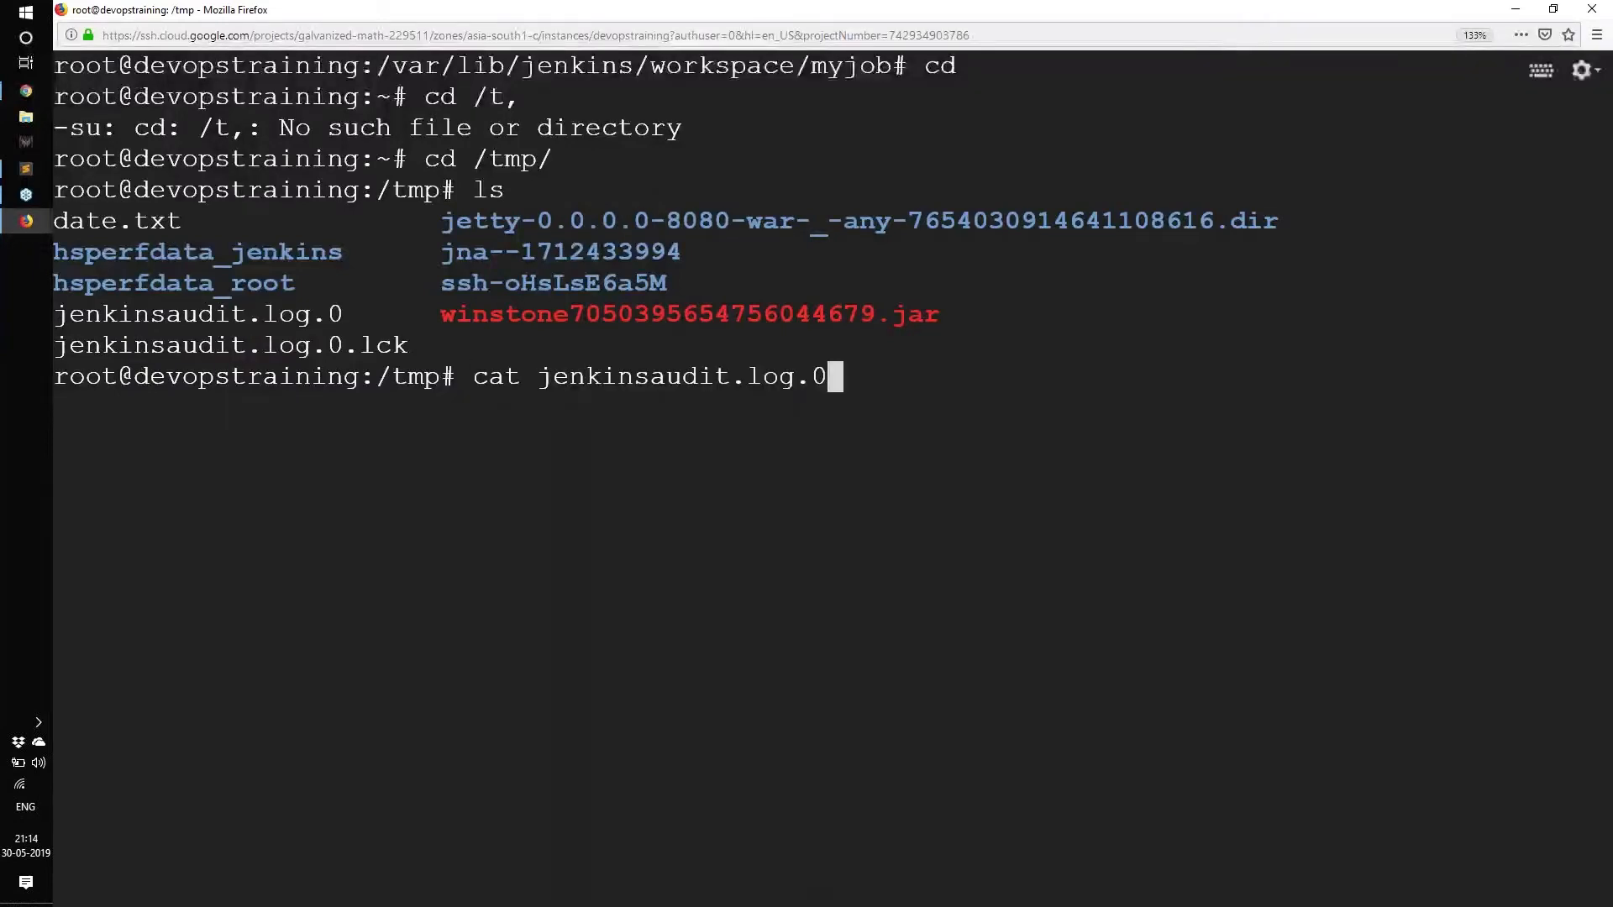
key("Return")
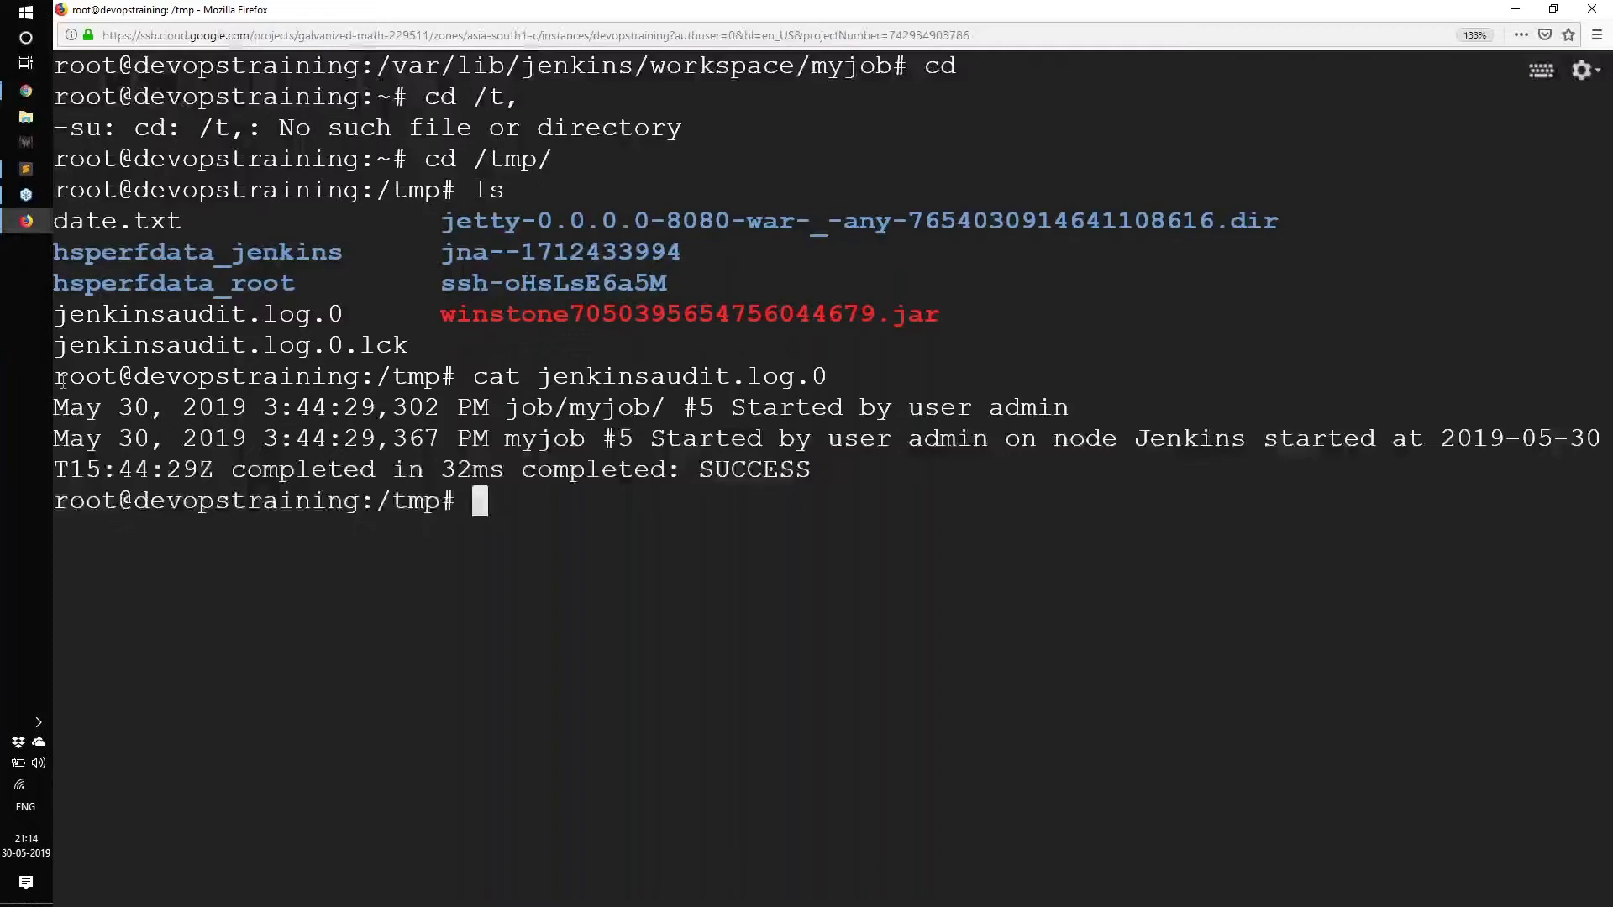
Highlight the log's timestamp, 'myjob #5 started by admin', 32ms duration and SUCCESS result.
double_click(65, 411)
left_click(197, 409)
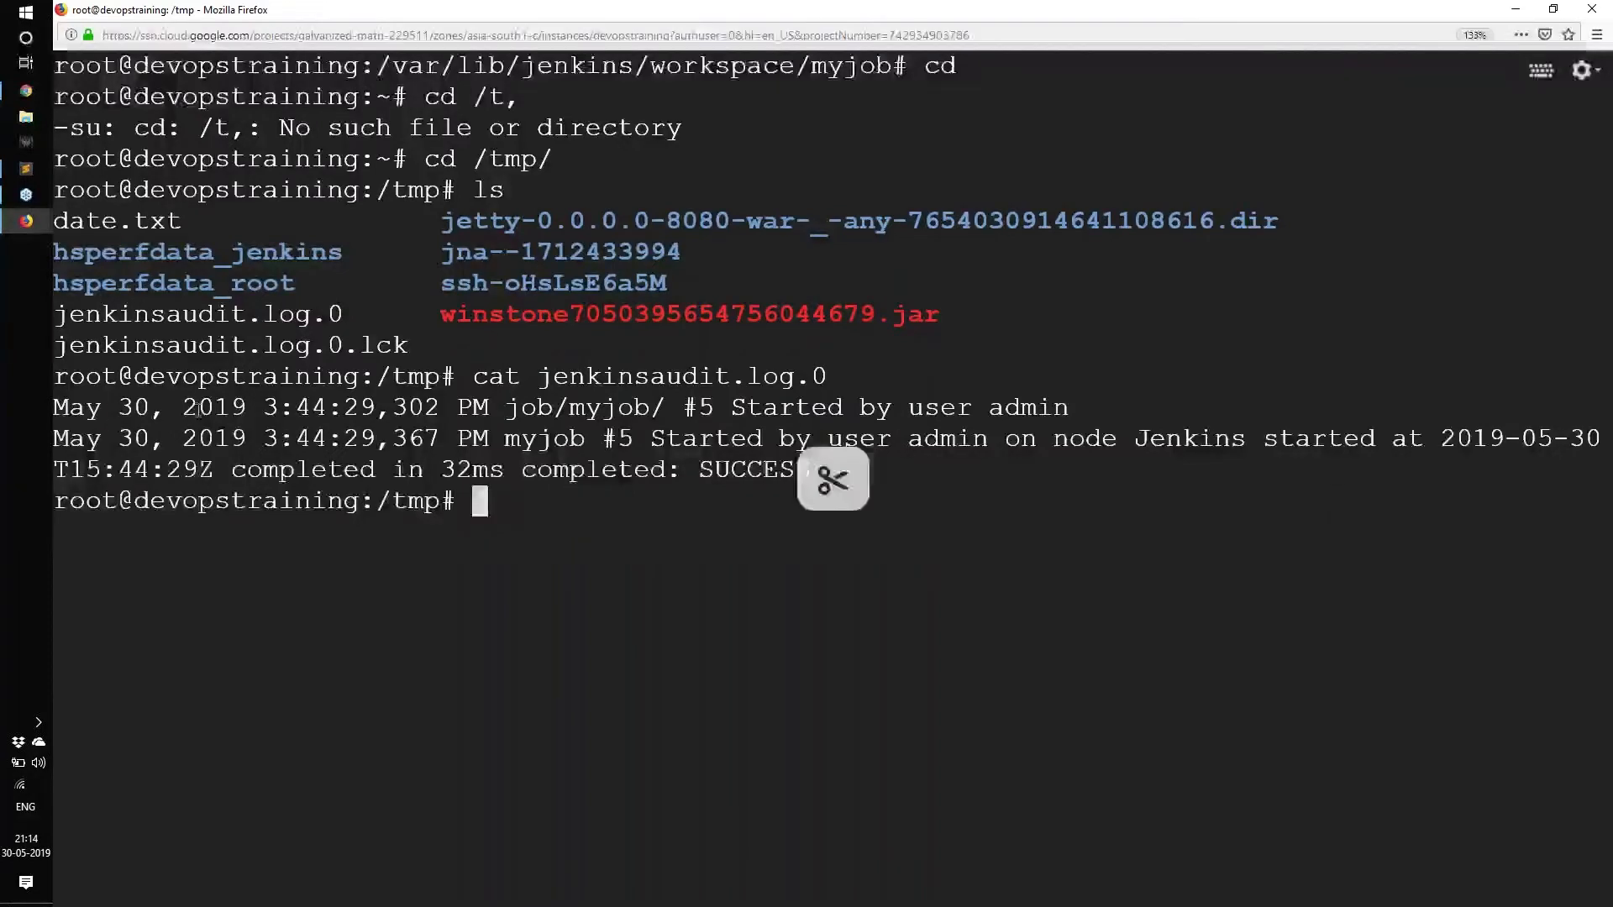
left_click_drag(183, 409, 456, 409)
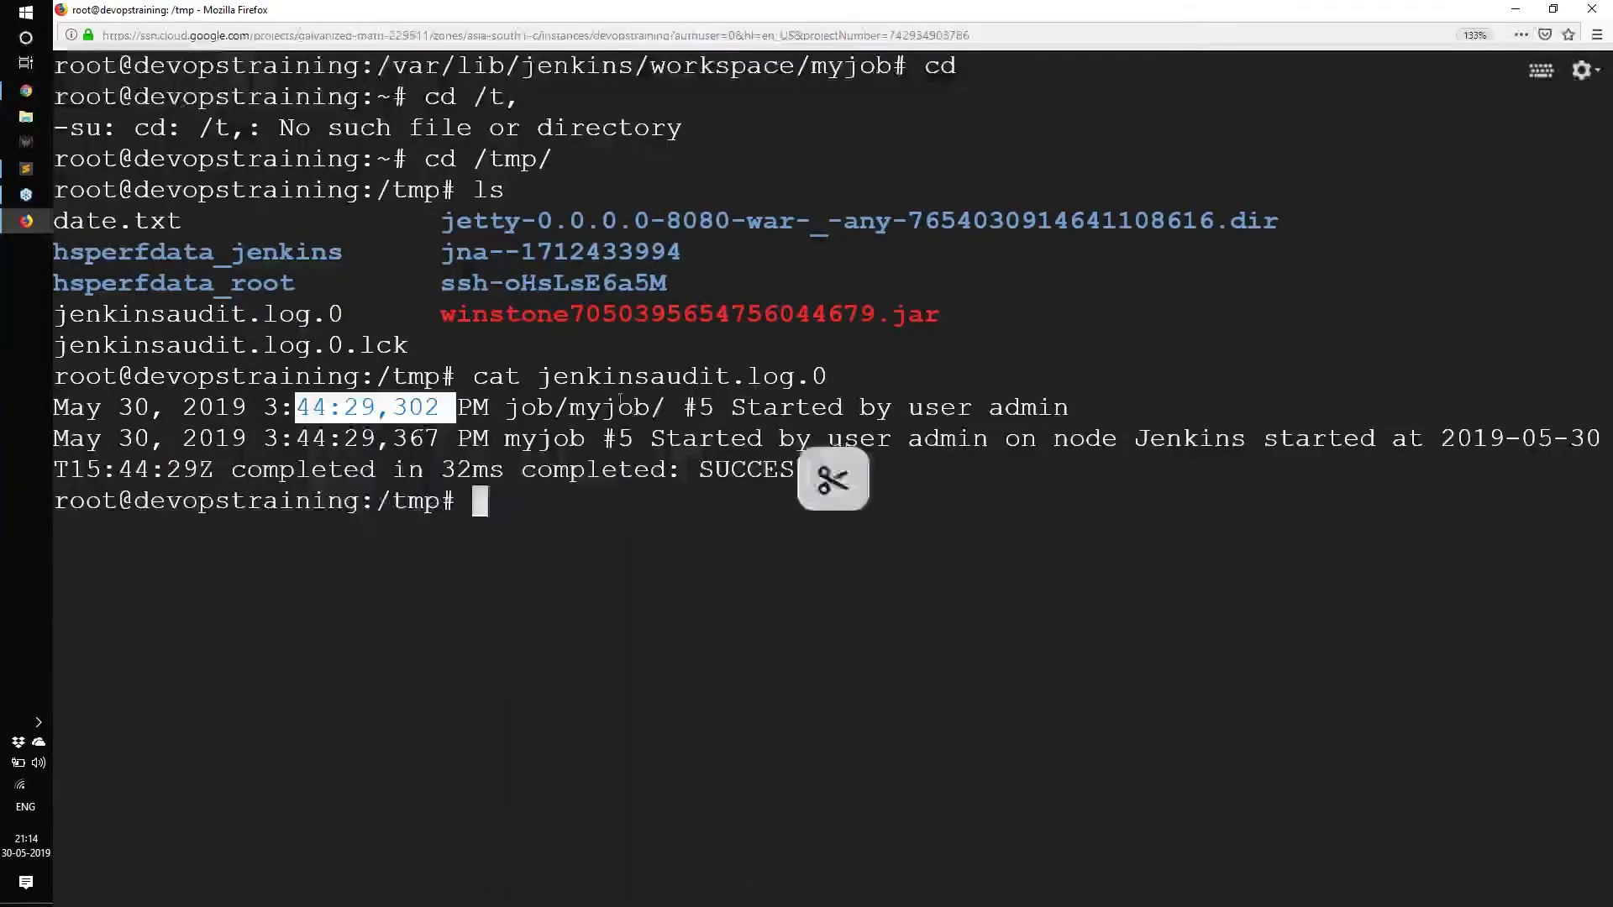
left_click_drag(570, 410, 1069, 409)
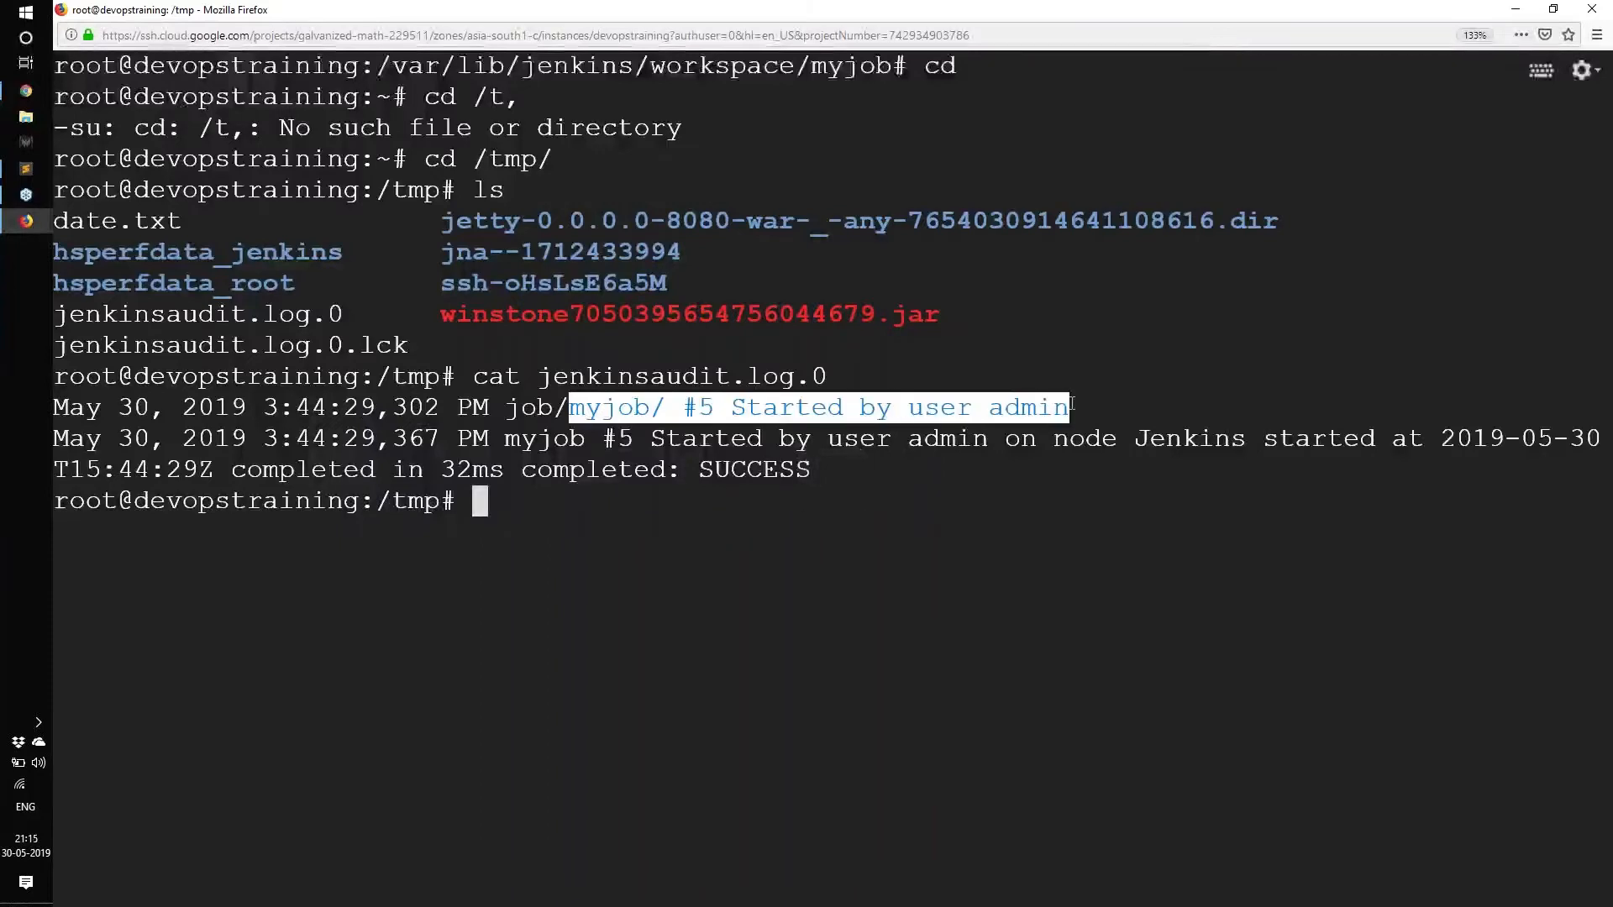
left_click_drag(663, 438, 523, 469)
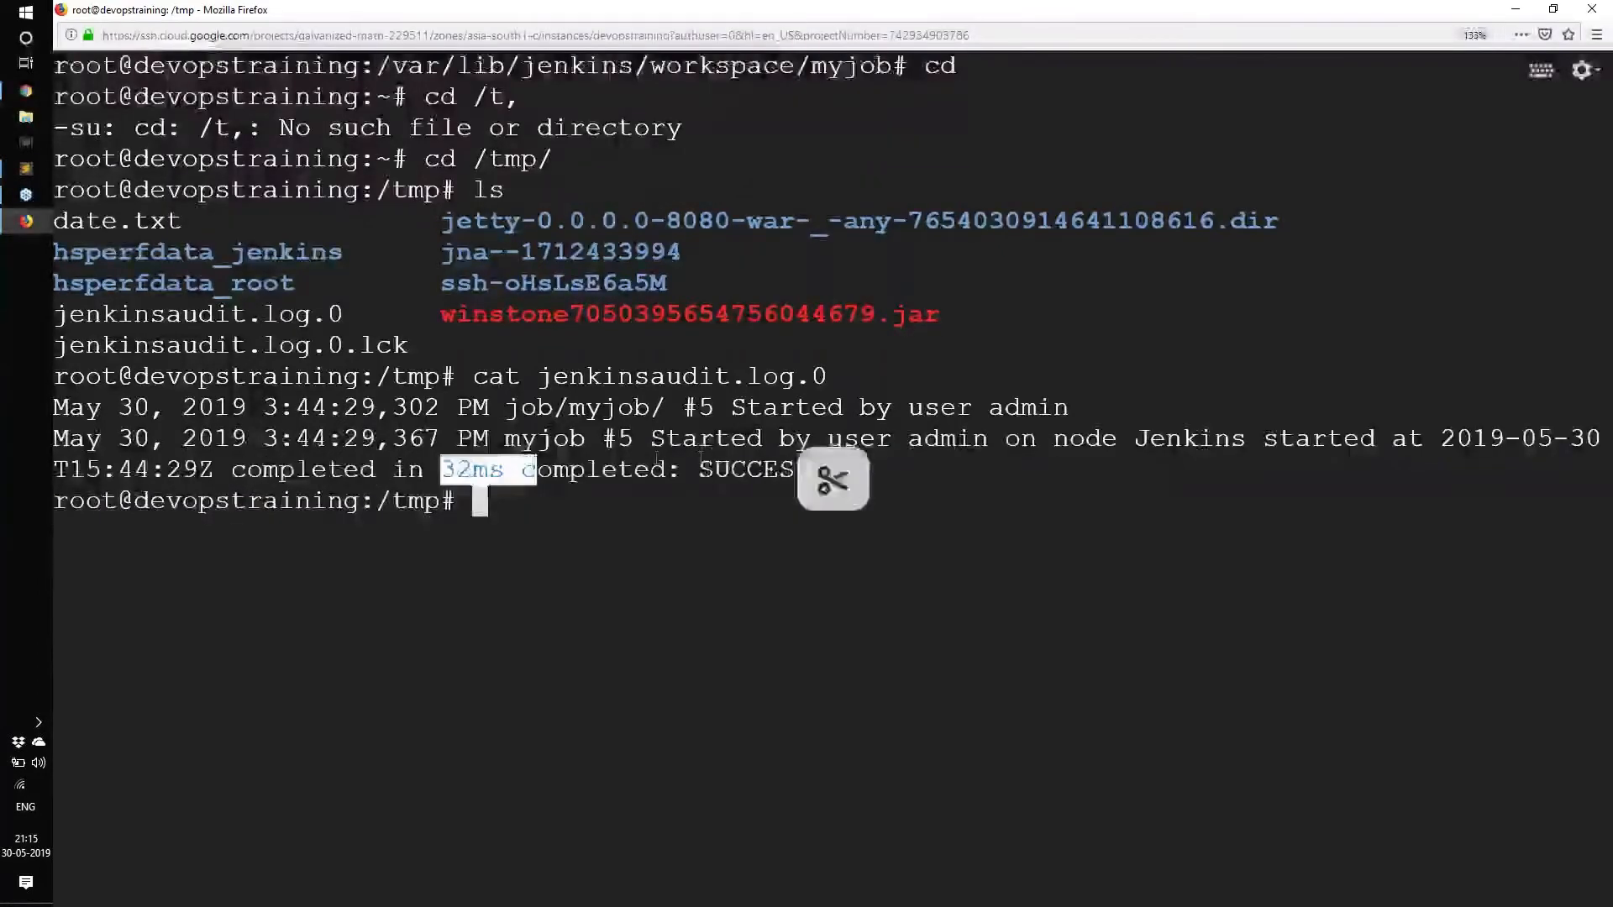
left_click_drag(699, 469, 811, 470)
left_click(738, 504)
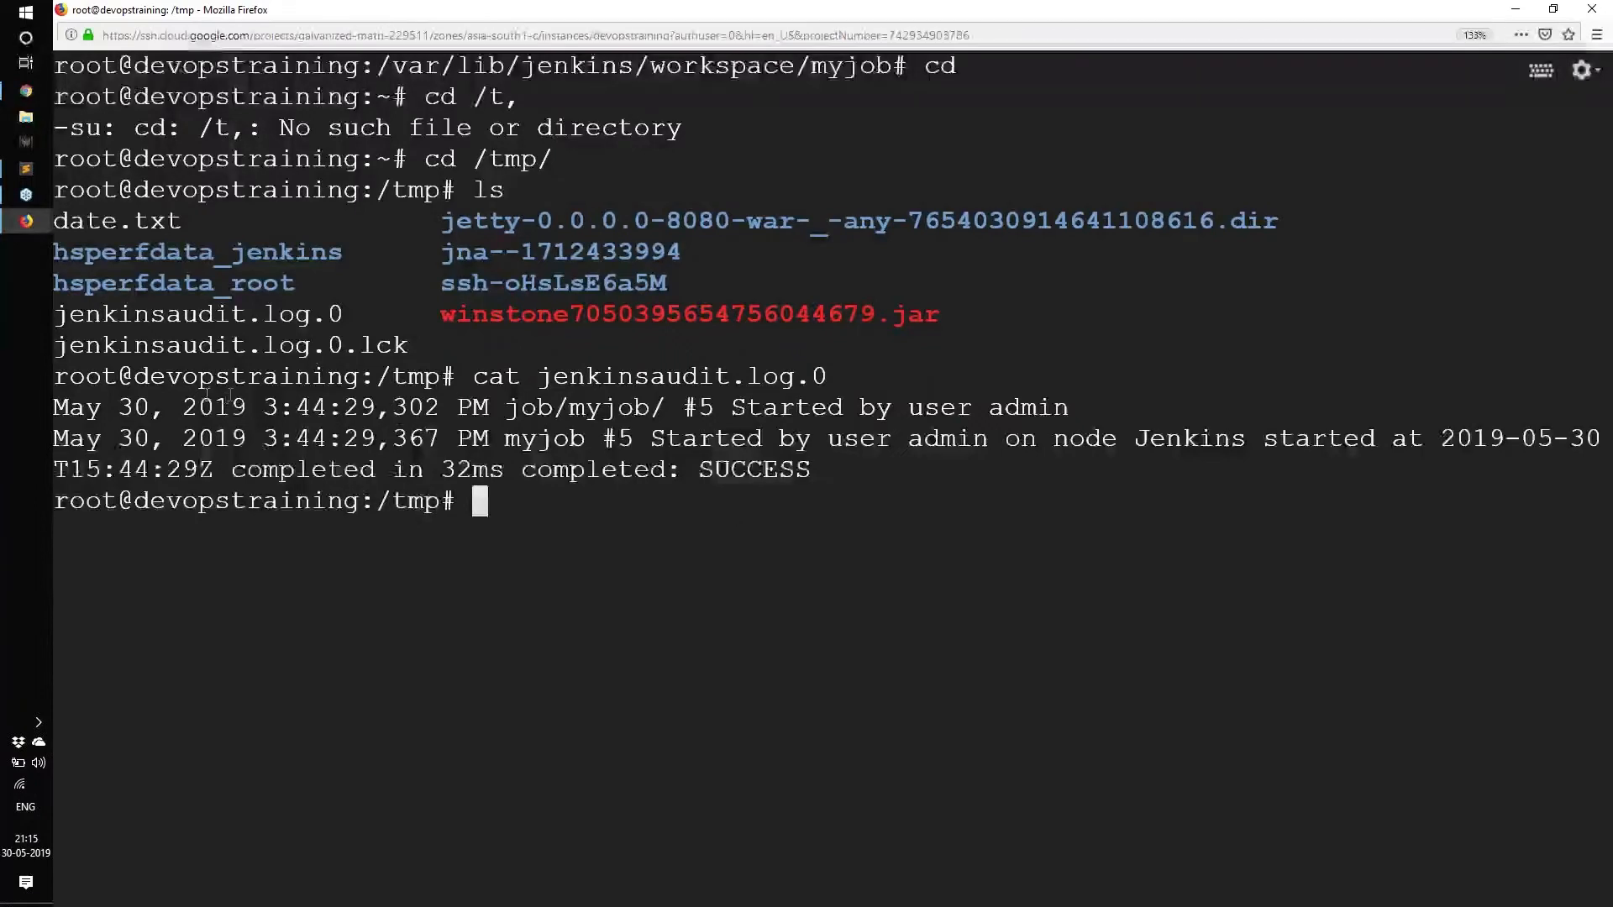
left_click_drag(197, 406, 873, 477)
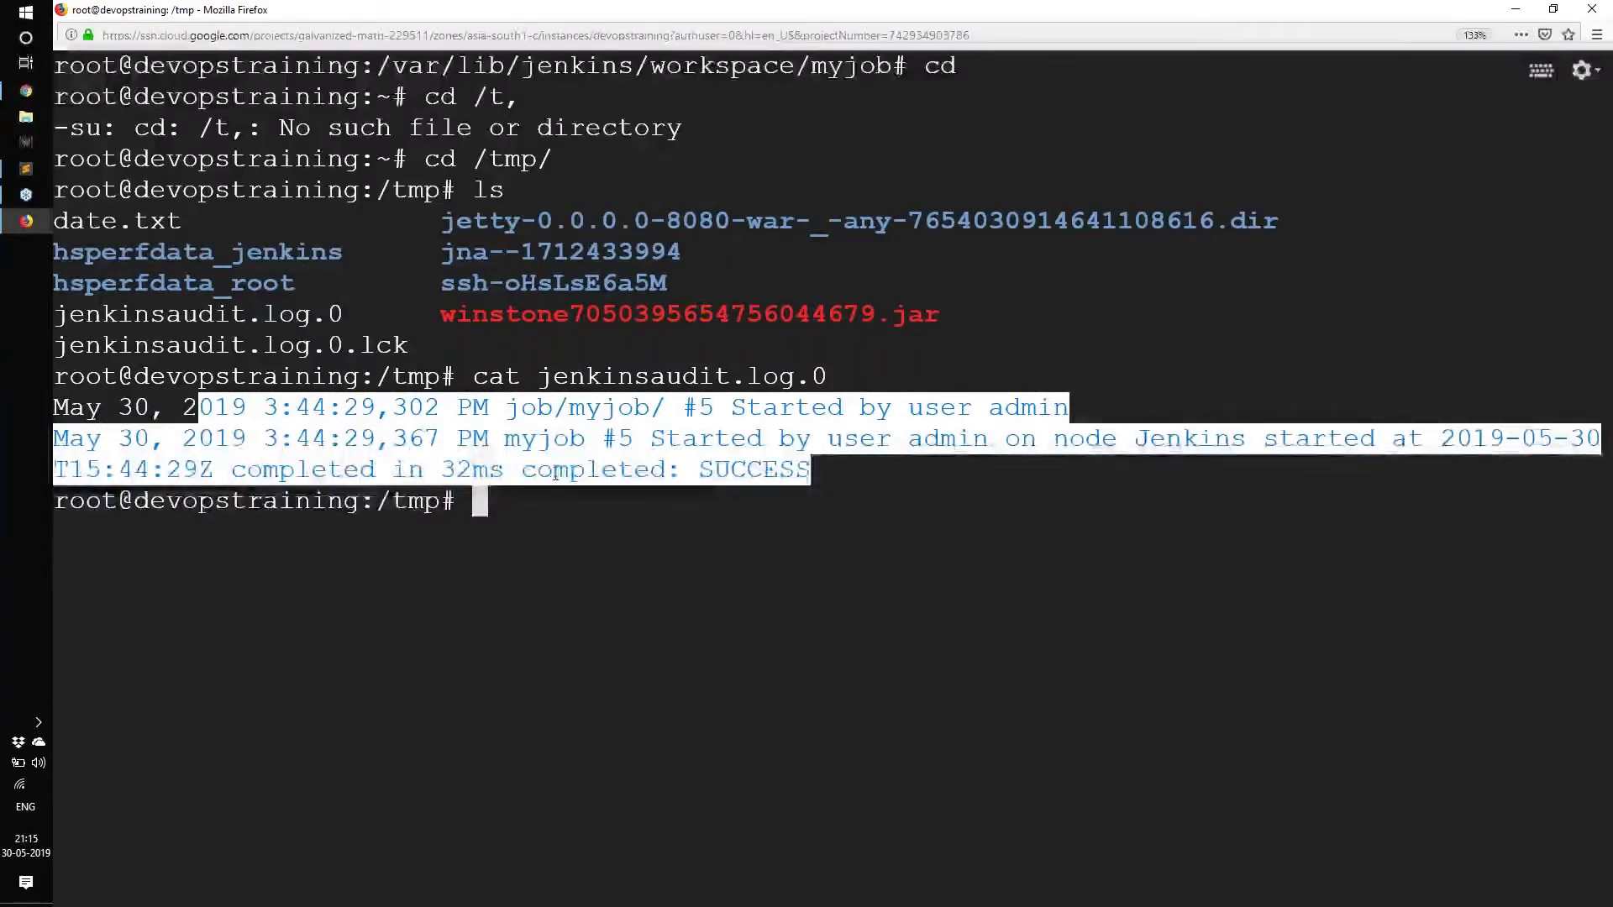
left_click_drag(117, 406, 635, 470)
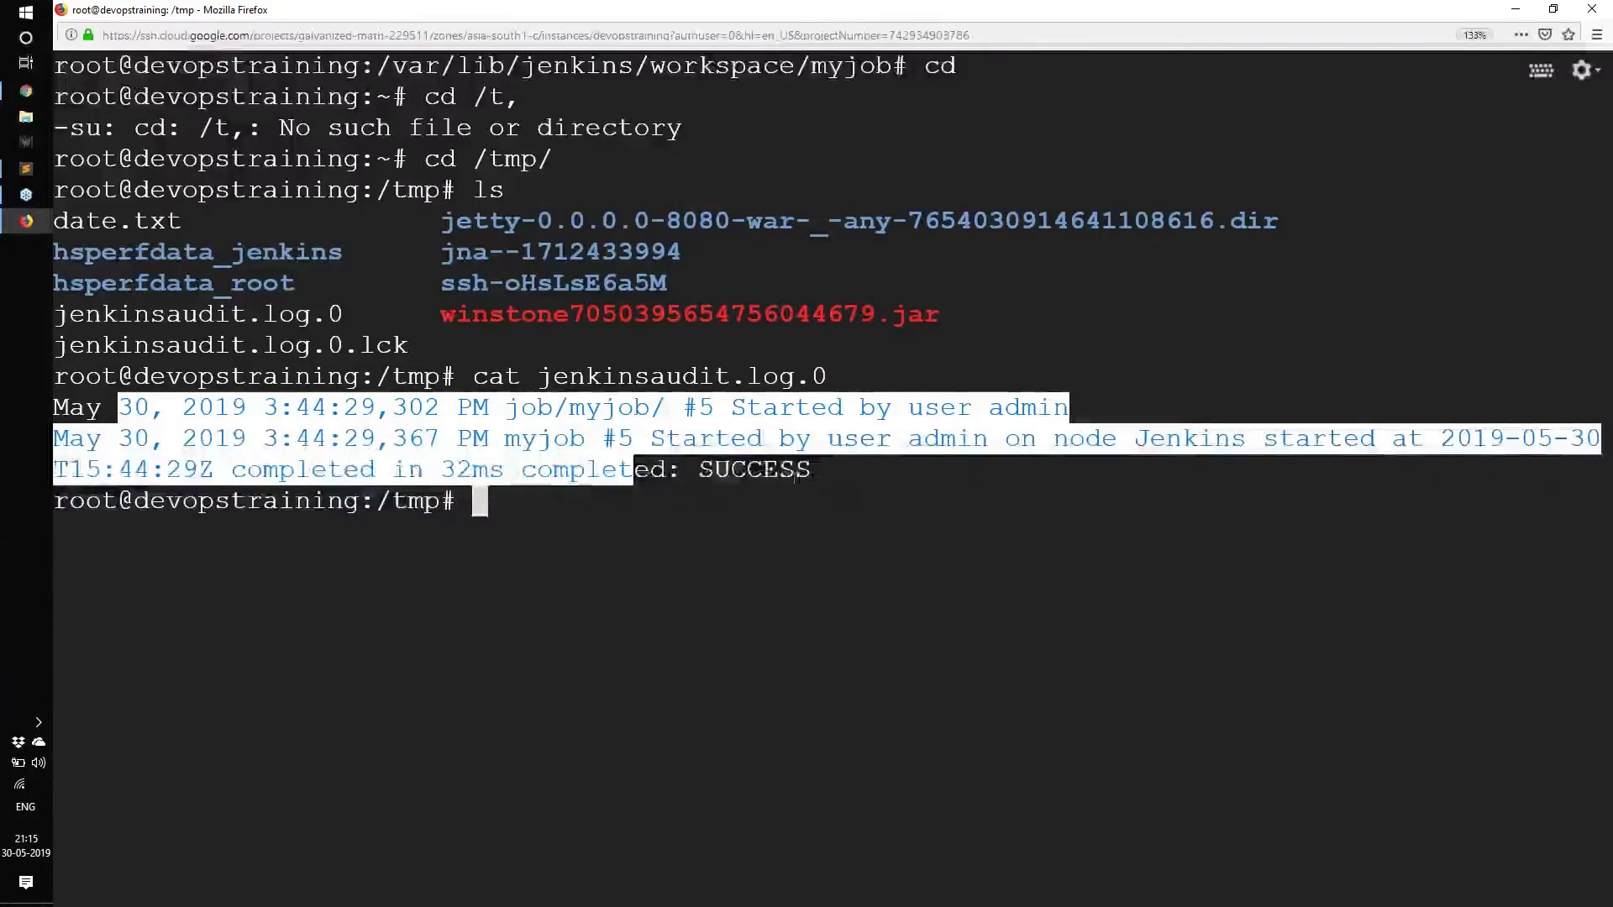
left_click_drag(811, 470, 138, 412)
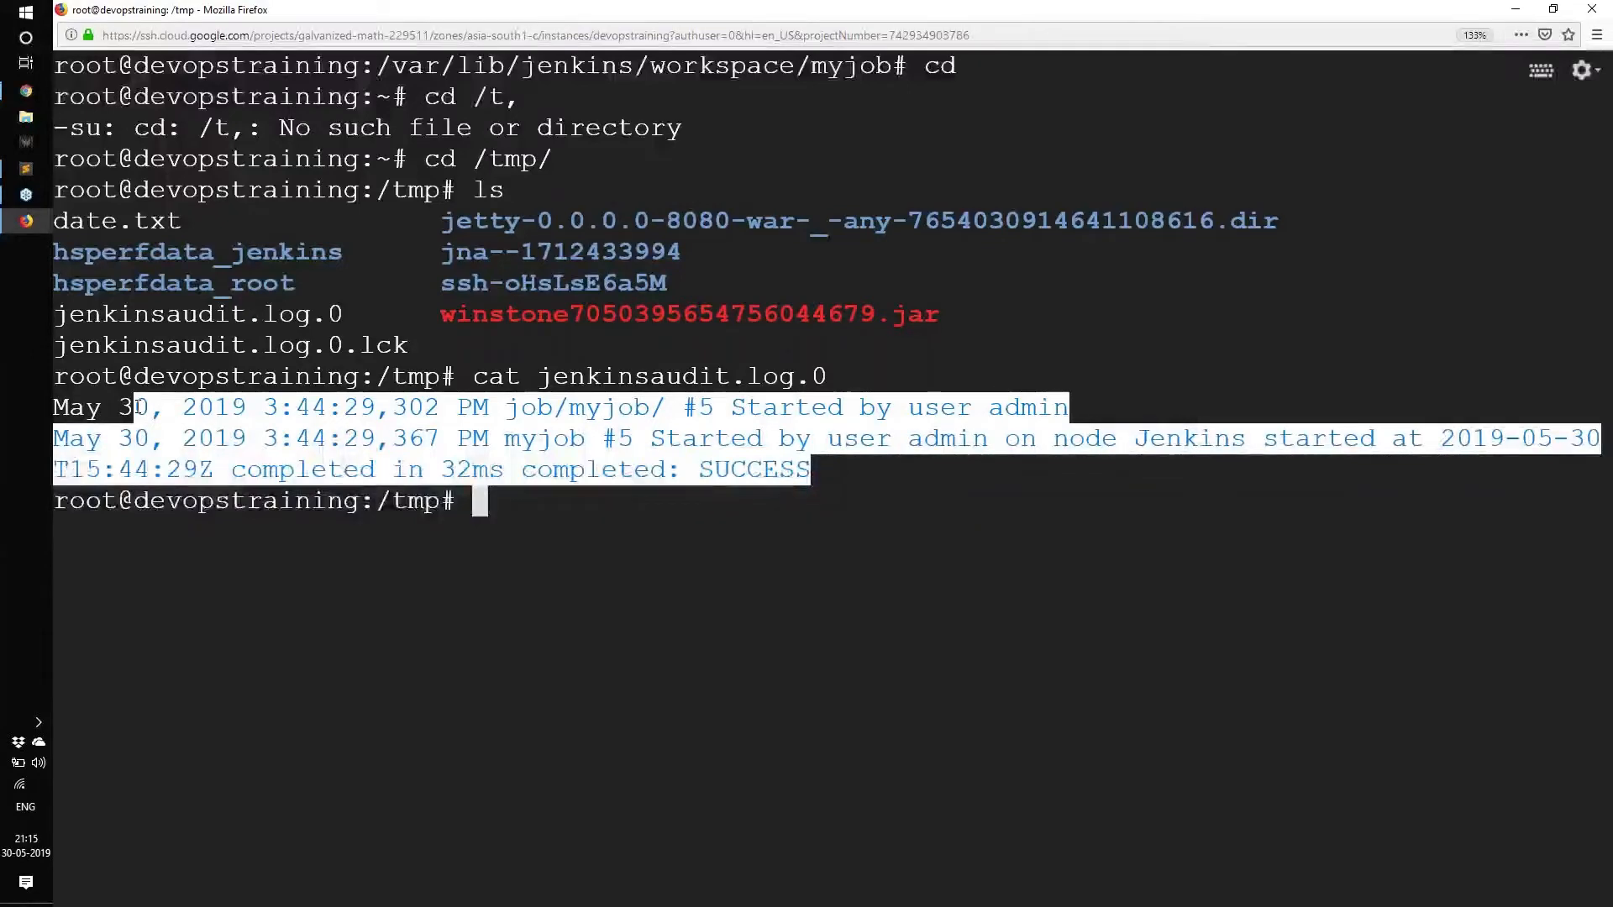
left_click(477, 542)
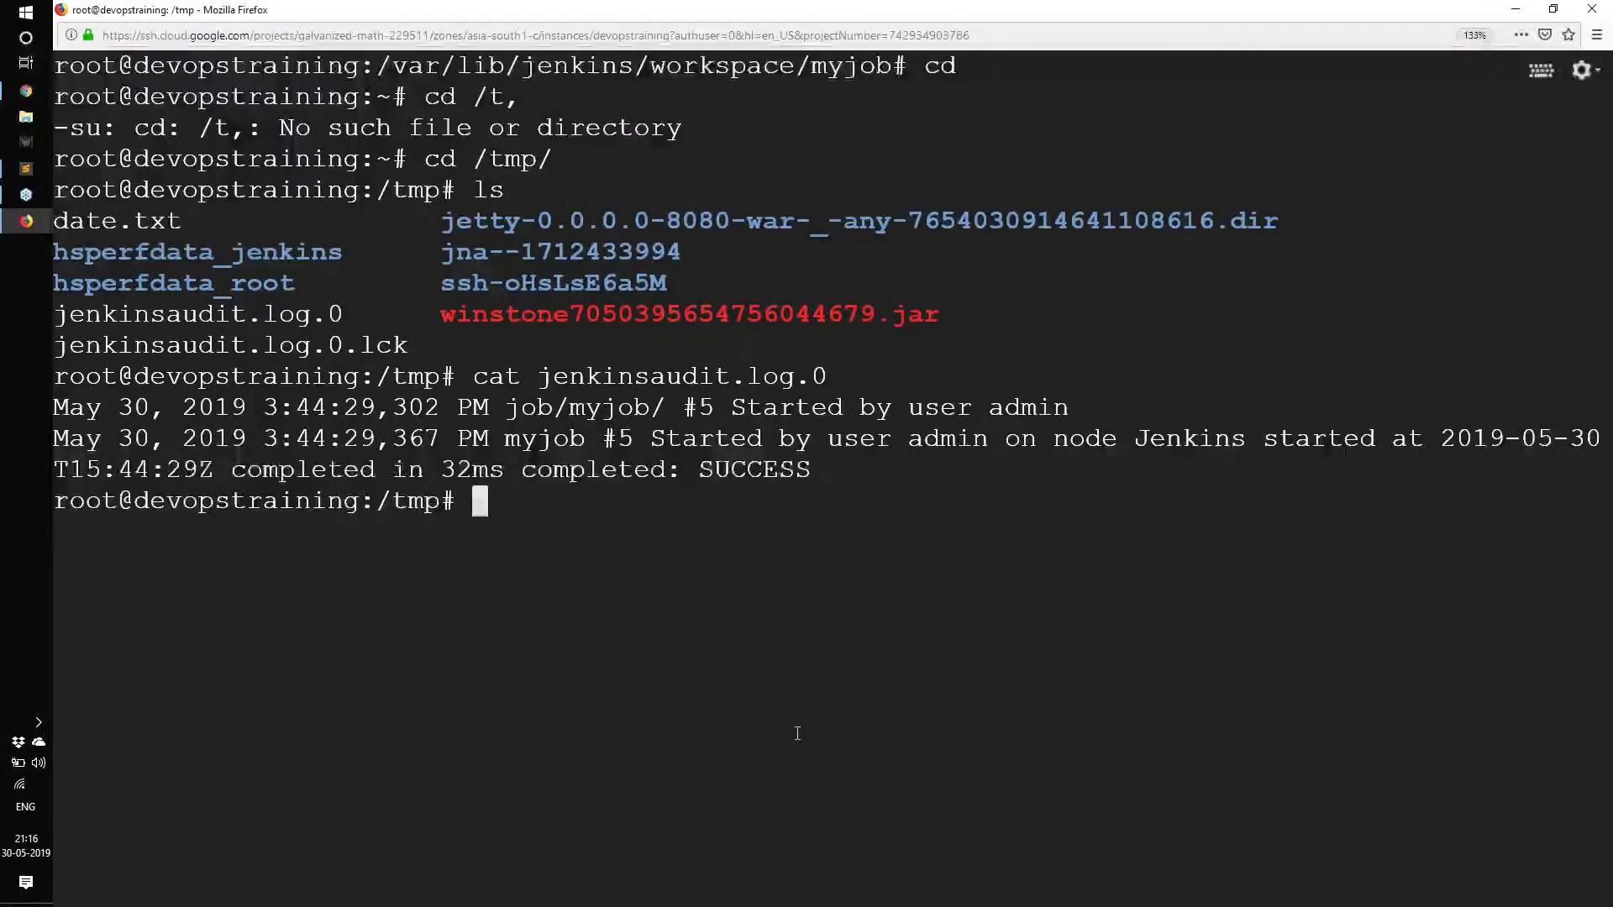
List /tmp again and highlight jenkinsaudit.log.0.
type("ls")
key("Return")
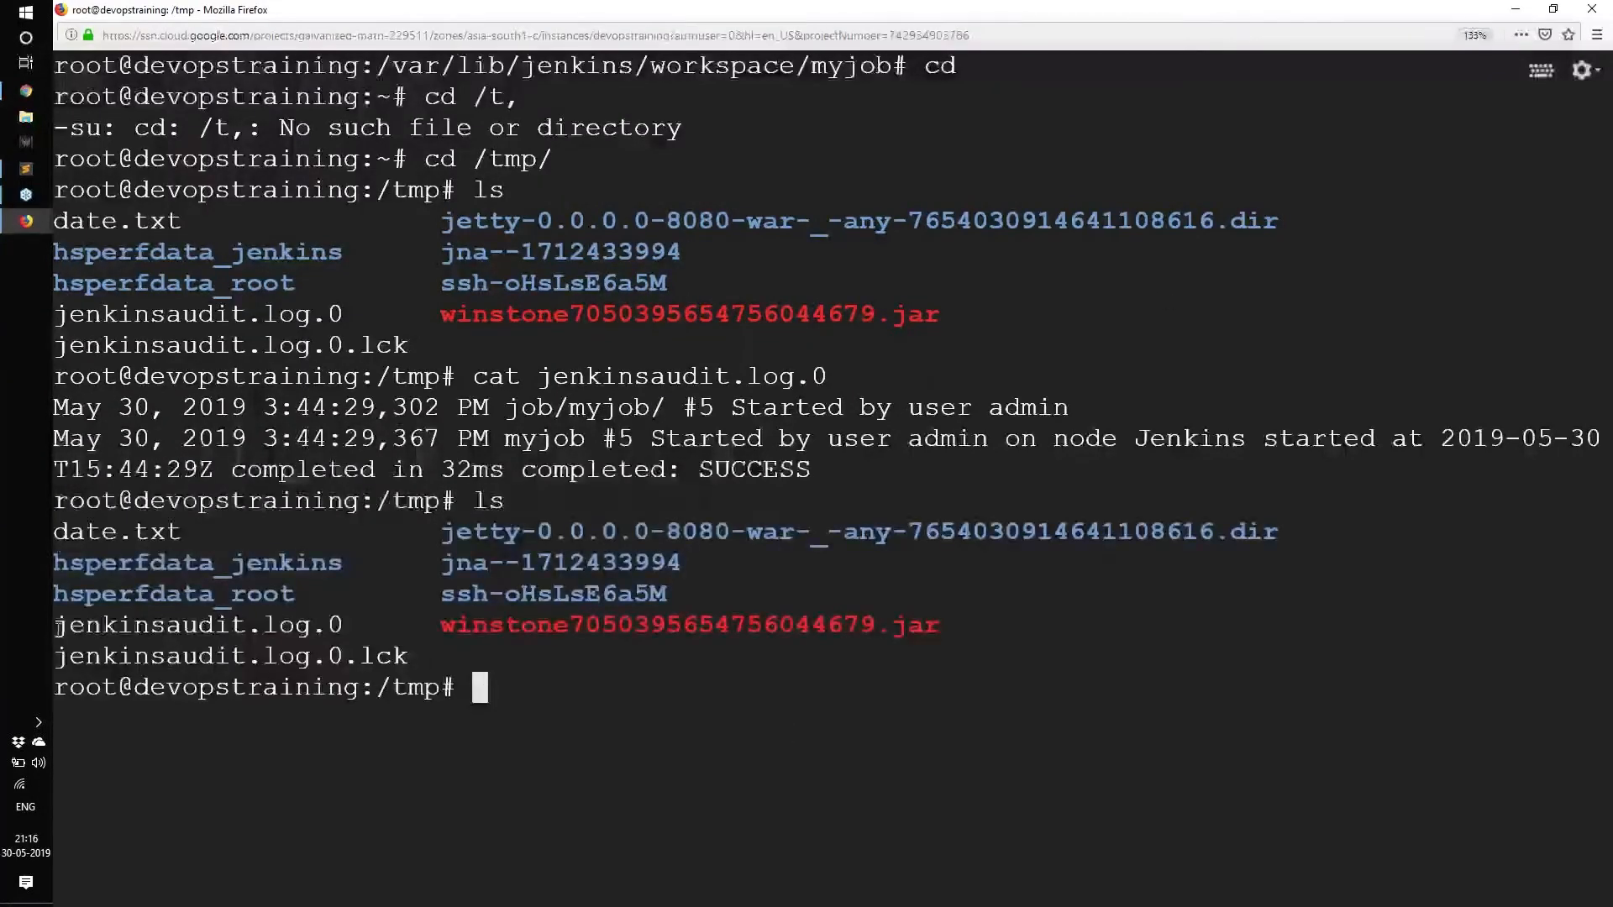
left_click_drag(57, 626, 368, 634)
Run ls -lsrtha and highlight the audit log's 208-byte size and jenkinsaudit.log.0 name.
type("ls -")
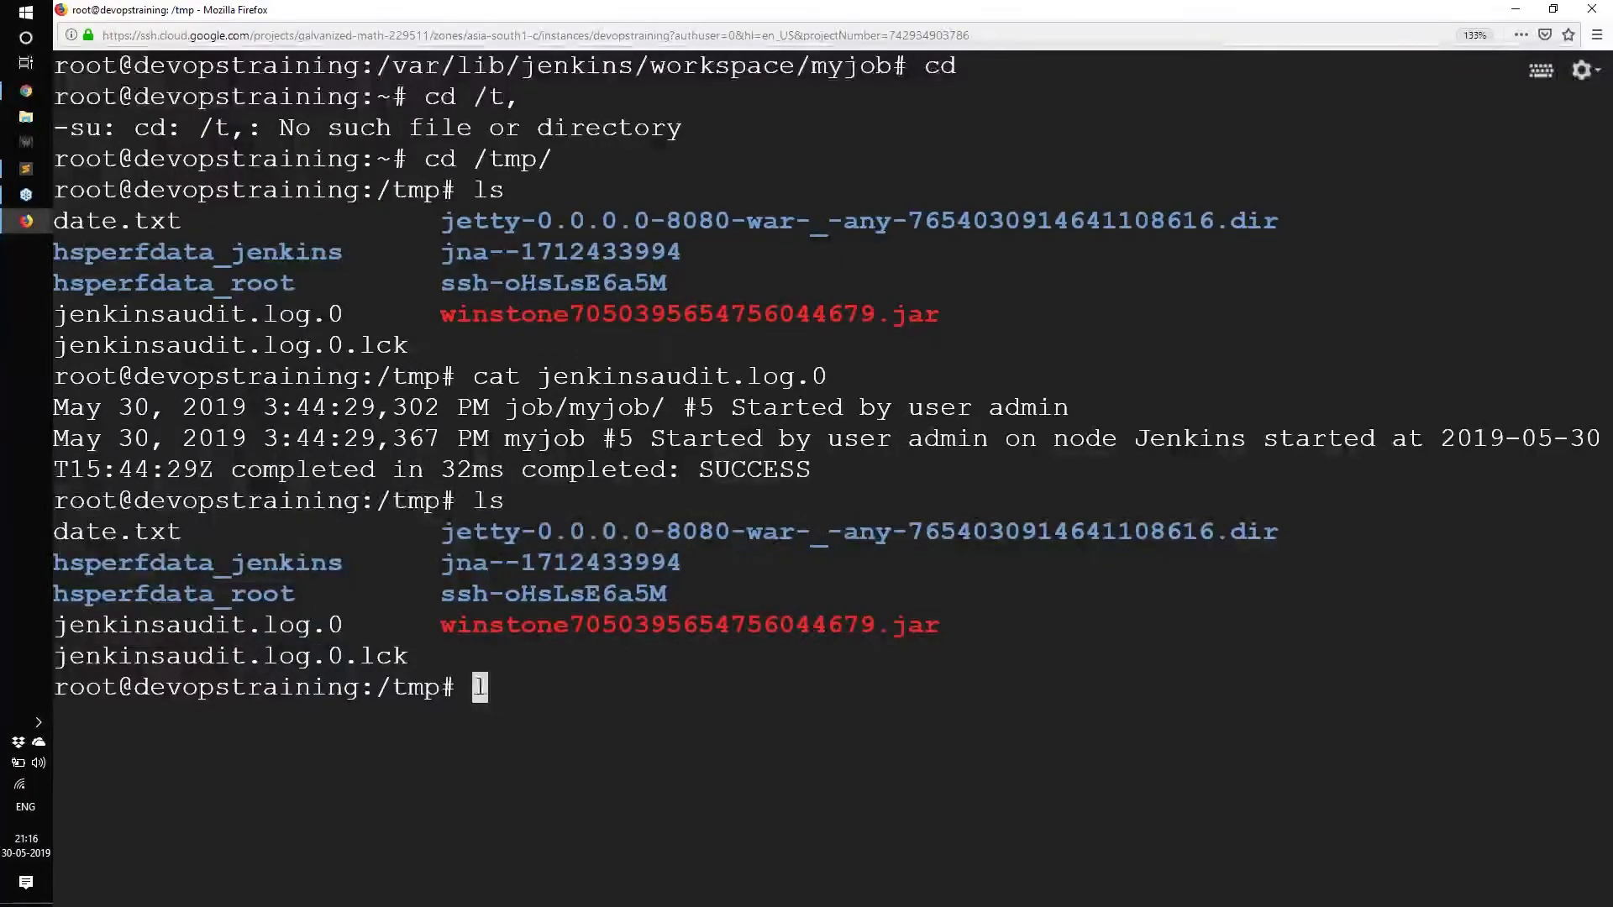
type("lsrtha")
key("Return")
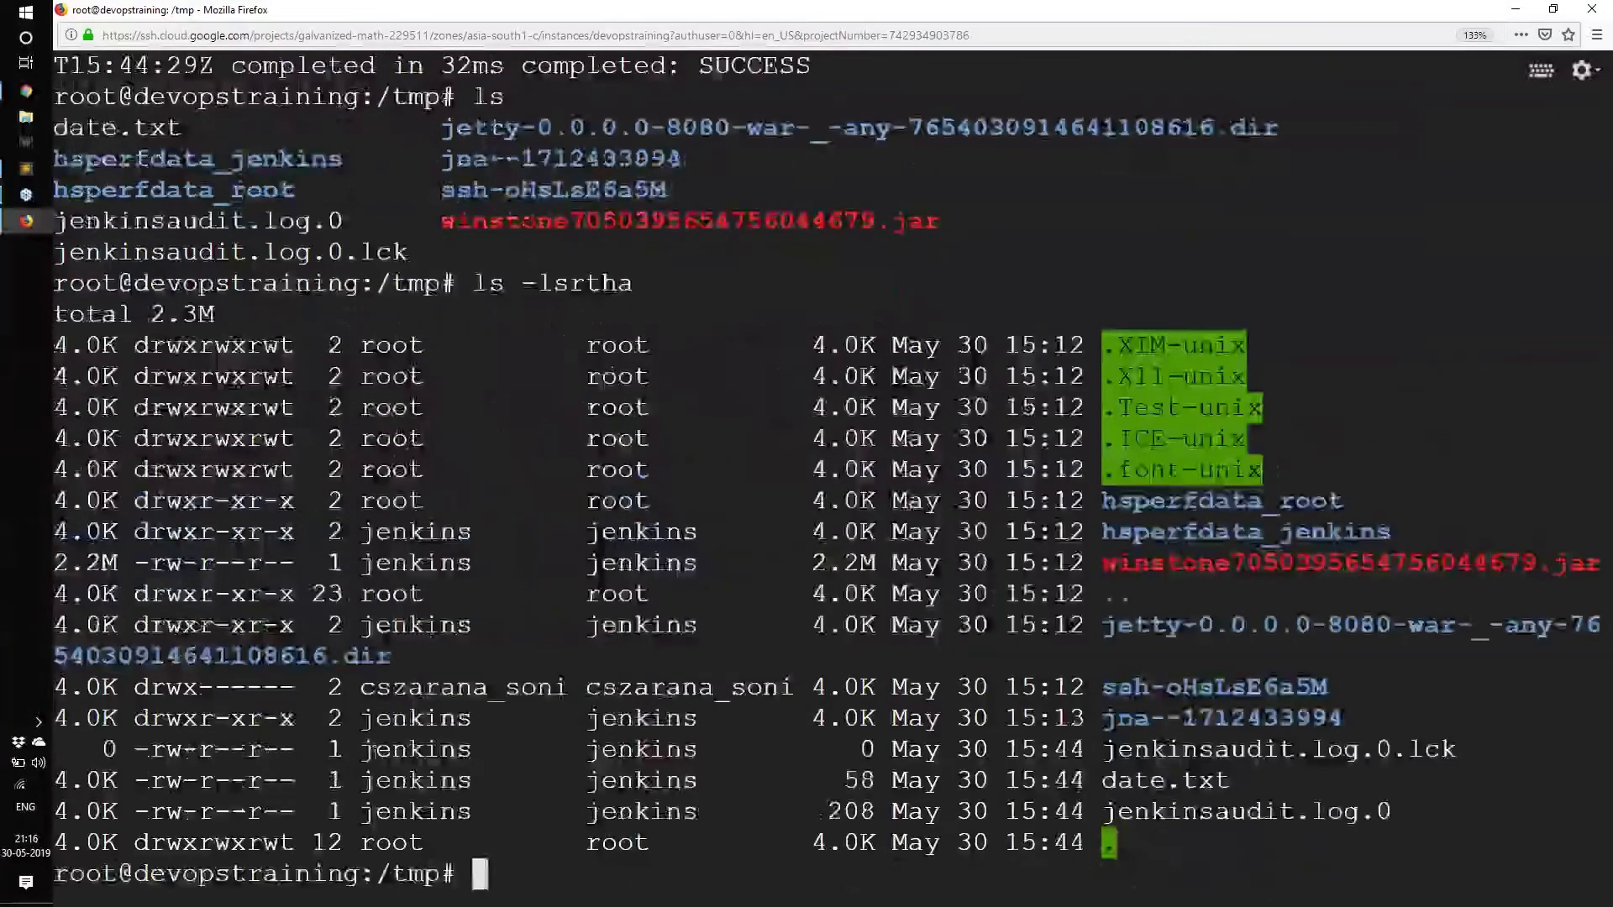
left_click_drag(149, 751, 1354, 730)
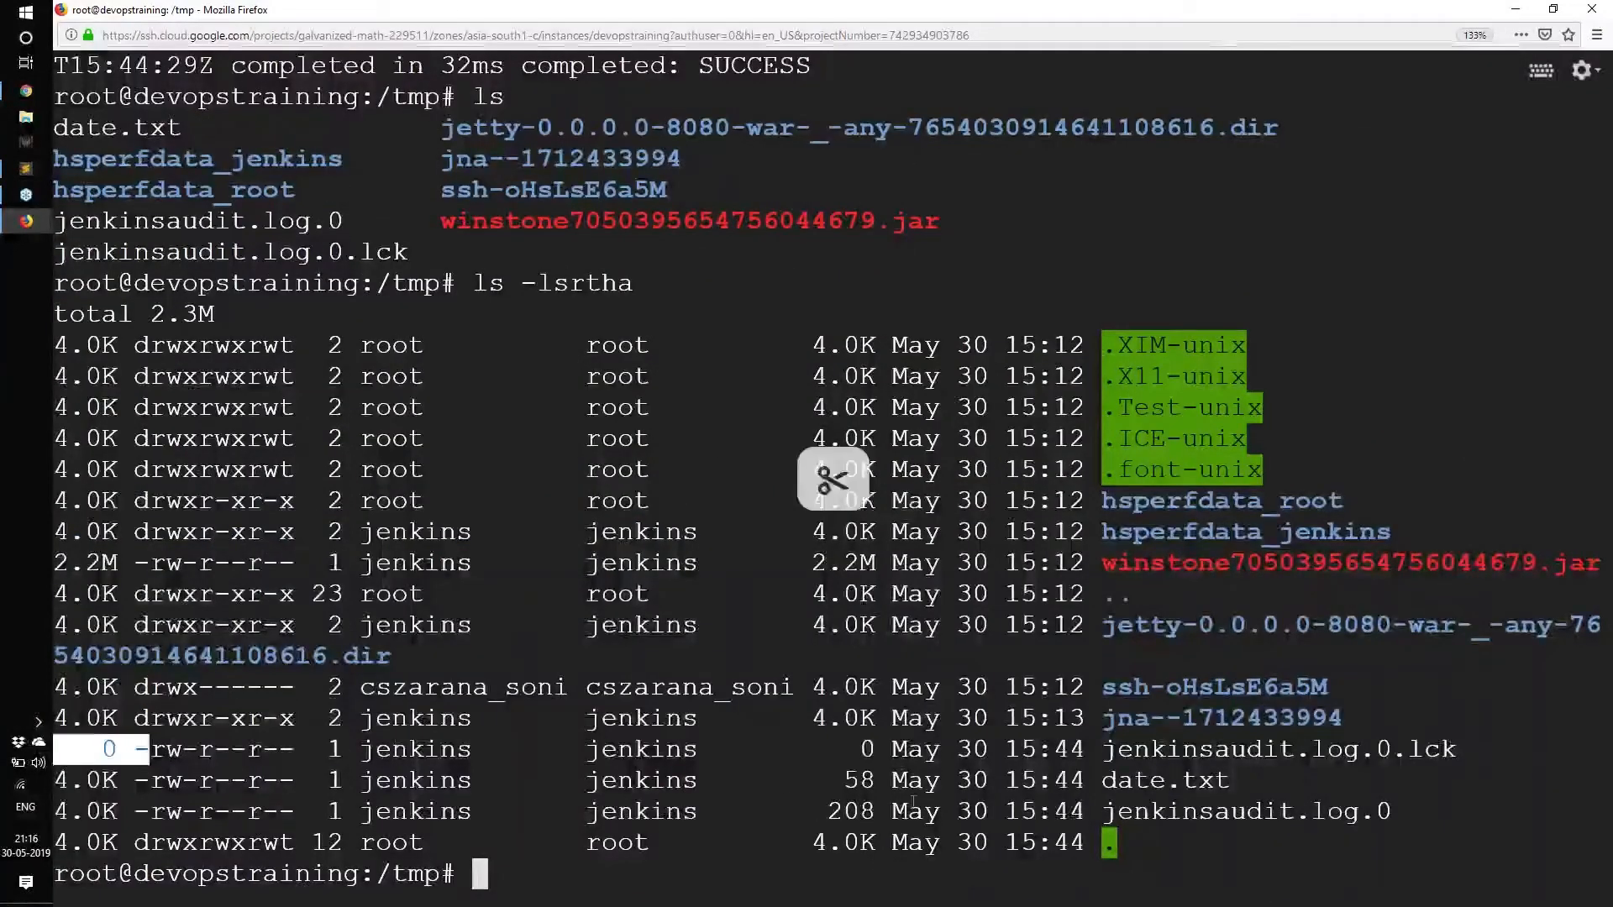
left_click_drag(781, 808, 1359, 807)
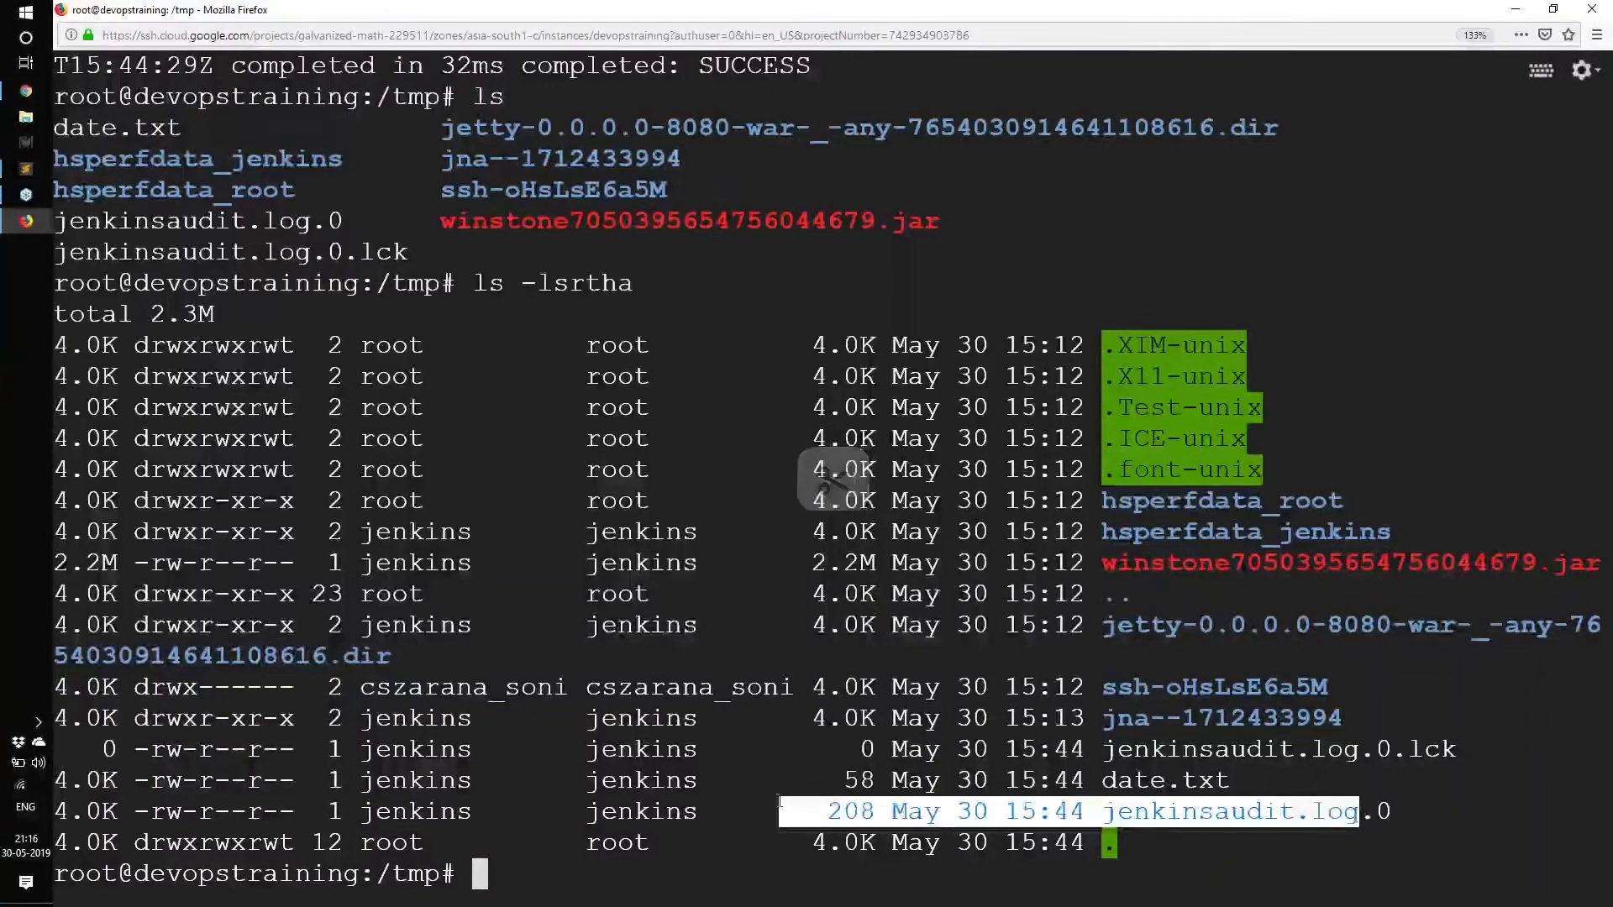
left_click(853, 813)
left_click_drag(828, 811, 875, 809)
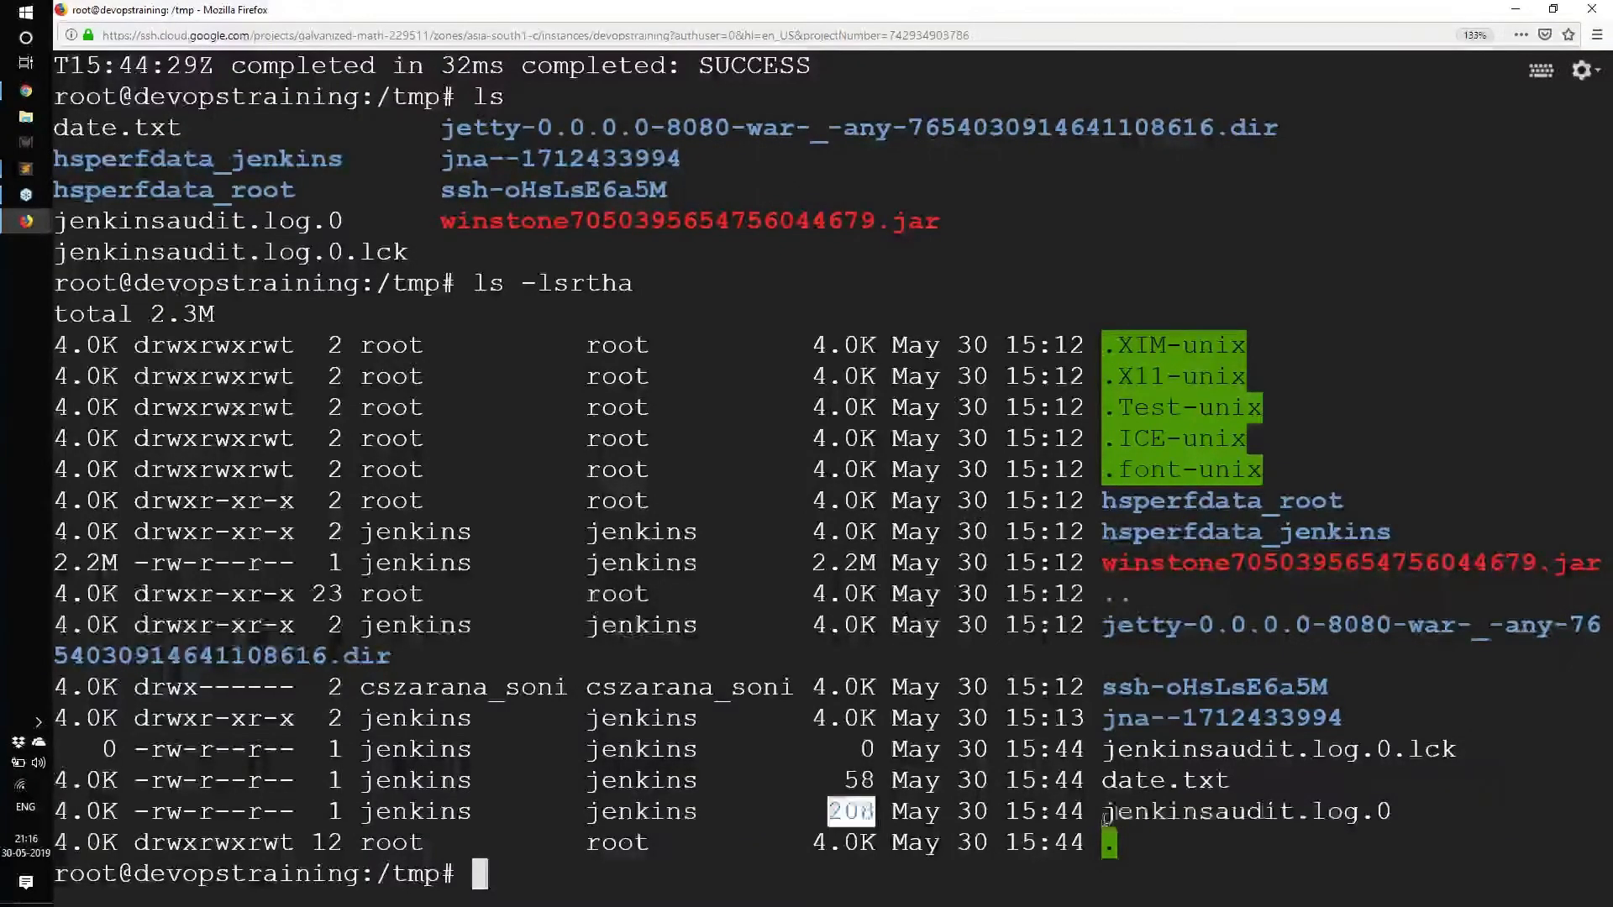
left_click_drag(1104, 811, 1338, 819)
left_click_drag(1376, 816, 1418, 813)
left_click(1329, 819)
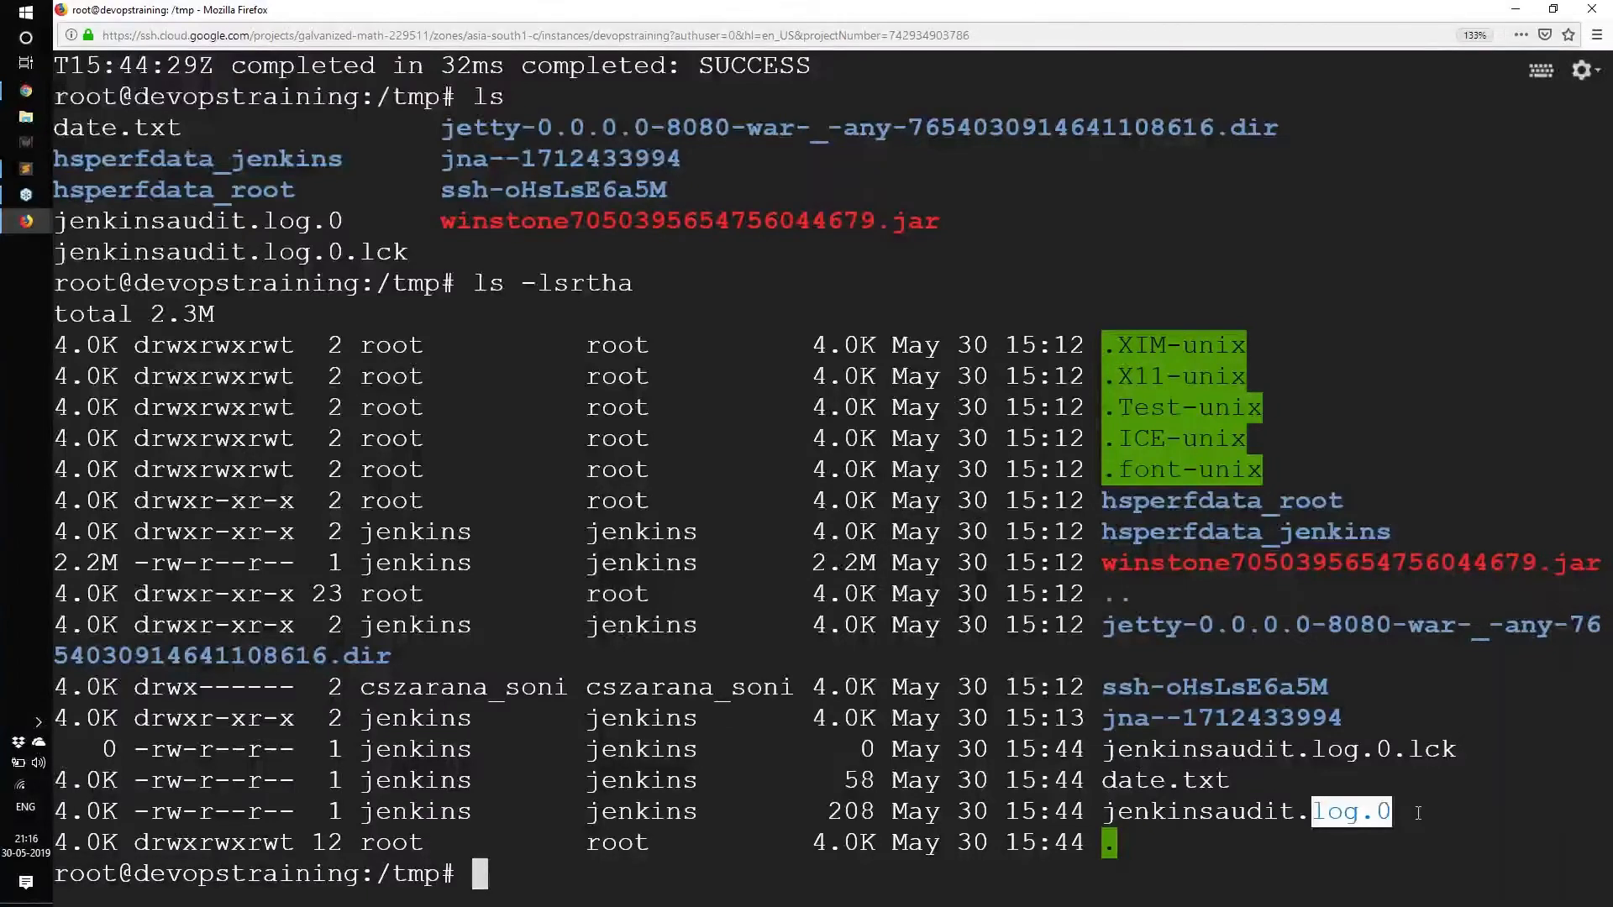
left_click_drag(1314, 811, 1406, 810)
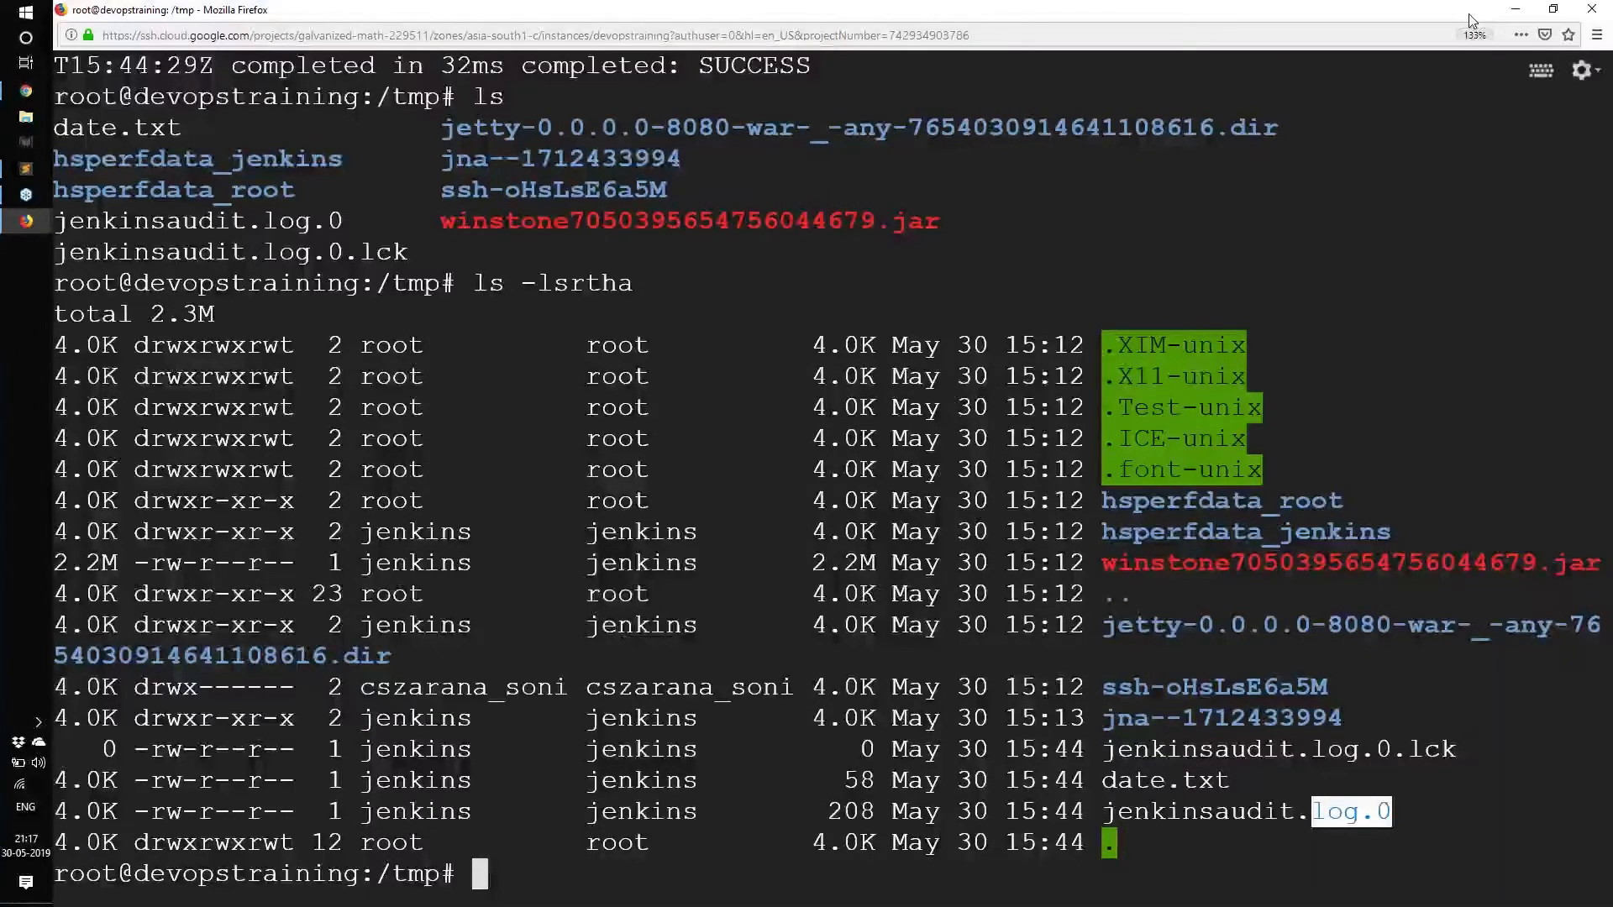
left_click(739, 339)
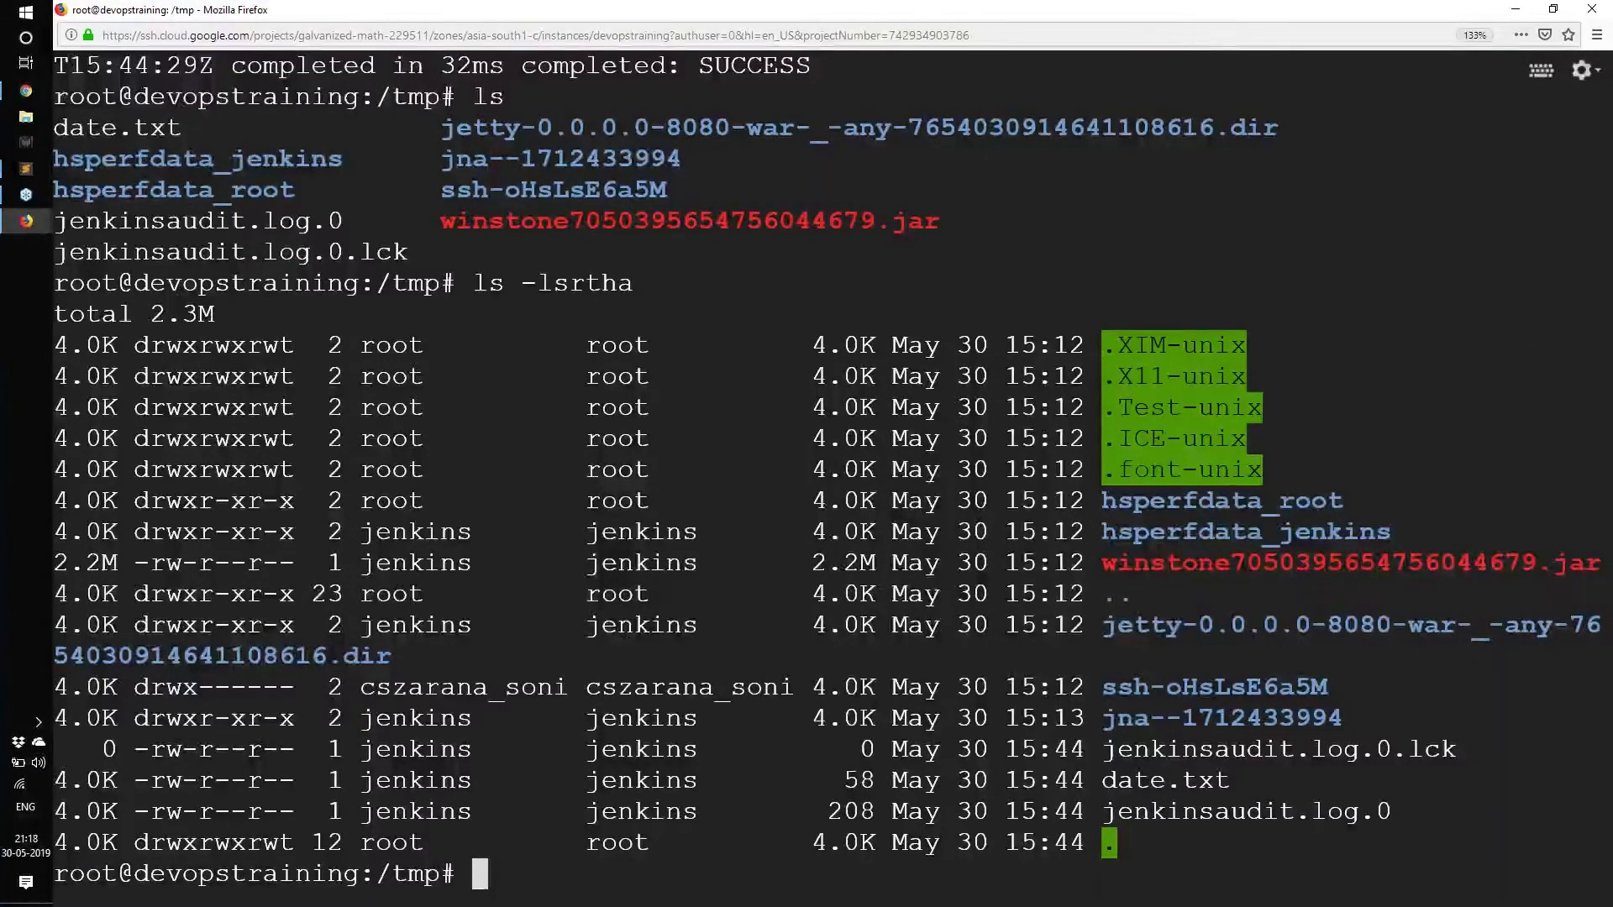
Return to the terminal, type log.0 and cancel the line with Ctrl+C.
key("alt+Tab")
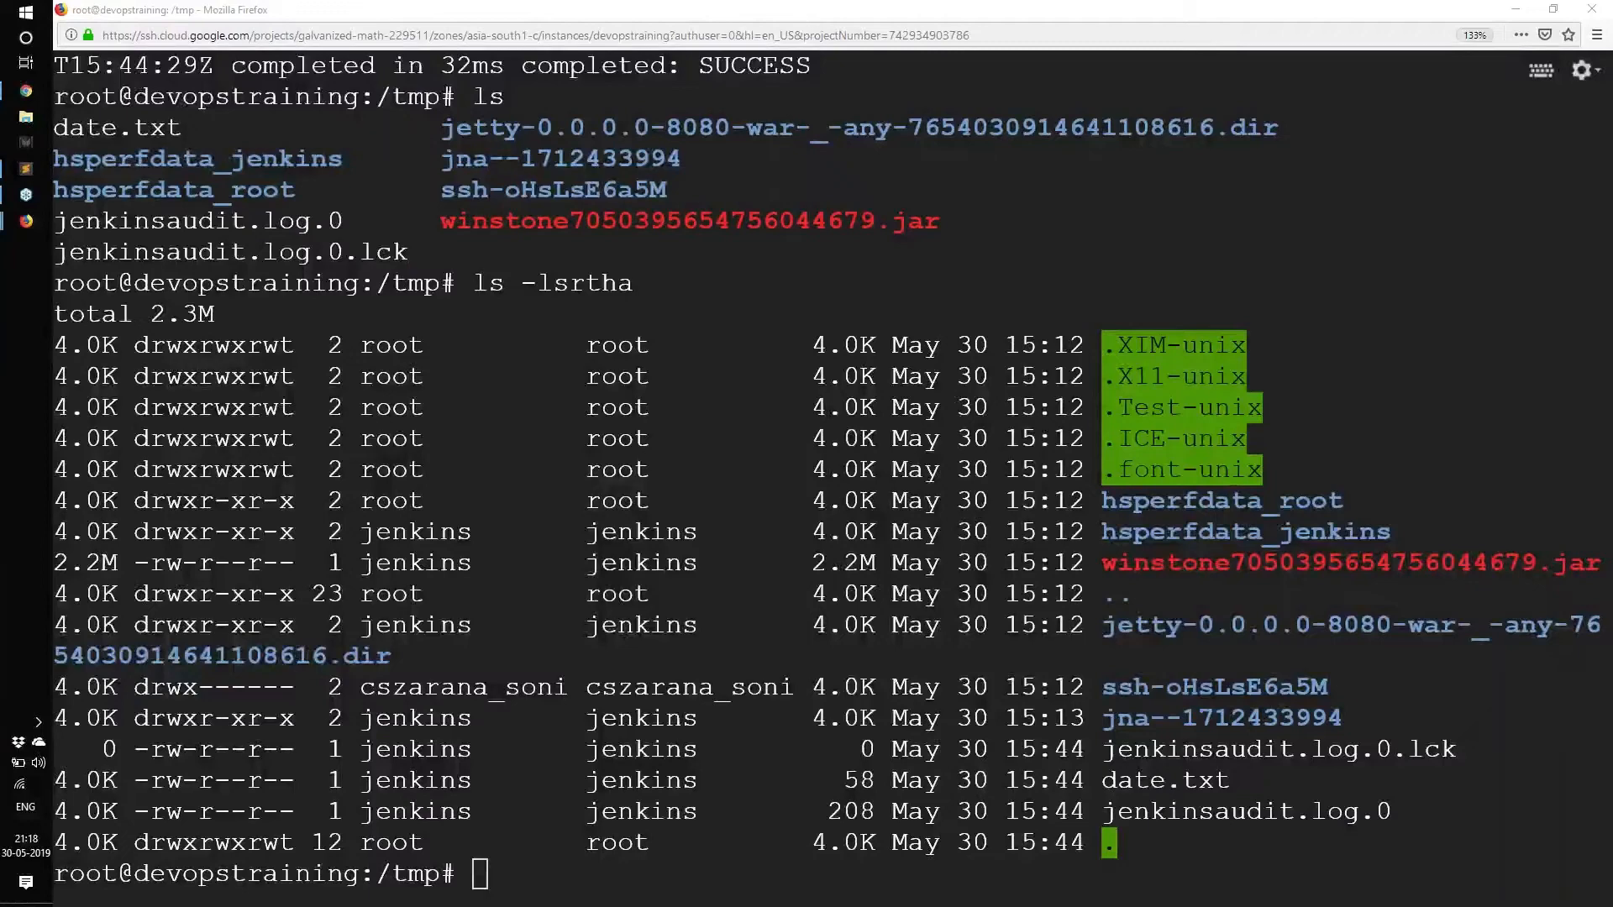
left_click(860, 532)
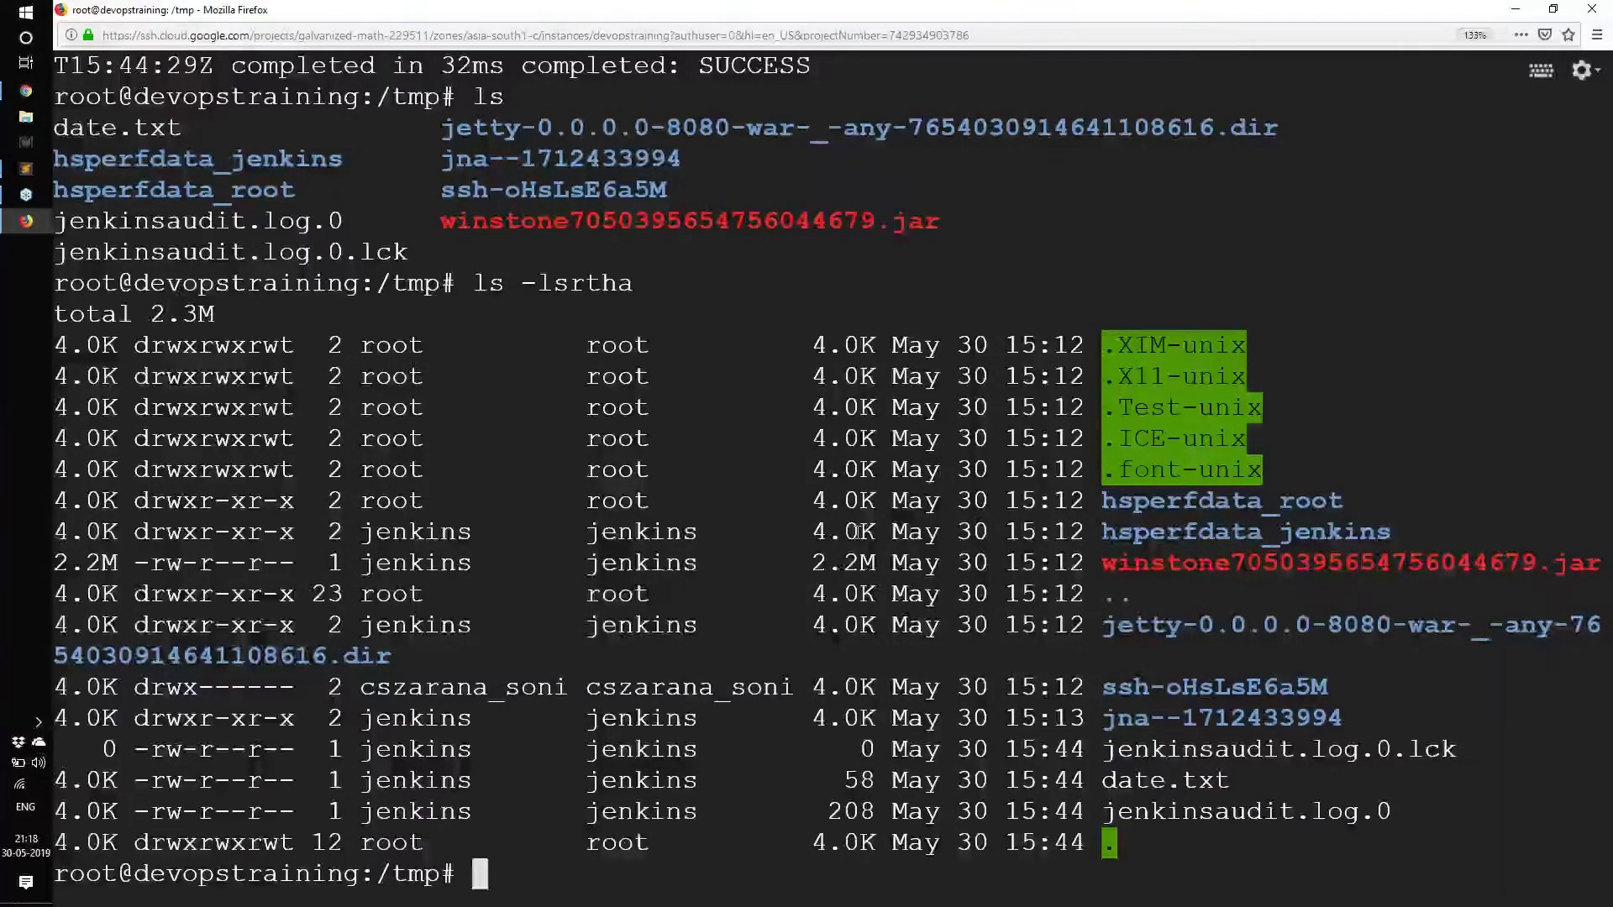
type("log.0")
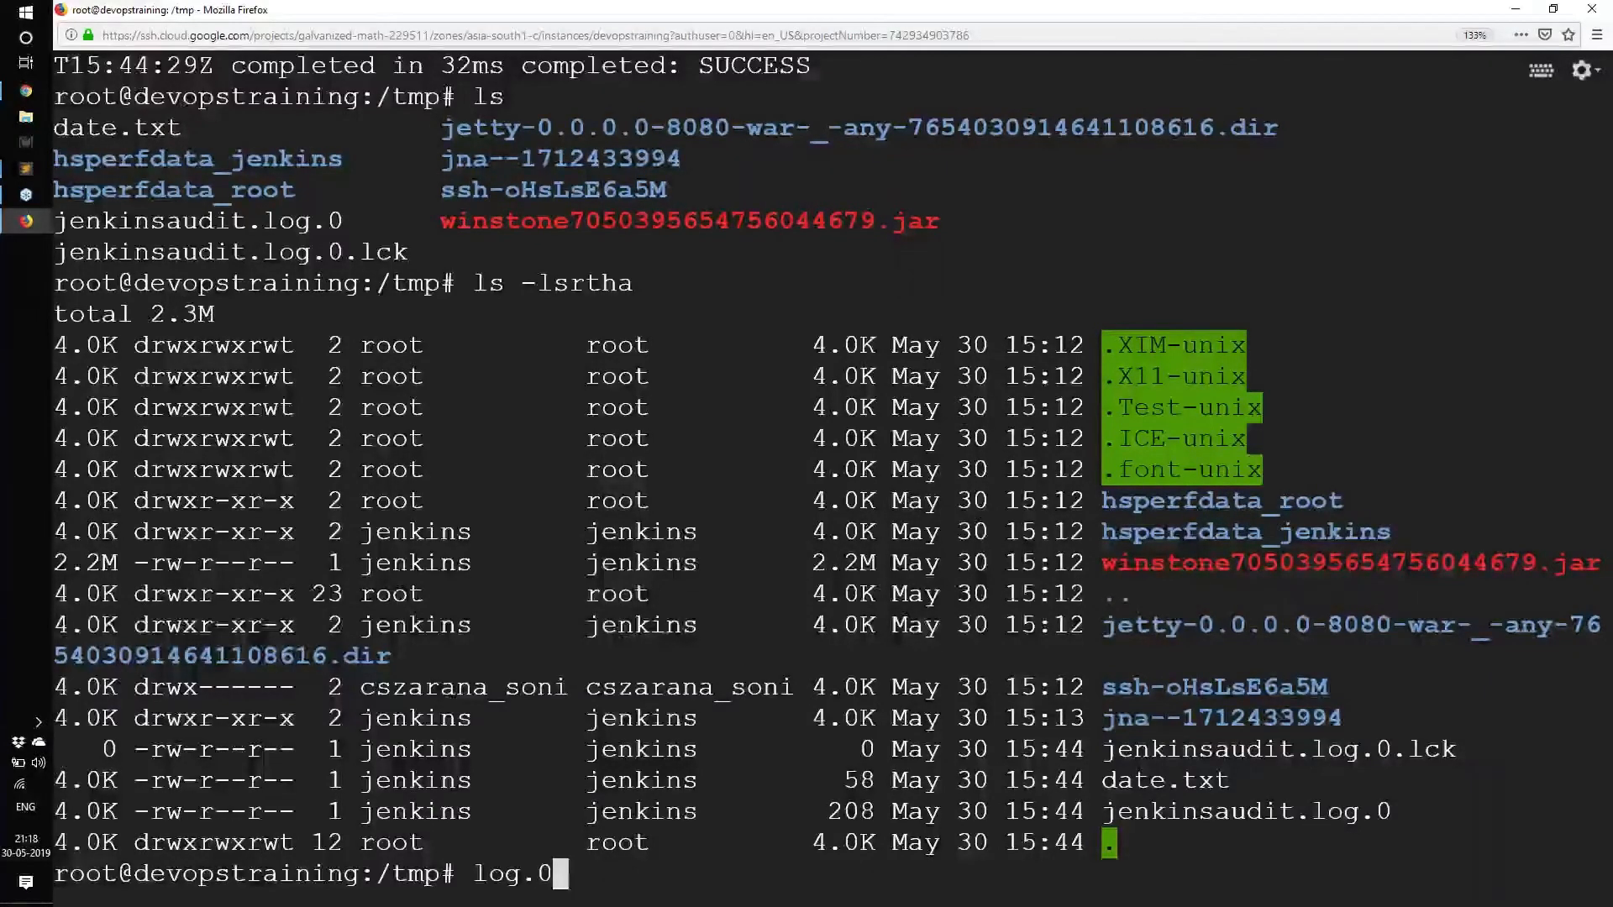
key("ctrl+c")
Type 'log.1 / log.0' without running it and highlight each rotated file name.
type("log.1 ")
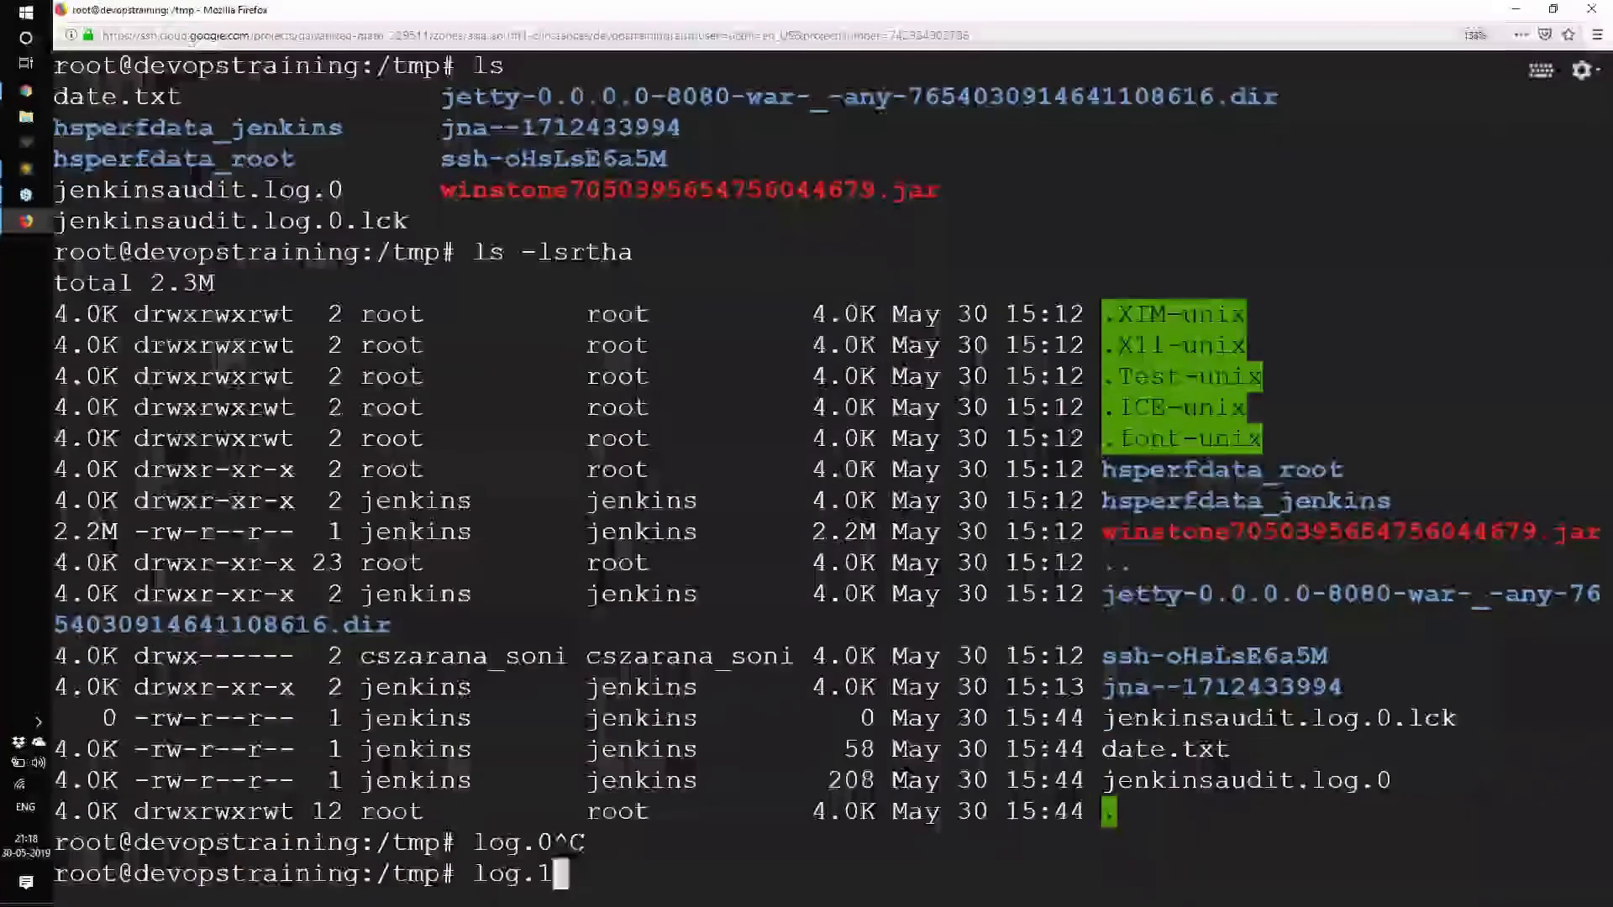
type("/ log.0")
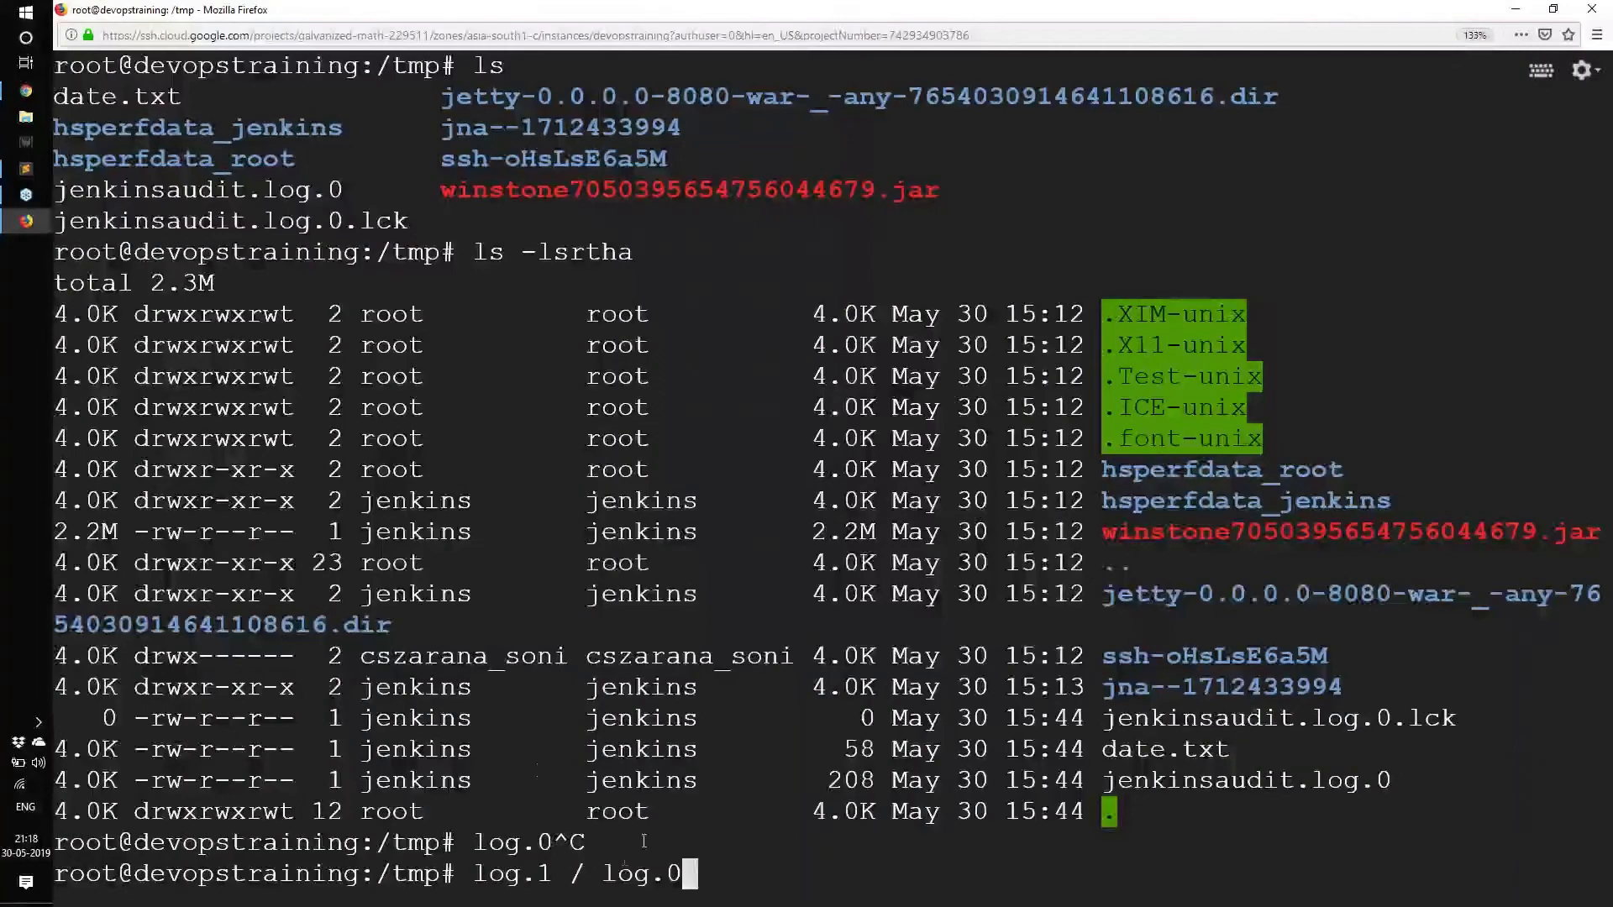
left_click_drag(603, 874, 705, 877)
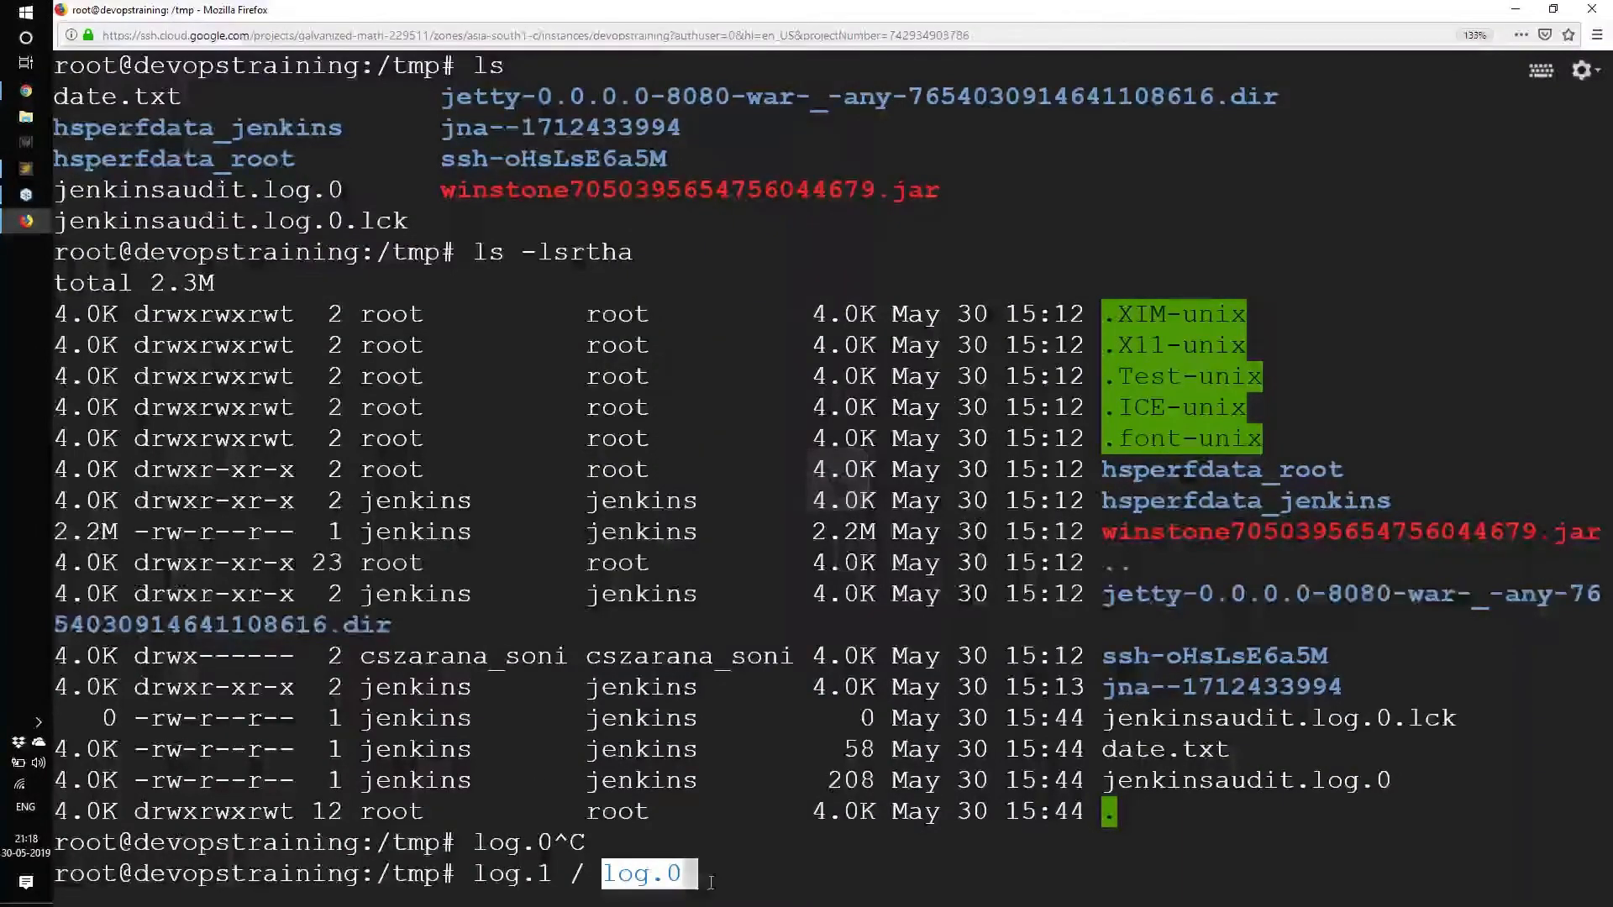
left_click_drag(470, 873, 552, 878)
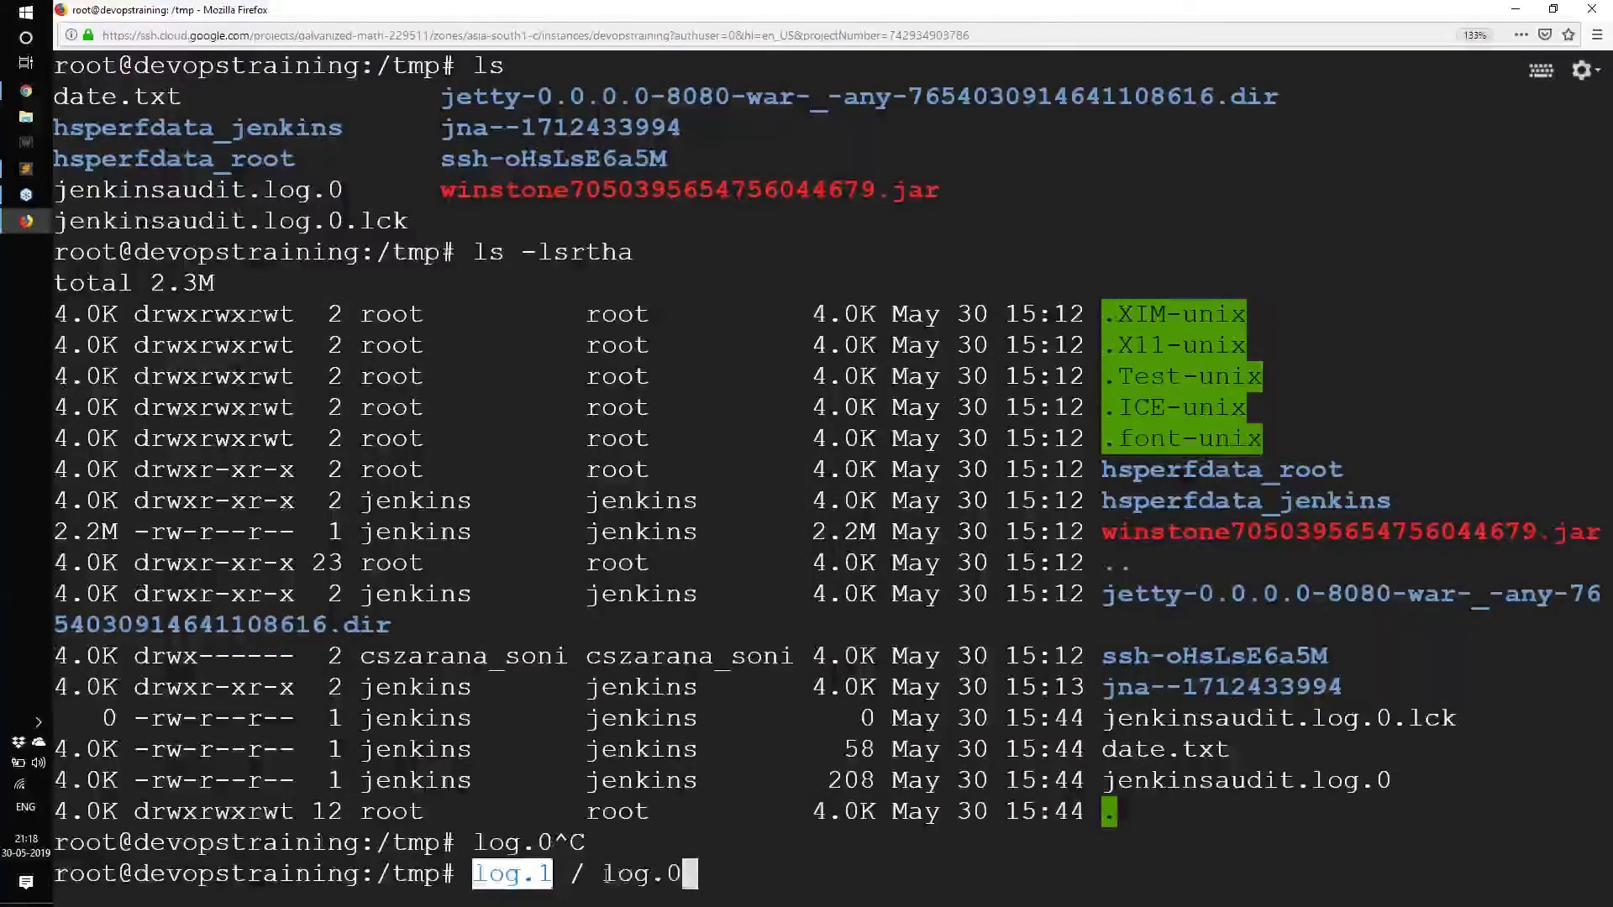
left_click_drag(603, 875, 700, 877)
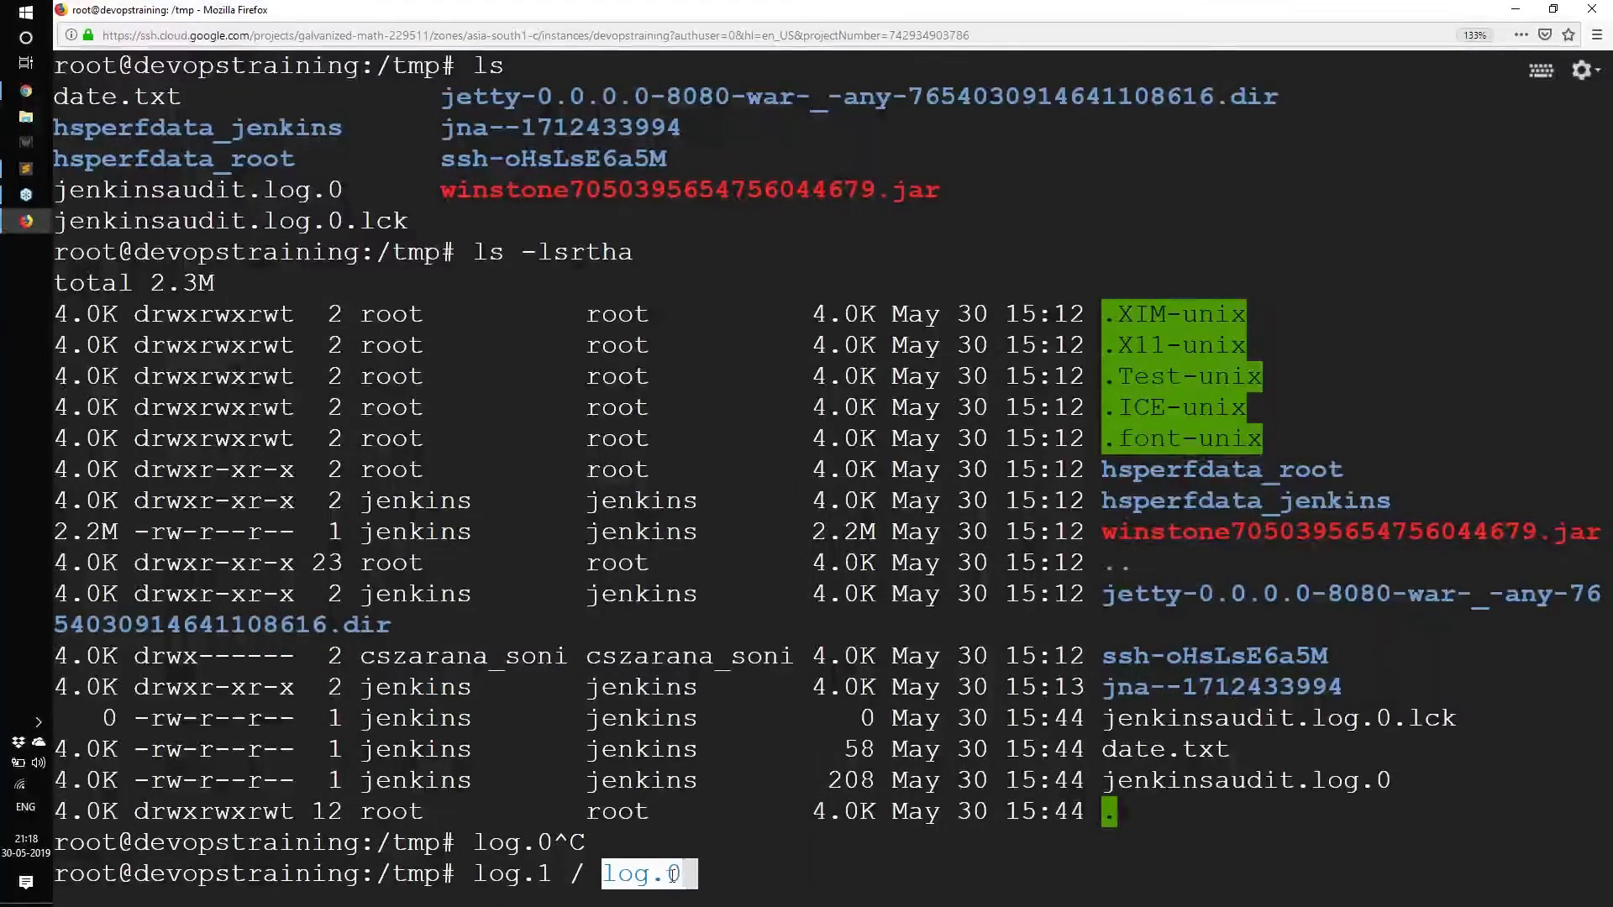
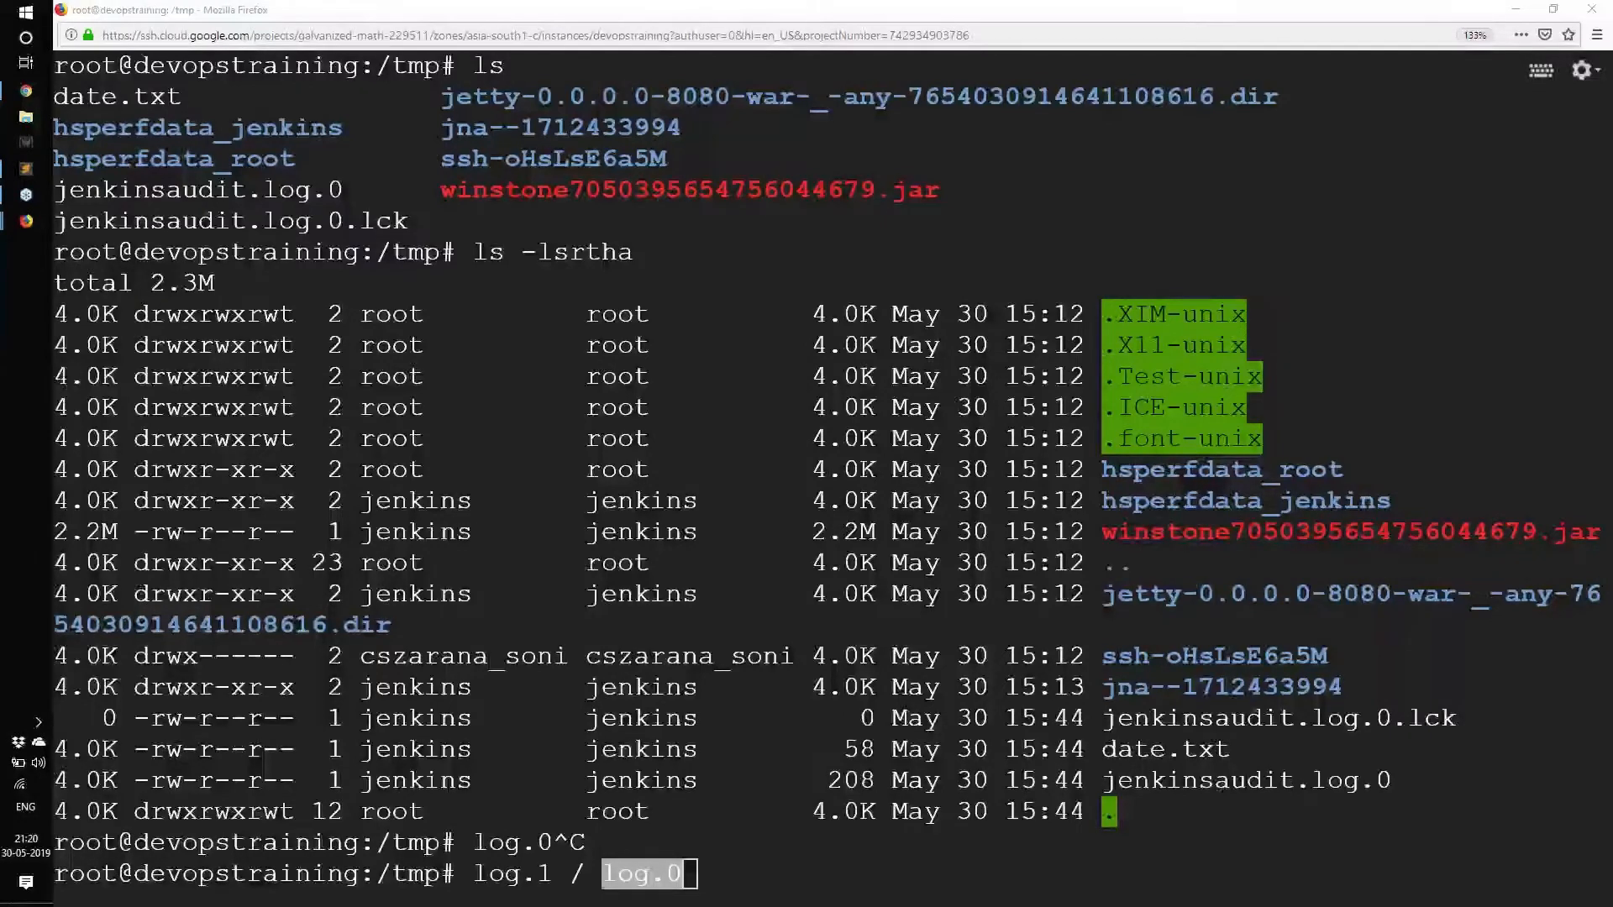
Minimize the SSH terminal window to bring the Jenkins myjob page back into view.
left_click(1516, 14)
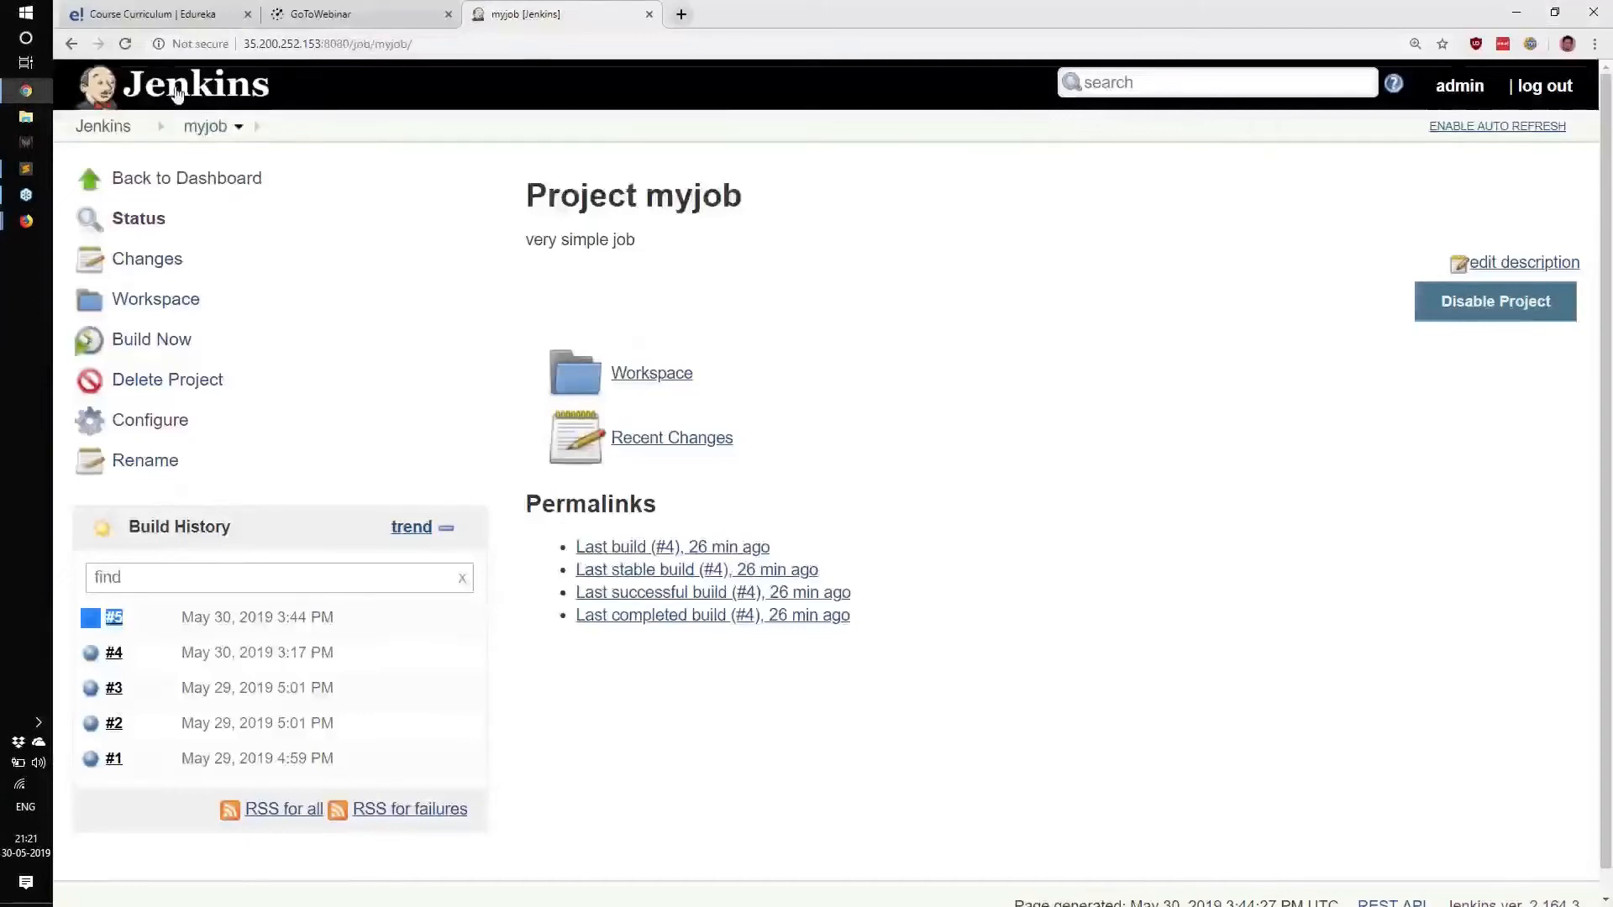
In Configure System, change the Audit Trail log file count from 5 to 10 and save.
left_click(179, 94)
left_click(168, 300)
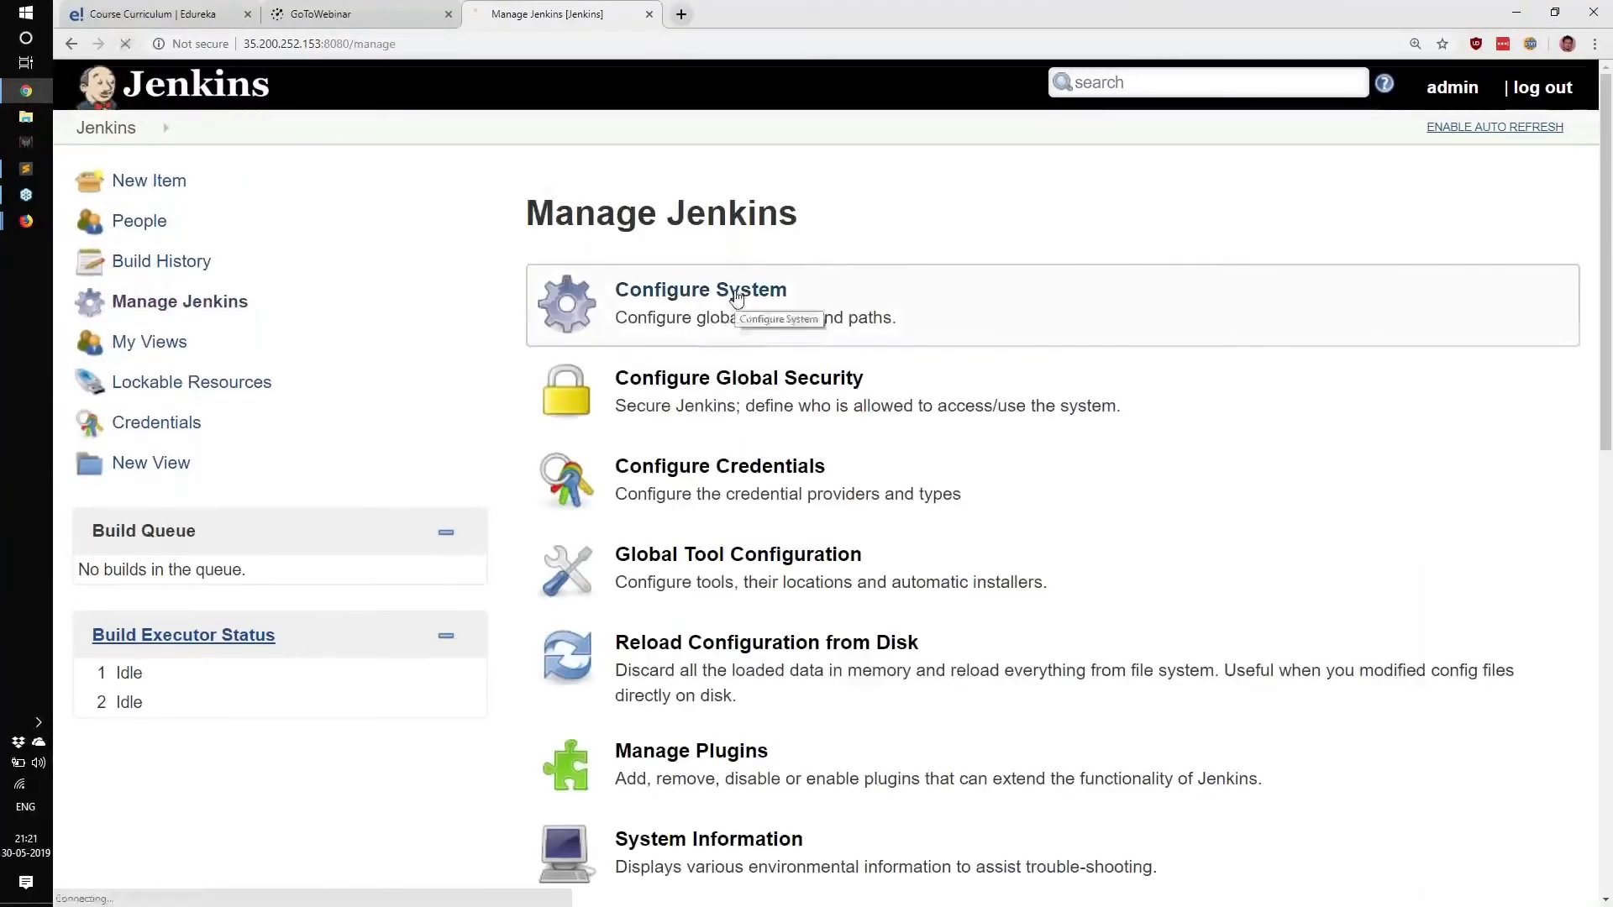
left_click(736, 298)
scroll(740, 294, "down", 5)
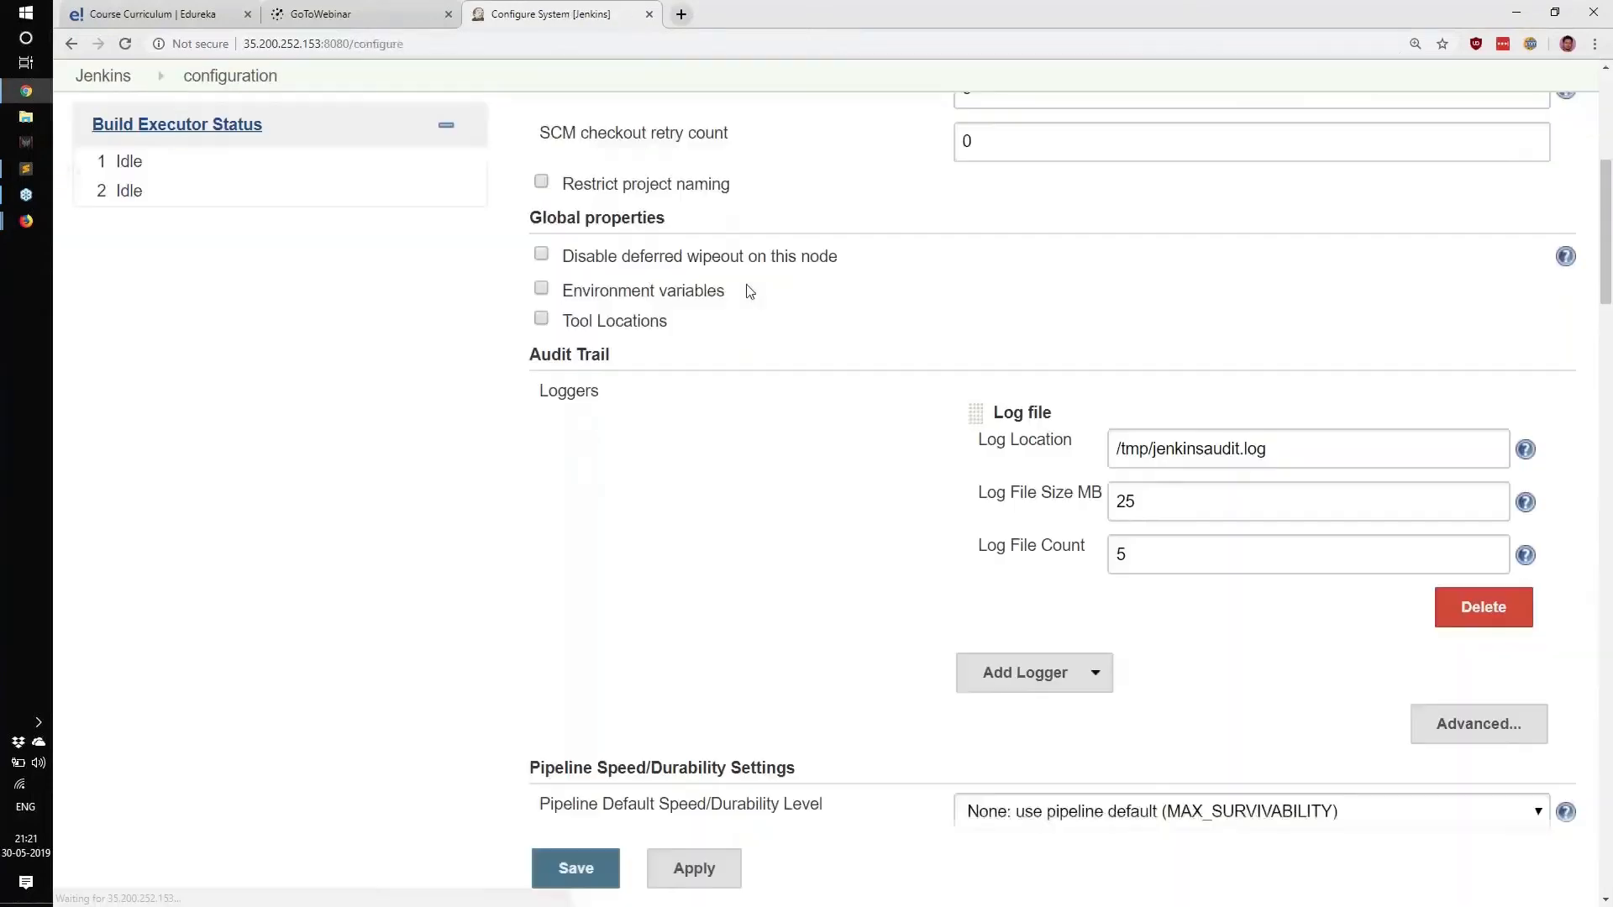
scroll(924, 353, "down", 2)
double_click(1117, 386)
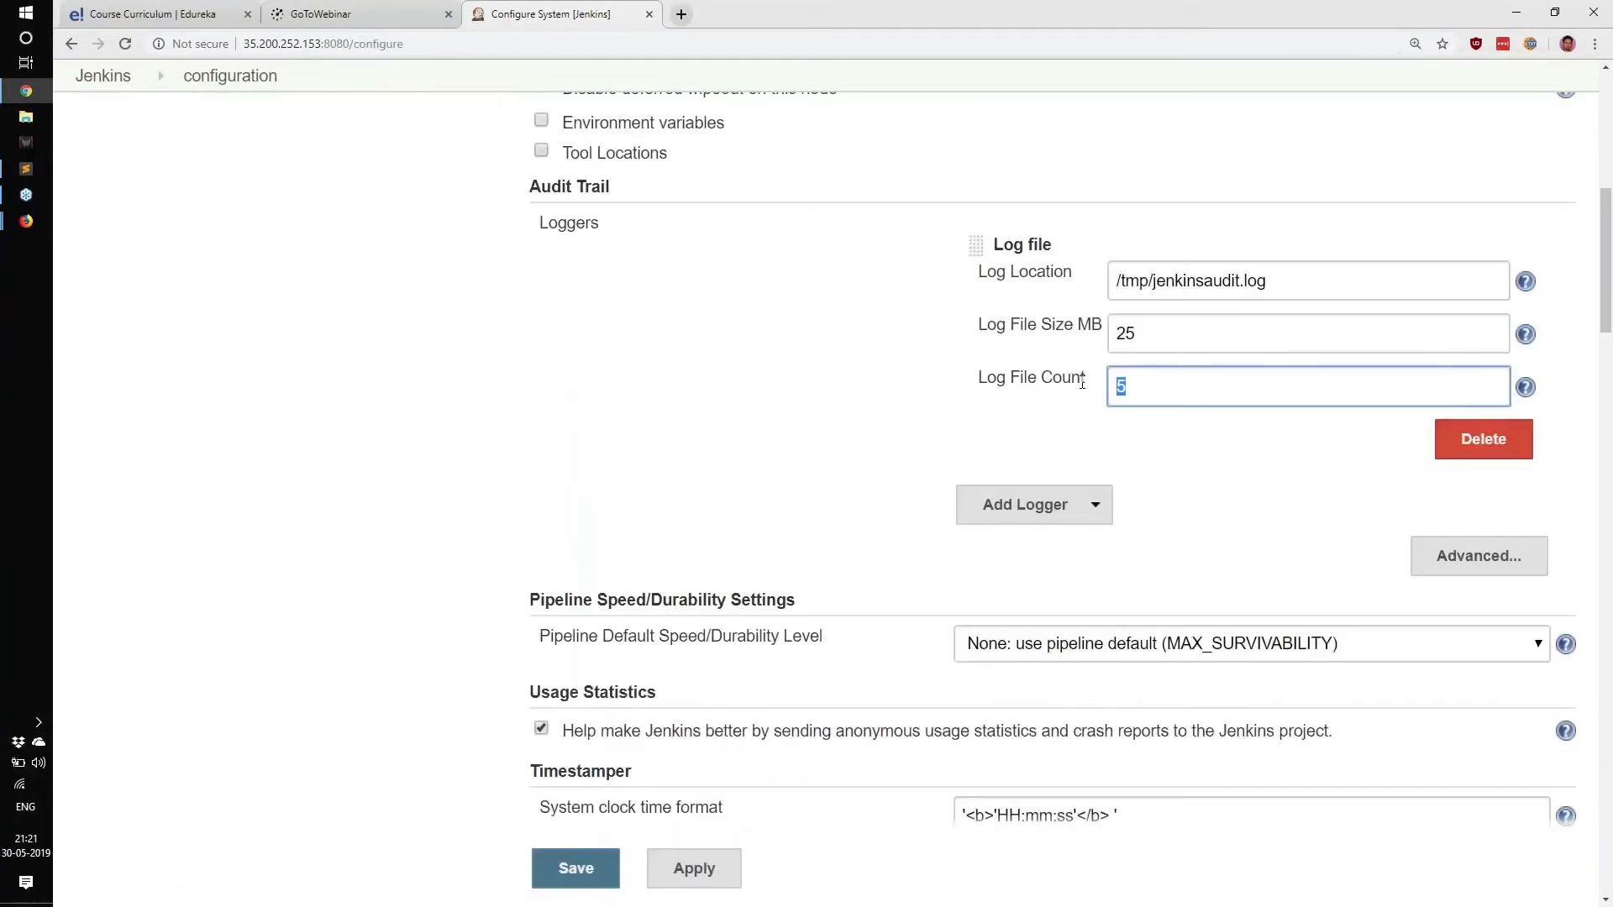
type("10")
left_click(601, 873)
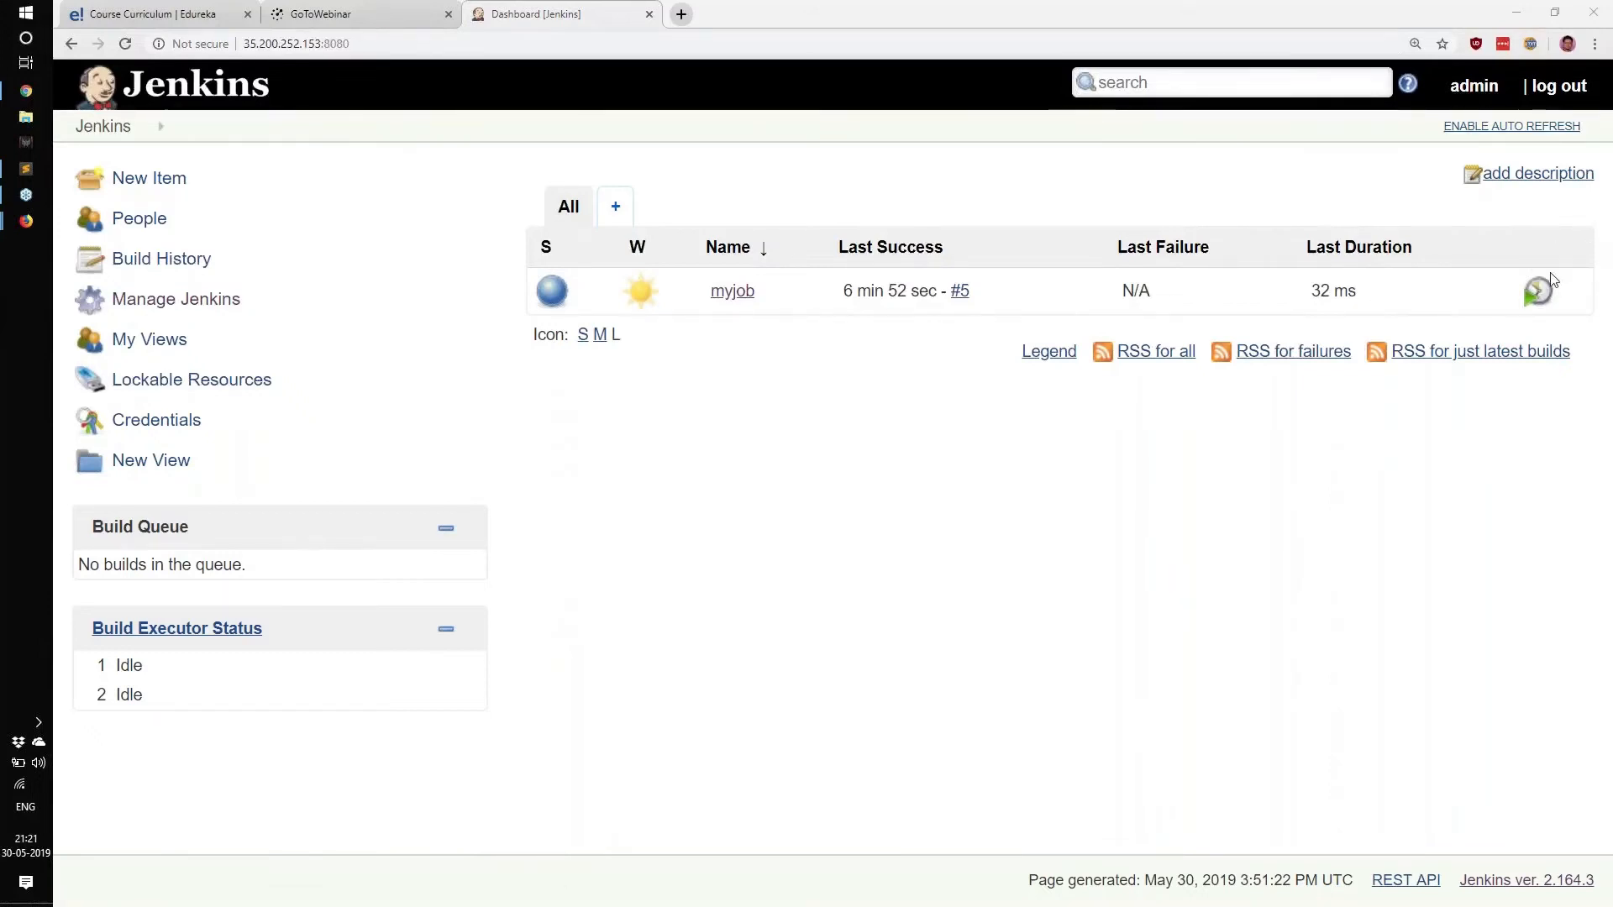
Sketch boxes labelled Ju, APD and LO over the dashboard.
mouse_move(556, 509)
left_mouse_down()
mouse_move(557, 410)
mouse_move(888, 557)
mouse_move(563, 535)
left_mouse_up()
mouse_move(645, 436)
left_mouse_down()
mouse_move(709, 435)
mouse_move(667, 510)
left_mouse_up()
left_click_drag(723, 472, 821, 526)
mouse_move(1013, 390)
left_mouse_down()
mouse_move(1018, 538)
mouse_move(983, 532)
mouse_move(1177, 443)
left_mouse_up()
mouse_move(1159, 500)
left_mouse_down()
mouse_move(1227, 446)
mouse_move(1209, 498)
left_mouse_up()
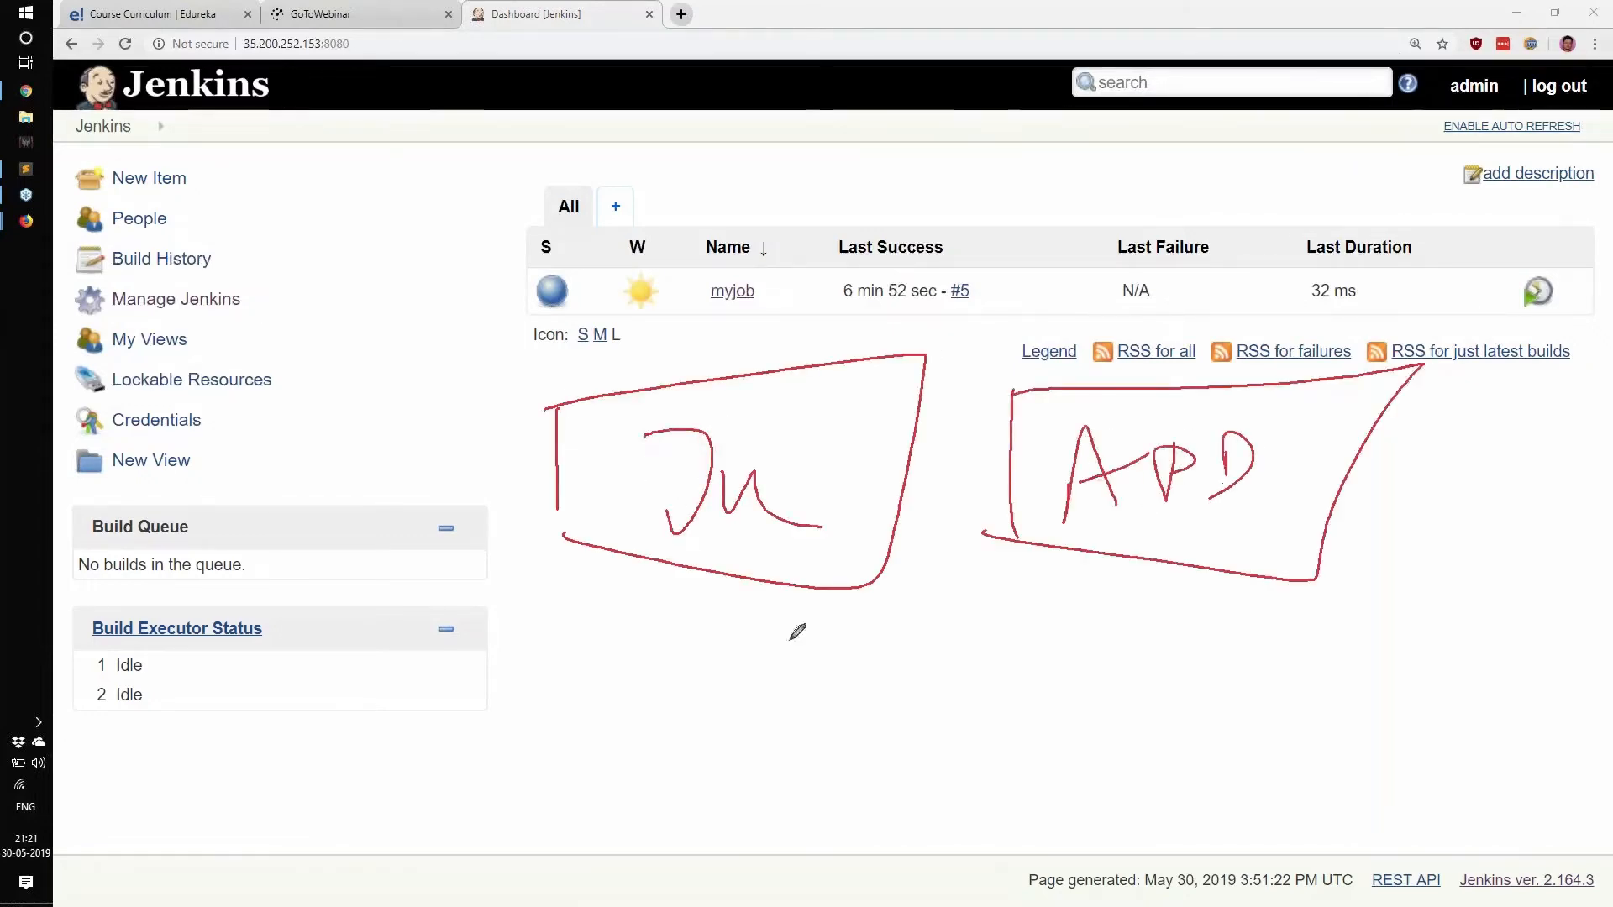
left_click_drag(716, 670, 689, 766)
mouse_move(687, 649)
left_mouse_down()
mouse_move(853, 695)
mouse_move(694, 745)
left_mouse_up()
mouse_move(737, 674)
left_mouse_down()
mouse_move(766, 710)
mouse_move(806, 710)
left_mouse_up()
left_click_drag(793, 783, 892, 741)
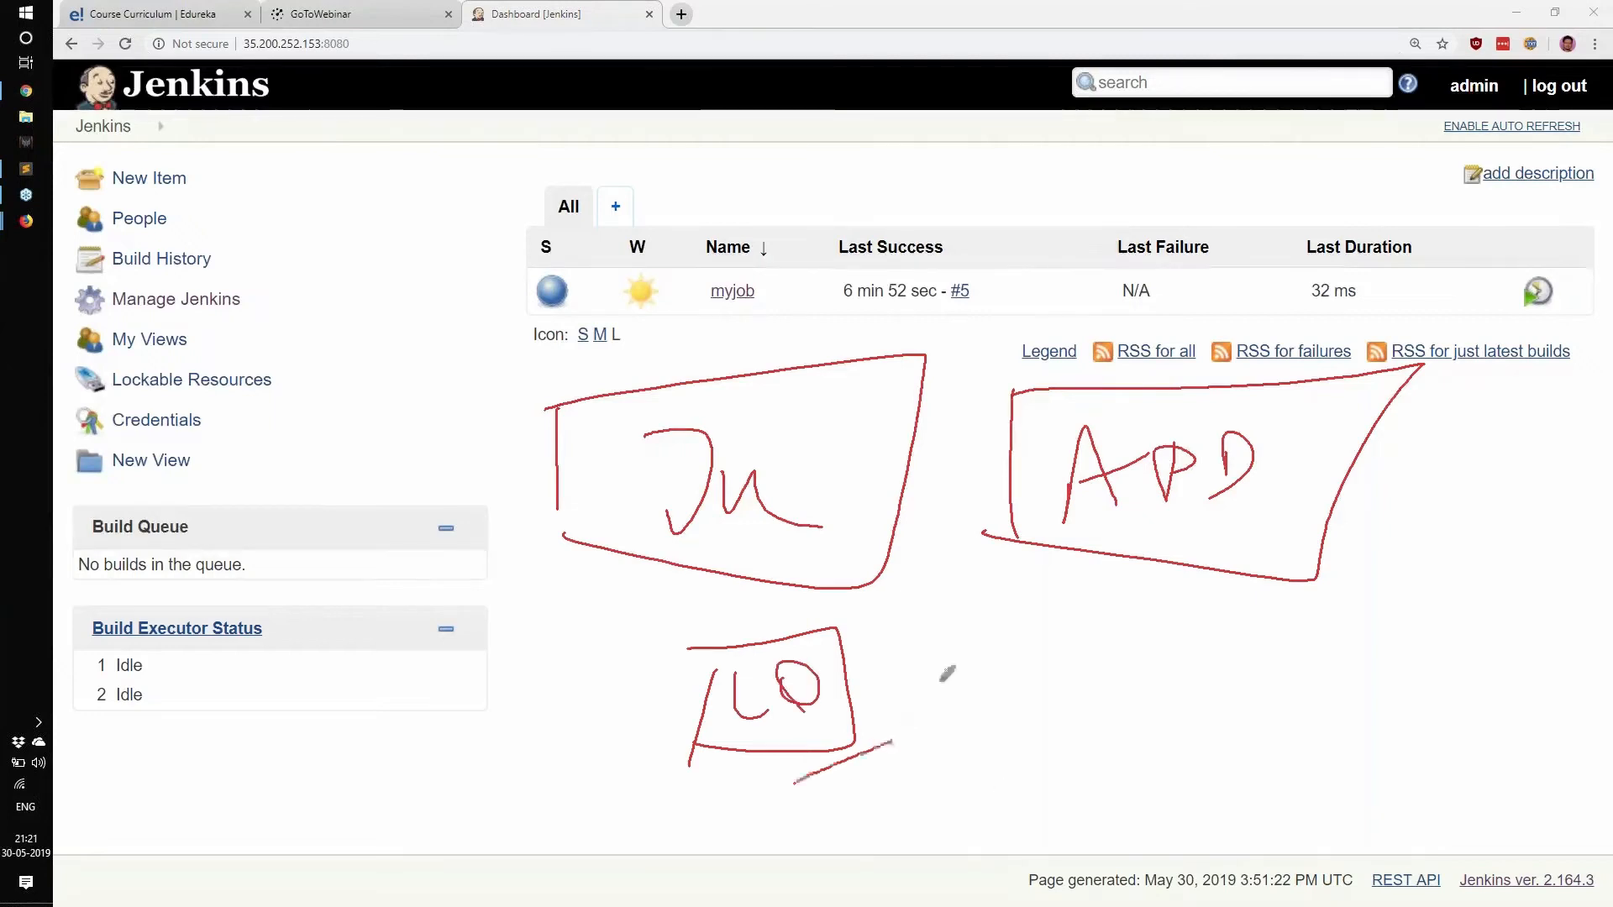
Draw an arrow from LO to an underlined ELK, then erase all the annotations.
left_click_drag(924, 674, 873, 808)
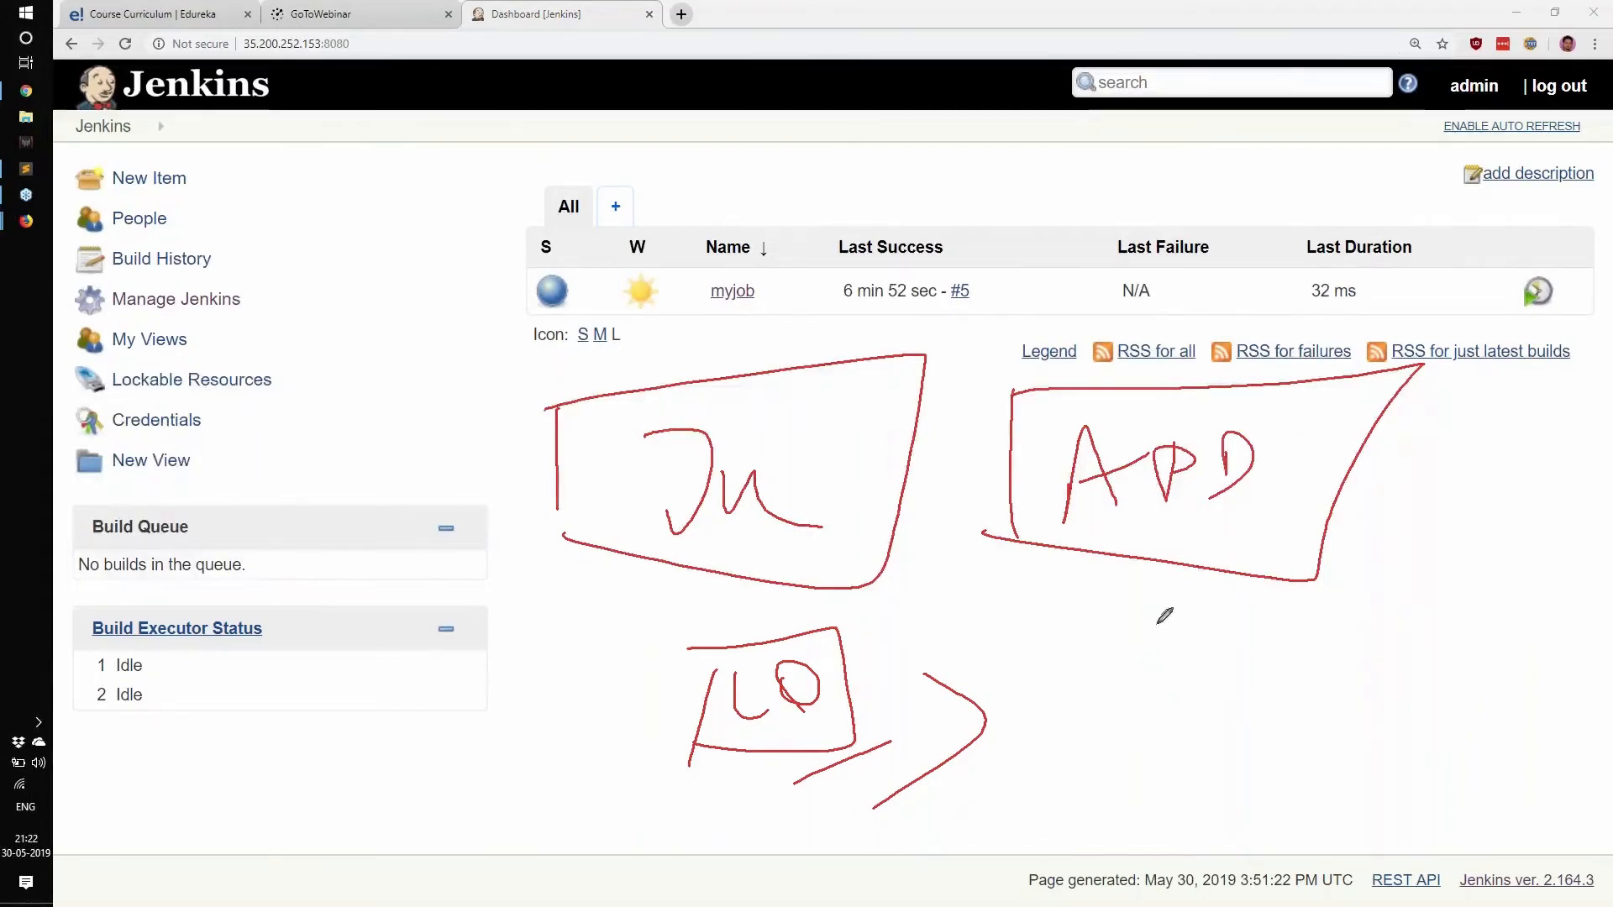
mouse_move(1158, 623)
left_mouse_down()
mouse_move(1092, 651)
mouse_move(1150, 736)
mouse_move(1254, 702)
left_mouse_up()
left_click_drag(1270, 641, 1282, 696)
mouse_move(1297, 623)
left_mouse_down()
mouse_move(1265, 665)
mouse_move(1350, 675)
left_mouse_up()
left_click_drag(1050, 790, 1233, 760)
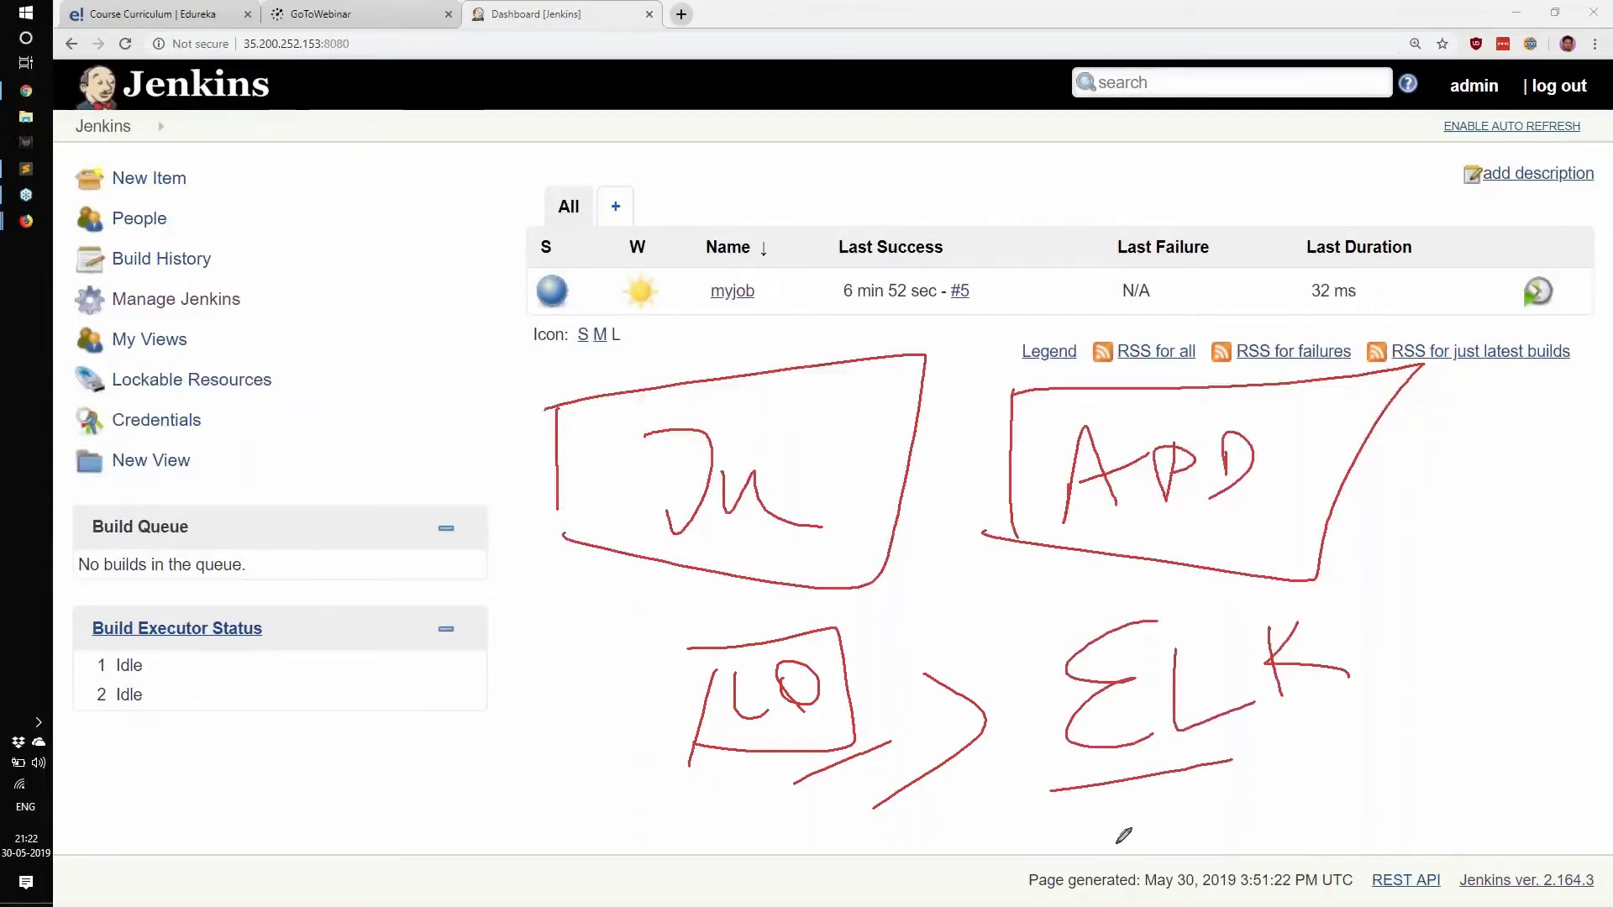
left_click_drag(1310, 706, 1401, 686)
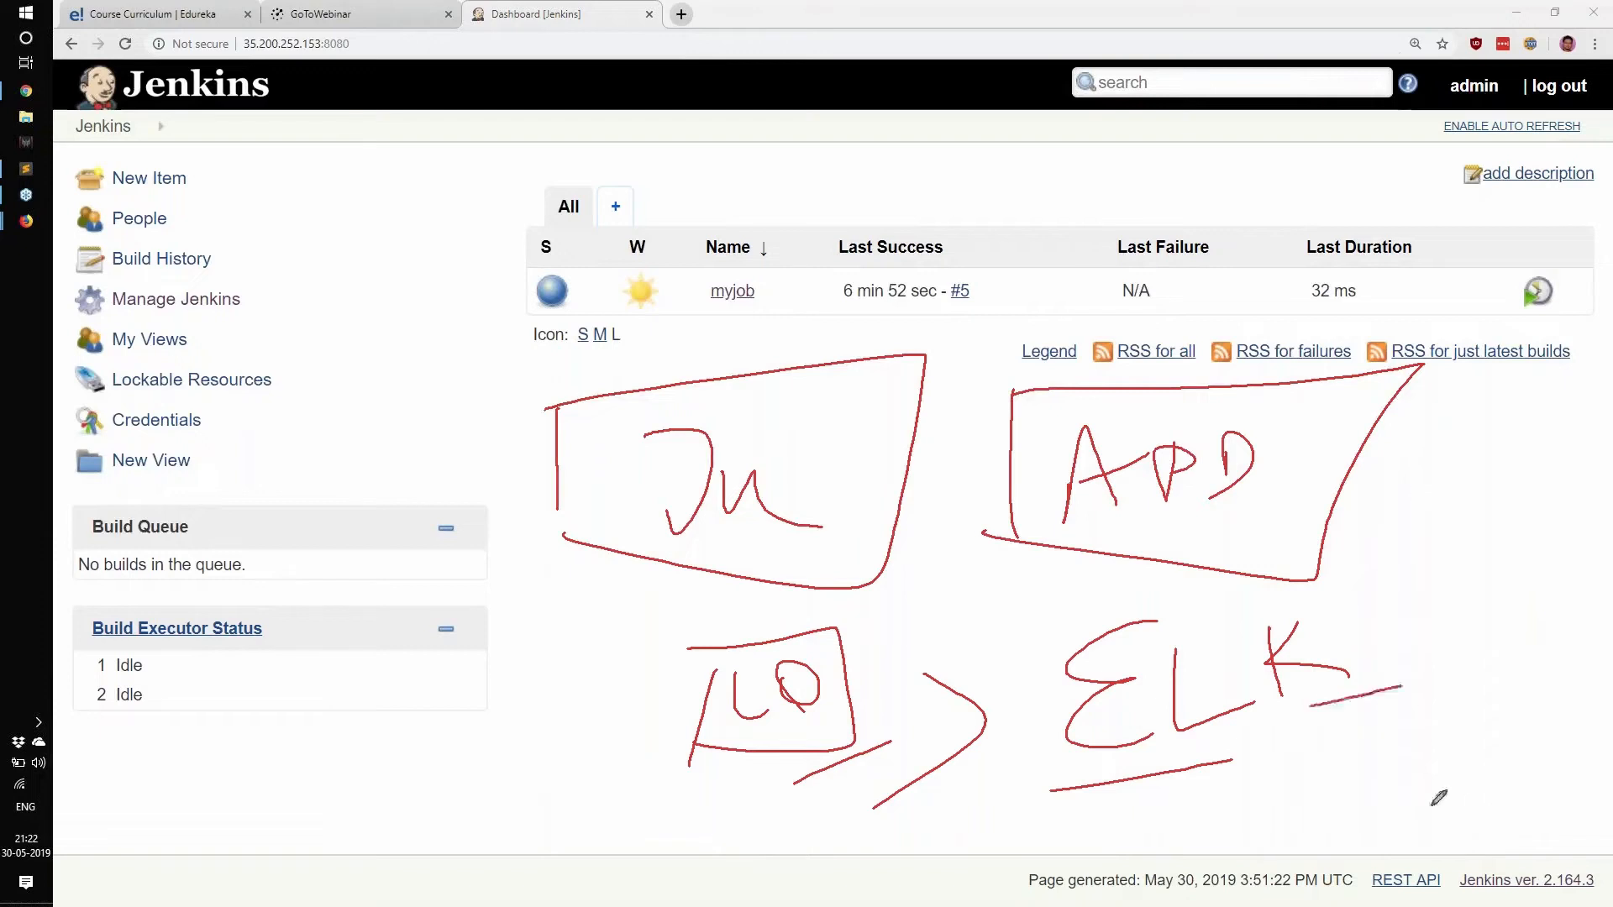
left_click_drag(1189, 742, 1278, 731)
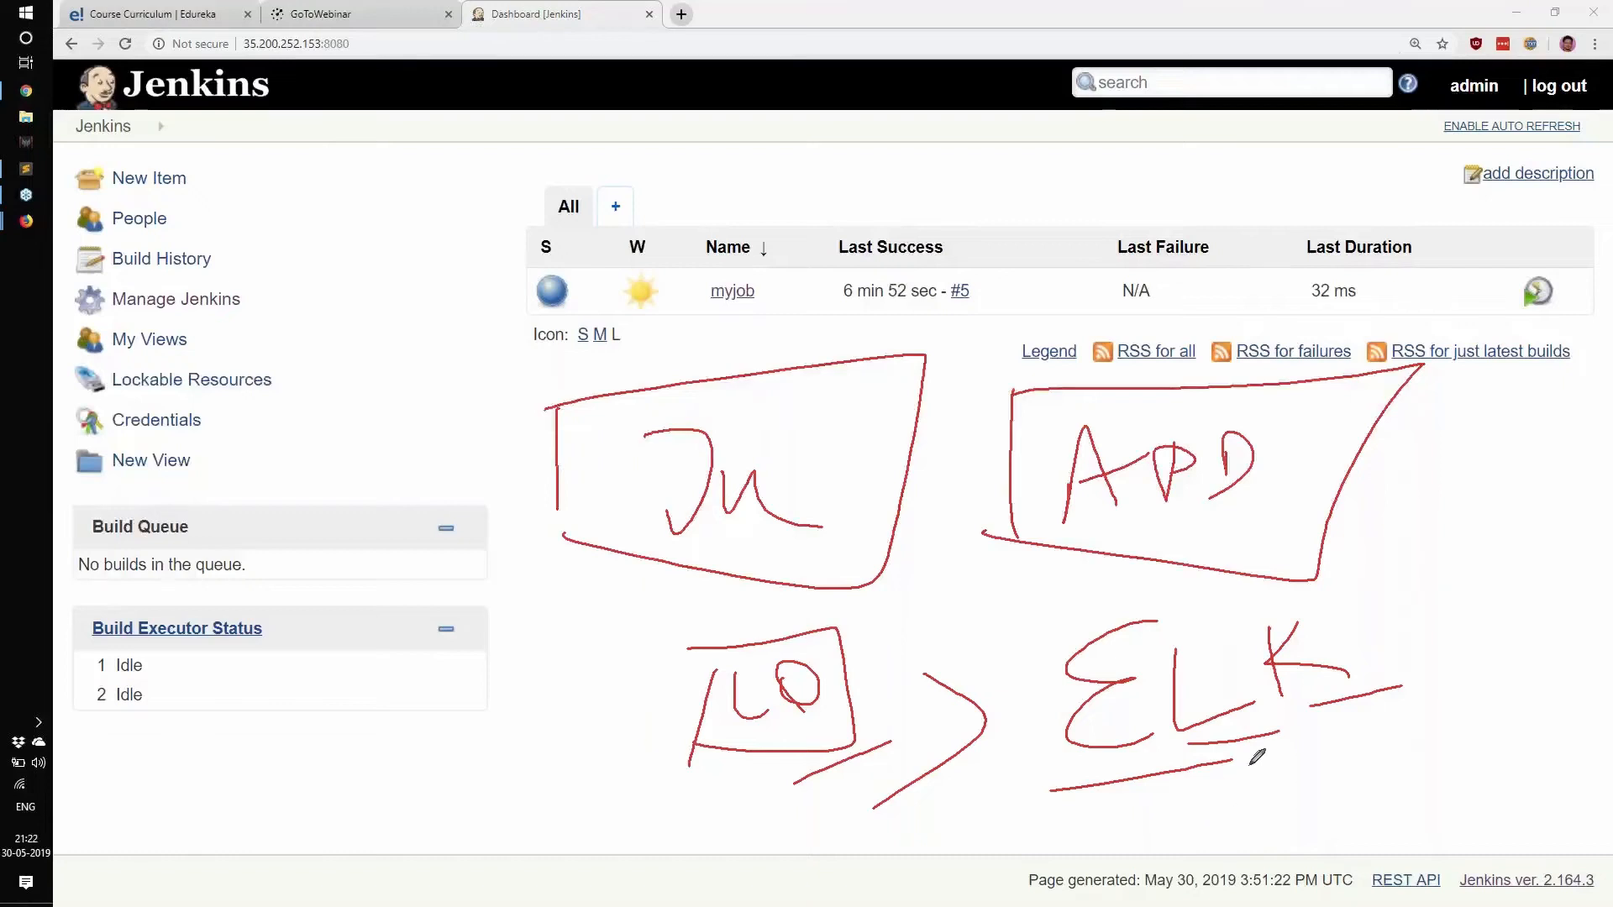
mouse_move(1101, 821)
left_mouse_down()
mouse_move(1445, 721)
mouse_move(1290, 756)
mouse_move(1394, 754)
mouse_move(1304, 771)
left_mouse_up()
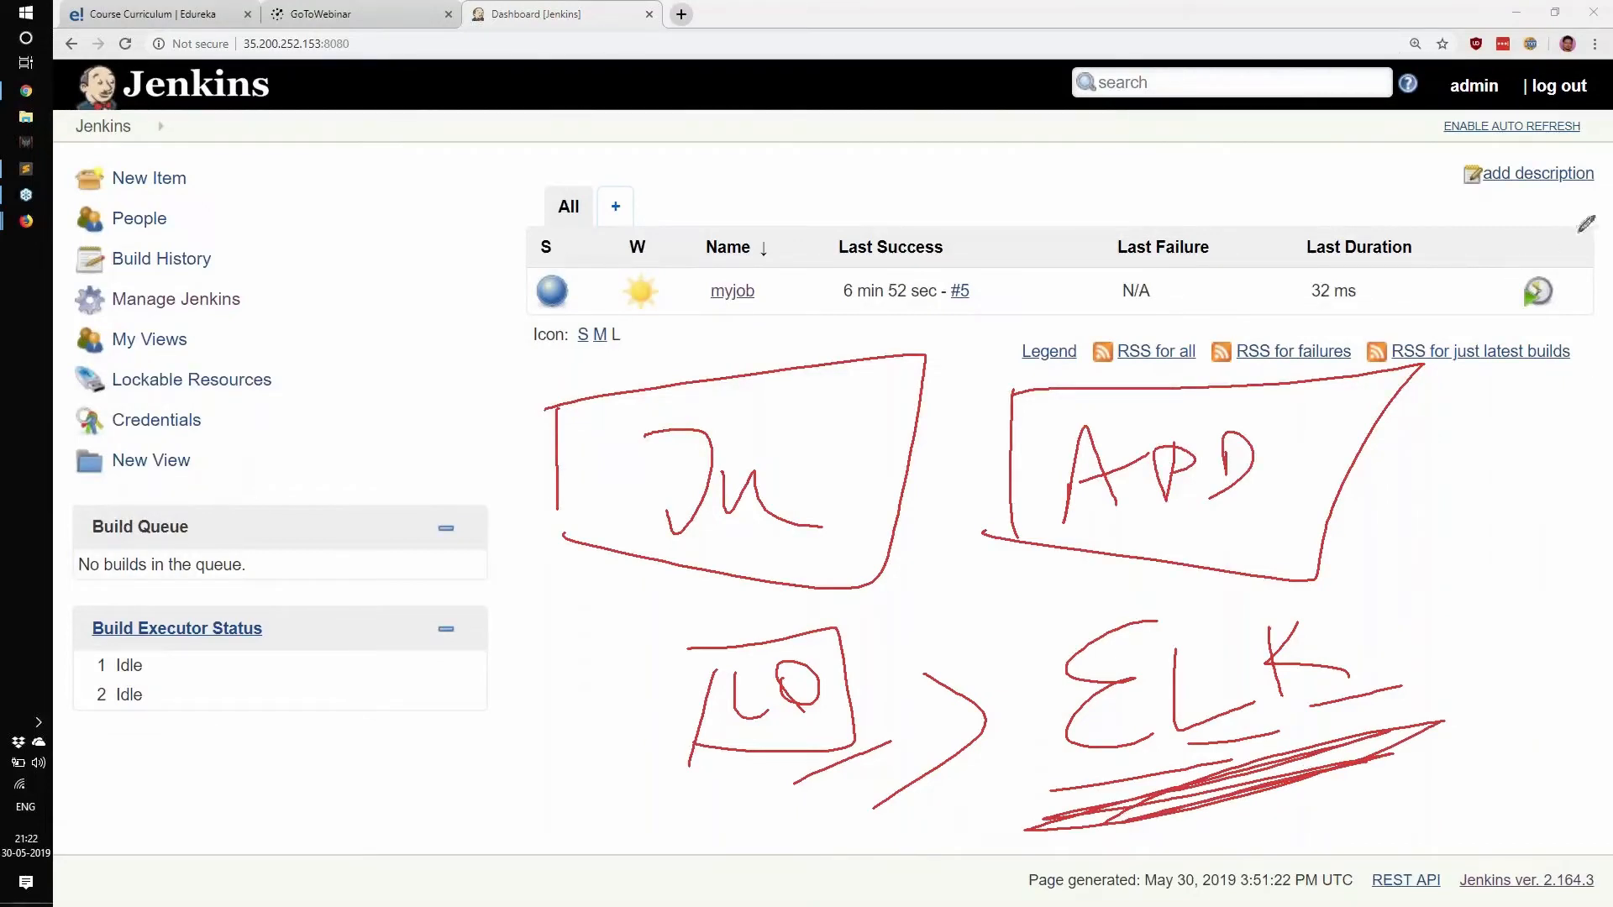
left_click(1494, 385)
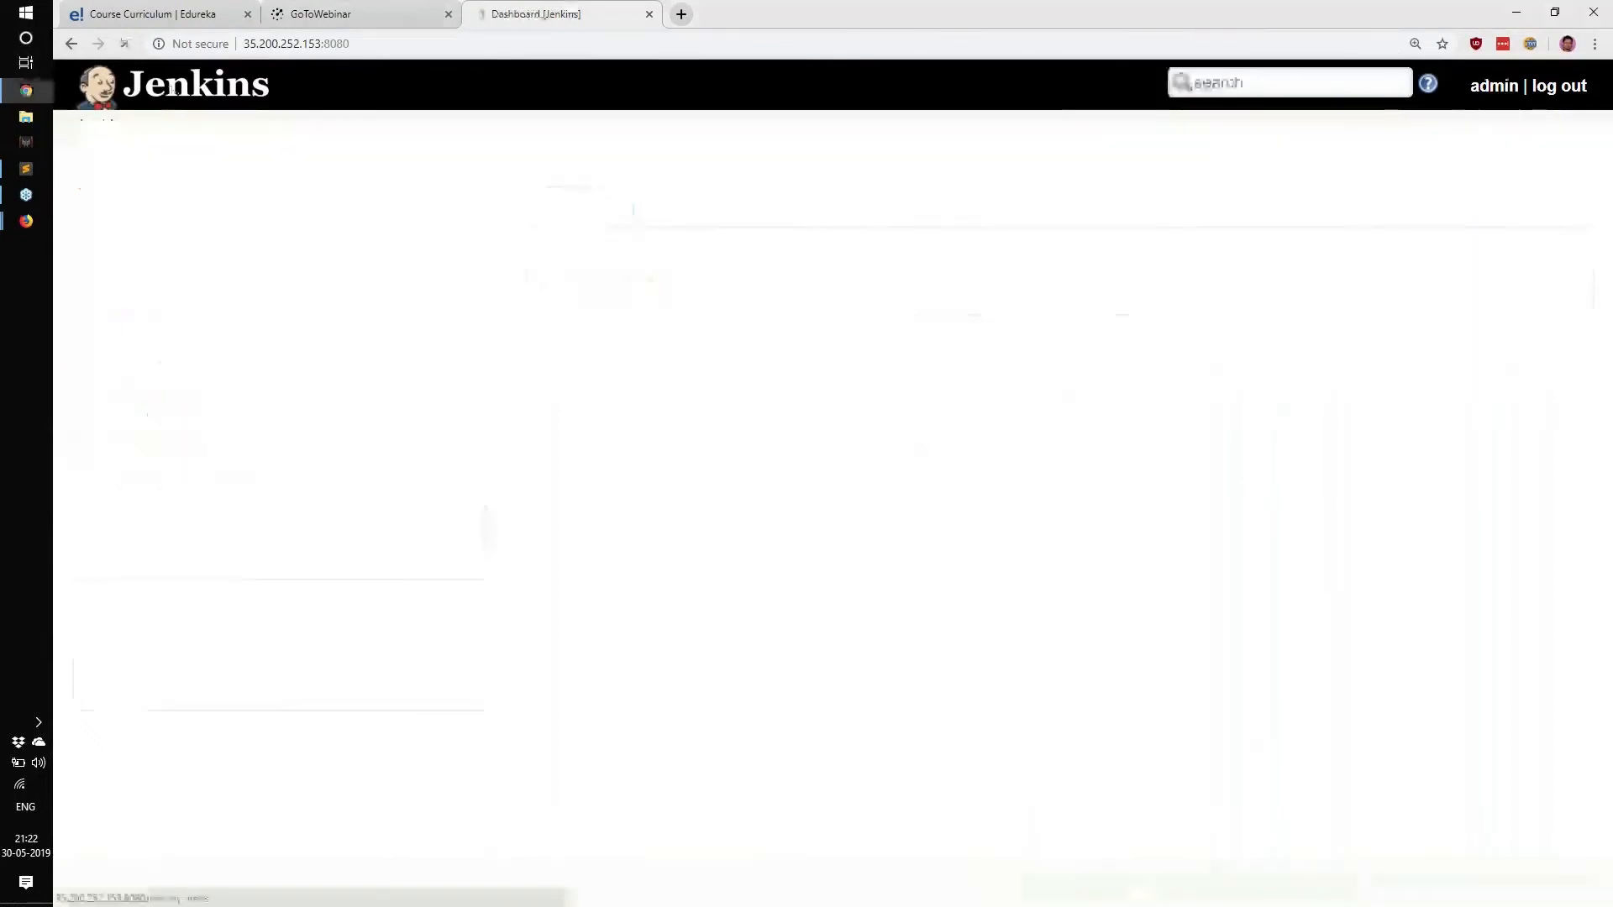
Open the Plugin Manager's Available plugins list from Manage Jenkins.
left_click(172, 303)
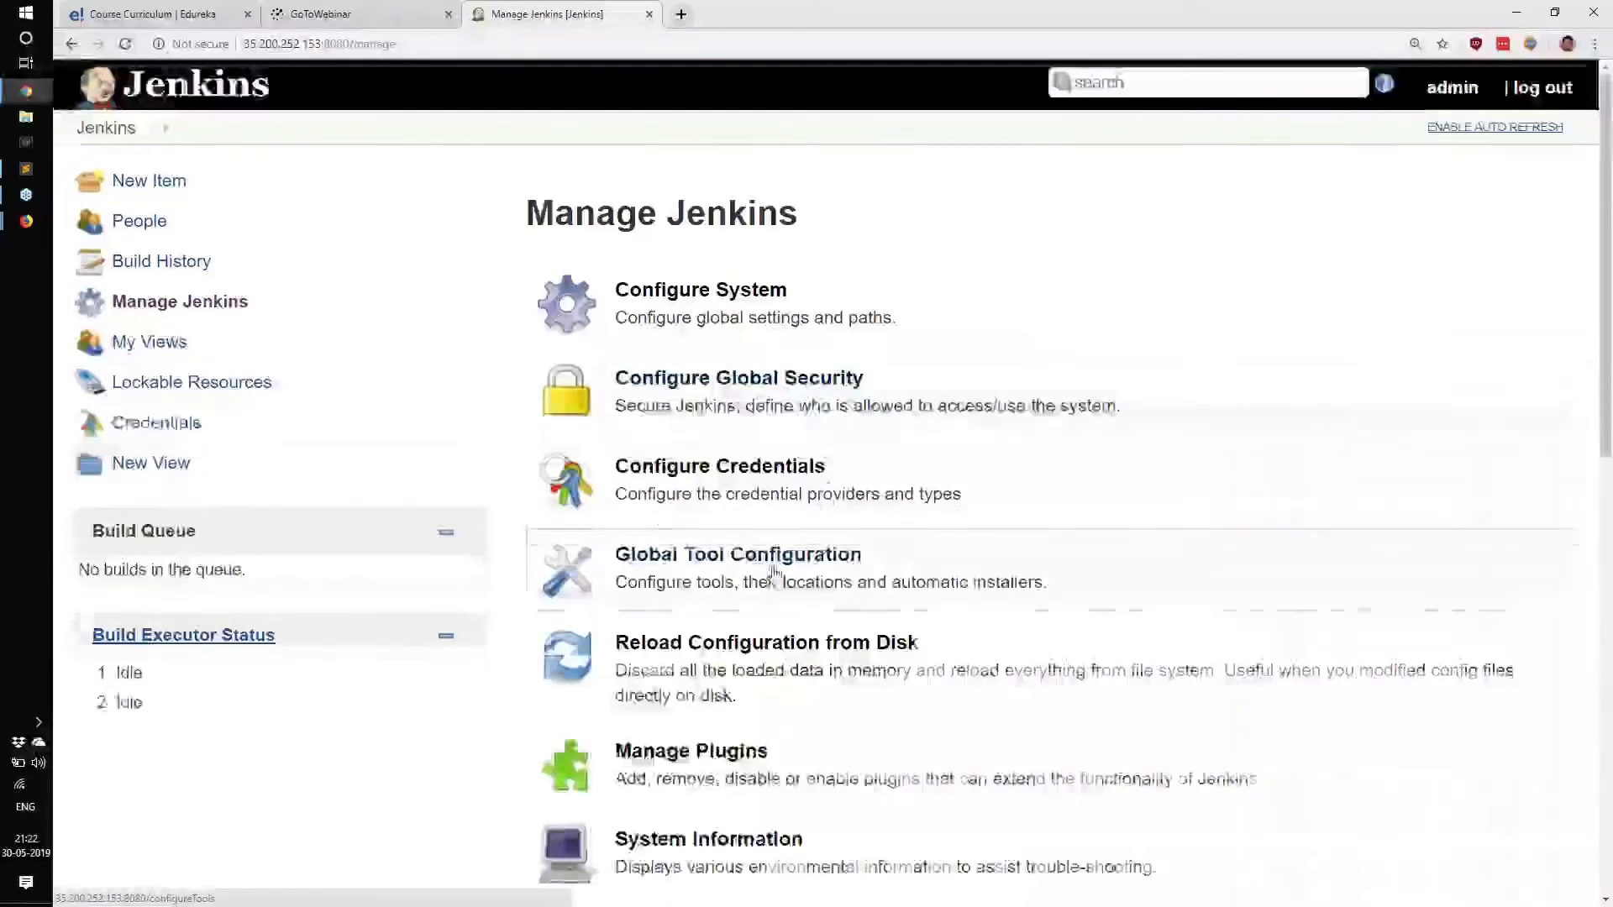
scroll(832, 504, "down", 3)
left_click(691, 499)
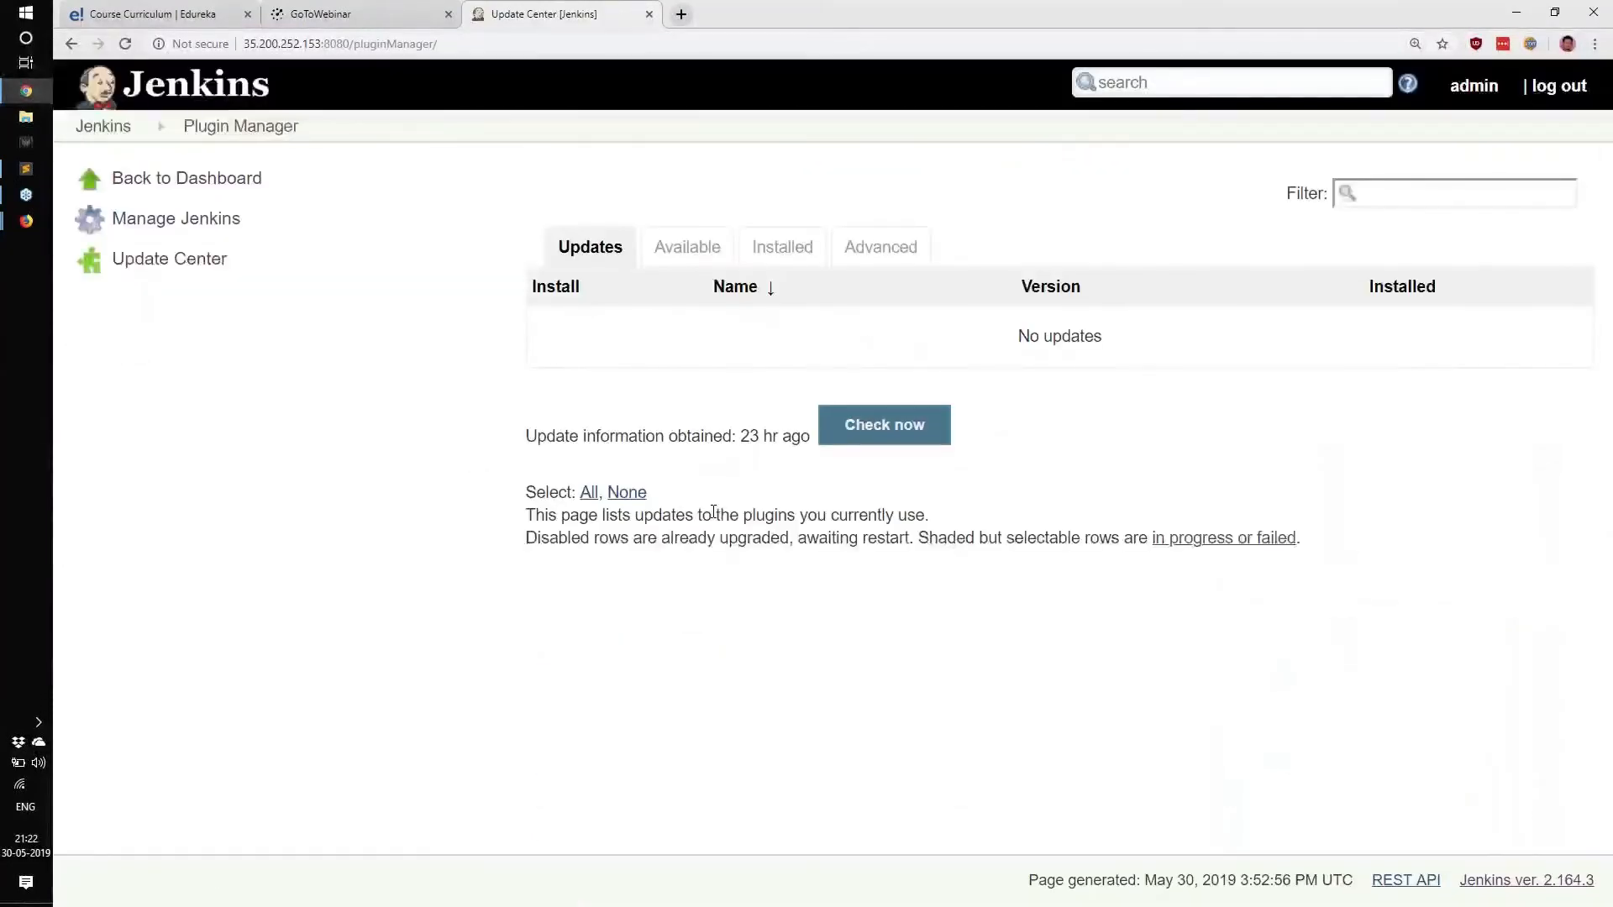
left_click(687, 247)
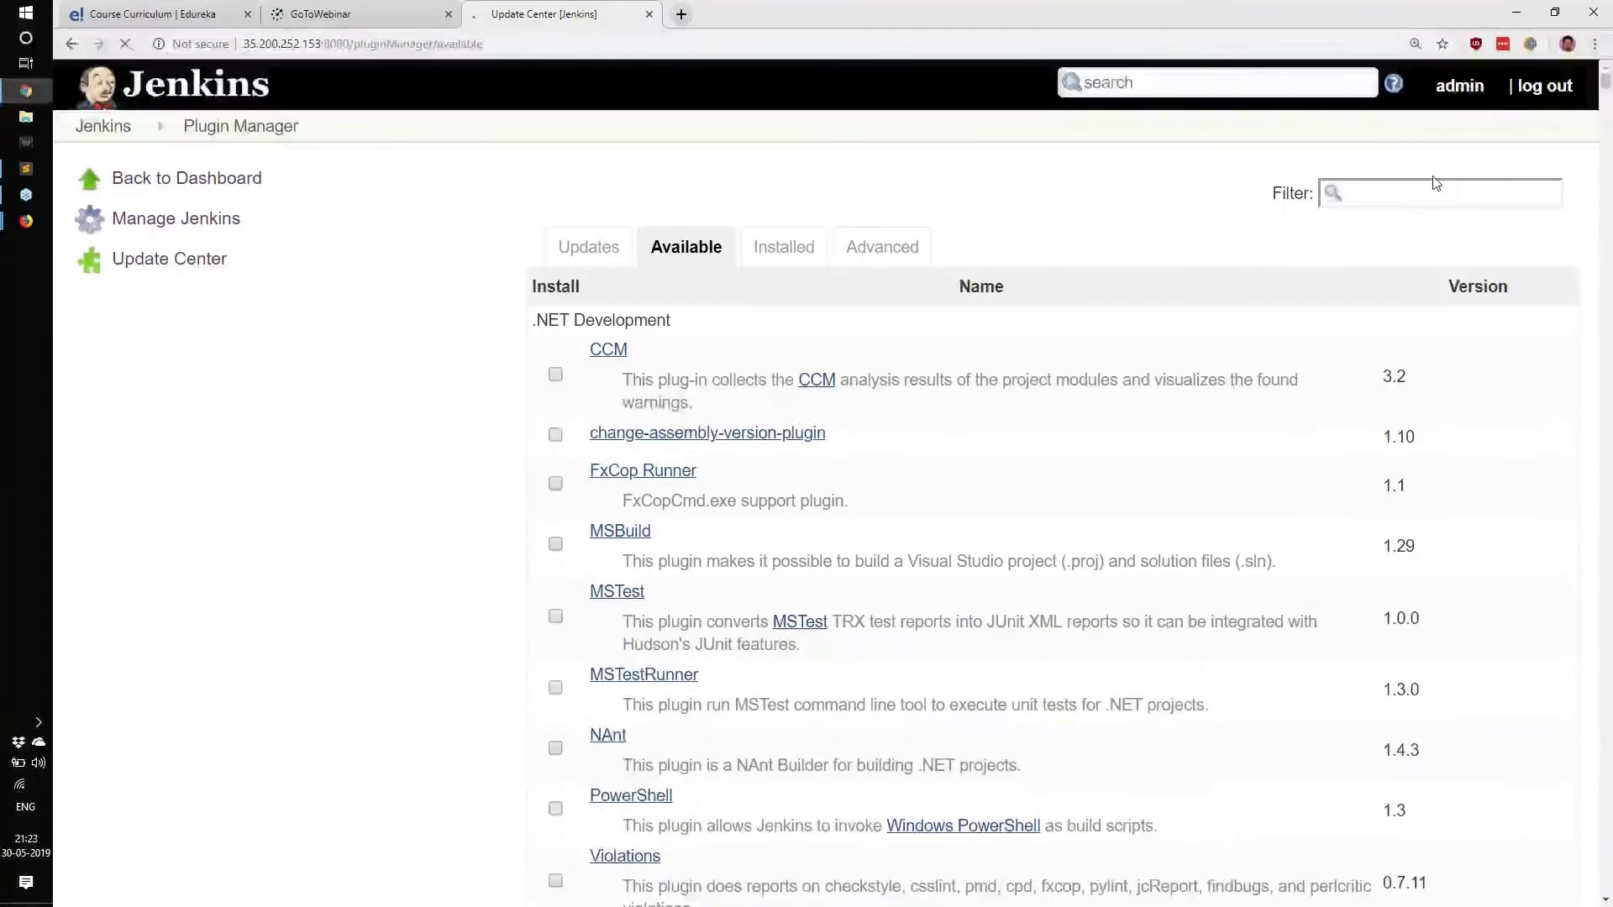
Filter the available plugins by 'log', browse the matches, and return to the dashboard.
left_click(1430, 198)
type("log")
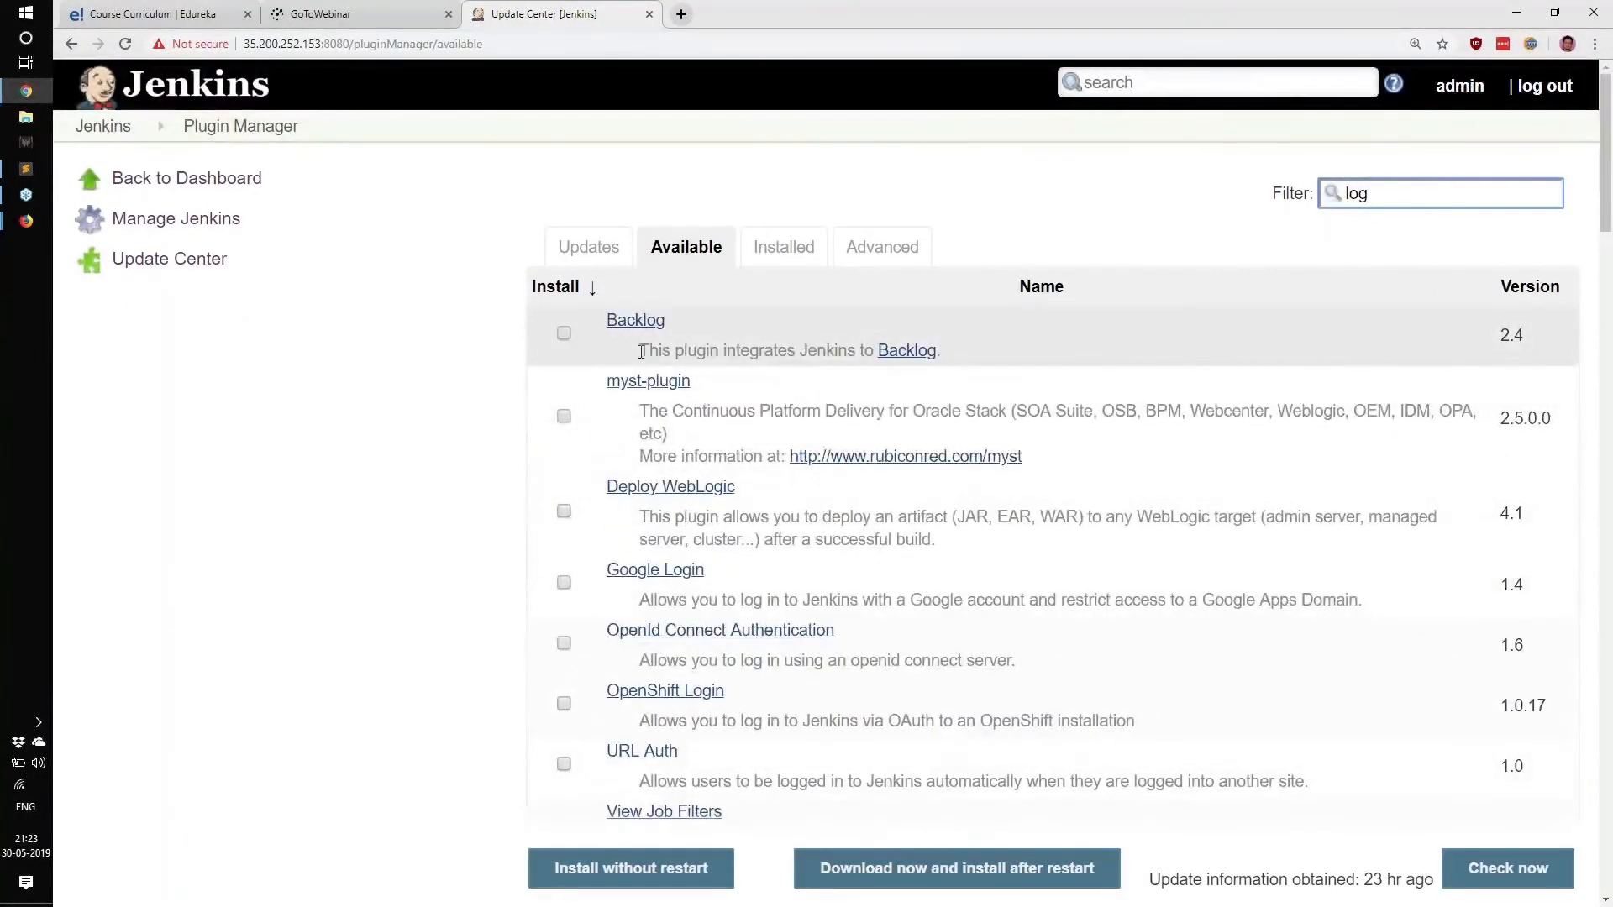
left_click_drag(641, 350, 877, 352)
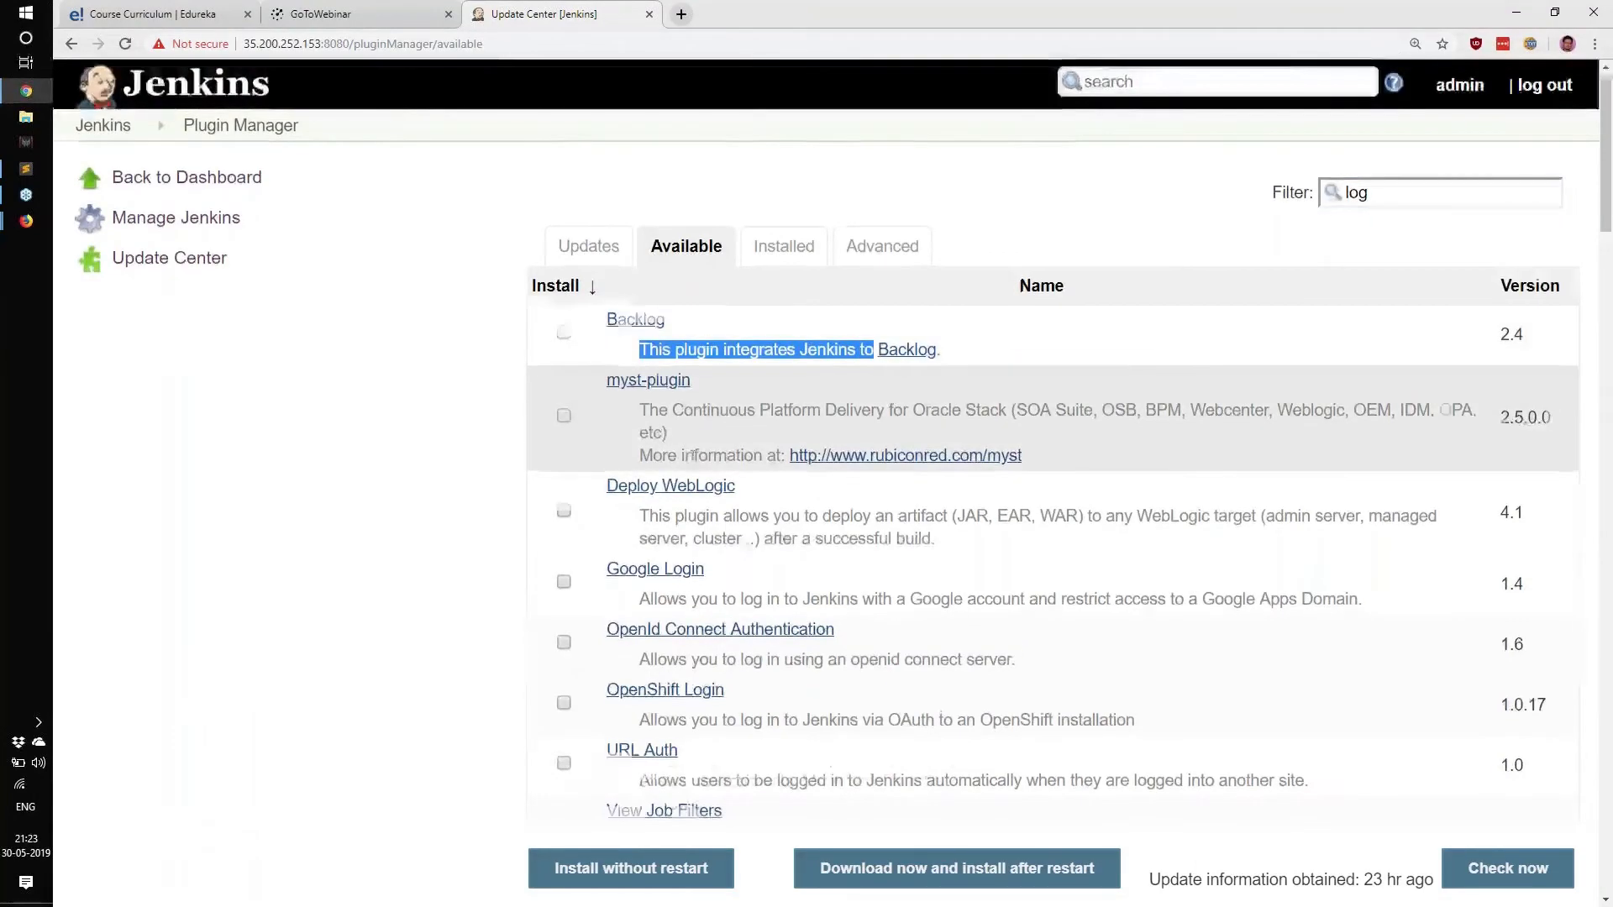
scroll(702, 420, "down", 5)
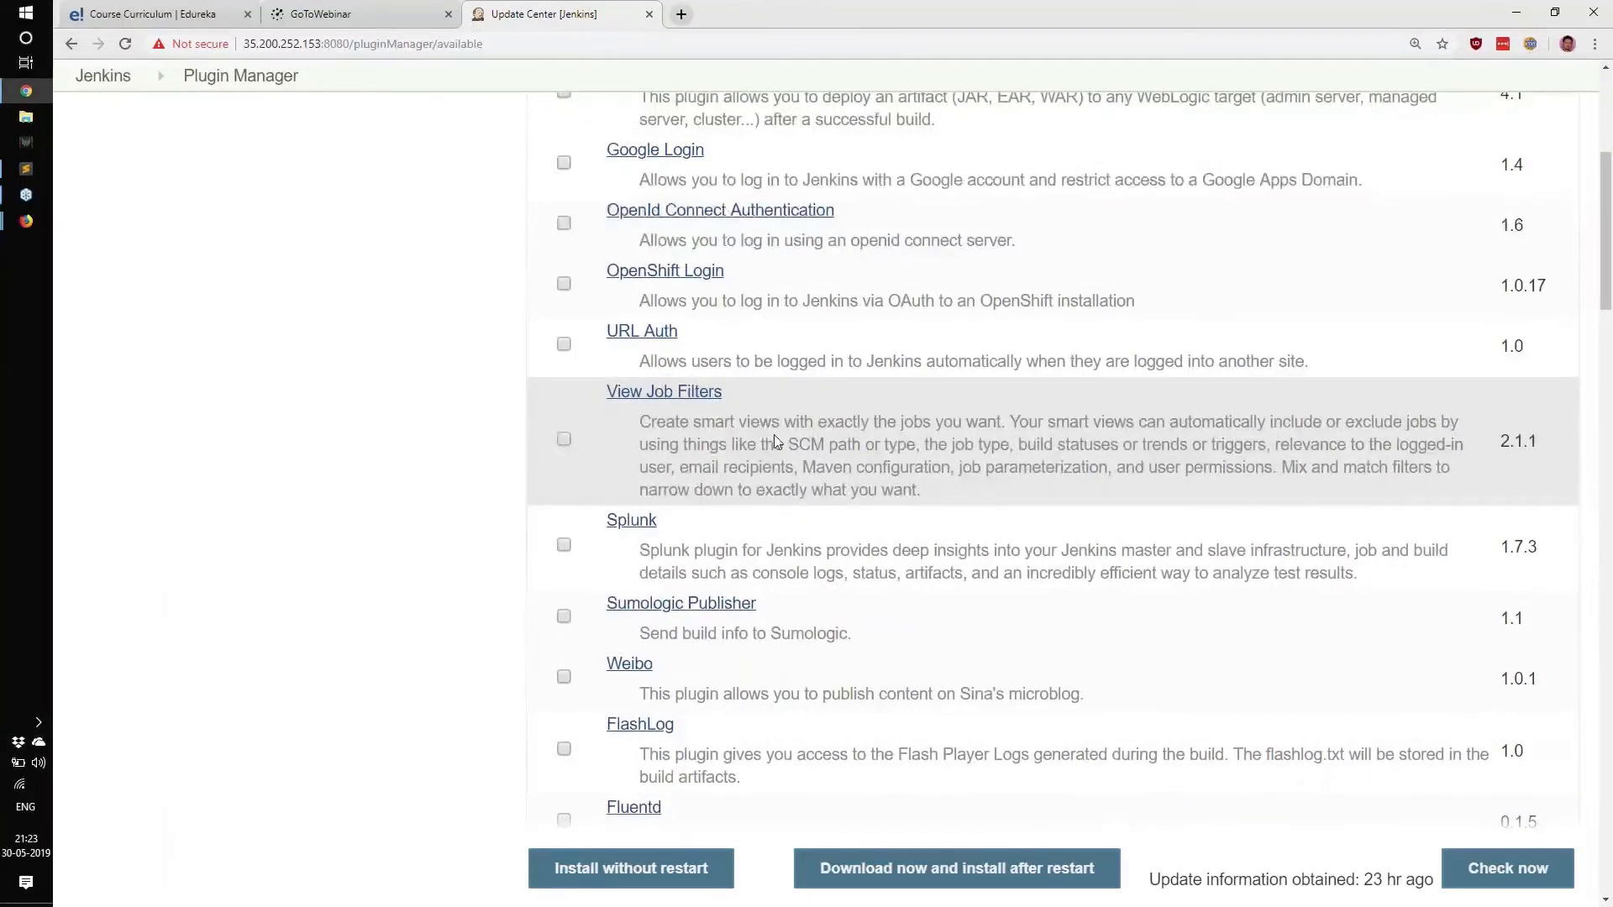
scroll(775, 436, "down", 7)
scroll(775, 435, "up", 6)
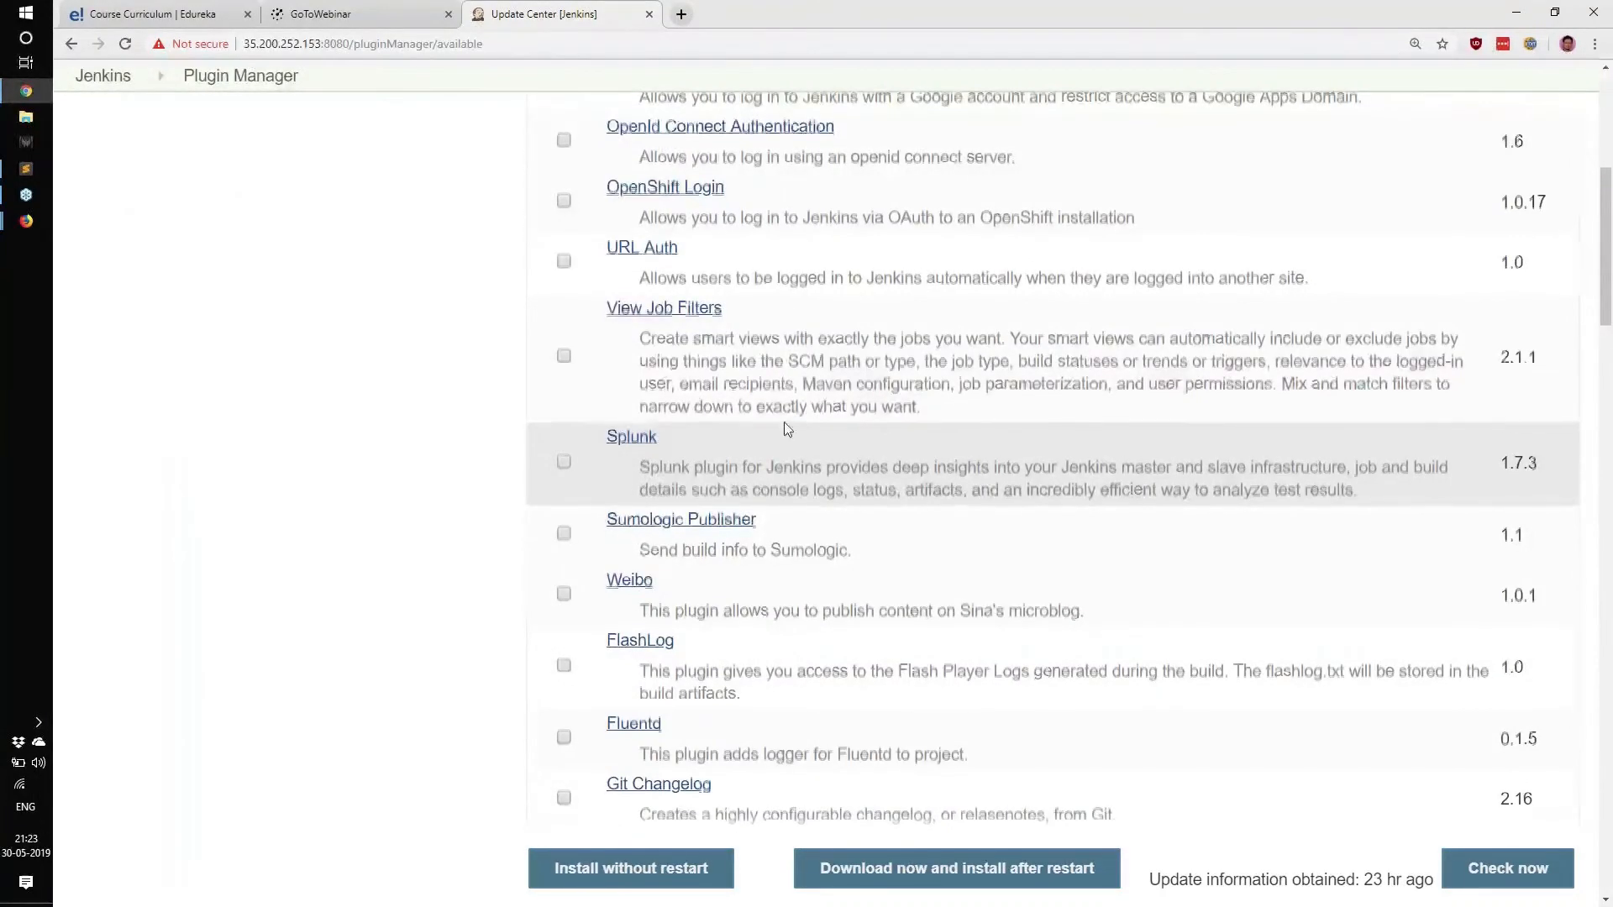
scroll(784, 422, "up", 7)
left_click(405, 483)
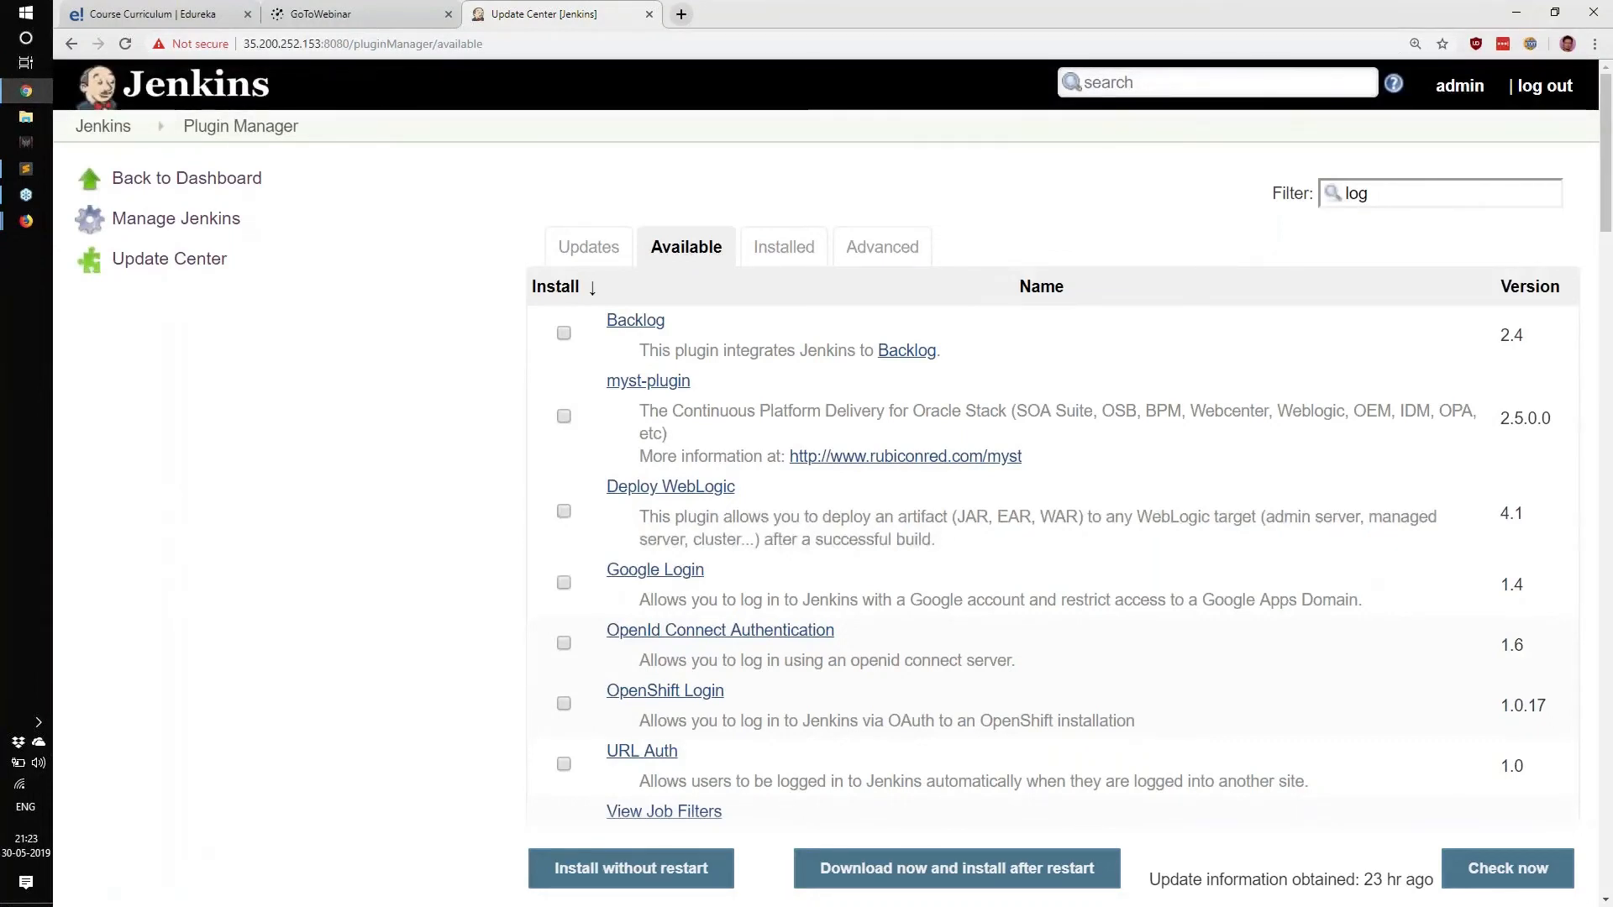
left_click(208, 95)
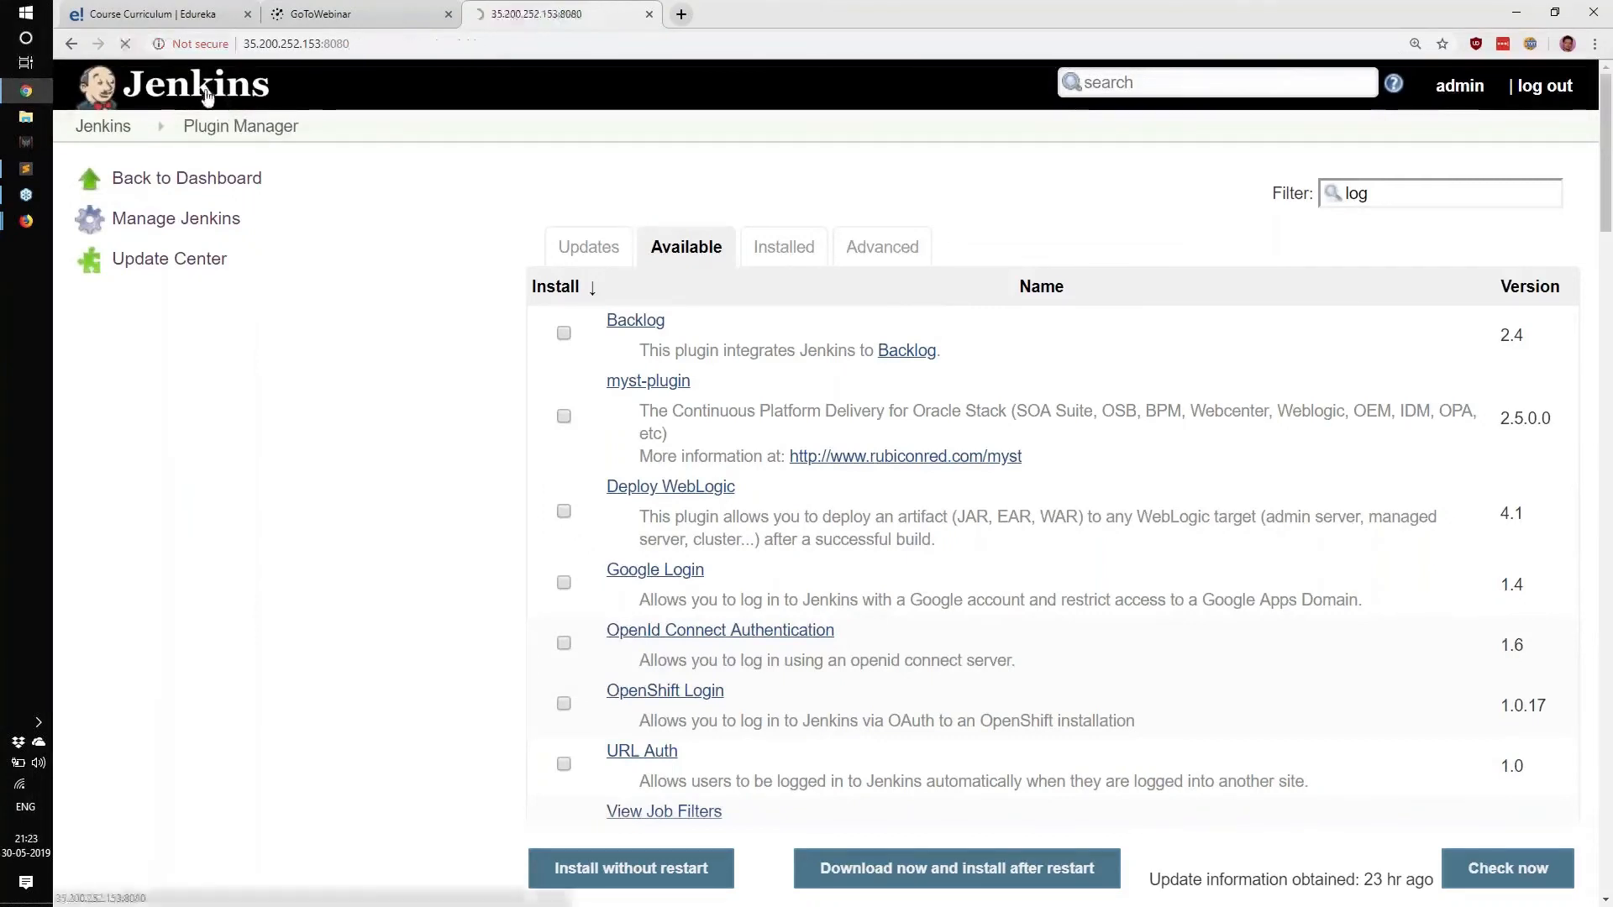
In Configure System's Audit Trail, enter 100 for Log File Size MB and 15 for Log File Count, then save.
left_click(189, 301)
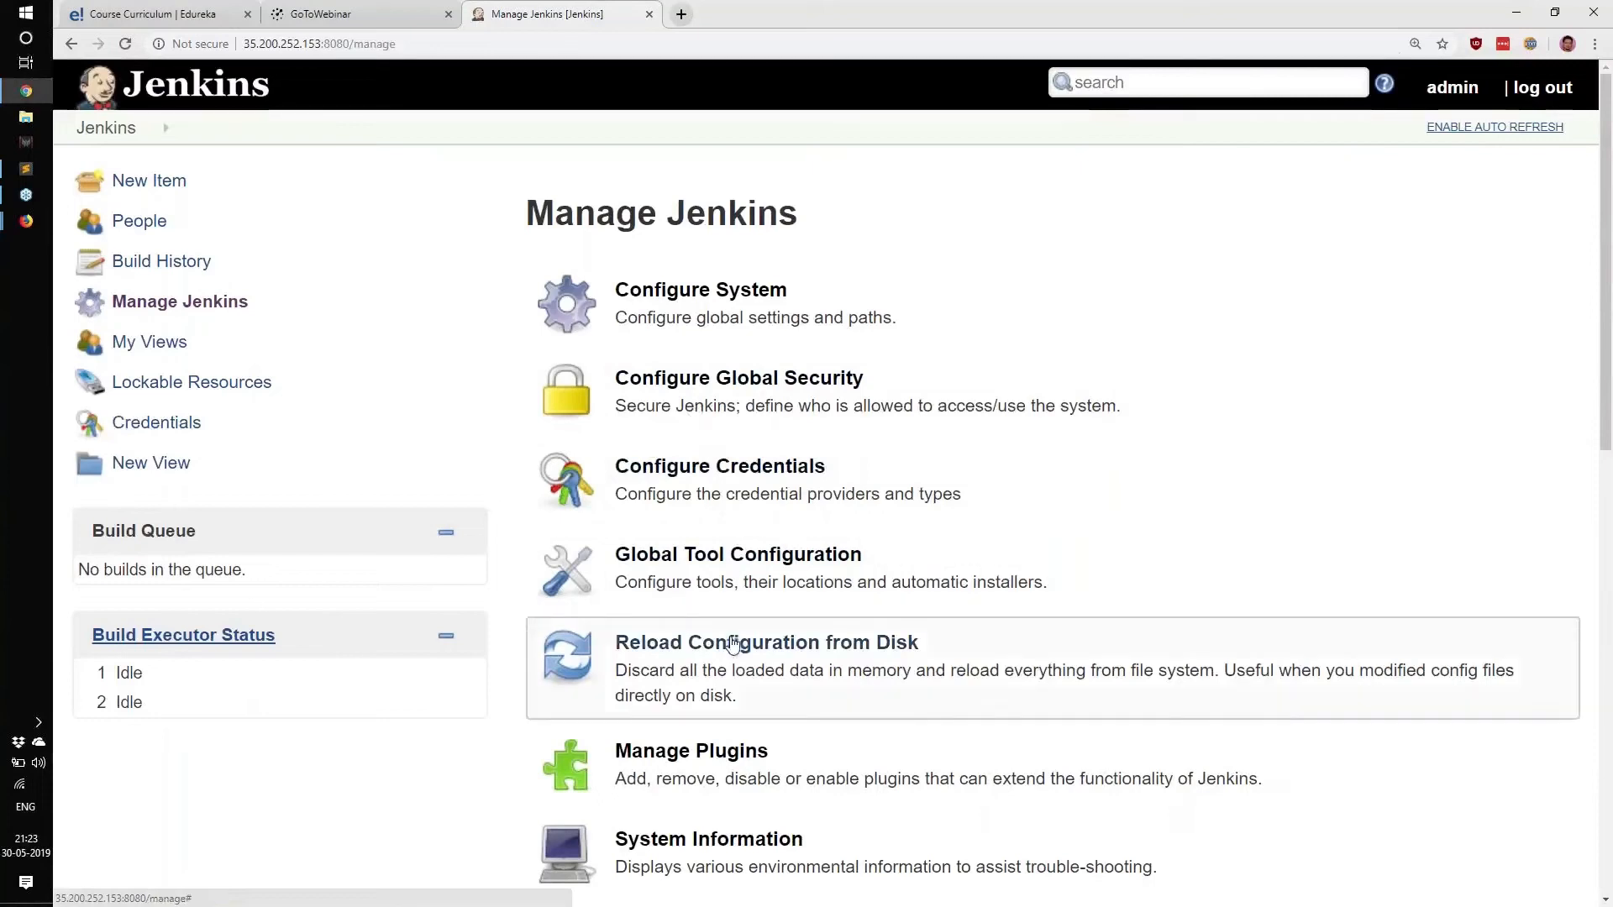
left_click(716, 324)
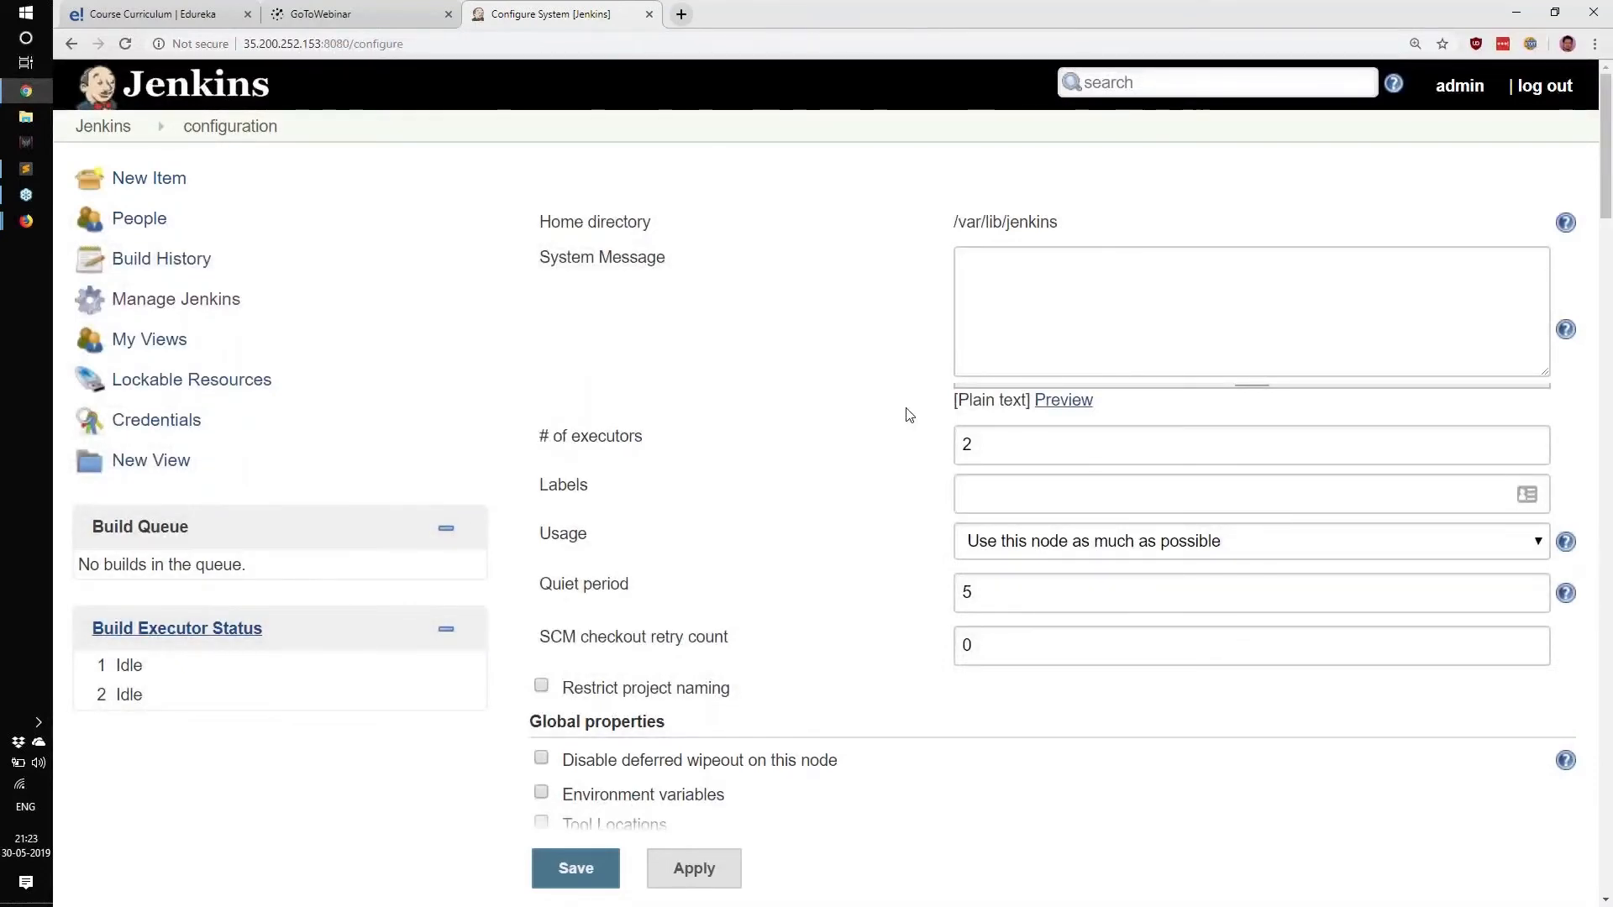
scroll(905, 414, "down", 7)
scroll(902, 422, "up", 2)
left_click_drag(1176, 591, 993, 622)
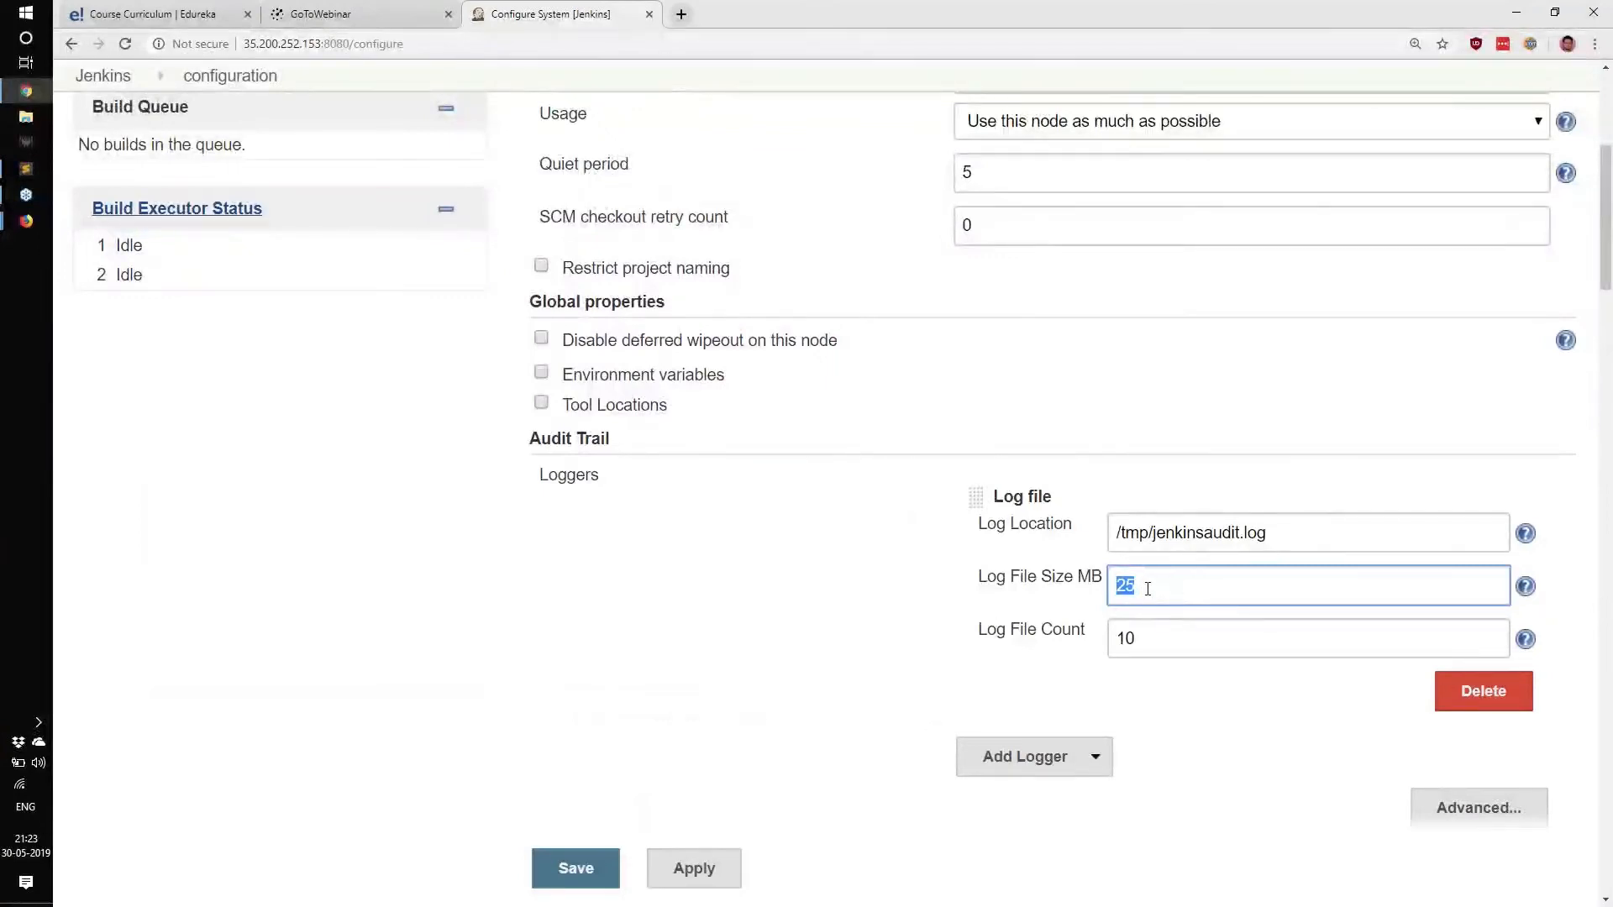
type("100")
key("Tab")
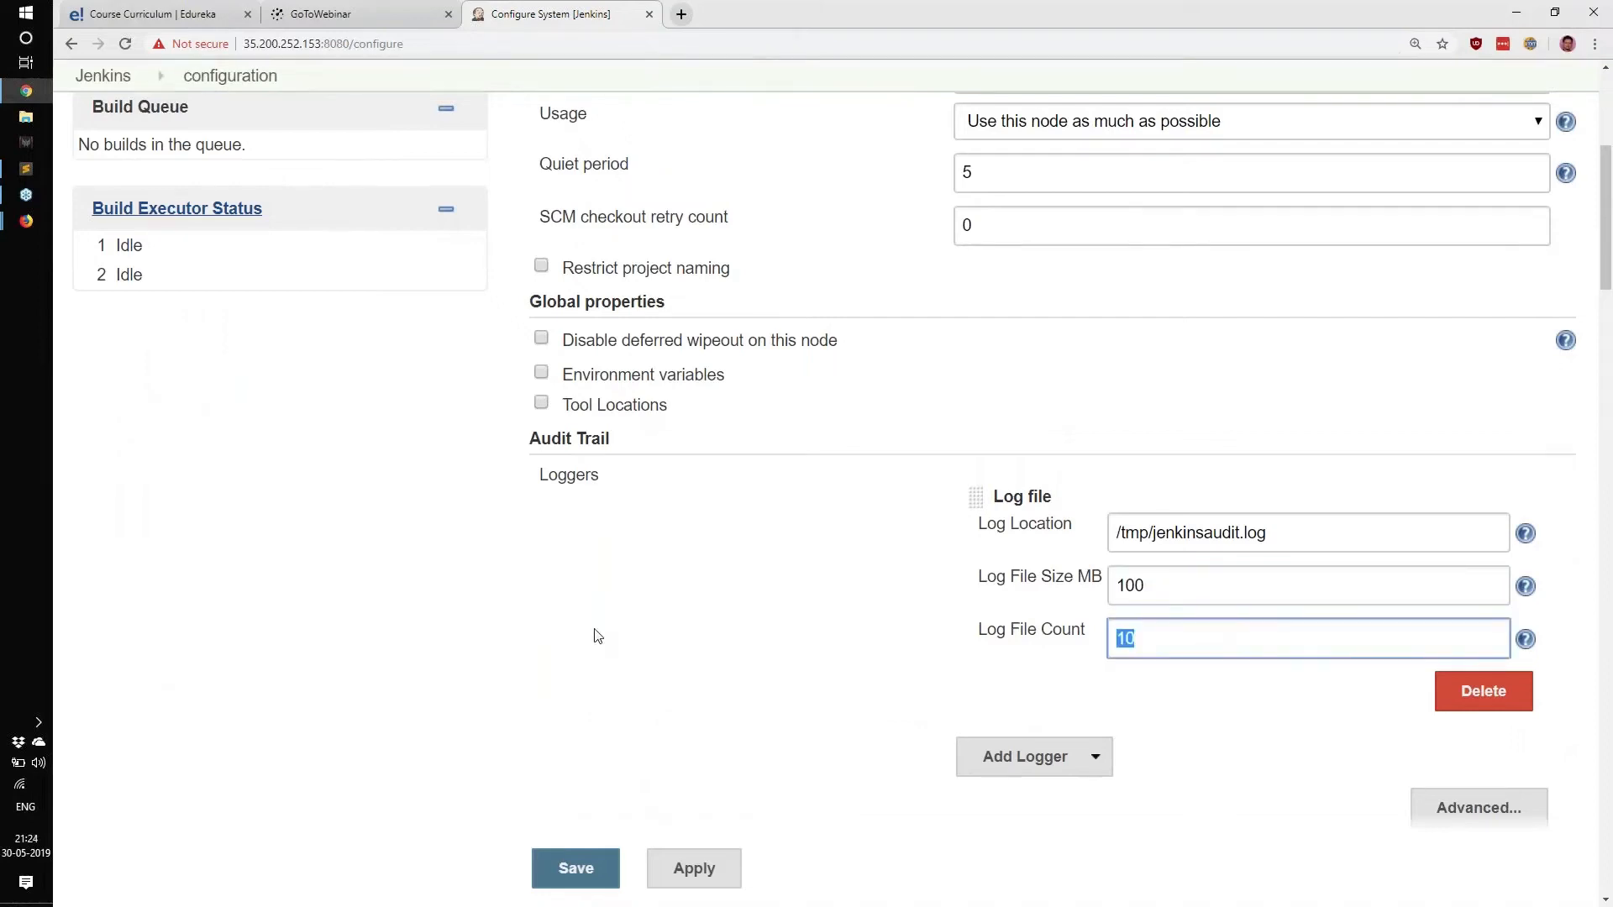
type("1")
left_click_drag(977, 608, 1110, 681)
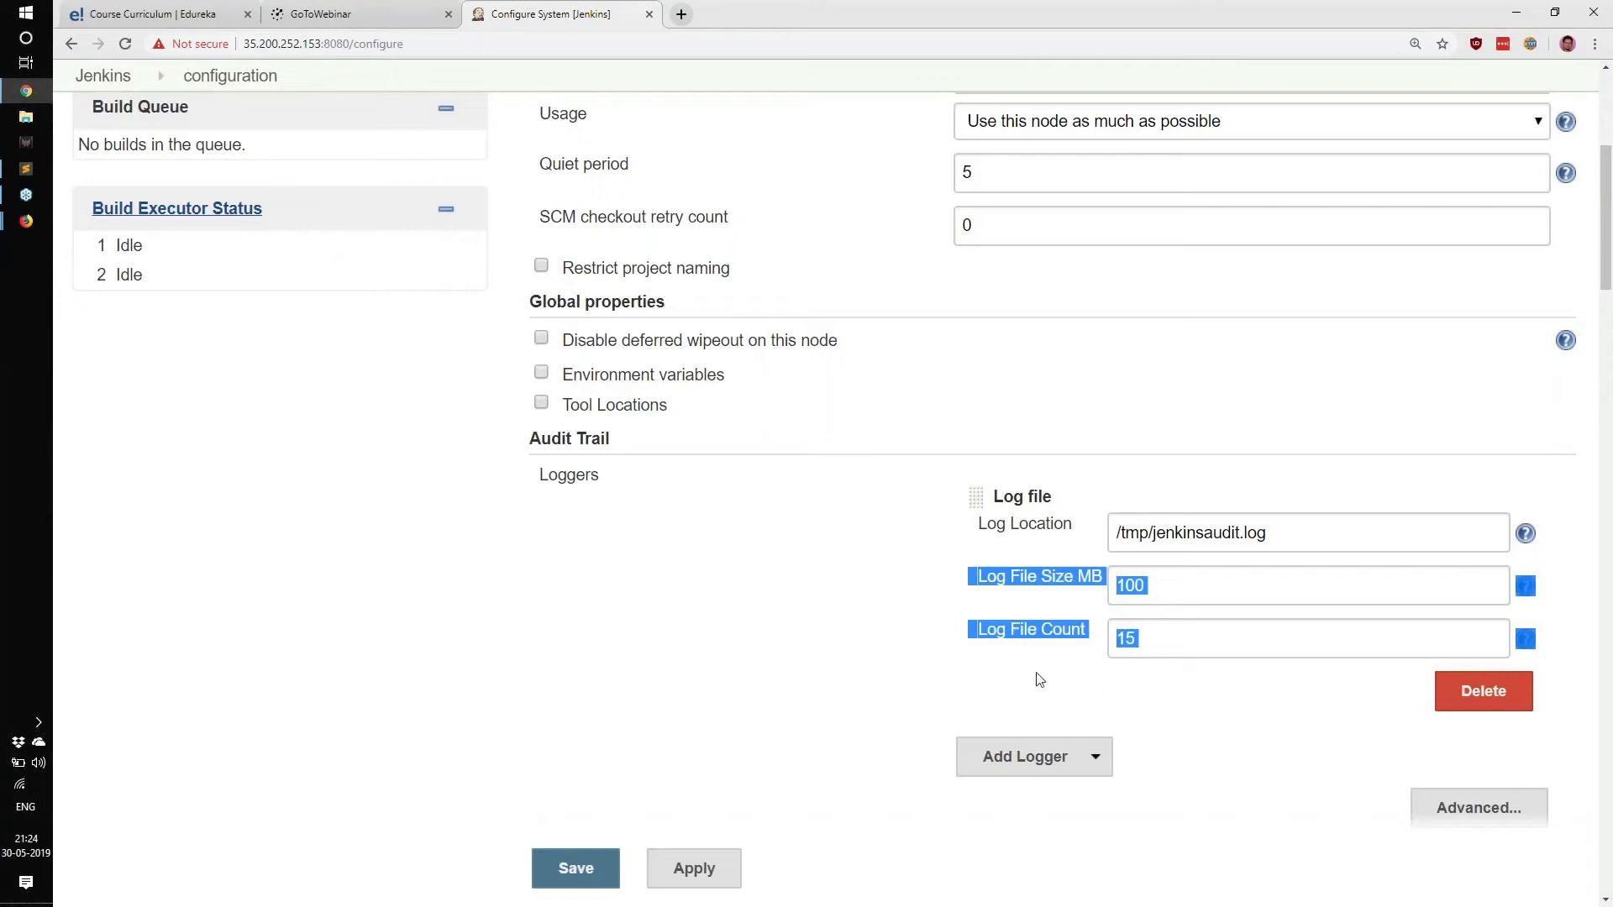
left_click_drag(987, 577, 961, 691)
left_click(576, 868)
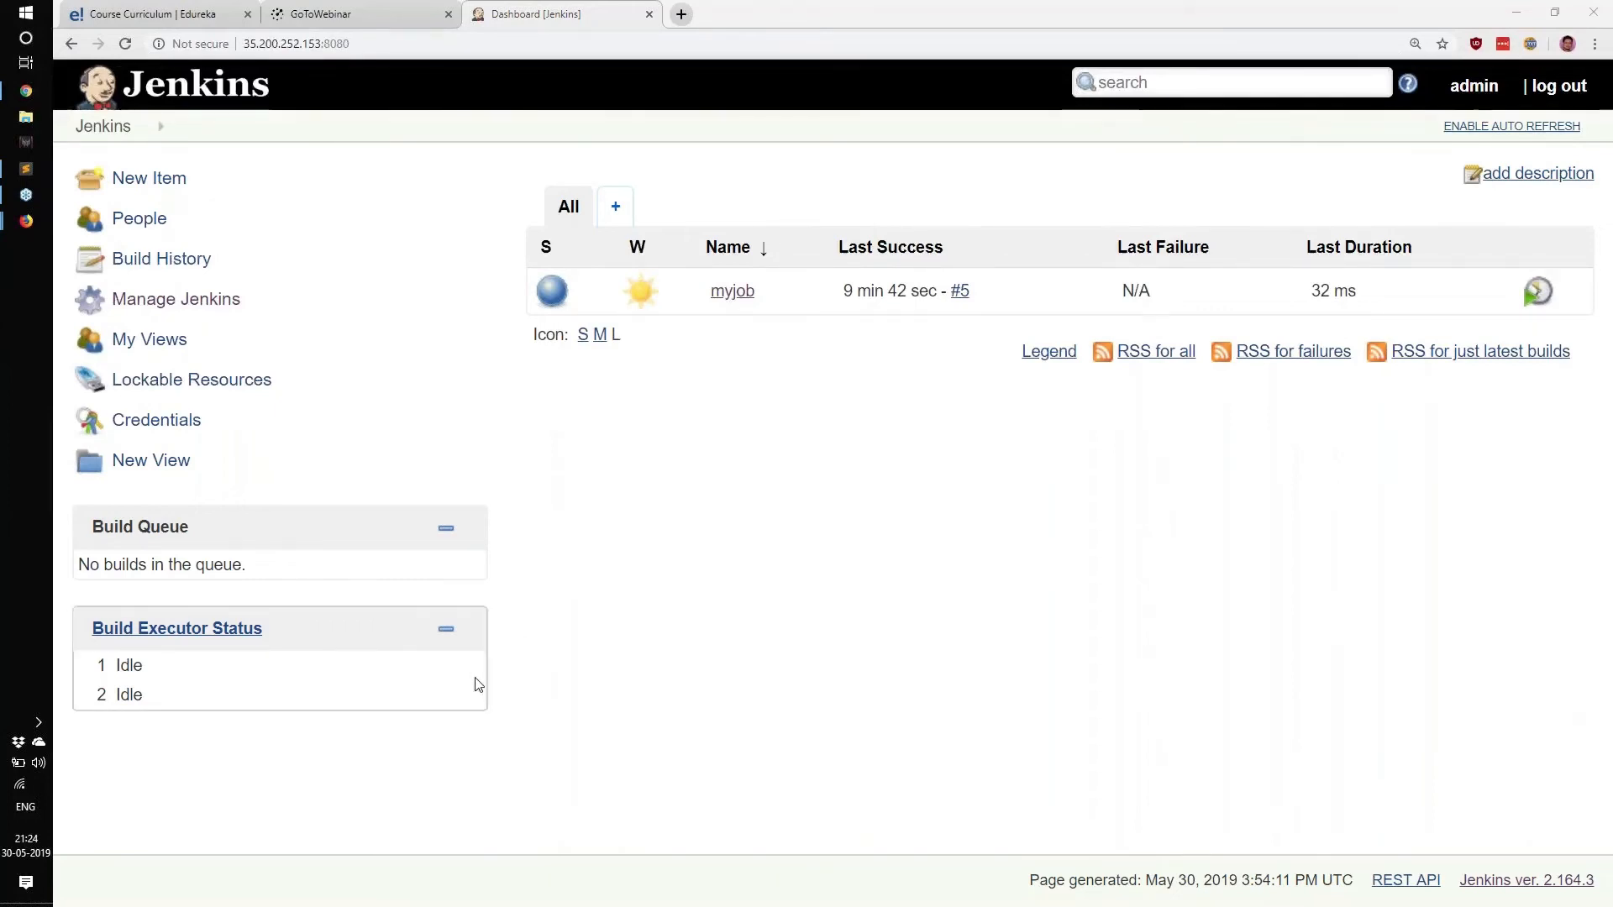
Scroll through Configure System, highlighting the node settings and the Audit Trail heading.
left_click(176, 300)
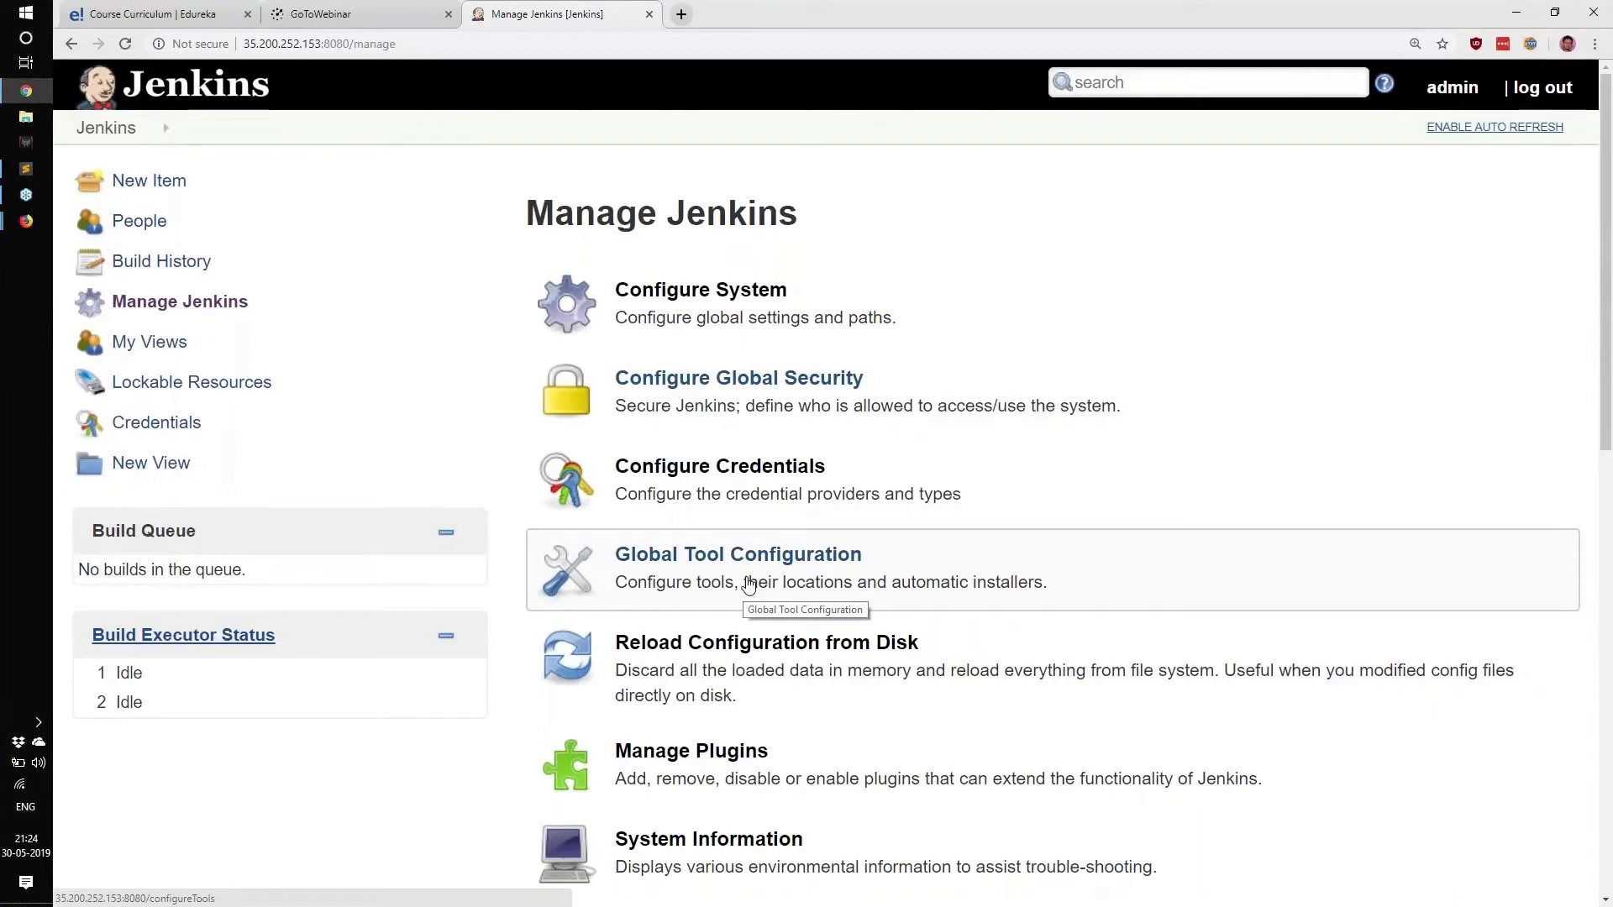
left_click(680, 295)
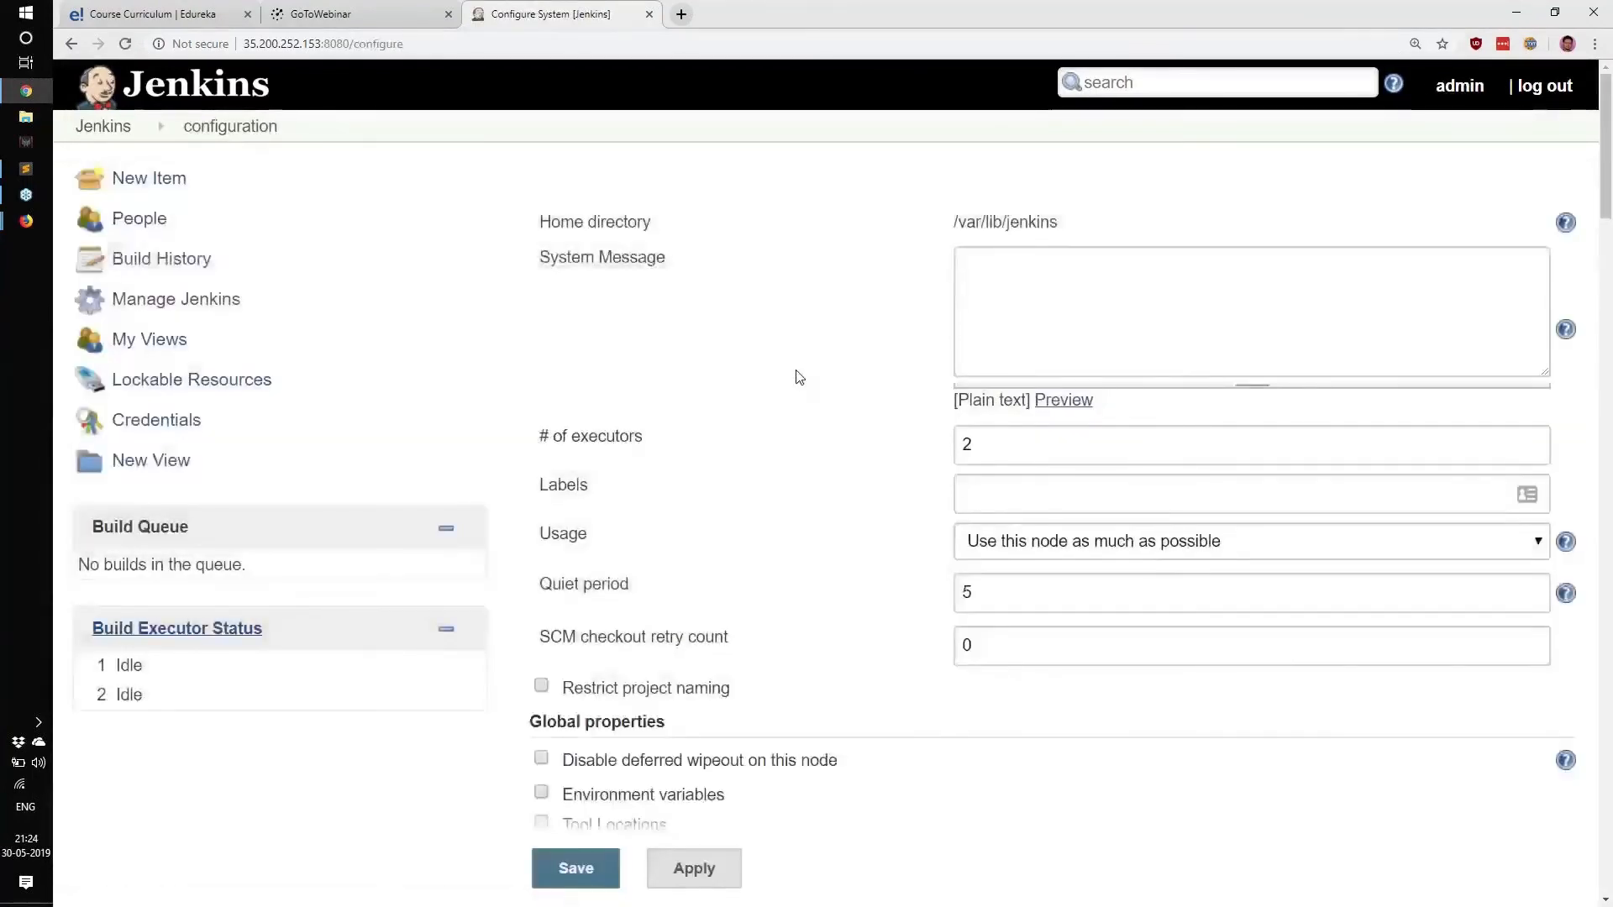
scroll(798, 377, "down", 1)
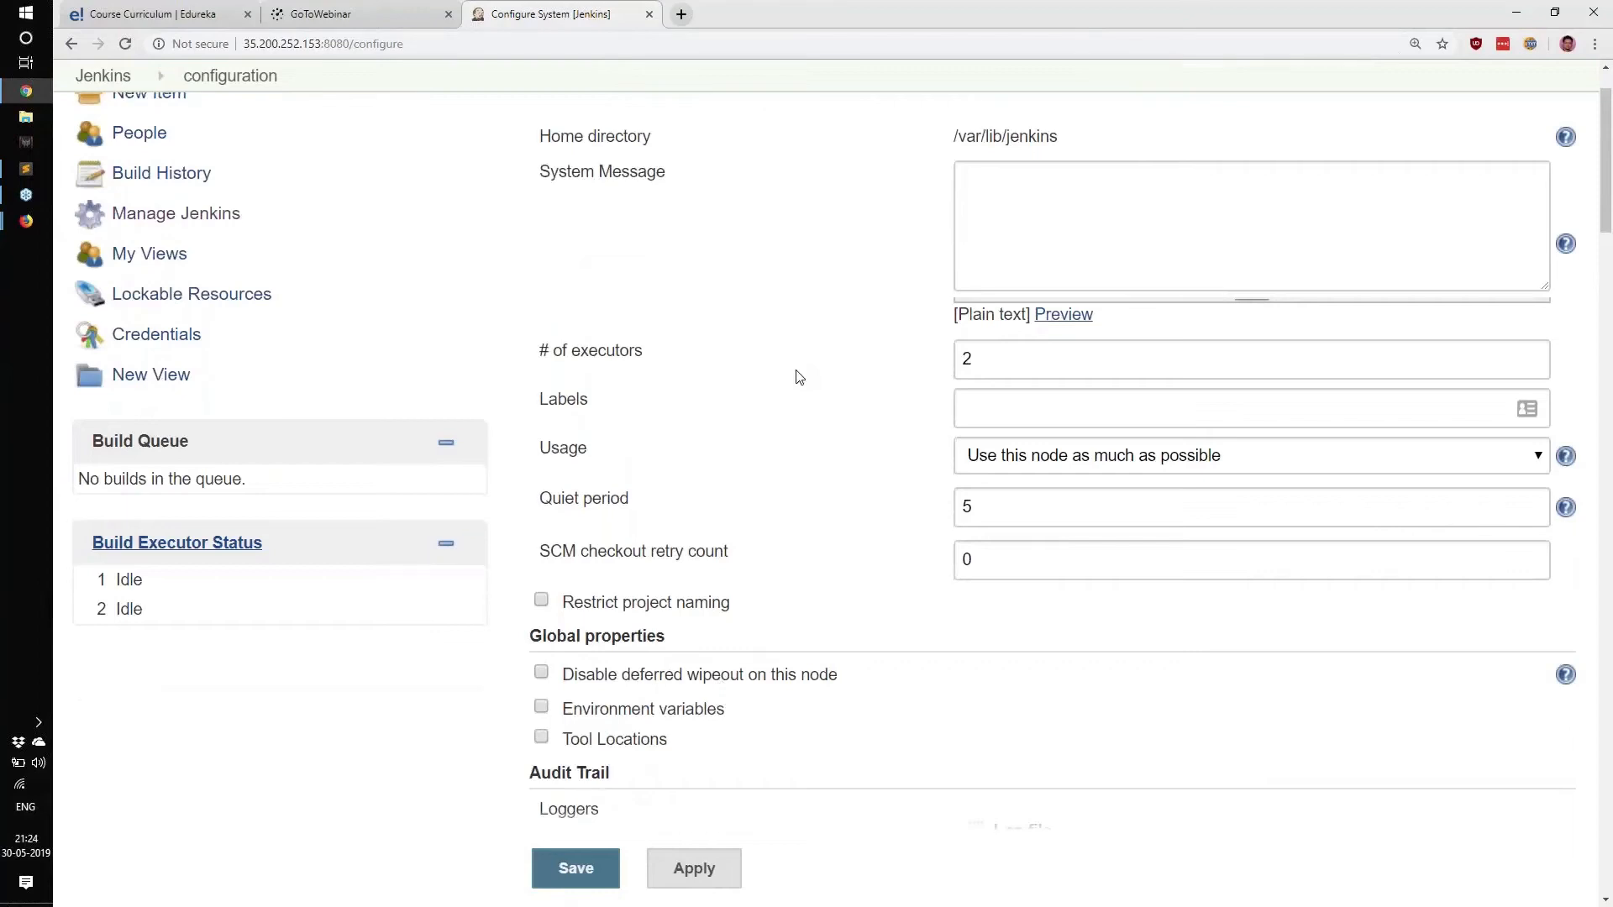
scroll(799, 377, "down", 2)
scroll(799, 377, "down", 2)
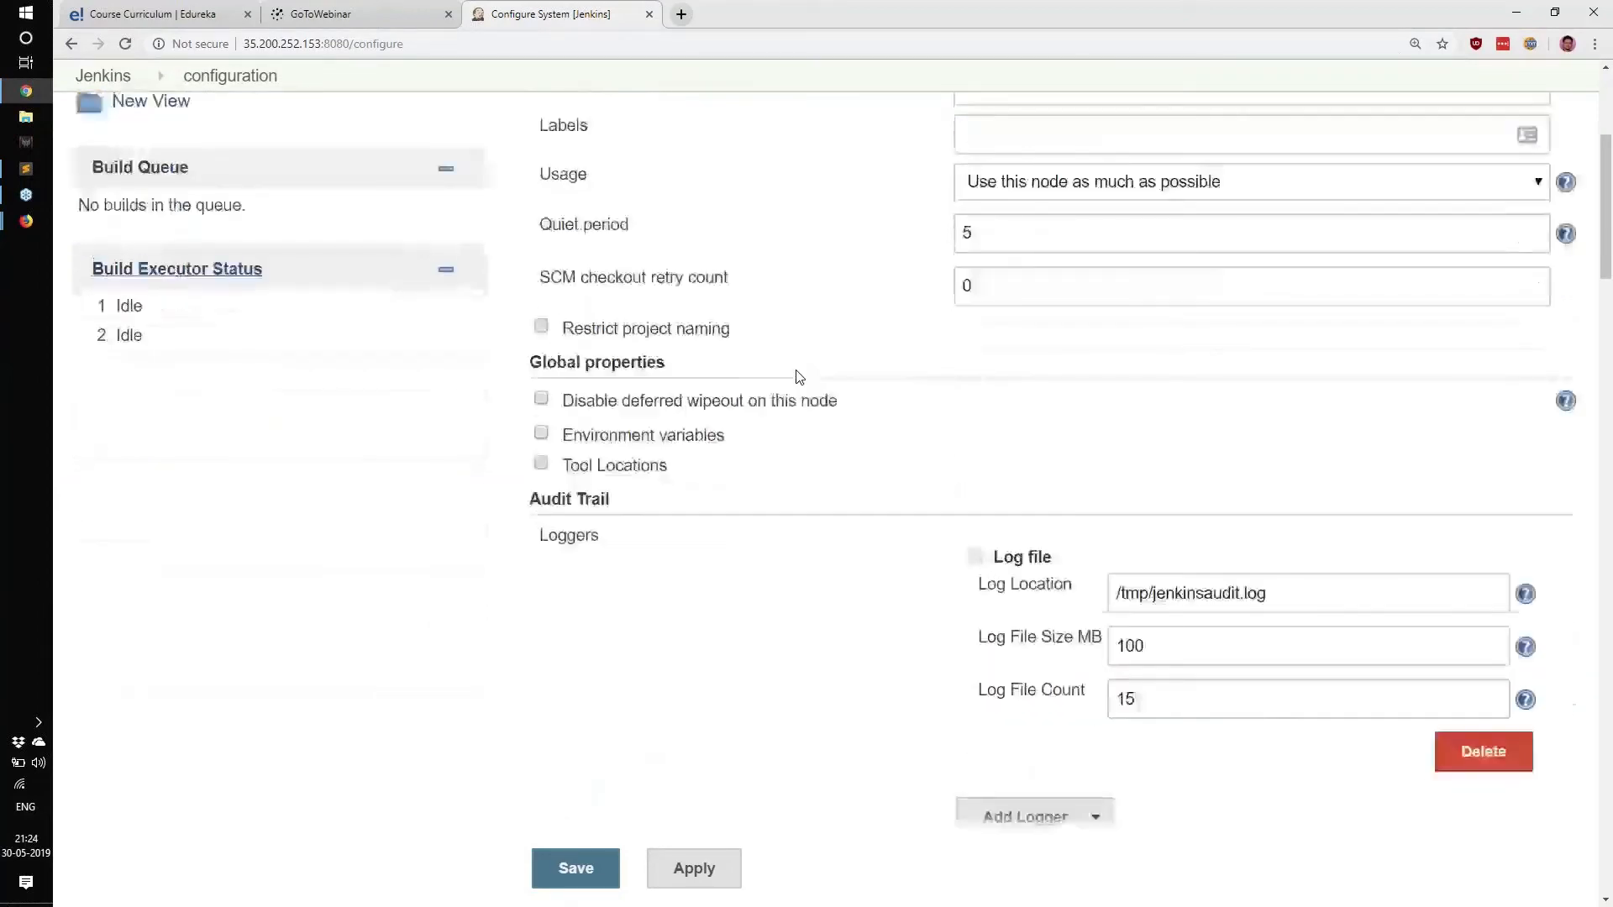
left_click_drag(799, 377, 814, 529)
left_click(792, 533)
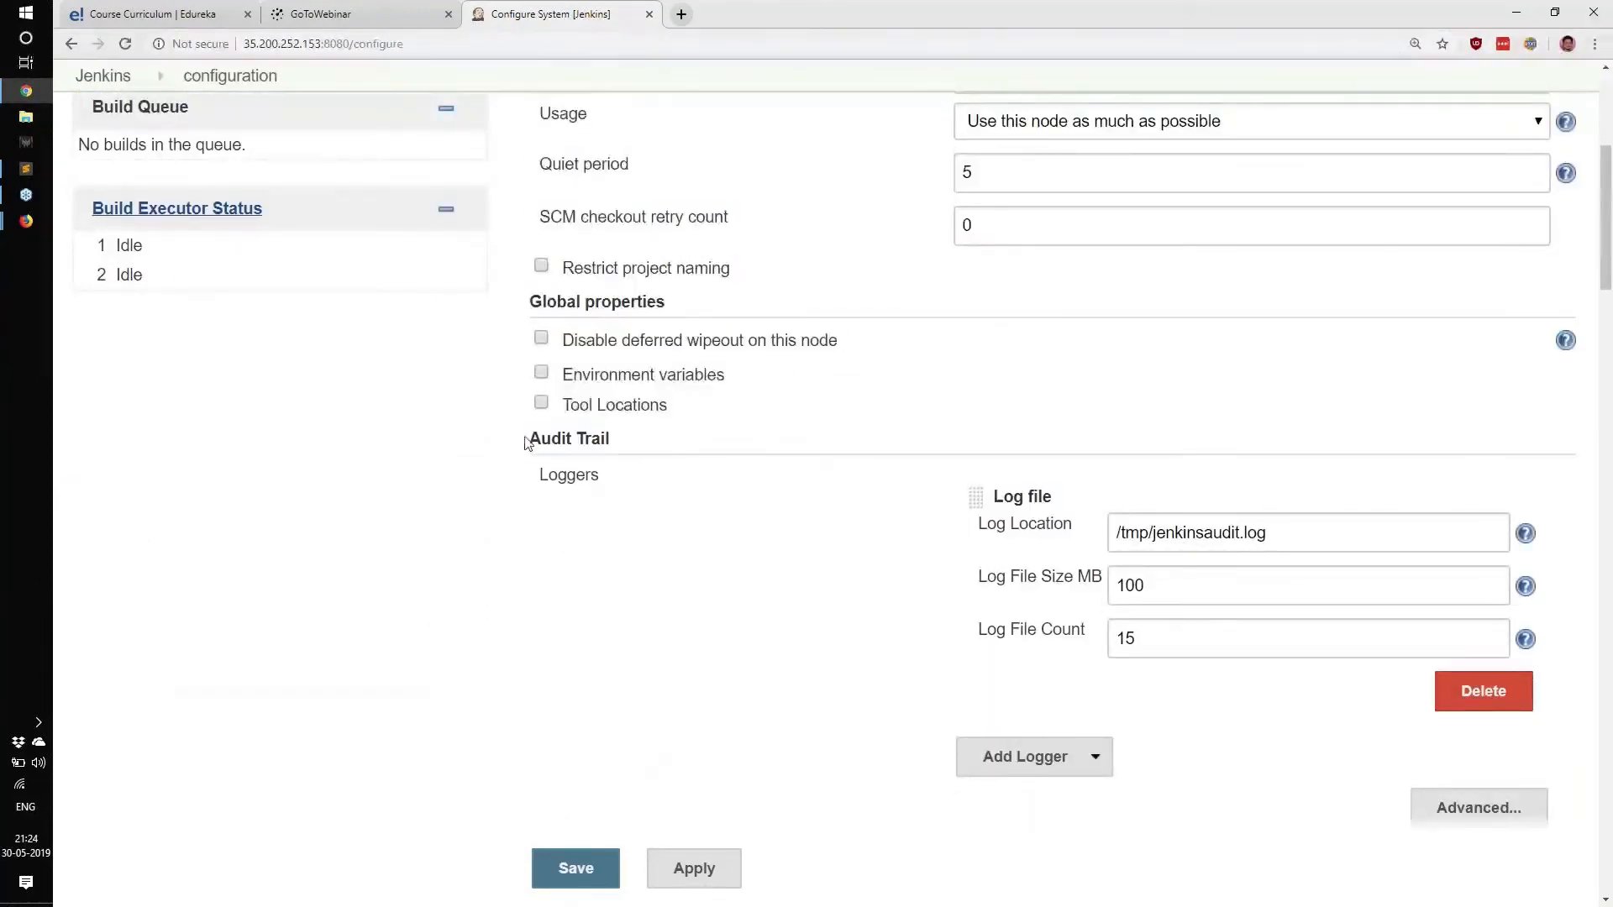
left_click_drag(529, 441, 737, 439)
left_click(660, 461)
left_click_drag(551, 440, 661, 447)
scroll(745, 644, "down", 4)
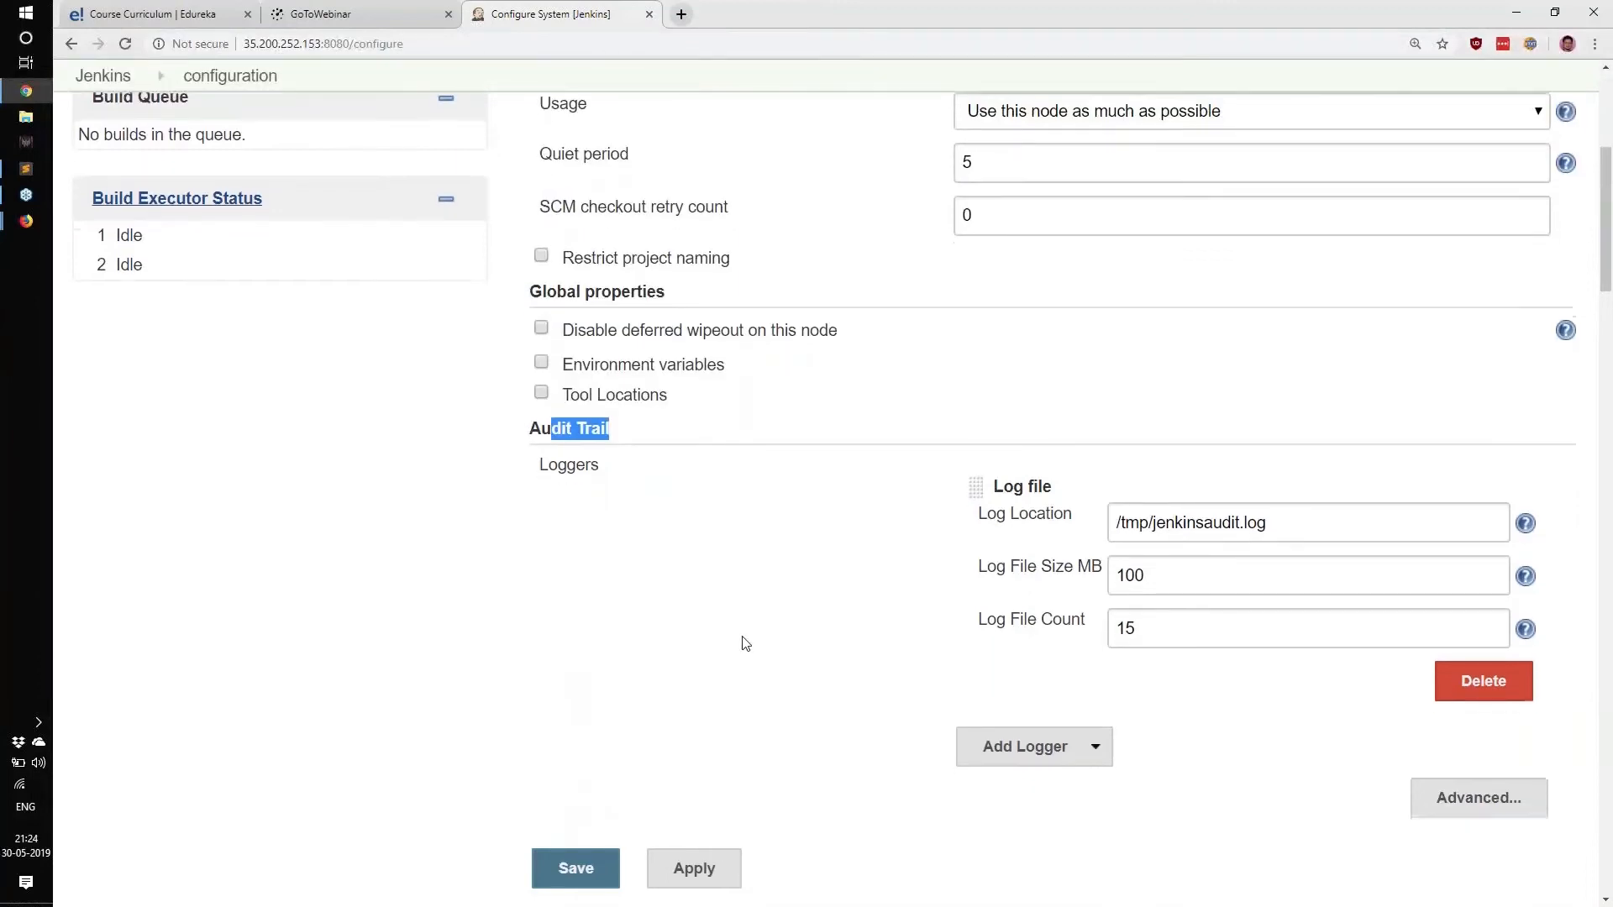
scroll(742, 630, "down", 2)
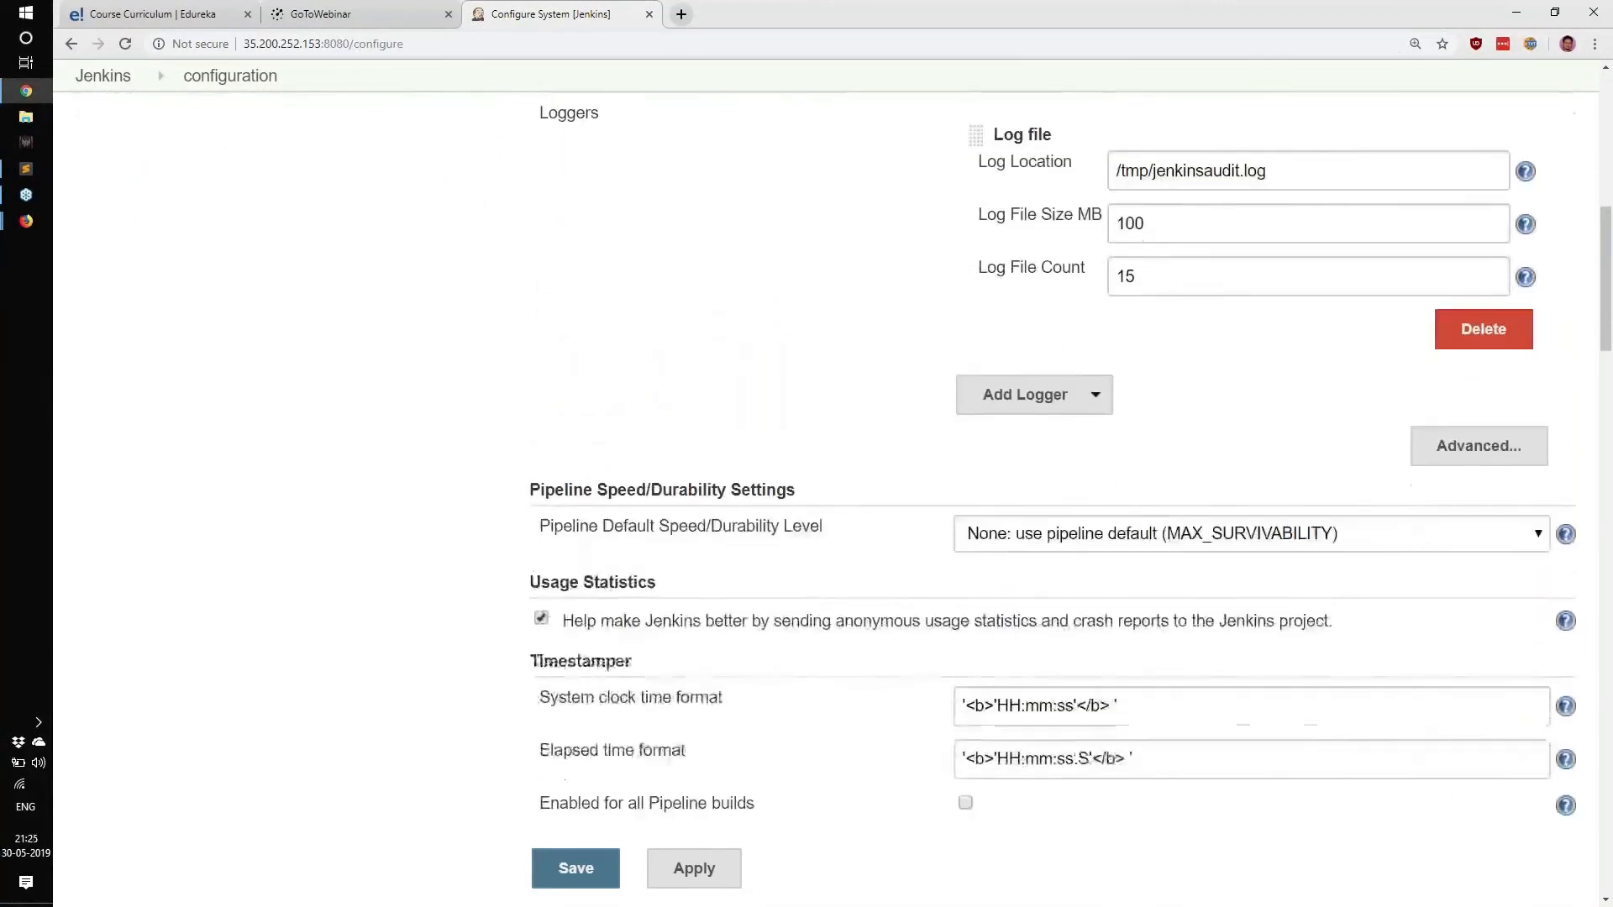
left_click_drag(531, 518, 706, 524)
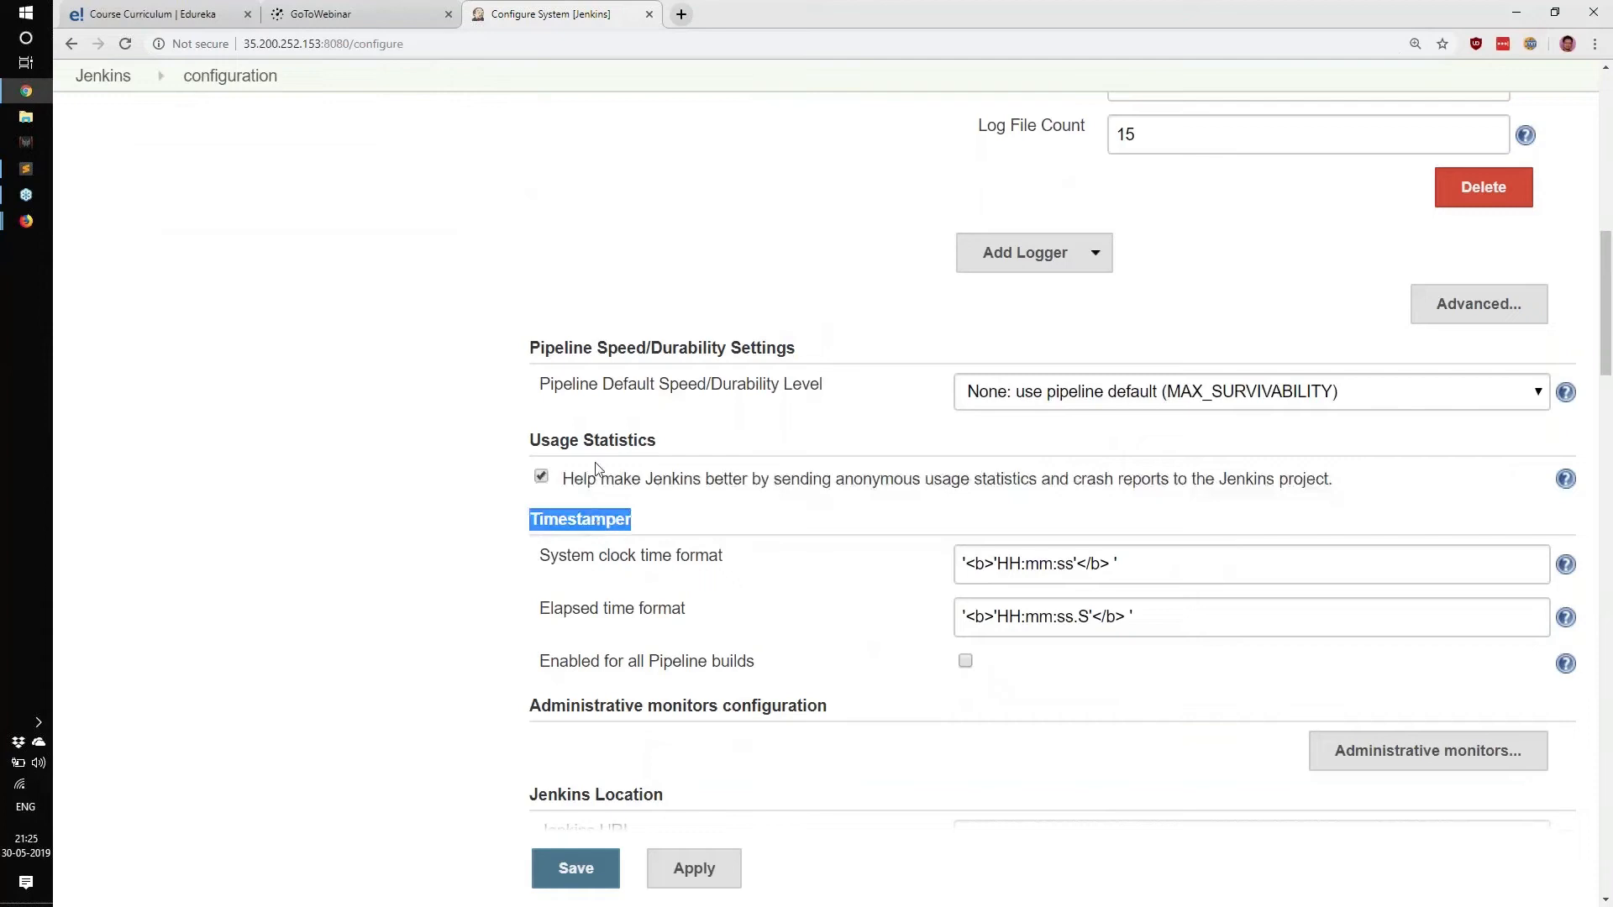
scroll(597, 469, "up", 8)
Open the Jenkins breadcrumb link in a new tab and switch to it.
right_click(88, 75)
left_click(127, 87)
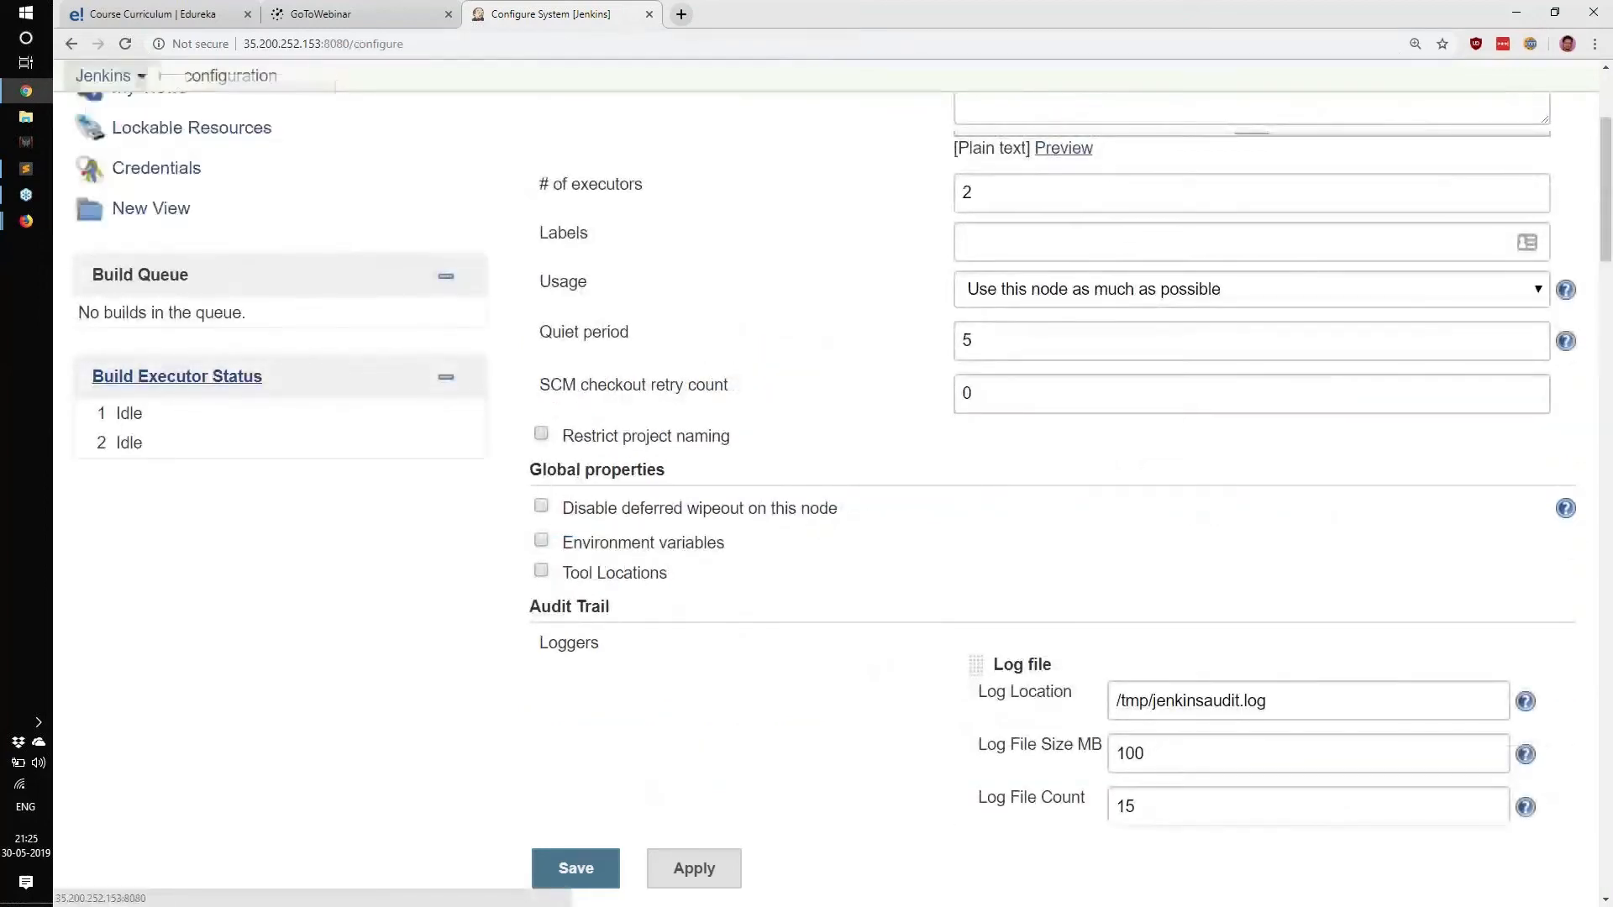
left_click(756, 14)
Open myjob, check the date of build #5, then go back to the Configure System tab.
left_click(745, 291)
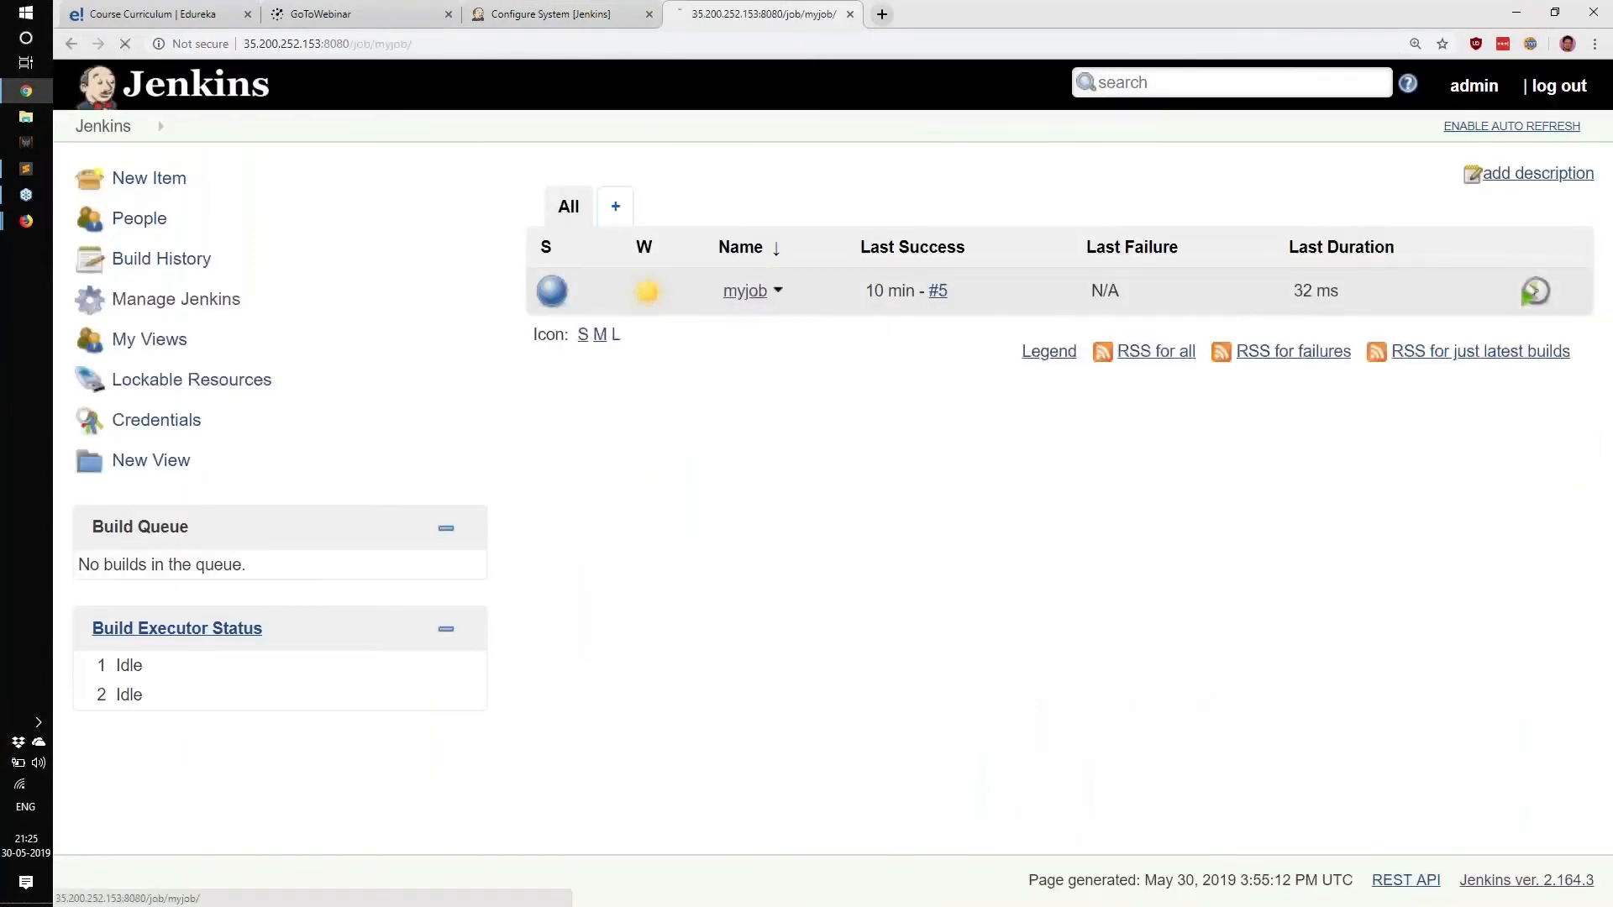
left_click_drag(182, 618, 316, 625)
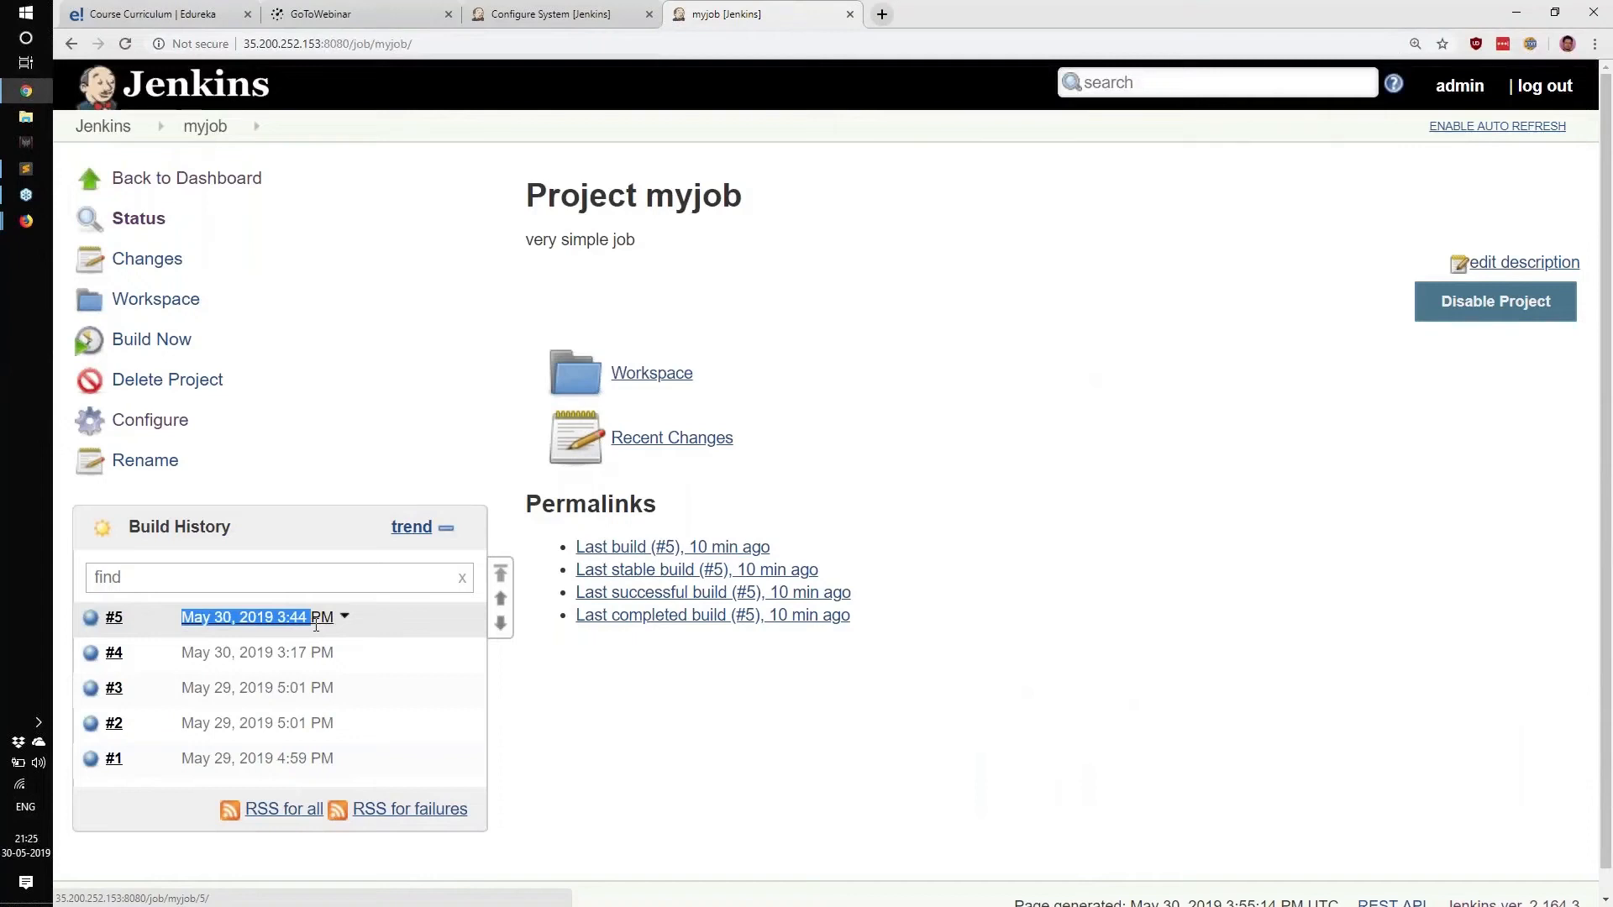
key("ctrl+shift+Tab")
scroll(949, 713, "down", 1)
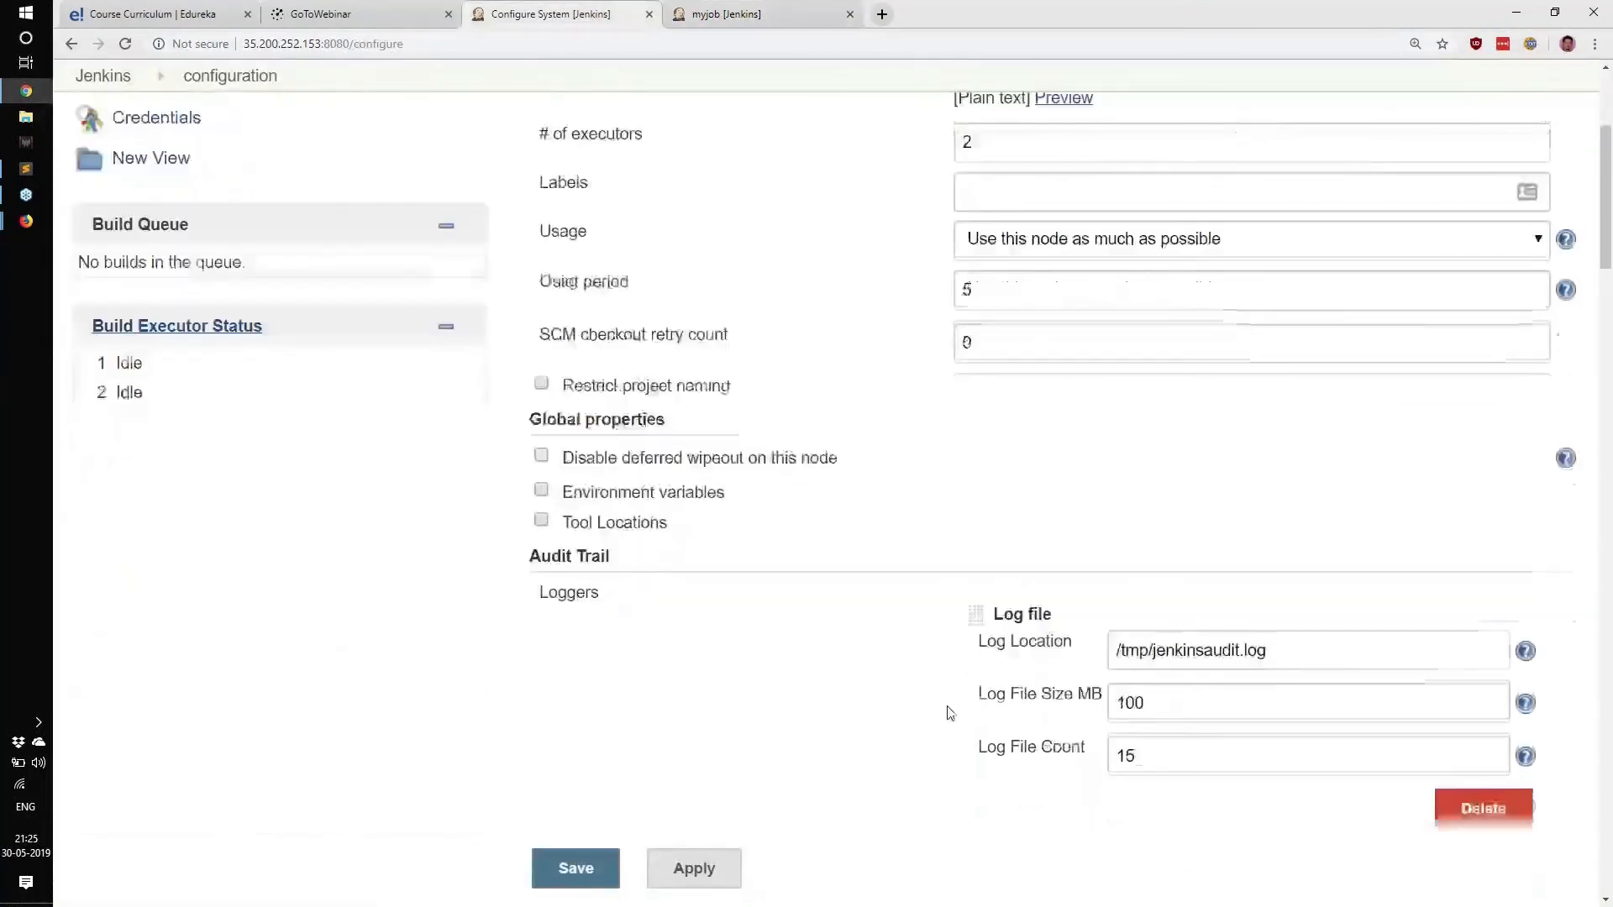
Move 'mm' after the second colon in the Timestamper System clock time format, giving 'HH::mmss'.
scroll(1055, 687, "down", 5)
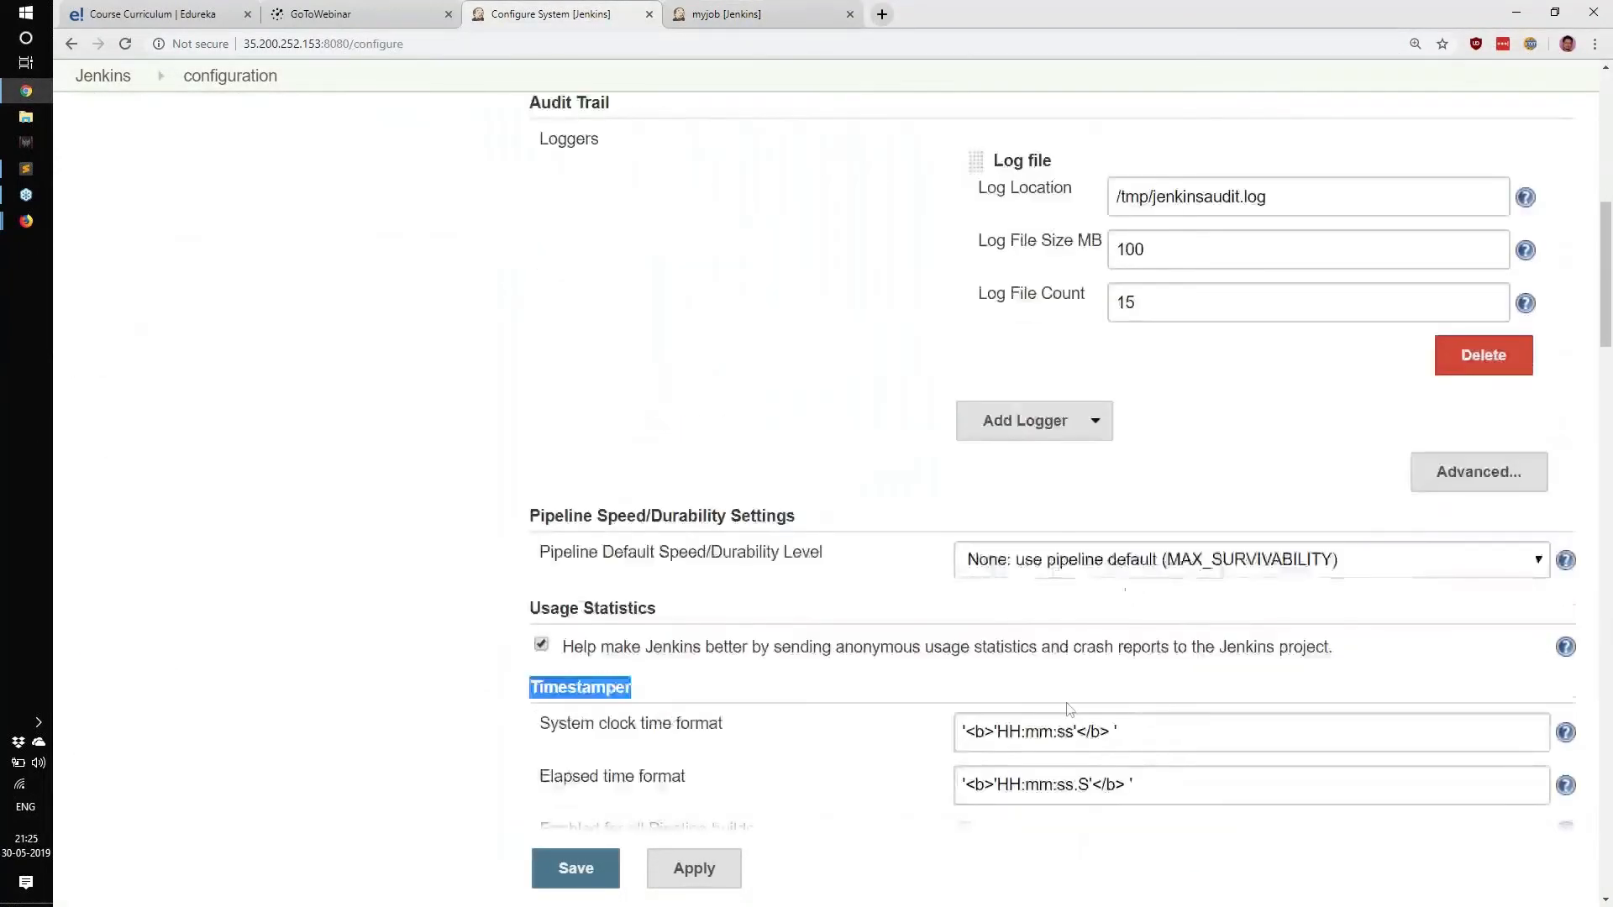
scroll(1069, 708, "down", 1)
left_click_drag(994, 647, 1076, 652)
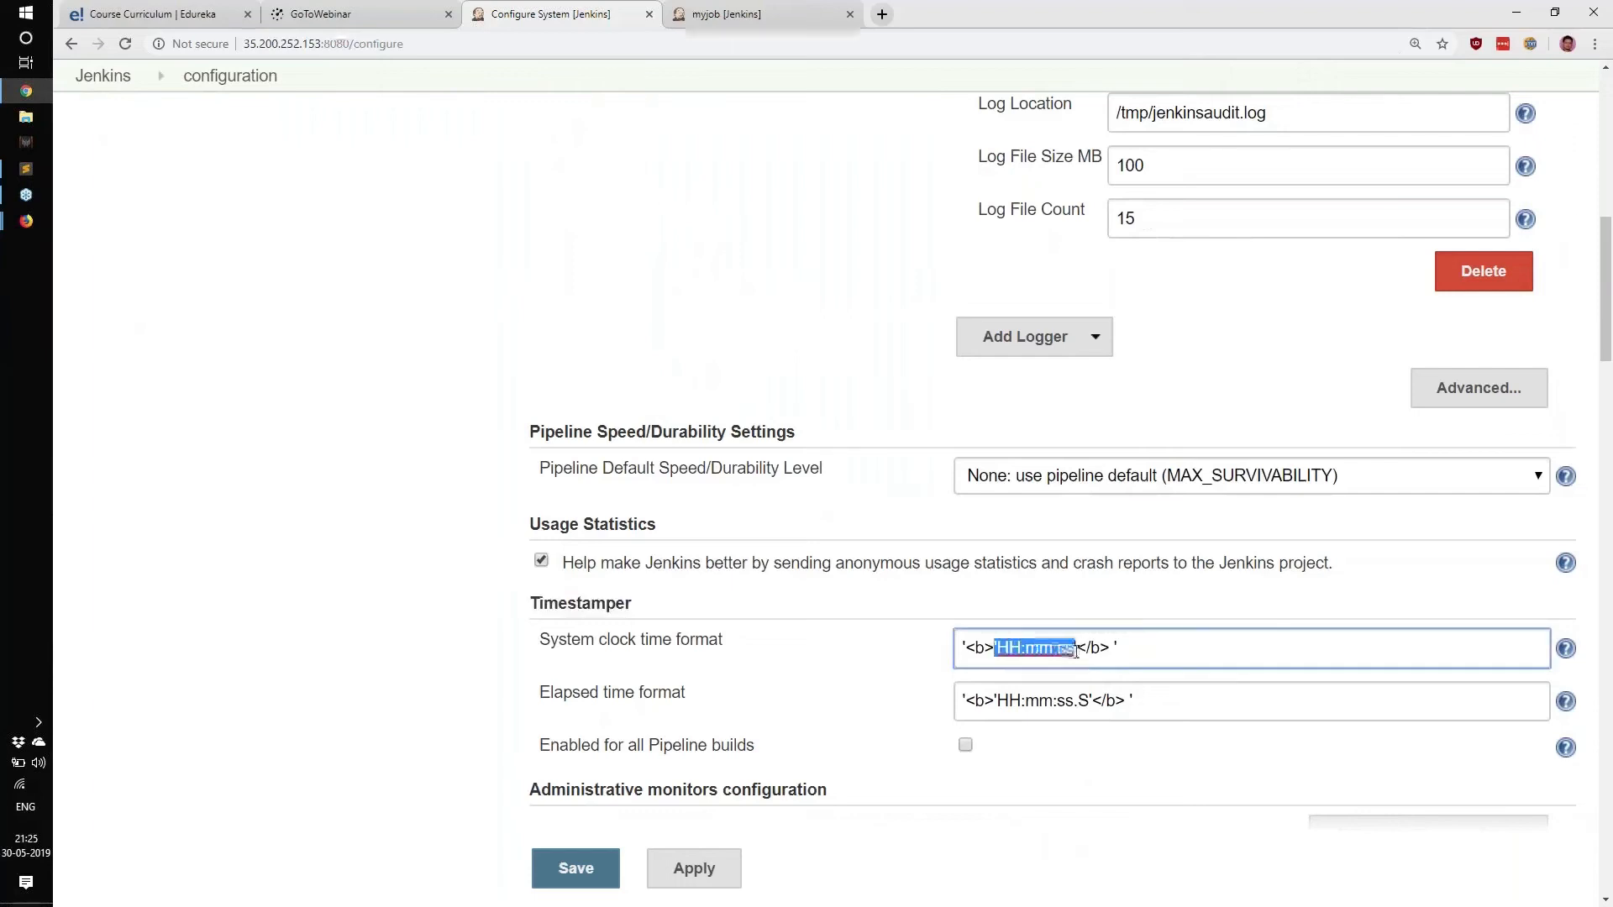
left_click(1090, 652)
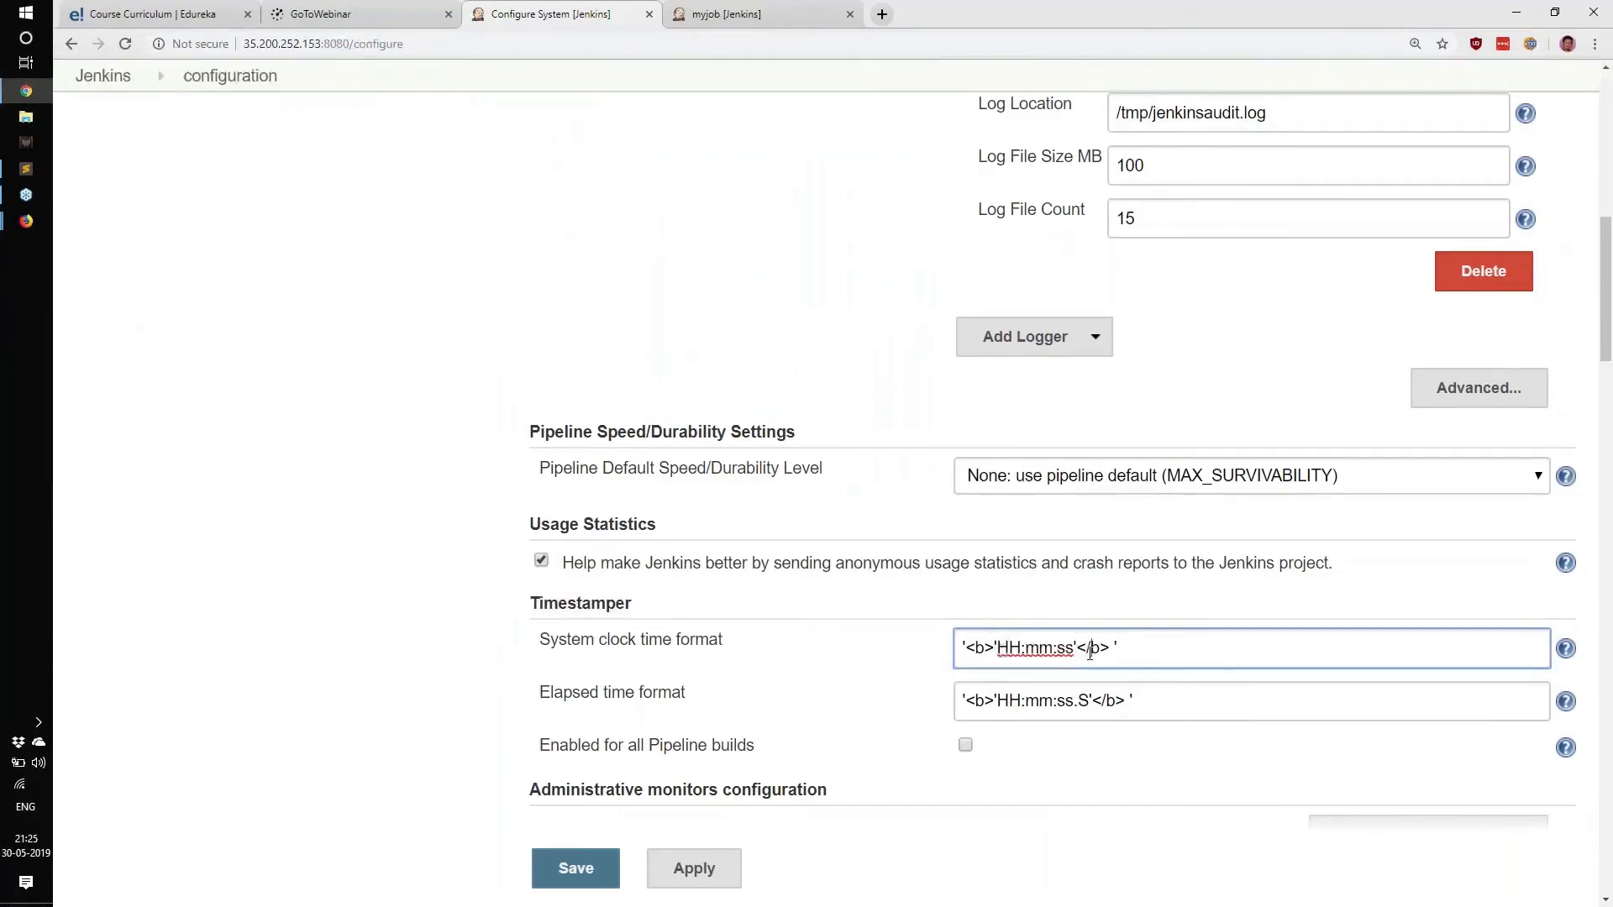
left_click_drag(1000, 649, 1052, 650)
left_click(1065, 653)
double_click(1032, 647)
left_click_drag(1042, 648, 1061, 650)
scroll(950, 754, "down", 5)
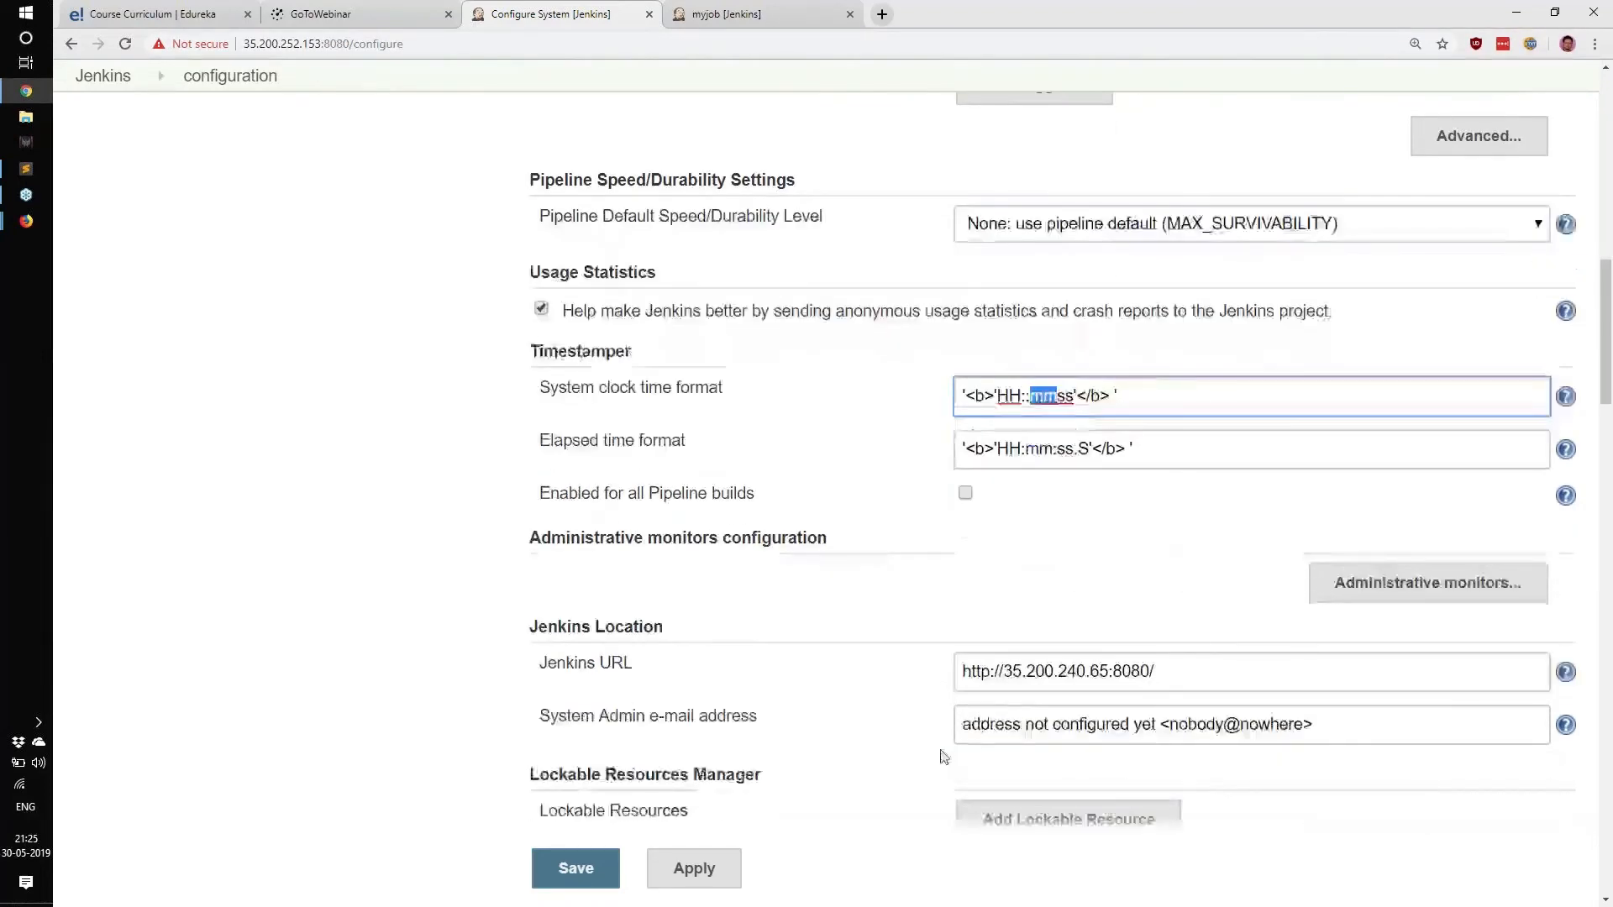
left_click_drag(557, 459, 687, 470)
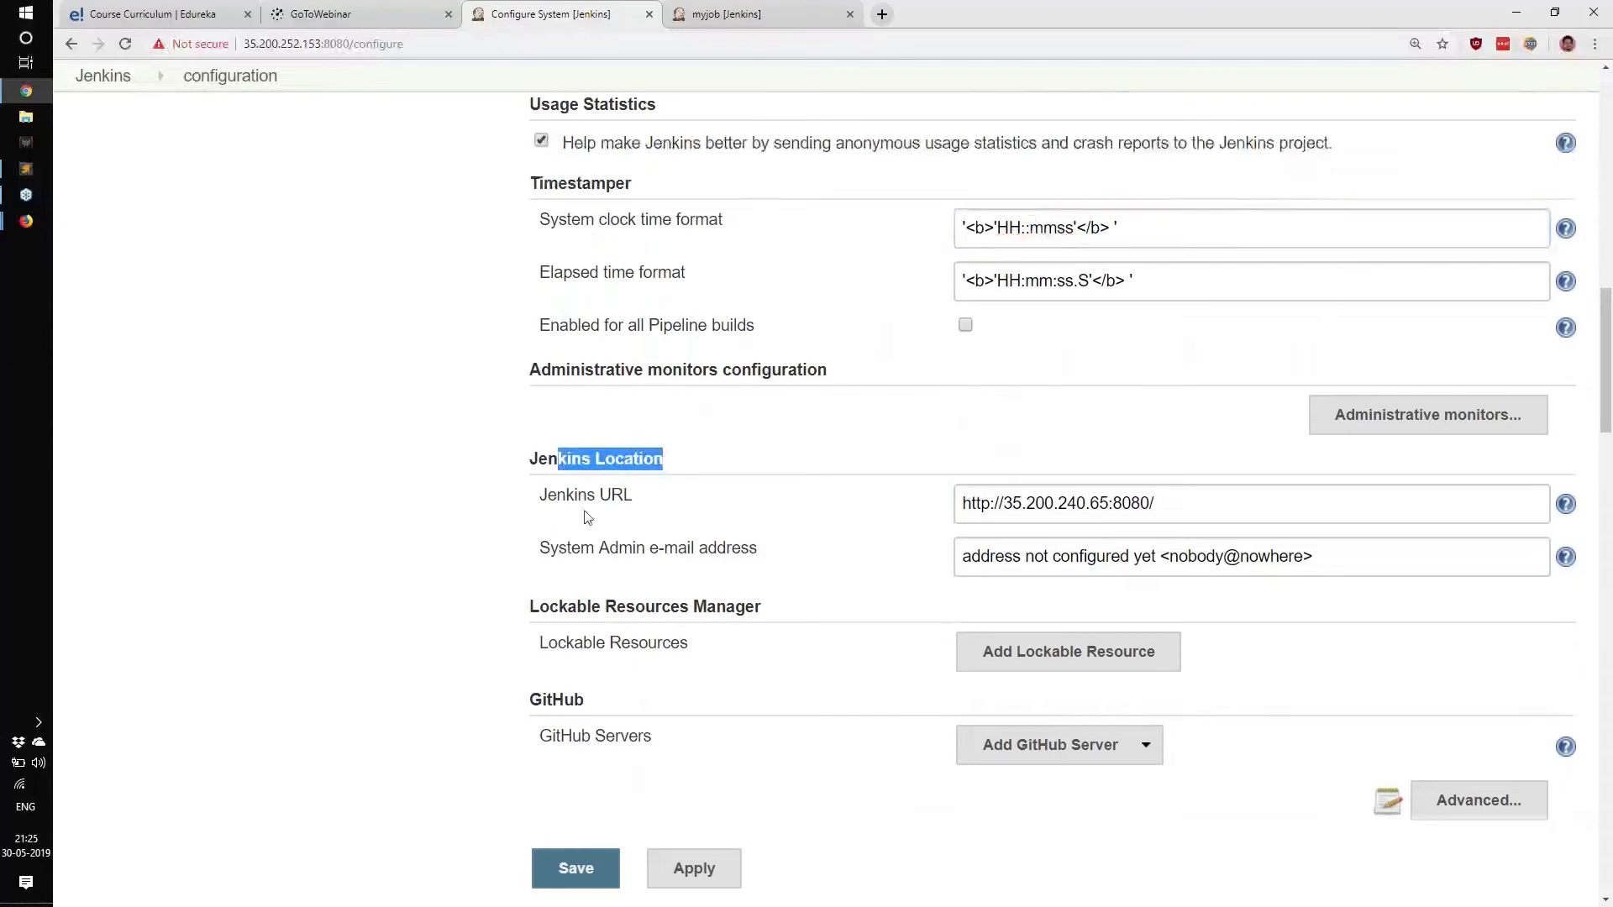
left_click_drag(546, 497, 633, 497)
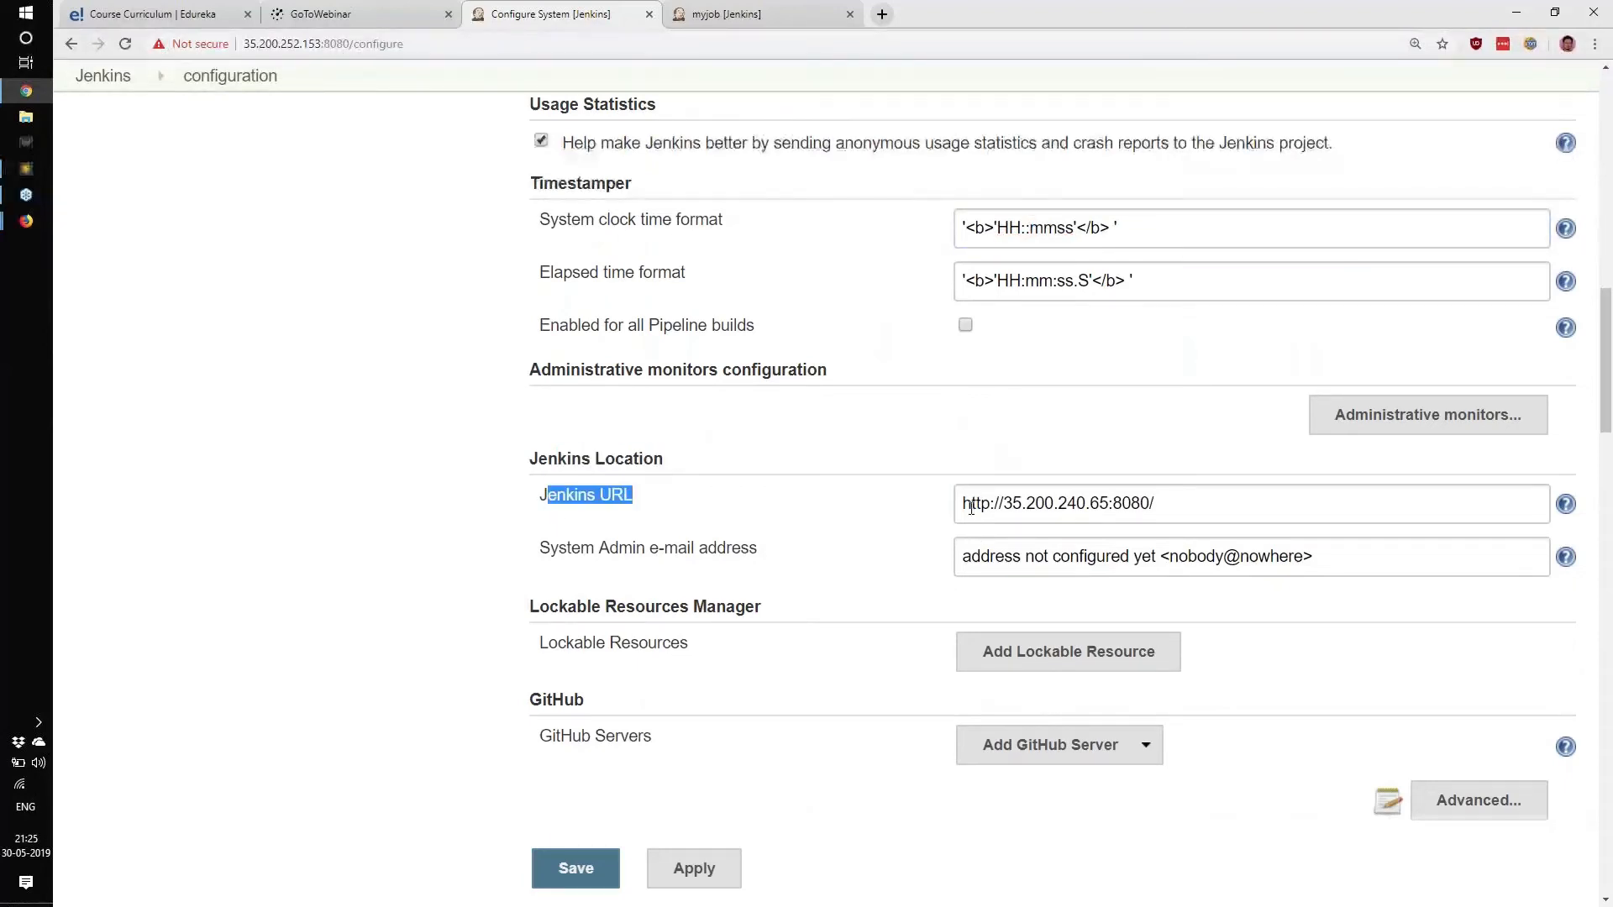
left_click_drag(970, 507, 1190, 504)
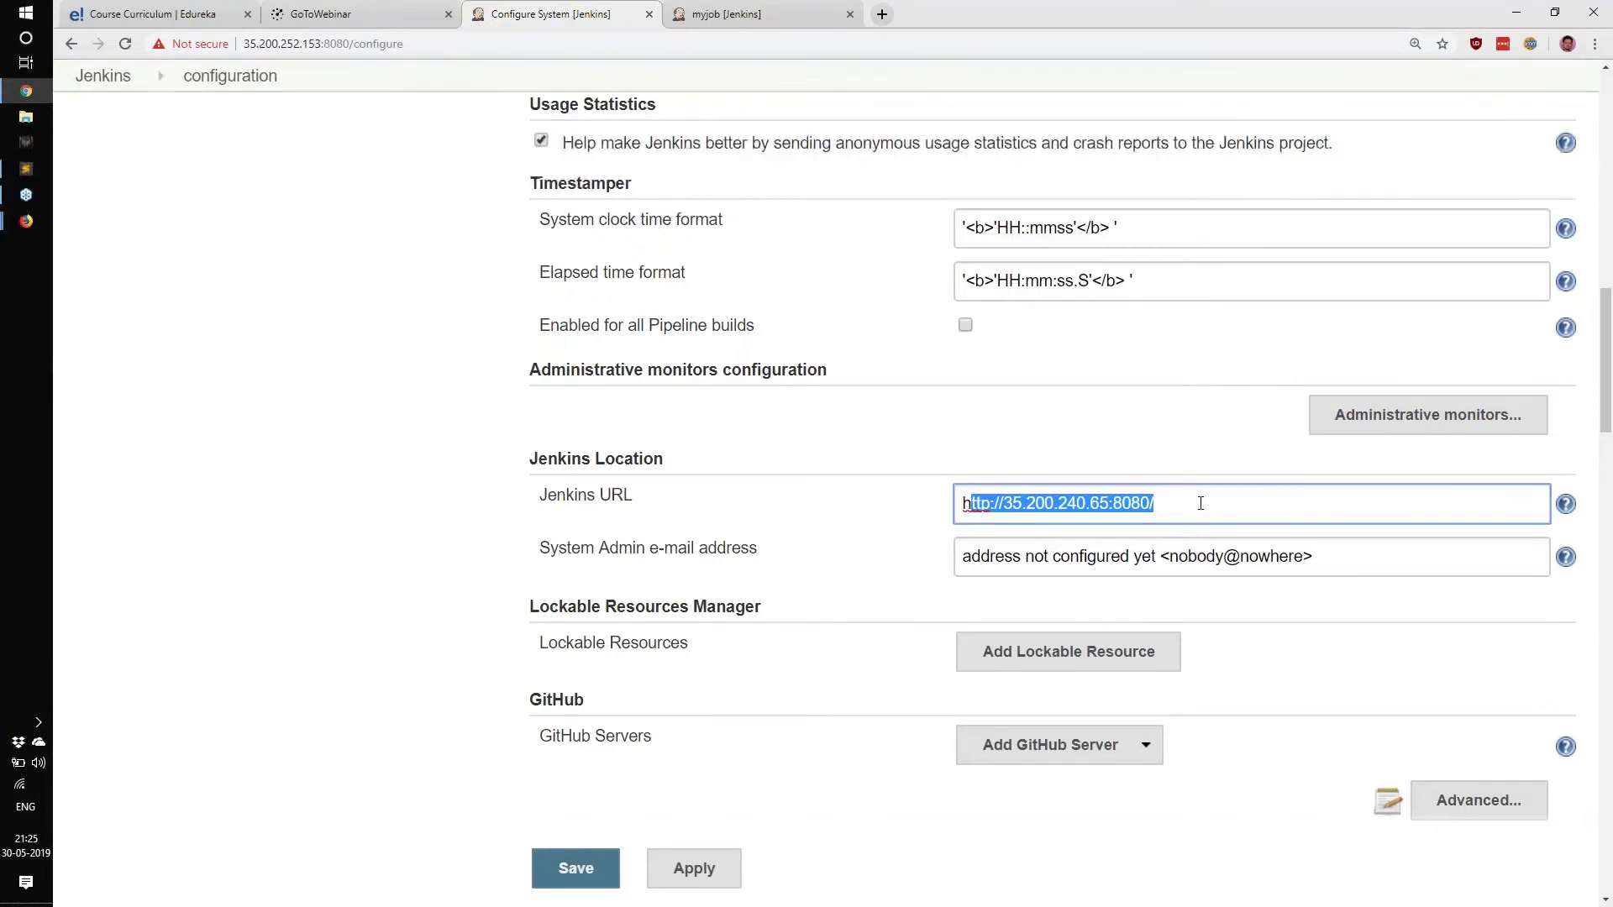
left_click(1007, 502)
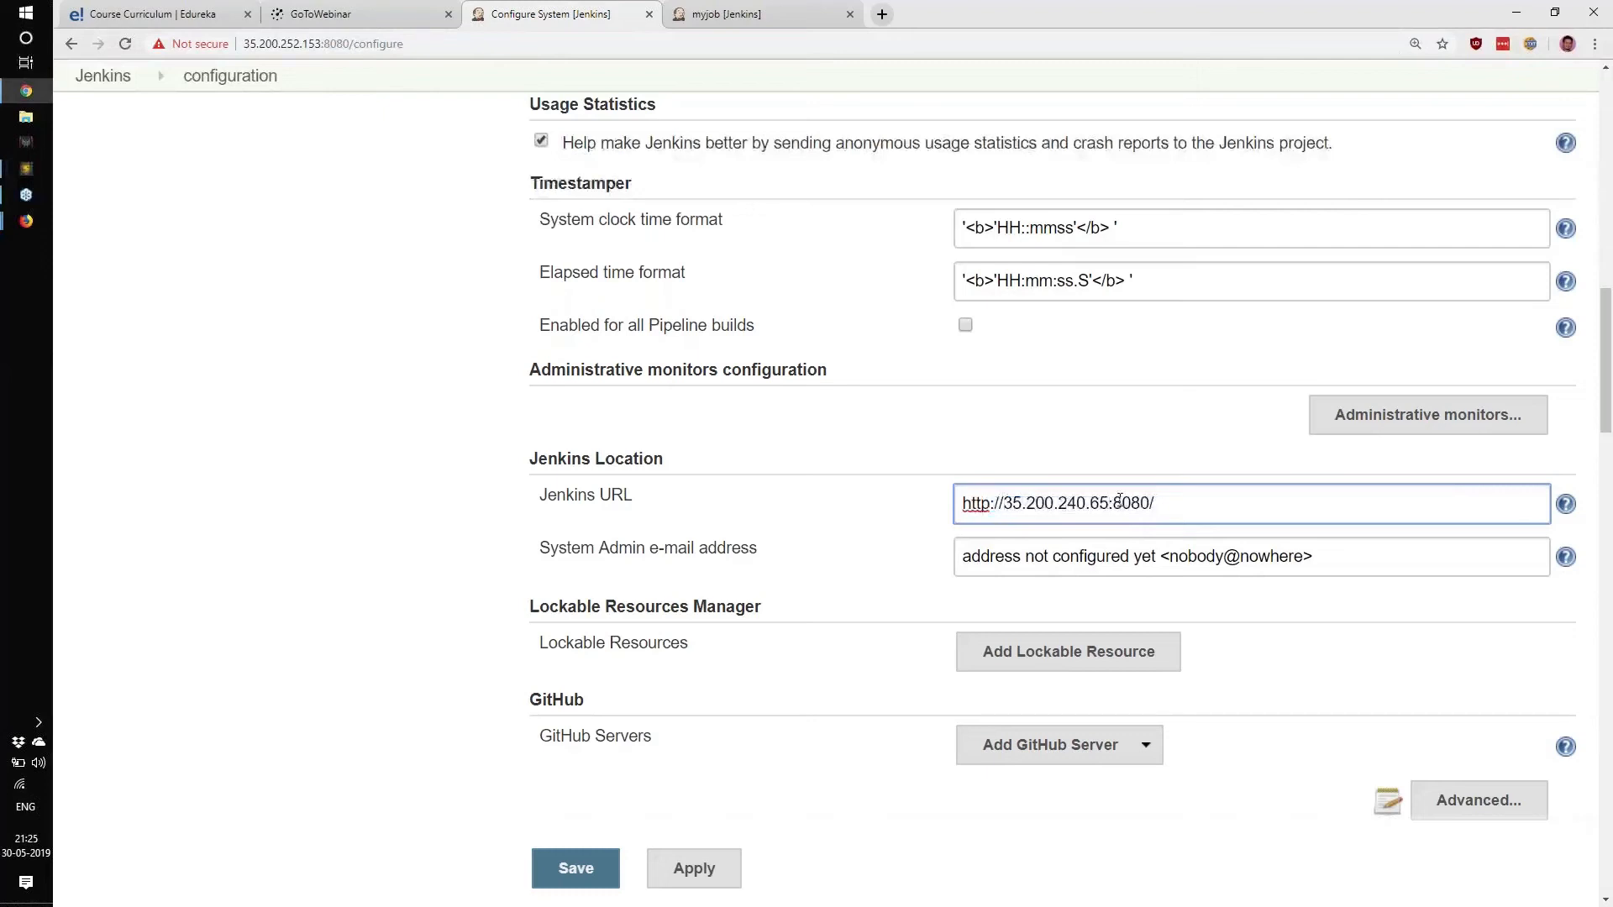
left_click_drag(1112, 503, 1158, 501)
left_click_drag(1164, 502, 927, 514)
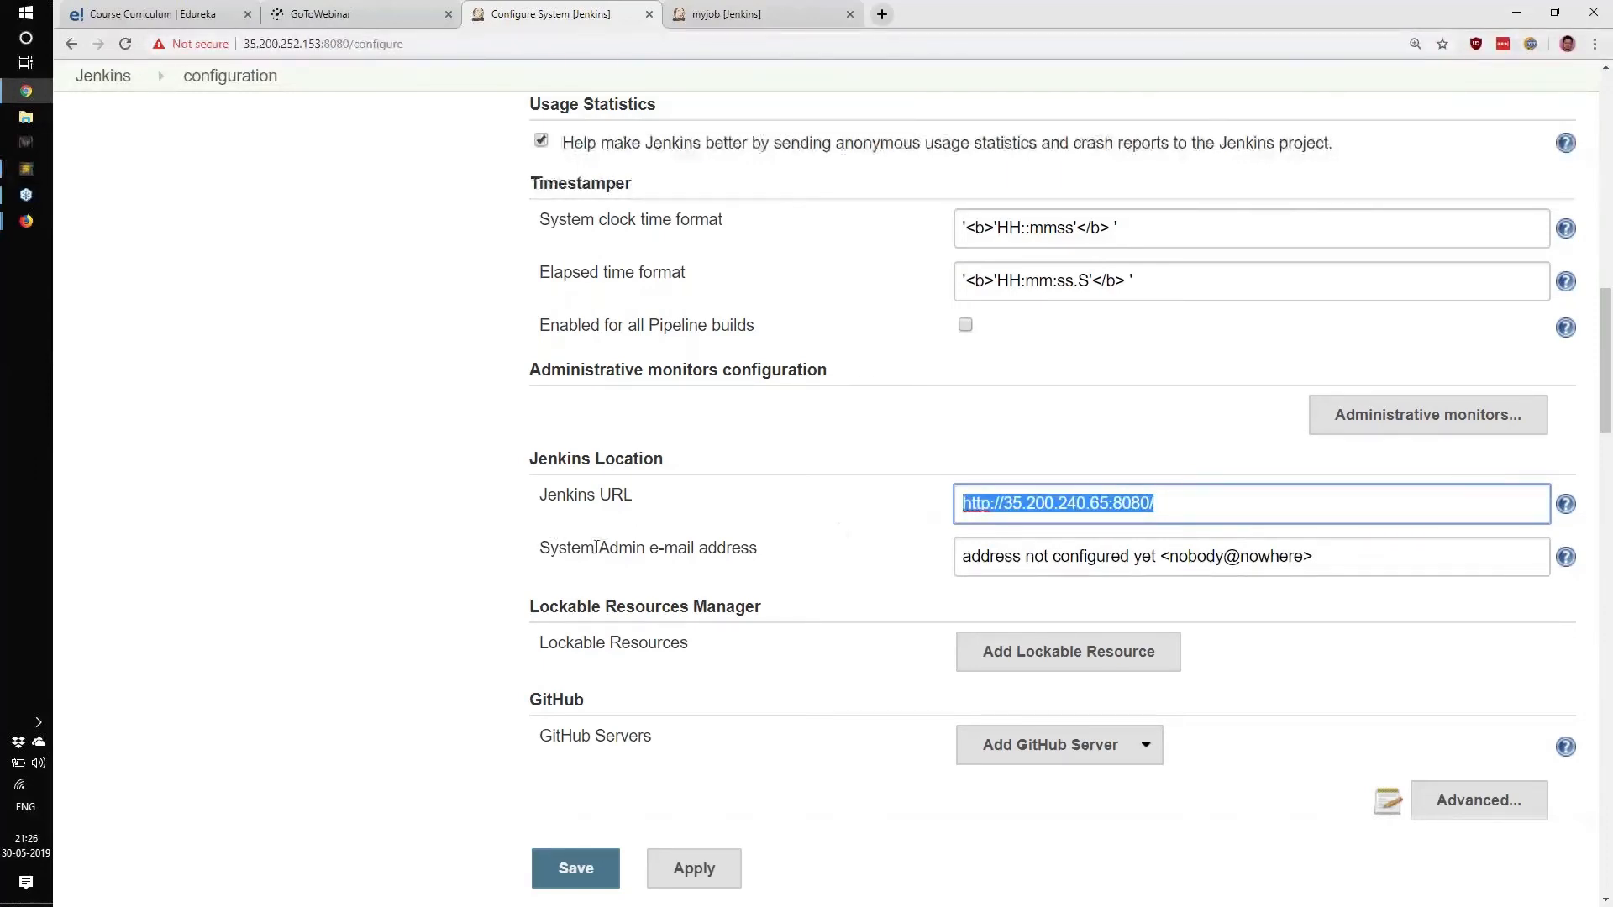
left_click_drag(596, 547, 1087, 574)
left_click(1117, 561)
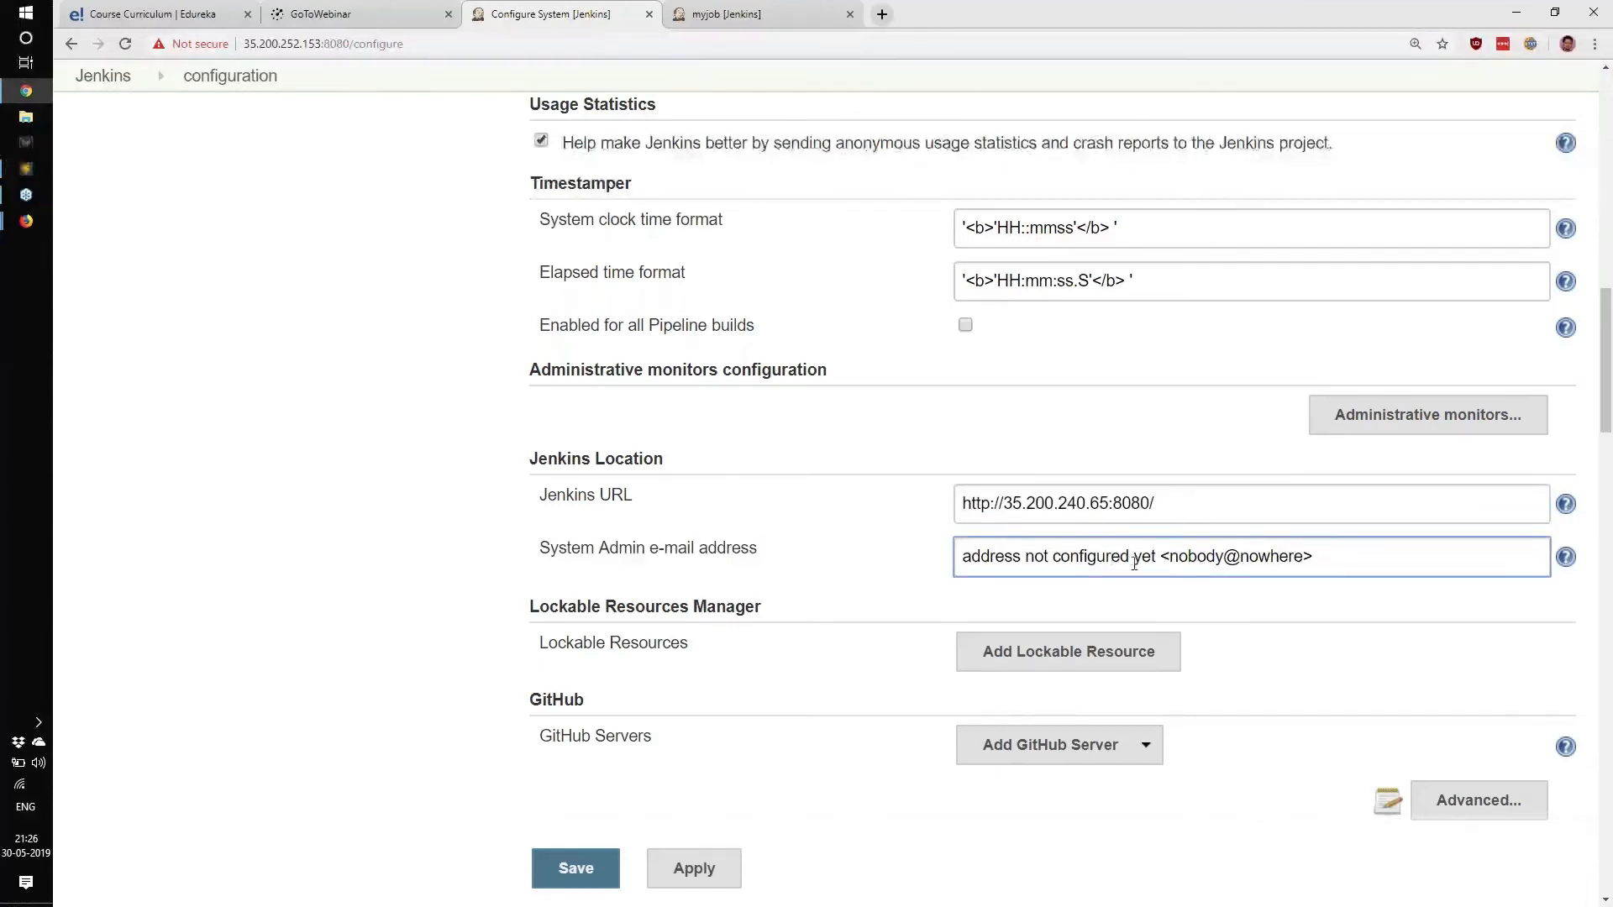
left_click_drag(1361, 558, 949, 561)
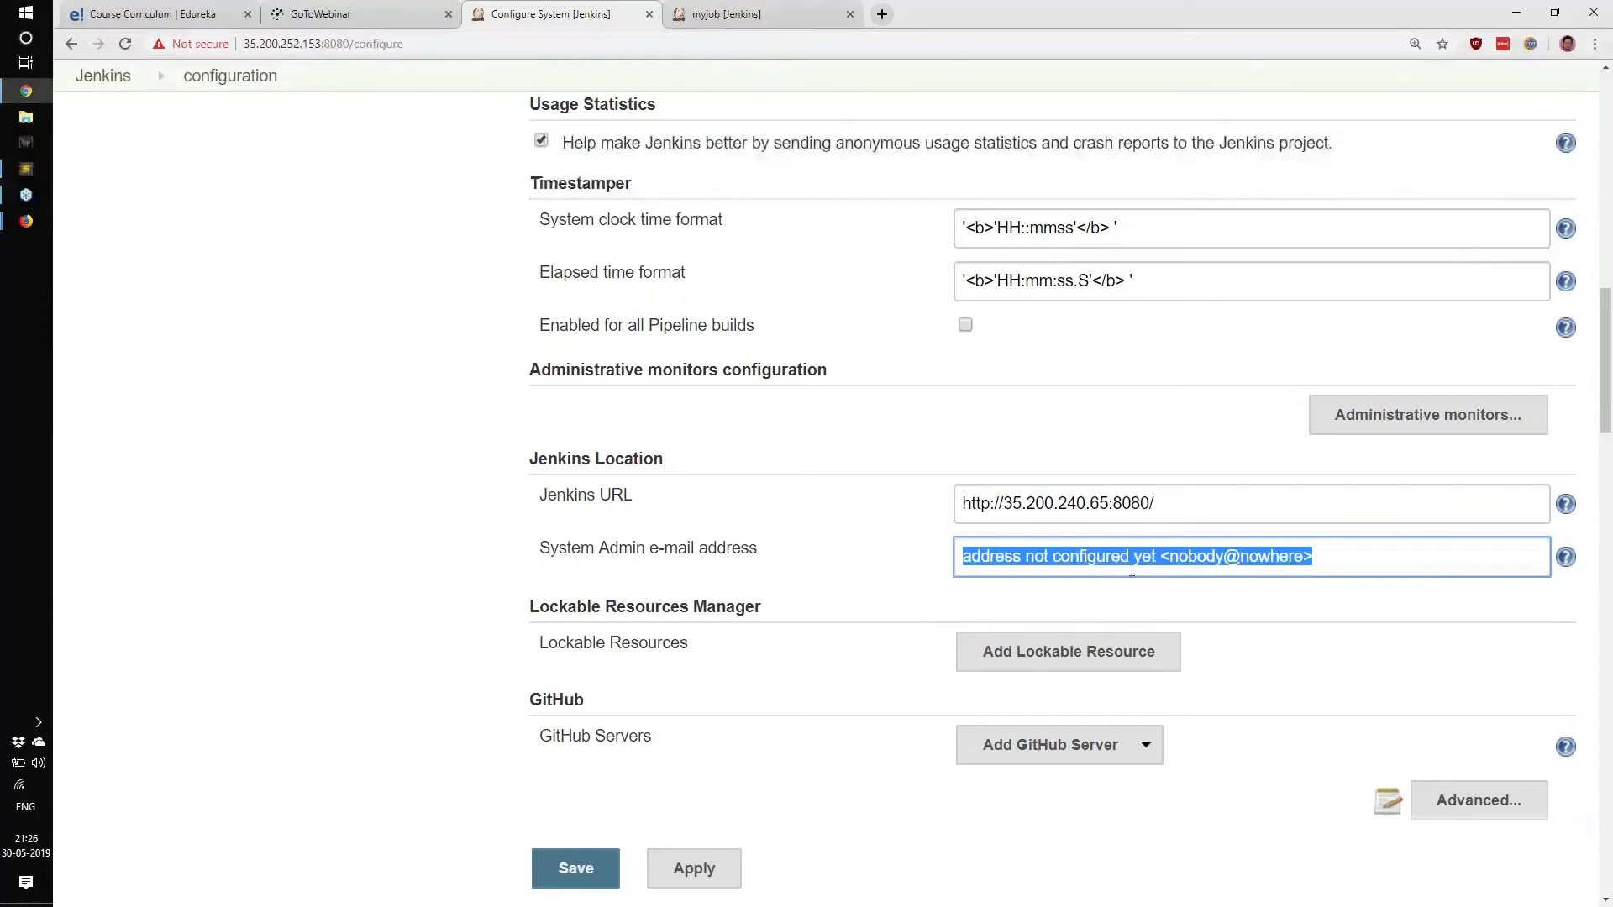
left_click(1335, 558)
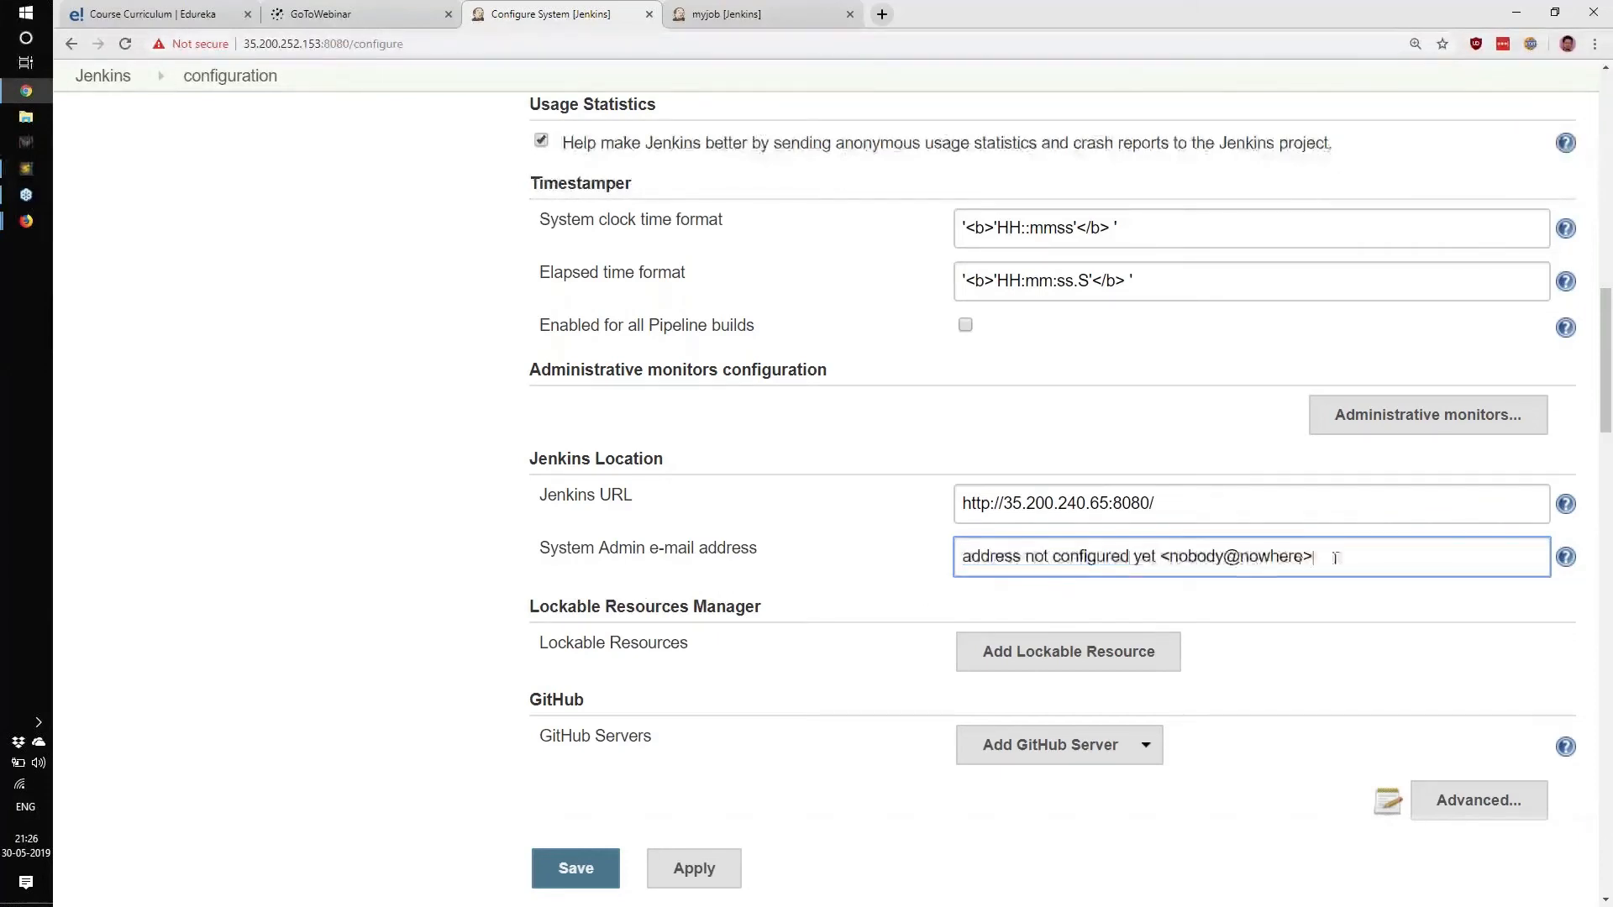
left_click_drag(1335, 558, 673, 586)
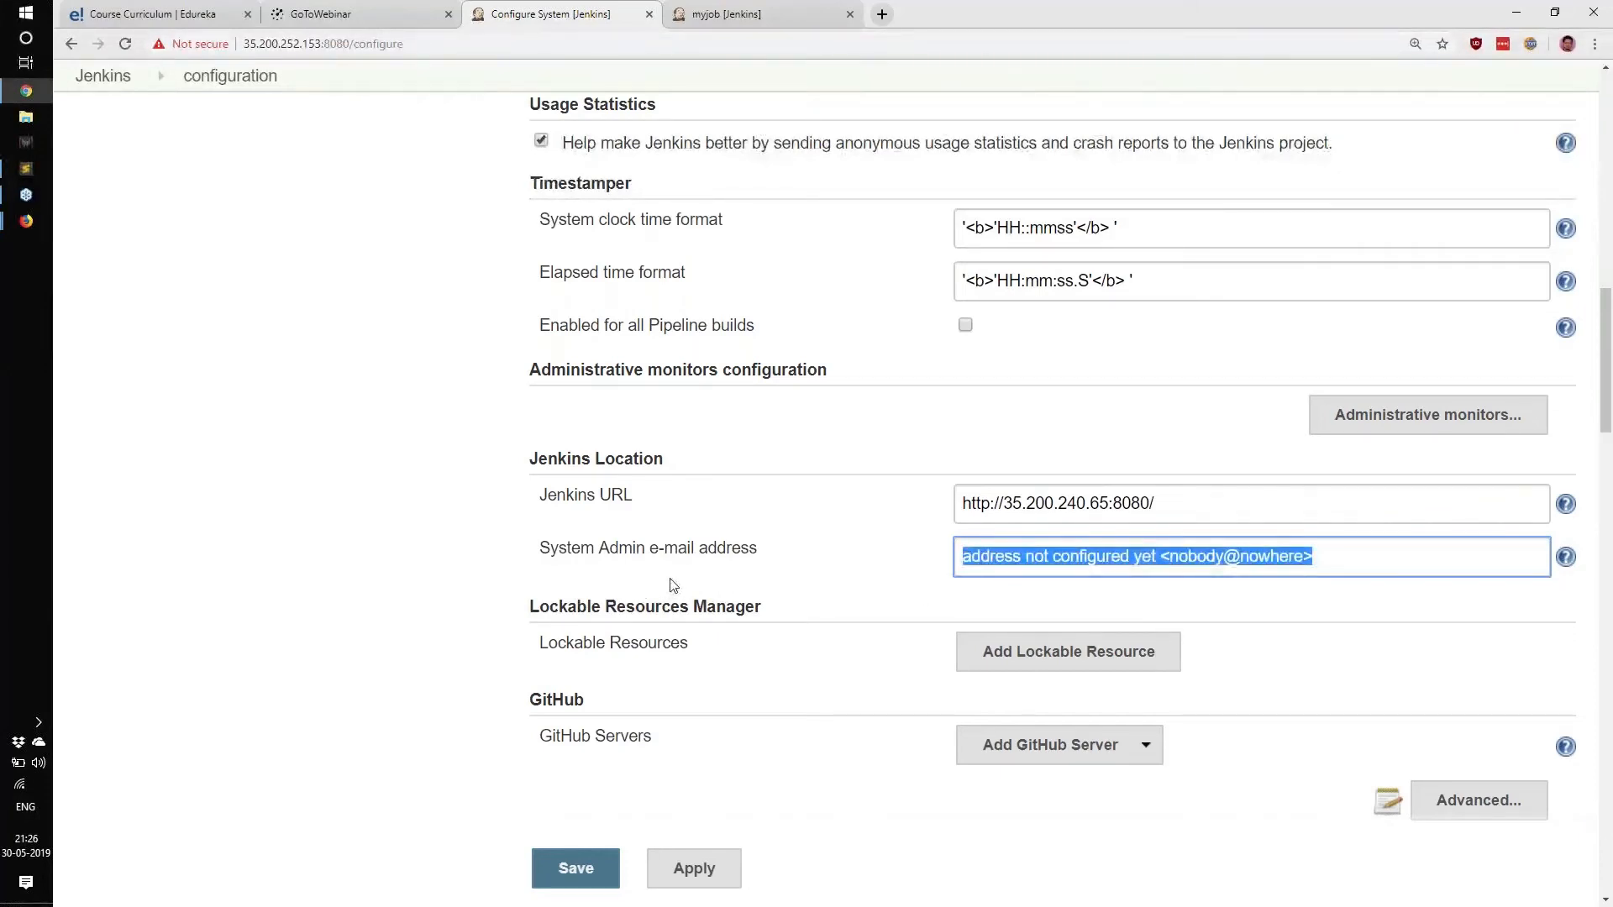
scroll(672, 586, "down", 1)
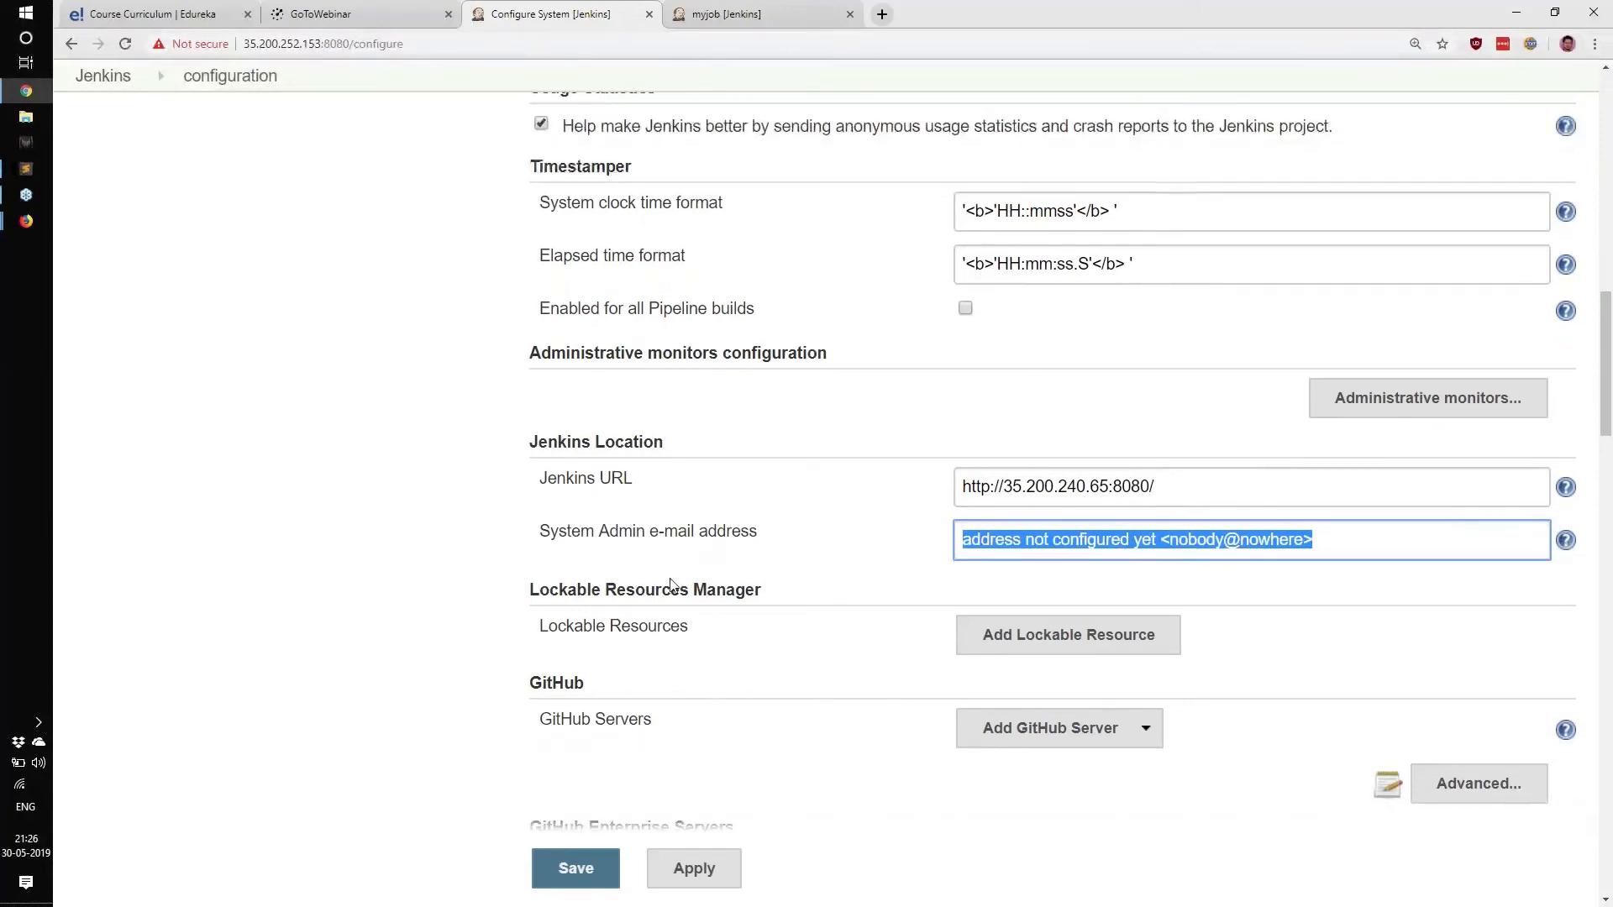
scroll(673, 585, "down", 10)
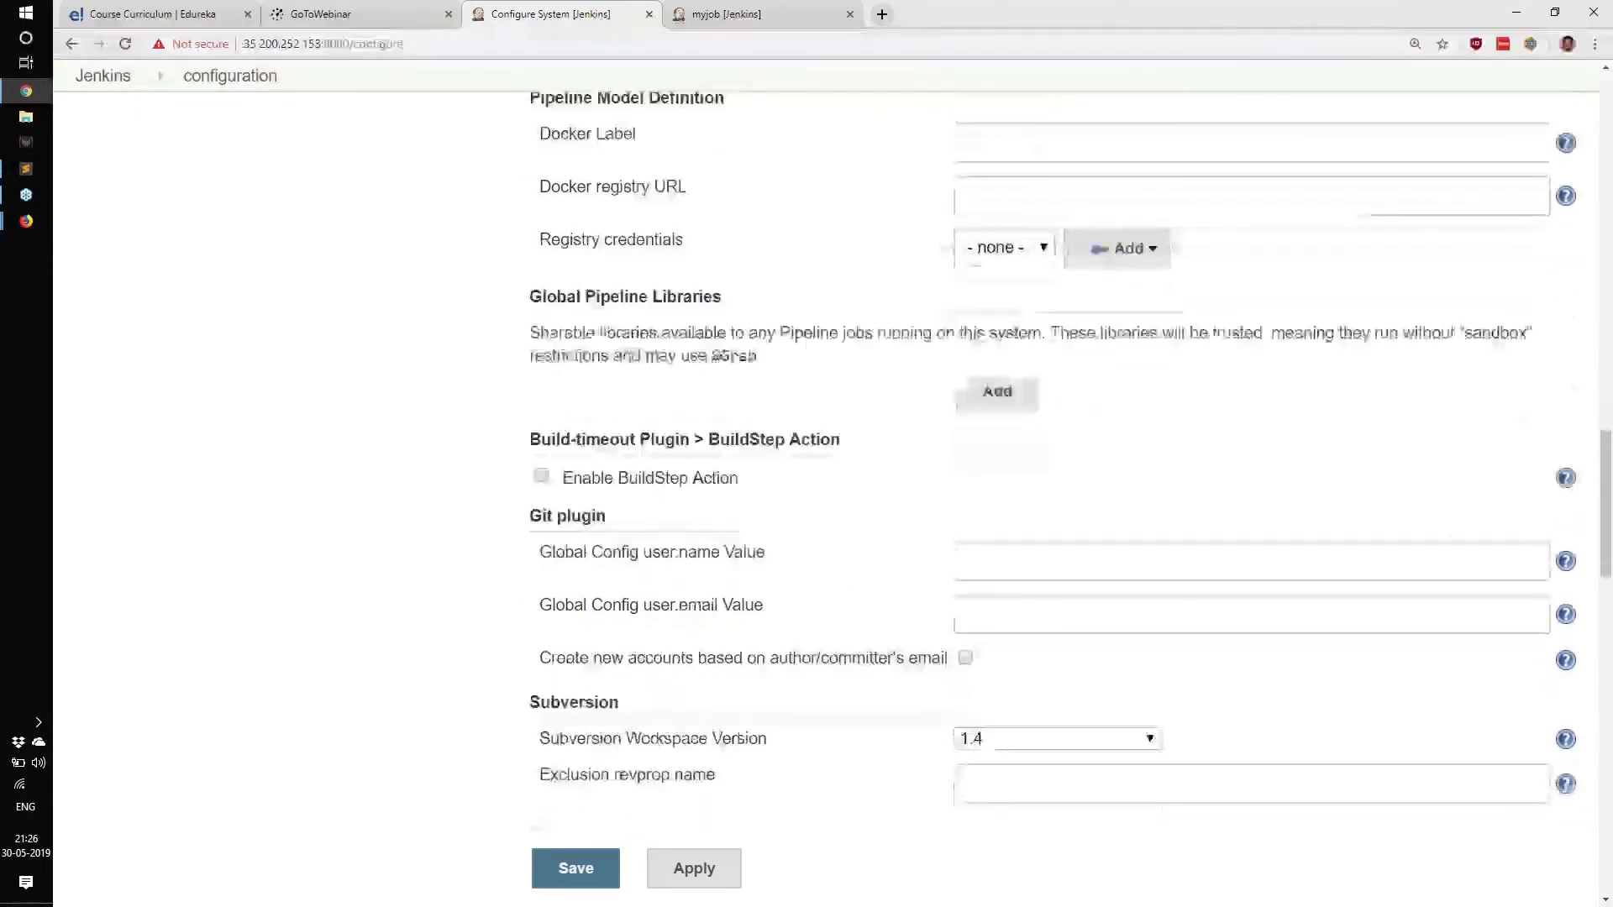
scroll(1050, 487, "down", 1)
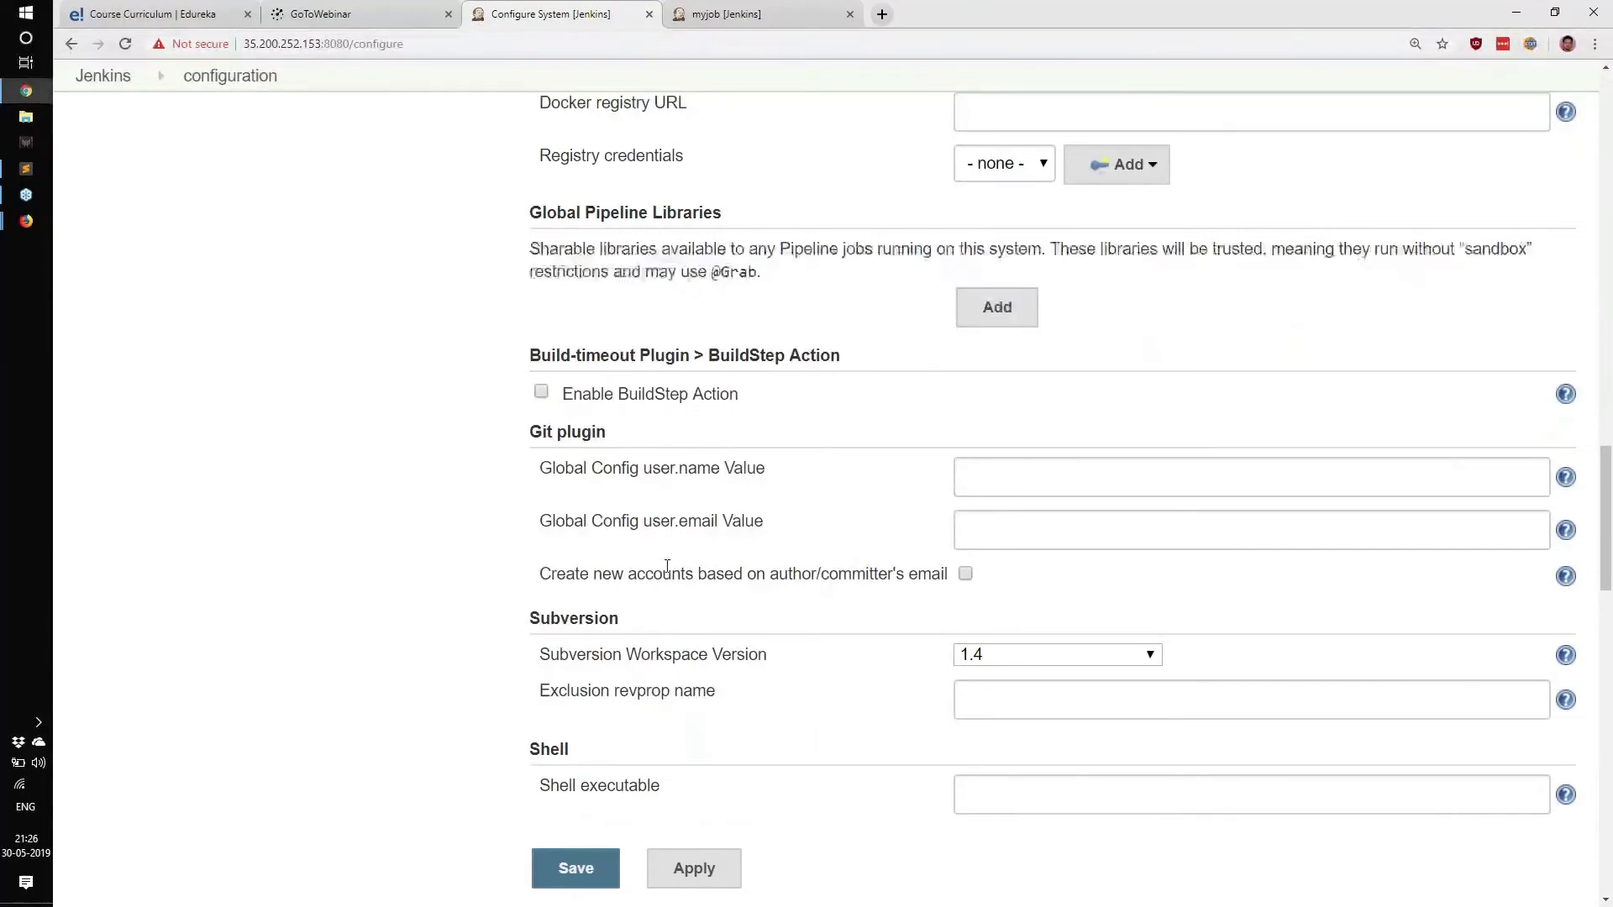
left_click_drag(528, 436, 605, 431)
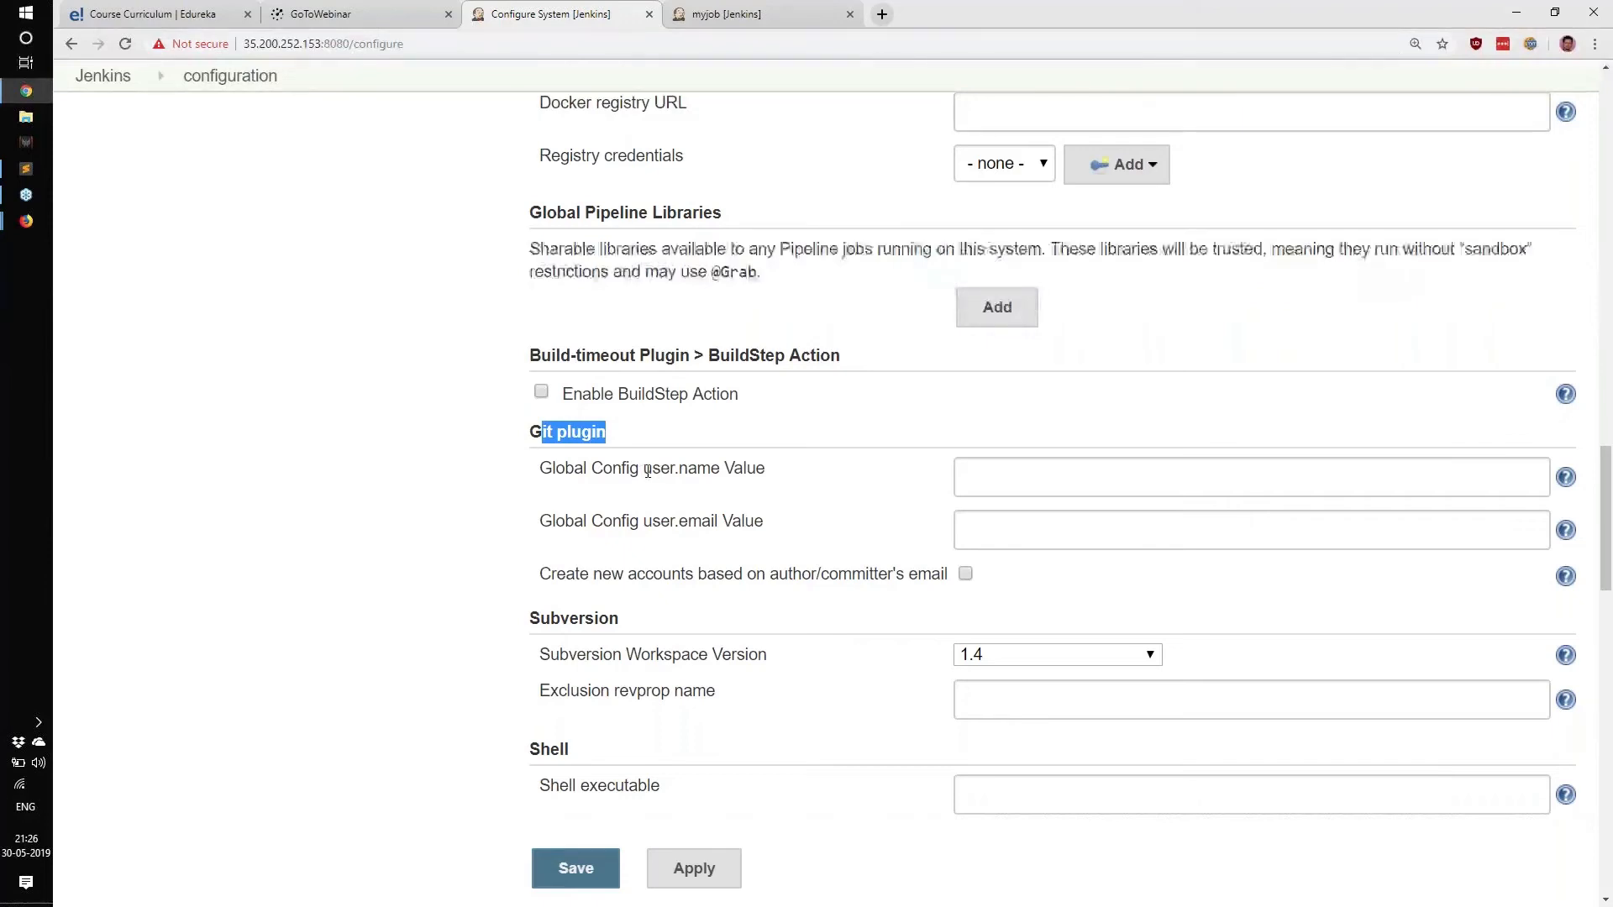
left_click_drag(644, 470, 649, 470)
left_click_drag(649, 472, 697, 471)
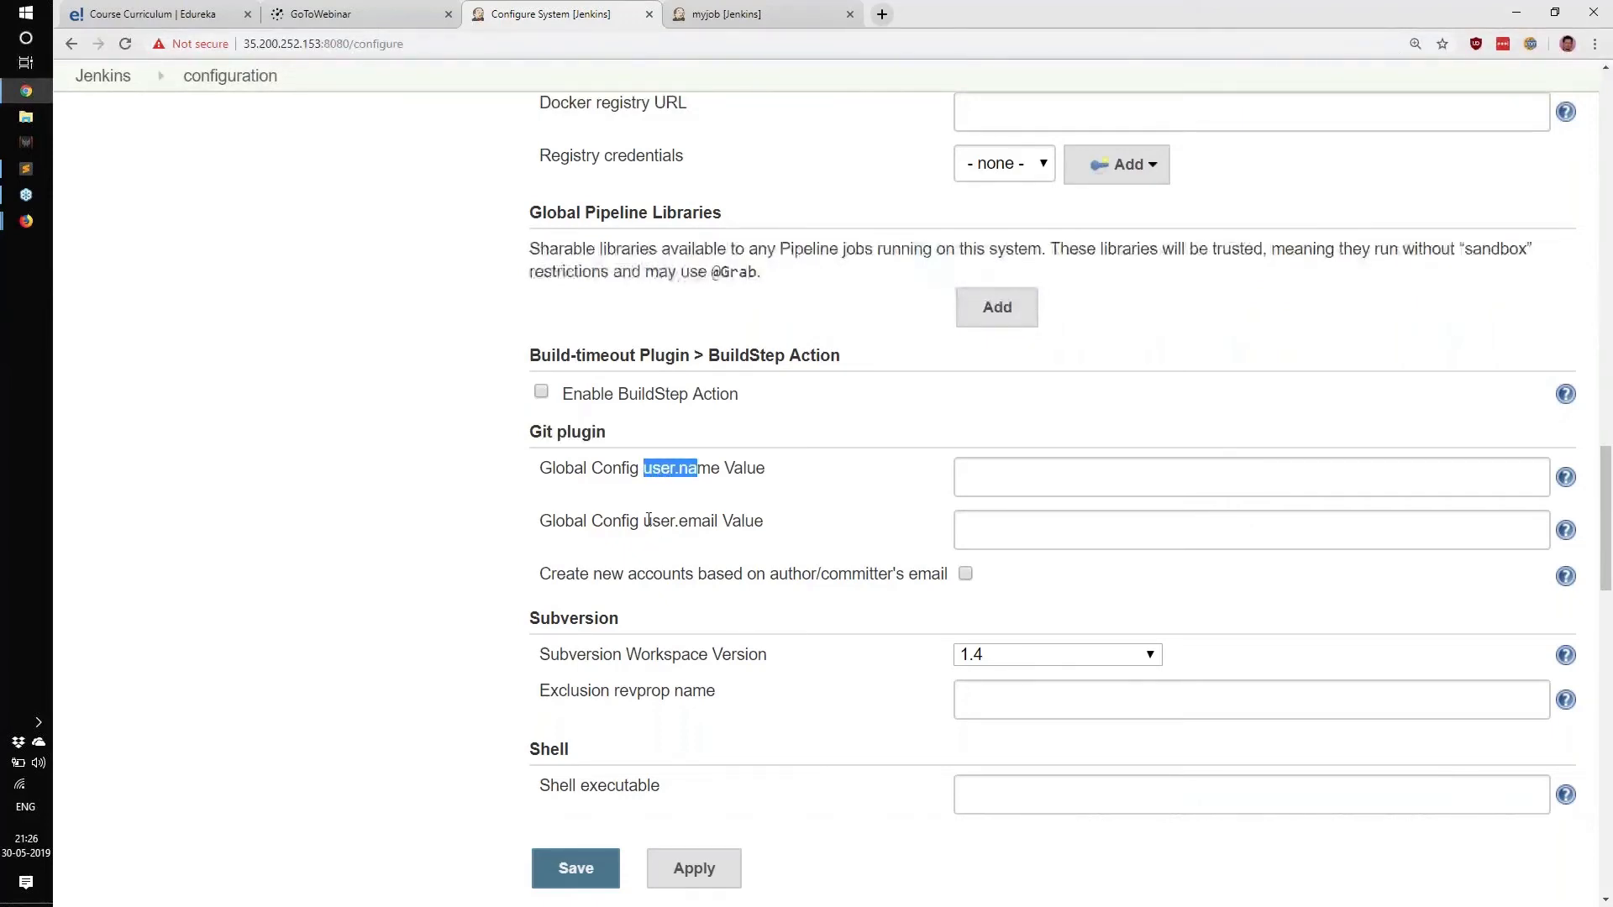
left_click_drag(645, 521, 717, 521)
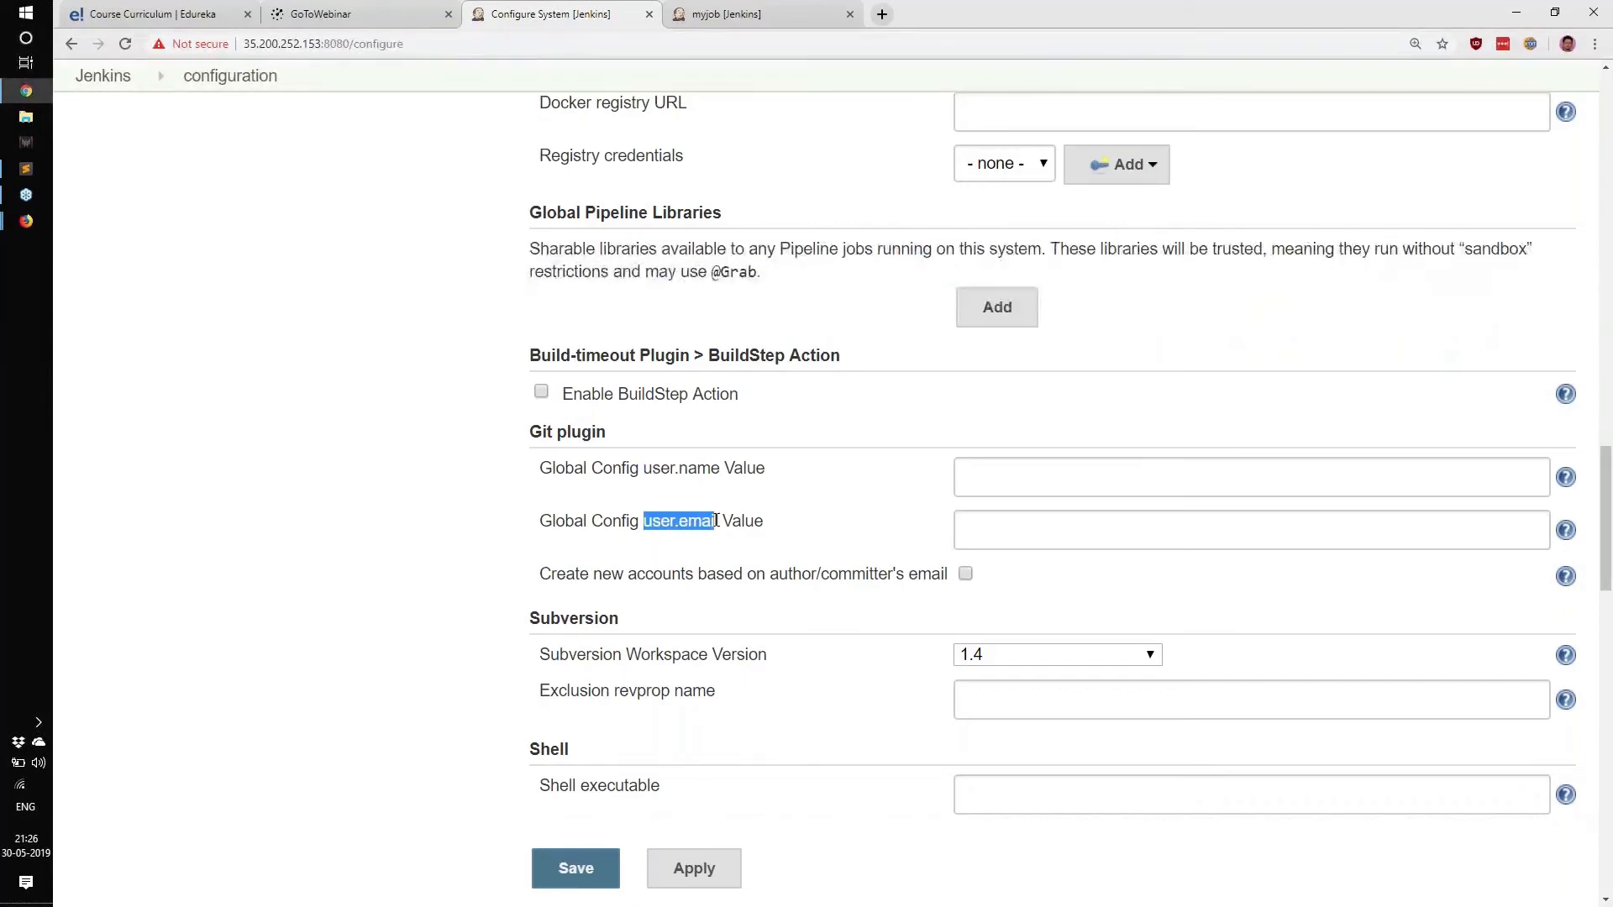
left_click(1074, 470)
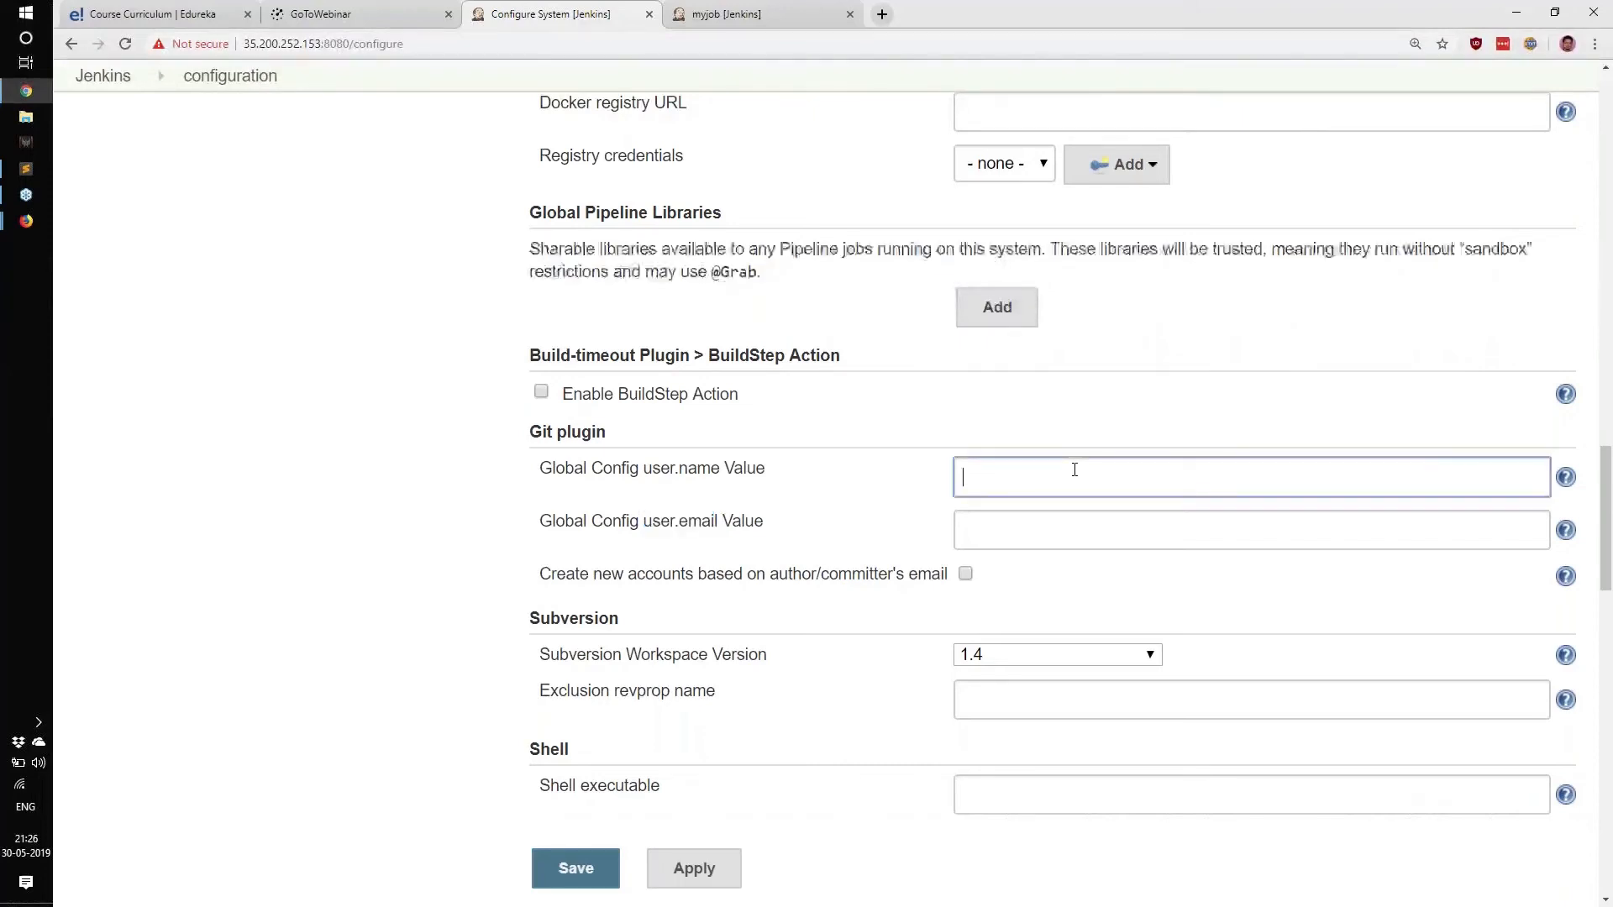
left_click(1047, 536)
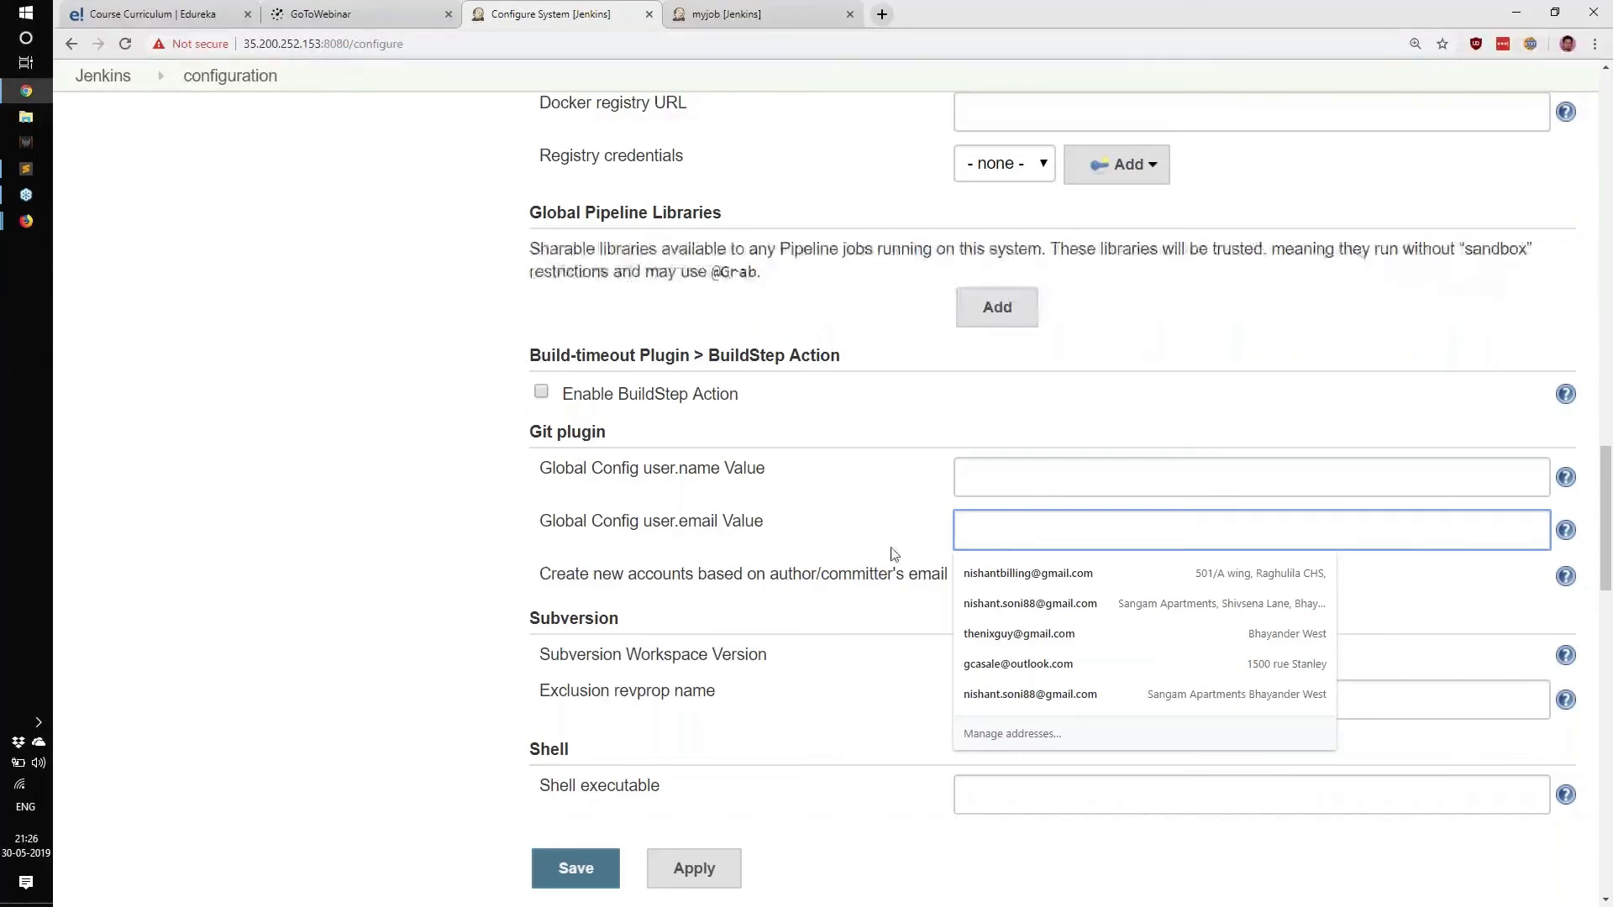
left_click(647, 512)
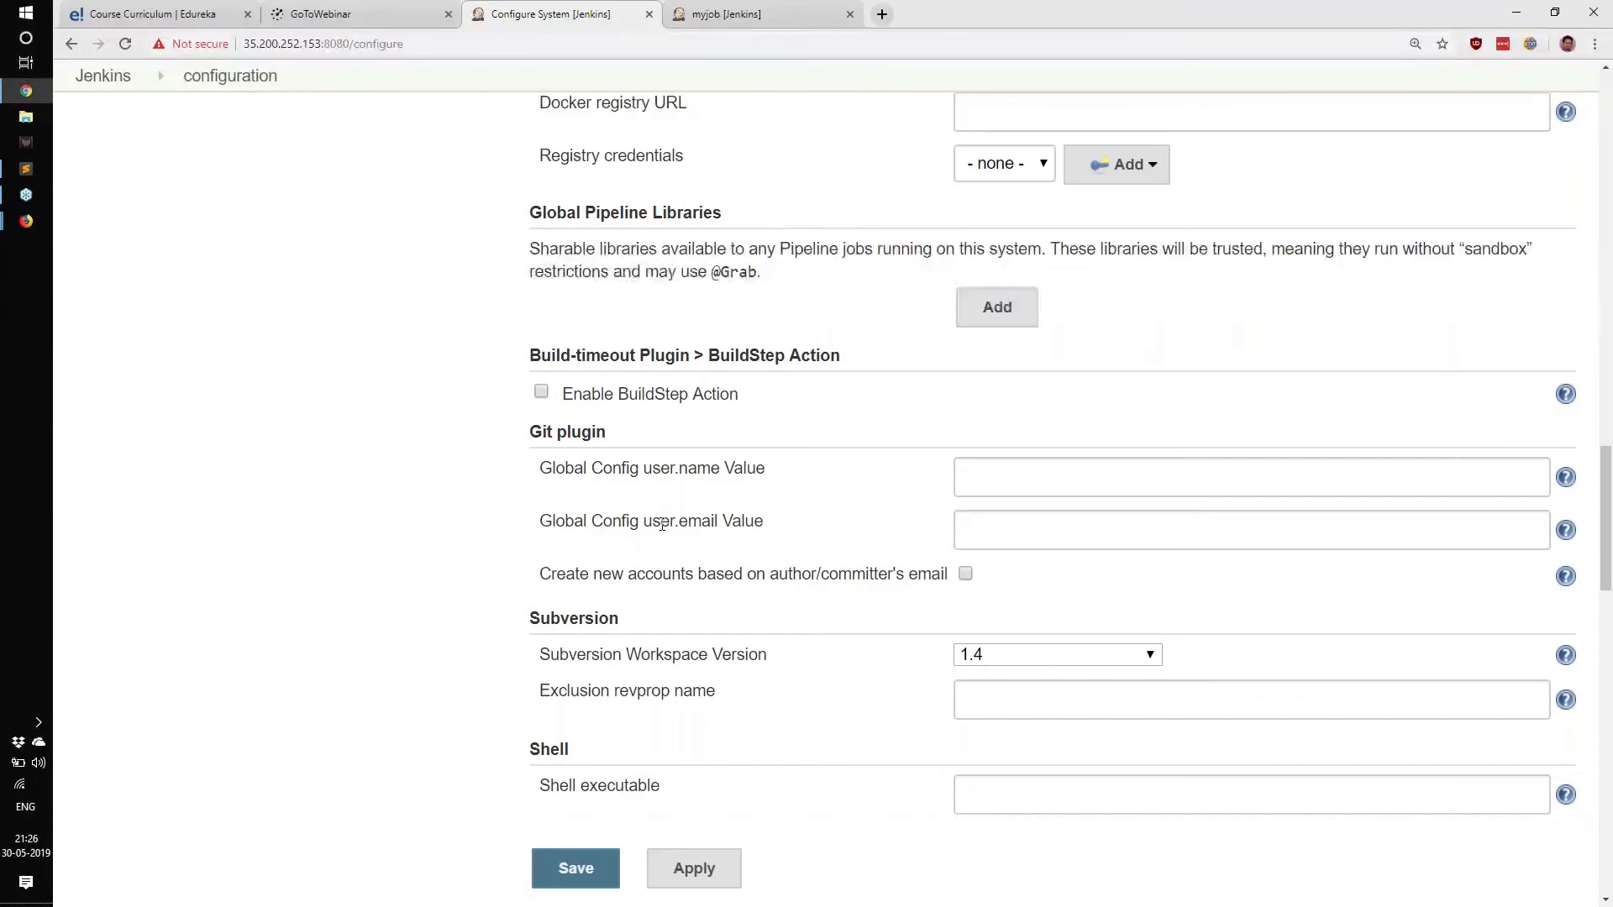
scroll(558, 522, "down", 4)
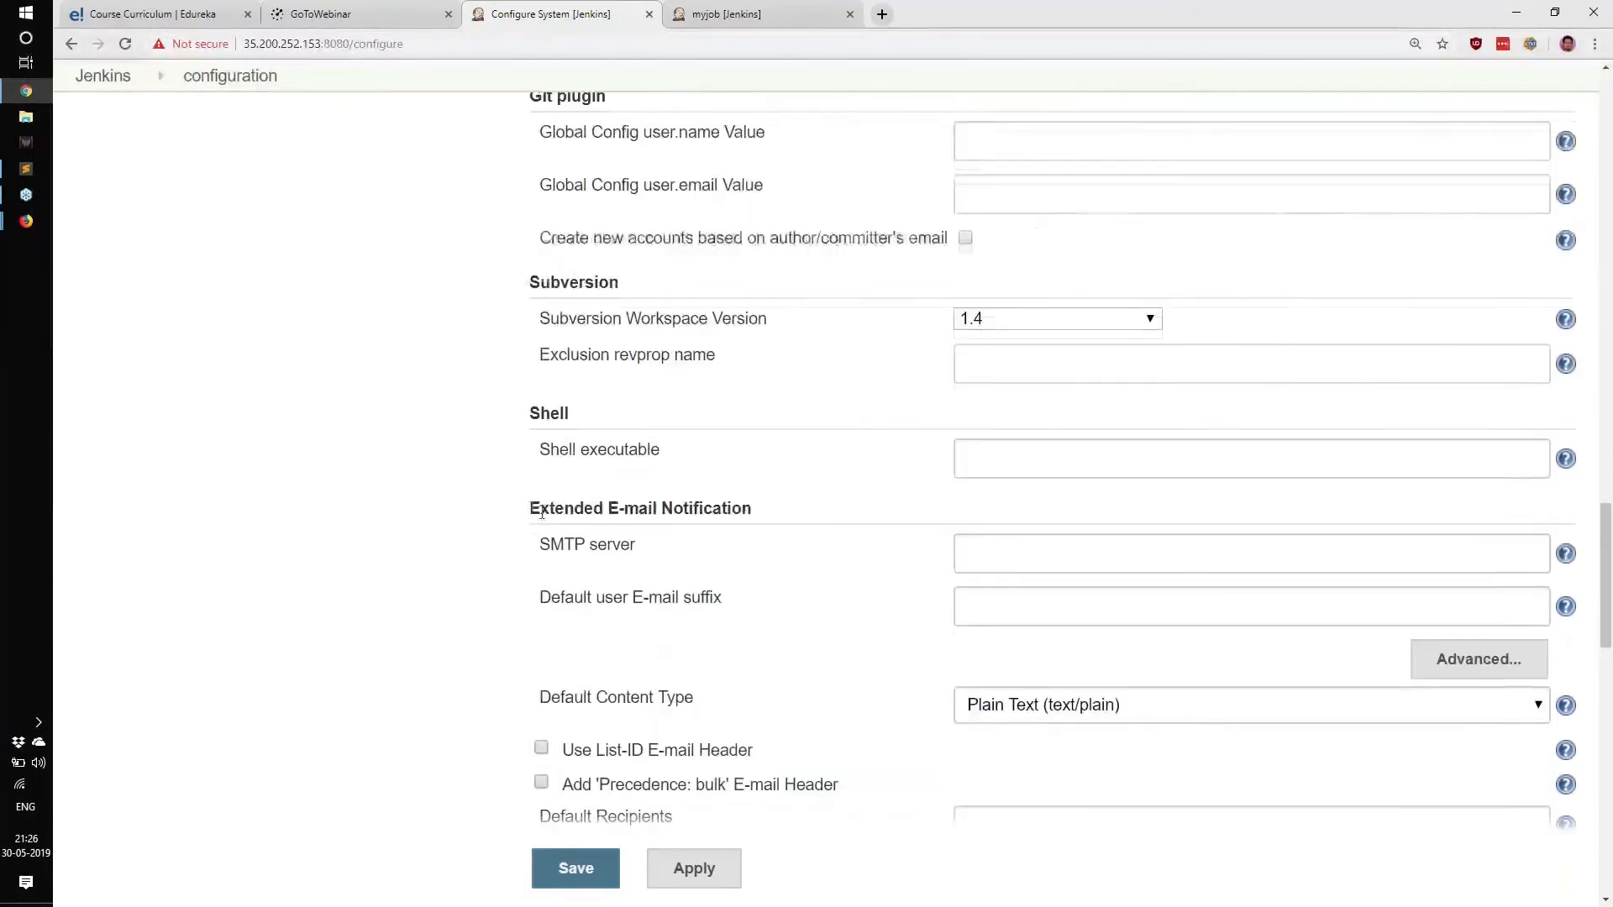
Expand the Extended E-mail Notification advanced options and review the SMTP server through SMTP port settings.
triple_click(542, 513)
left_click(1512, 658)
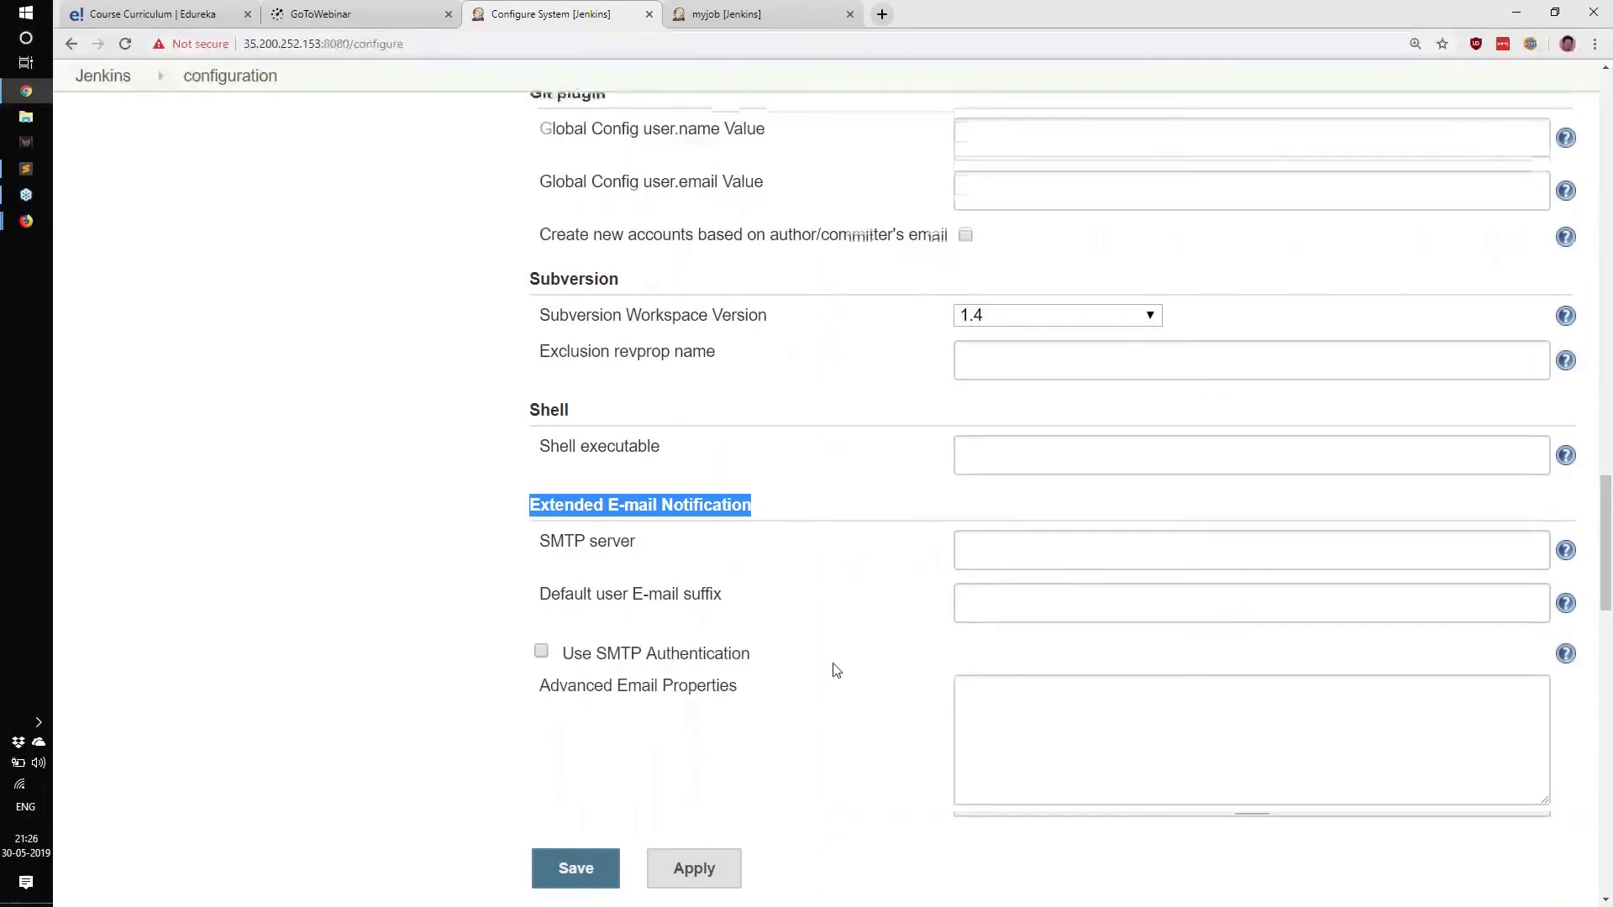
scroll(836, 670, "down", 3)
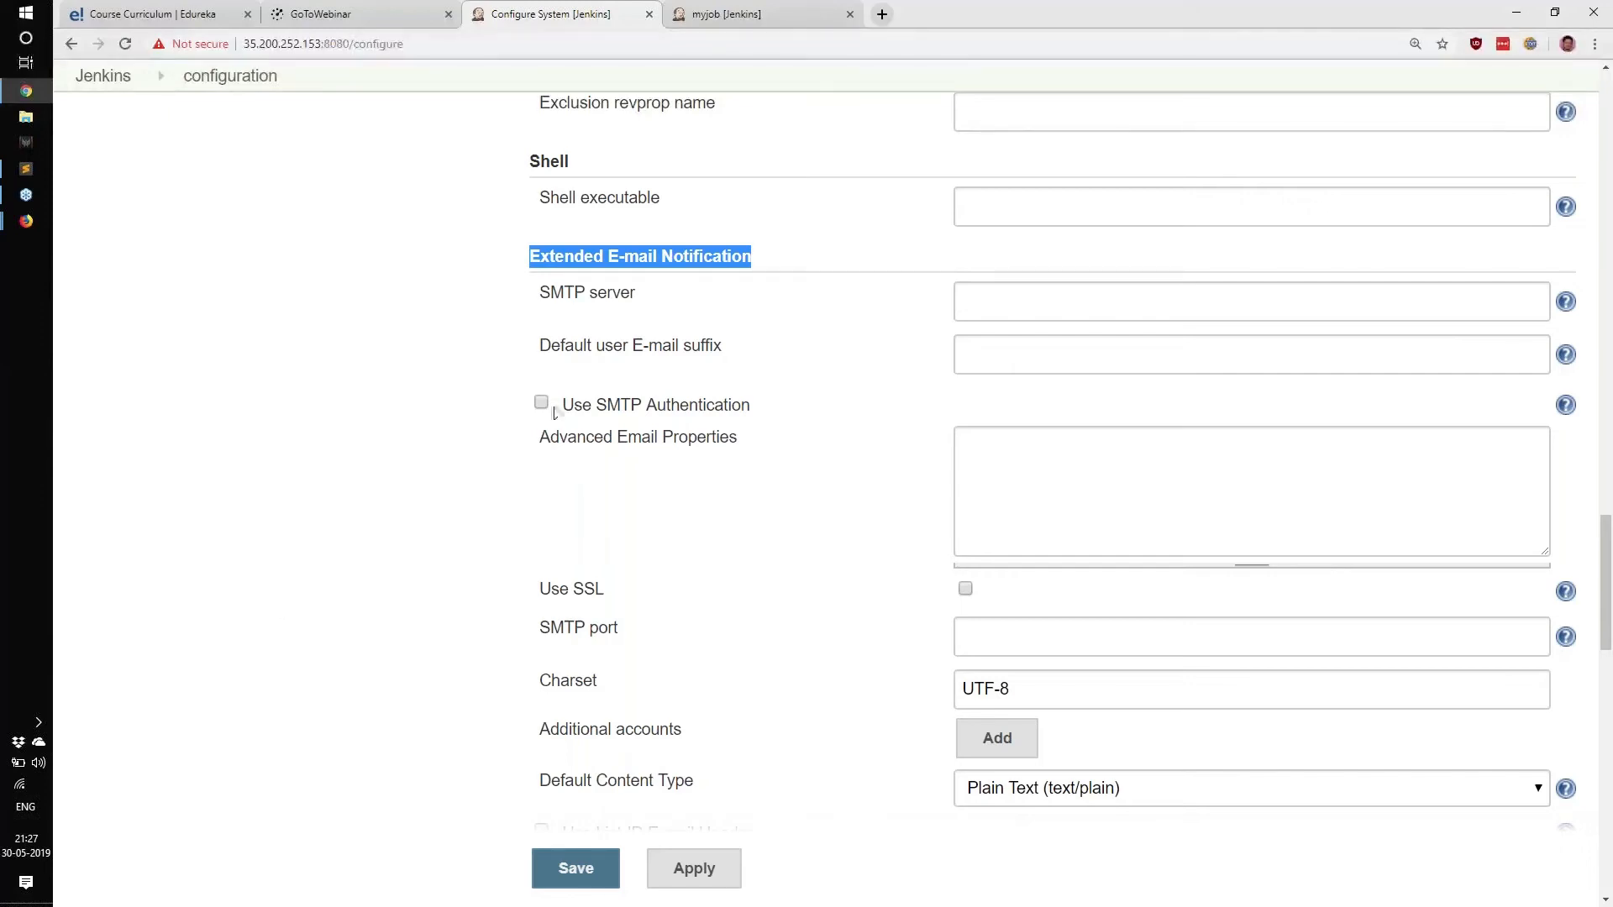
left_click_drag(542, 290, 754, 640)
left_click(752, 642)
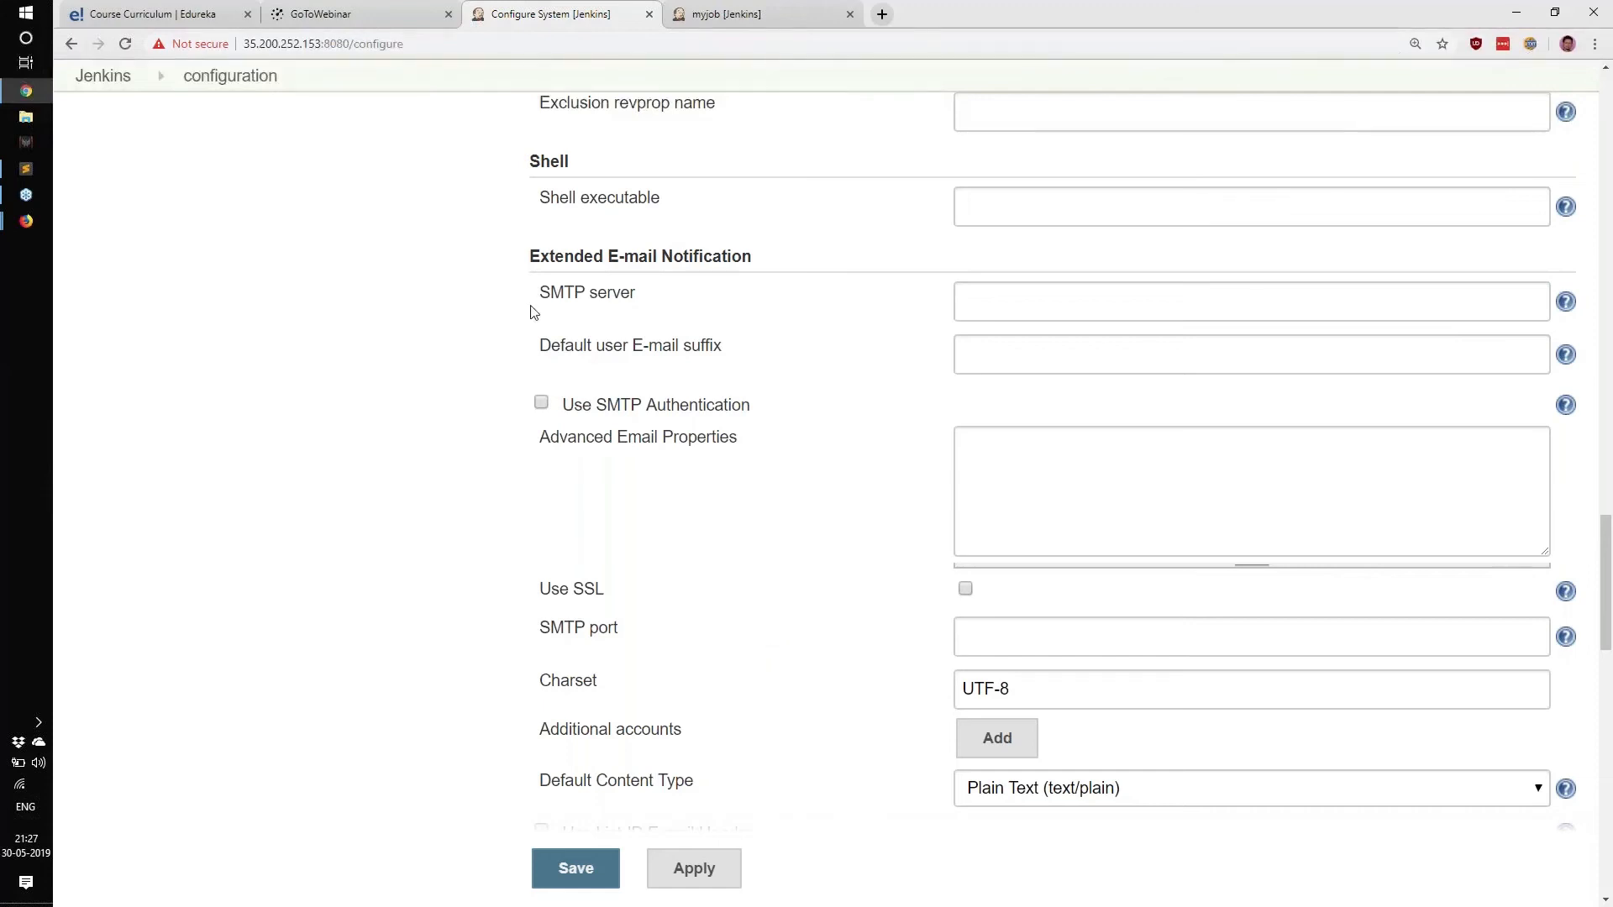
left_click_drag(546, 292, 672, 295)
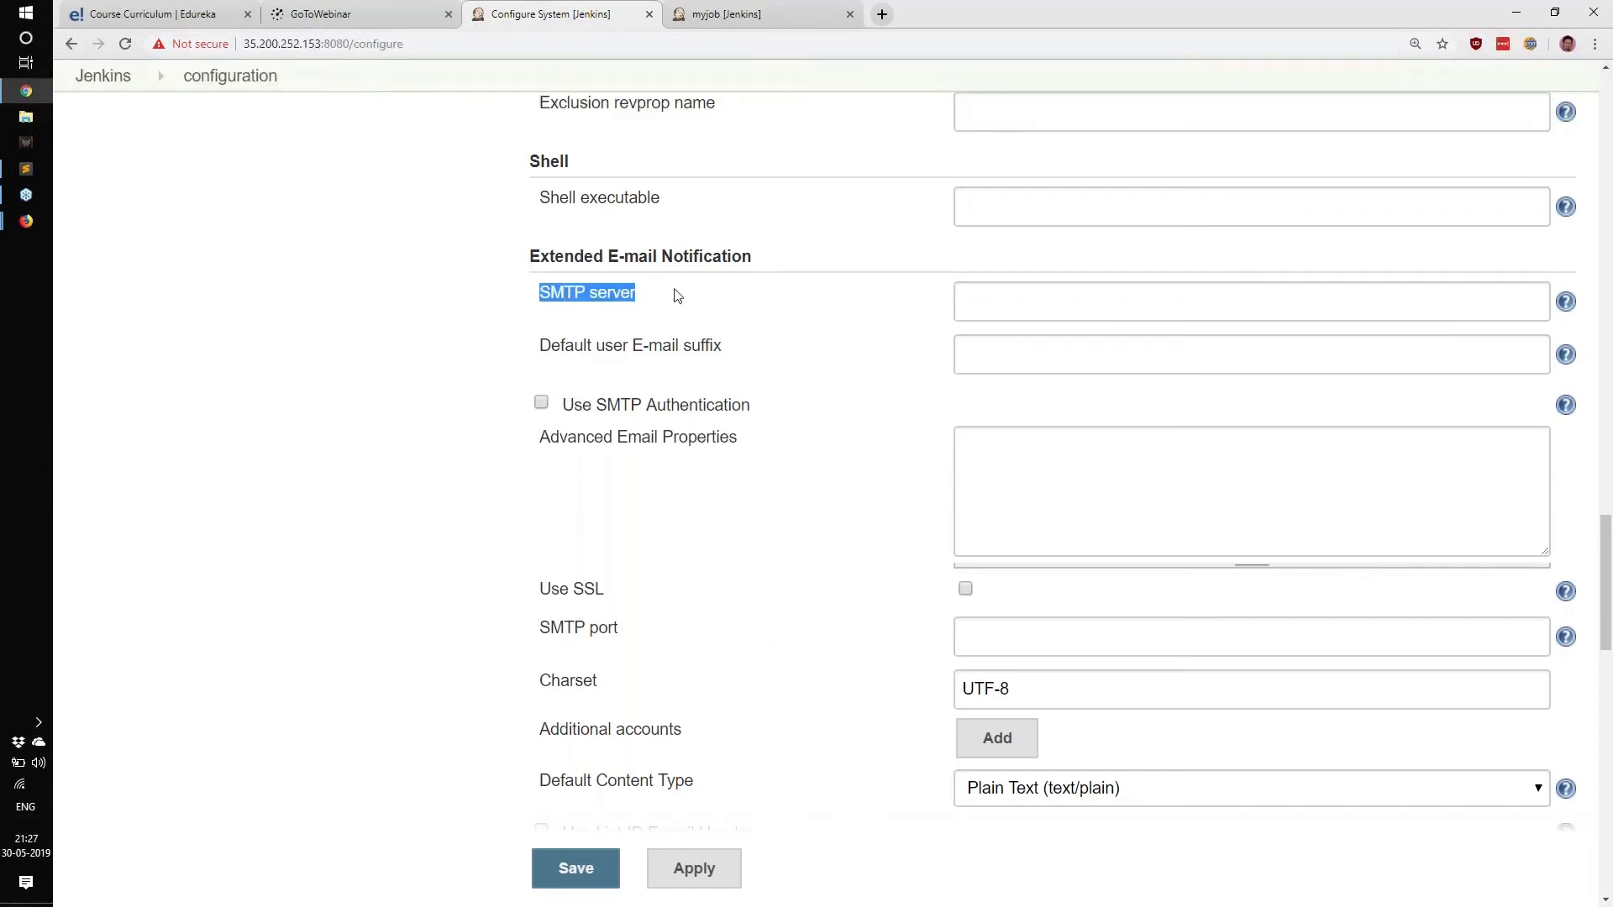
left_click(994, 306)
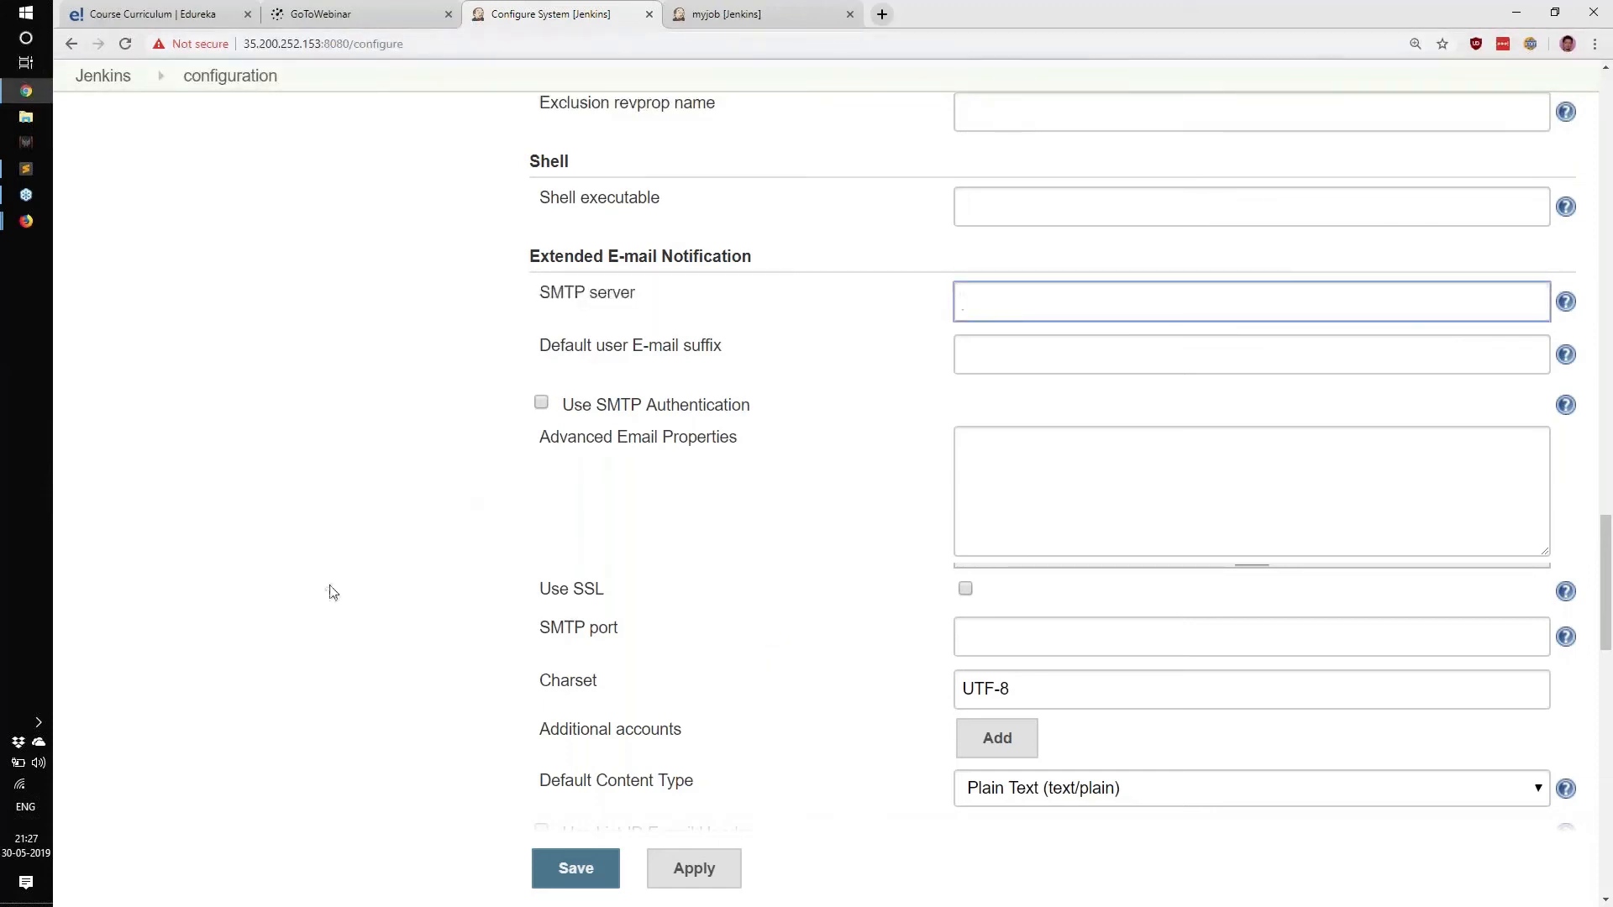
Enter smtp.gmail.com as the SMTP server, leaving the default e-mail suffix blank.
type("smtp.gmail.com")
key("Tab")
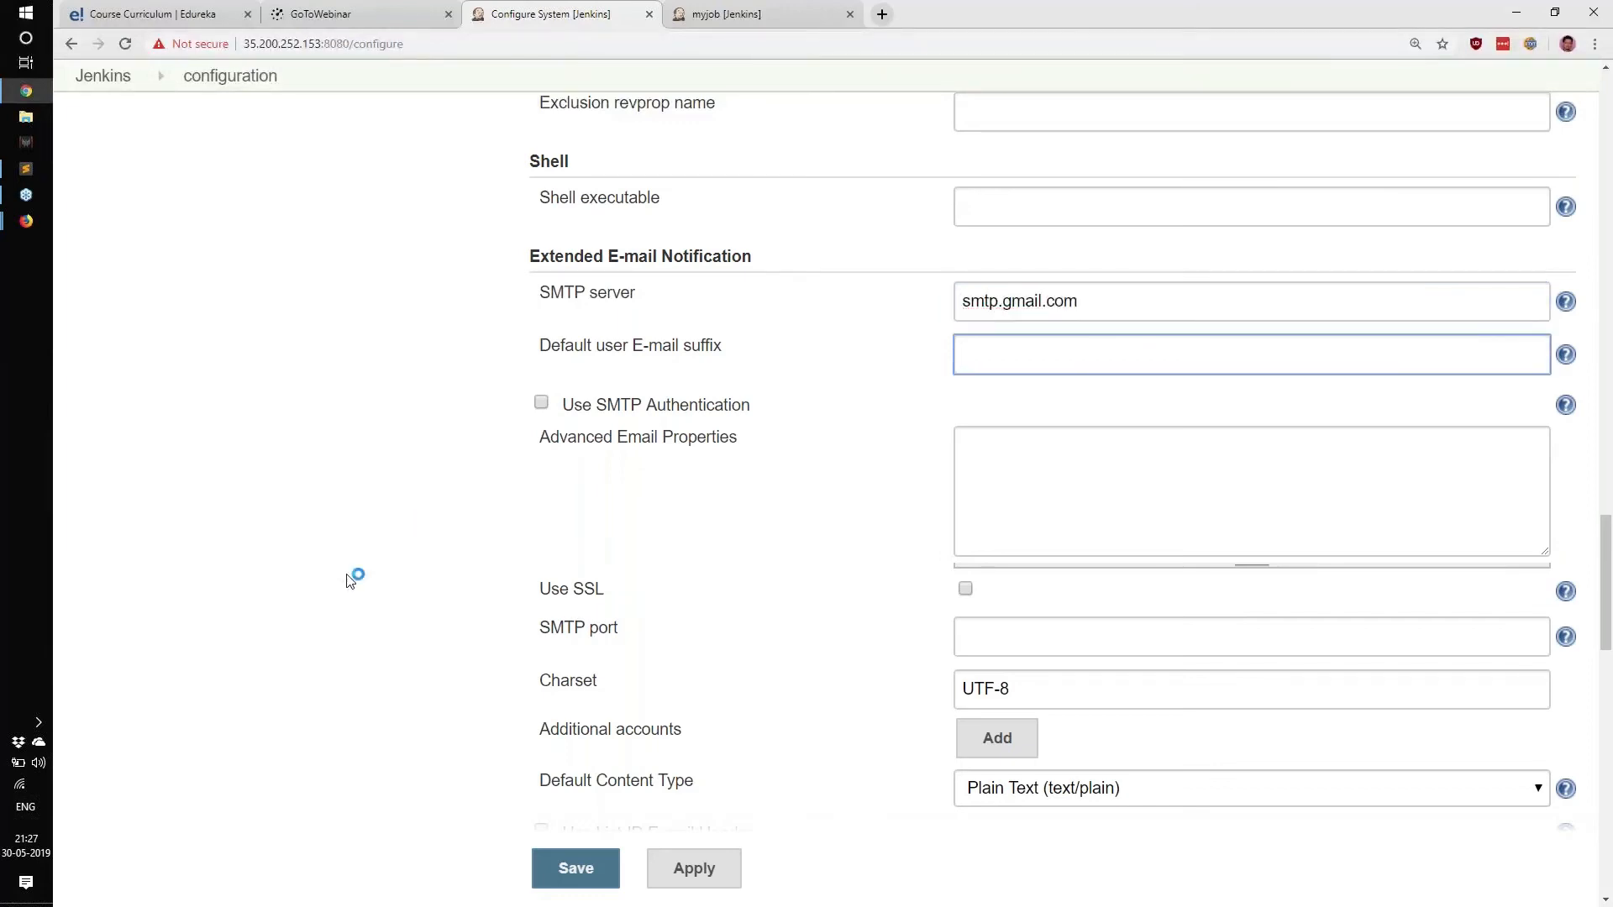
left_click_drag(550, 468, 717, 662)
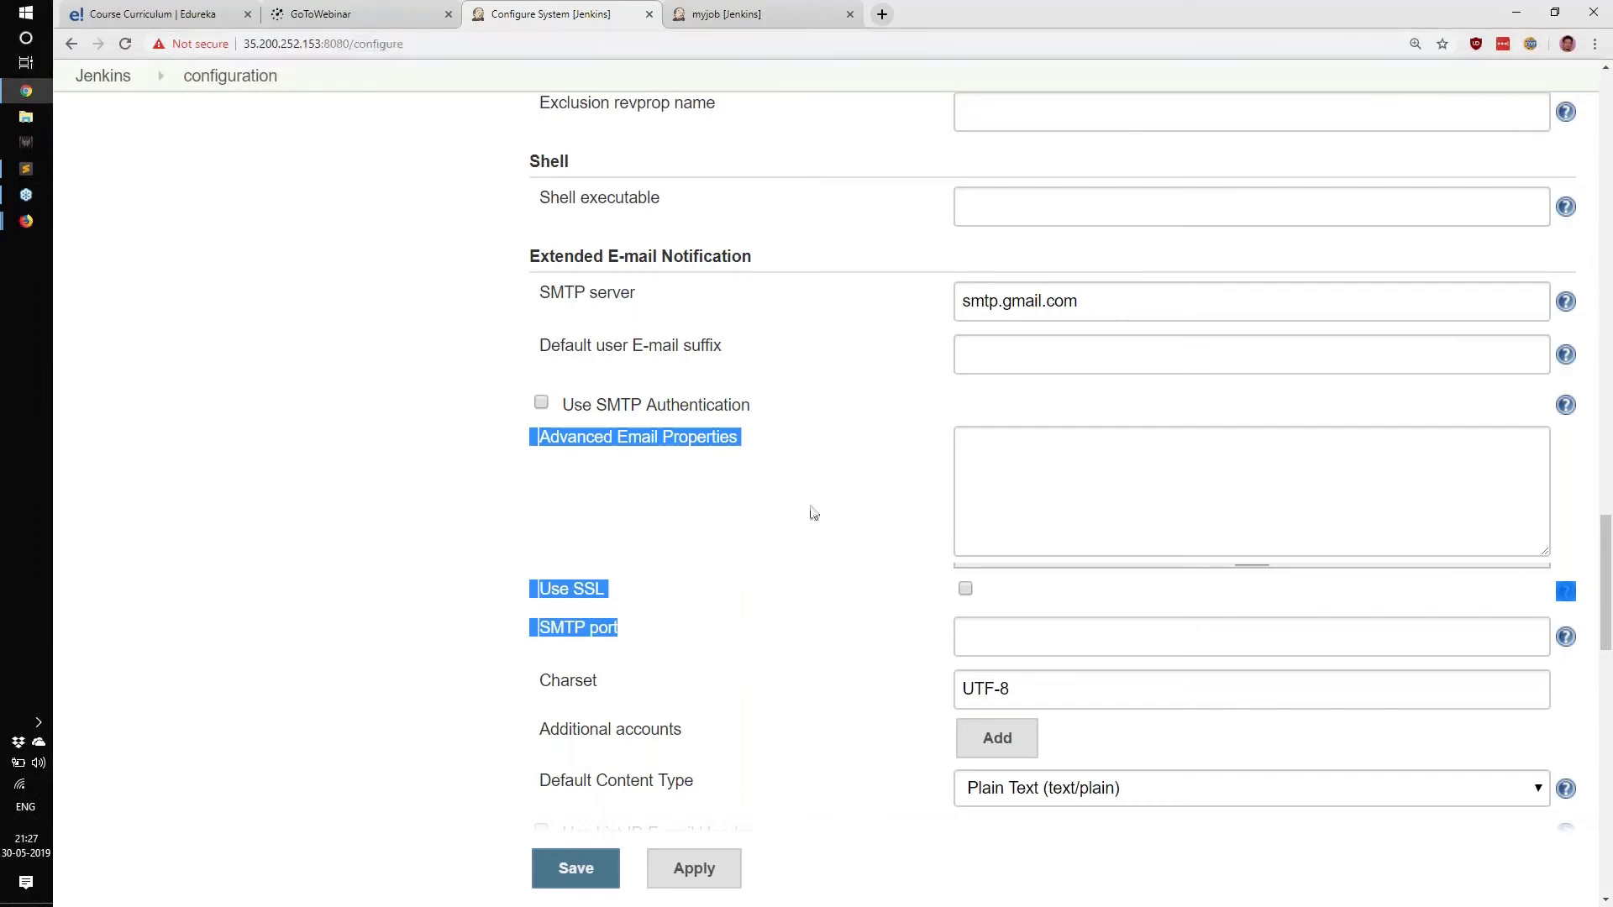
left_click(999, 344)
left_click_drag(964, 298, 1083, 299)
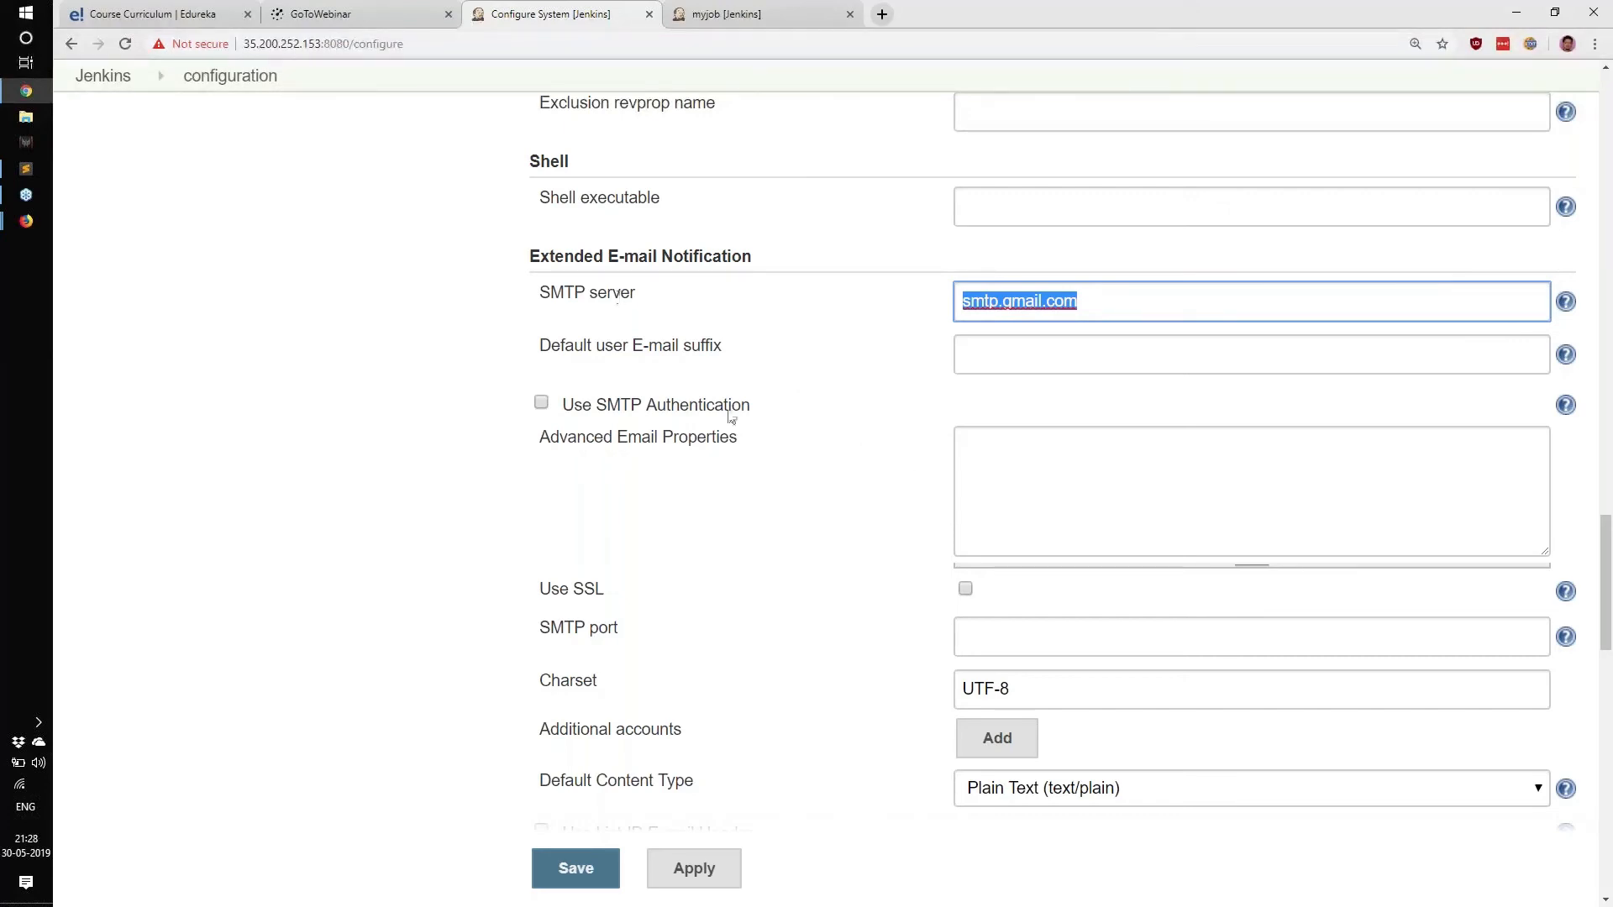
left_click(1005, 352)
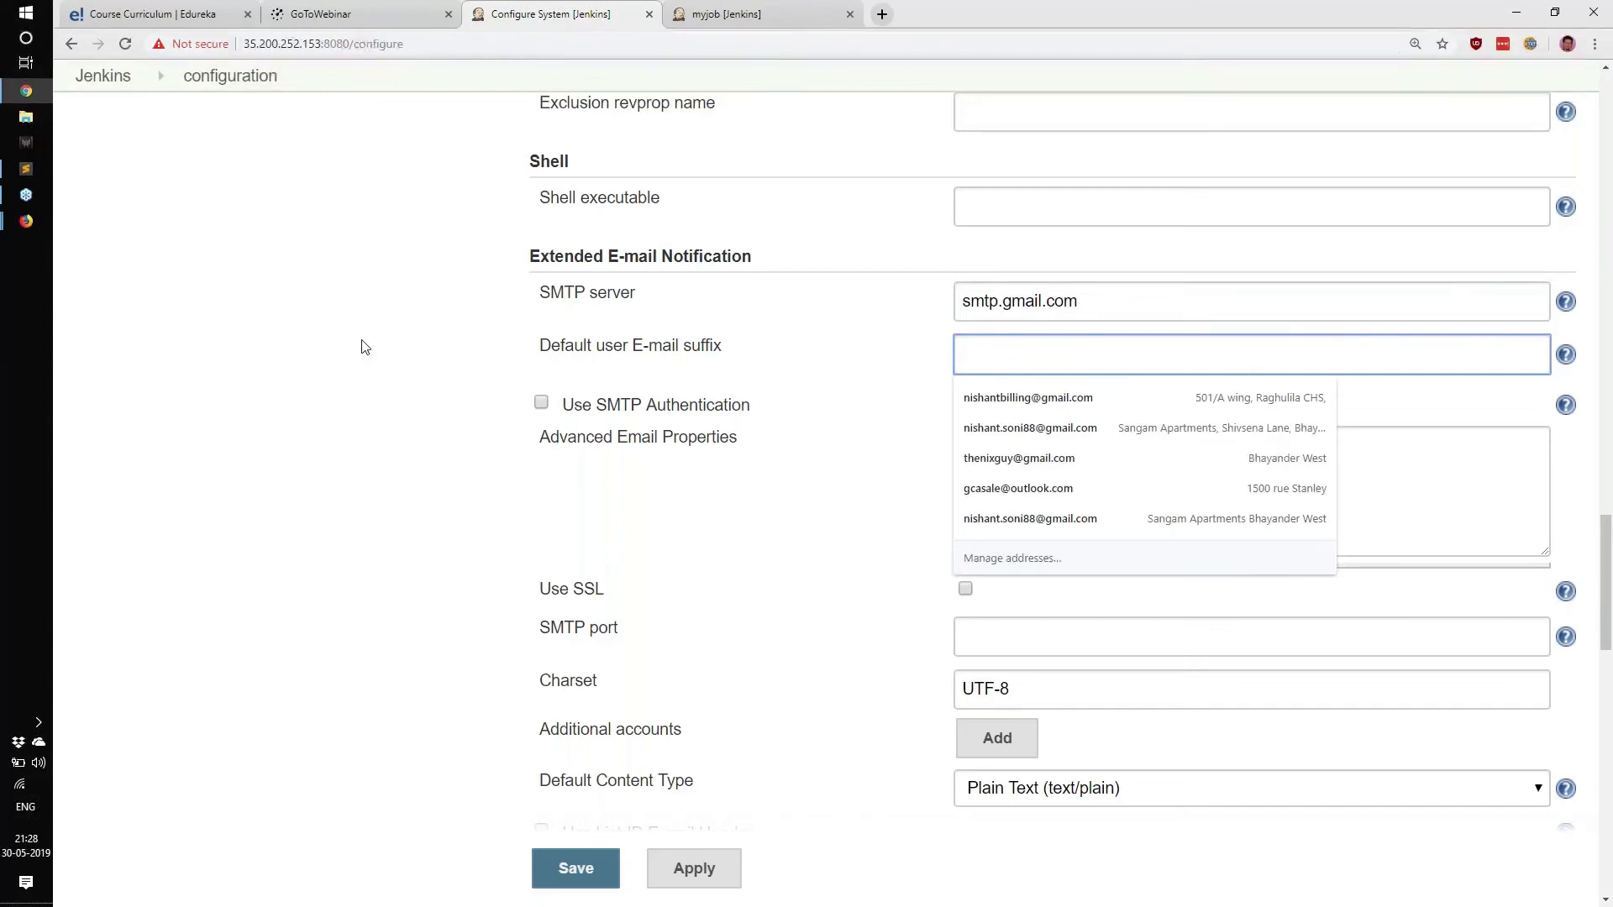
key("Tab")
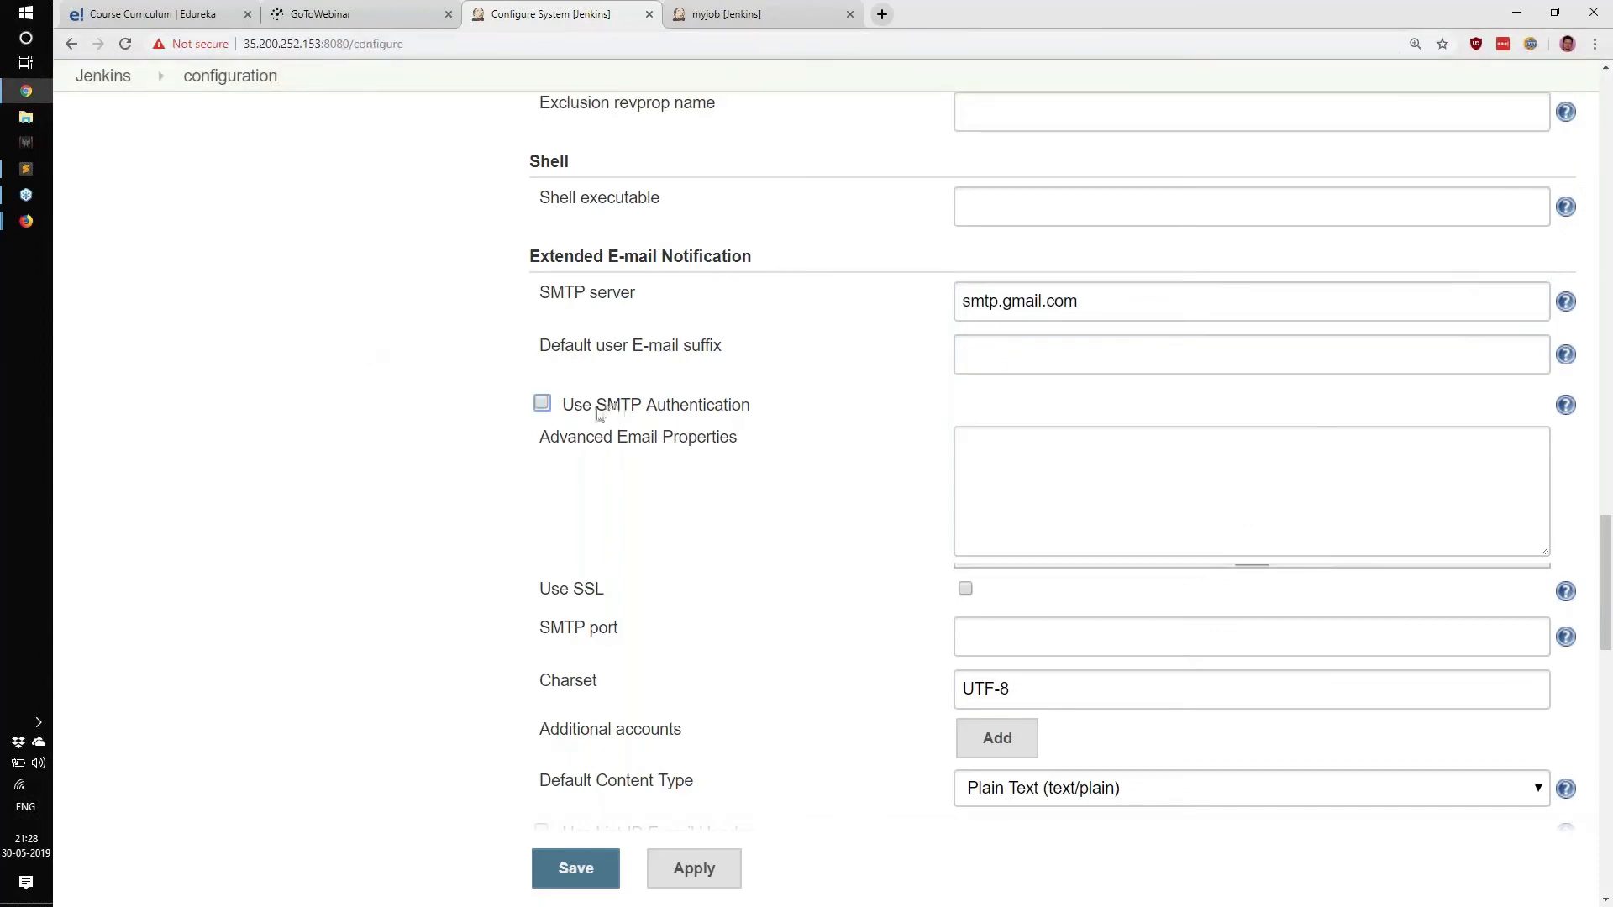
Enable SMTP authentication and enter the Gmail account's user name and password.
left_click(542, 403)
left_click(972, 465)
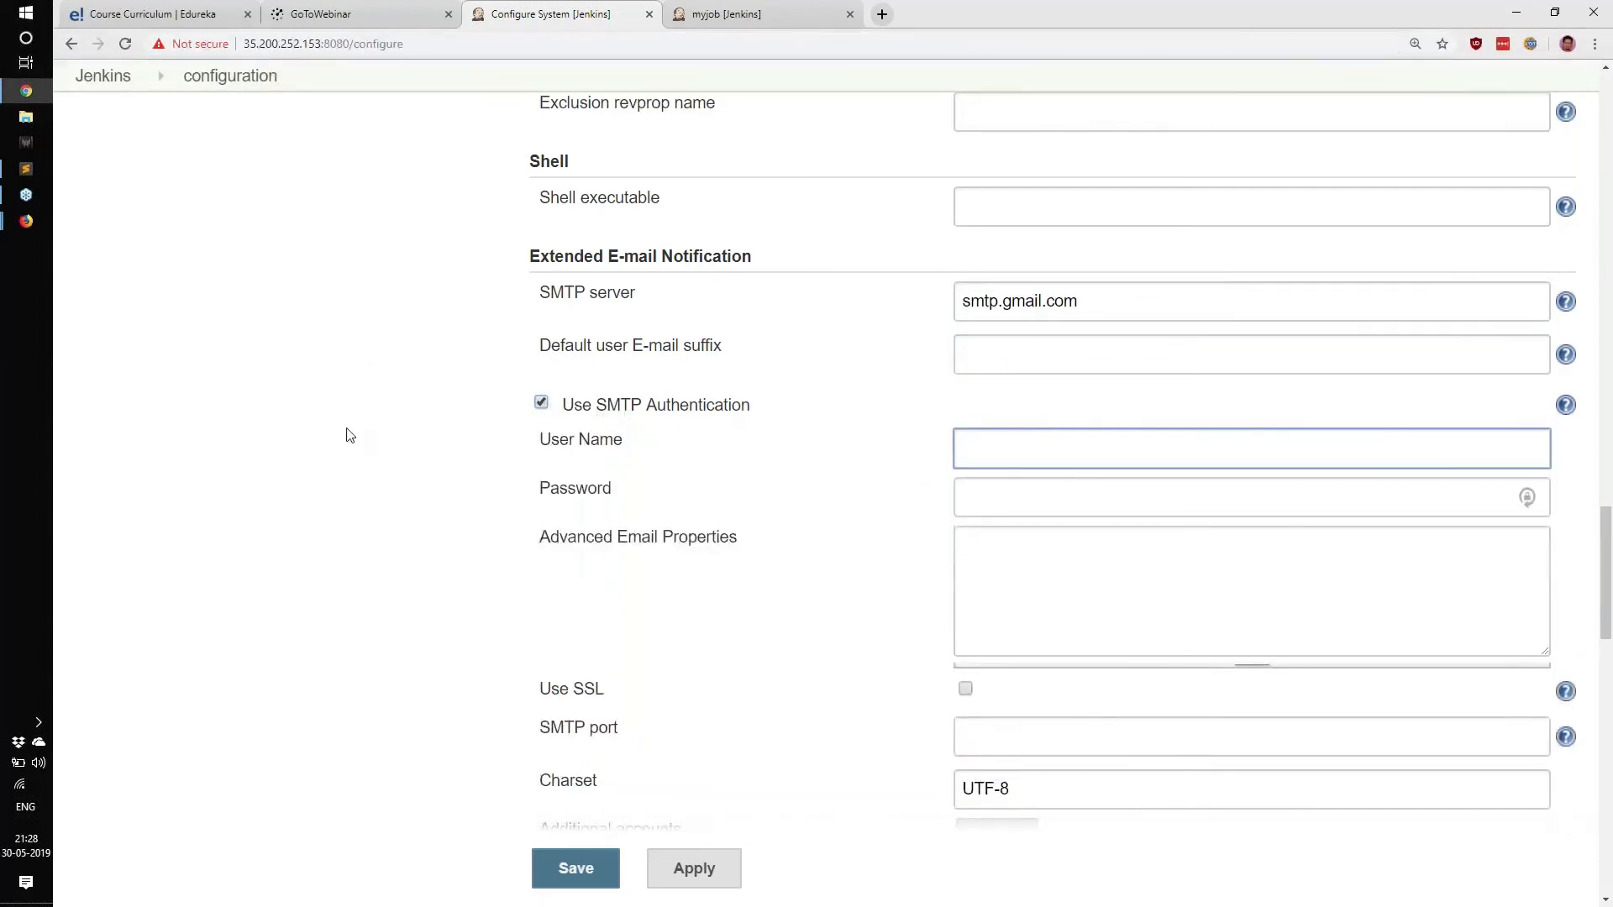
key("Tab")
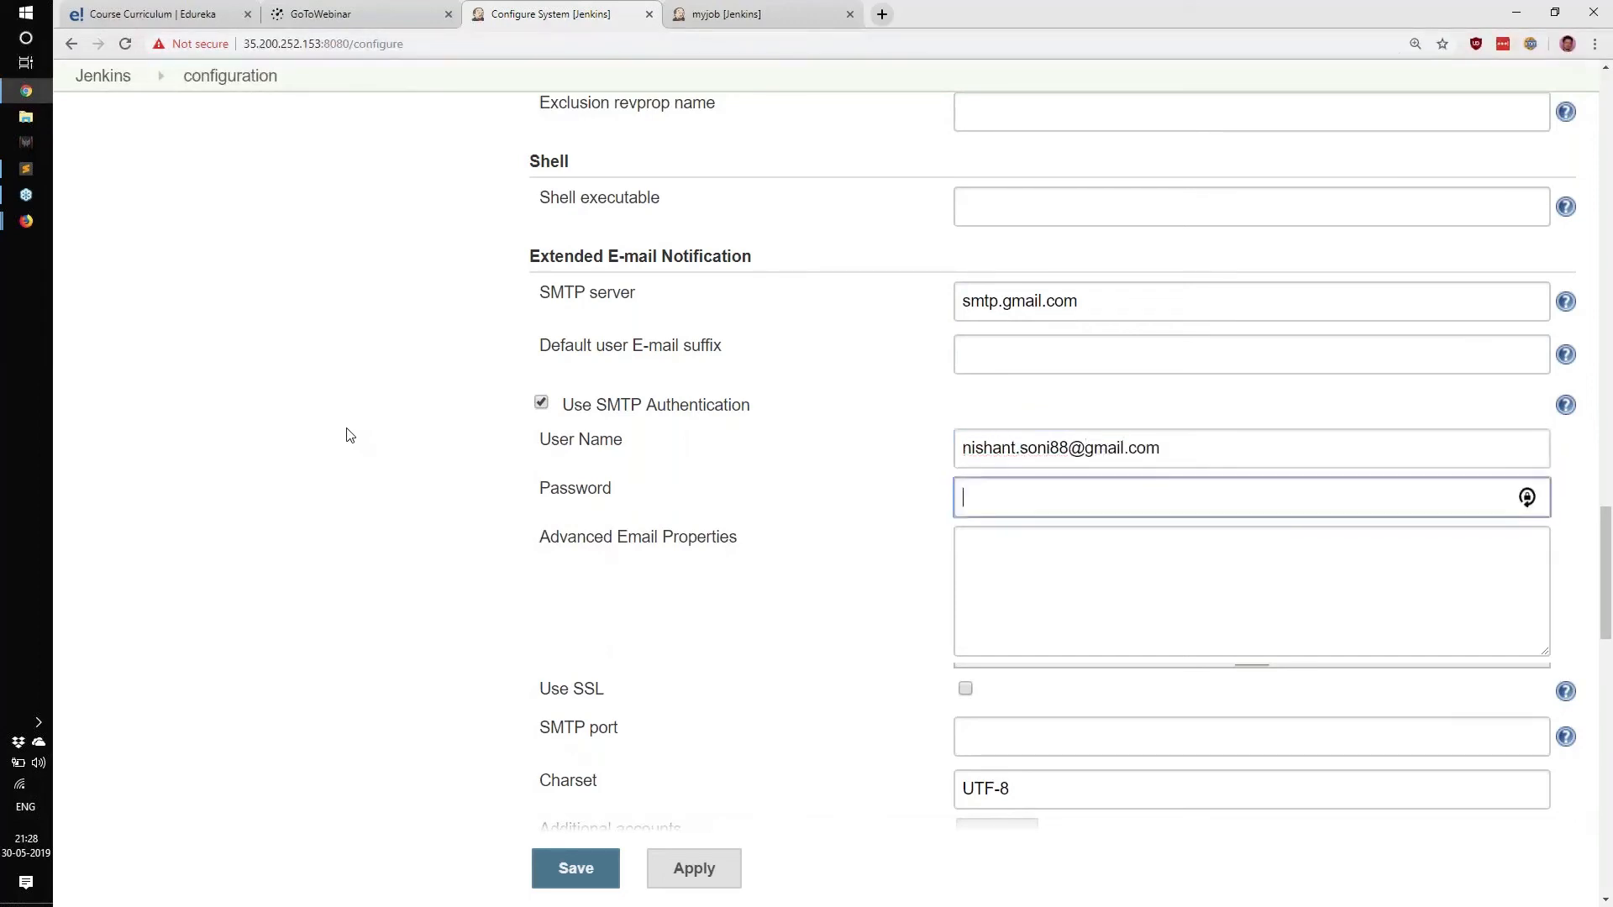
type("••••••••")
key("Tab")
Turn on SSL and set the SMTP port to 465.
key("Tab")
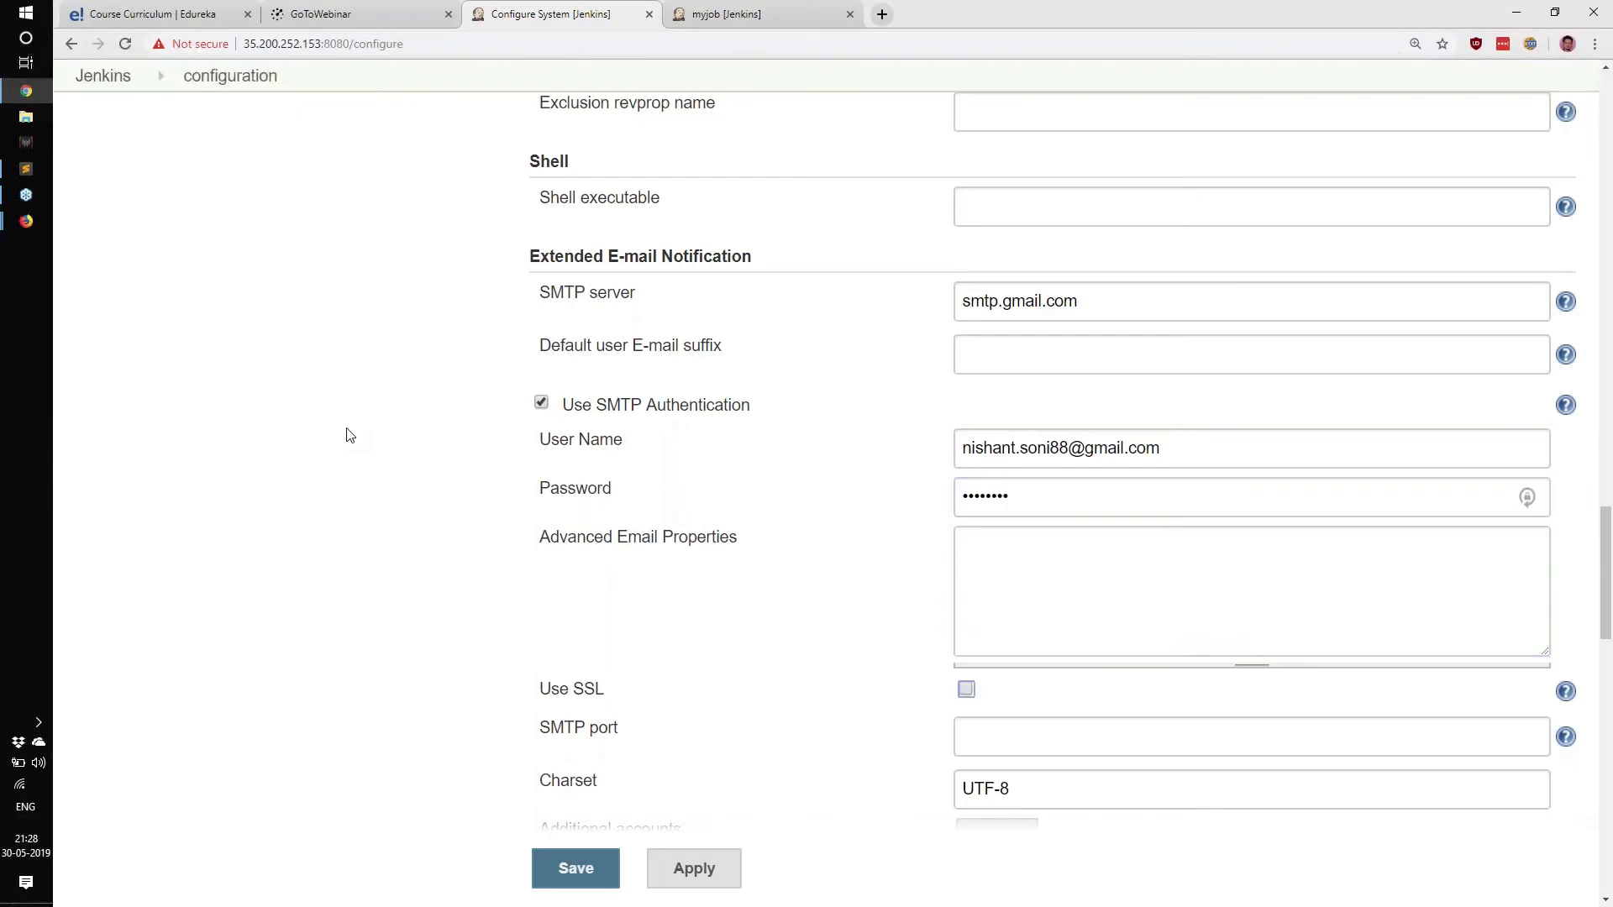
key("space")
scroll(545, 472, "down", 1)
key("Tab")
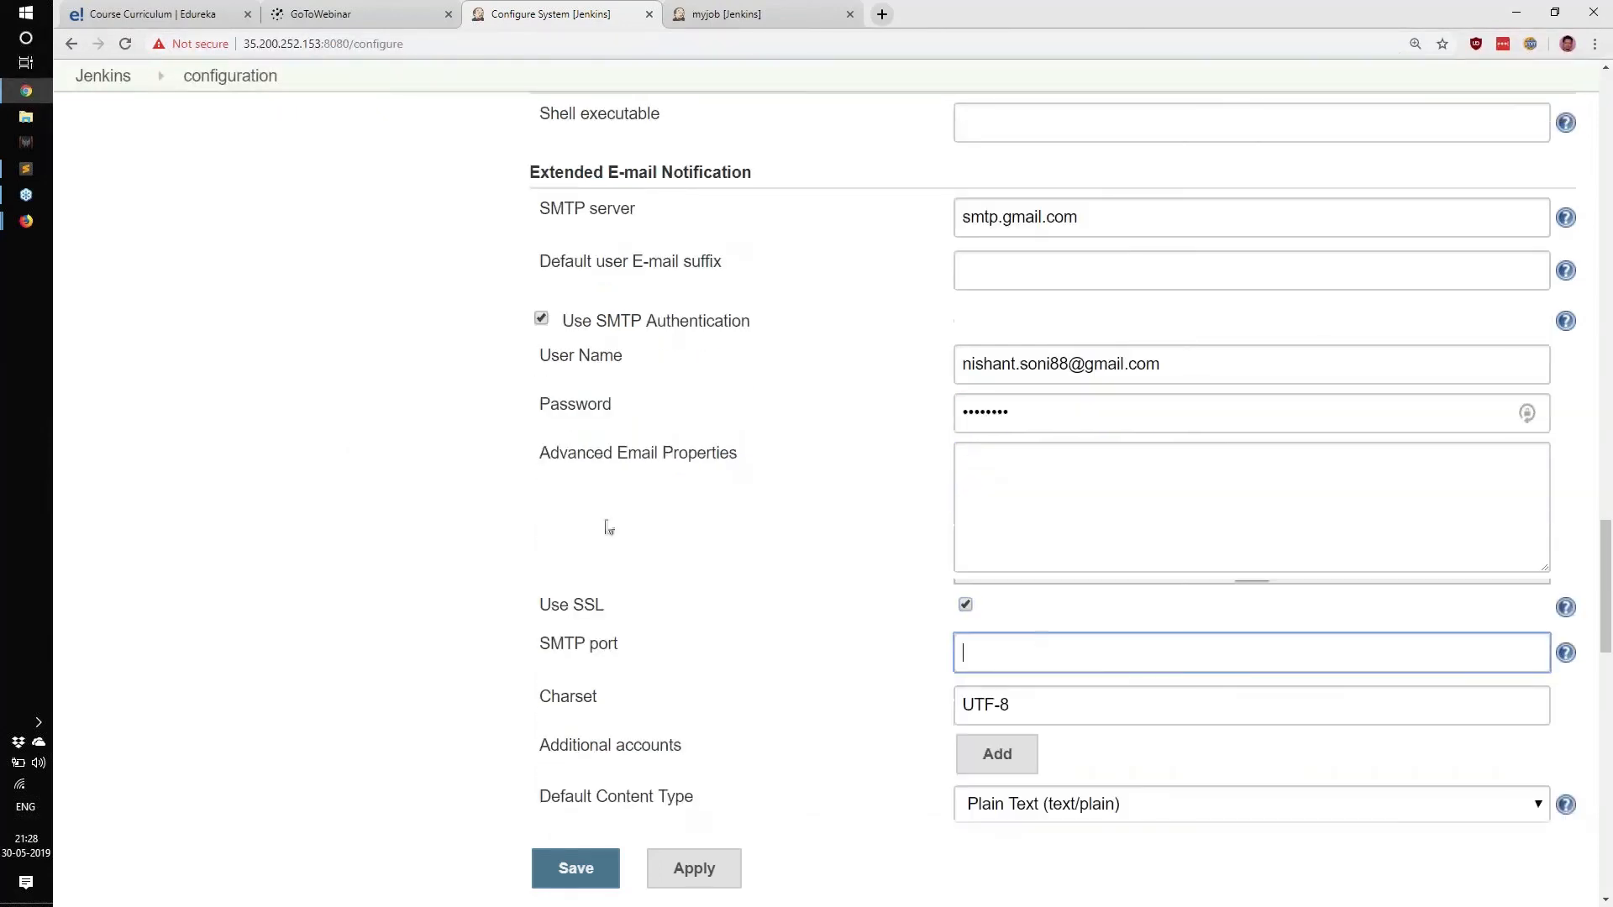
type("465")
Fill the Reply To List with the account's e-mail address.
scroll(687, 554, "down", 2)
scroll(854, 604, "down", 1)
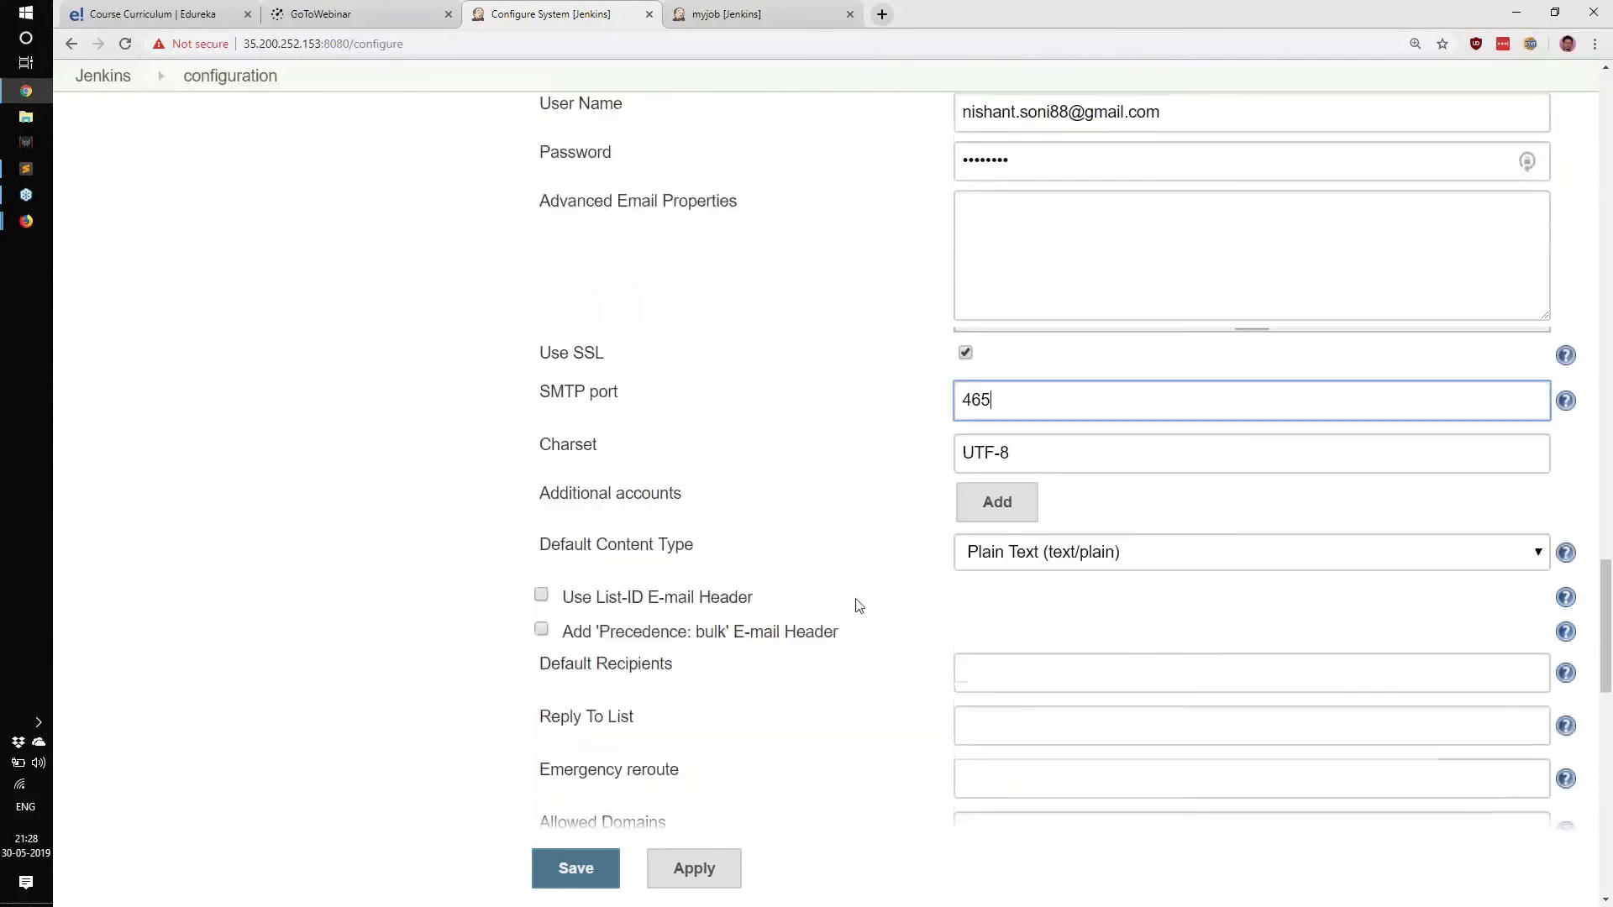
scroll(1026, 634, "down", 1)
left_click(1025, 633)
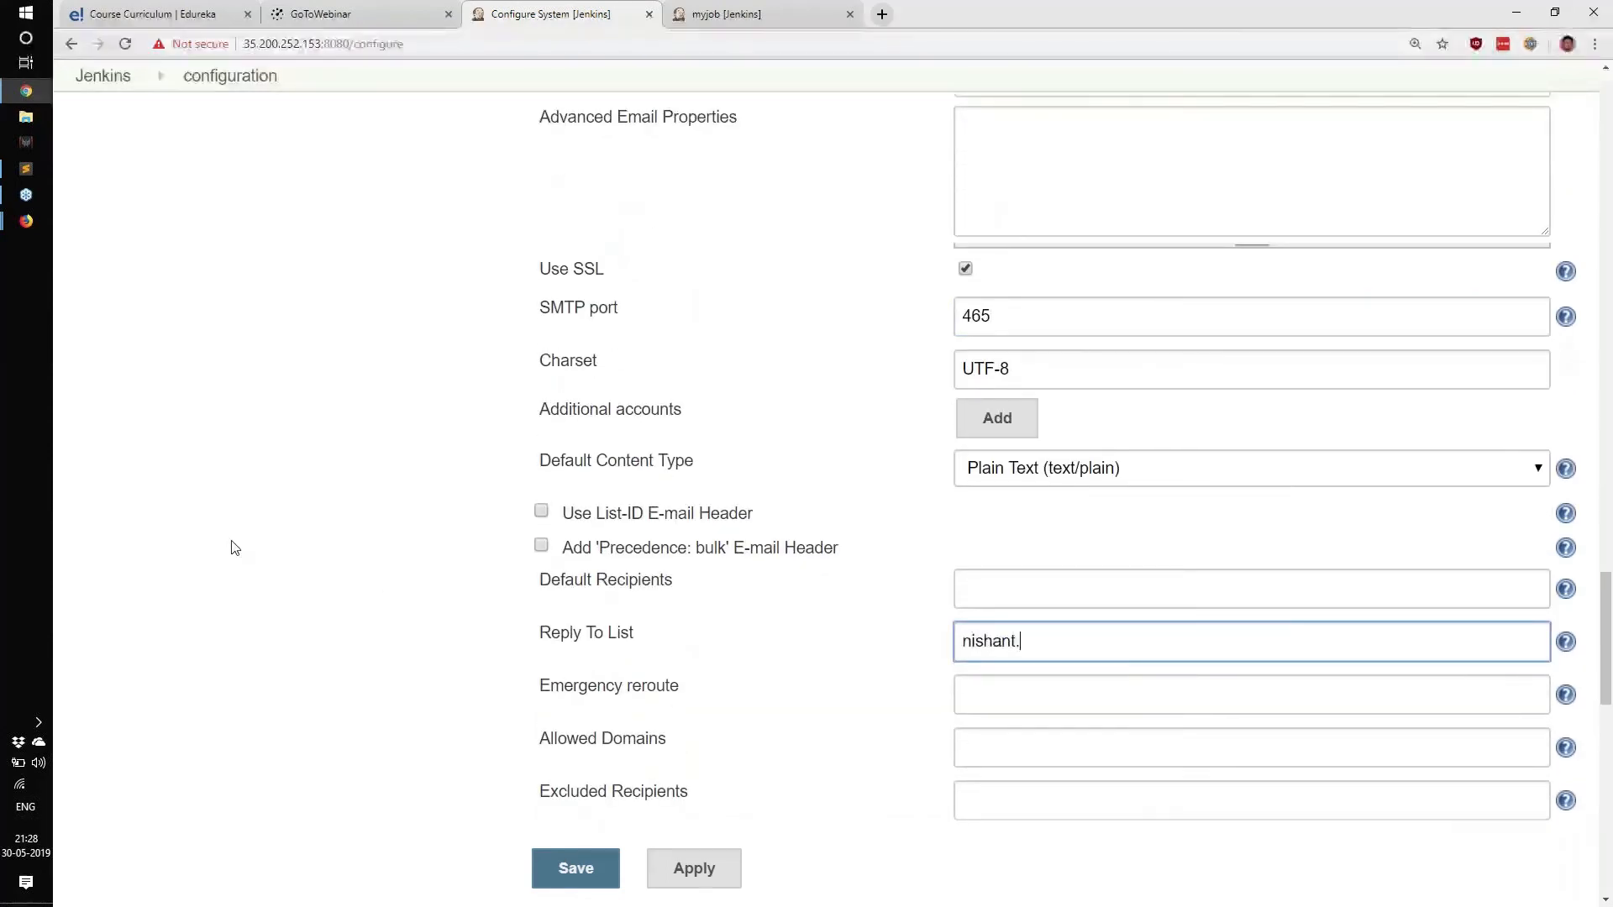
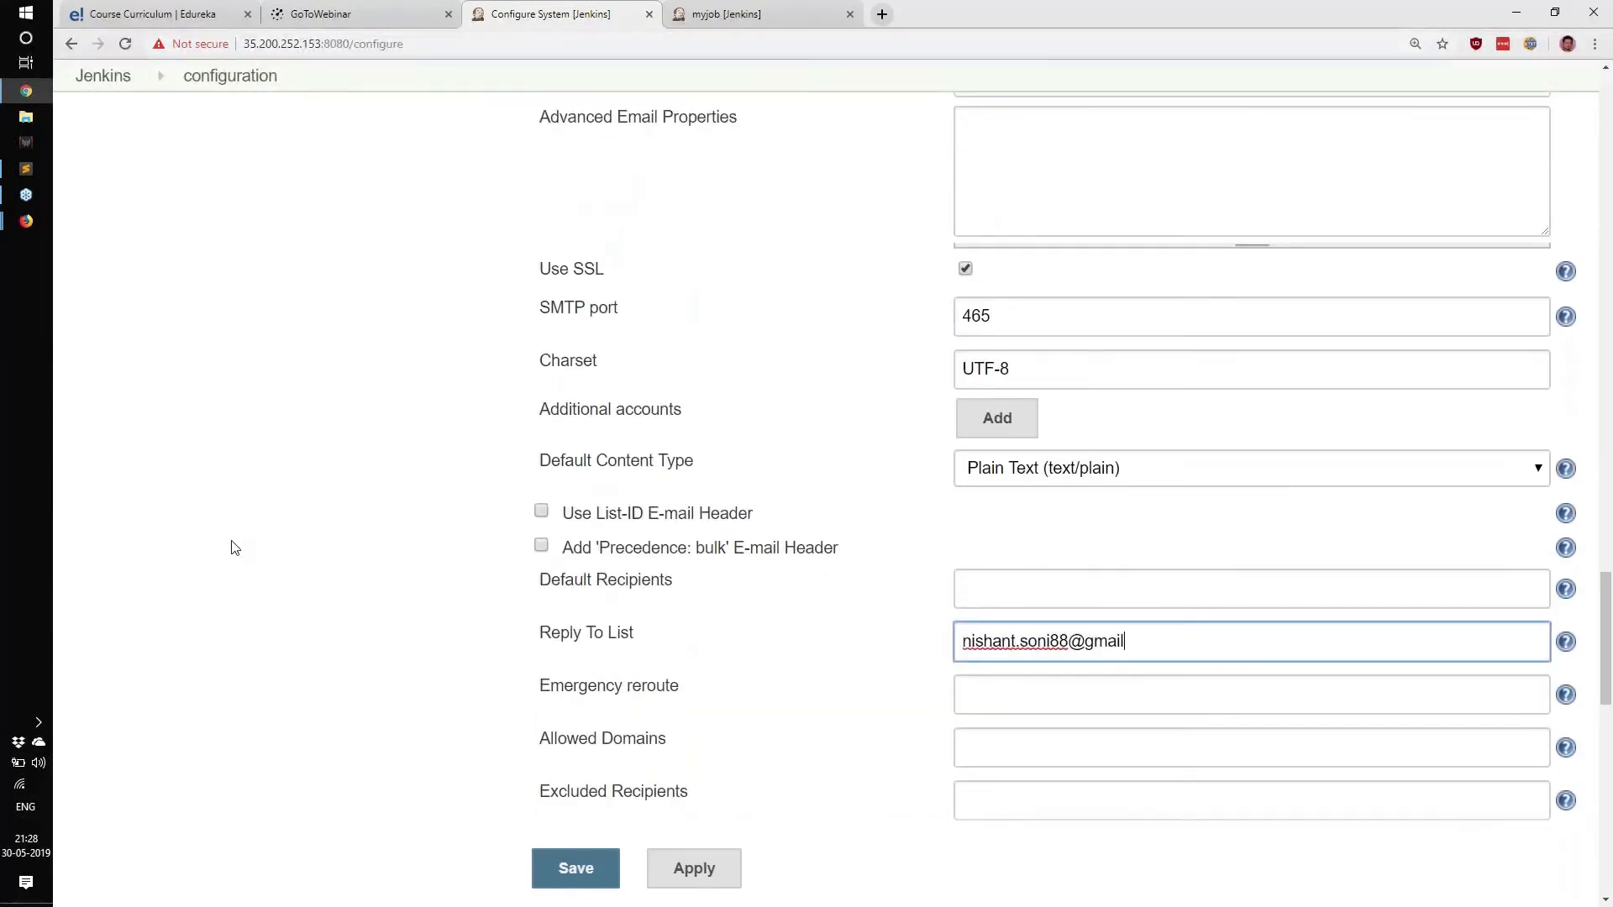
scroll(234, 548, "up", 3)
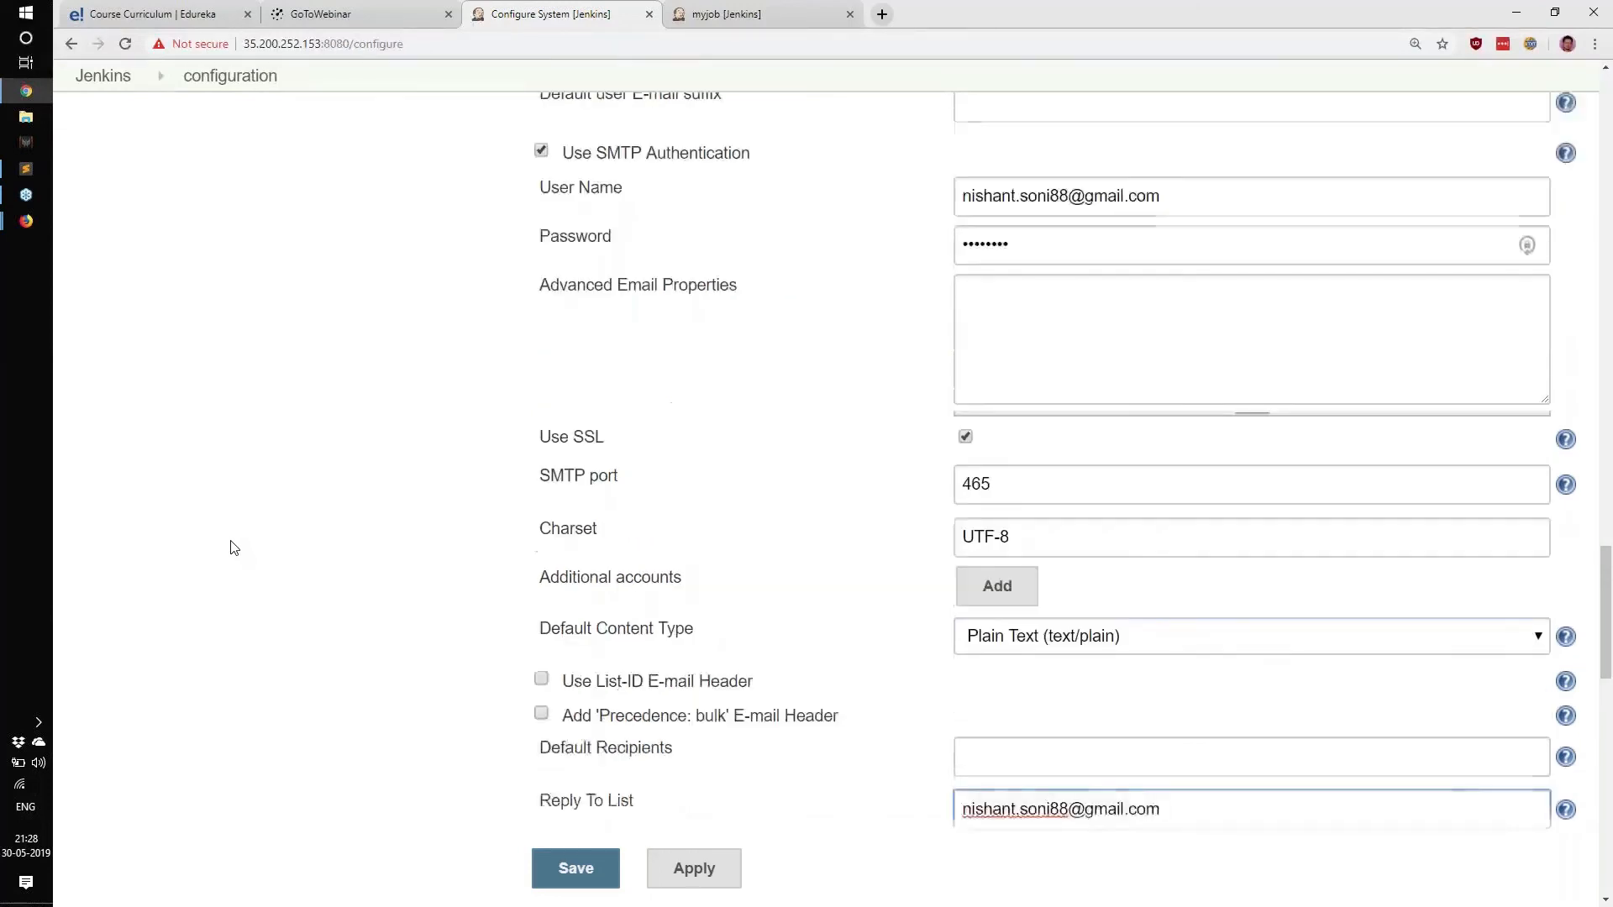
scroll(234, 548, "up", 1)
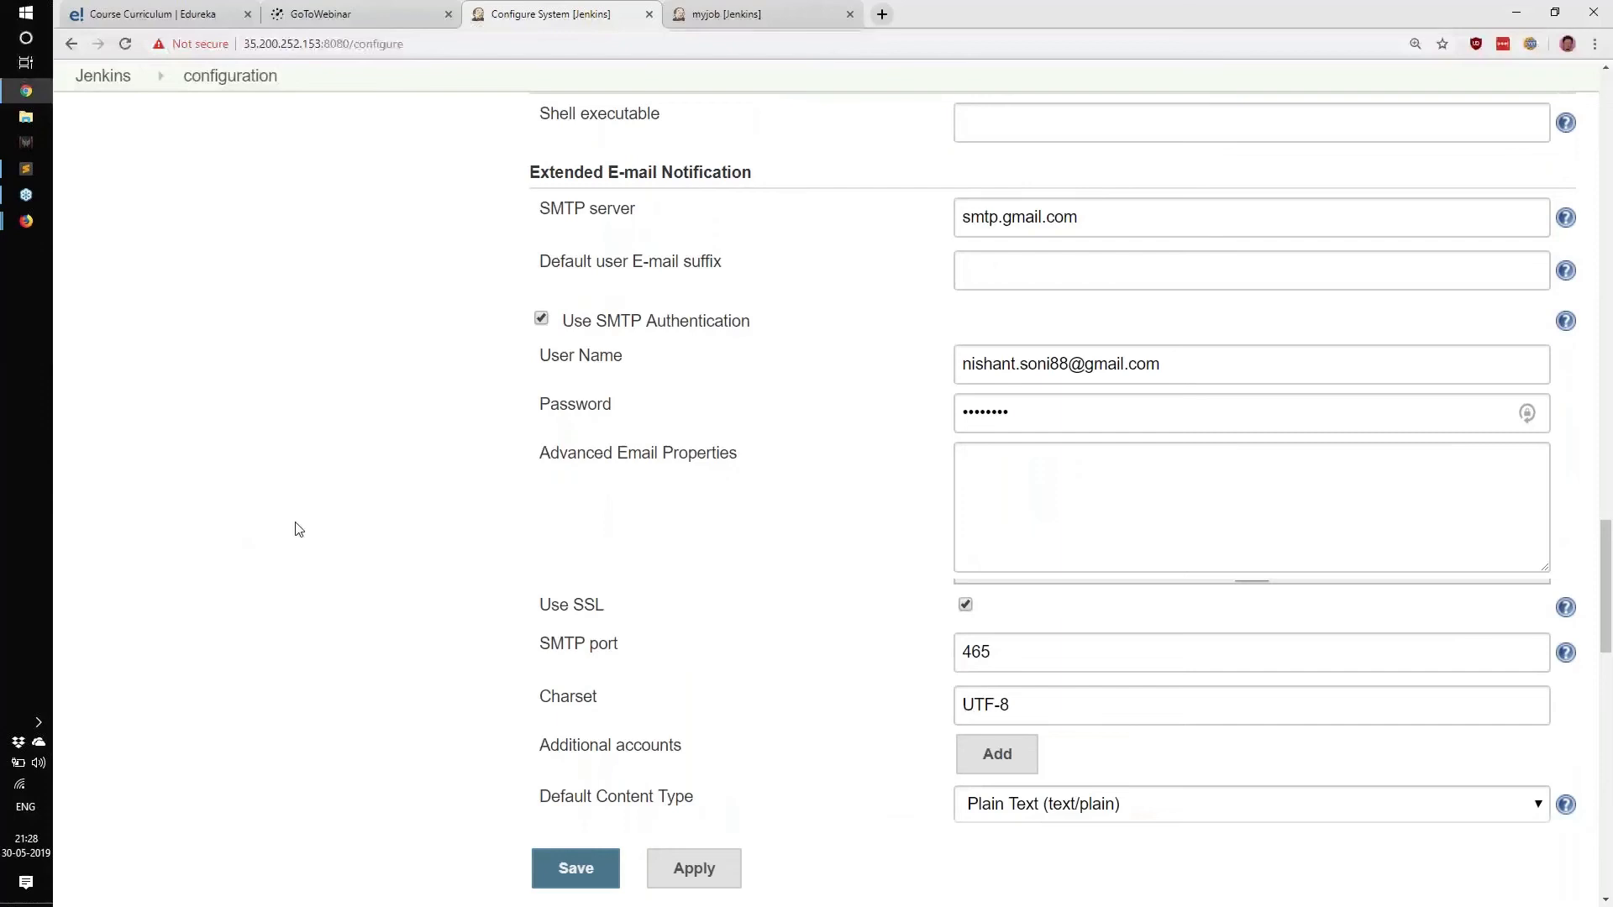
left_click_drag(1164, 363, 945, 371)
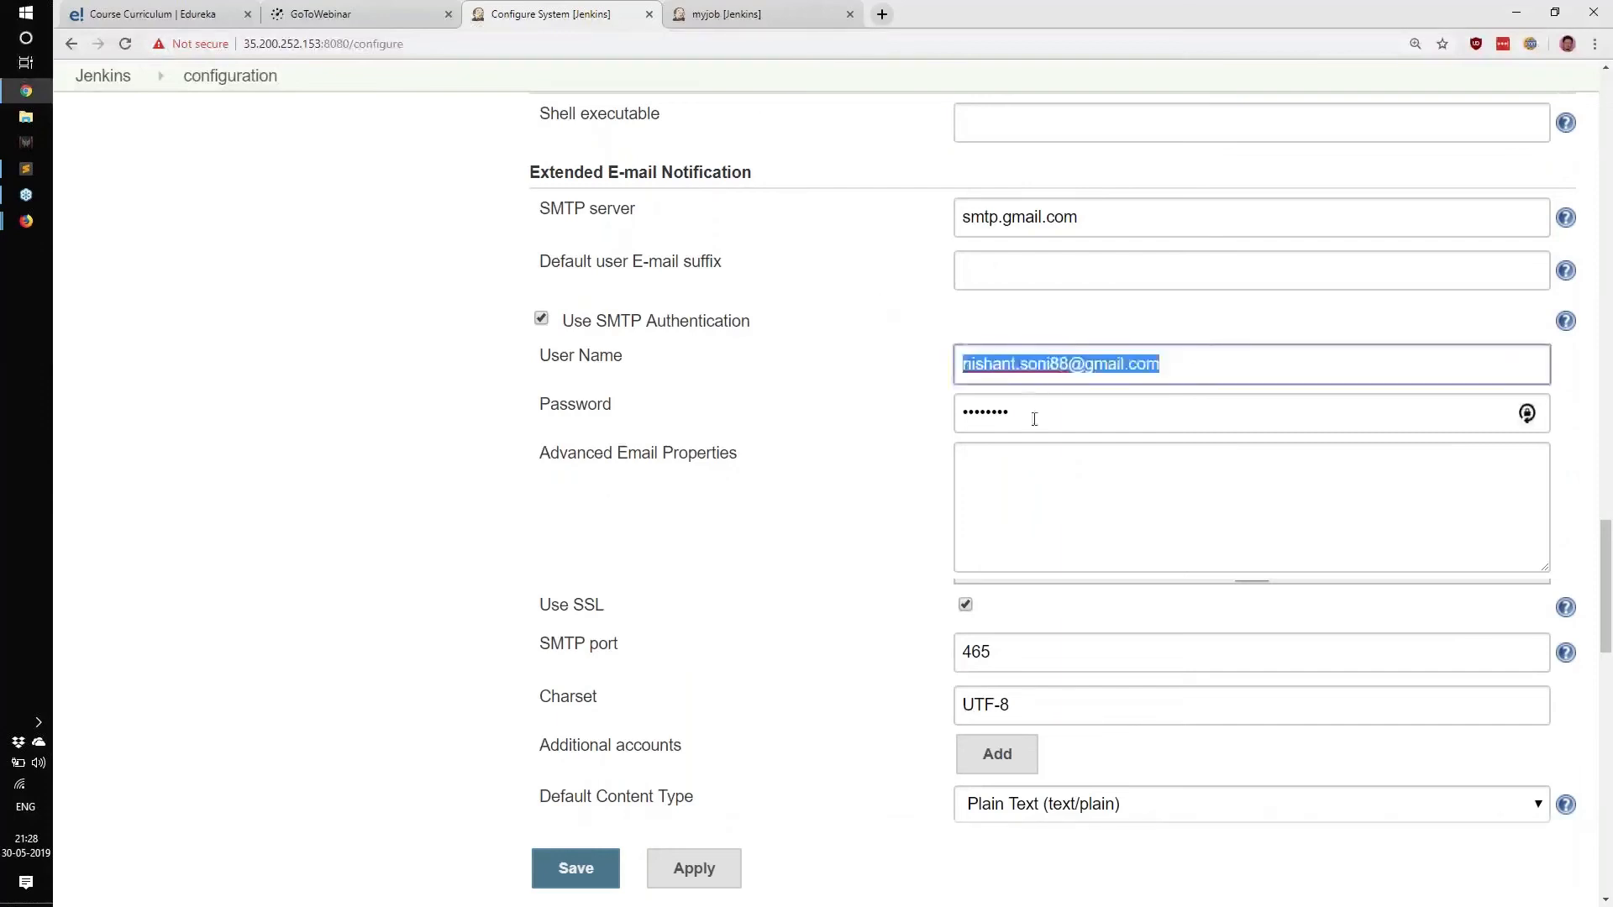
left_click_drag(1038, 418, 745, 476)
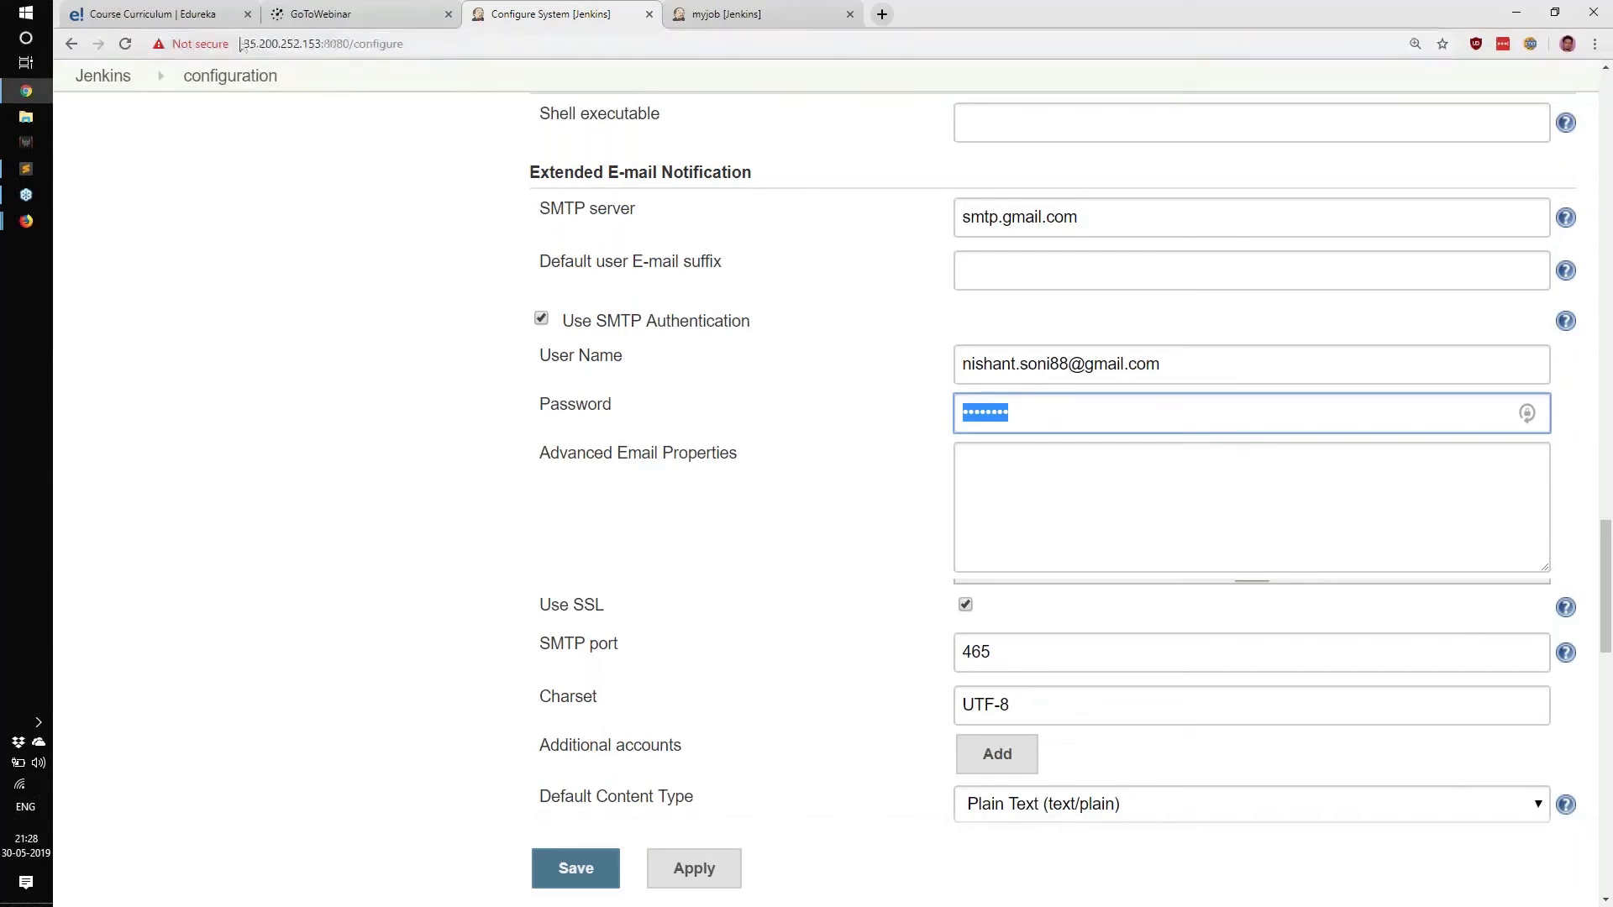
left_click_drag(243, 44, 382, 50)
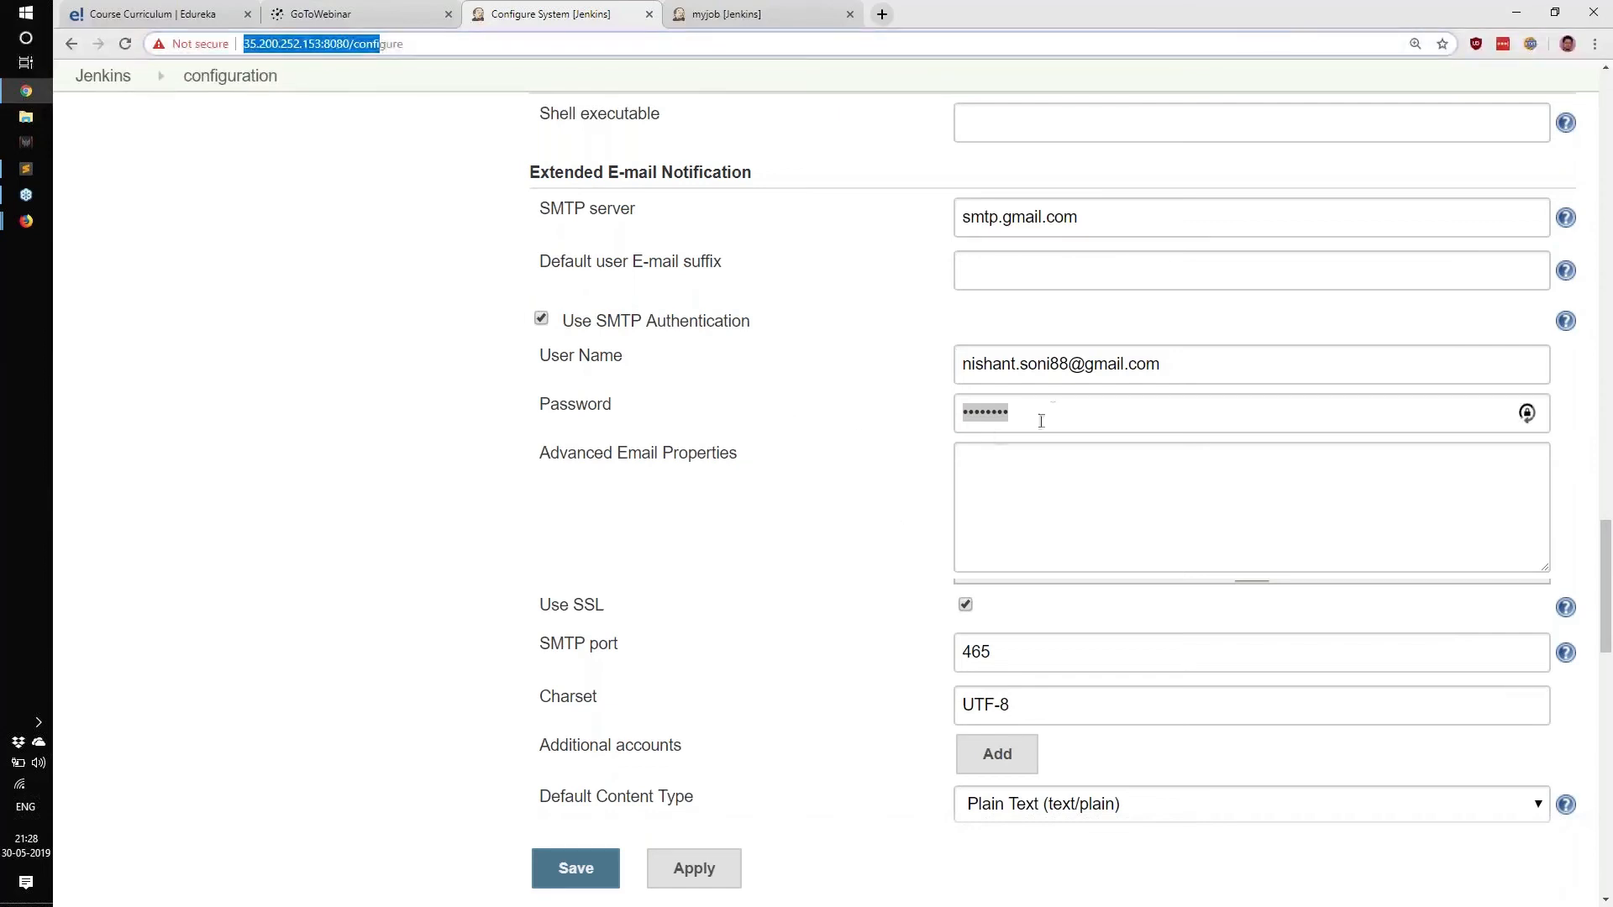
left_click_drag(1050, 410, 760, 411)
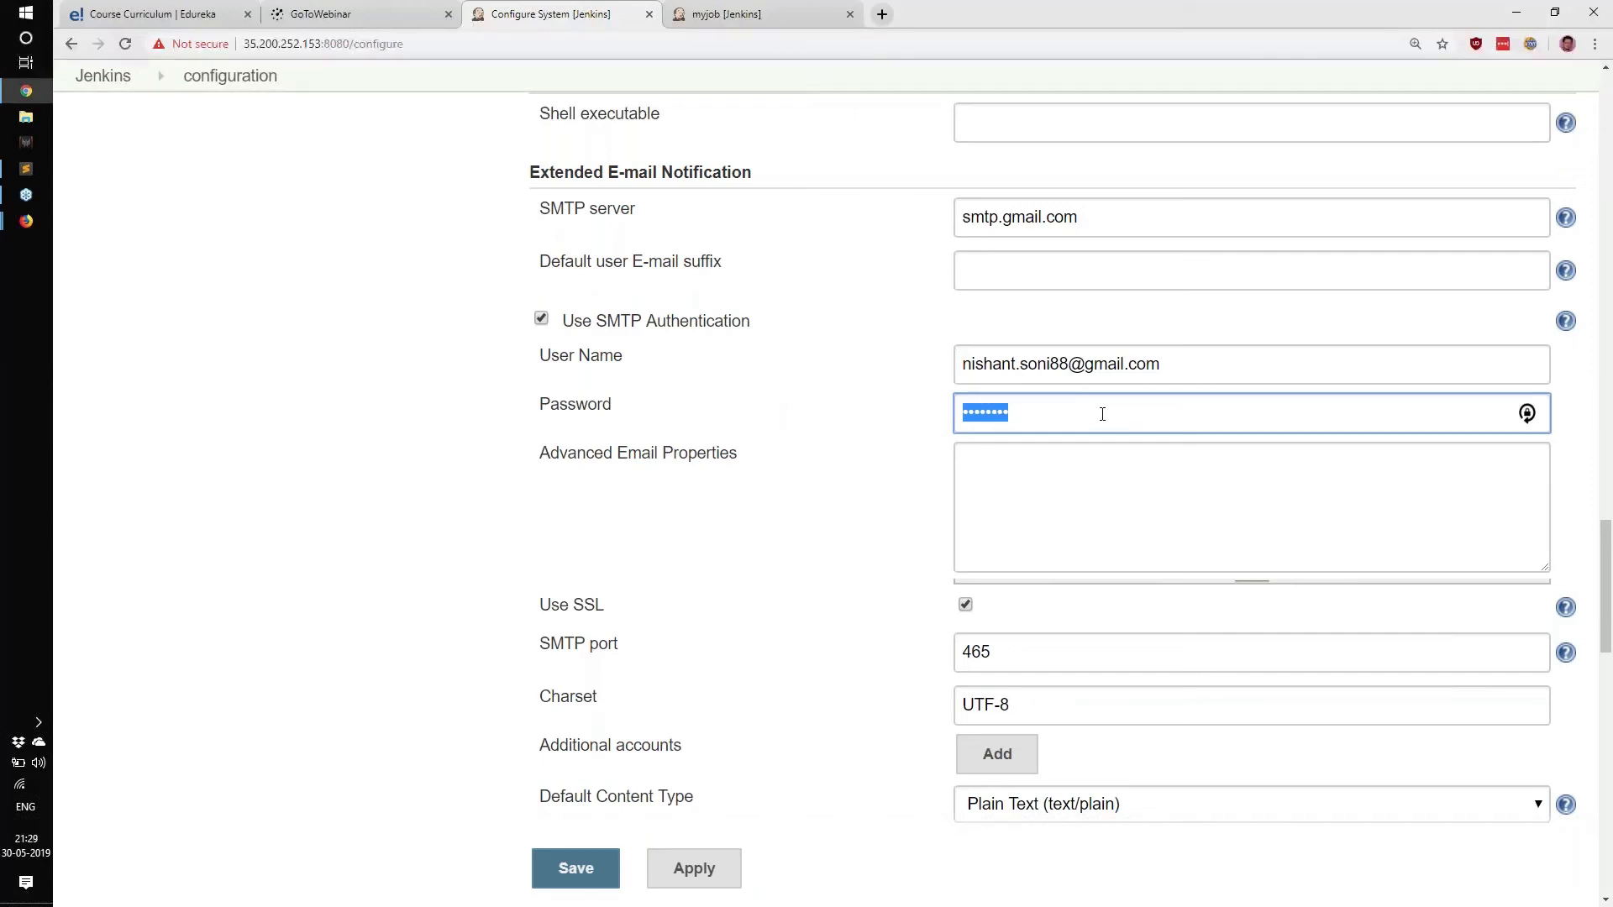
left_click(1041, 412)
scroll(996, 266, "down", 10)
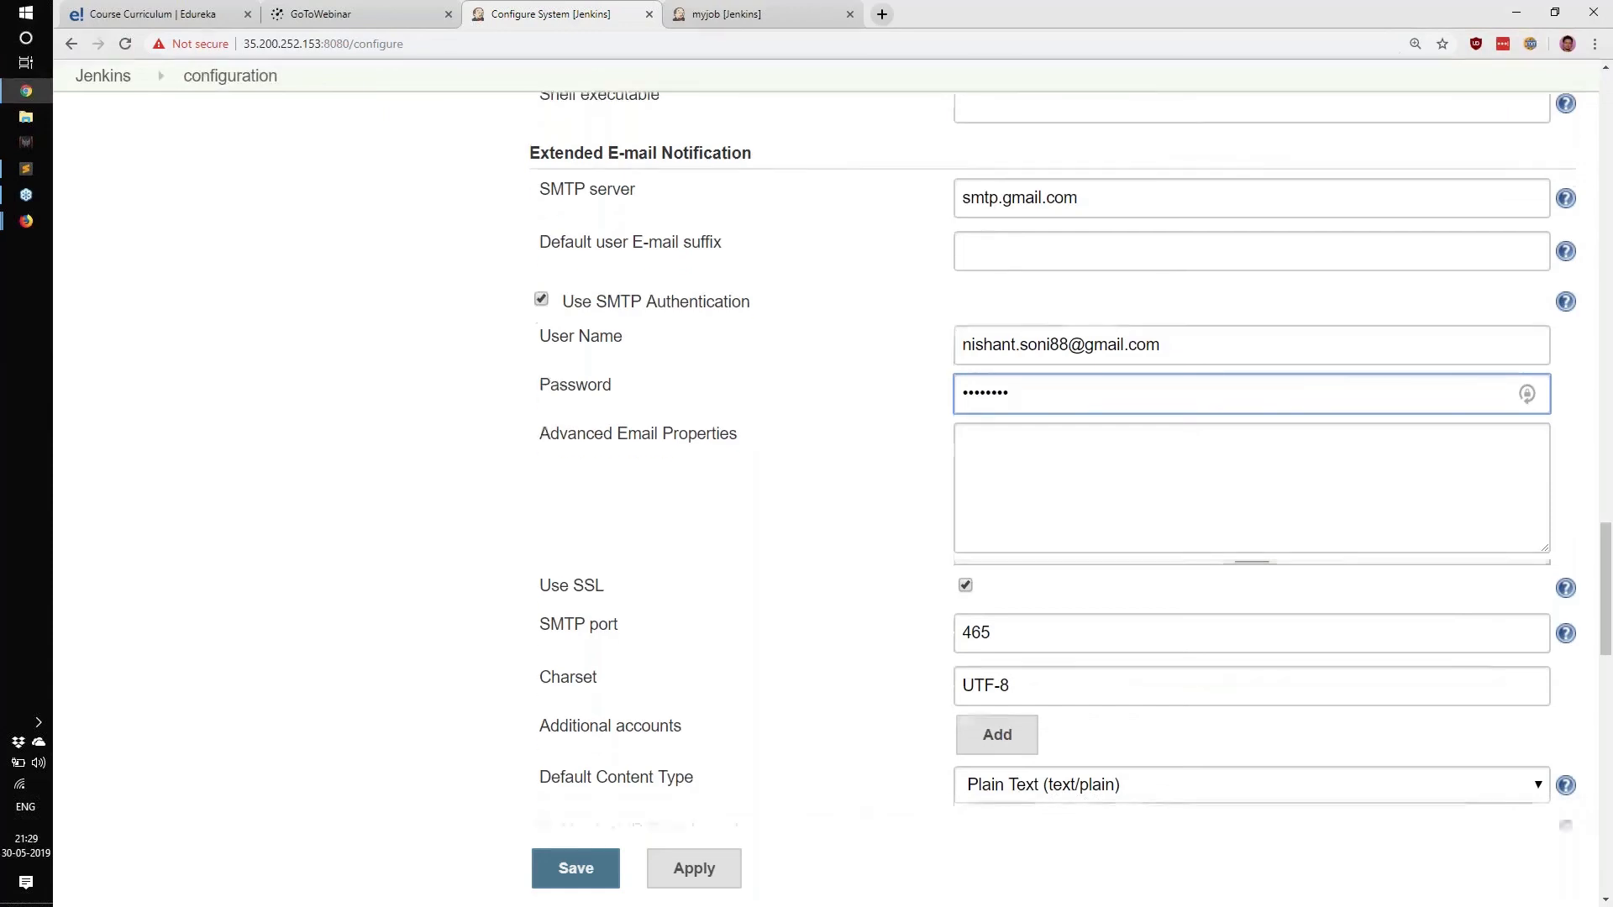
scroll(1008, 280, "up", 2)
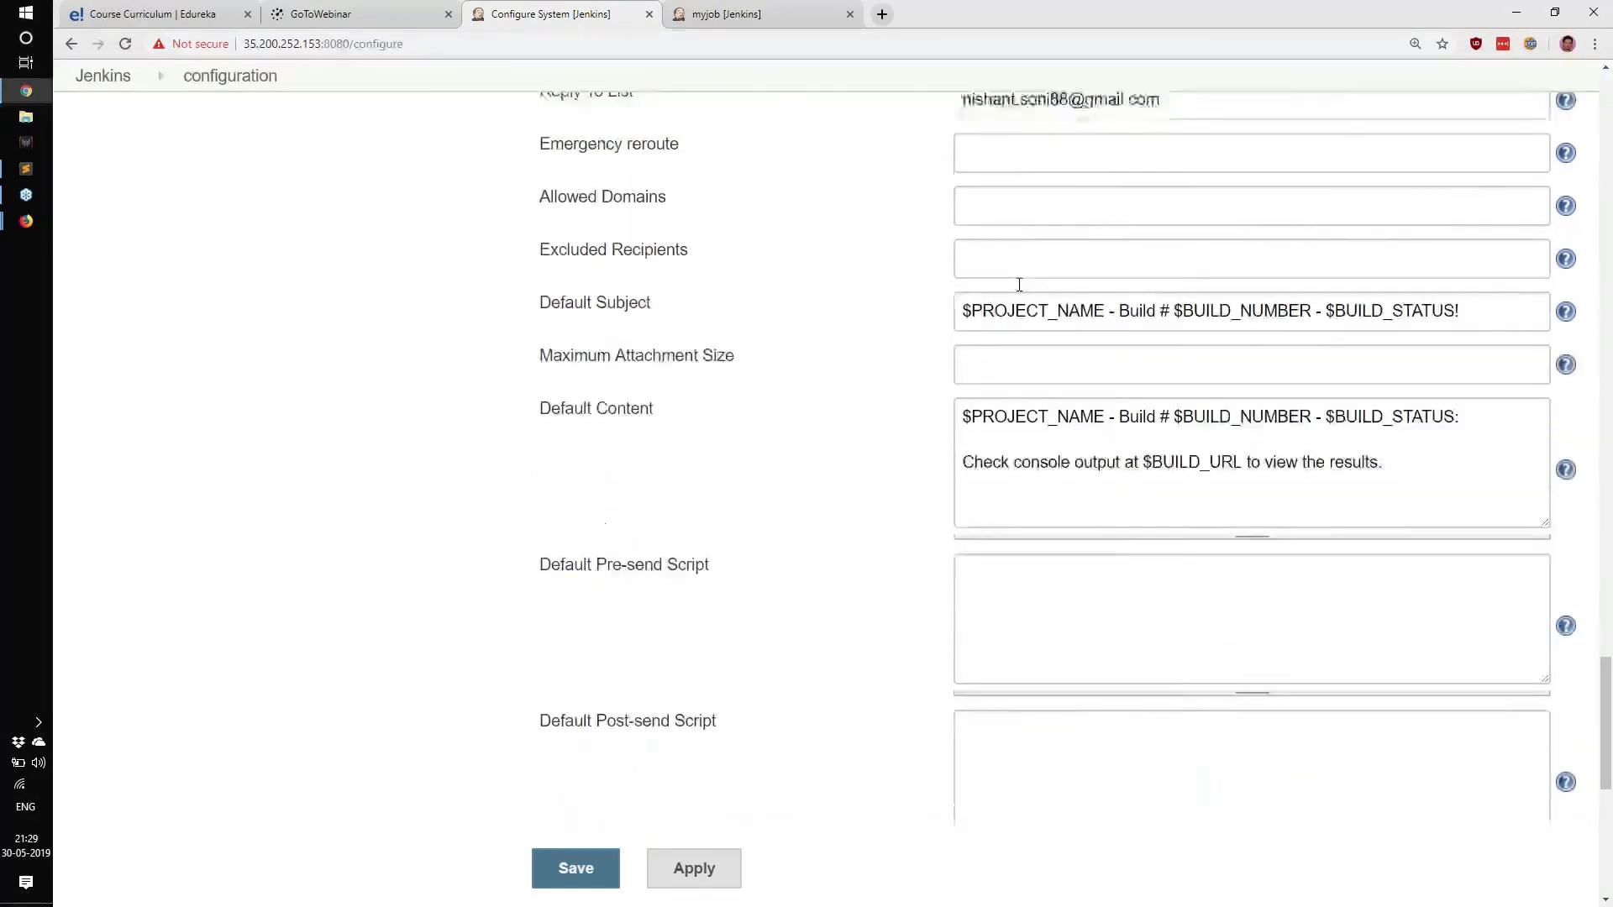
triple_click(548, 449)
triple_click(528, 538)
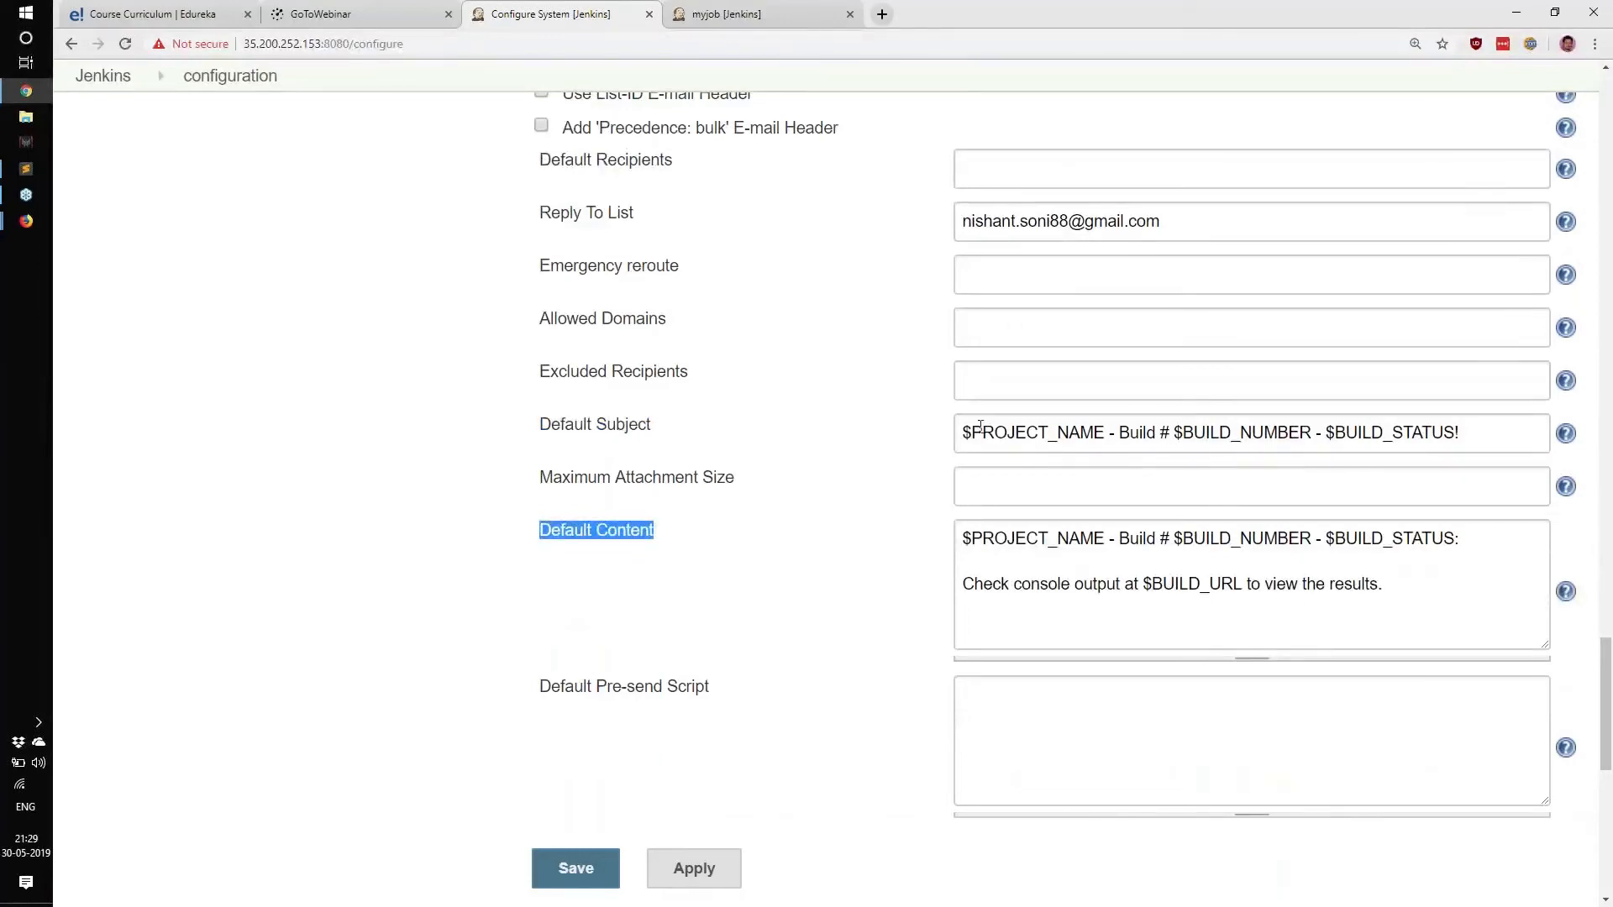
left_click_drag(964, 432, 1107, 449)
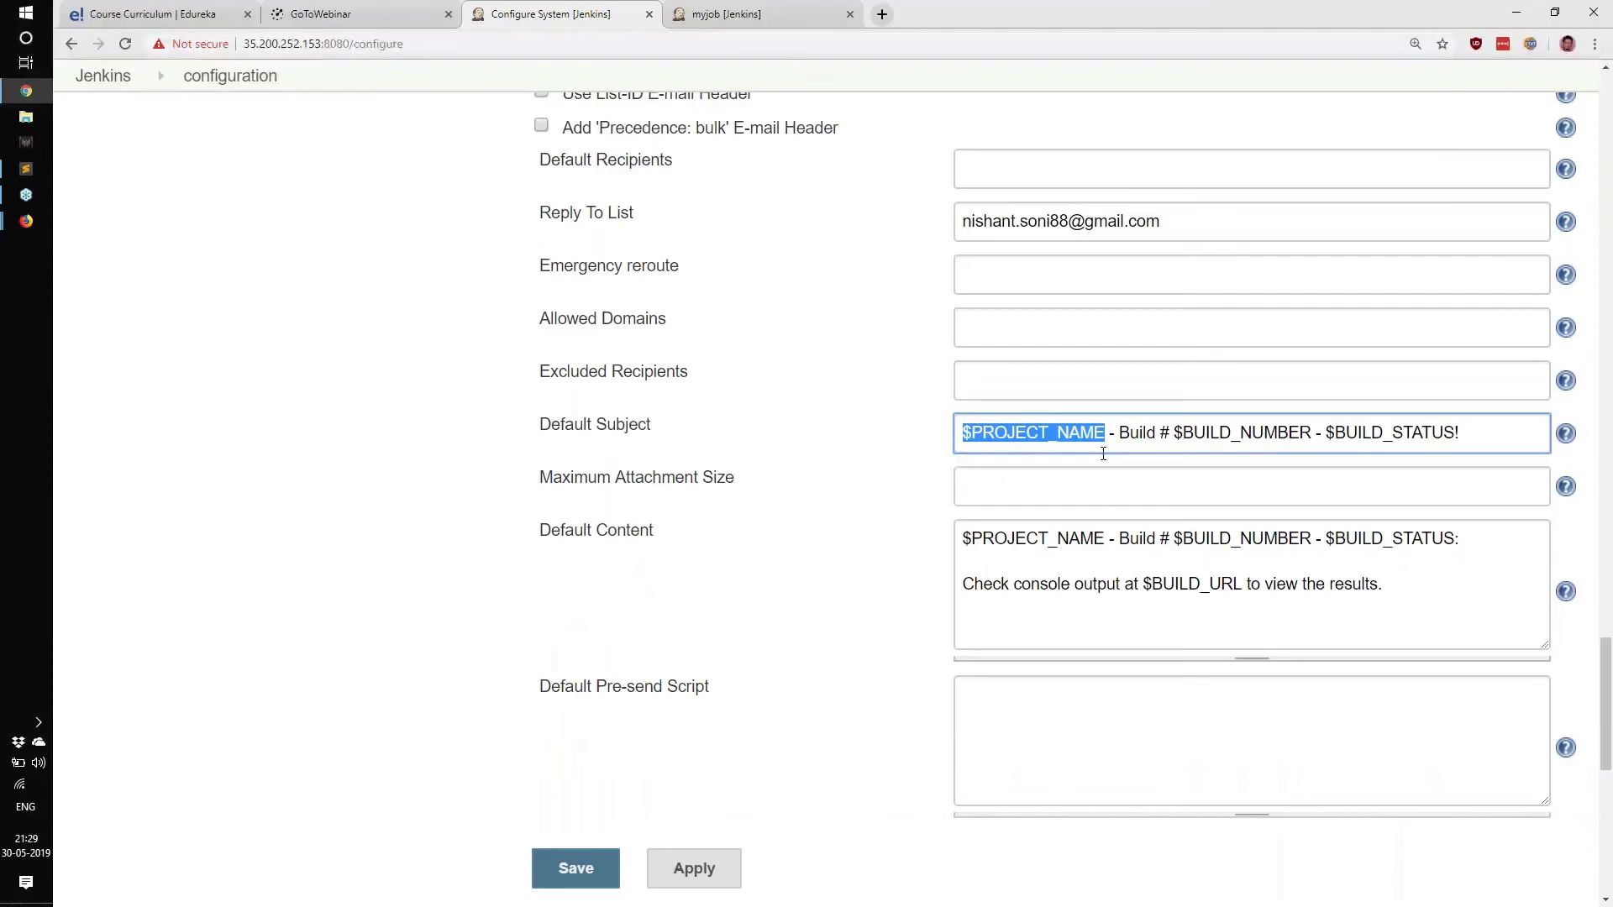
left_click(995, 433)
left_click_drag(964, 433, 1463, 433)
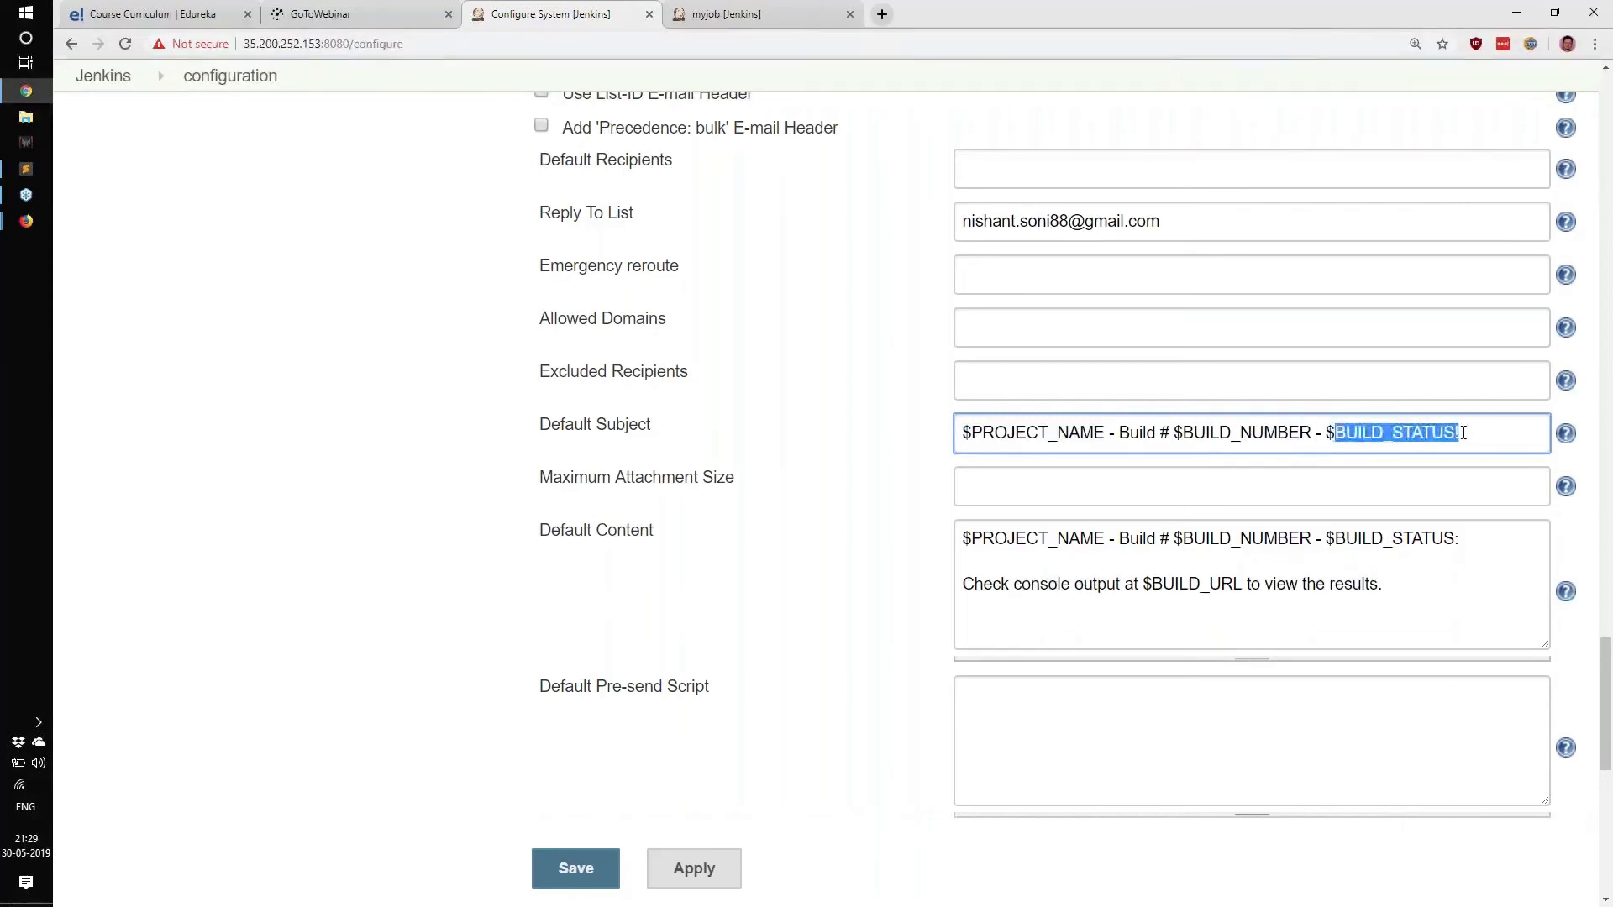
left_click(1462, 433)
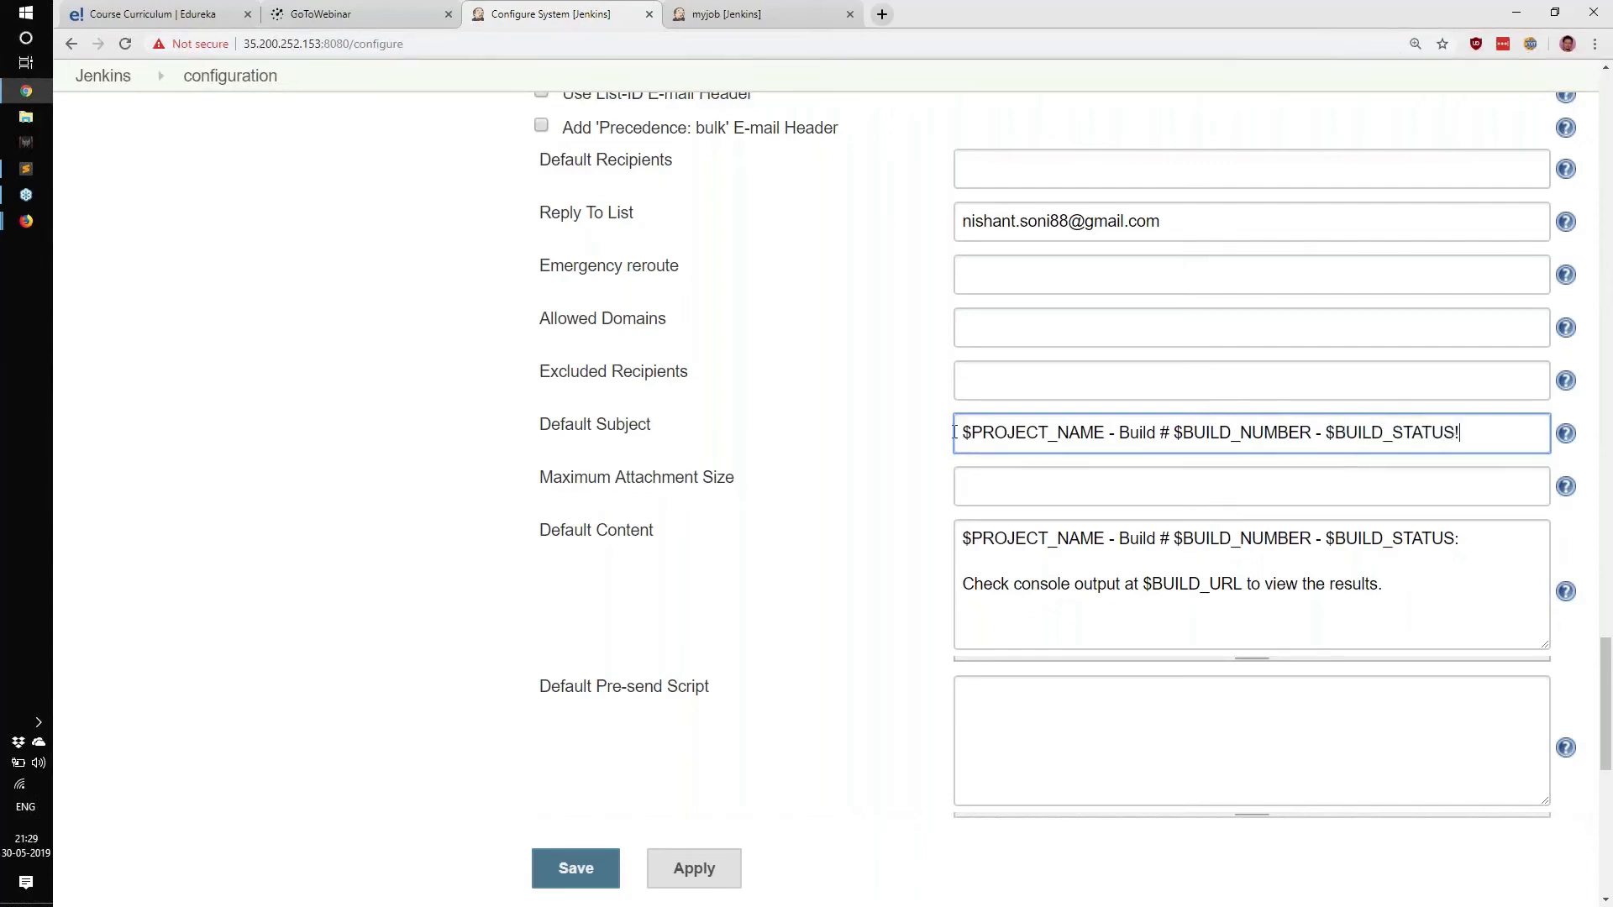
left_click_drag(970, 434, 1105, 434)
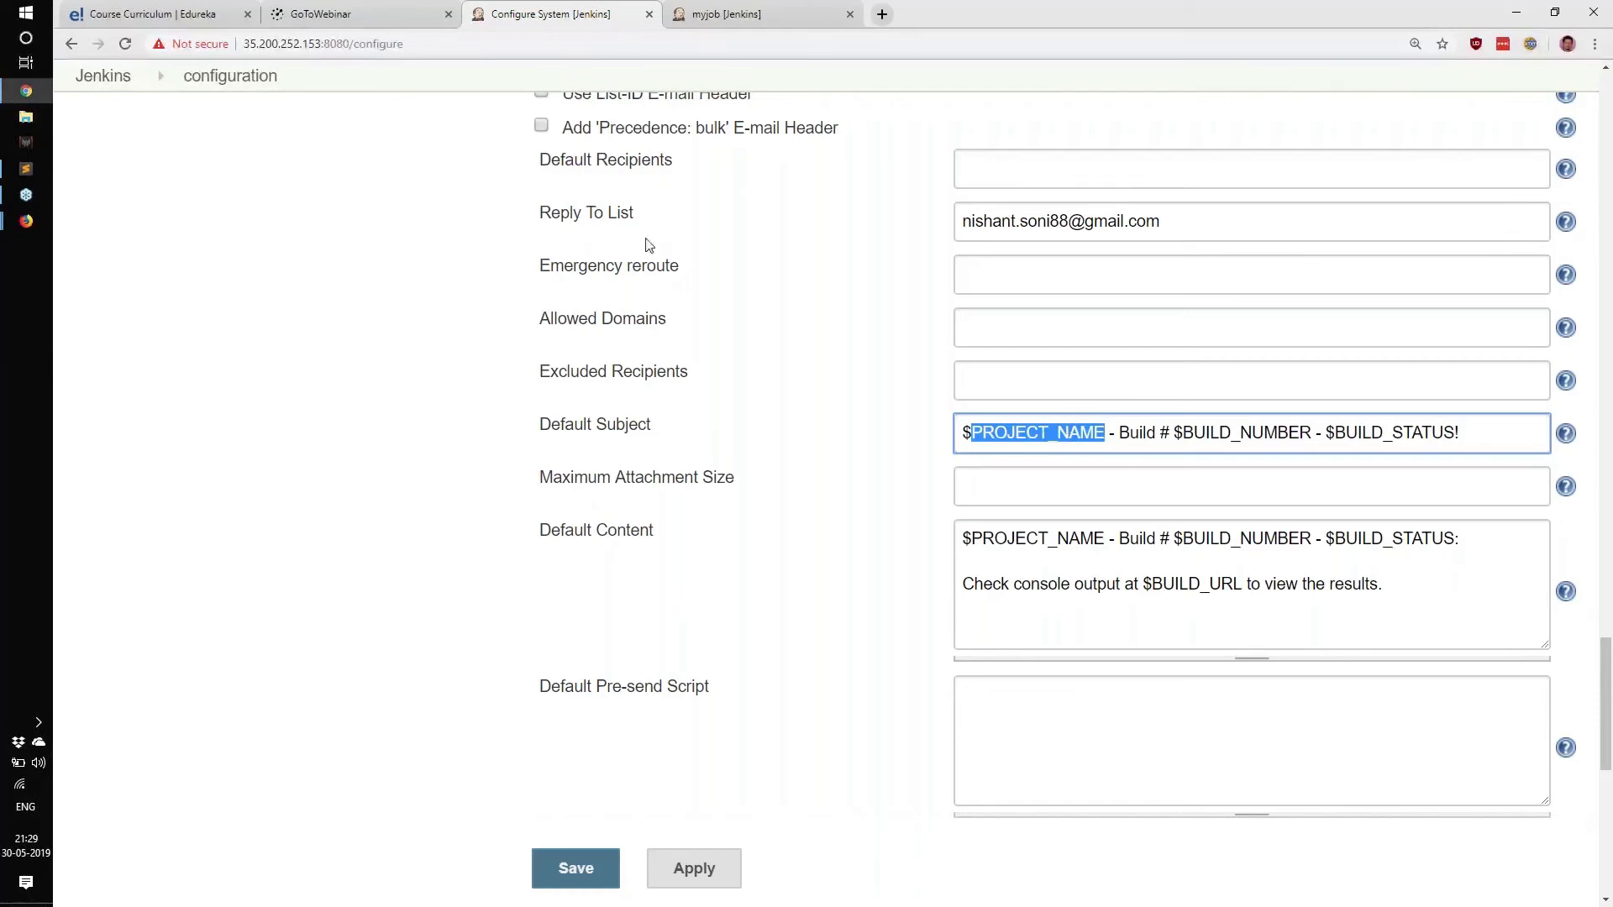
Compare the myjob project heading with the PROJECT_NAME and $BUILD_NUMBER placeholders in Default Subject.
left_click(800, 7)
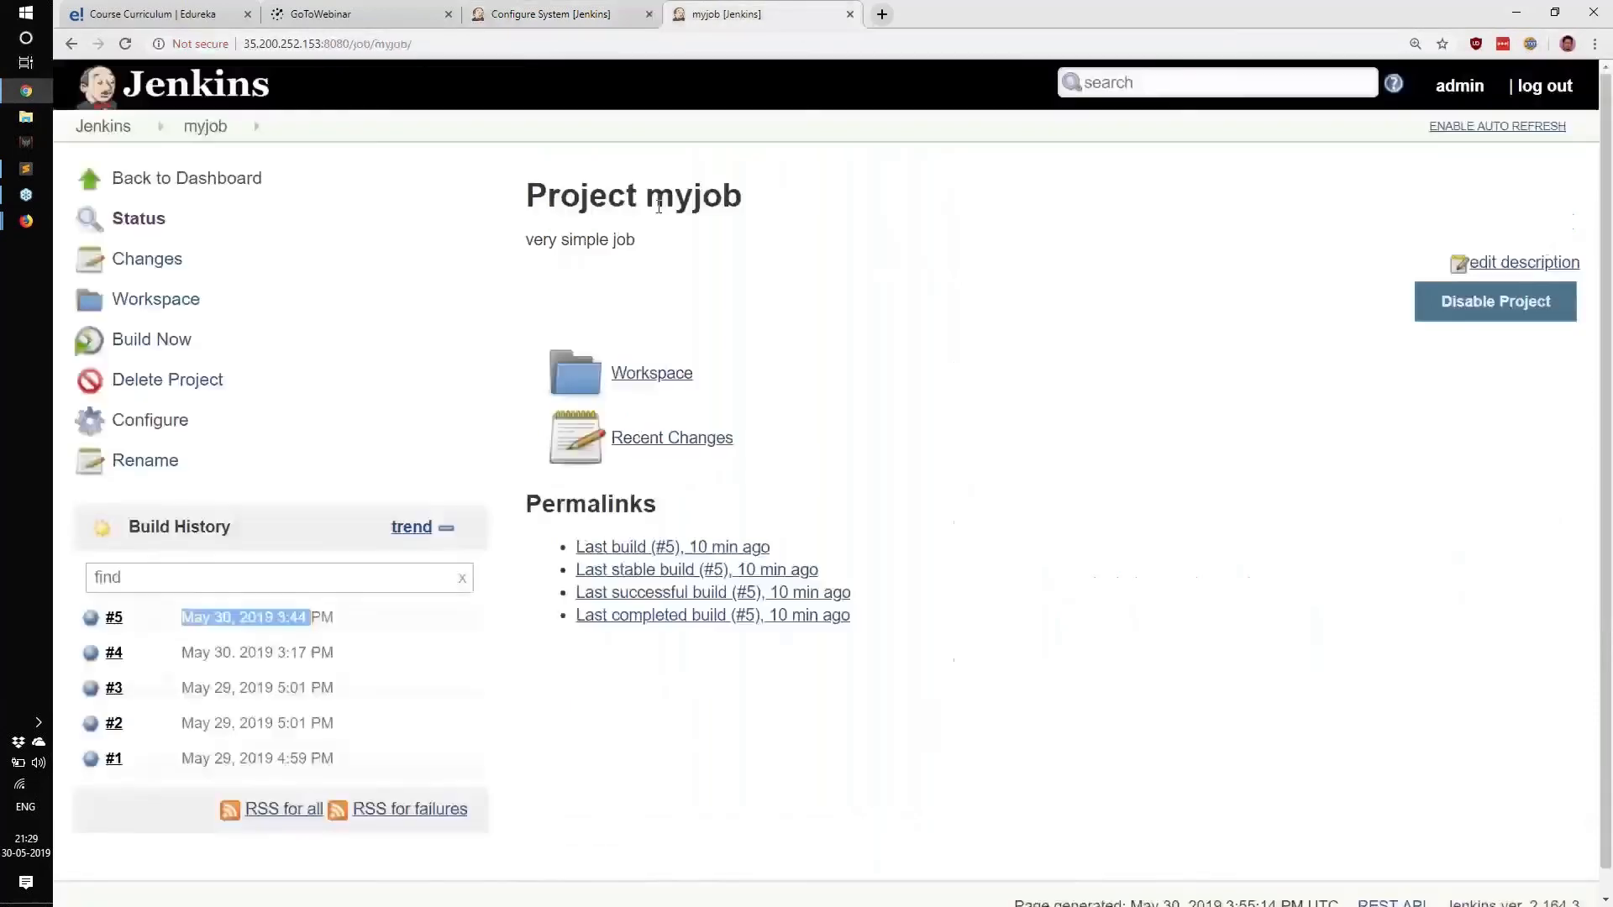
left_click_drag(607, 198, 847, 182)
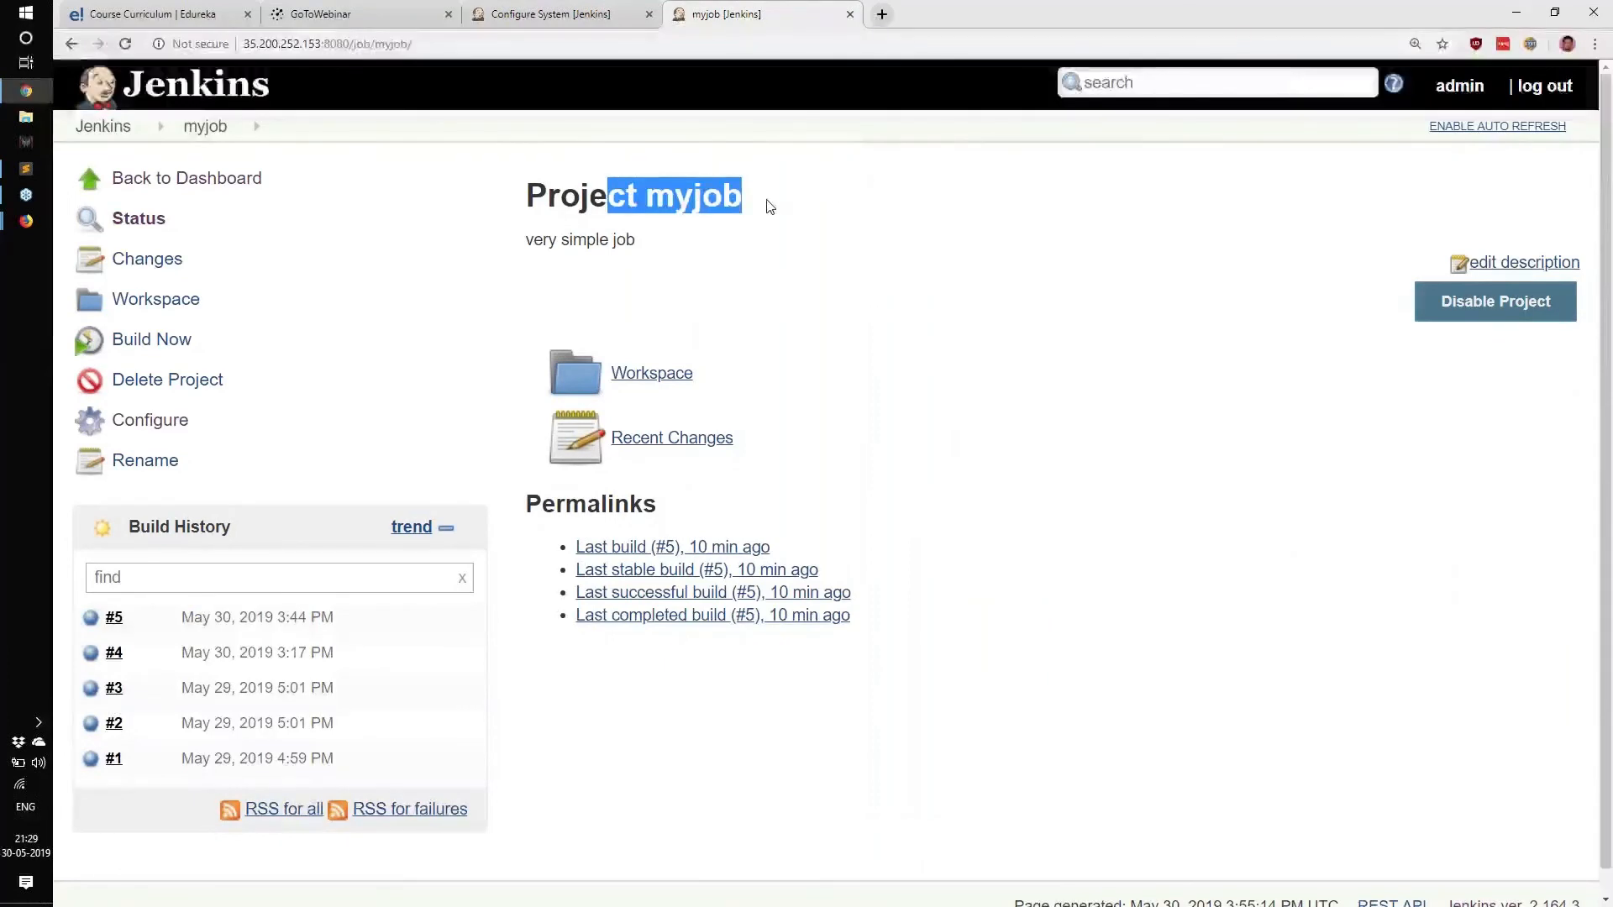
left_click(580, 13)
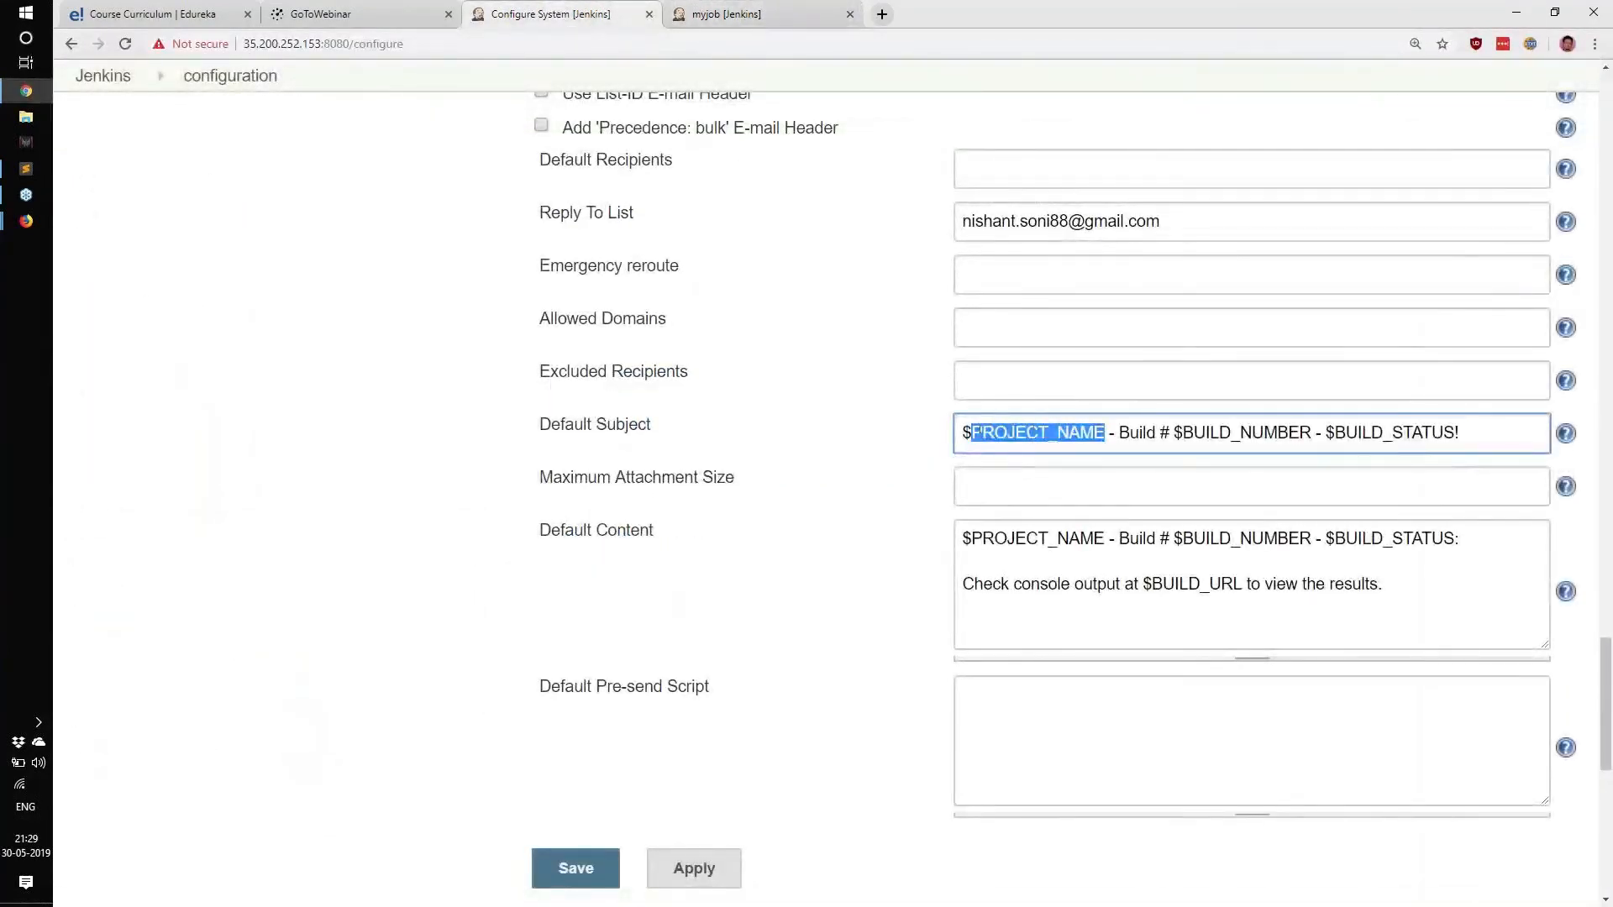
left_click_drag(970, 433, 1105, 433)
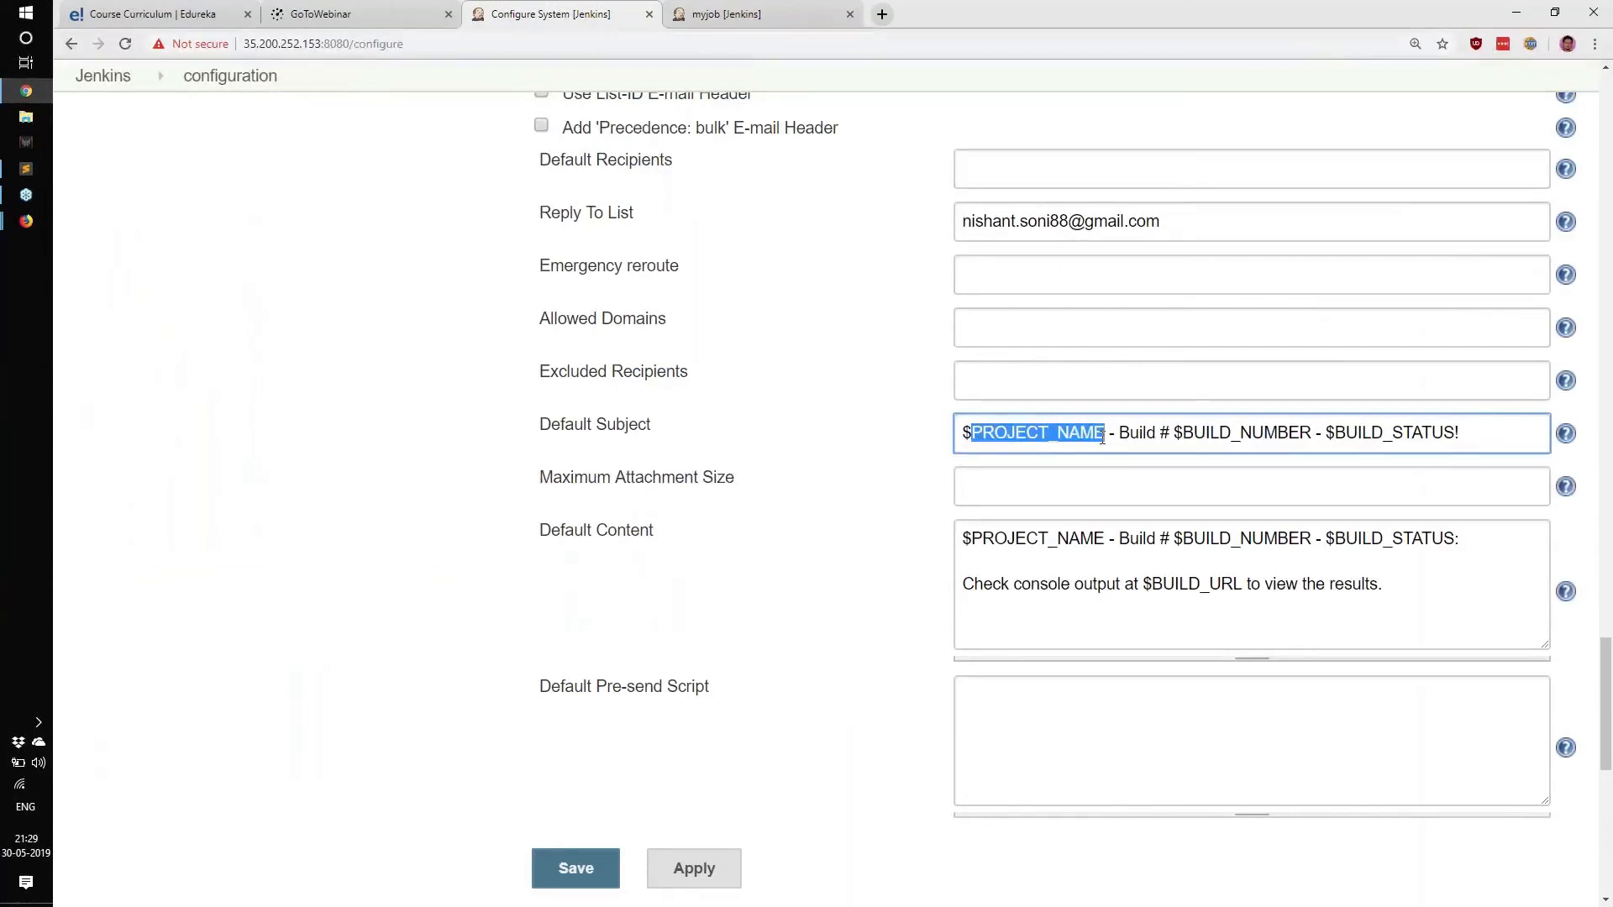
left_click(746, 16)
left_click(647, 198)
left_click_drag(647, 198, 741, 199)
left_click(588, 14)
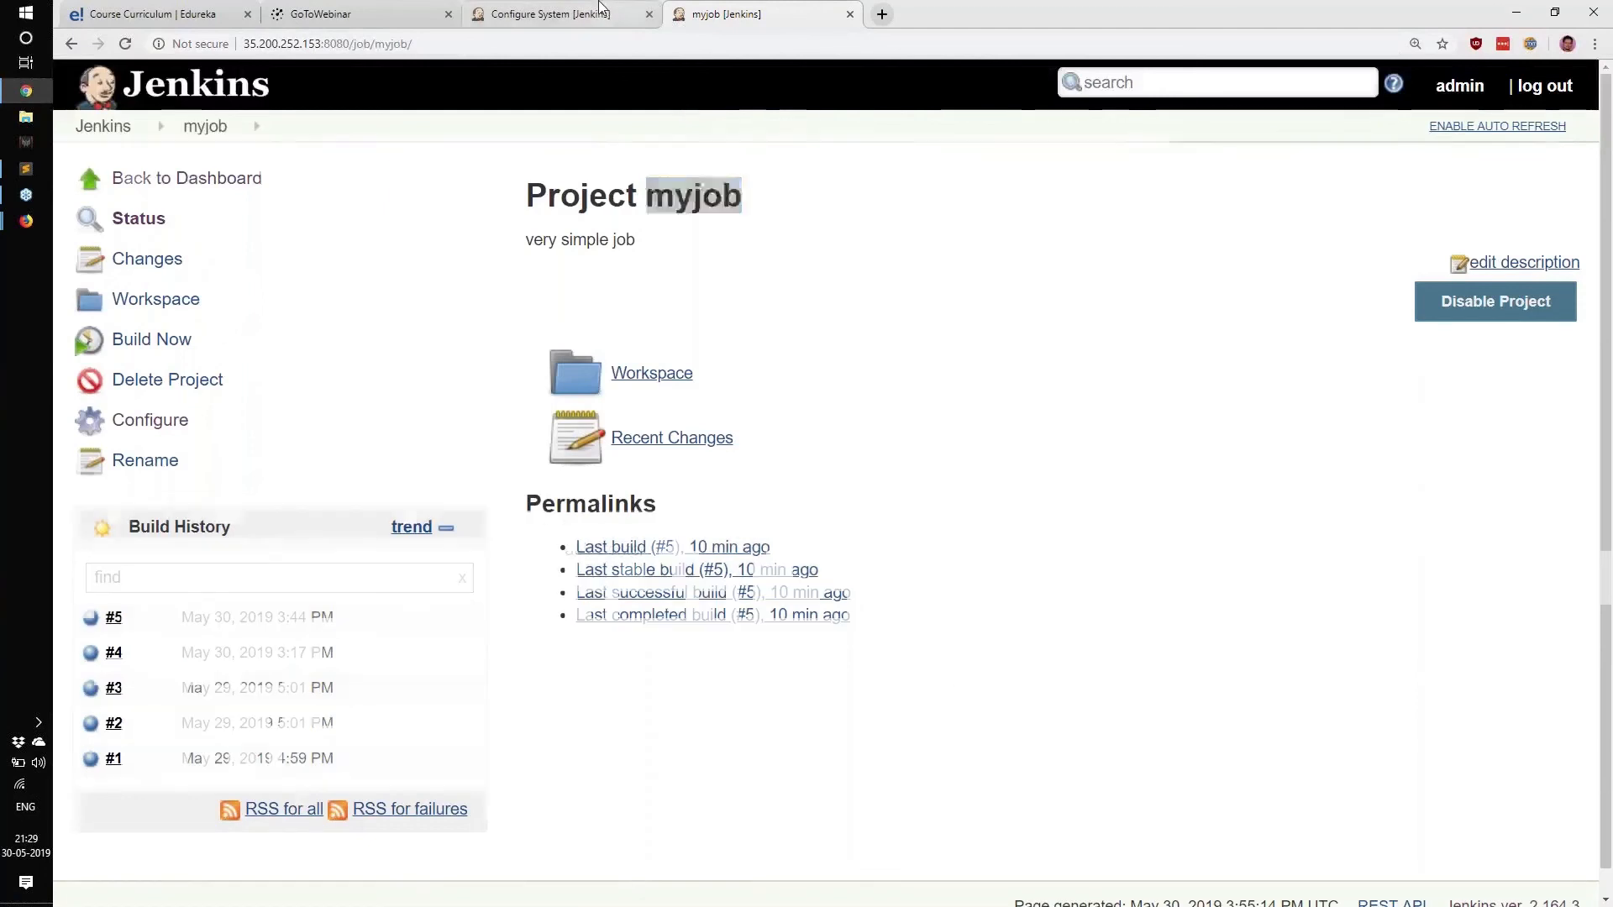
left_click_drag(1174, 434, 1307, 462)
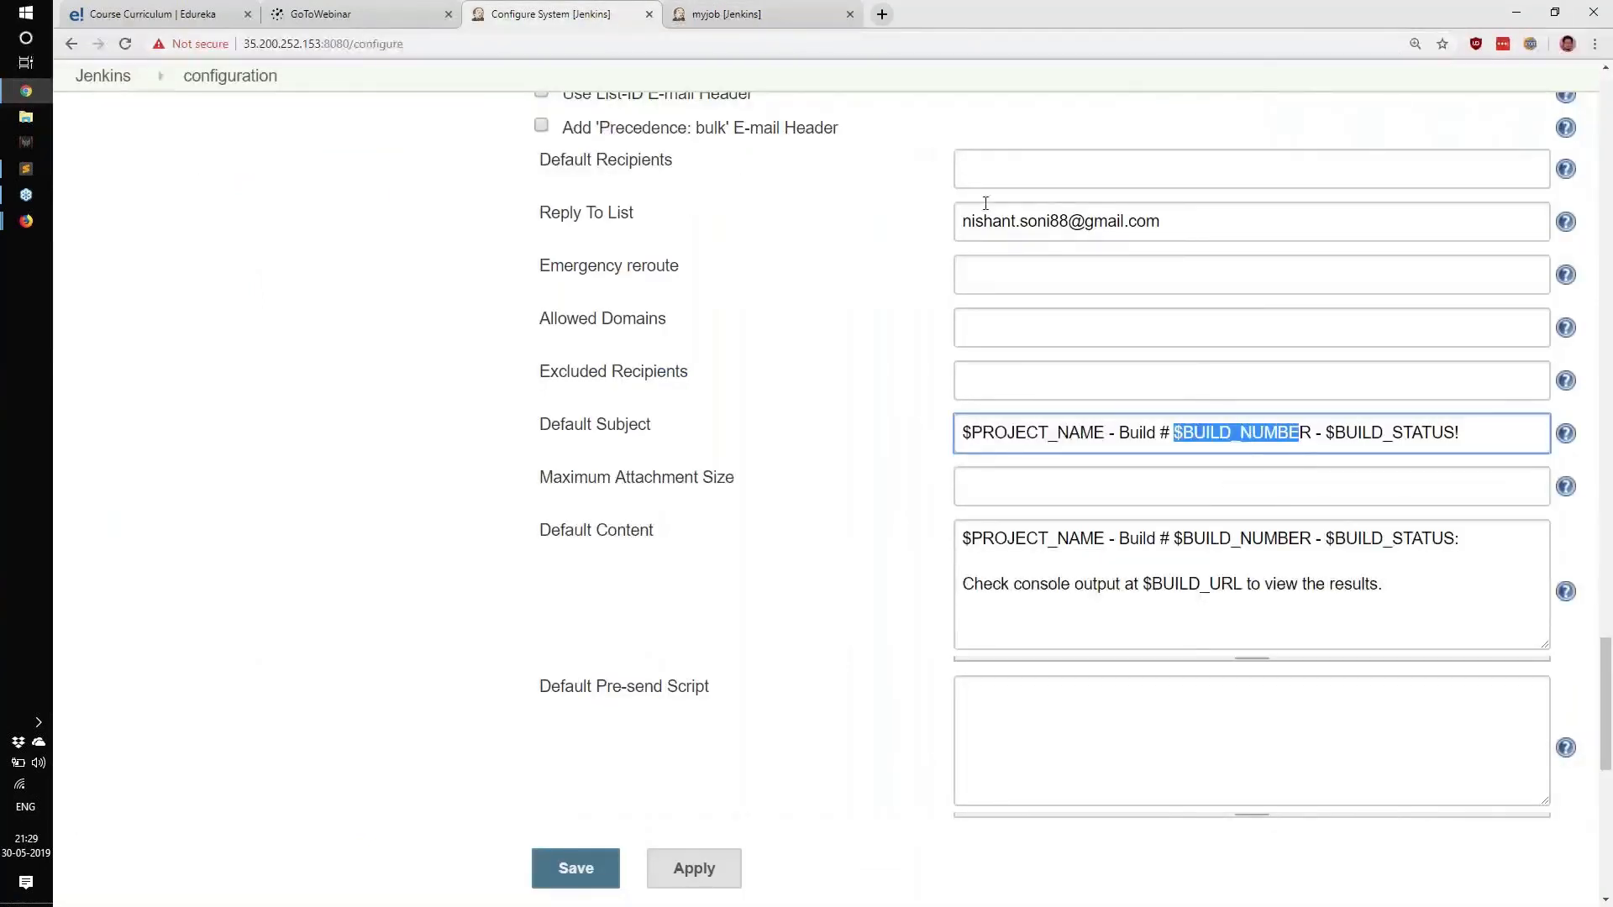
Locate build #5 in myjob's build history.
left_click(783, 14)
left_click_drag(102, 621, 124, 620)
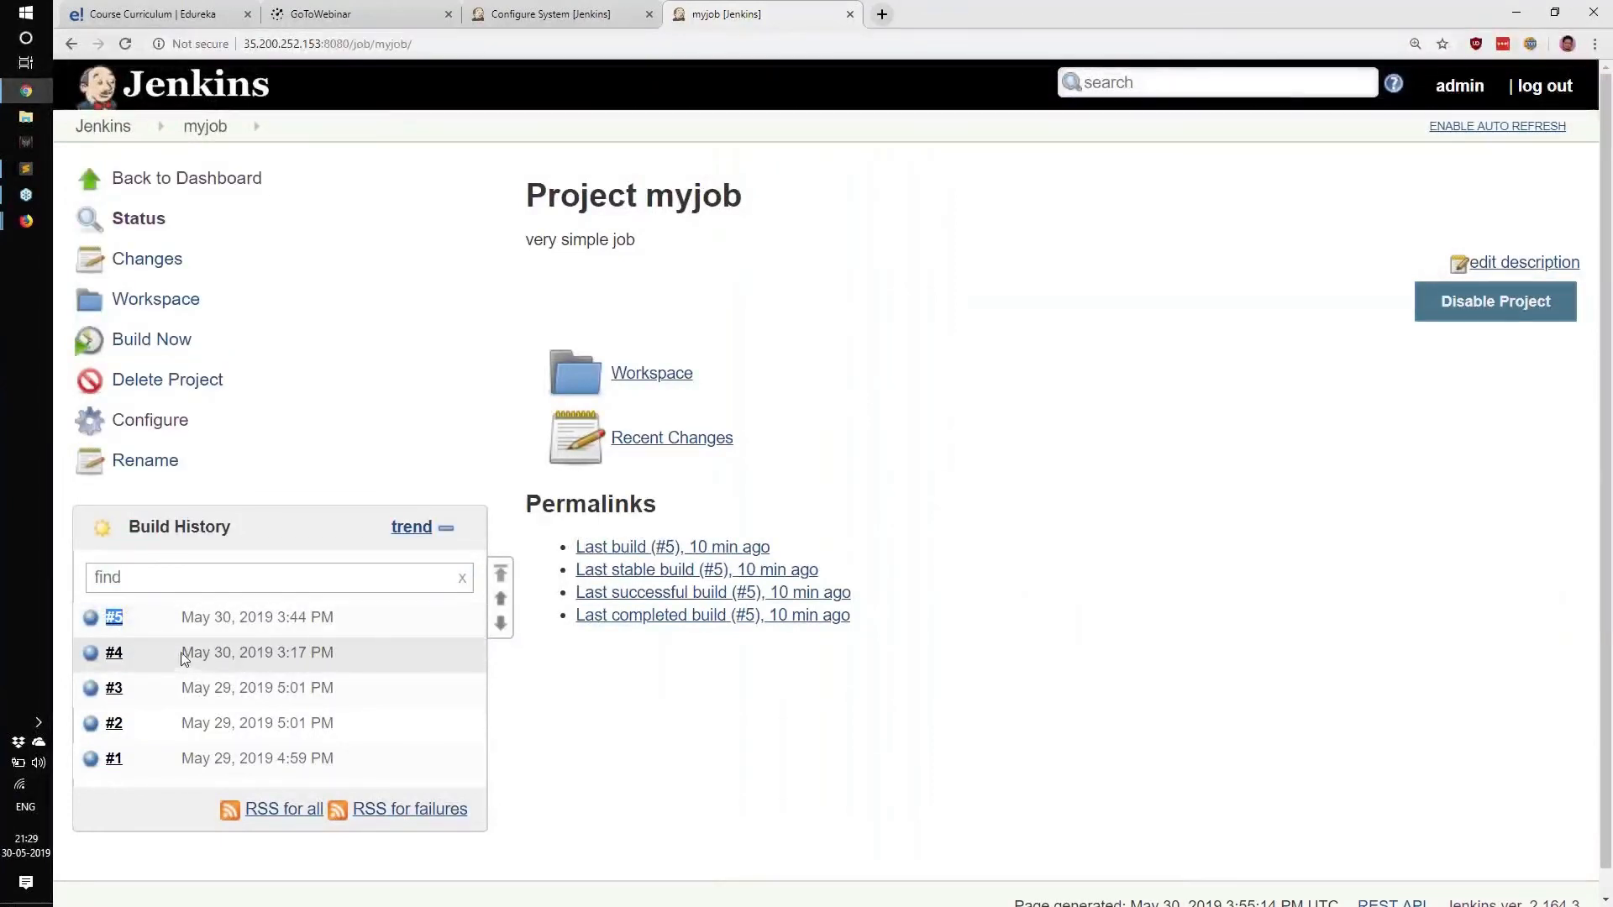
mouse_move(112, 628)
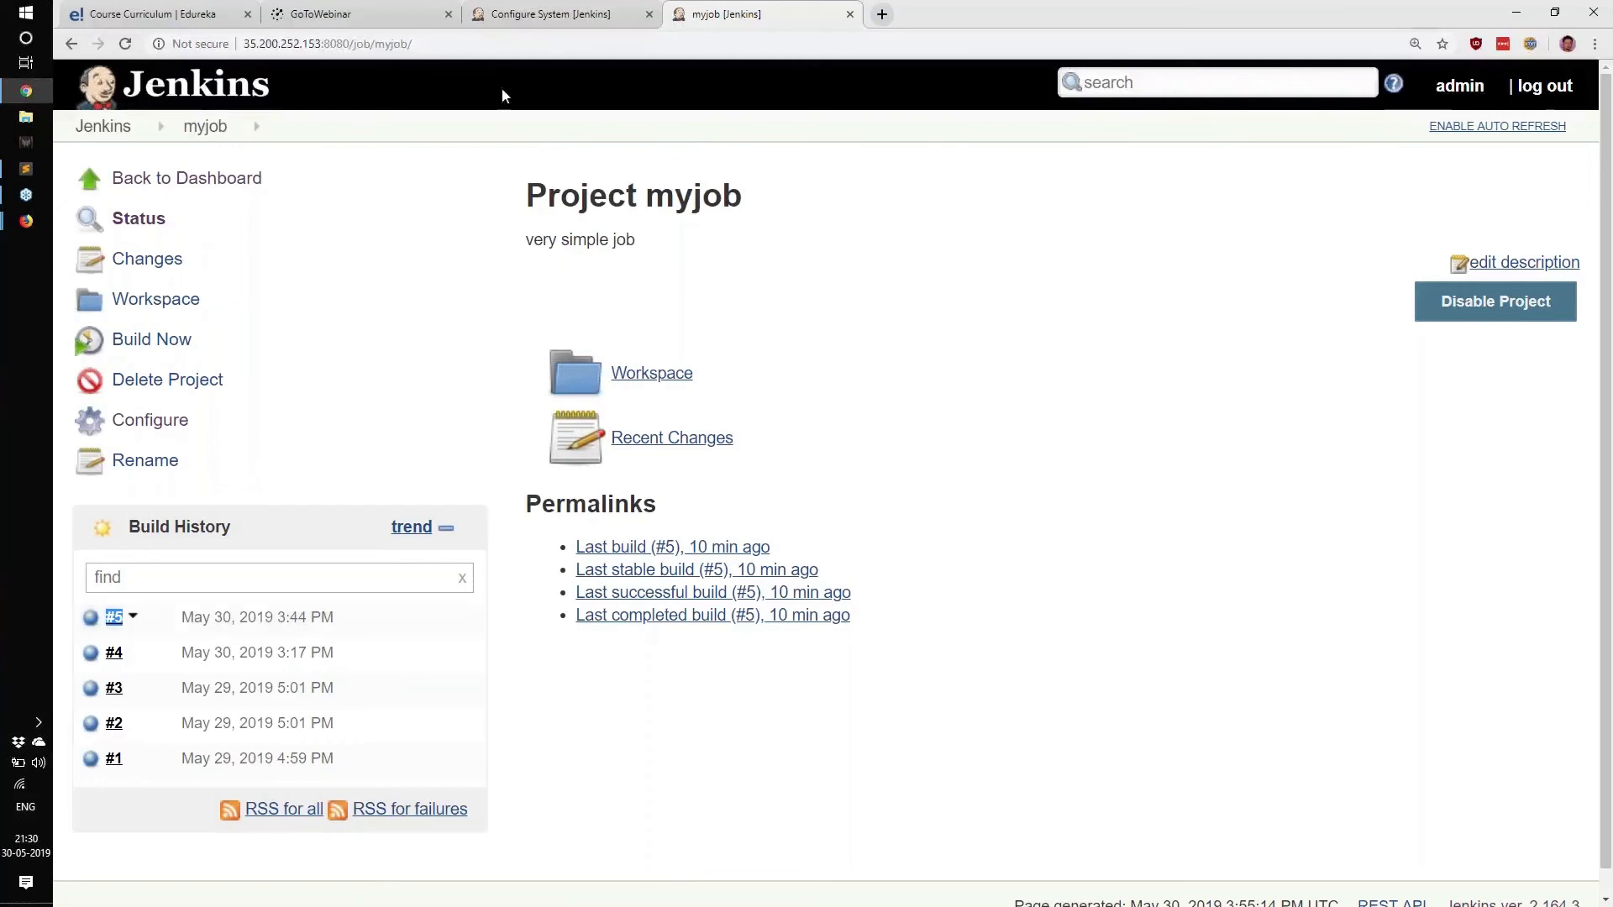
left_click(521, 10)
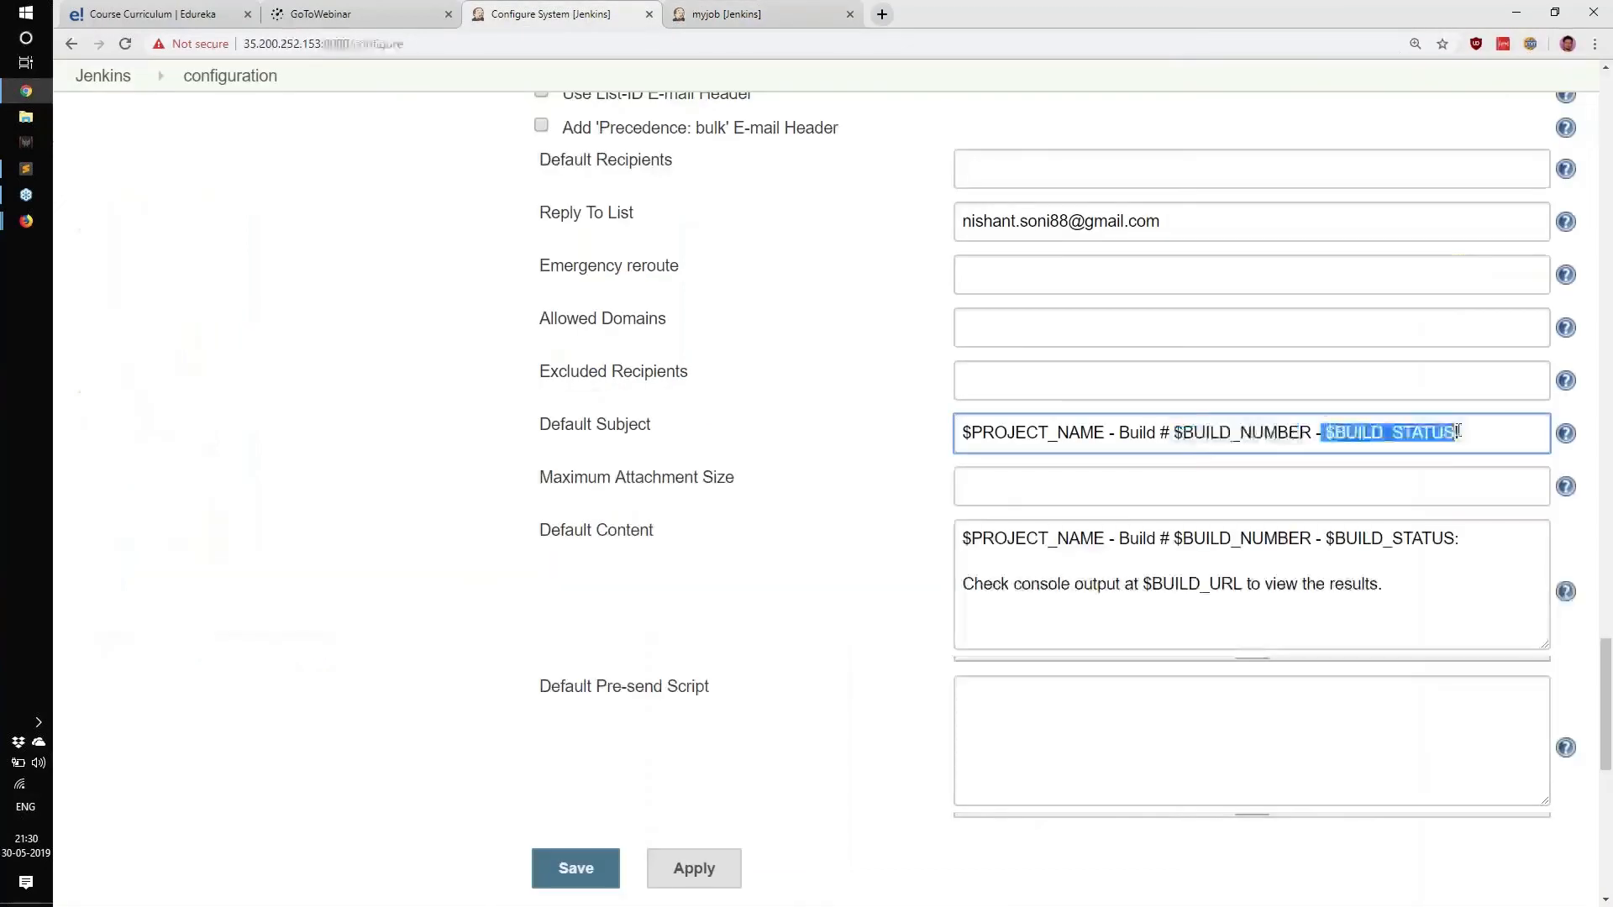
Open build #5's console output, confirm Finished: SUCCESS, then revisit Default Content in Configure System.
left_click(798, 13)
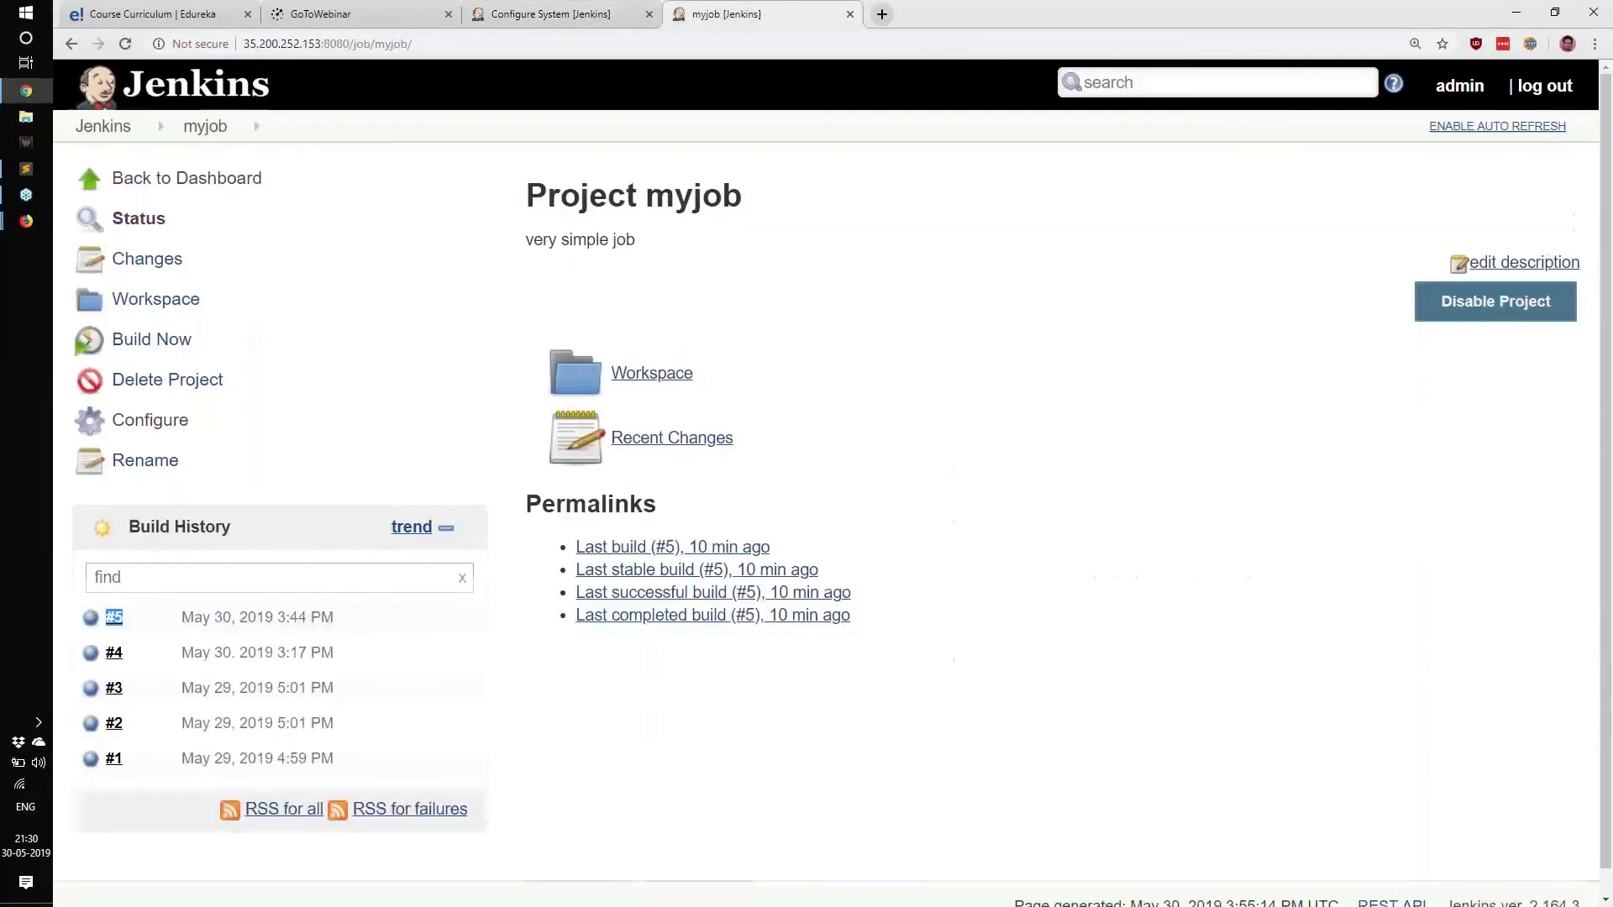
left_click(130, 618)
left_click(244, 663)
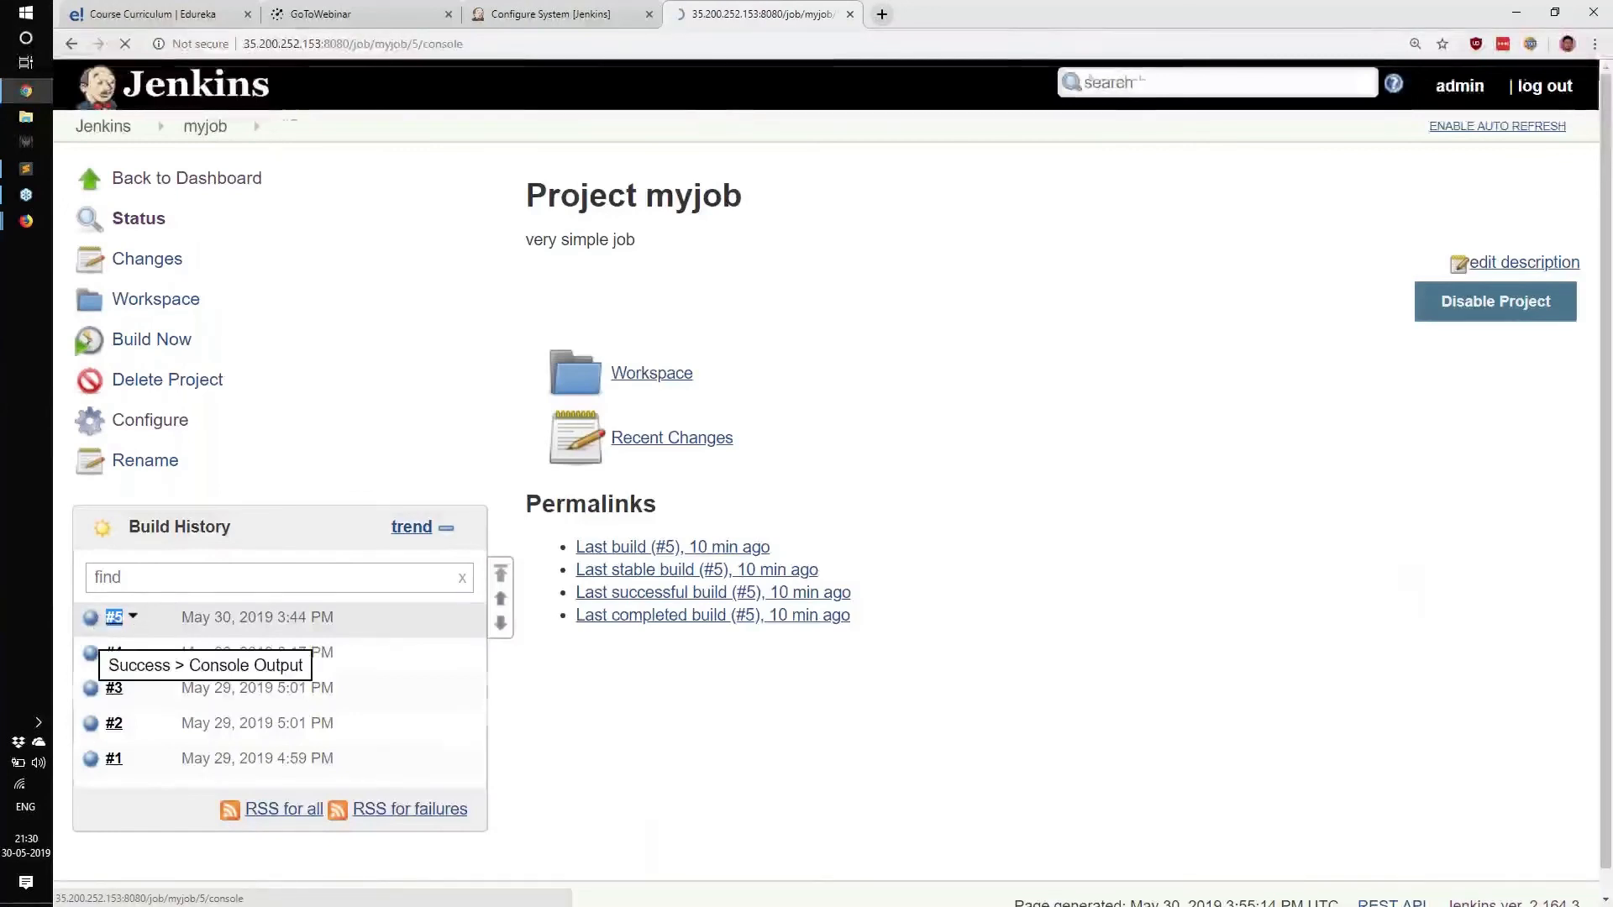
left_click_drag(534, 413, 754, 424)
left_click(706, 514)
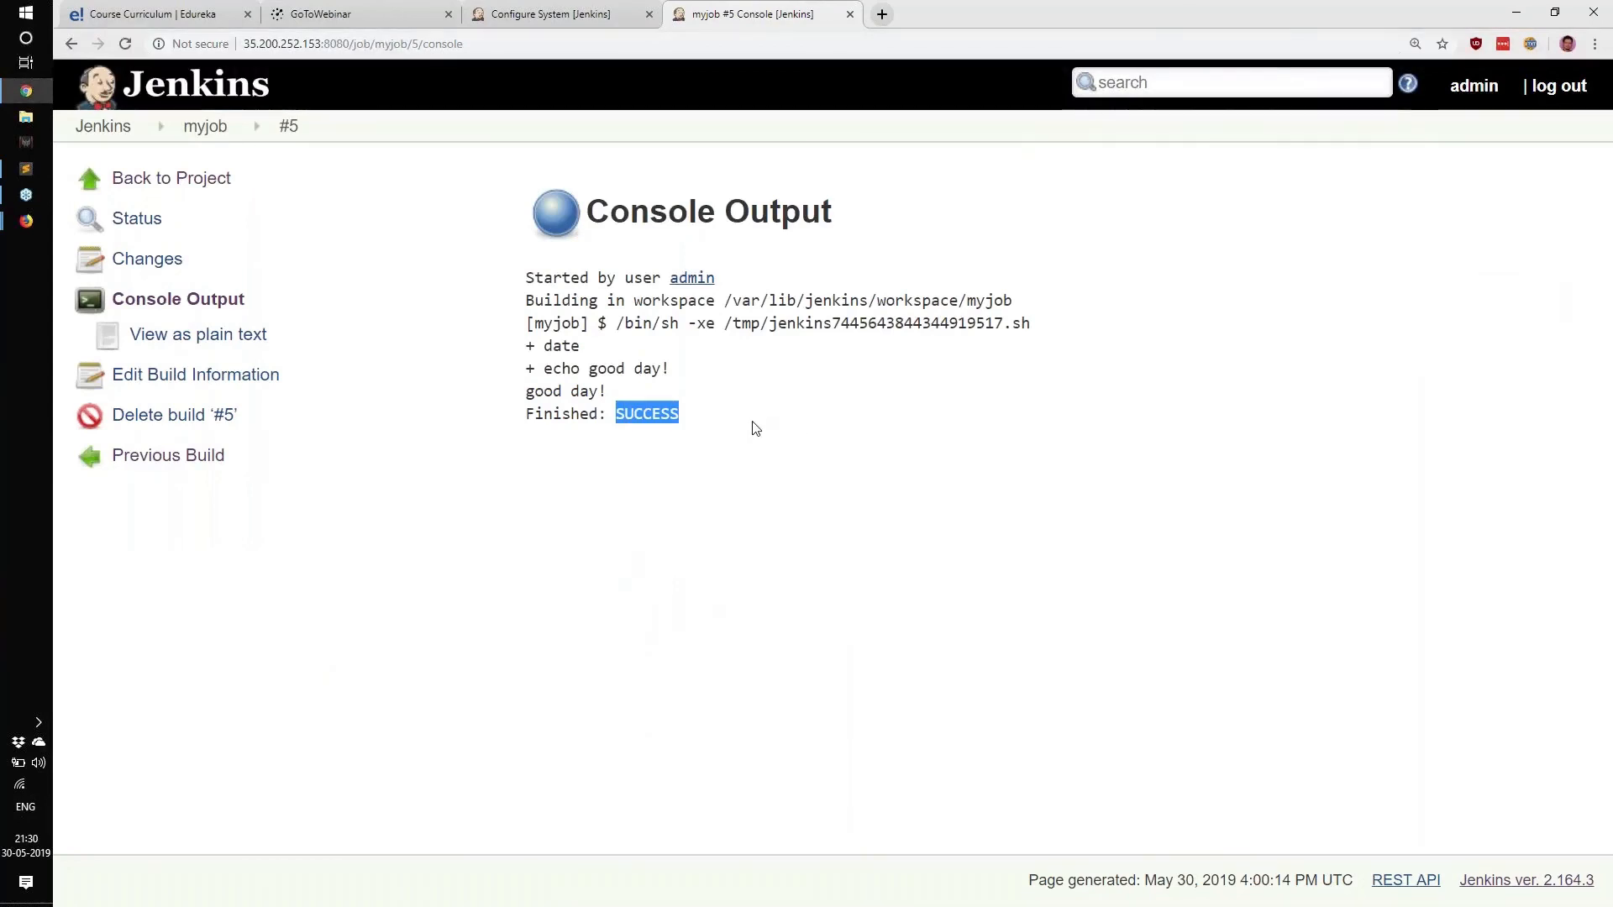
left_click(548, 13)
left_click_drag(983, 584, 1361, 585)
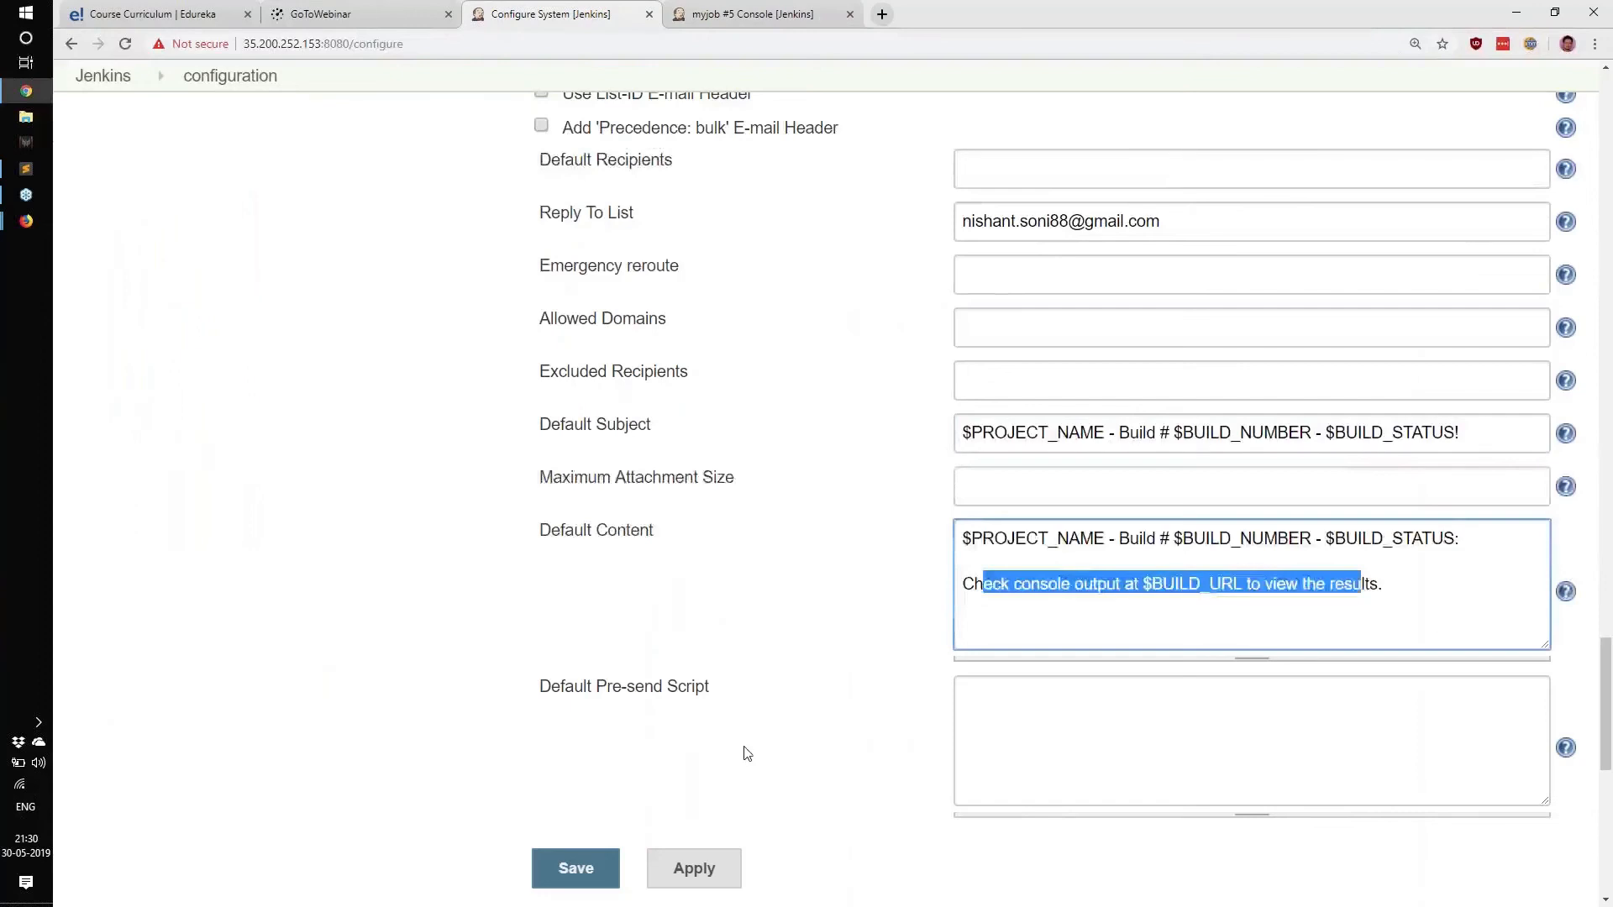
Go from Configure System to Manage Jenkins, choosing Leave to discard unsaved changes.
scroll(746, 754, "down", 7)
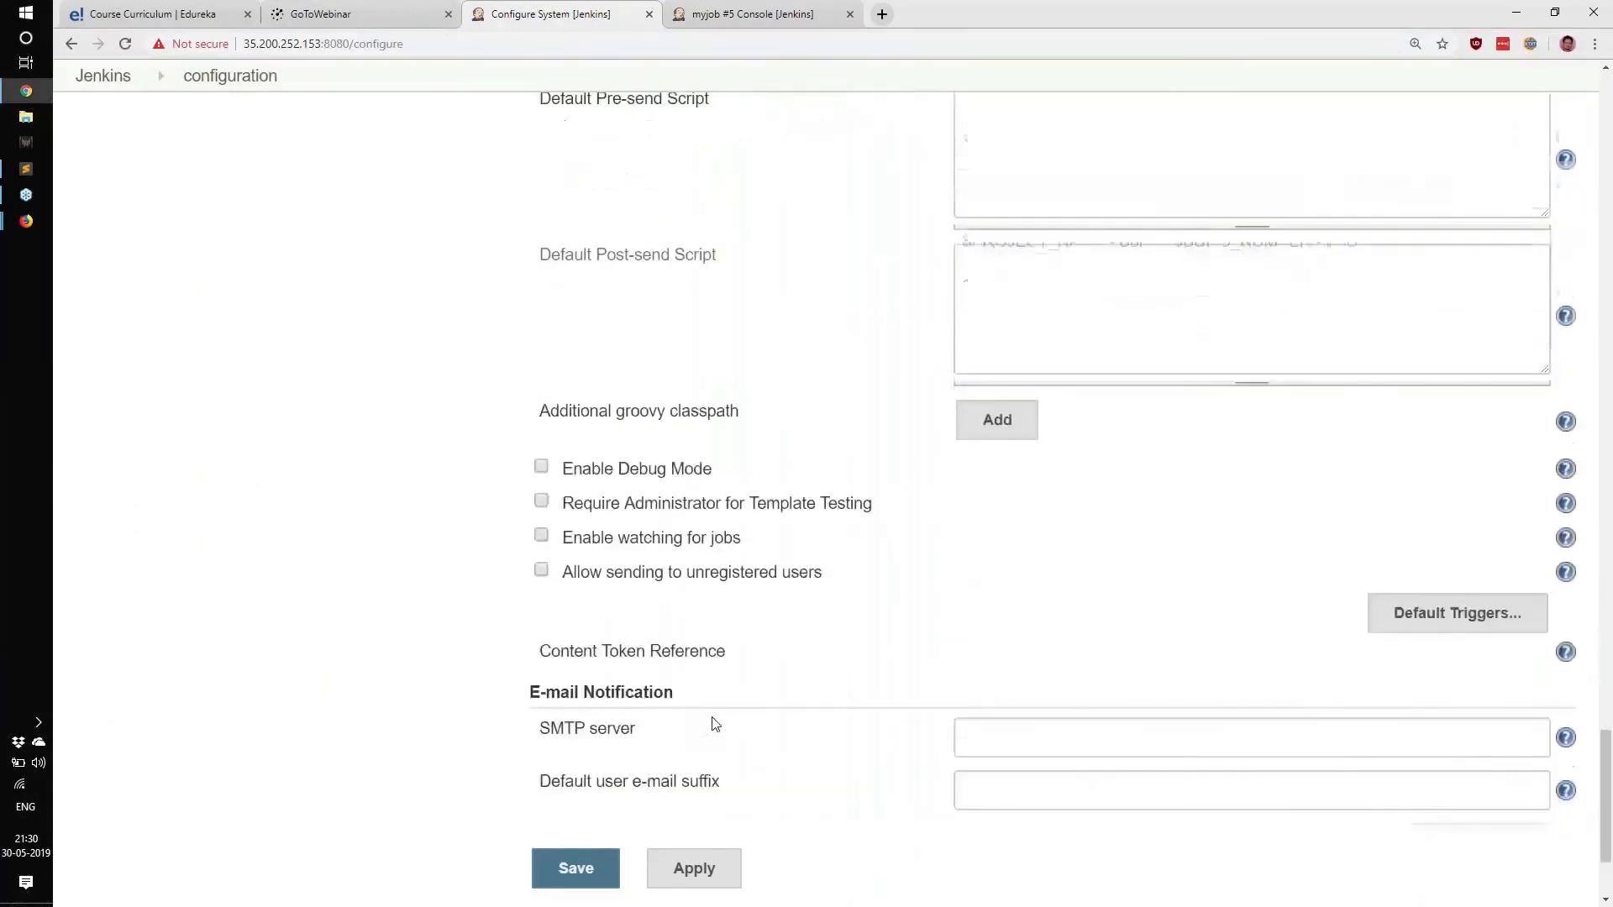
scroll(715, 724, "down", 3)
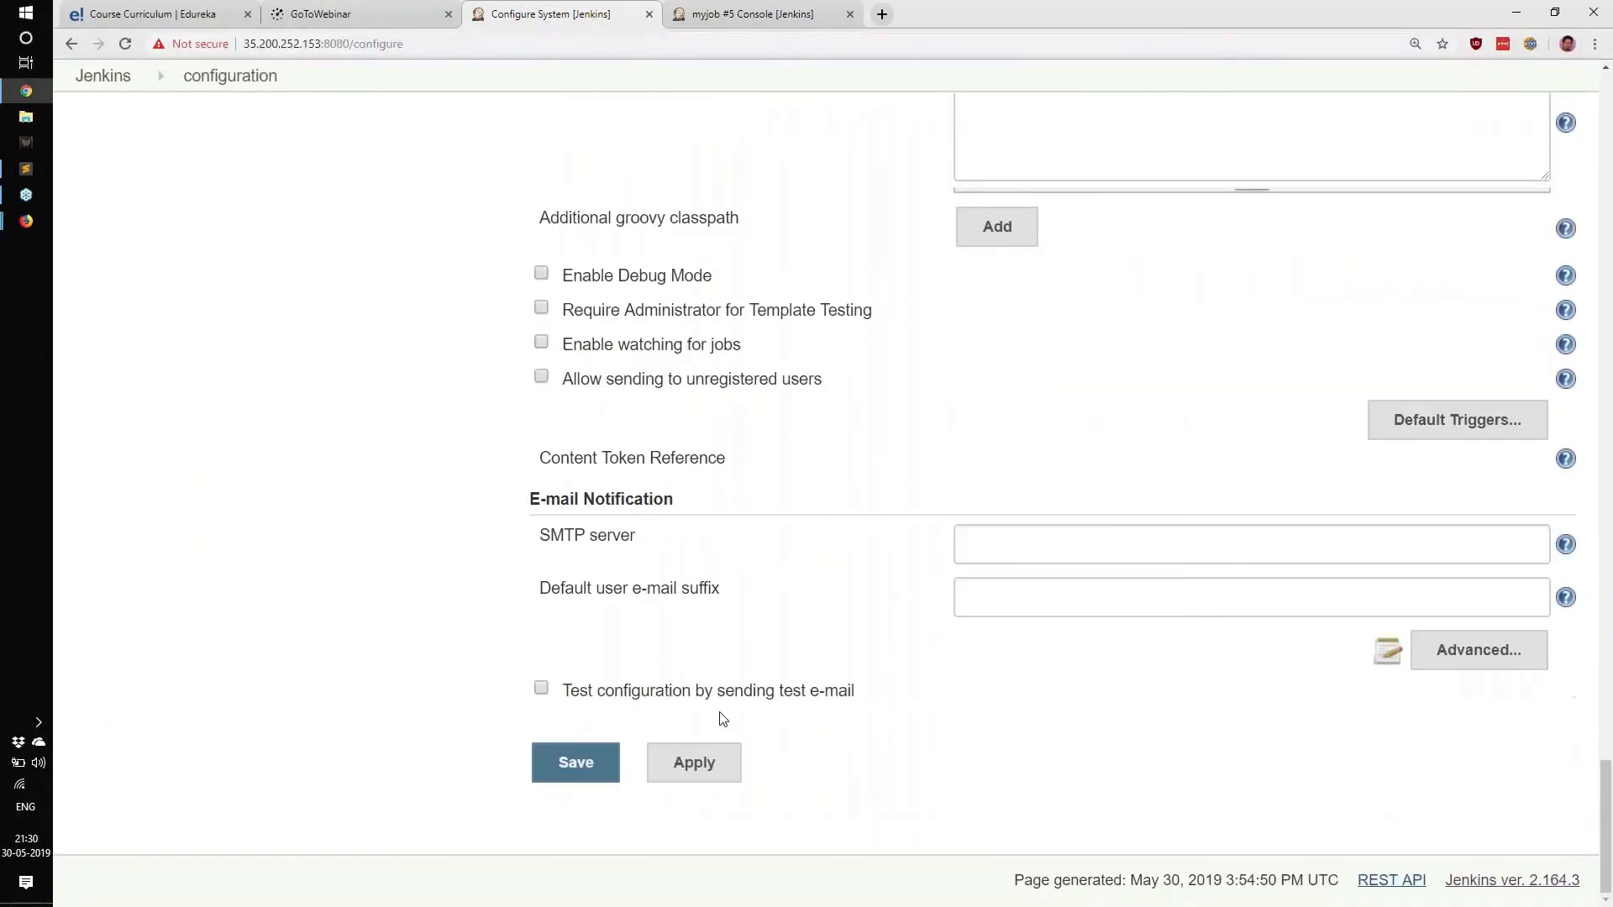
scroll(722, 719, "up", 20)
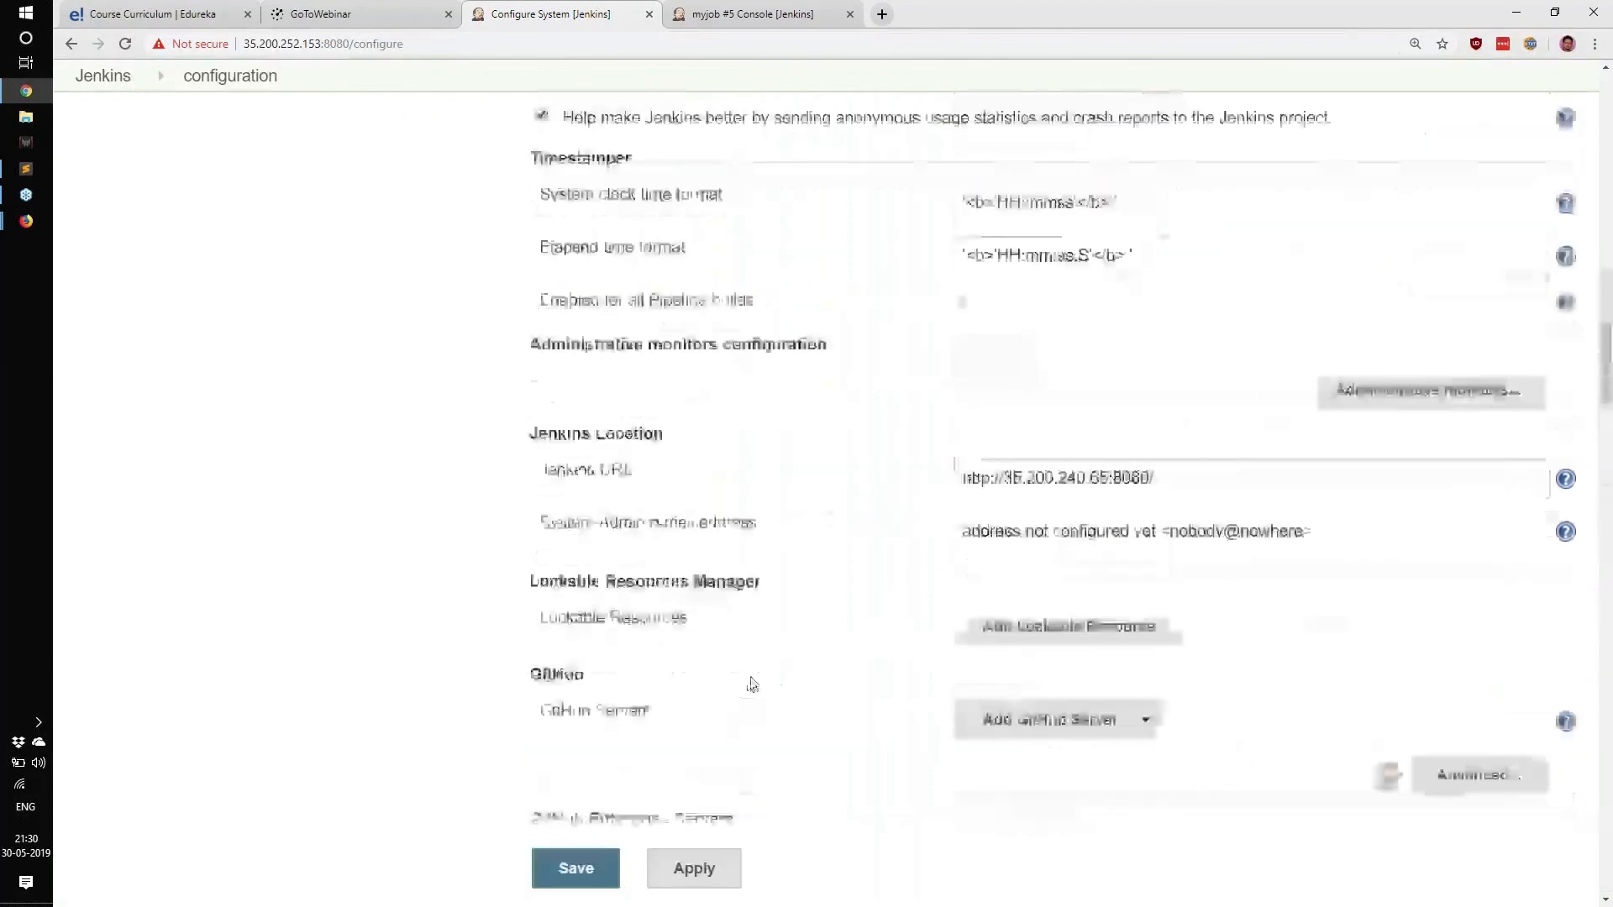
scroll(754, 684, "up", 15)
left_click(176, 299)
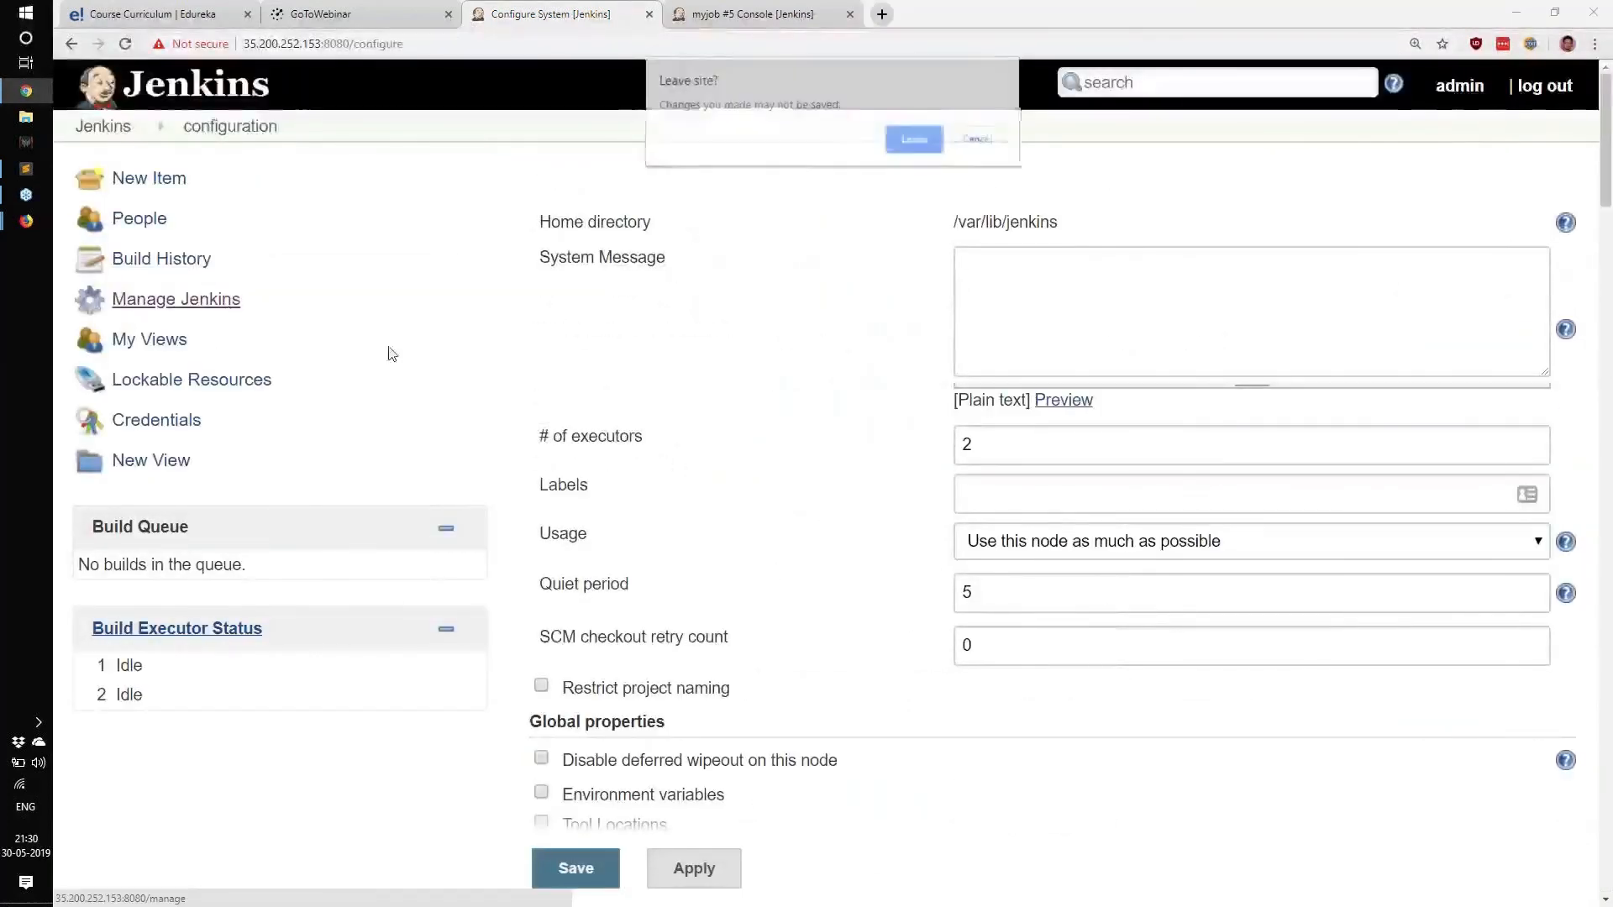
left_click(899, 142)
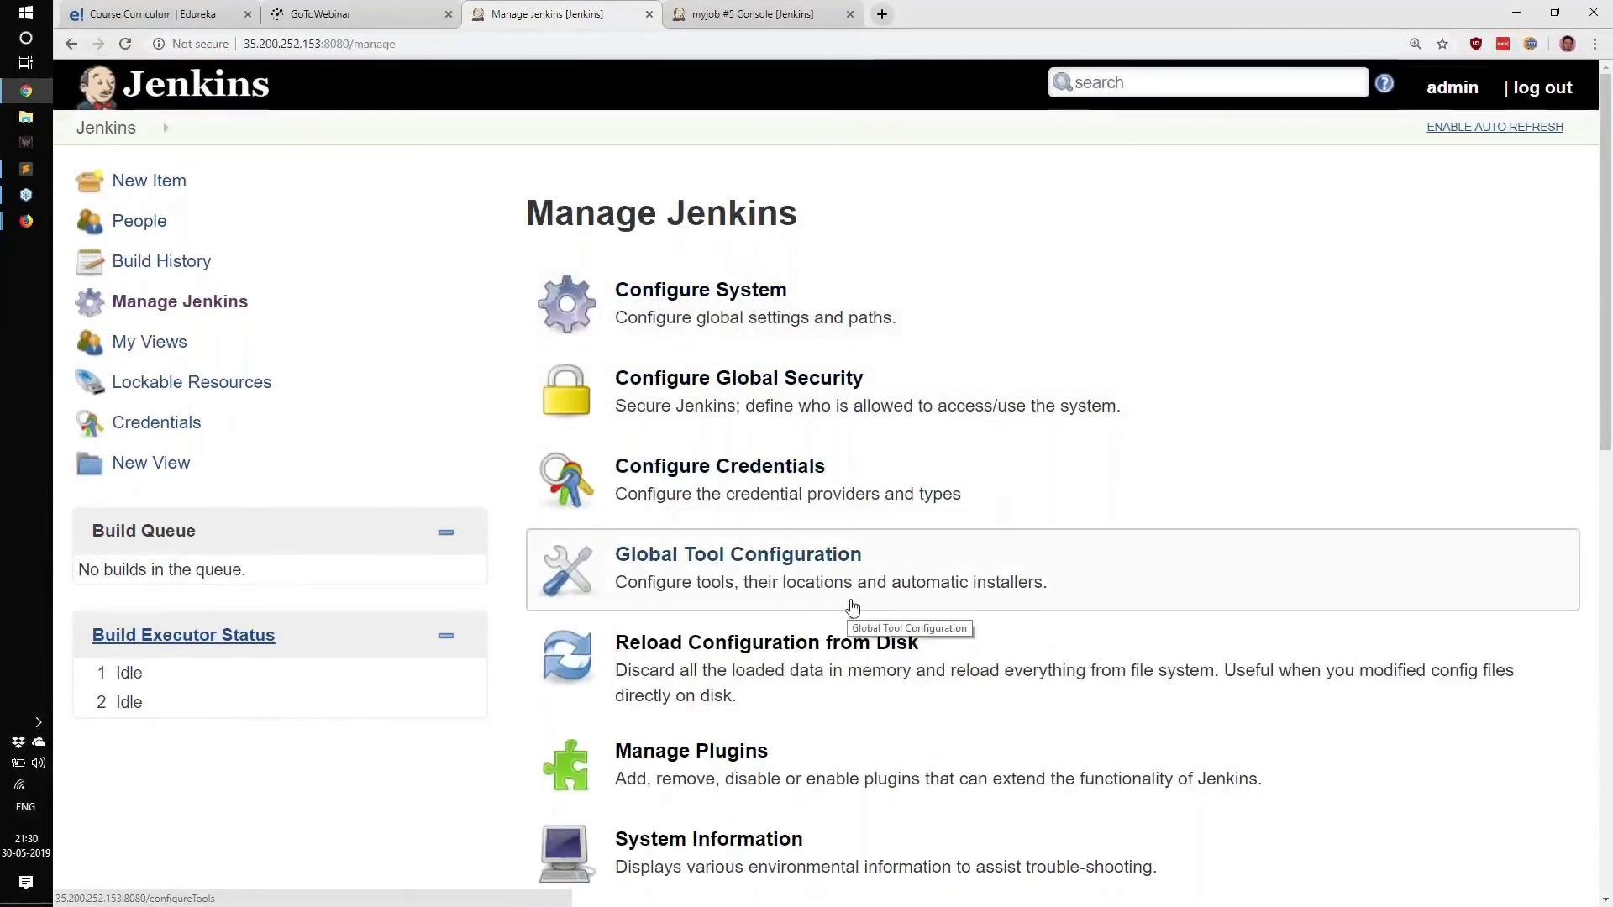
left_click(737, 581)
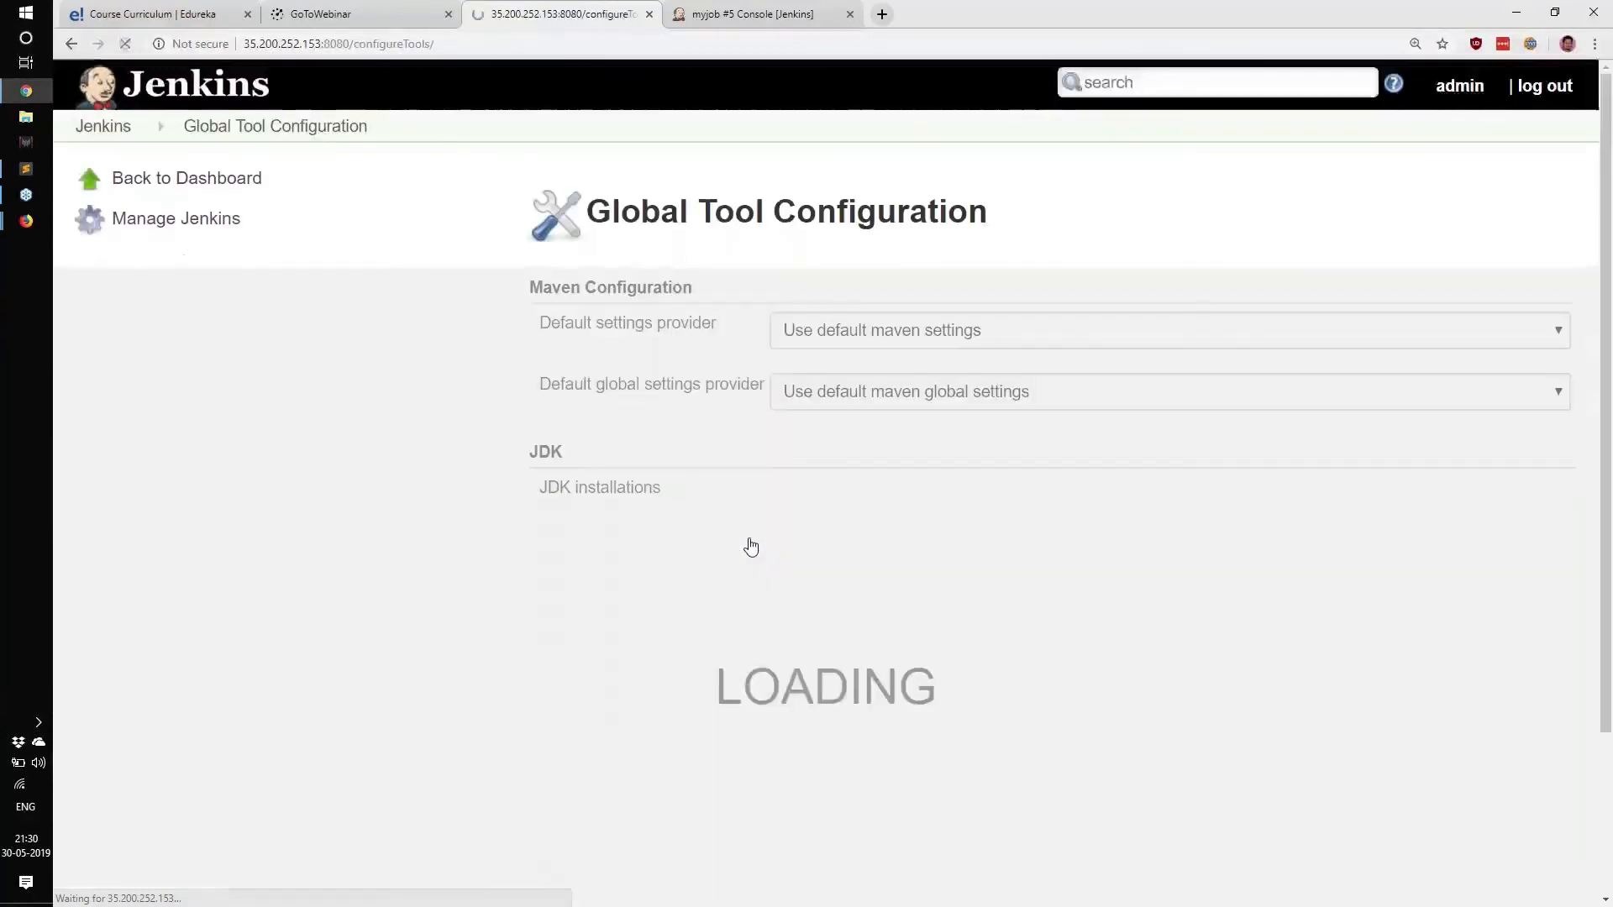
scroll(779, 531, "down", 2)
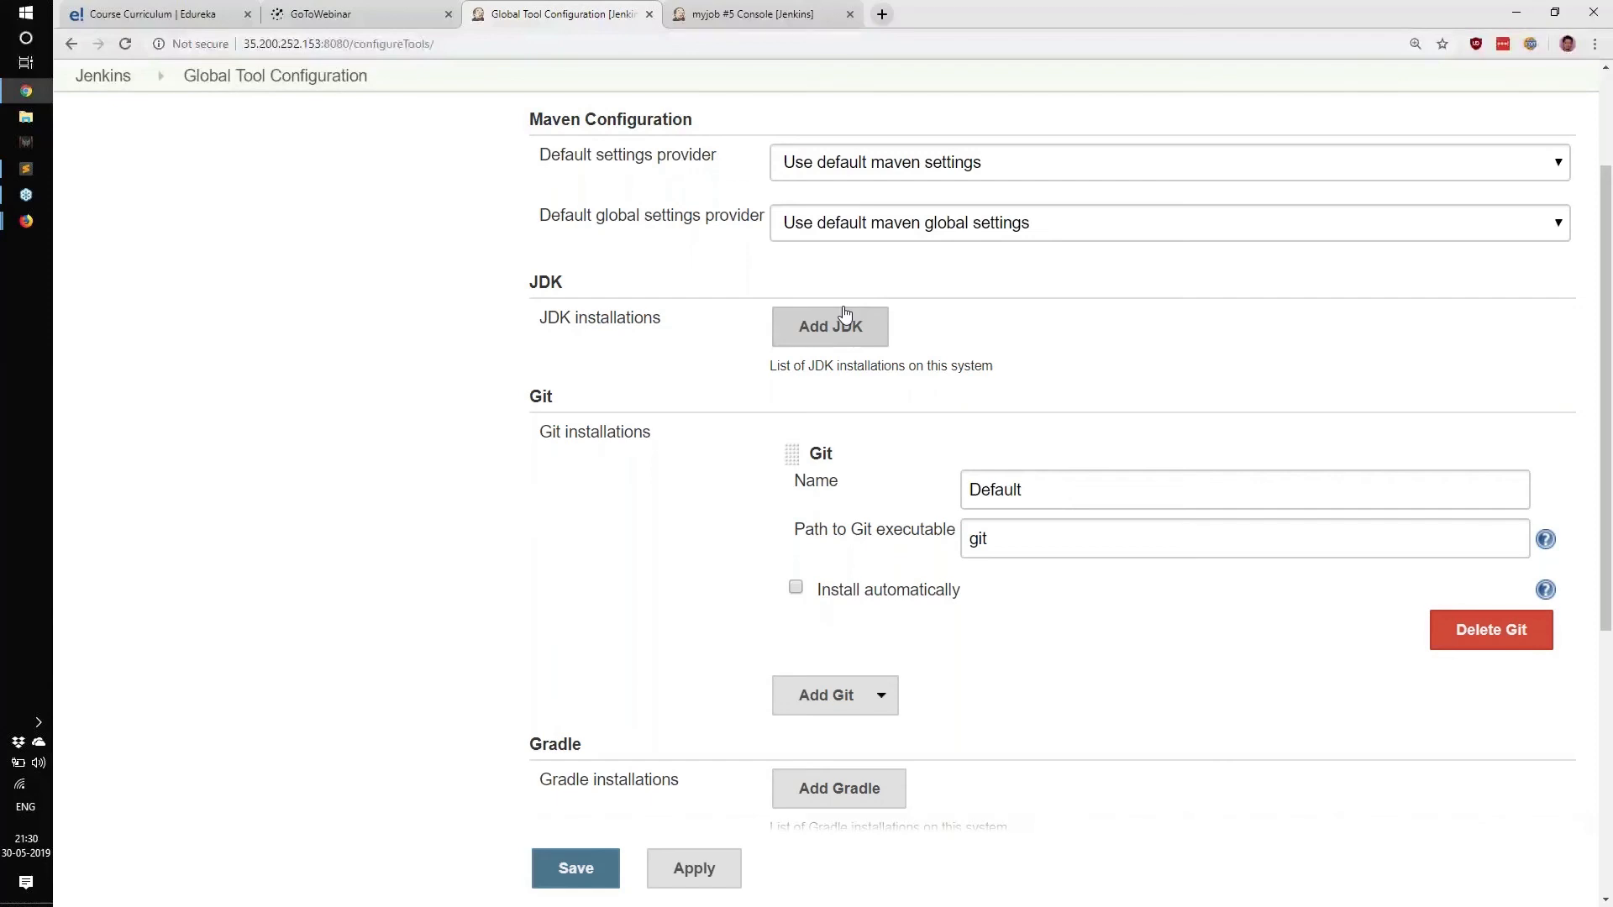
left_click(846, 314)
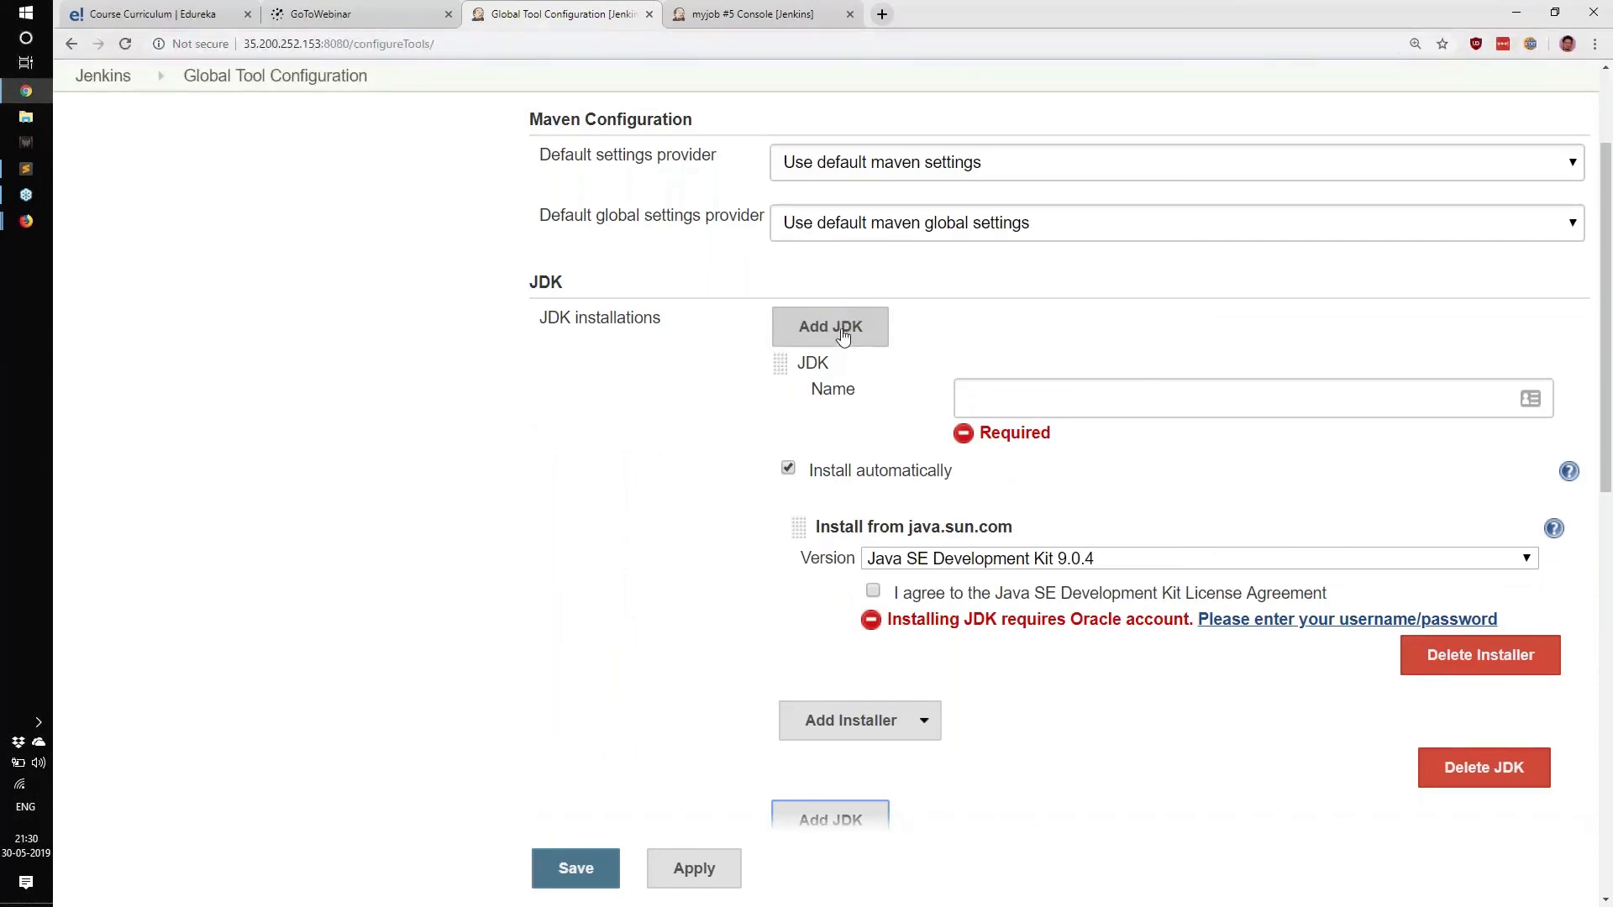
left_click(843, 335)
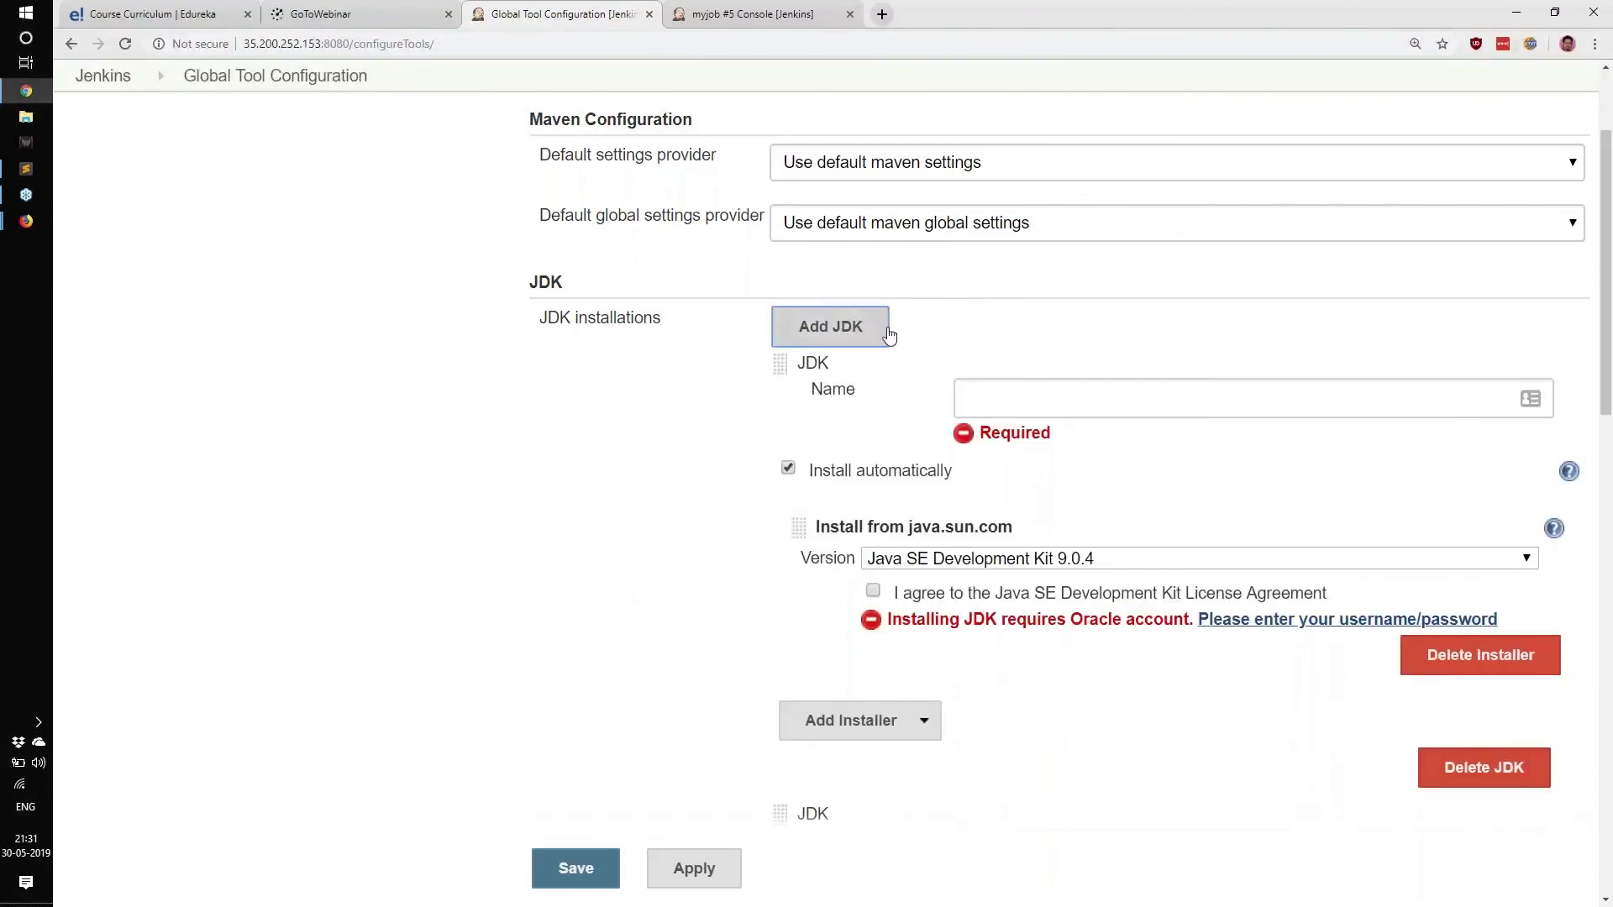
scroll(1483, 546, "down", 1)
left_click(1479, 680)
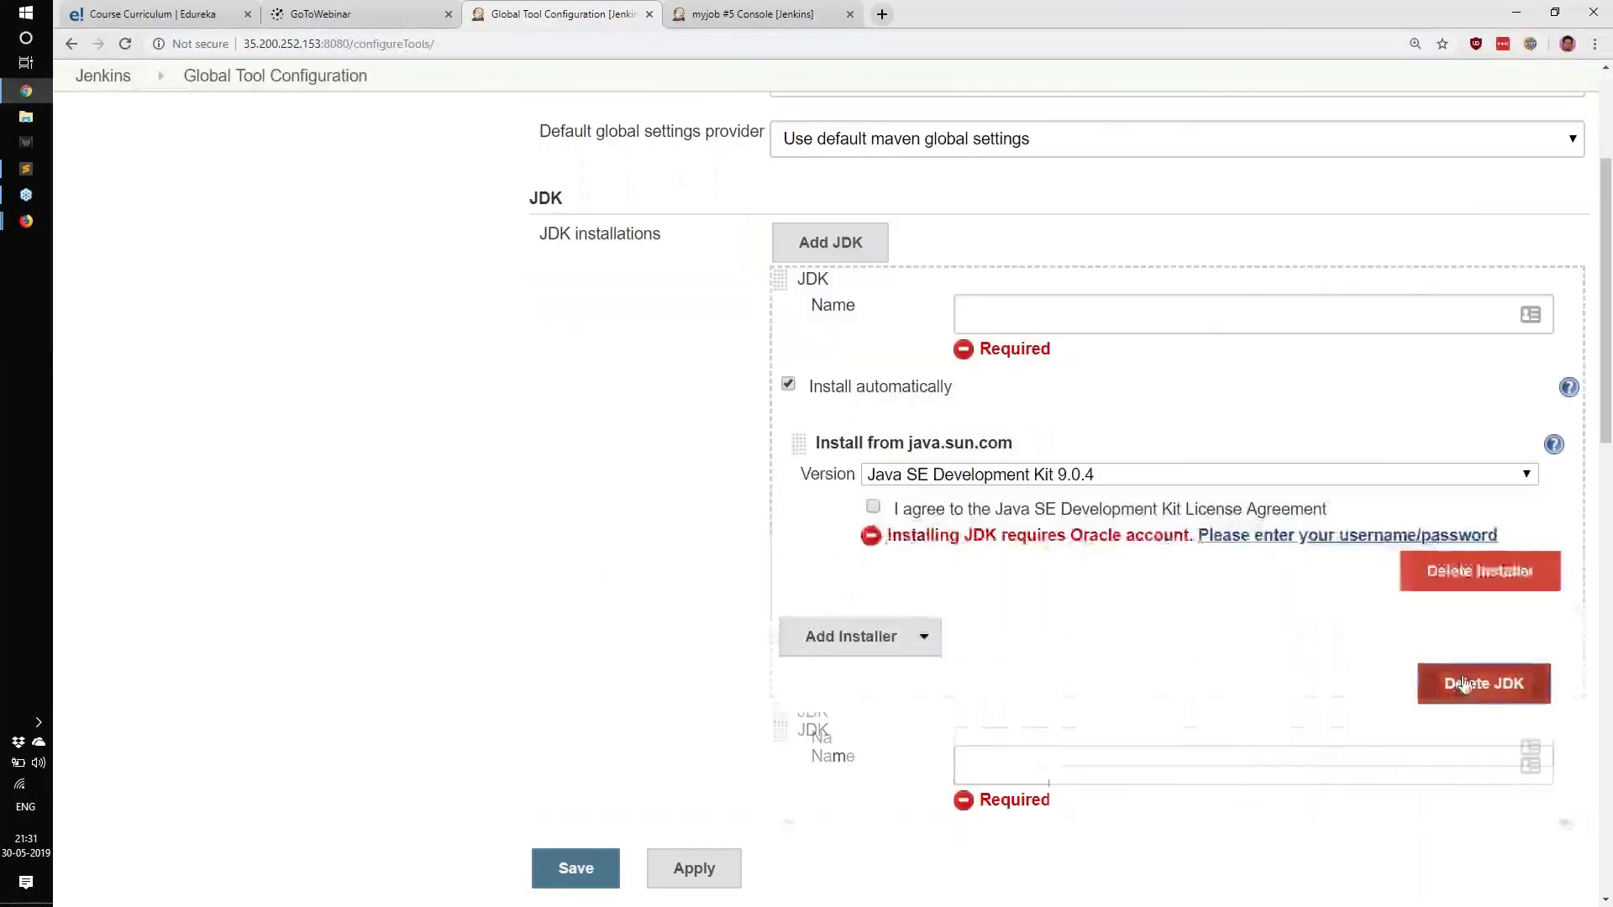
left_click(1480, 678)
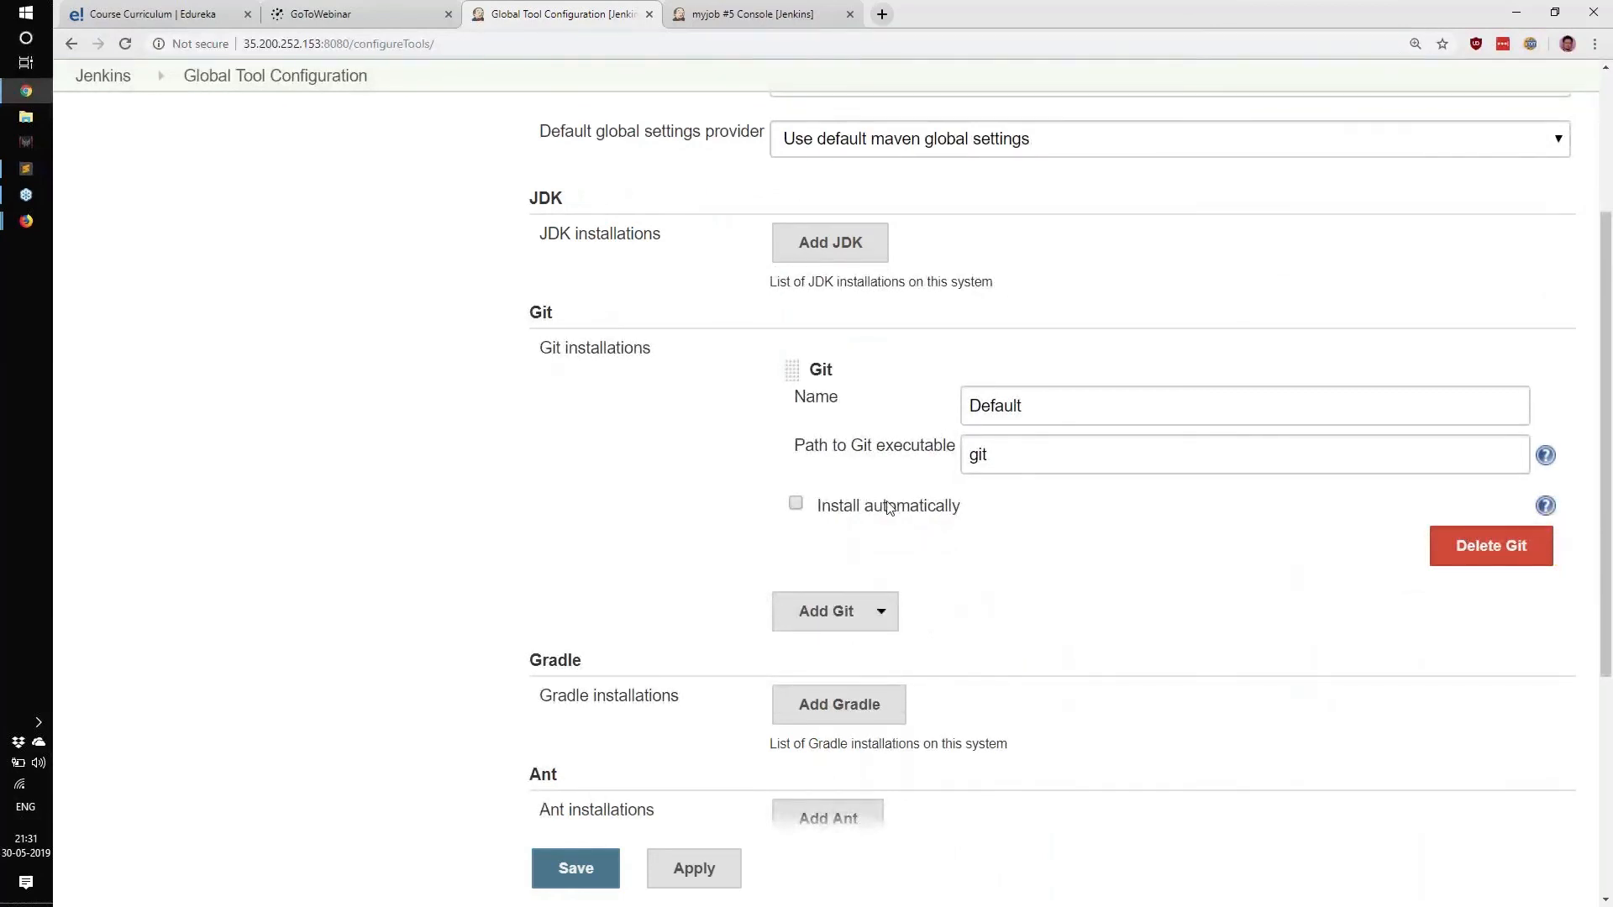
scroll(555, 496, "down", 3)
left_click_drag(576, 409, 606, 412)
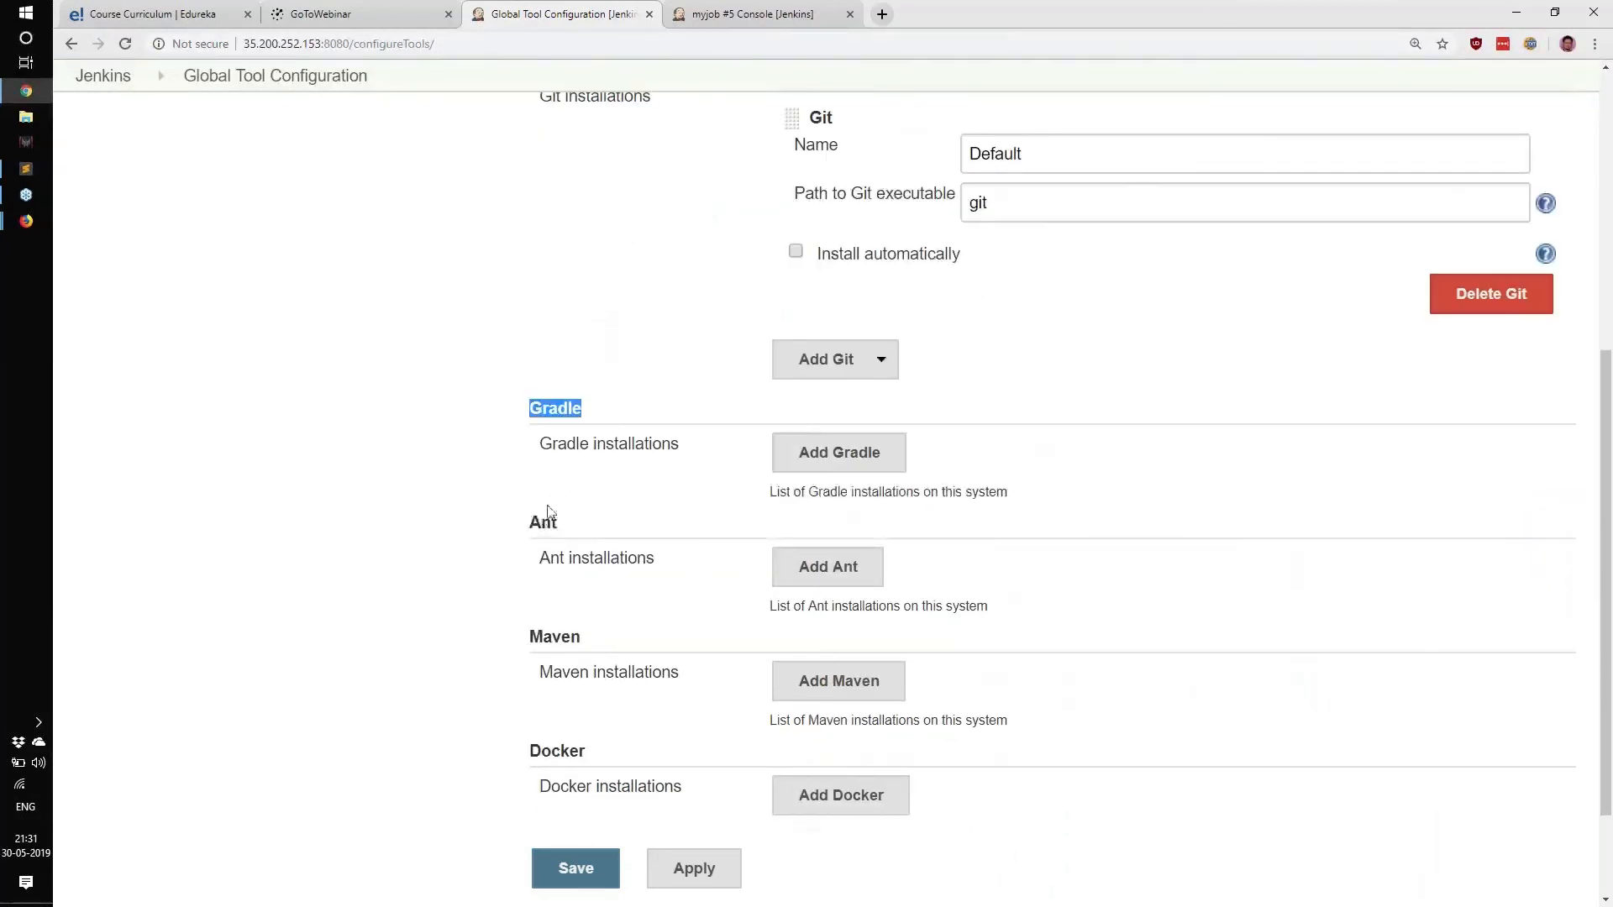
left_click_drag(526, 523, 564, 524)
left_click_drag(531, 638, 600, 640)
left_click_drag(540, 773, 769, 719)
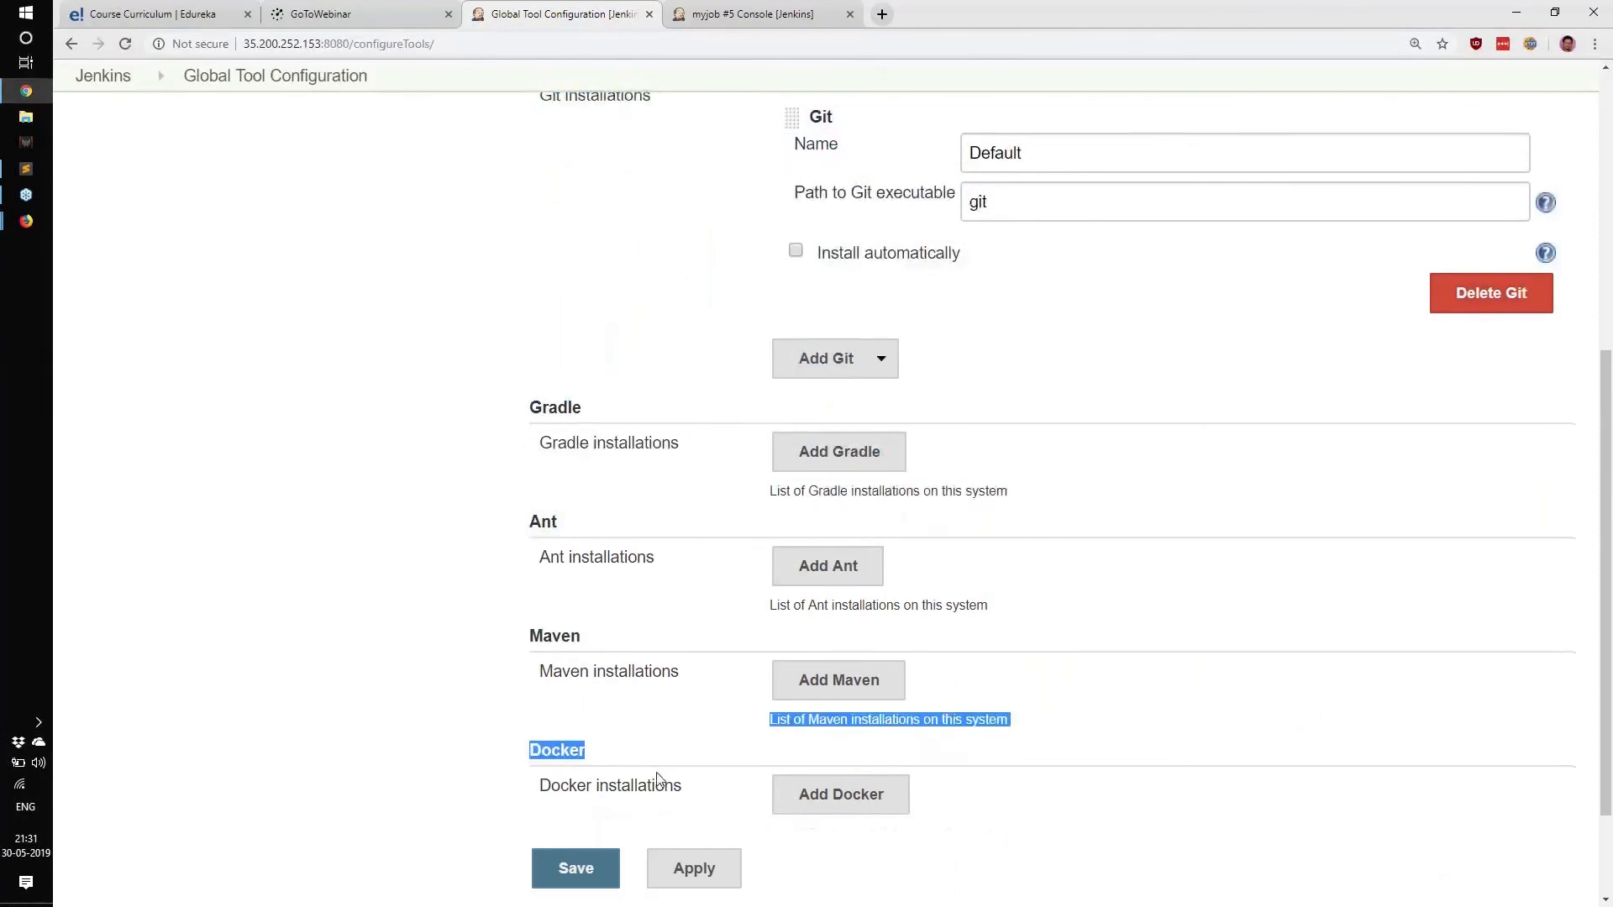
scroll(657, 773, "down", 2)
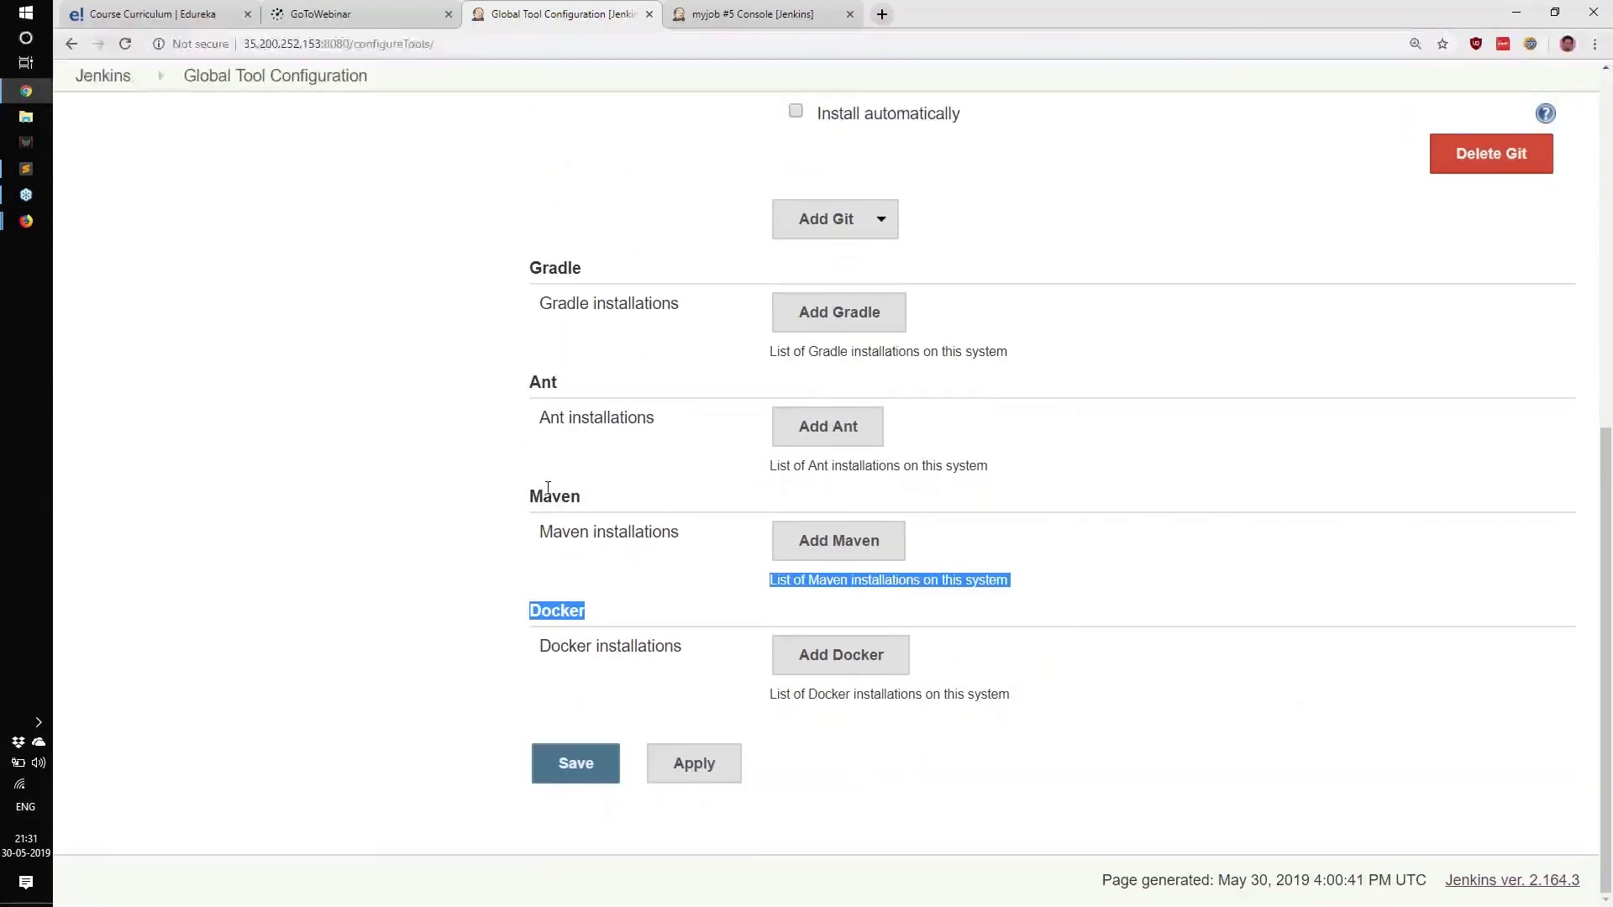
scroll(753, 522, "up", 8)
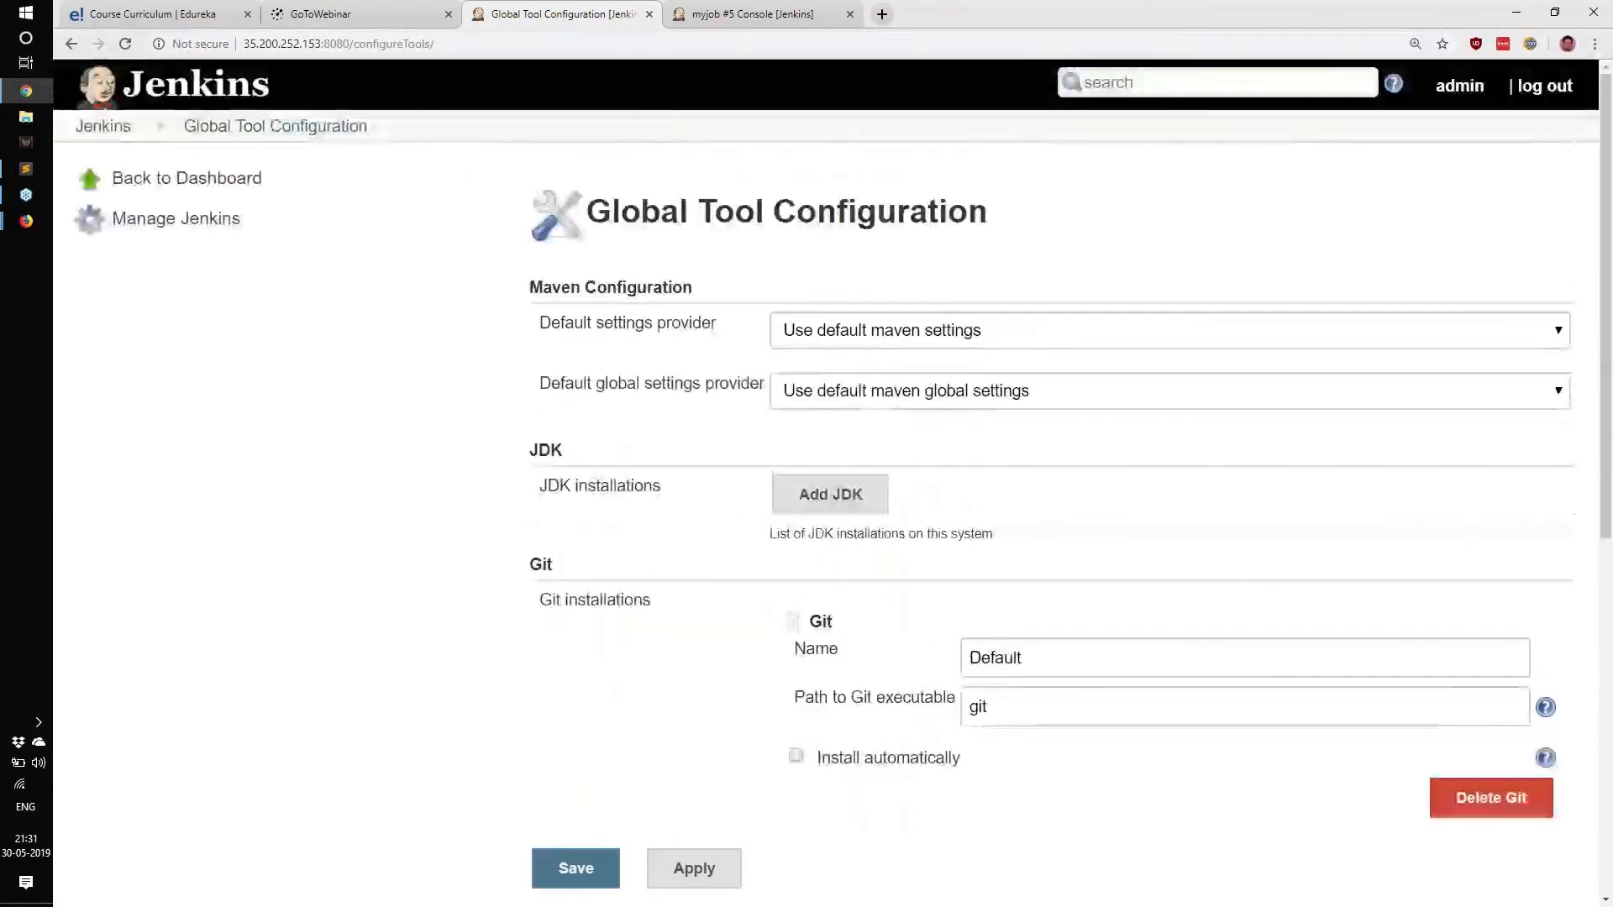
Leave Global Tool Configuration unsaved and browse Manage Jenkins down to Manage Nodes.
left_click(178, 218)
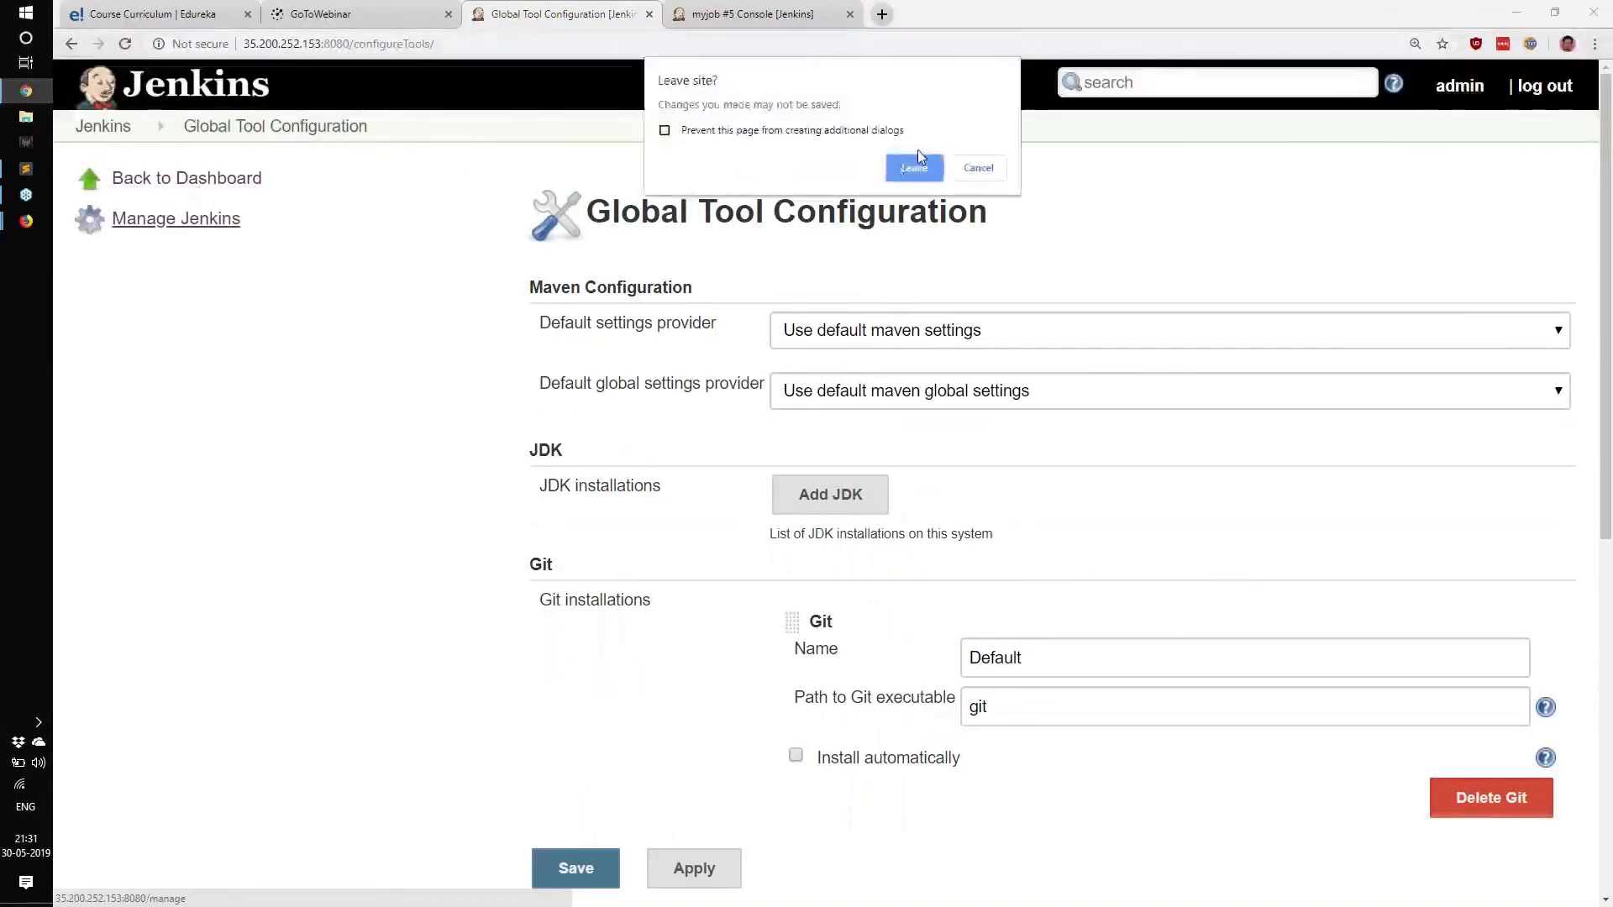
left_click(912, 168)
scroll(763, 474, "down", 4)
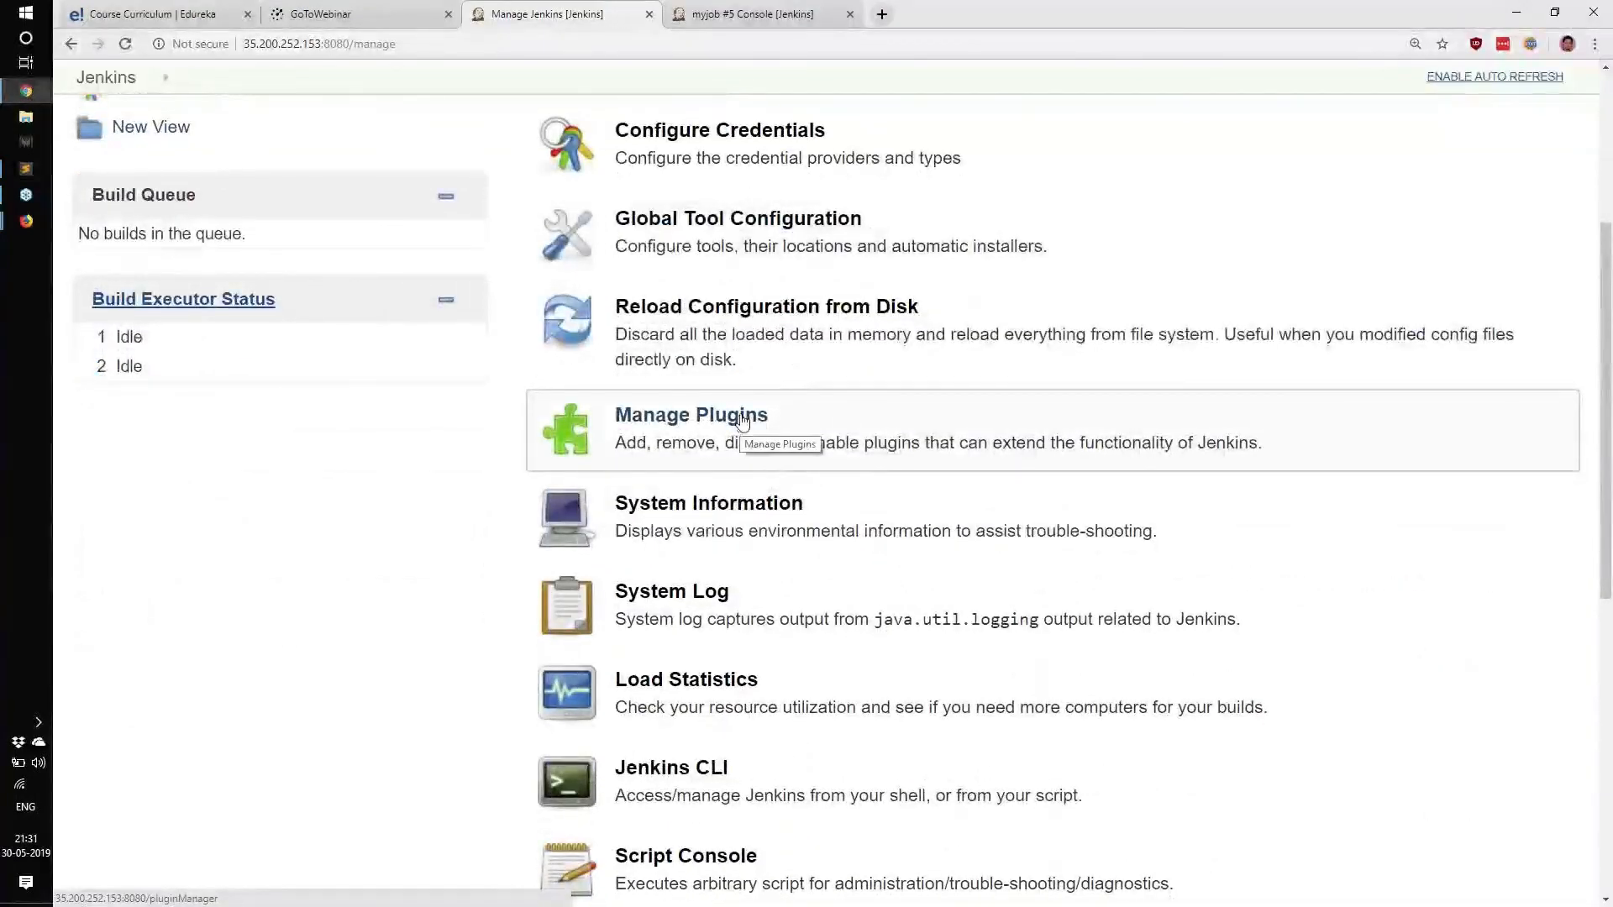
scroll(754, 415, "down", 5)
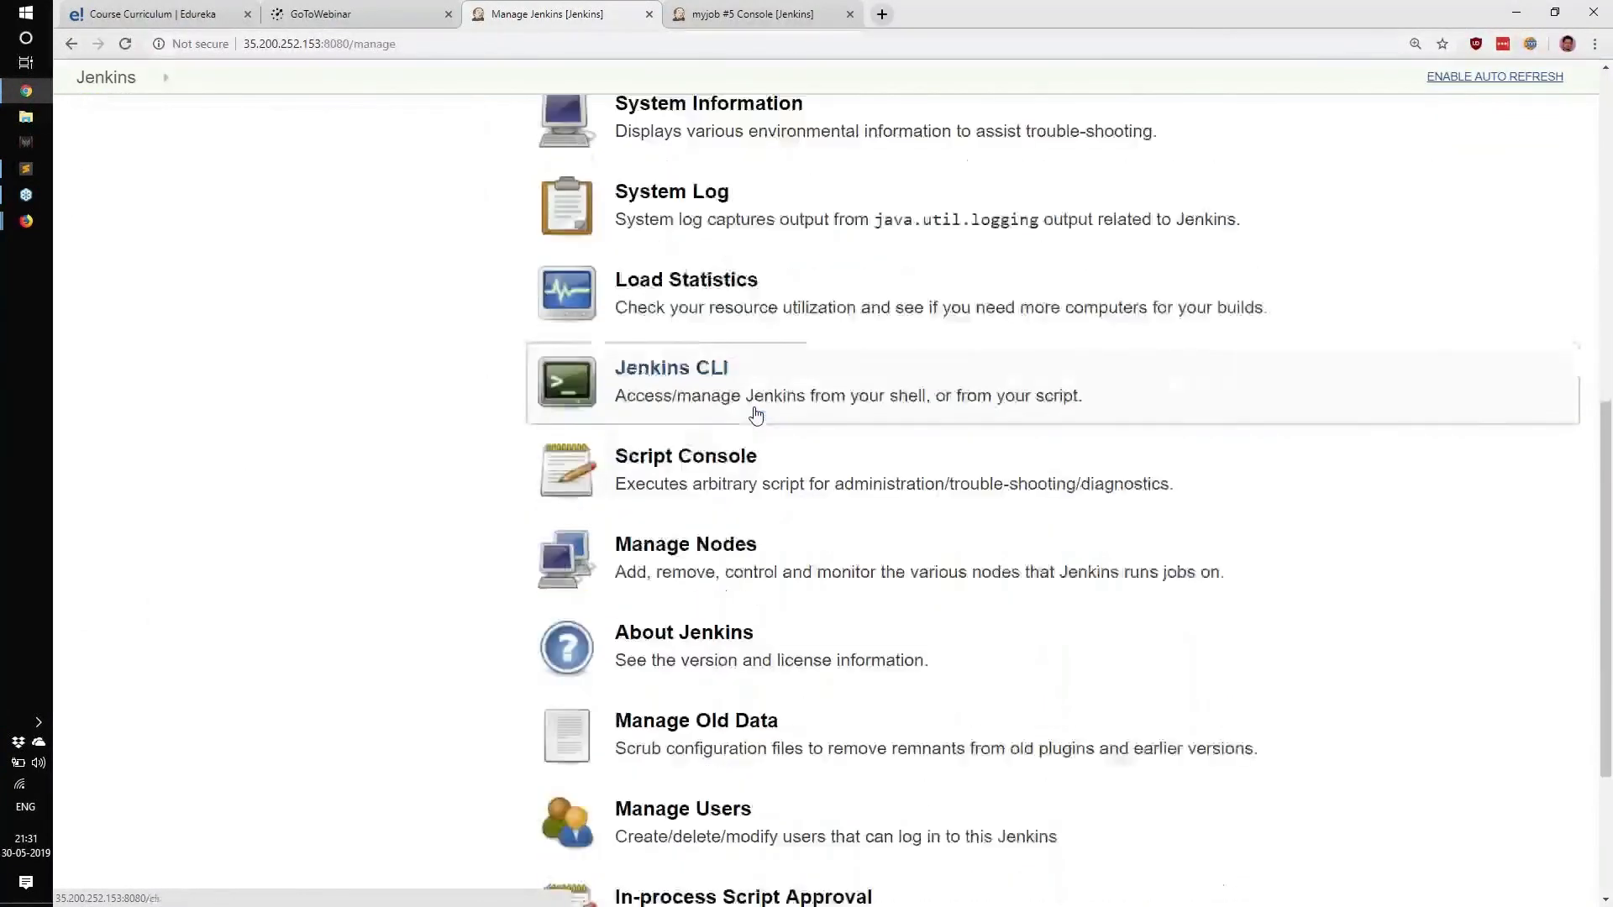
left_click_drag(467, 551, 648, 526)
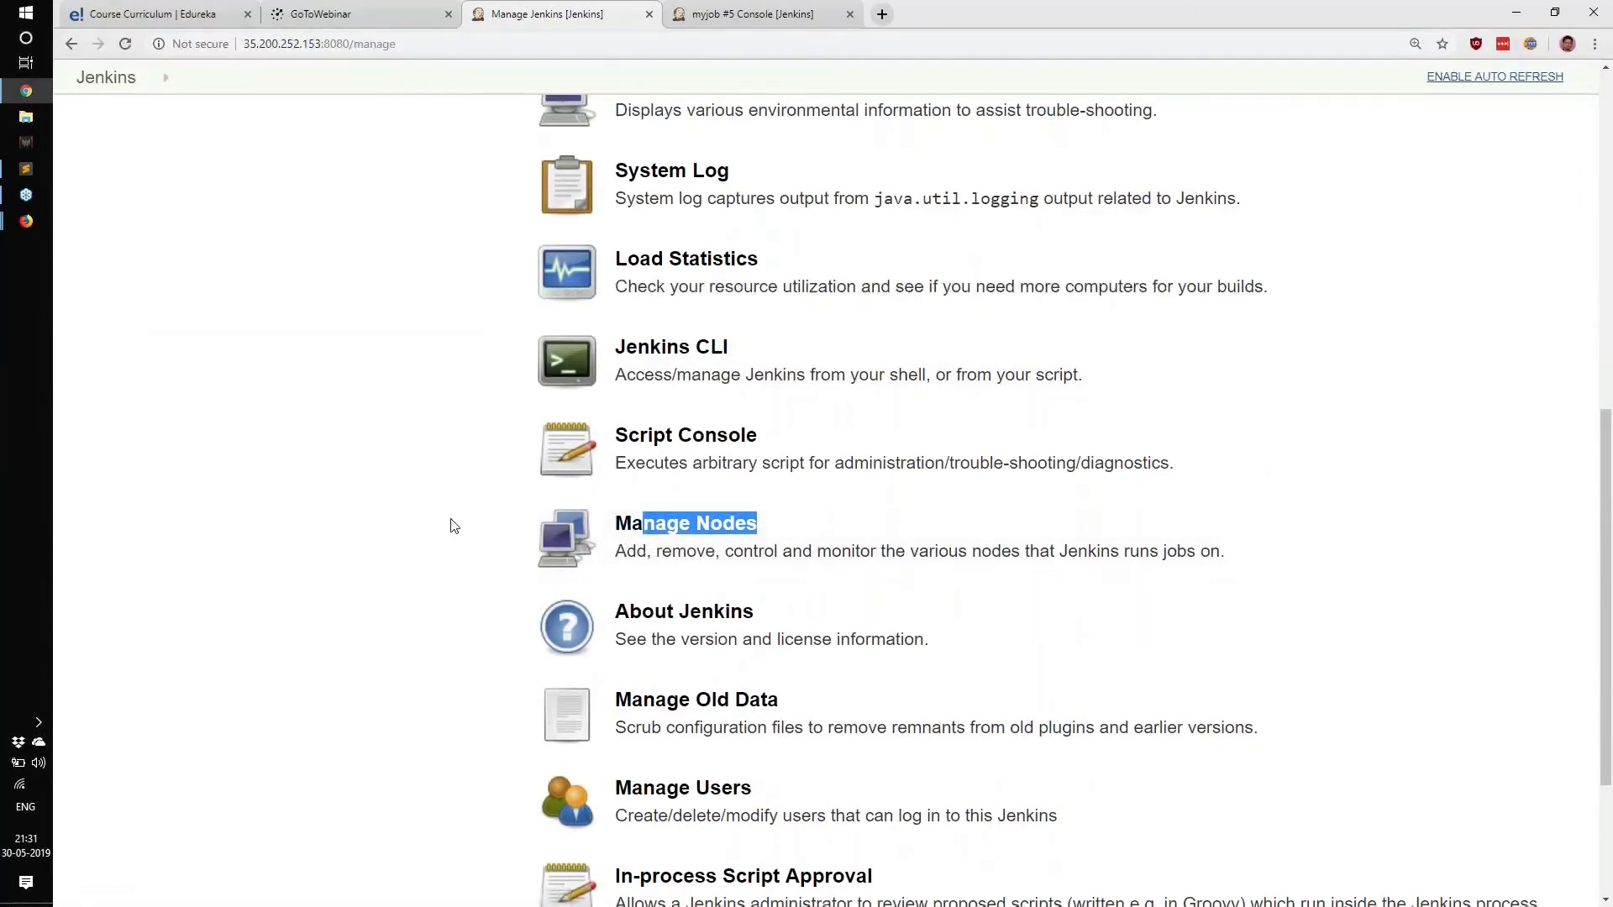
Return to the Jenkins dashboard listing myjob.
scroll(450, 525, "down", 3)
scroll(447, 526, "up", 4)
scroll(447, 525, "up", 5)
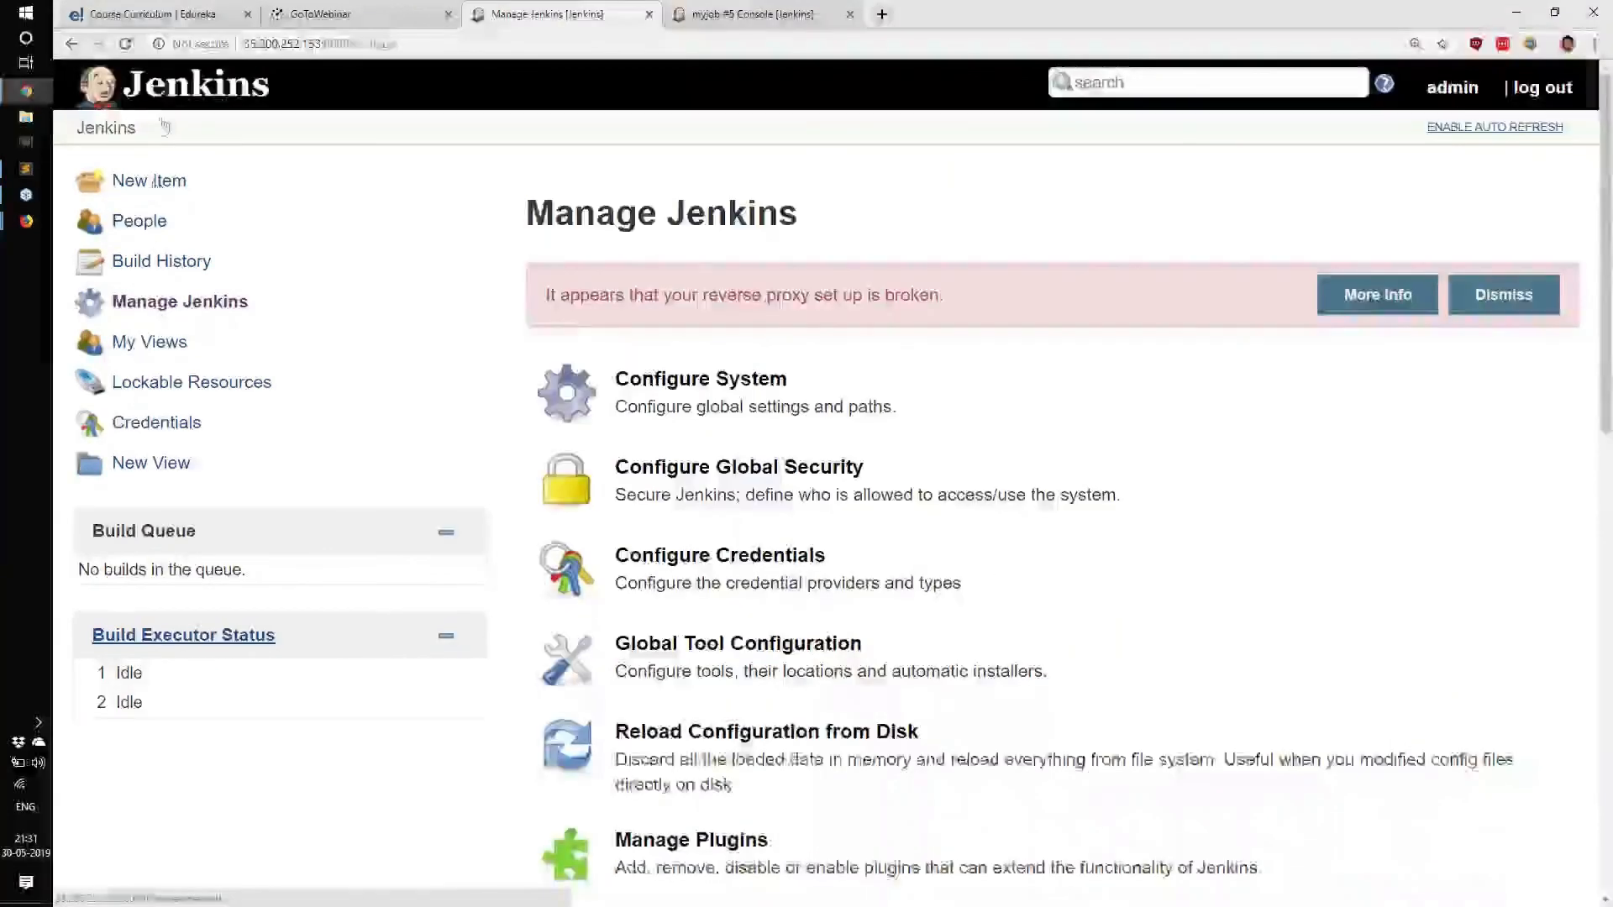
left_click(159, 89)
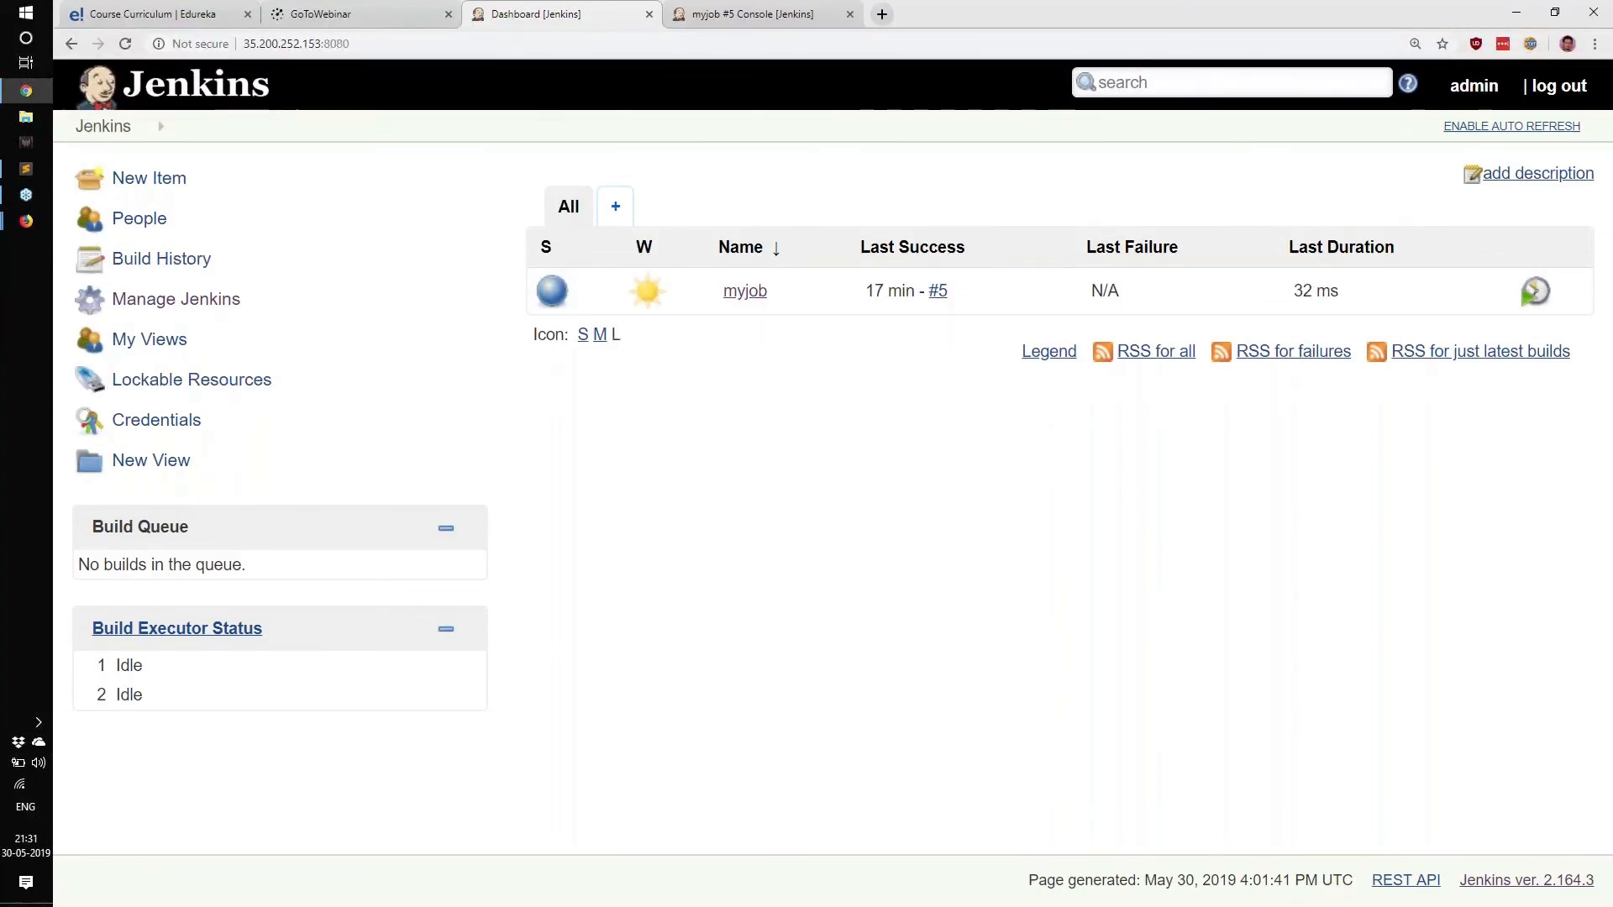
key("alt+Tab")
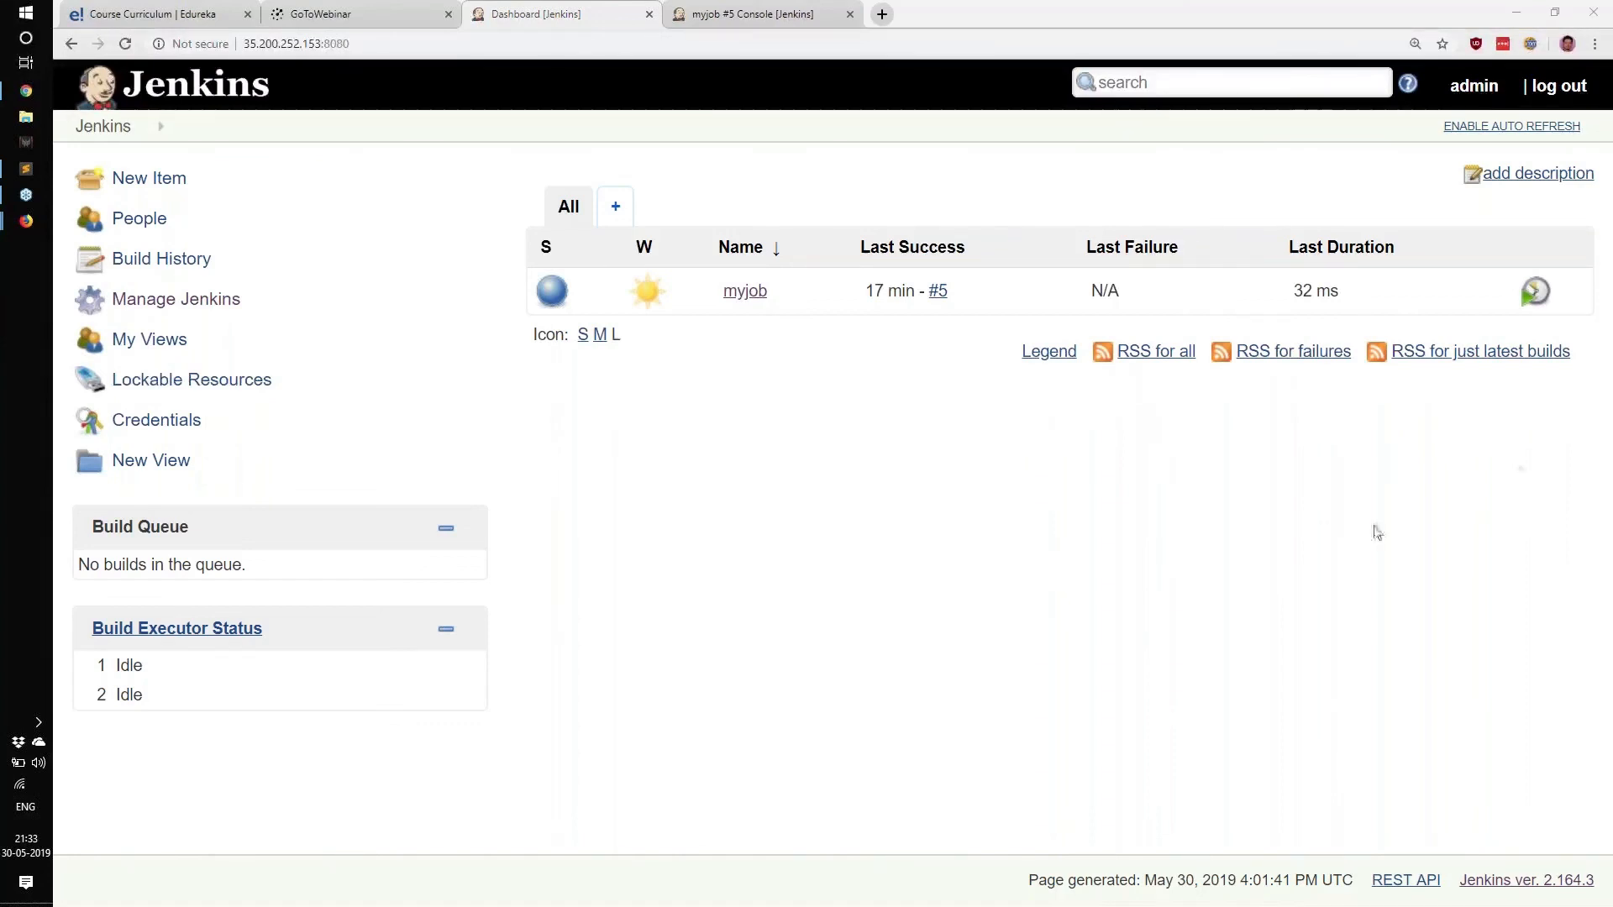
Google 'jenkins global variables' in a new tab, then go back to the myjob Jenkins tab.
key("ctrl+t")
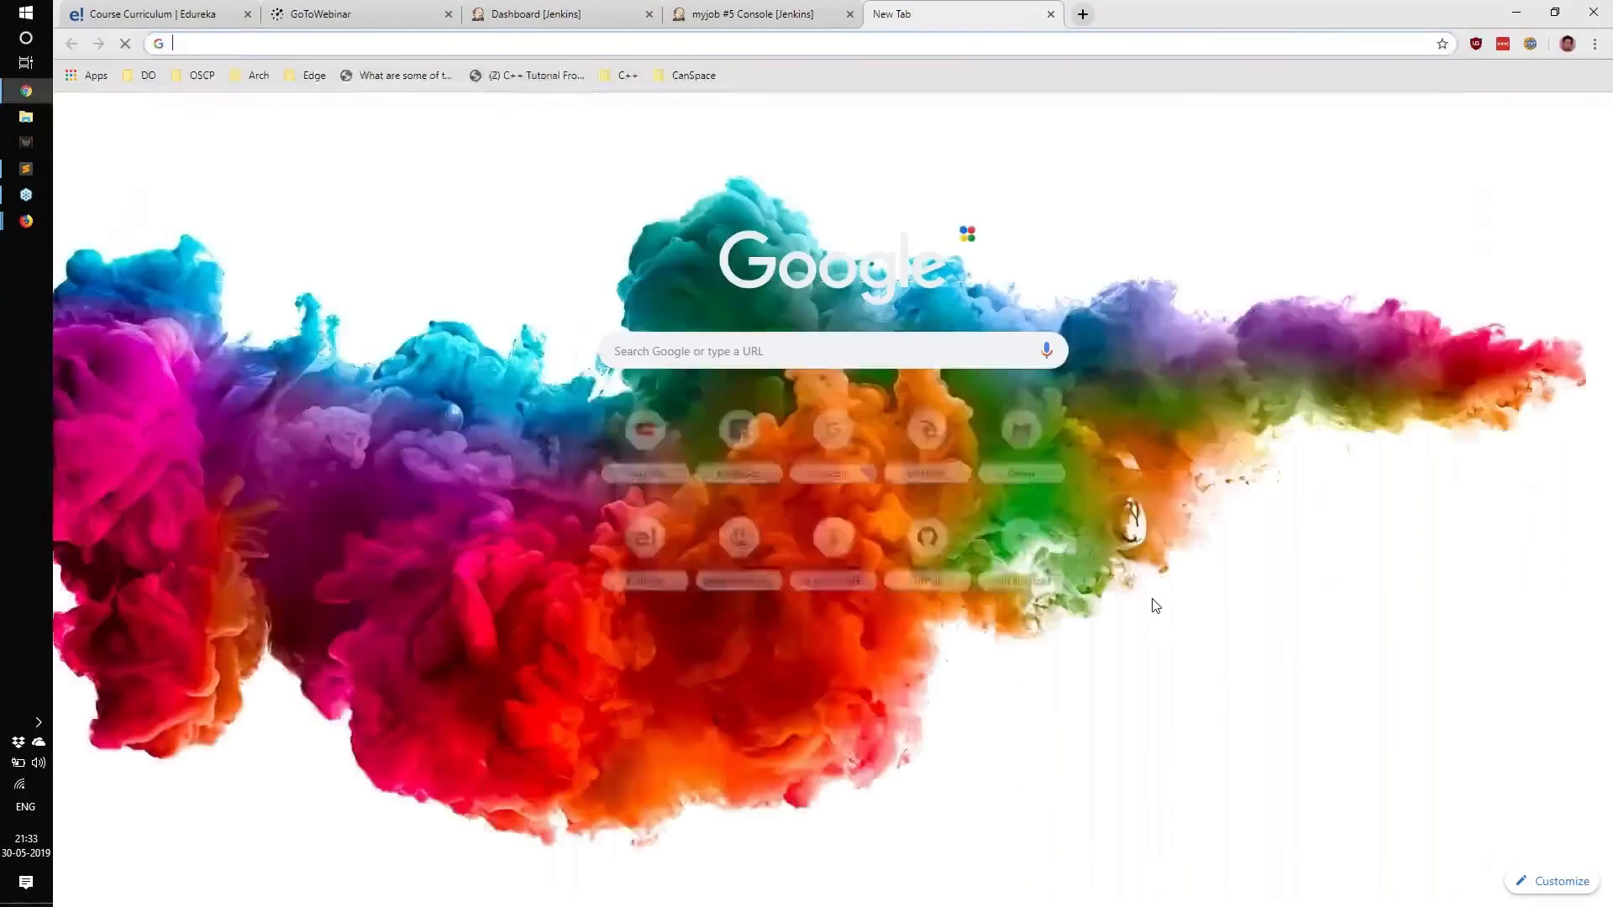
type("google.com")
key("Return")
type("jen")
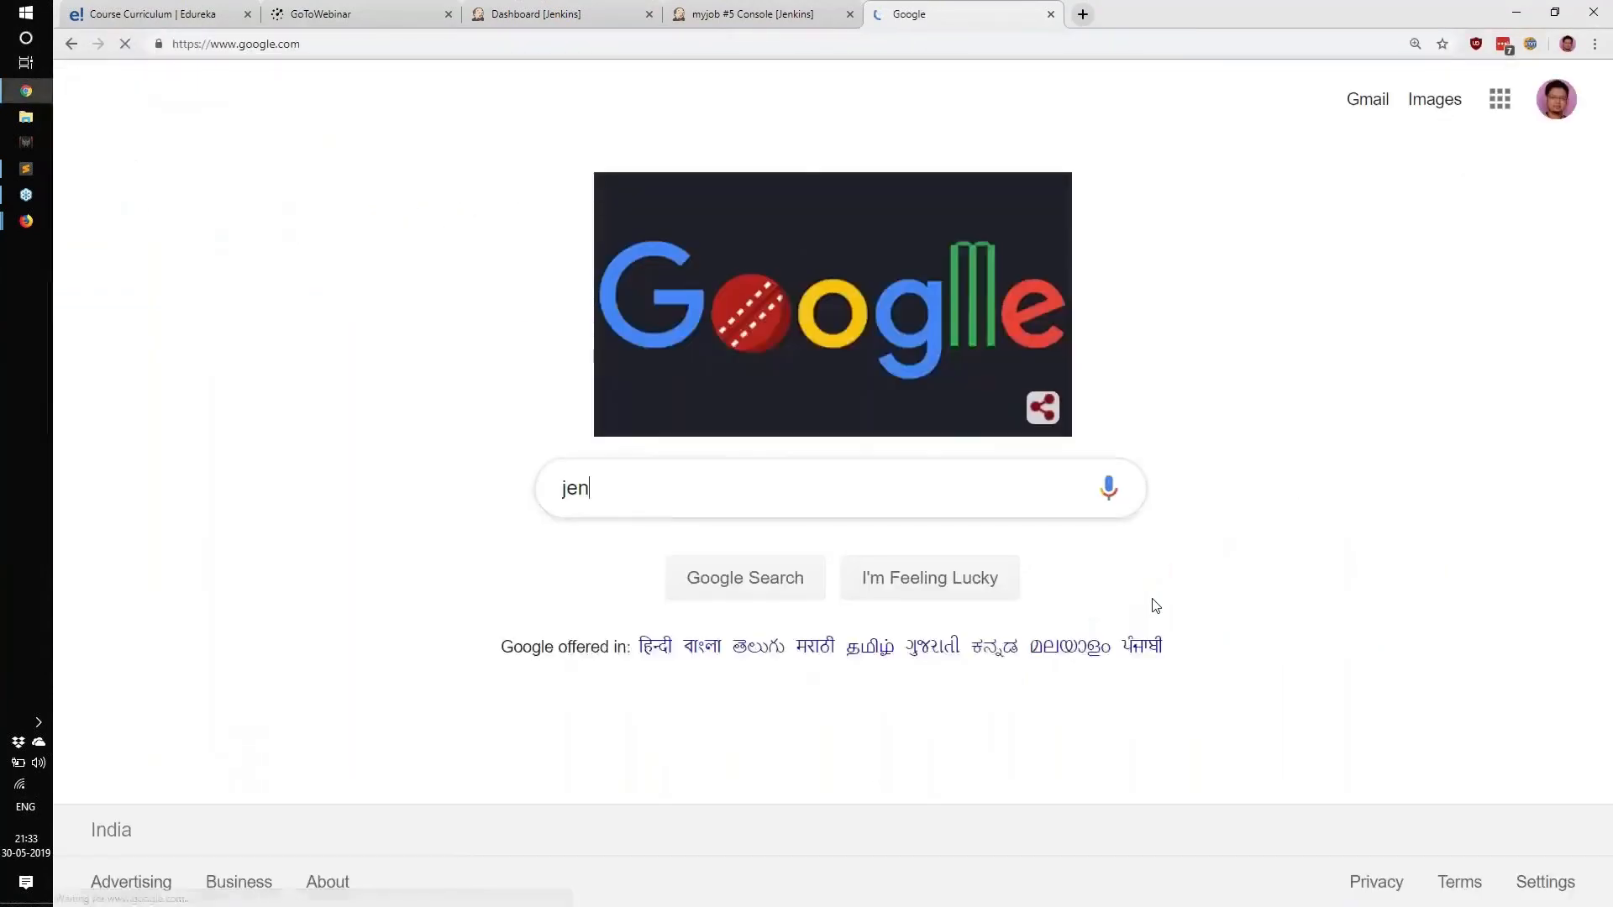
type("kins global variables")
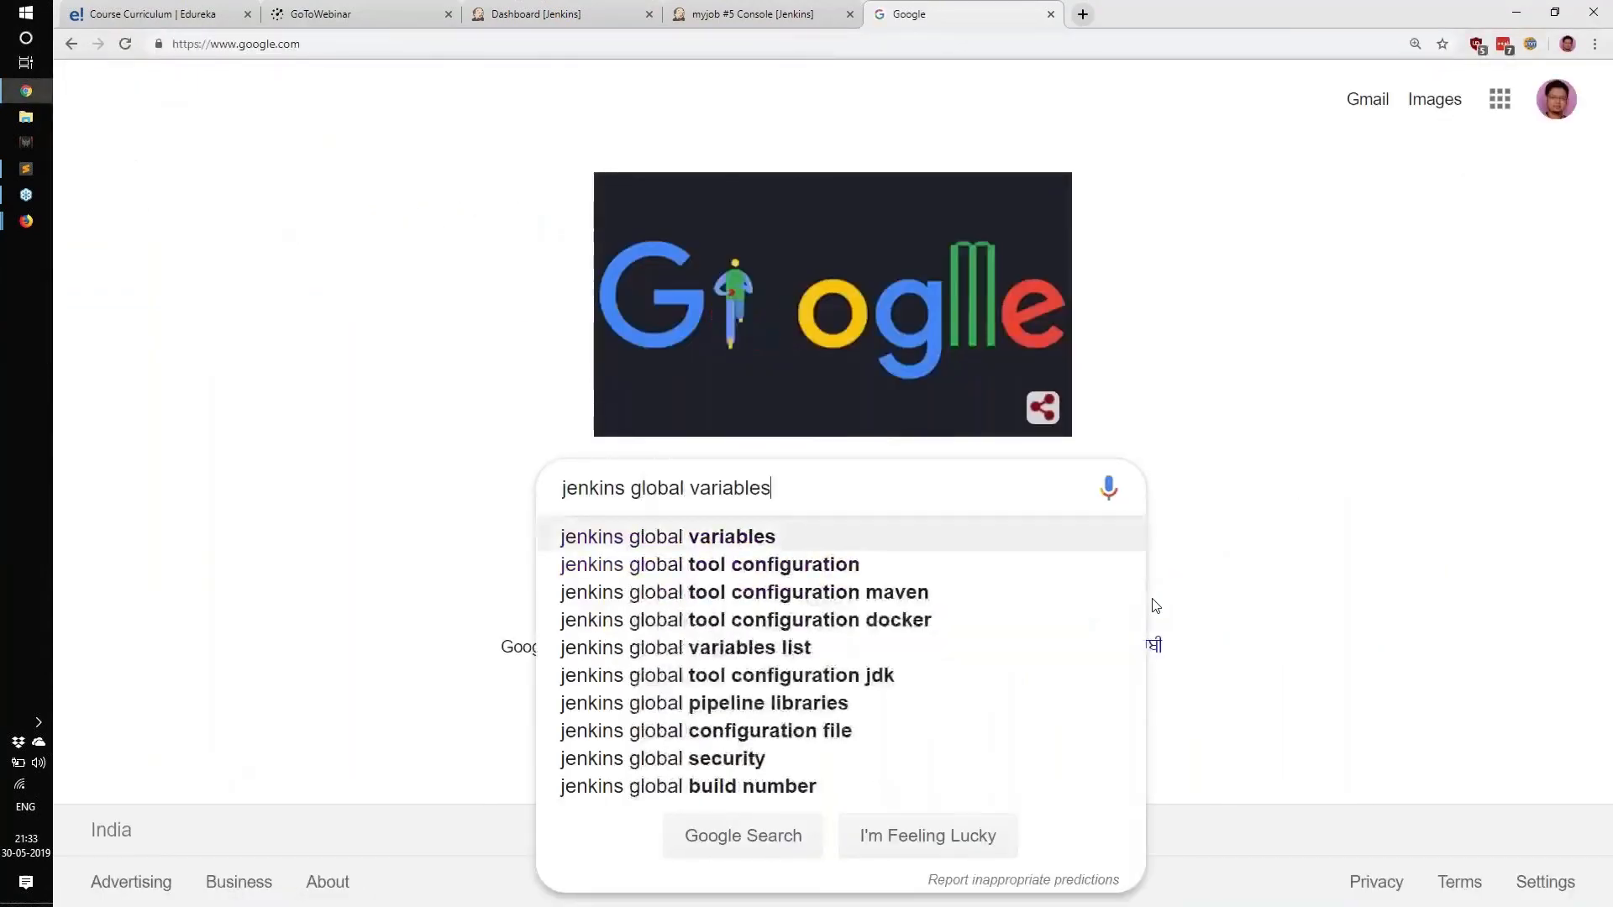
key("Return")
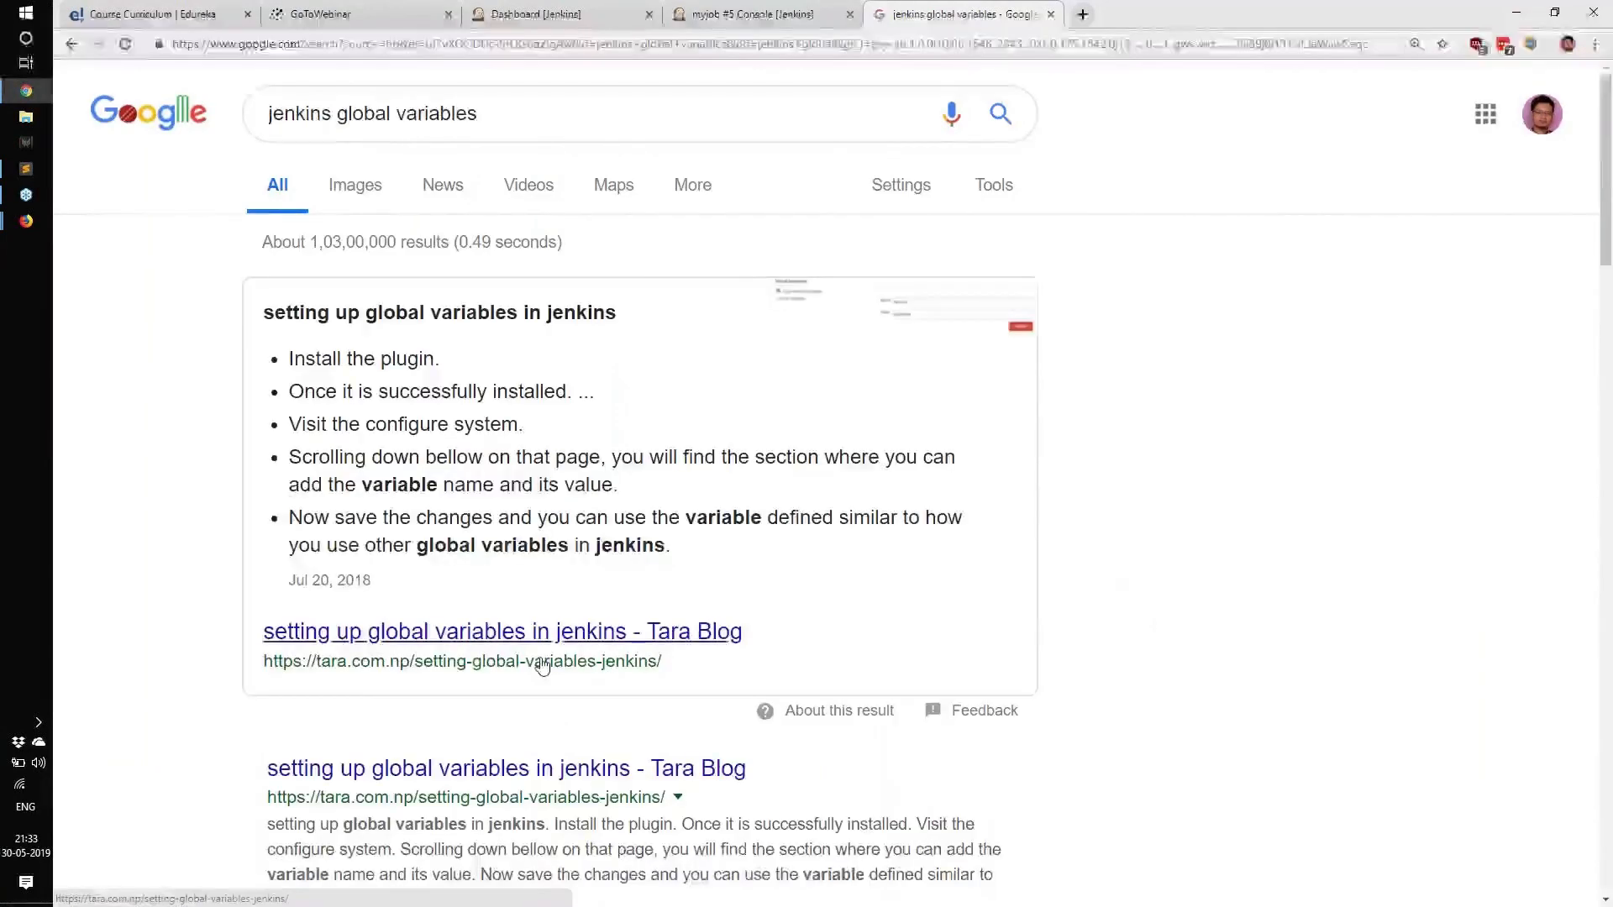
scroll(489, 590, "down", 5)
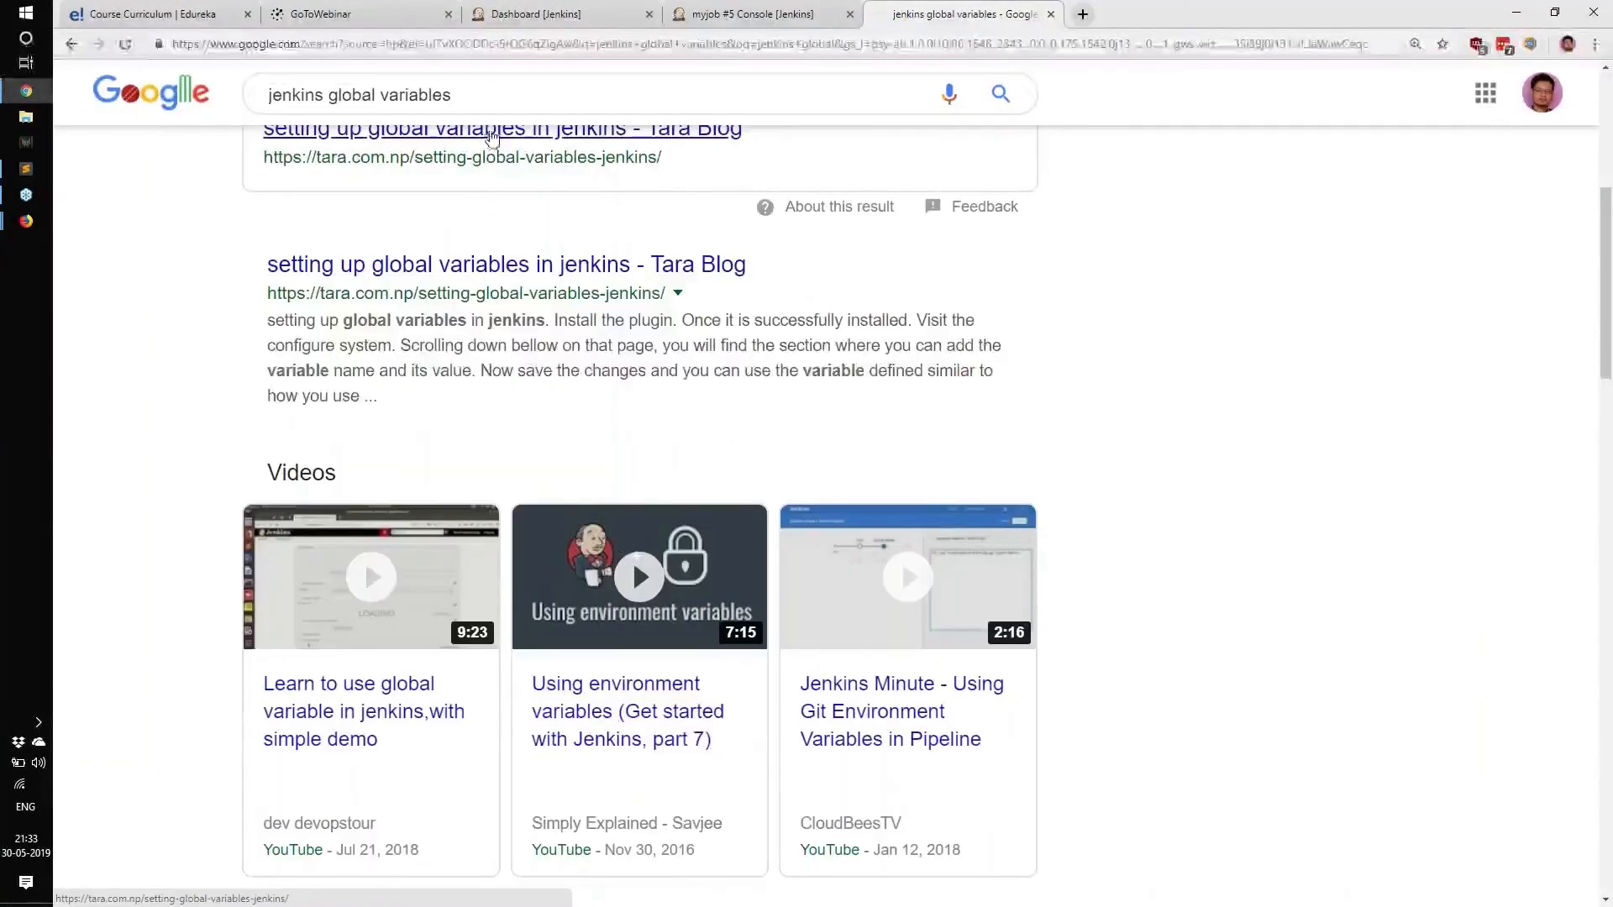
left_click(752, 14)
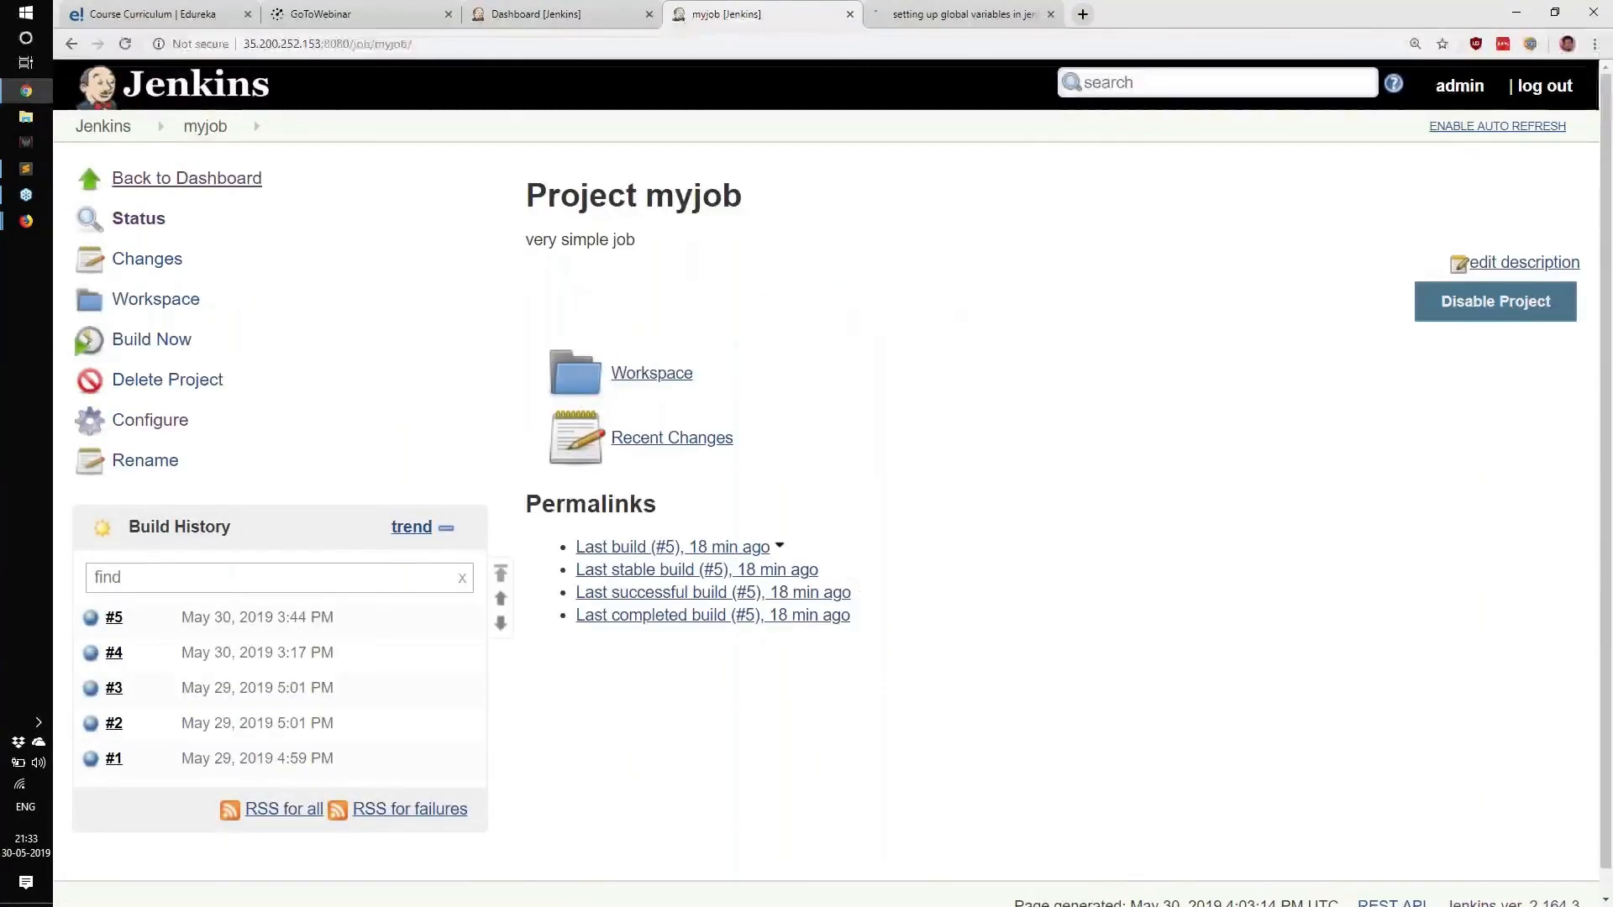
Return to Jenkins and search the page for 'var'.
left_click(109, 126)
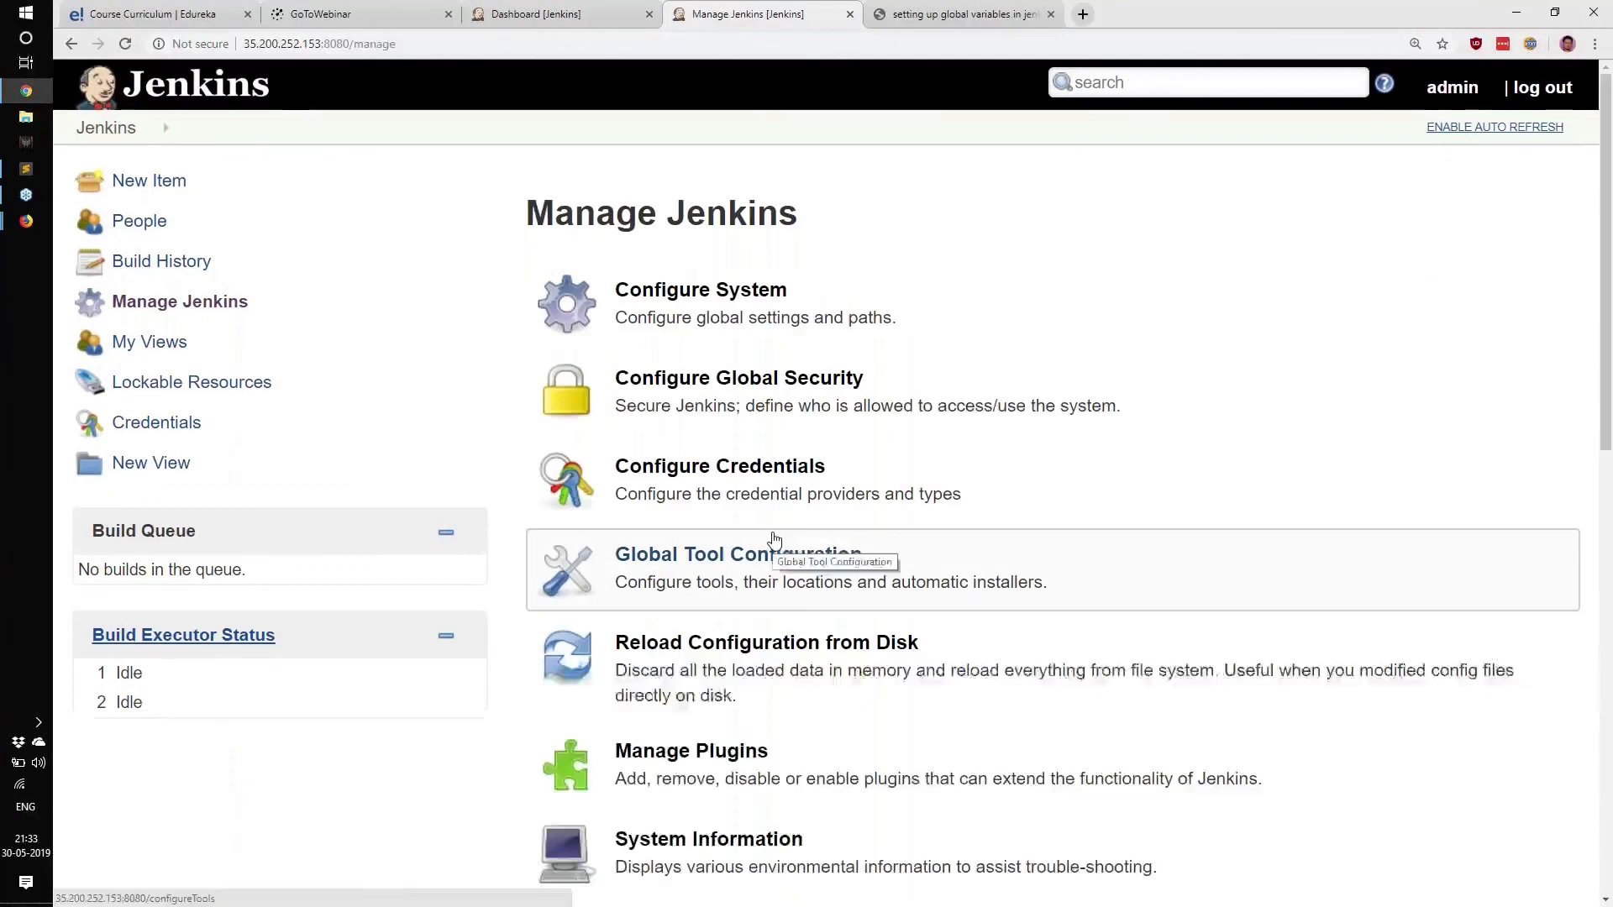
key("ctrl+f")
type("vari")
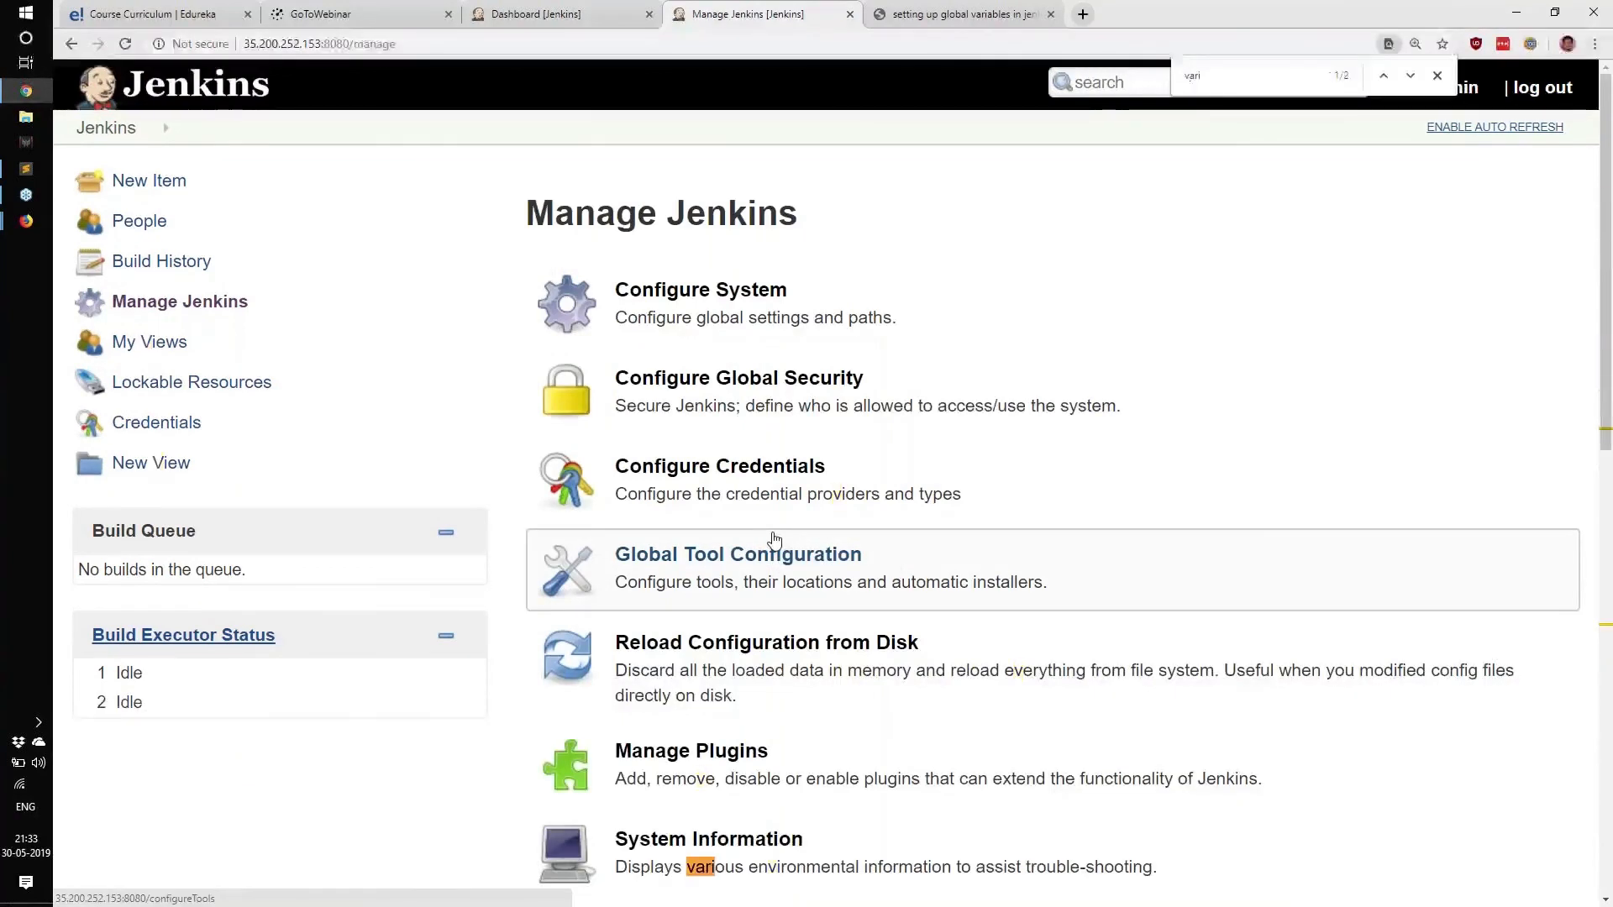
key("Escape")
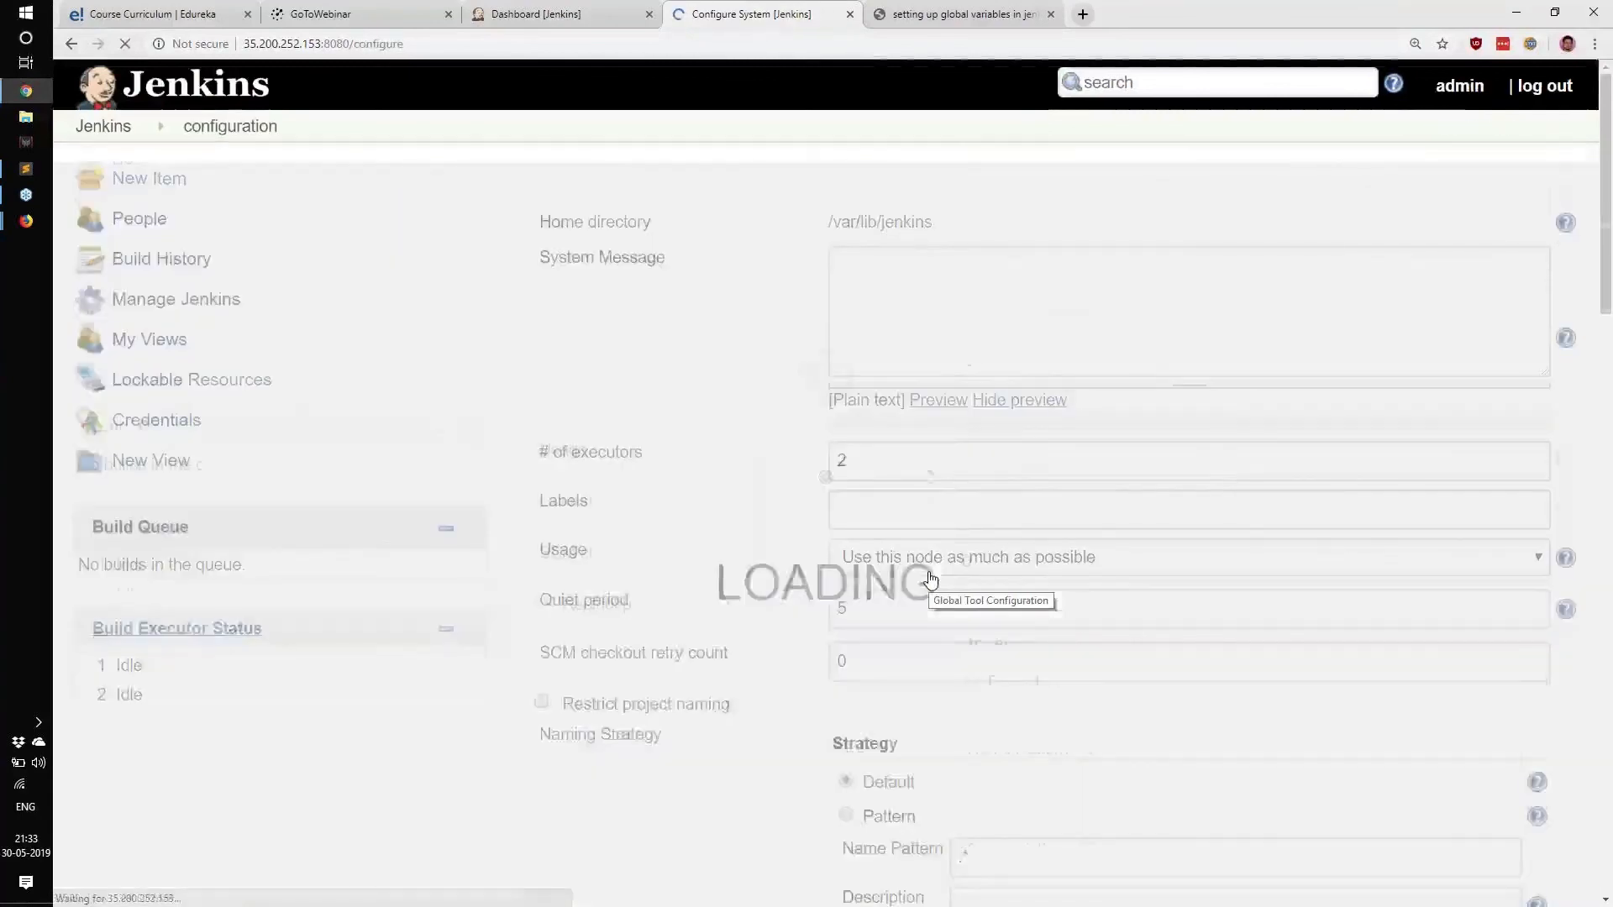
Find Environment variables on Configure System by searching 'varia', then view the Tara Blog article.
scroll(931, 579, "down", 7)
scroll(931, 579, "down", 20)
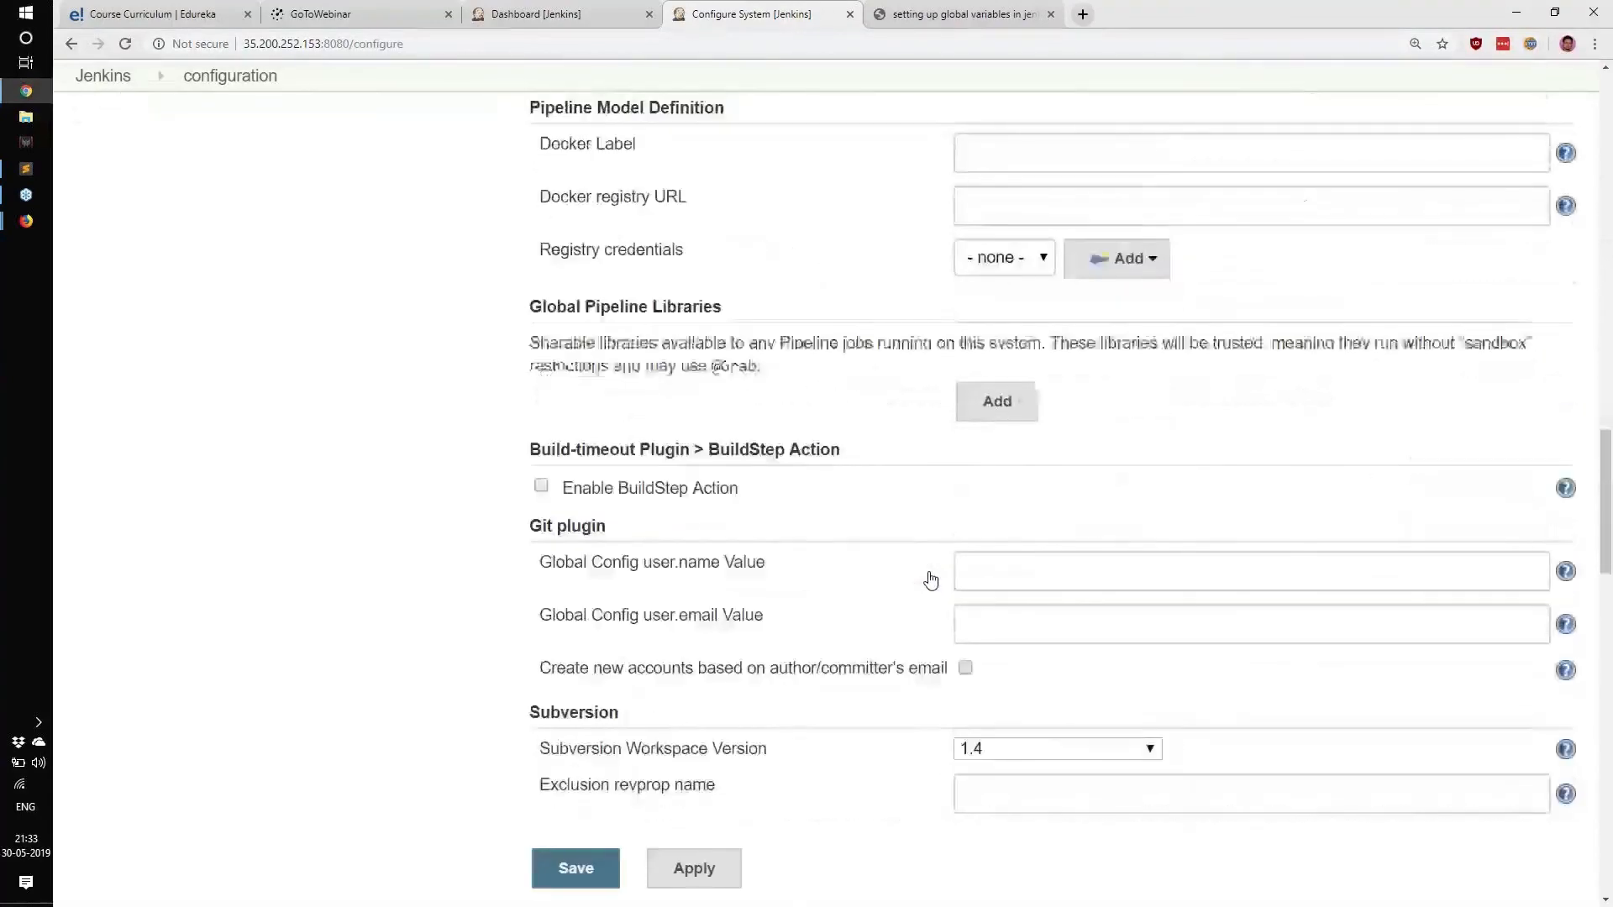
key("ctrl+f")
type("varia")
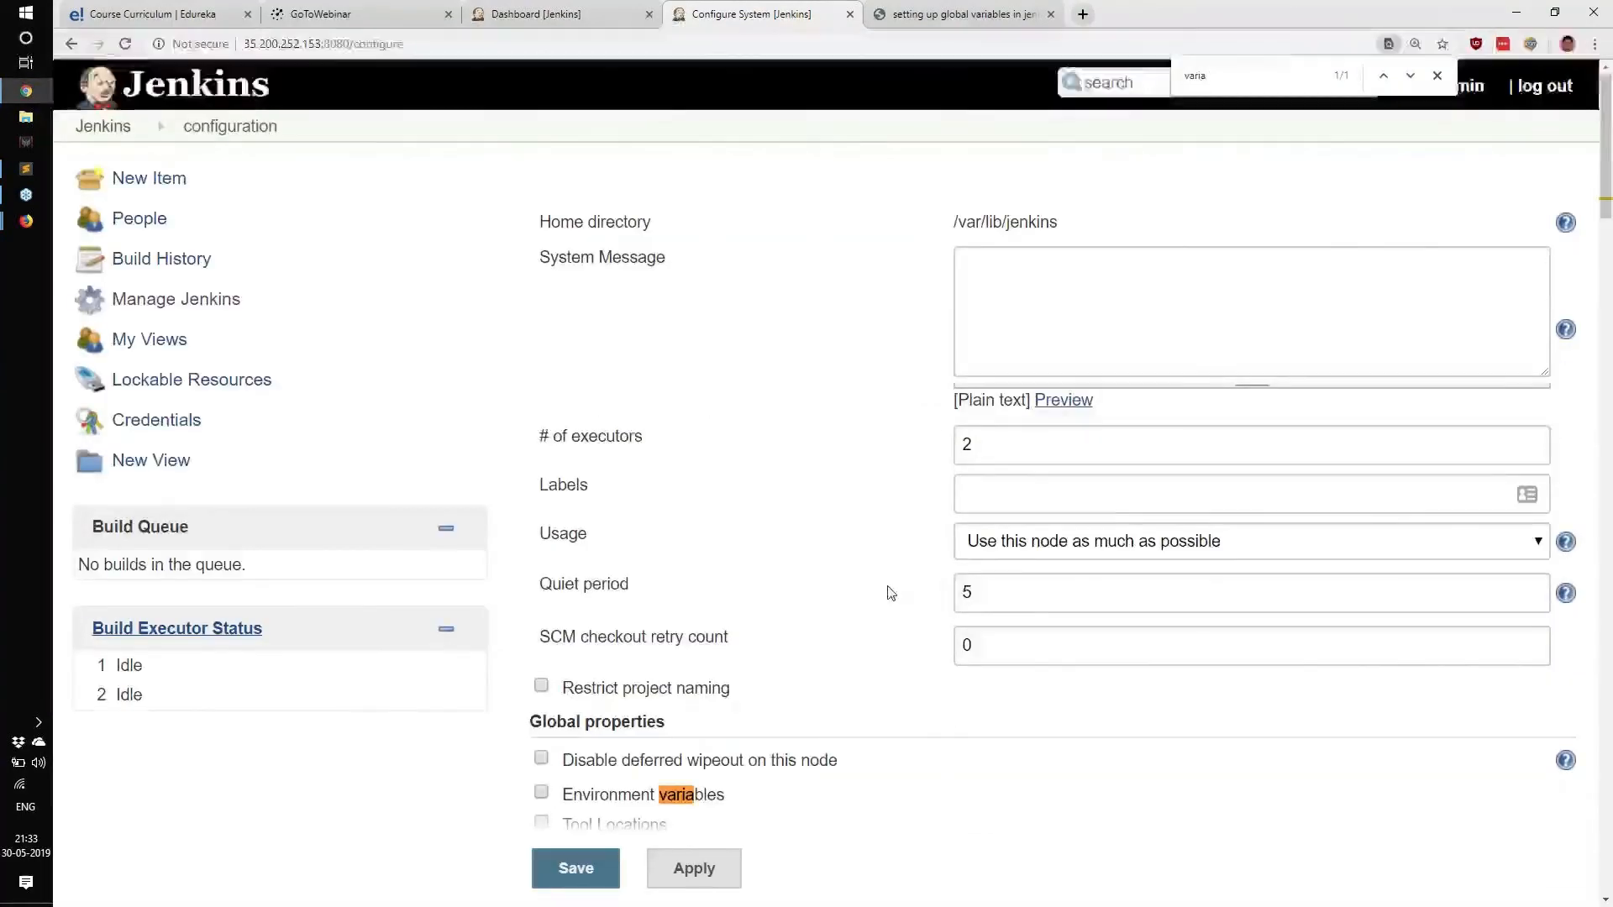
scroll(890, 592, "down", 5)
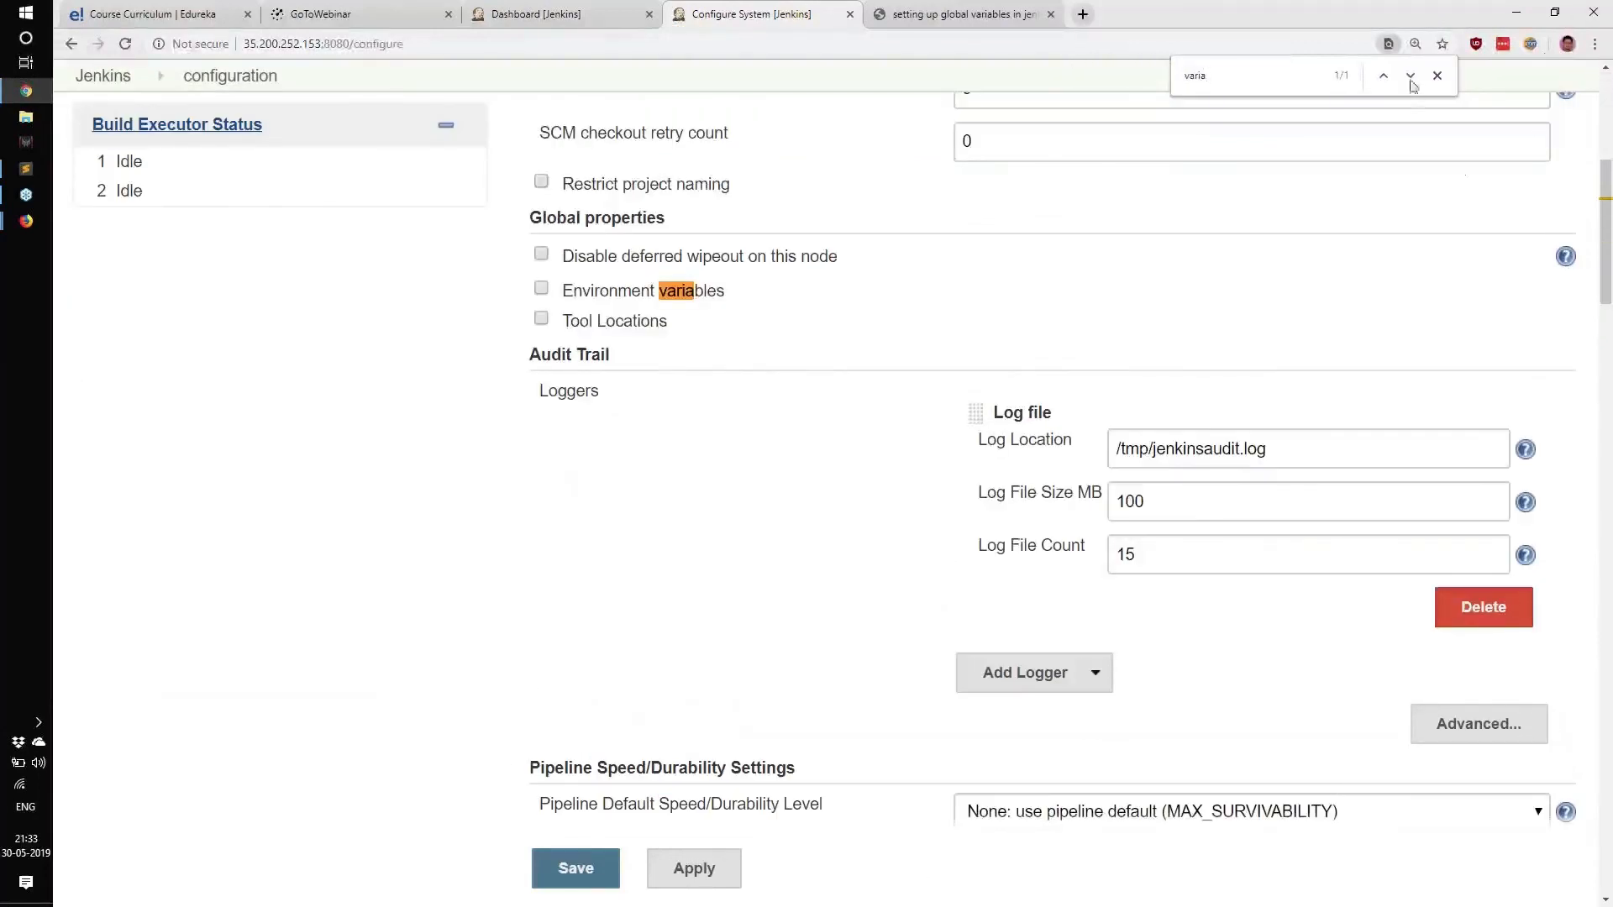
left_click(965, 11)
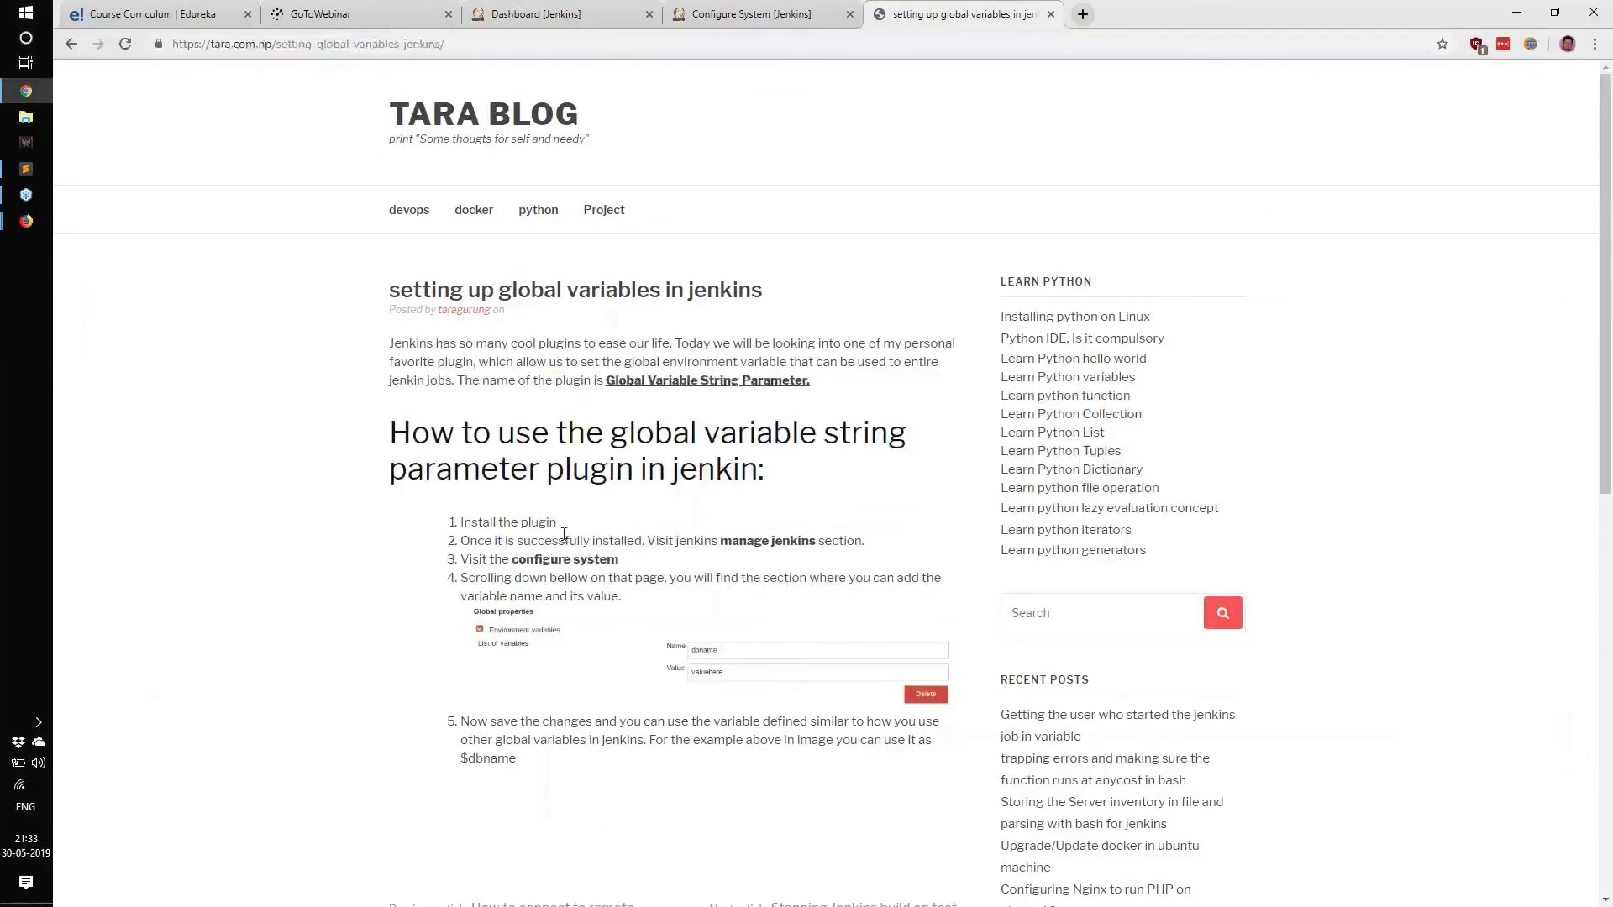
Search 'jenkins global variables list' and open TheServerSide environment variables article.
scroll(563, 534, "down", 6)
key("alt+Left")
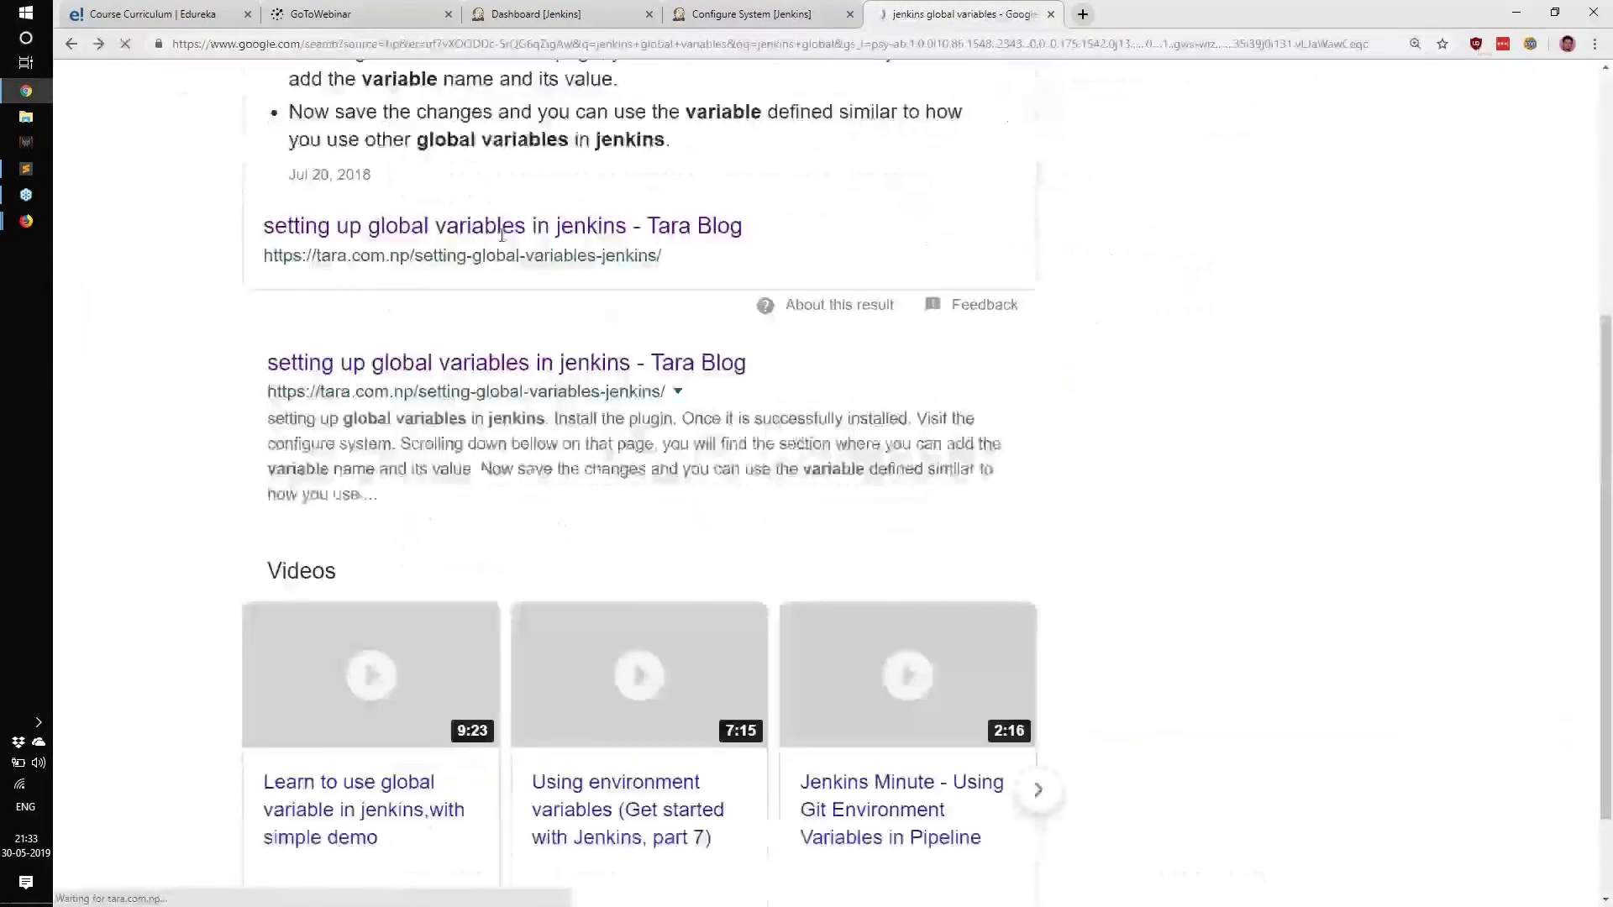
scroll(501, 236, "up", 5)
left_click(540, 115)
type("list")
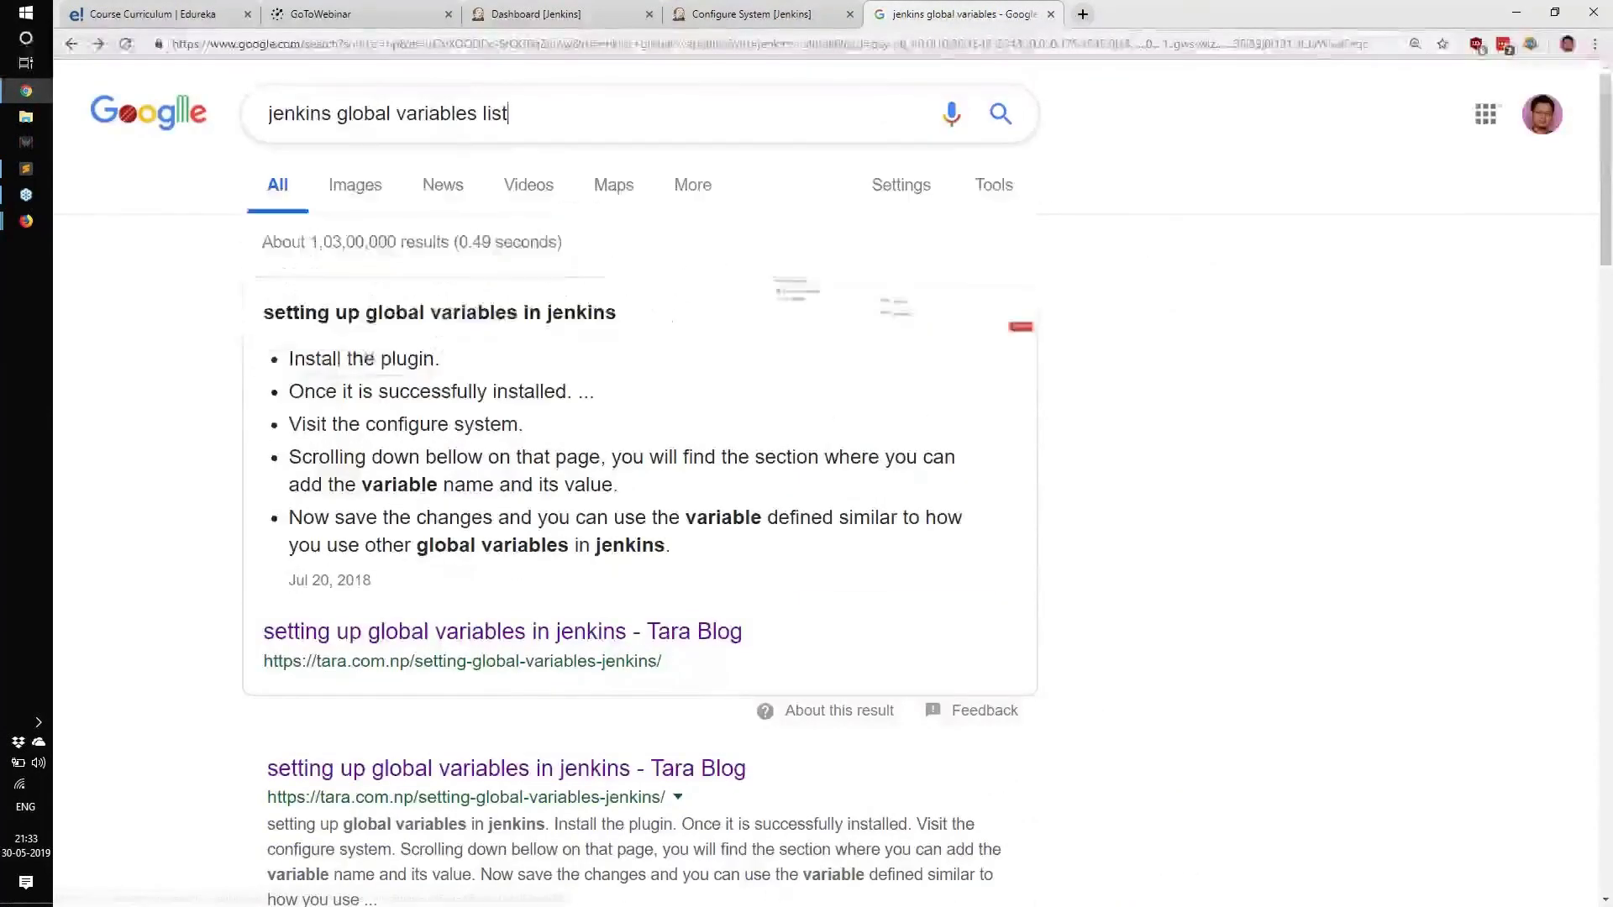
key("Return")
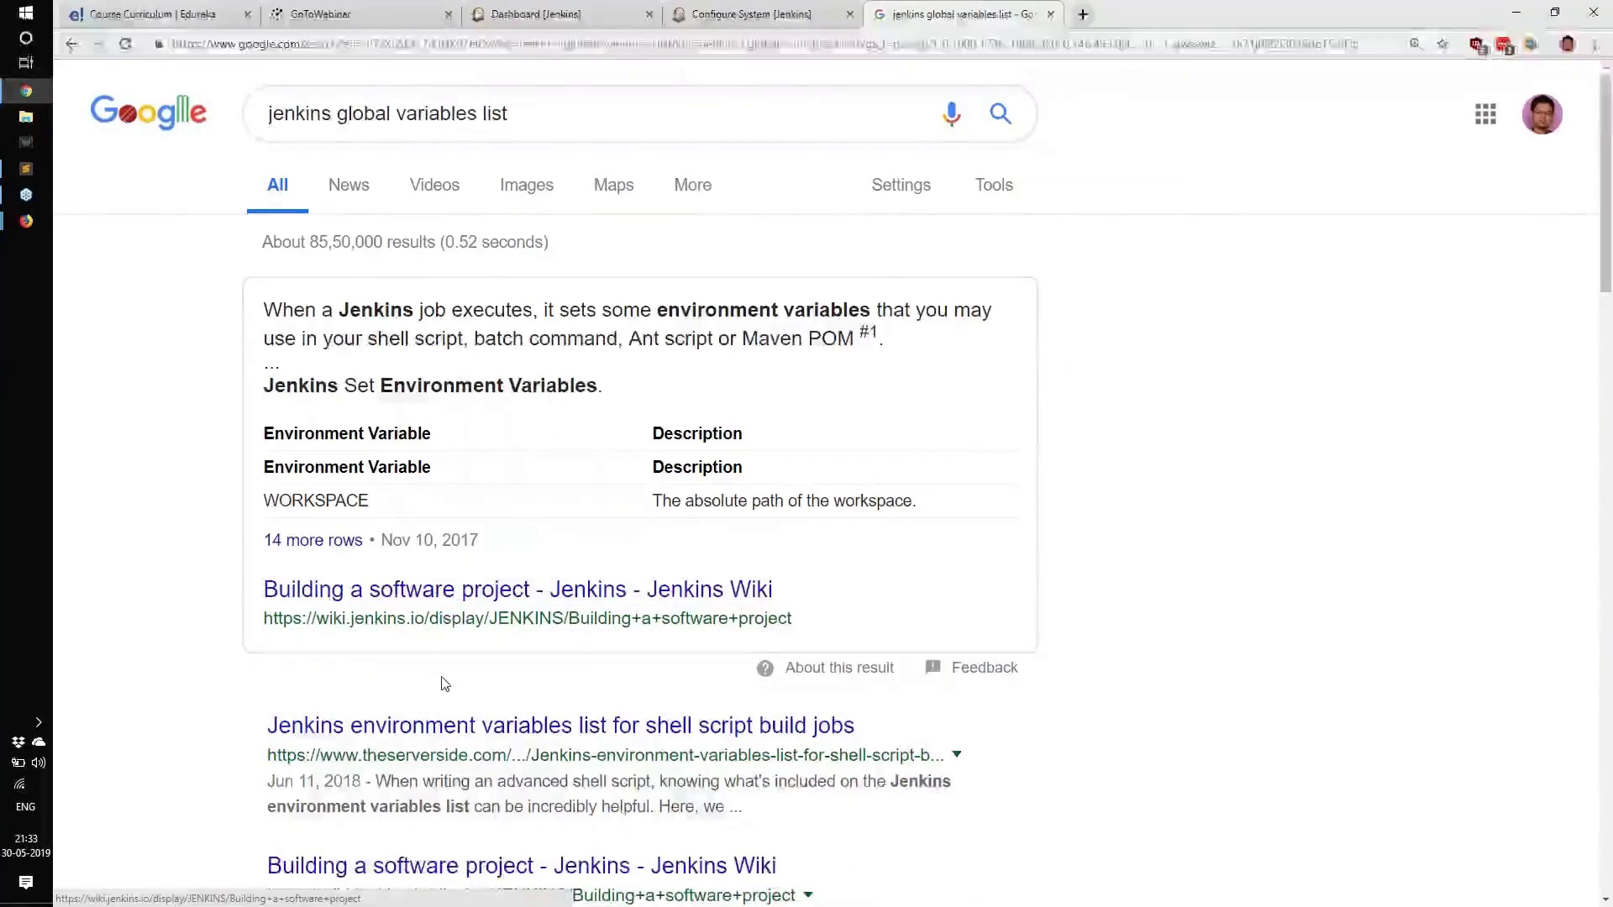
scroll(445, 682, "down", 3)
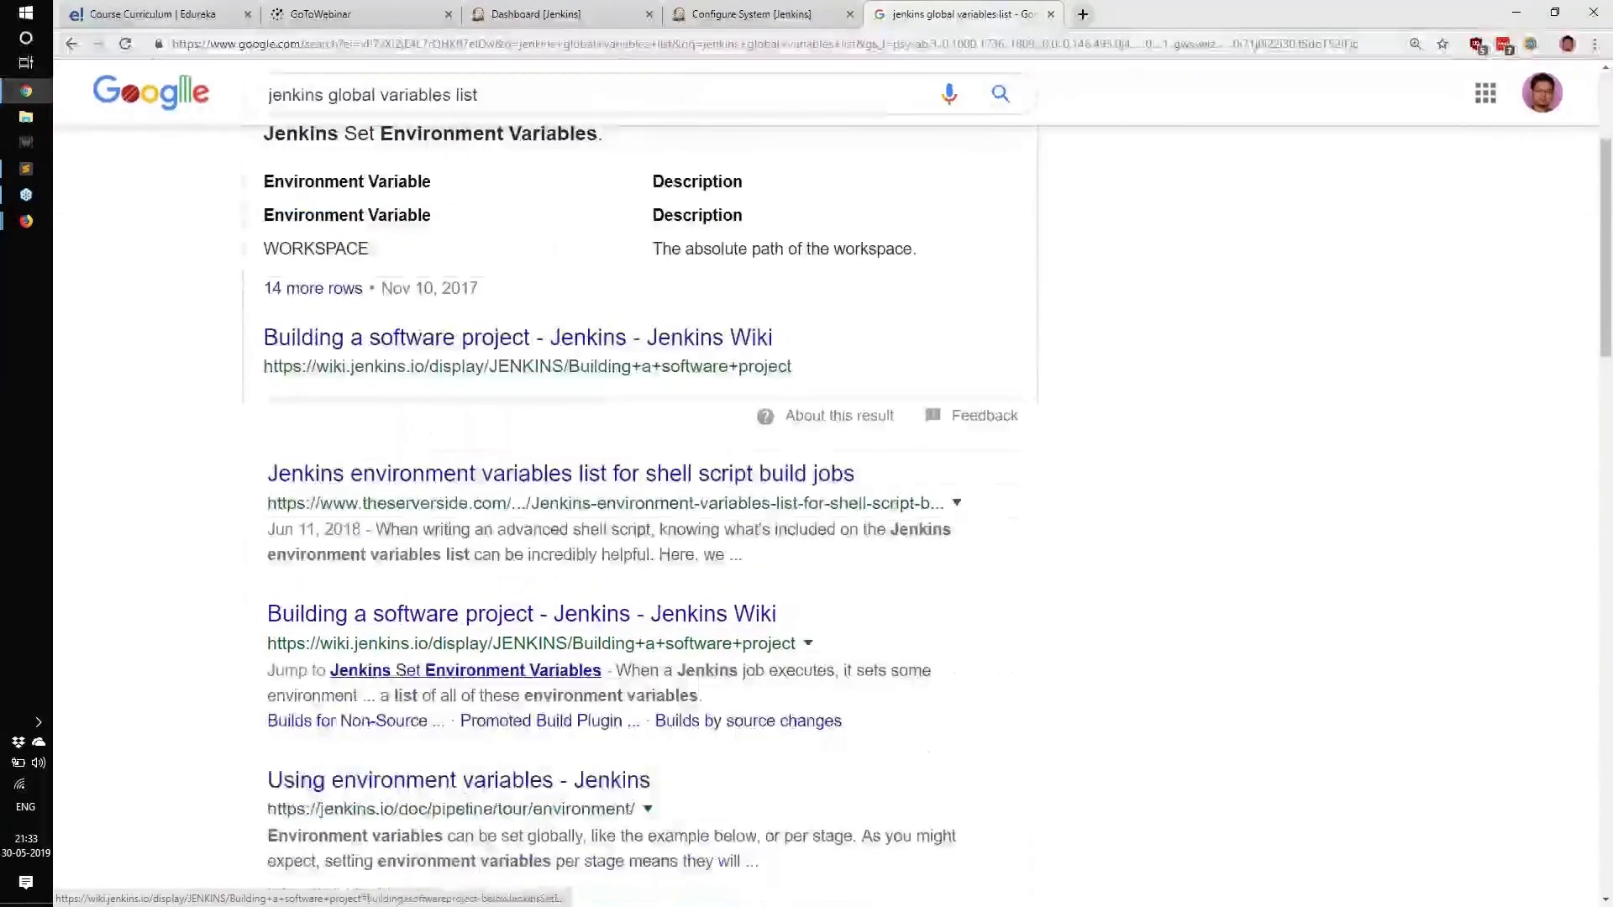
left_click(454, 476)
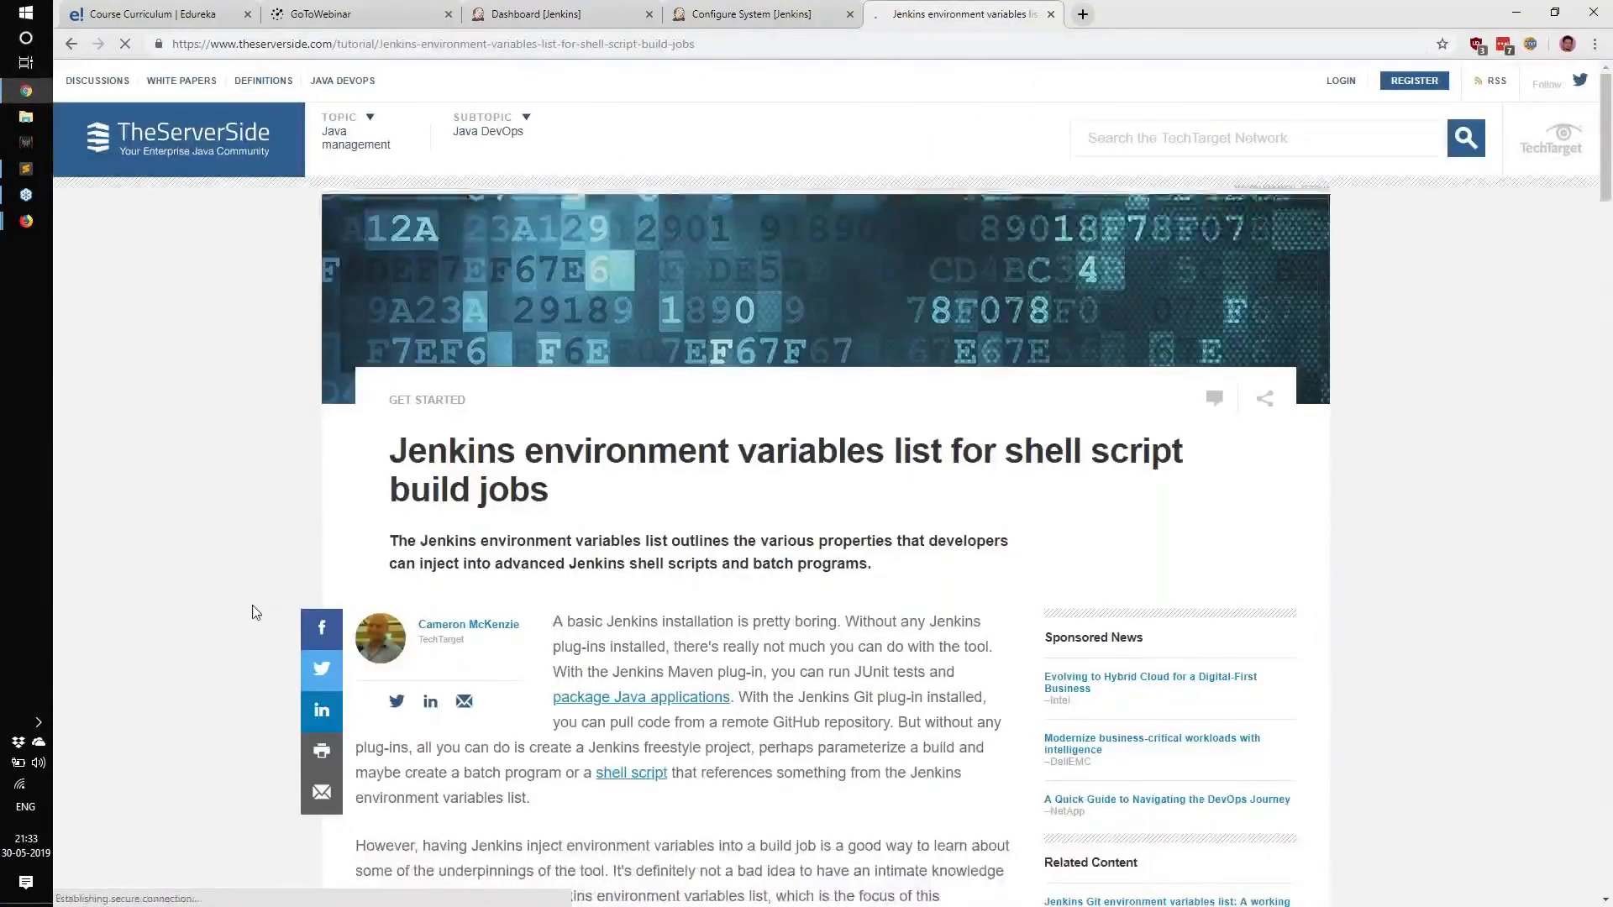
scroll(263, 655, "down", 15)
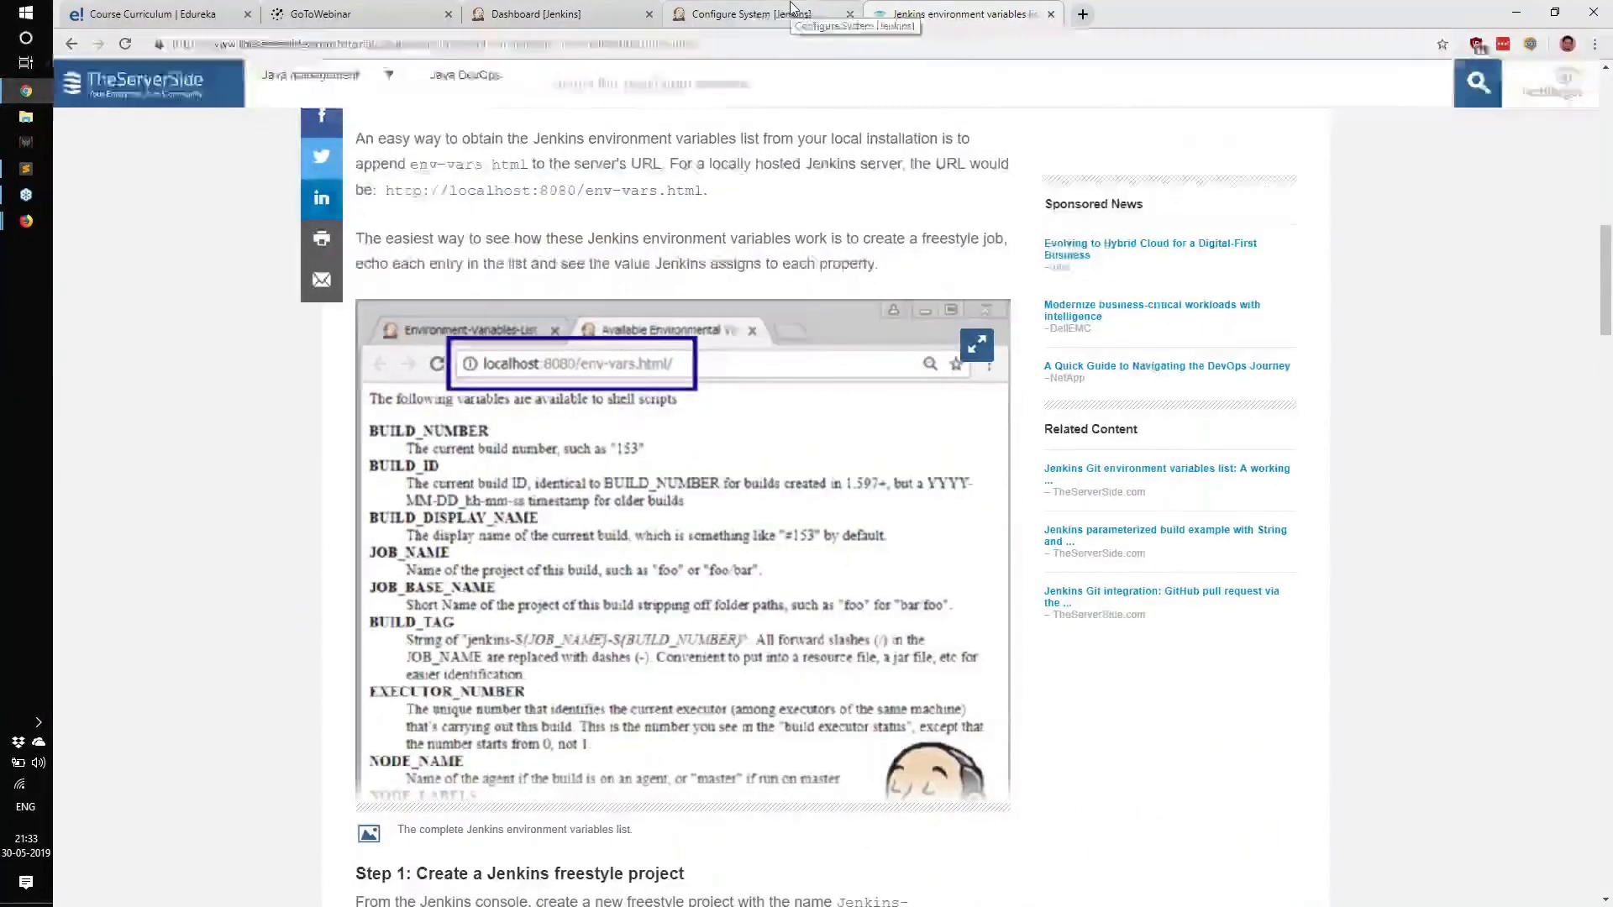
Replace 'configure' with env-vars.html in the Jenkins address to load the variables list.
left_click(750, 14)
double_click(357, 44)
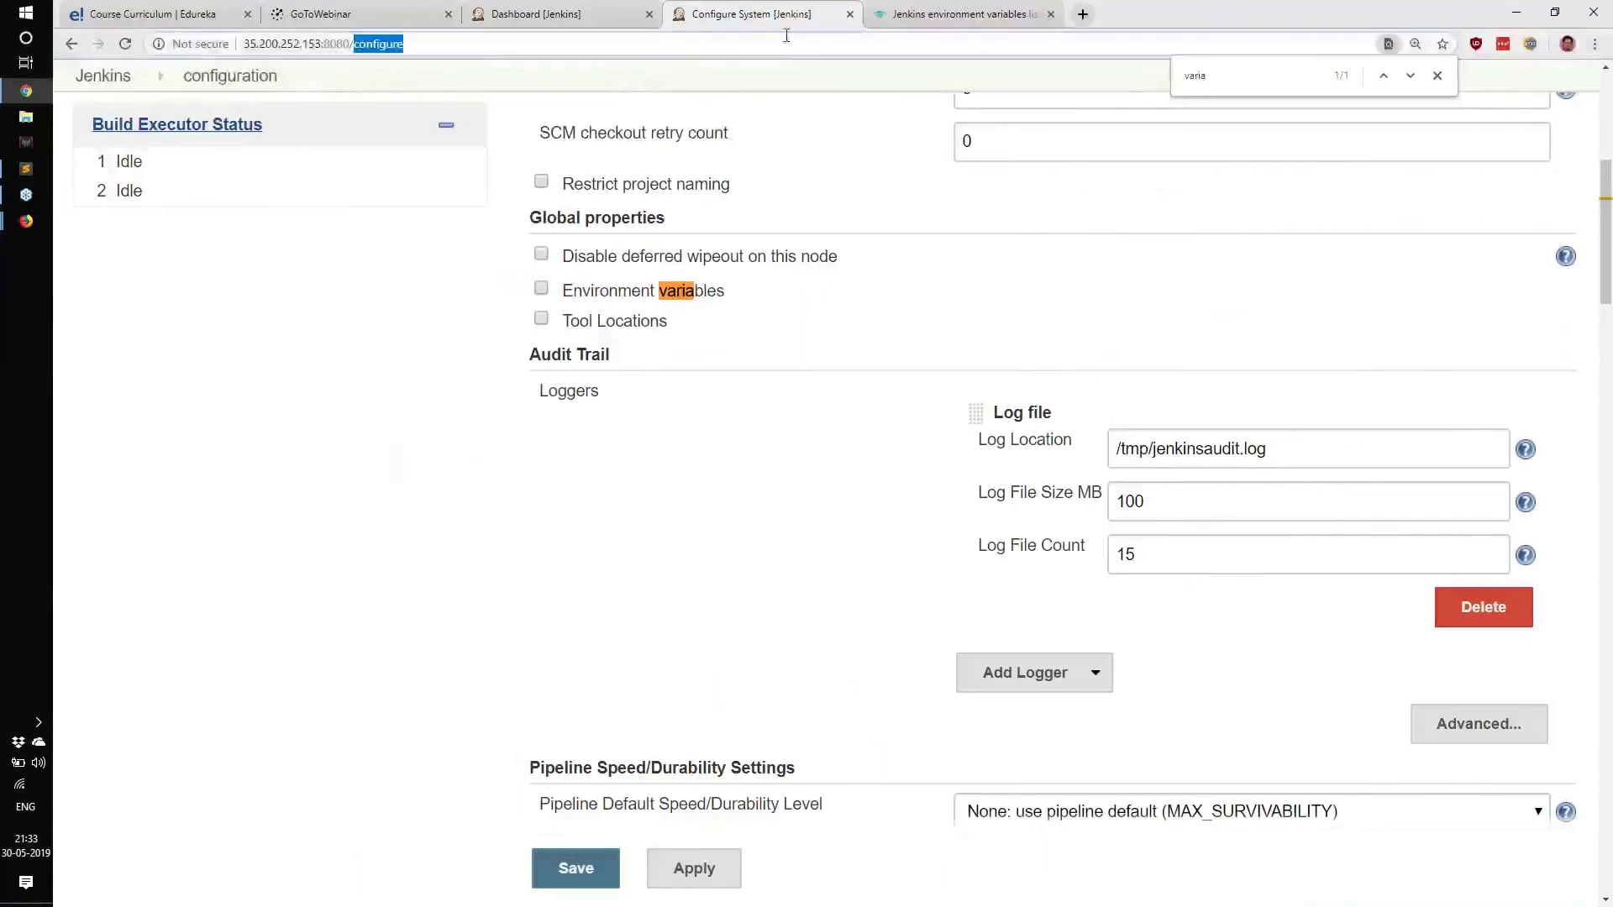
type("env-vars.html")
key("Return")
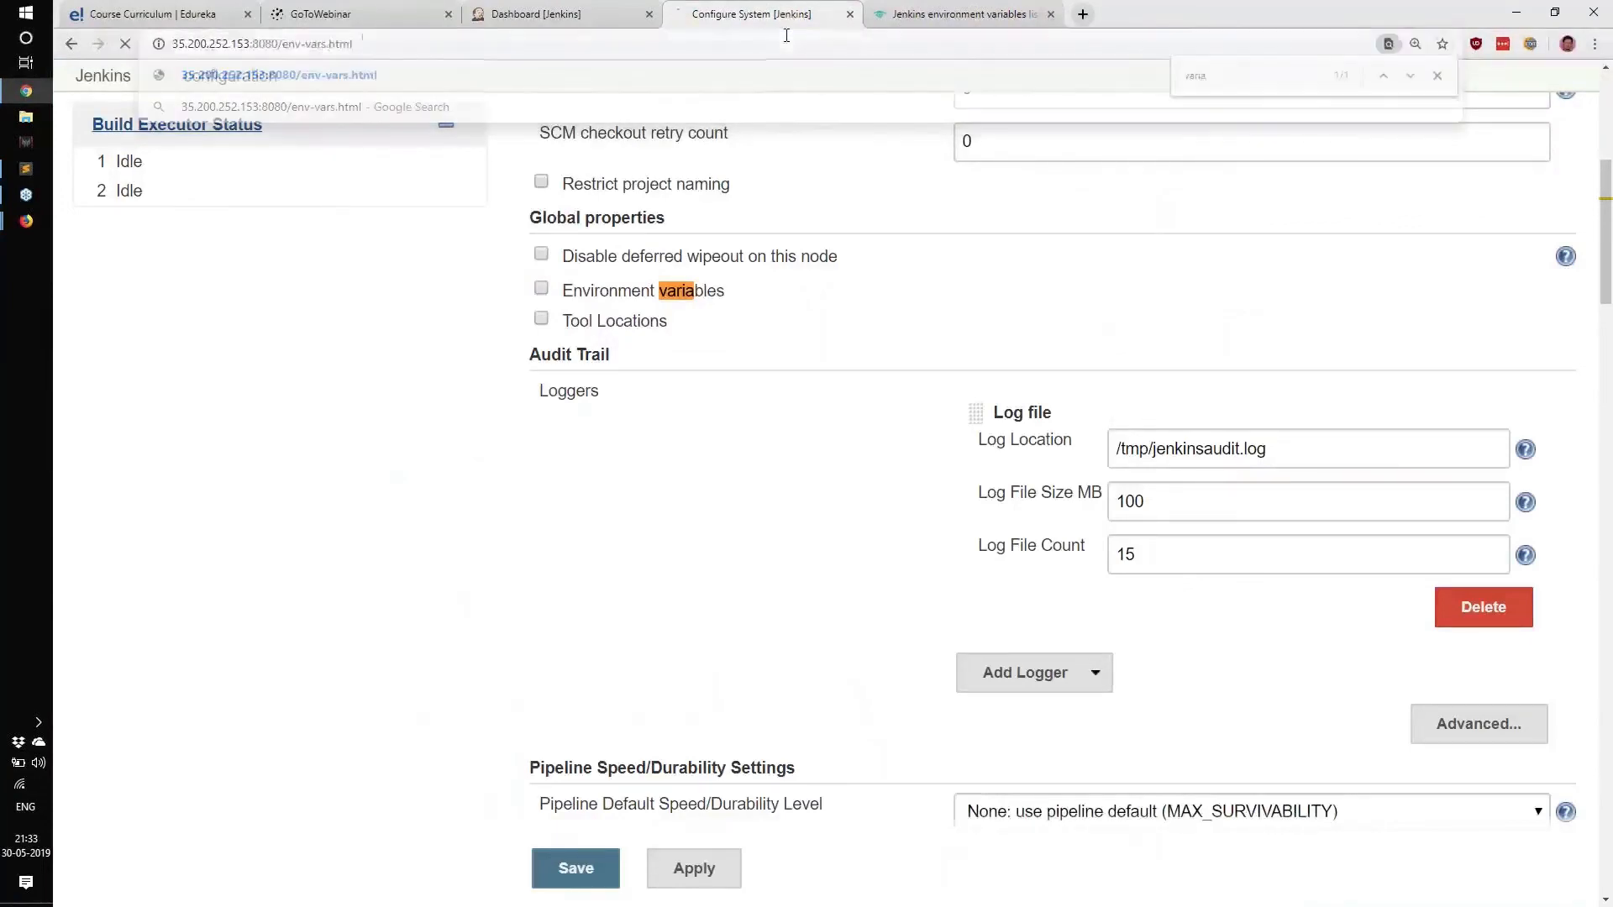